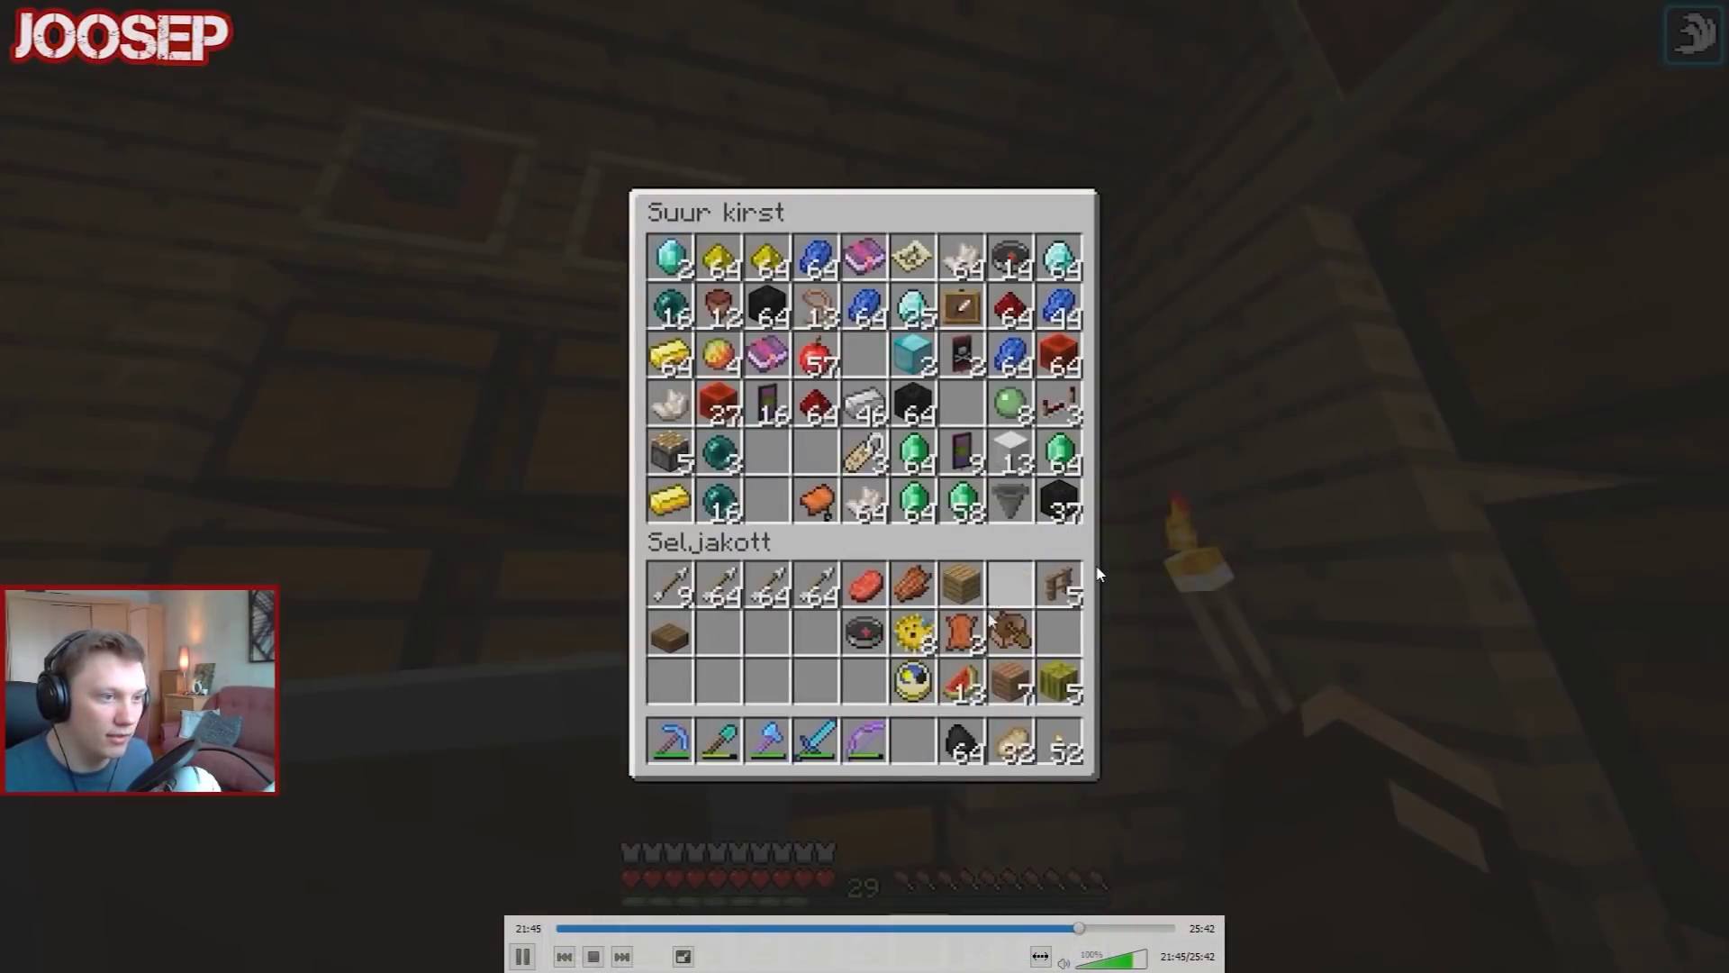
Exit the full-screen video and close the media player
double_click(1139, 472)
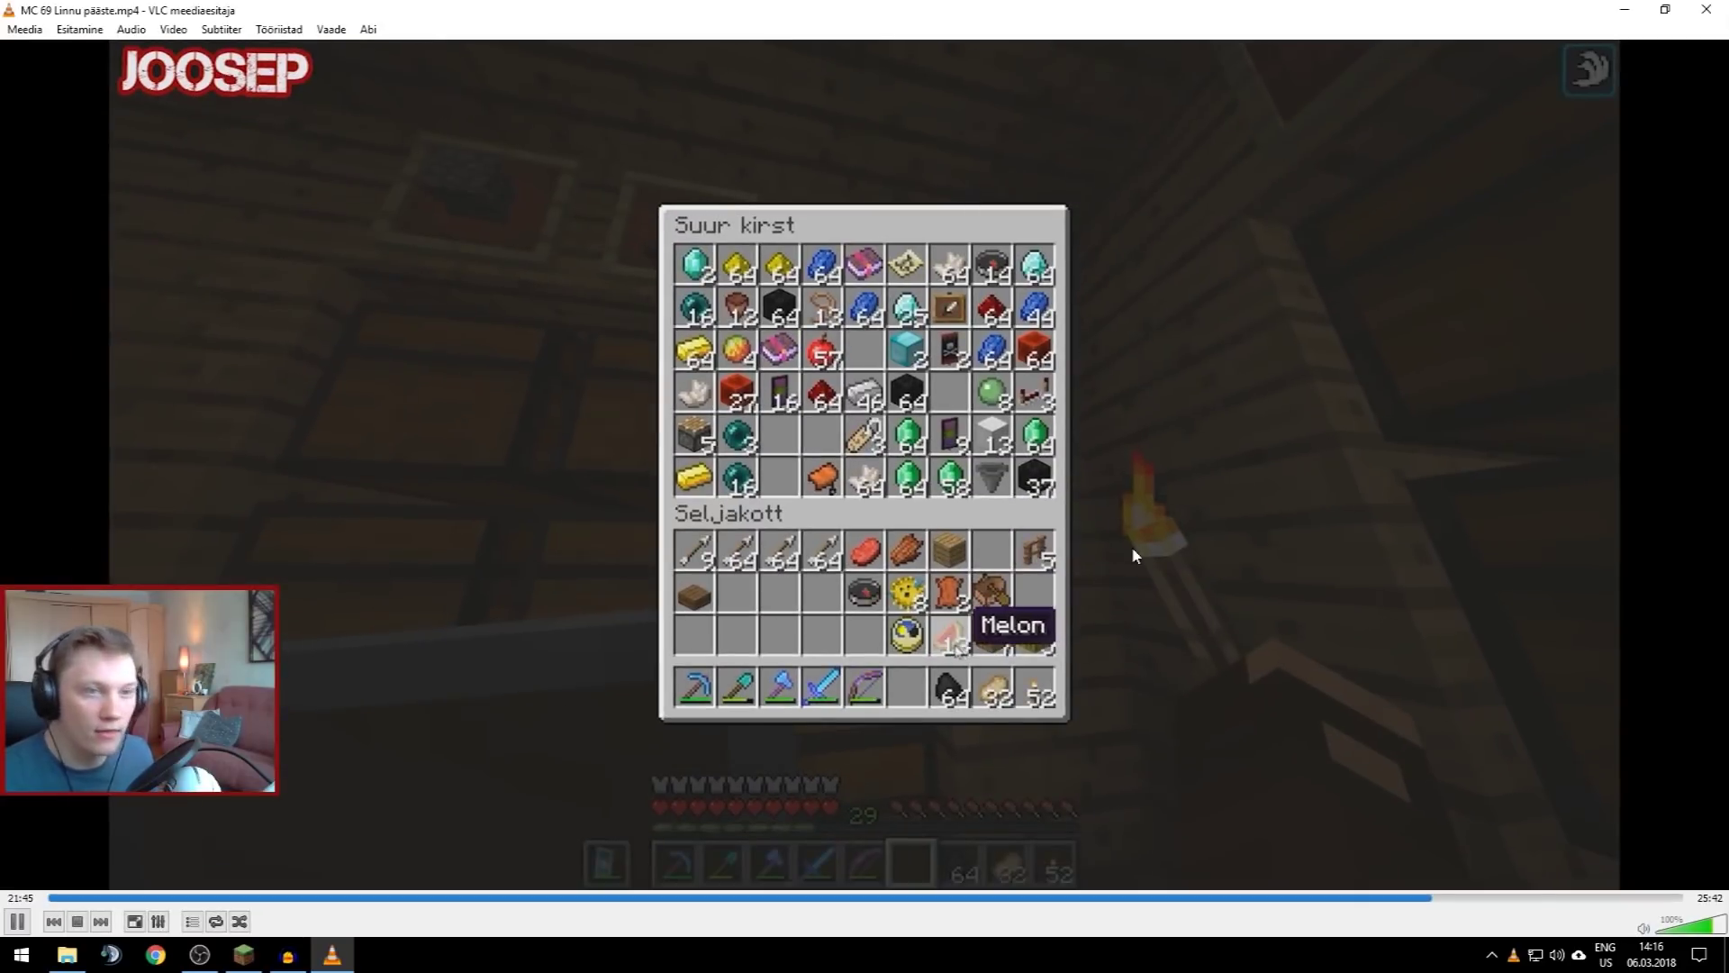
left_click(1708, 10)
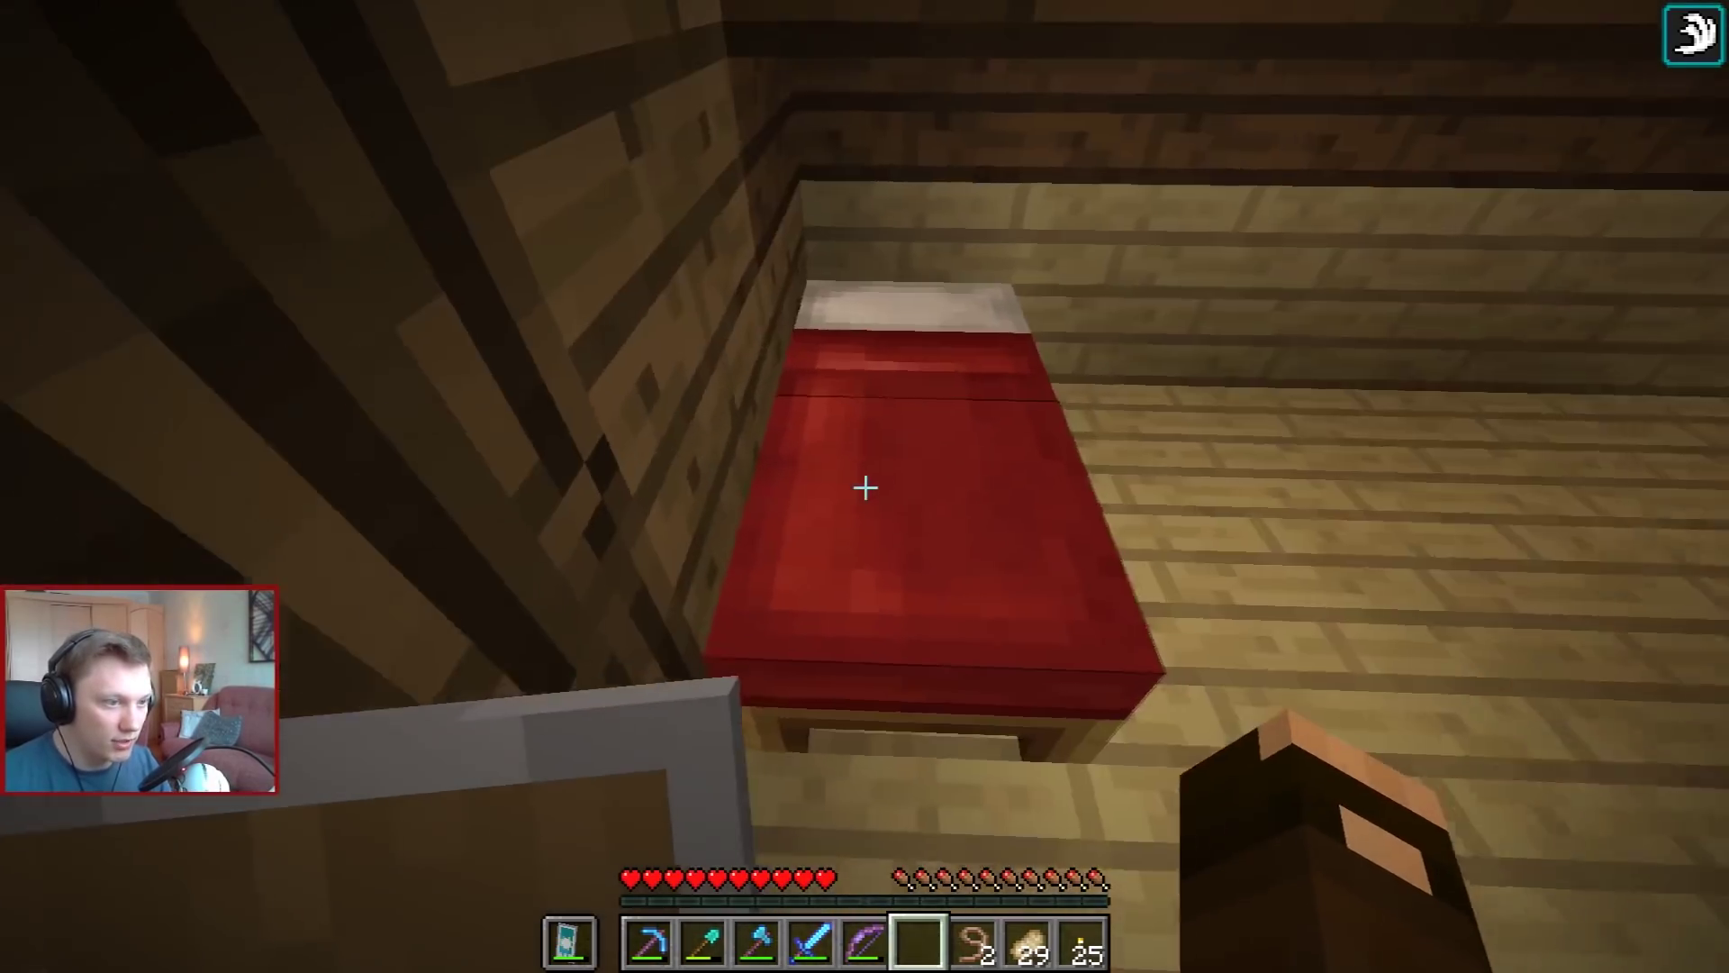
Store the diamond tools, sword, bow, compass, clock and building materials in the large chest near the bed
key("w")
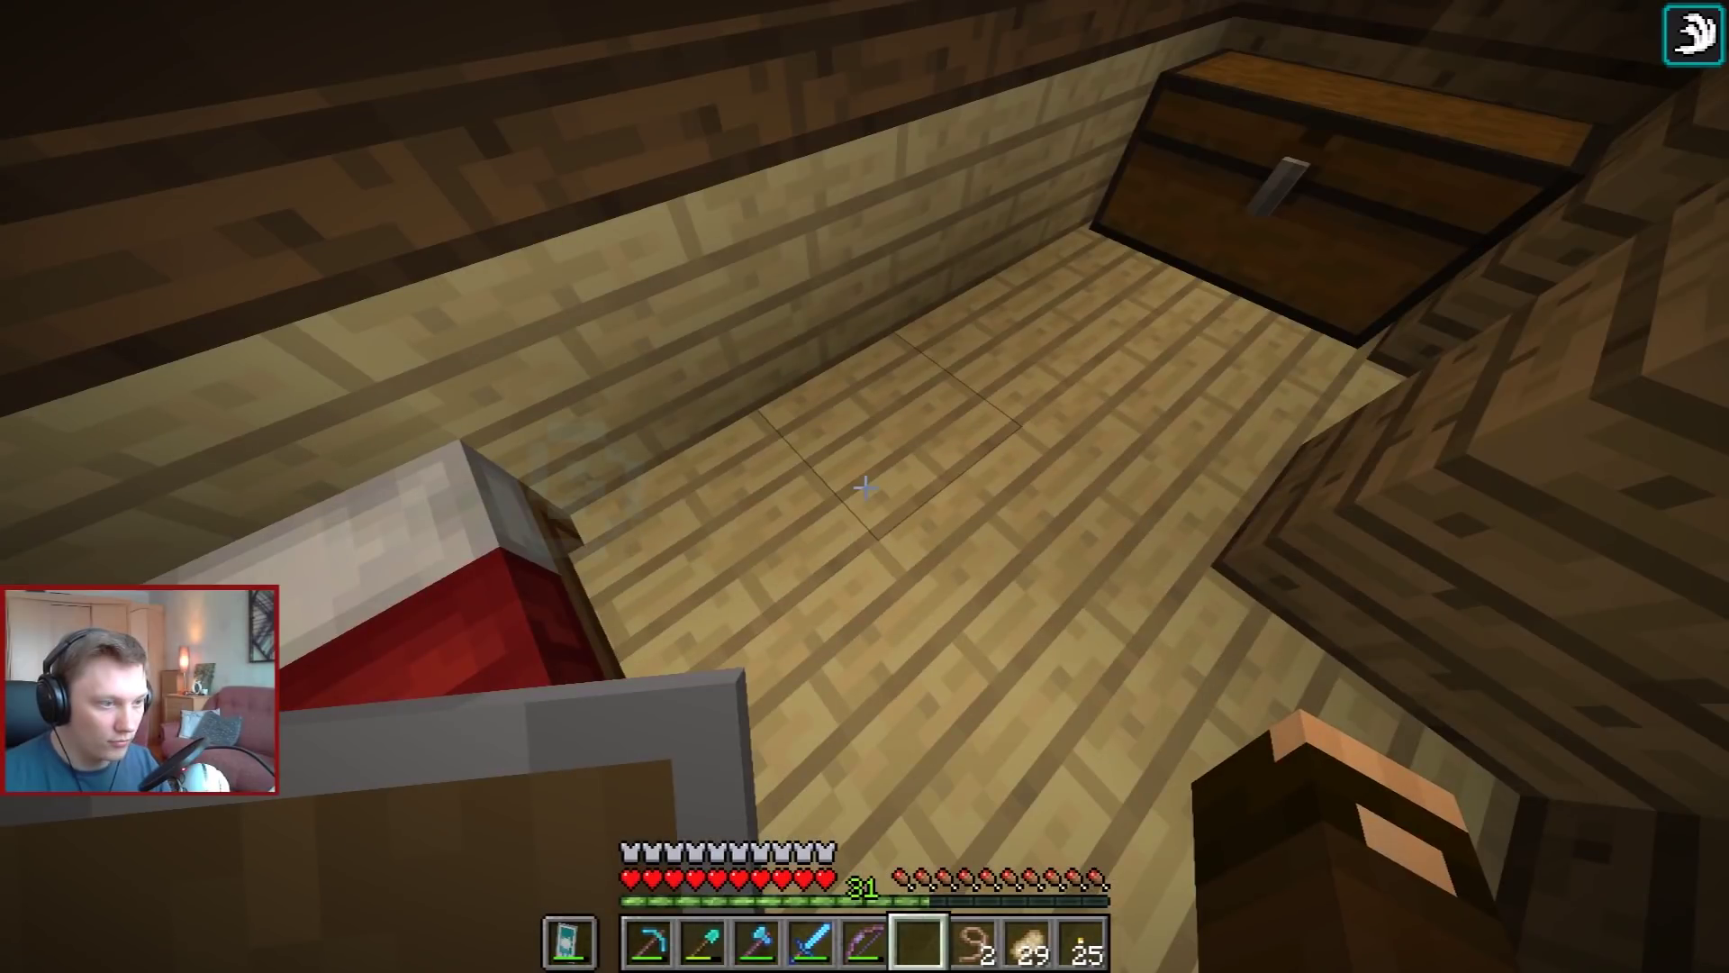
right_click(865, 488)
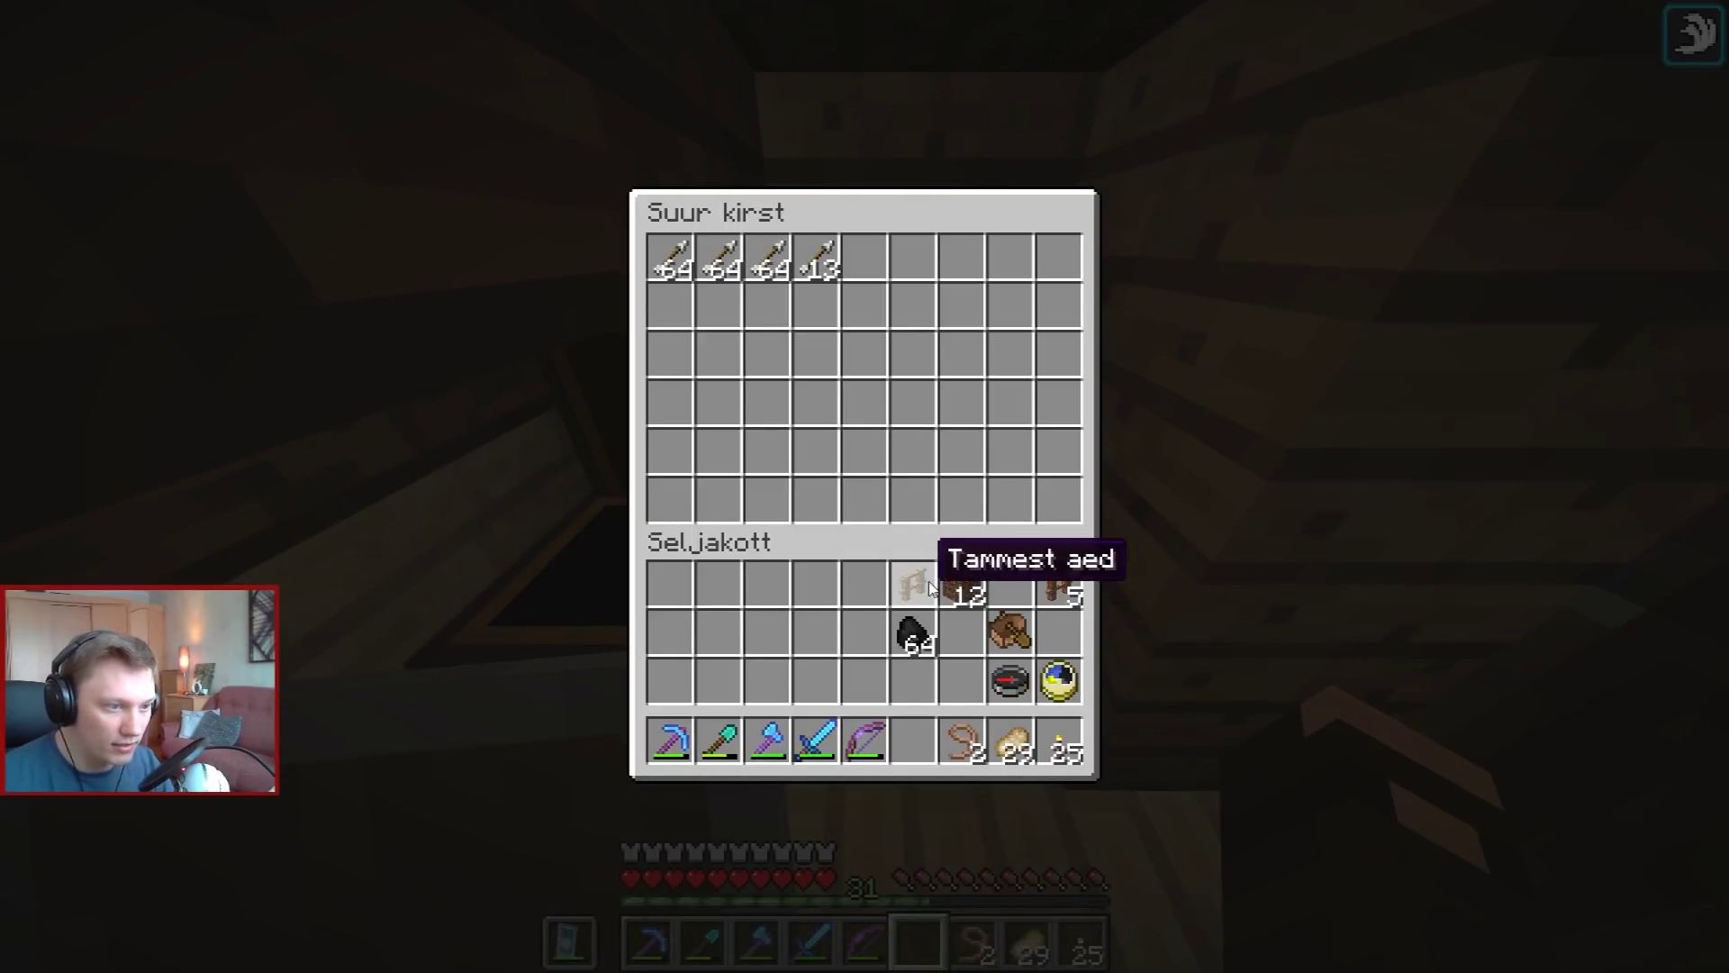
left_click(1010, 680, "shift")
left_click(669, 740, "shift")
left_click(717, 740, "shift")
left_click(766, 741, "shift")
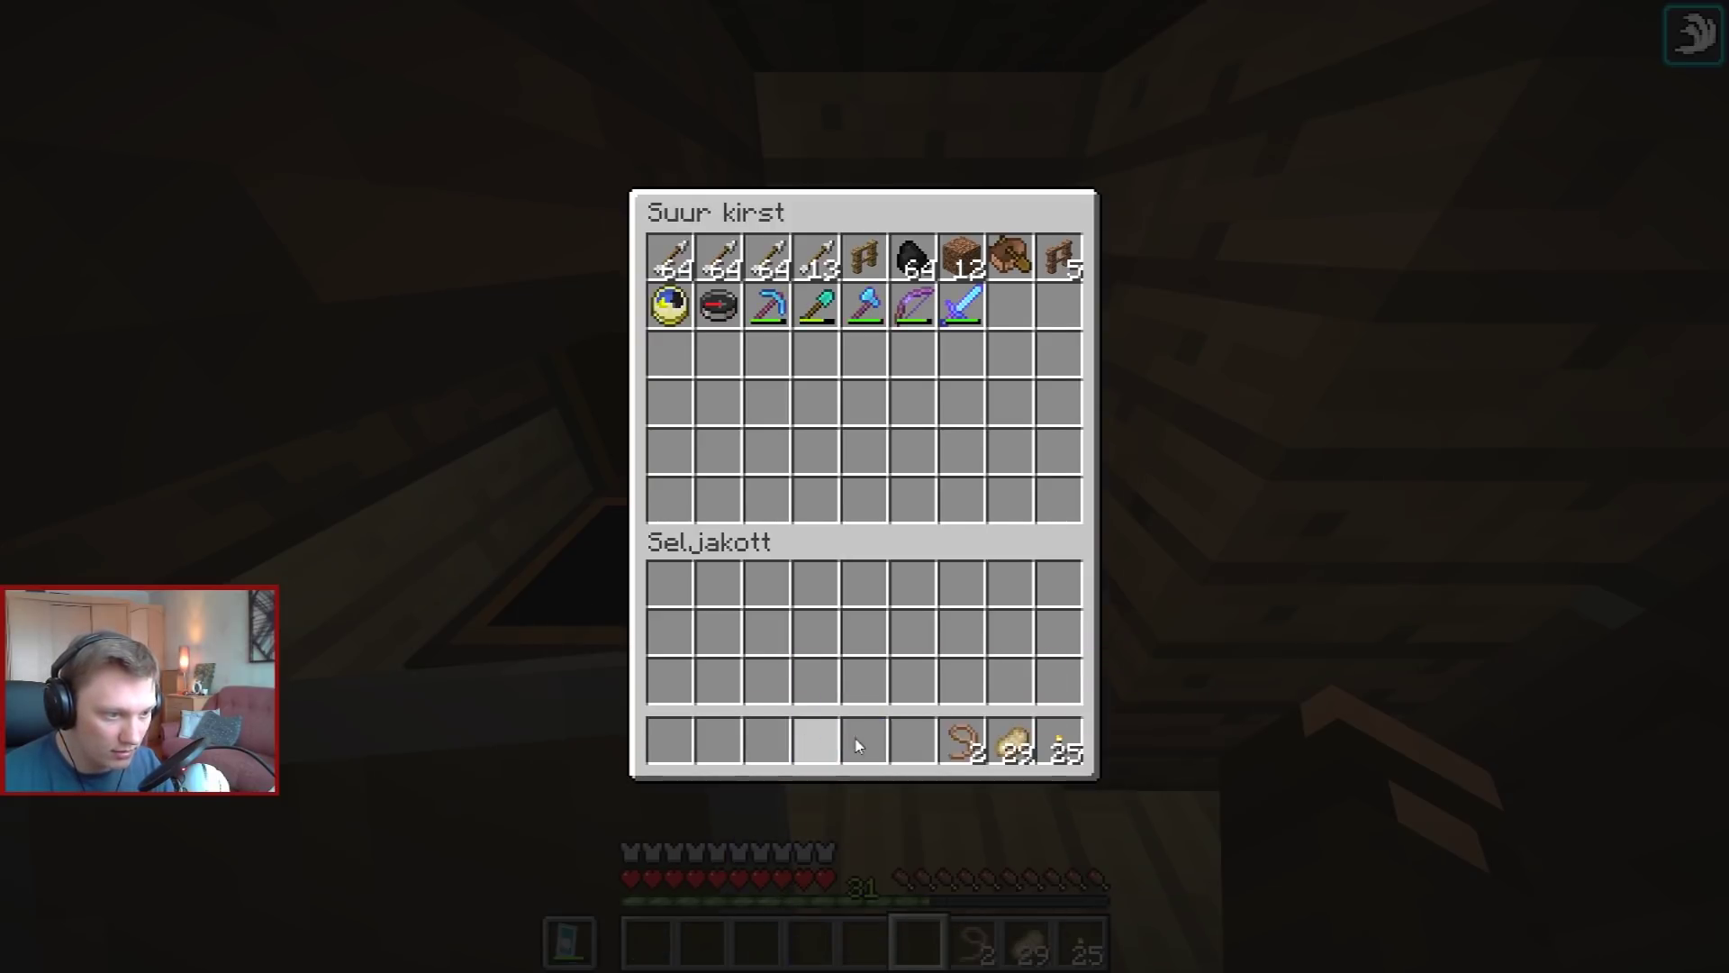
key("Escape")
Take off the boots, leggings, chestplate and helmet, and unequip the shield
key("e")
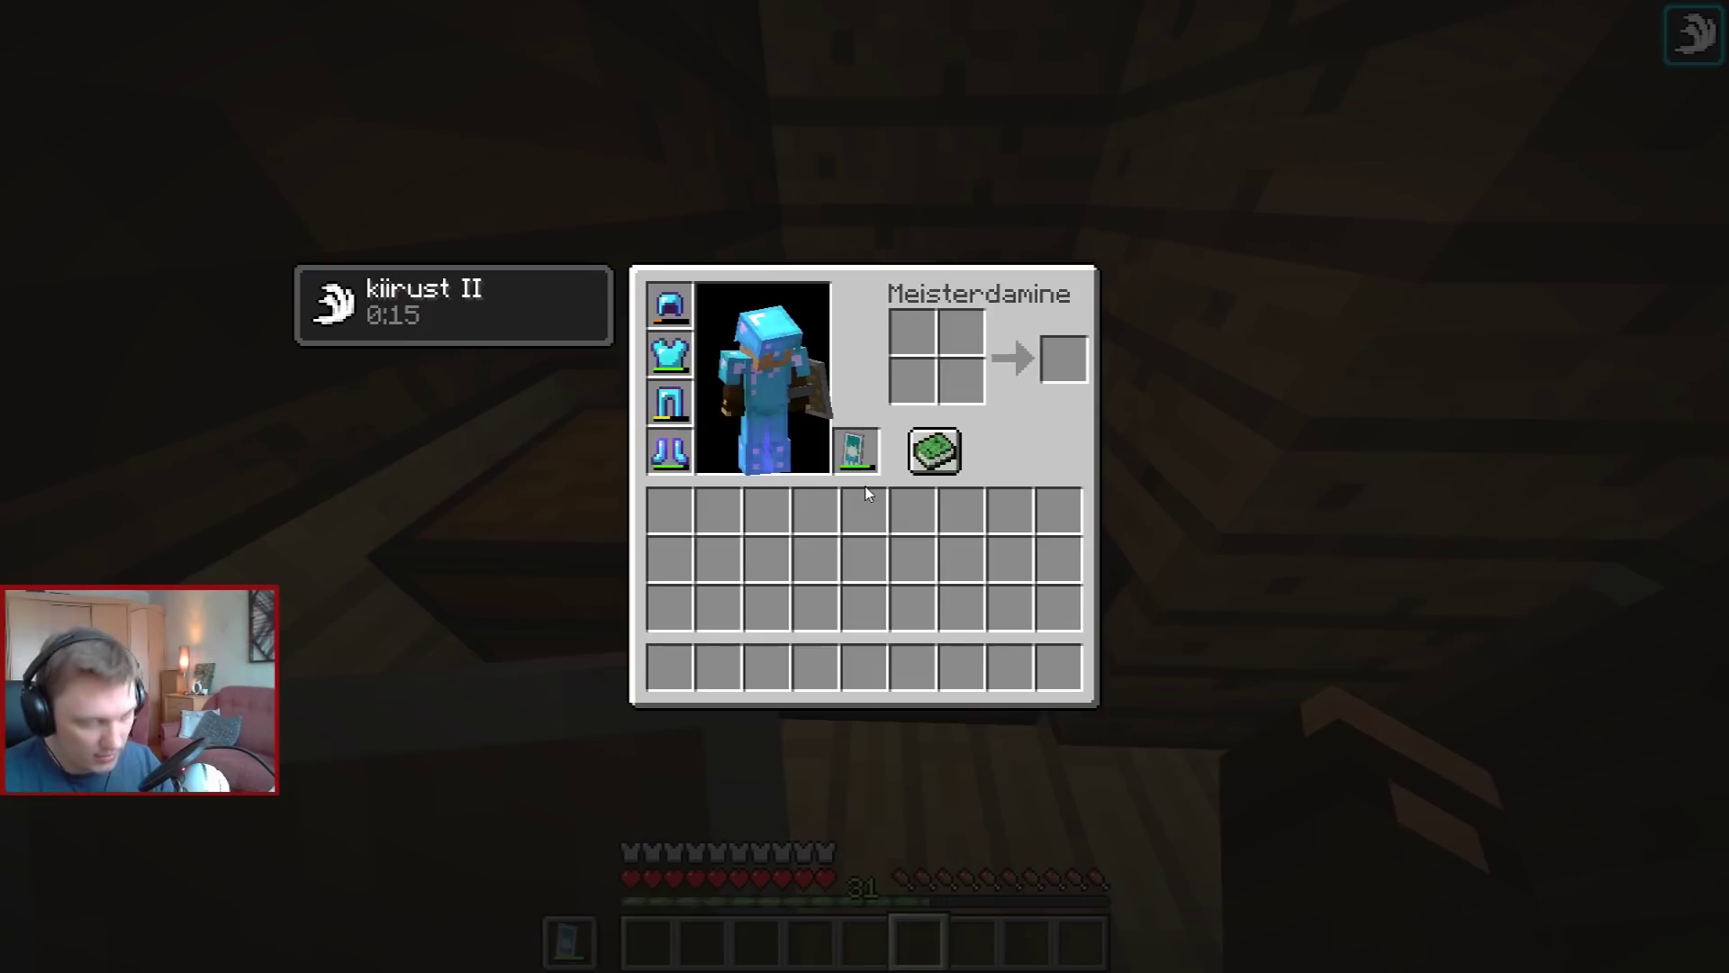
left_click(682, 455, "shift")
left_click(670, 402, "shift")
left_click(669, 353, "shift")
left_click(669, 304, "shift")
left_click(855, 451, "shift")
key("e")
Put the removed diamond armour pieces into the large chest and close it
right_click(864, 487)
left_click(865, 584, "shift")
left_click(815, 584, "shift")
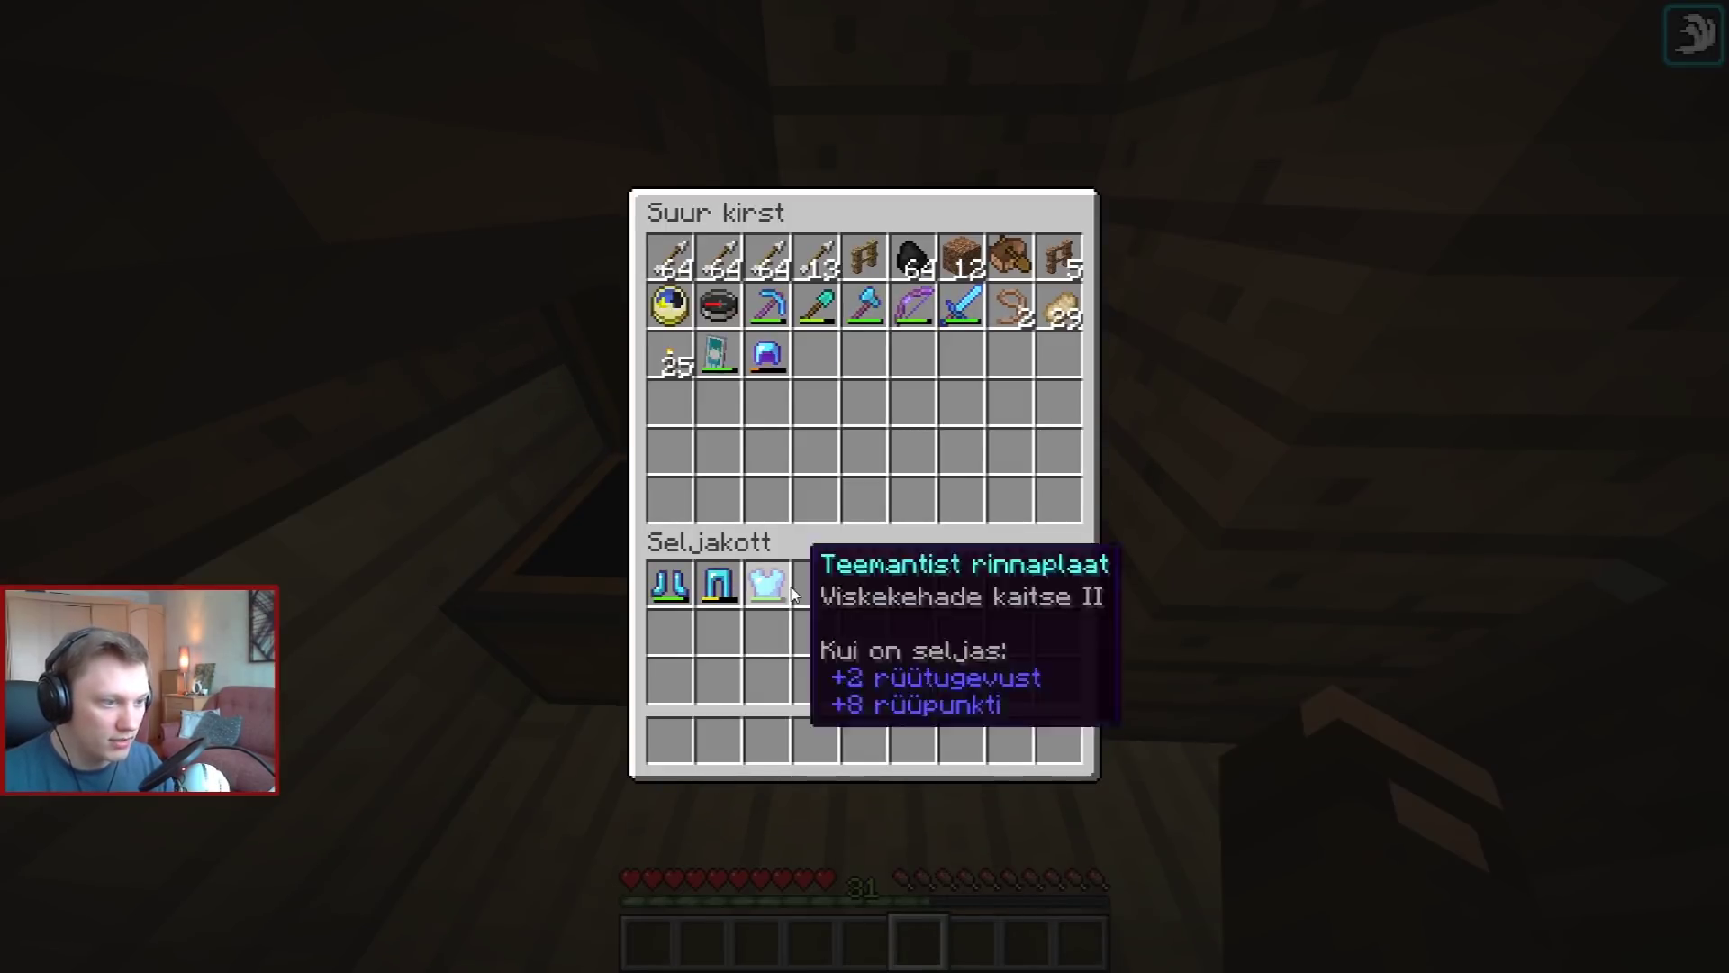
left_click(669, 583, "shift")
key("Escape")
Walk out of the house through the double doors and shut them
key("w")
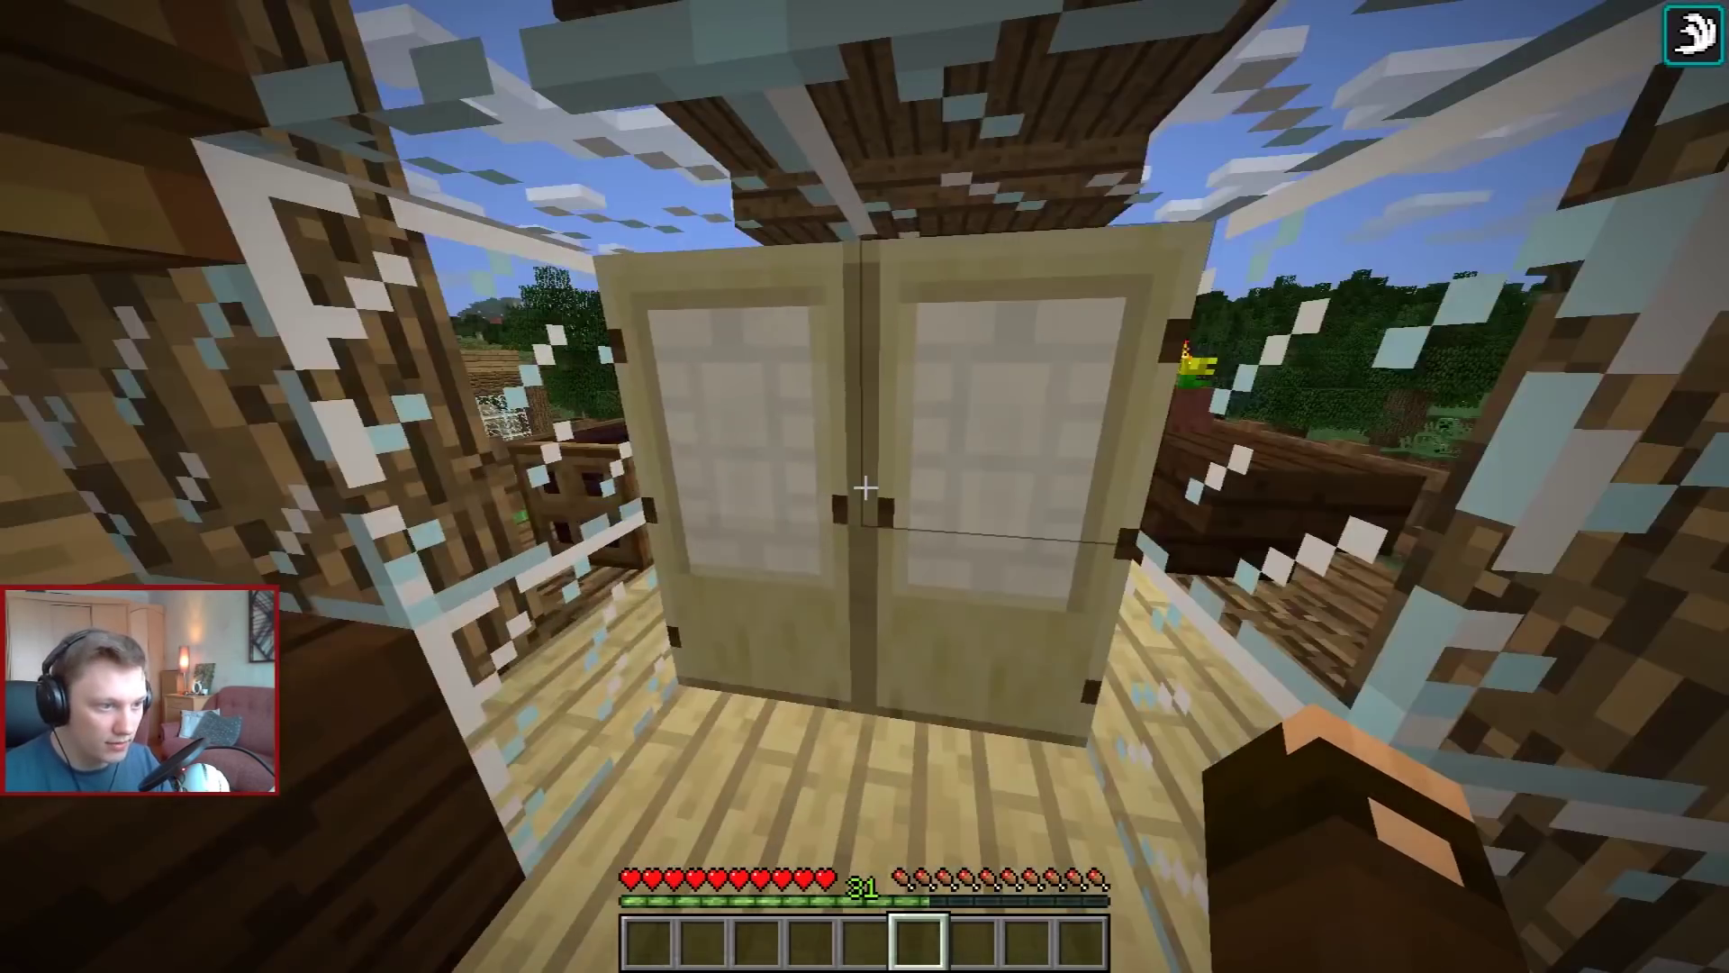
right_click(865, 488)
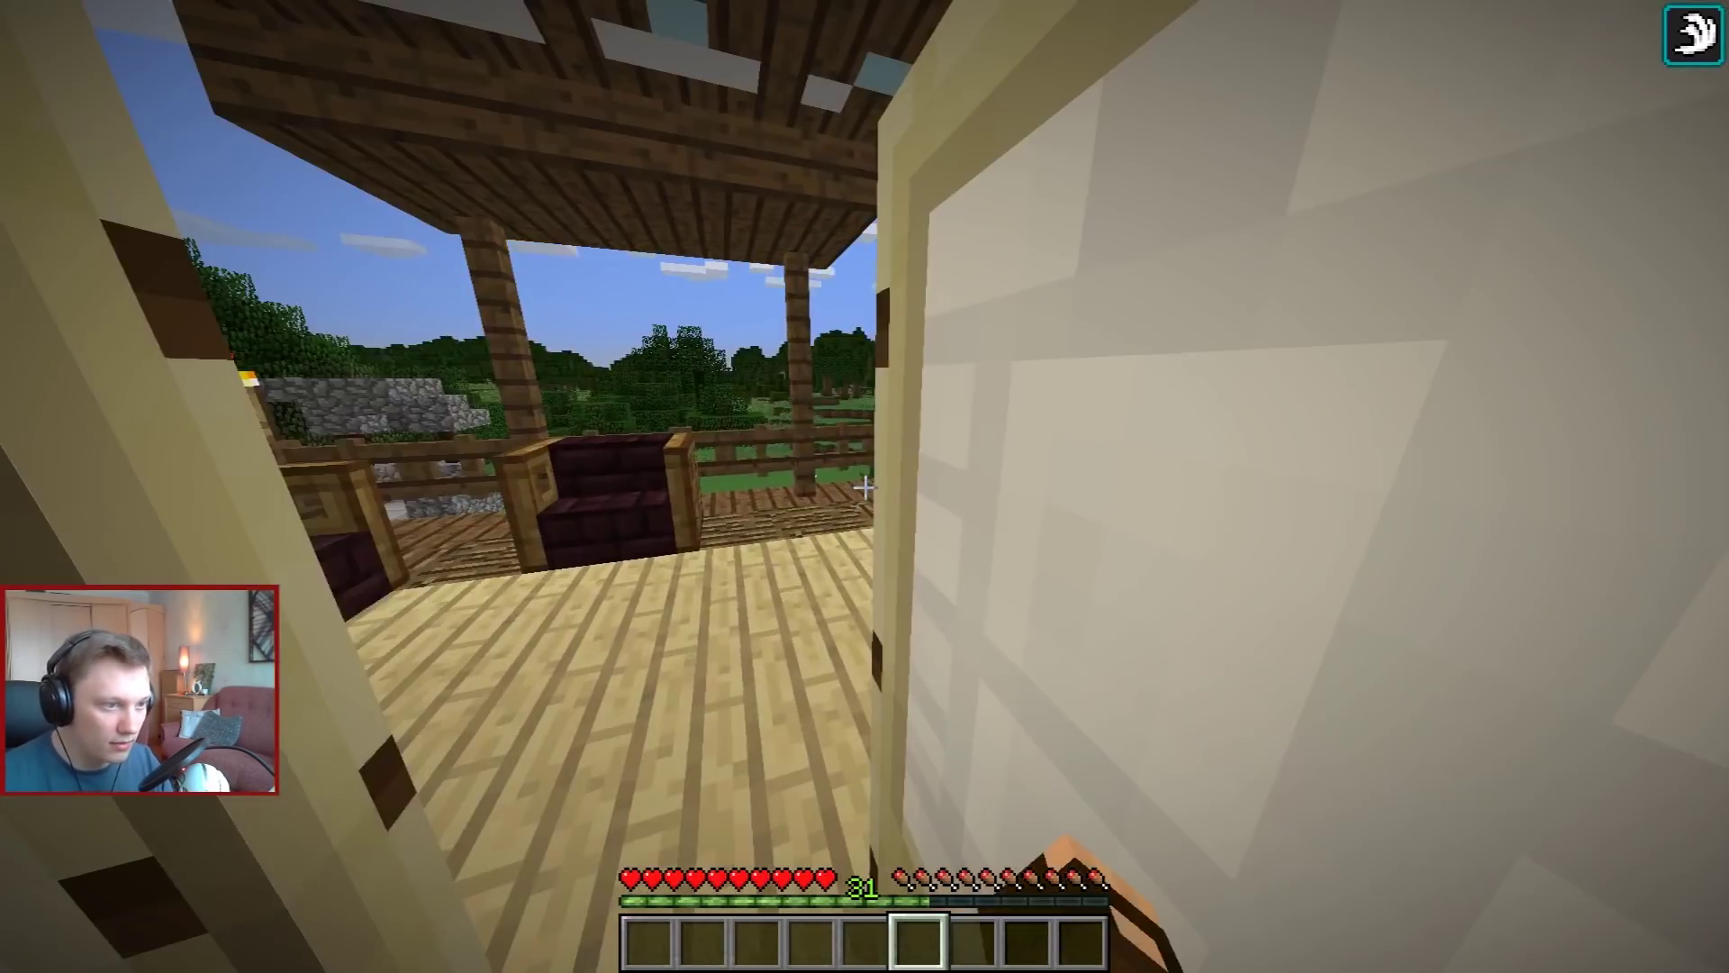
right_click(865, 487)
Switch the game mode to Creative and fly up over the house and its surroundings
key("t")
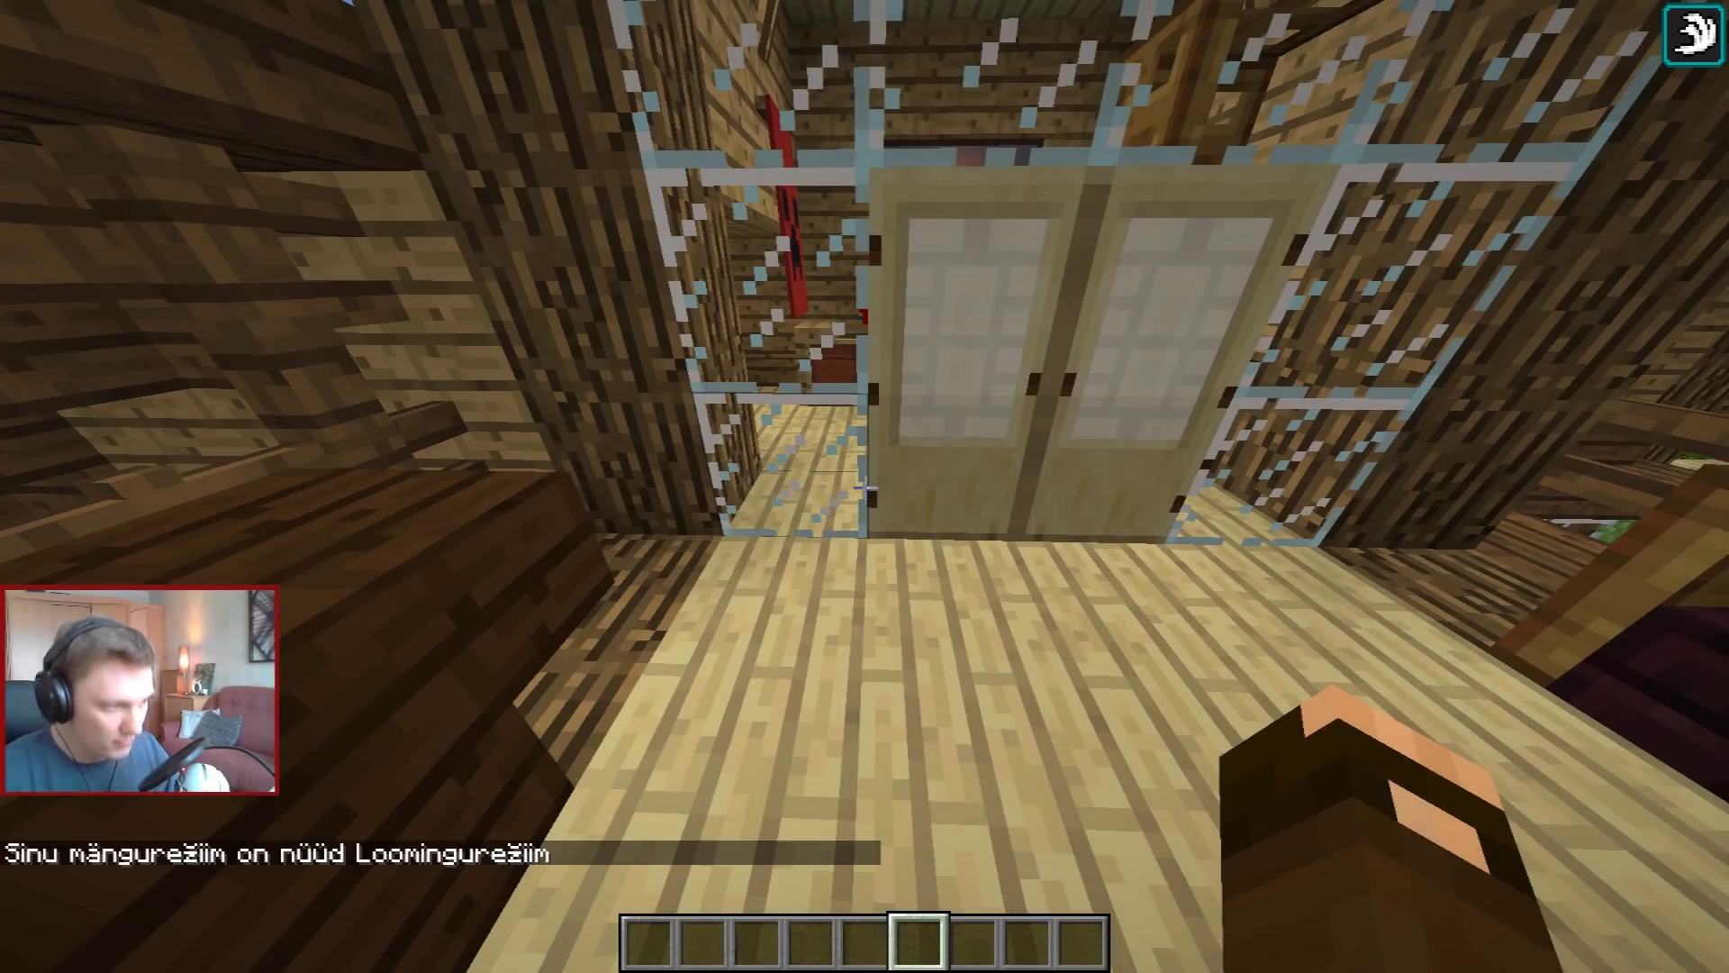
key("space")
key("space")
key("w")
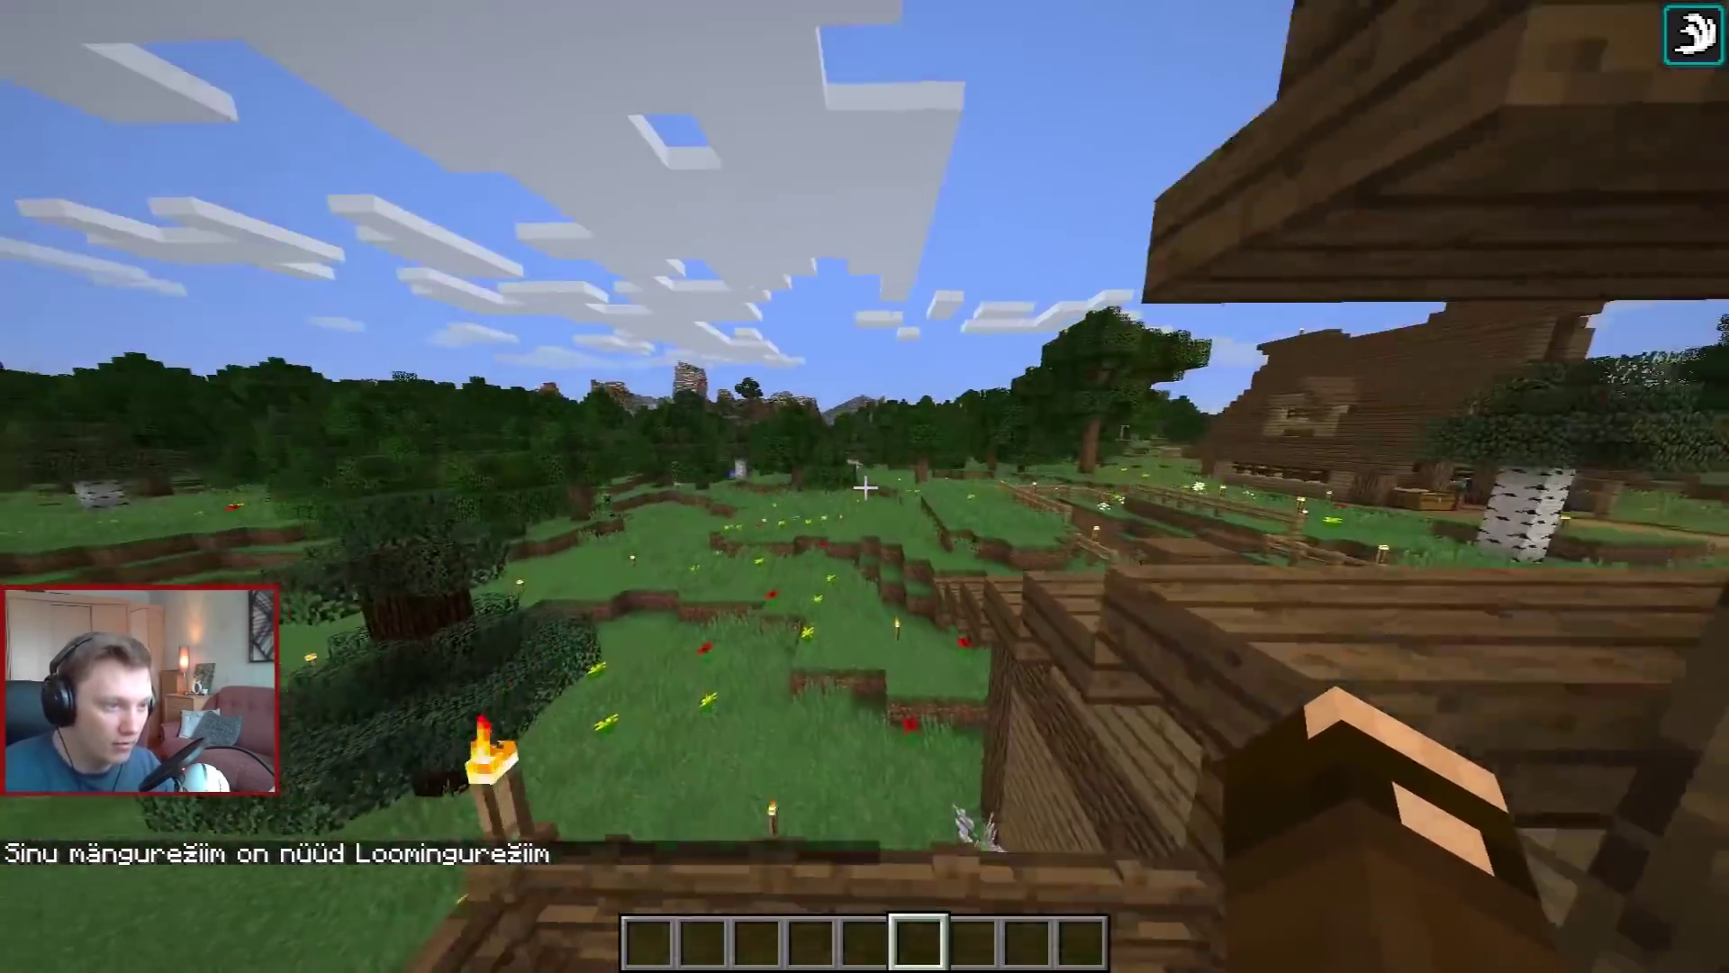
key("space")
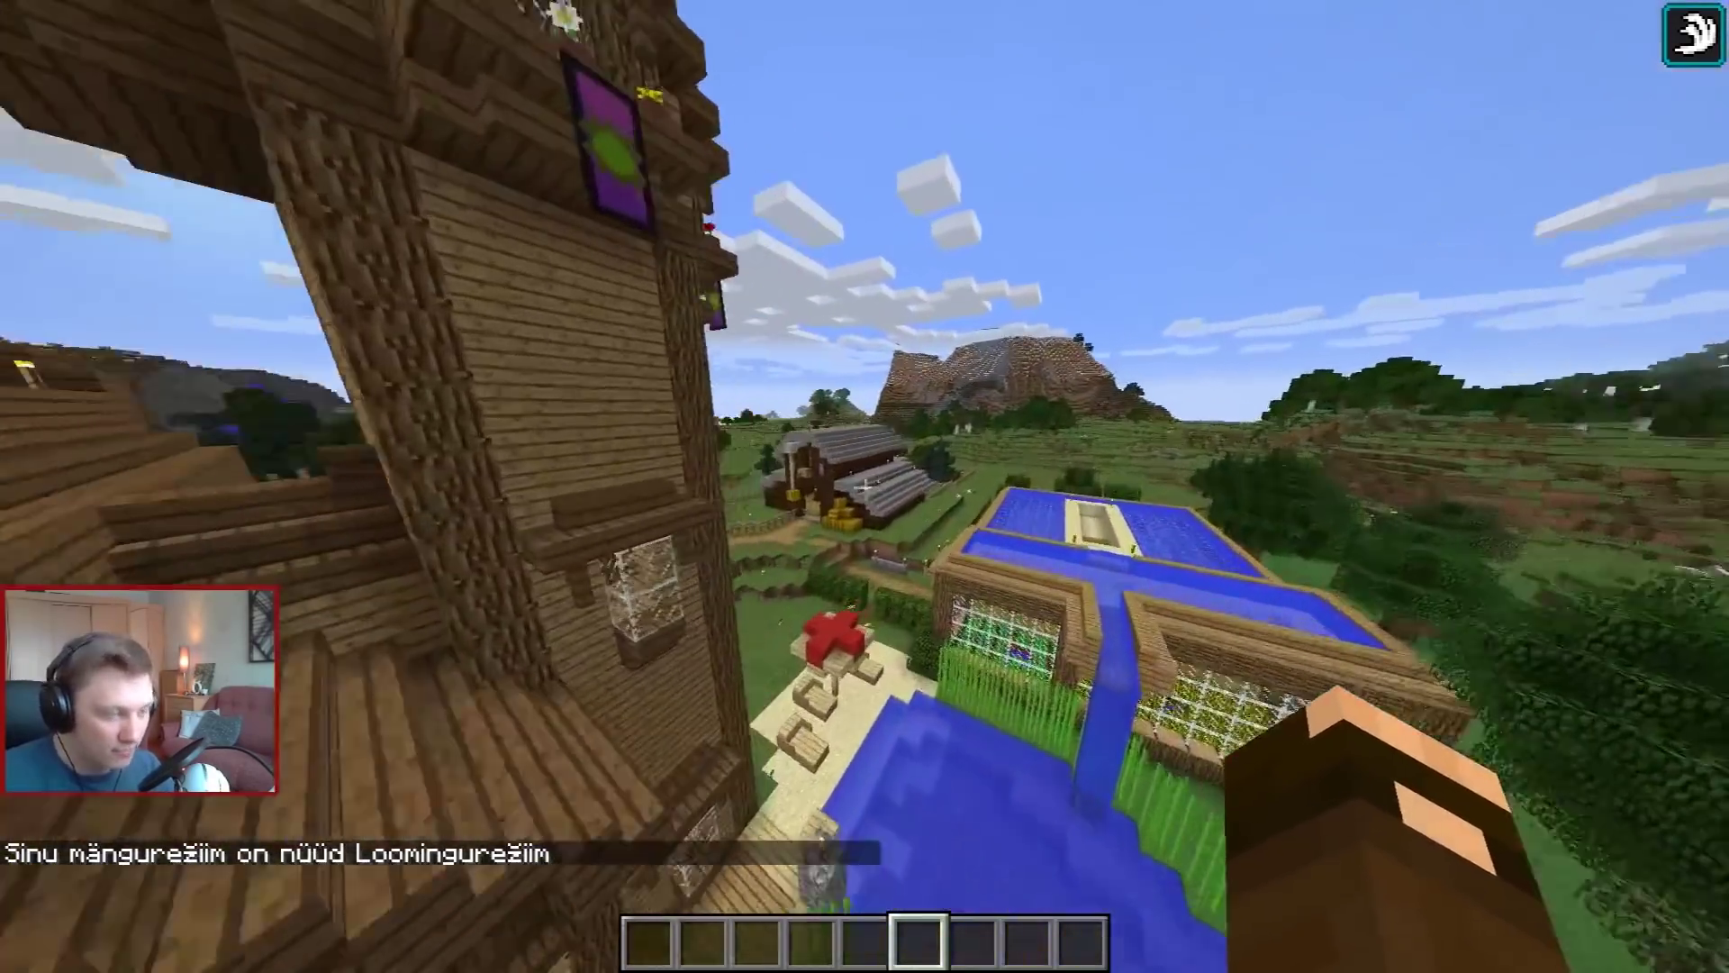
key("w")
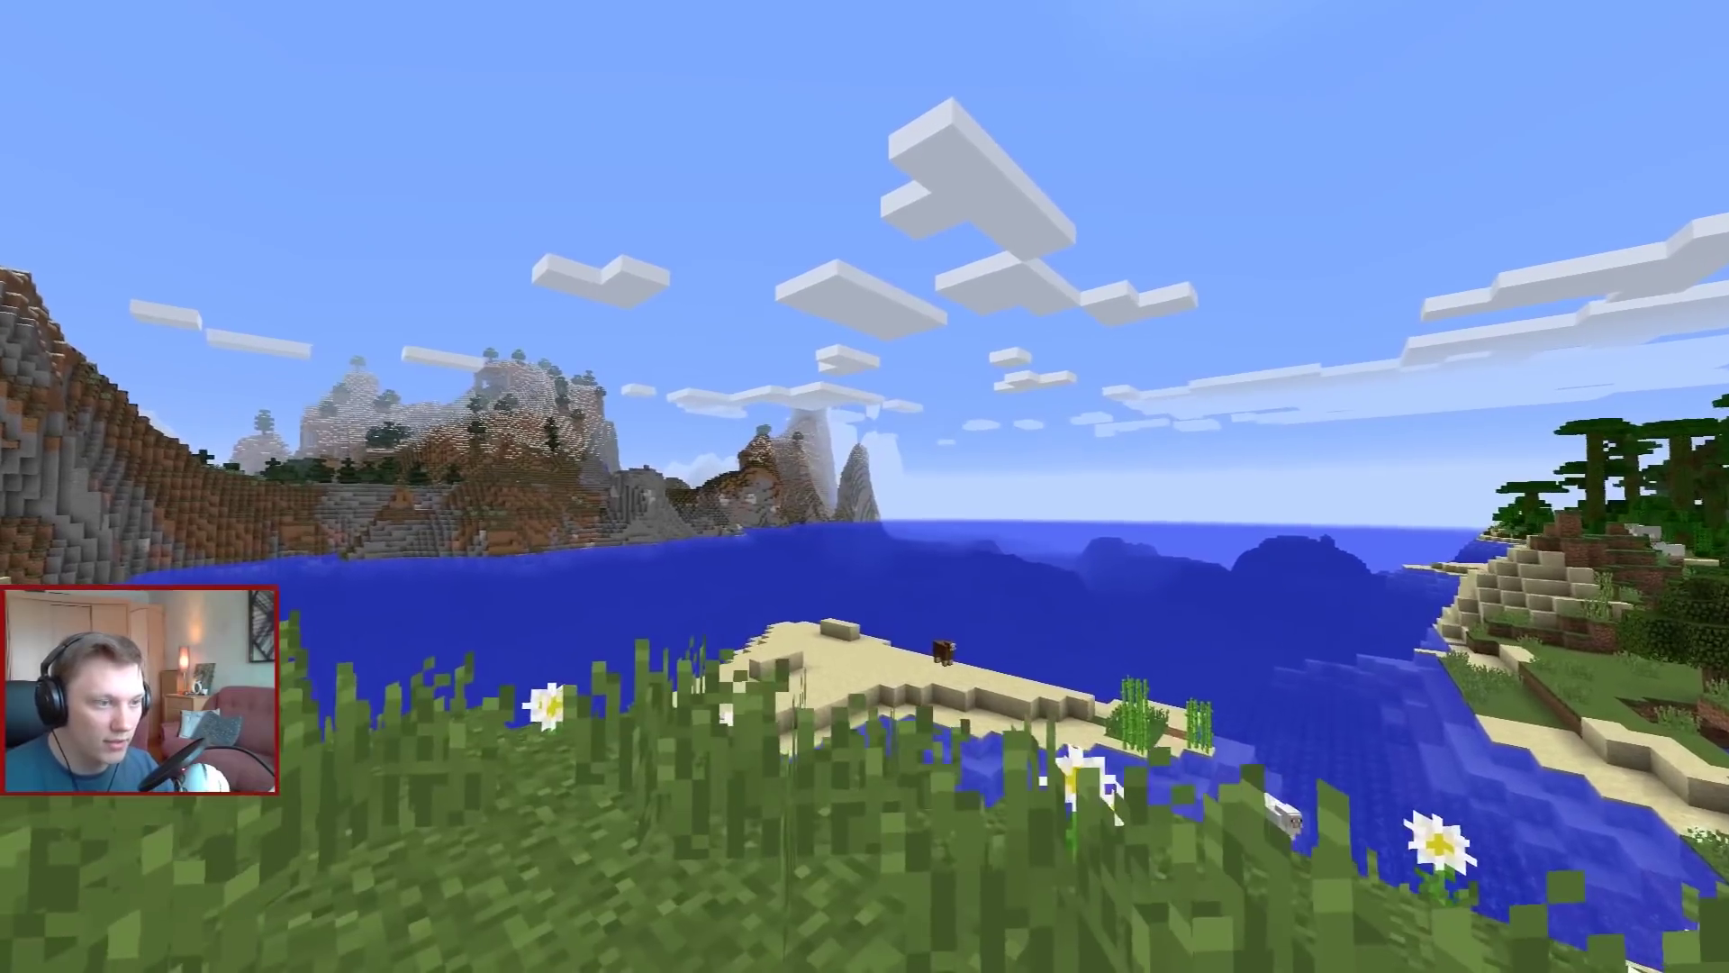
Set the render distance to 25 chunks in the graphics options and return to the game
key("Escape")
left_click(706, 491)
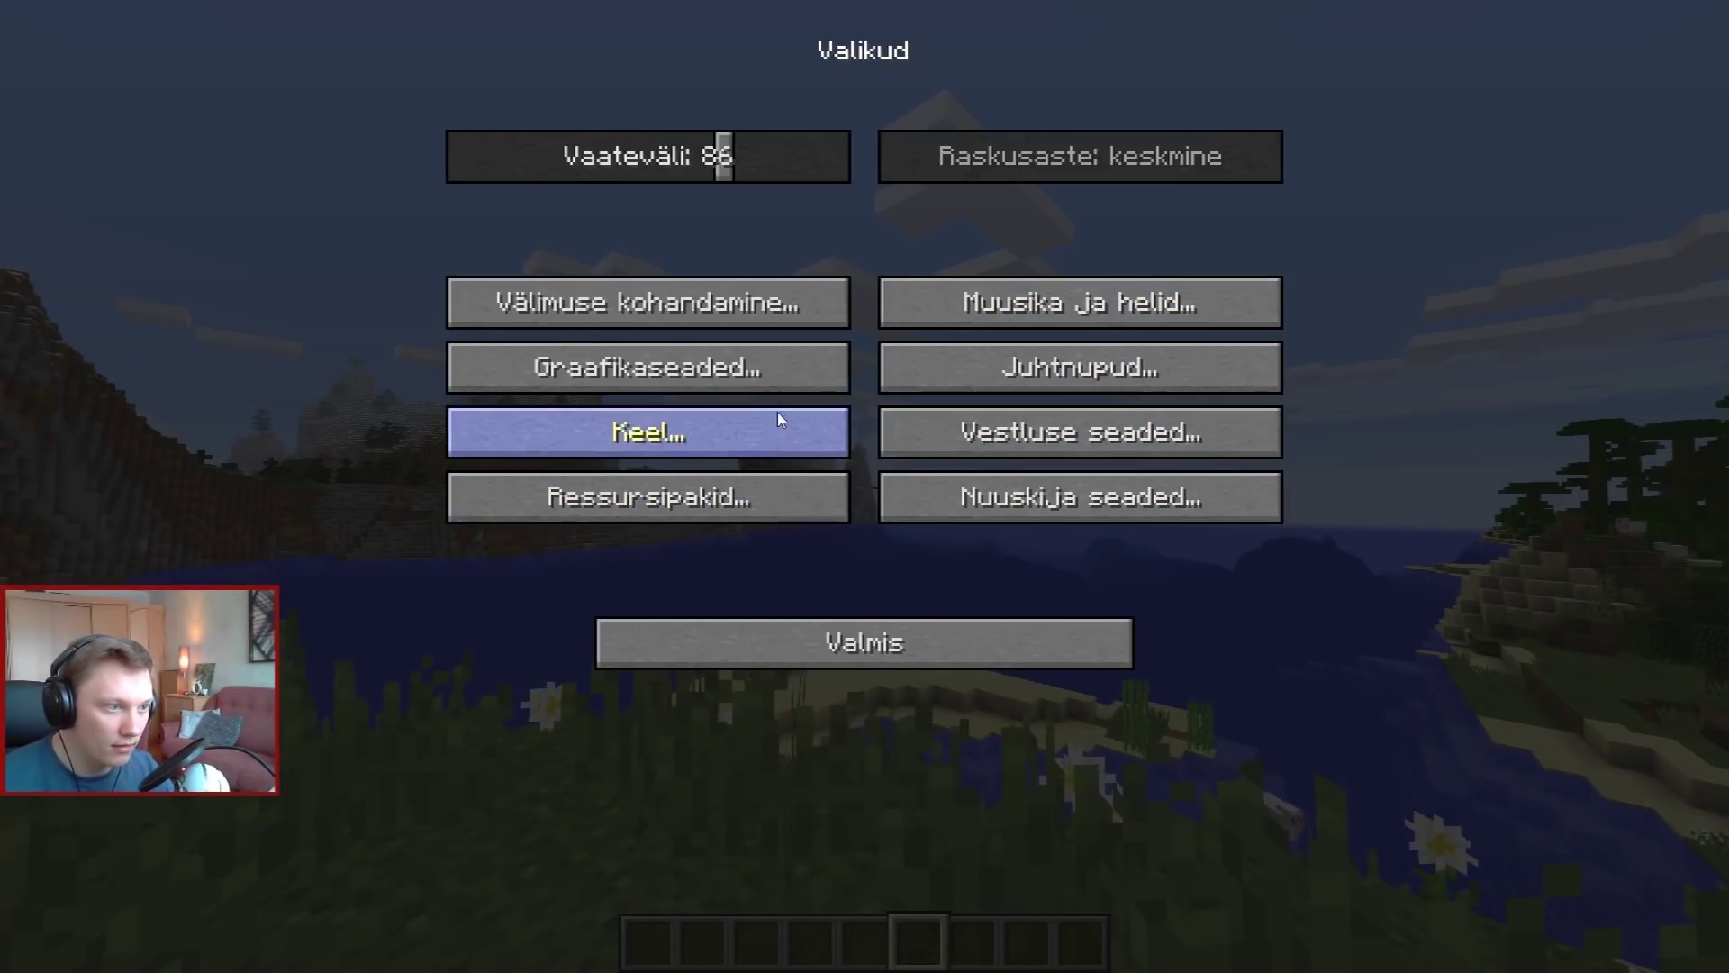
left_click(796, 365)
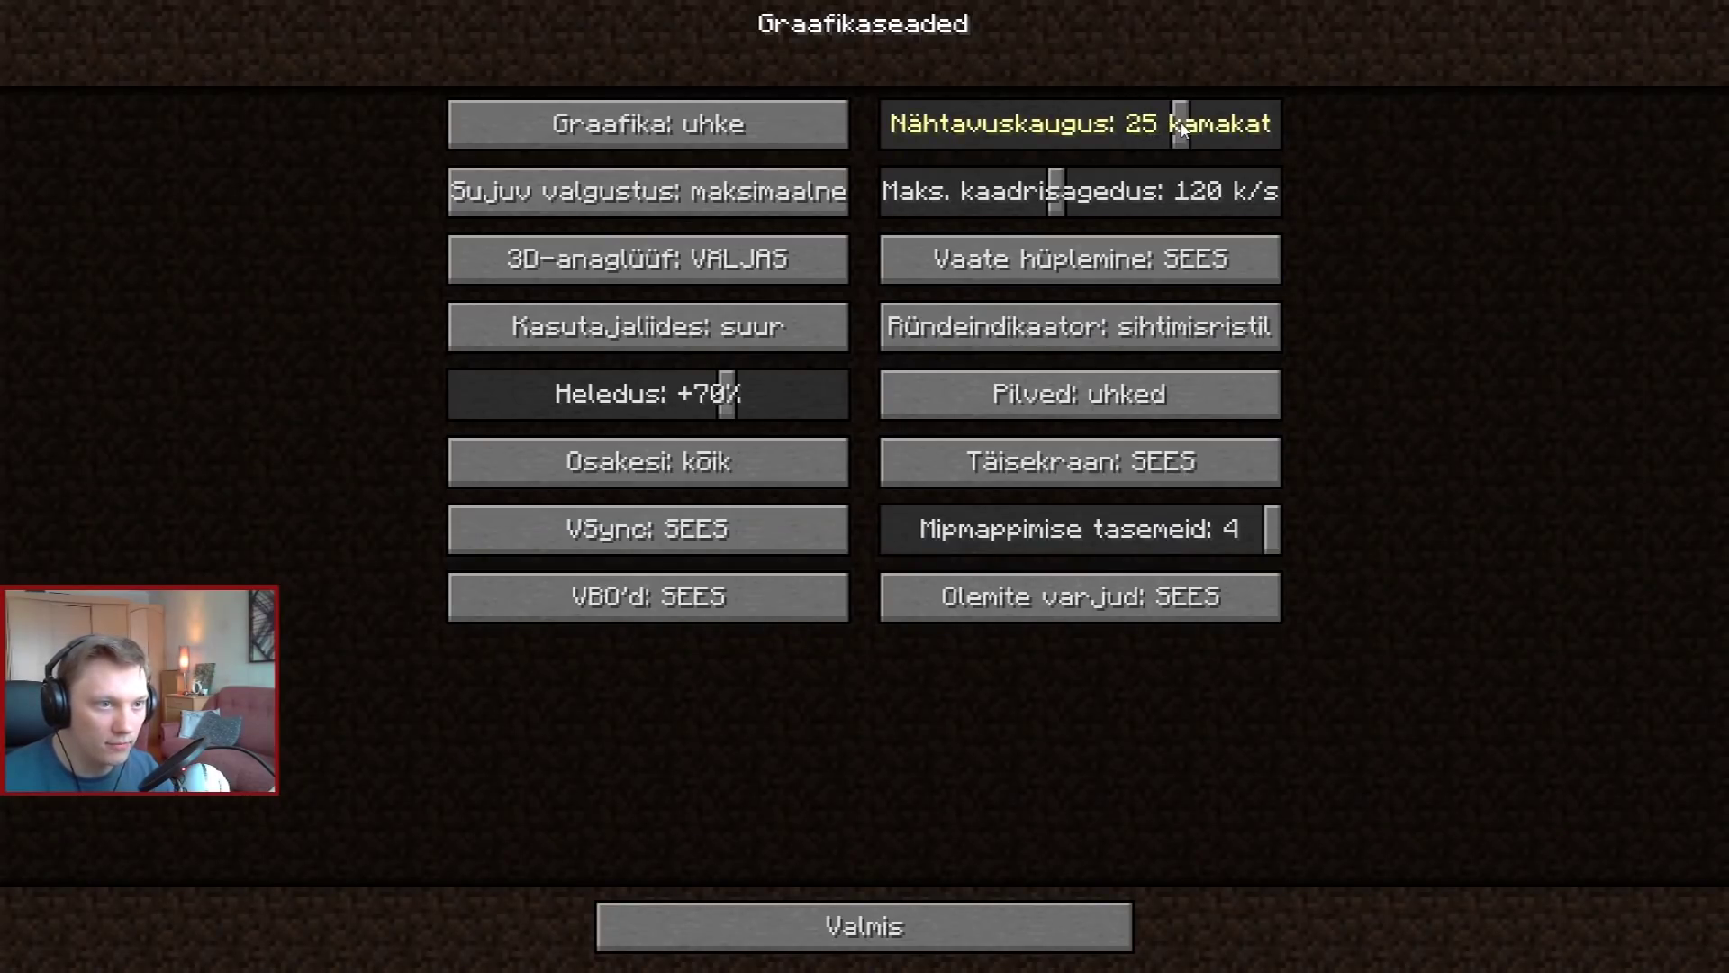
left_click(916, 941)
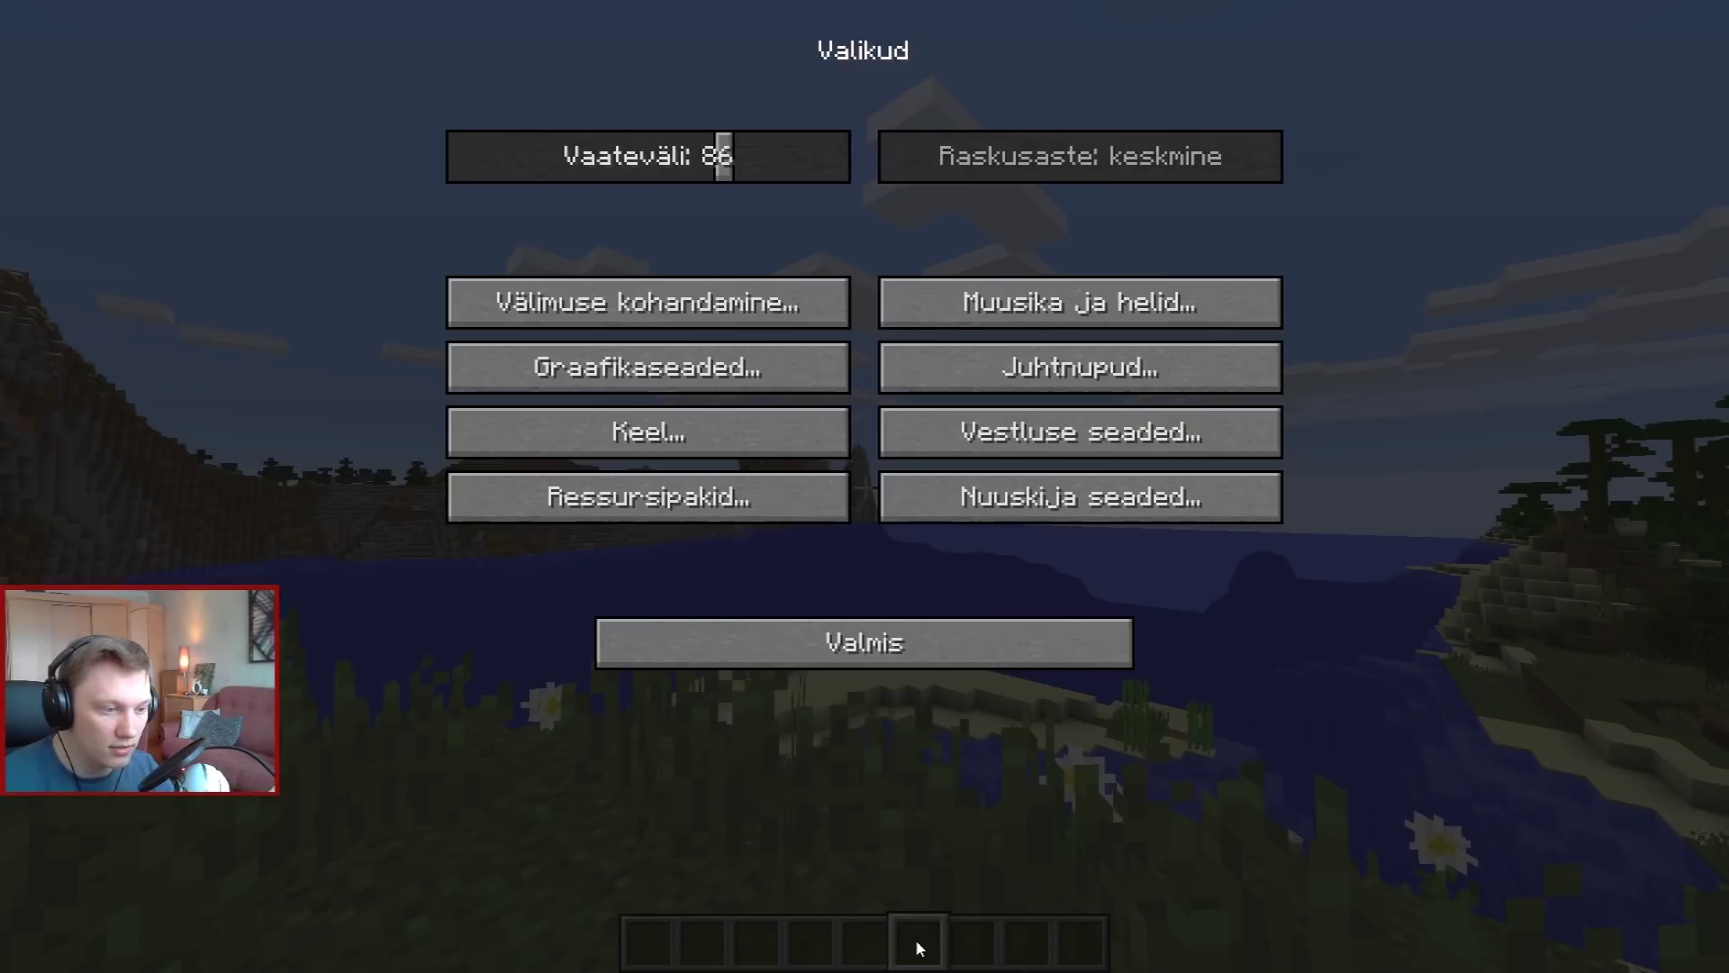
left_click(922, 661)
left_click(941, 290)
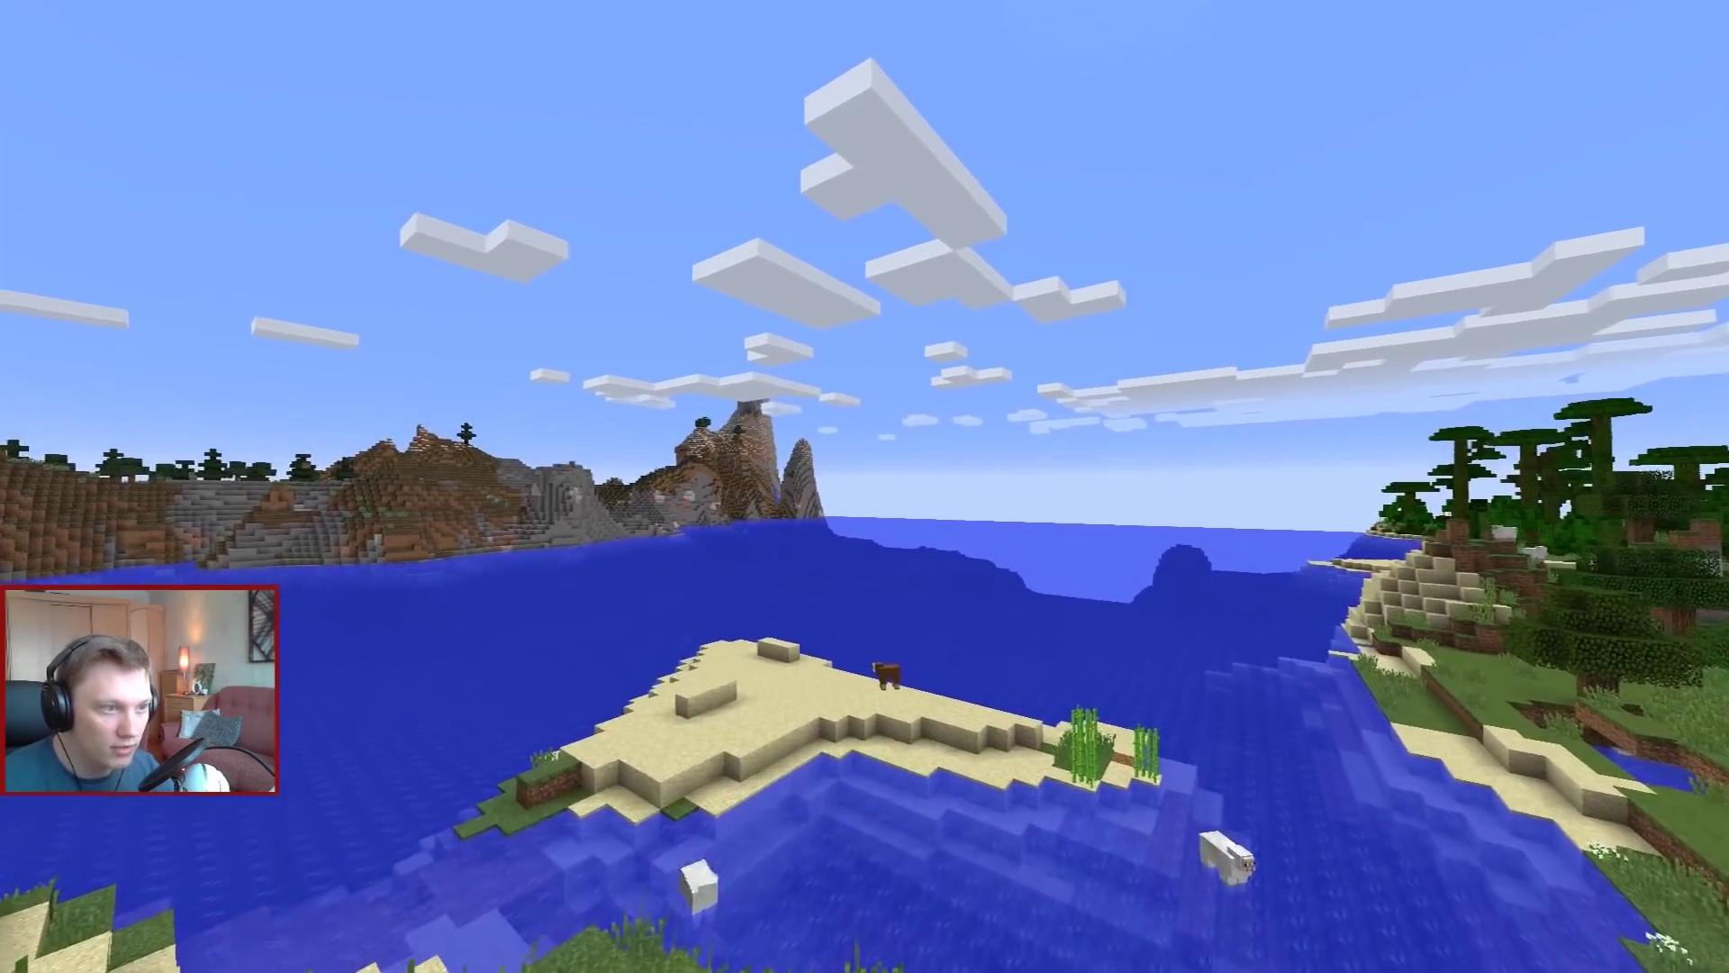
Set the world time to 23000 with the time command and hide the game interface
key("t")
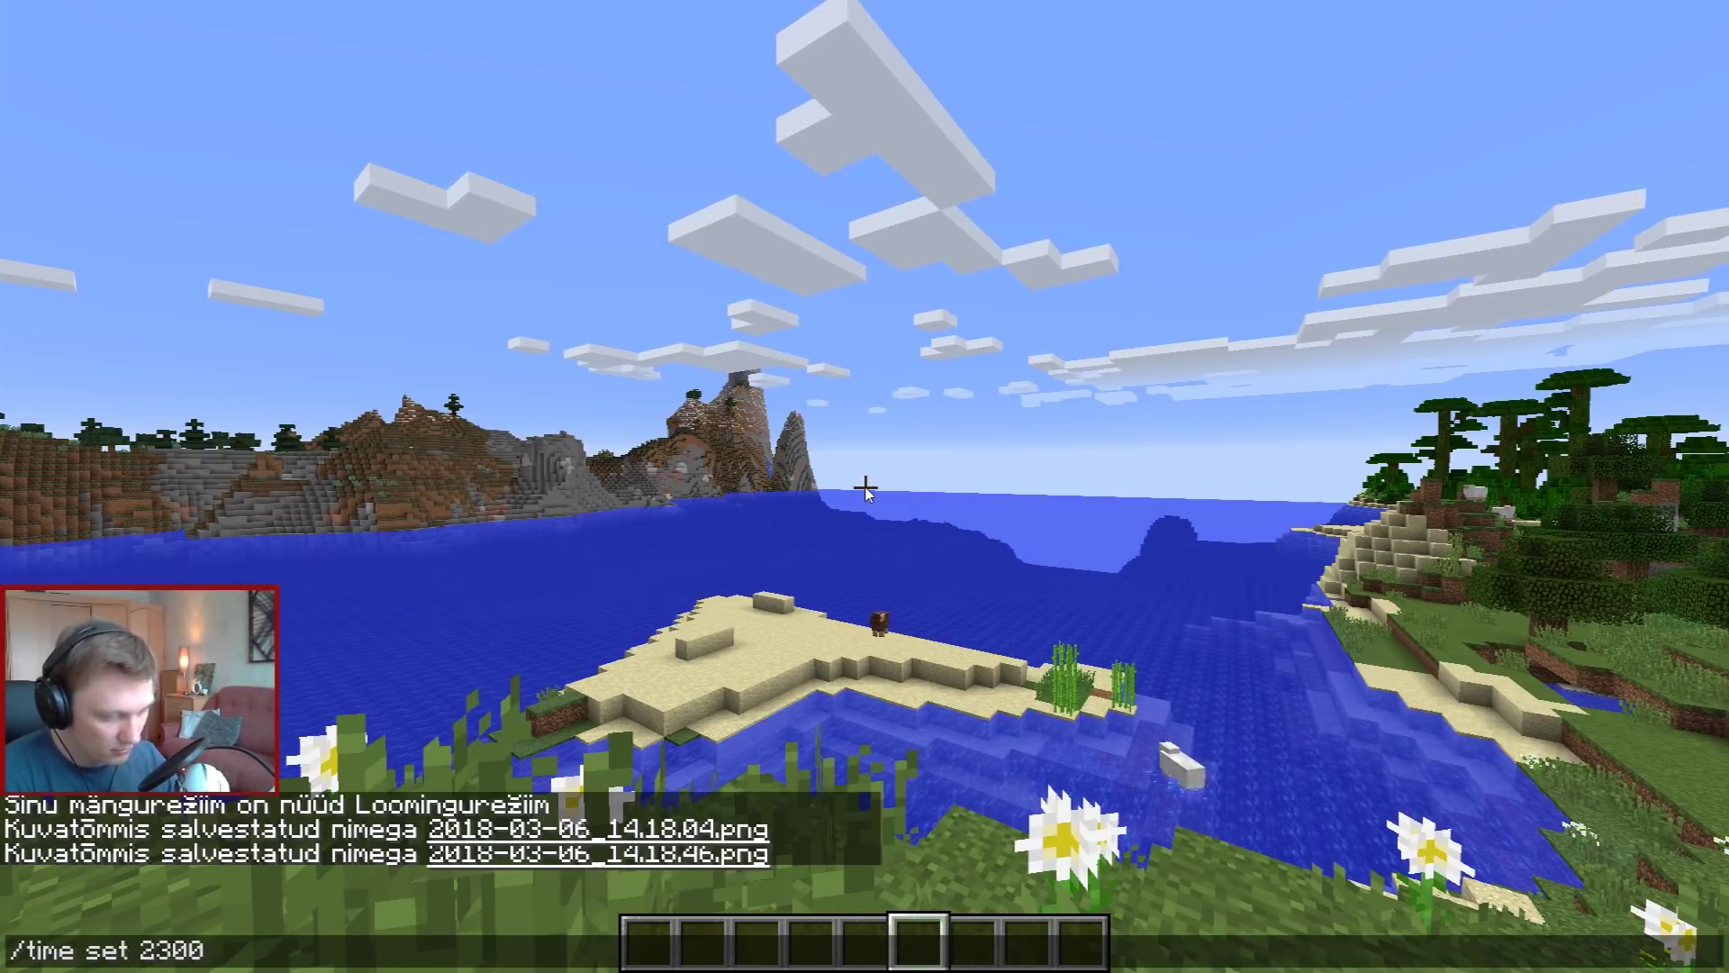
type("/time set 2300")
key("Return")
key("F1")
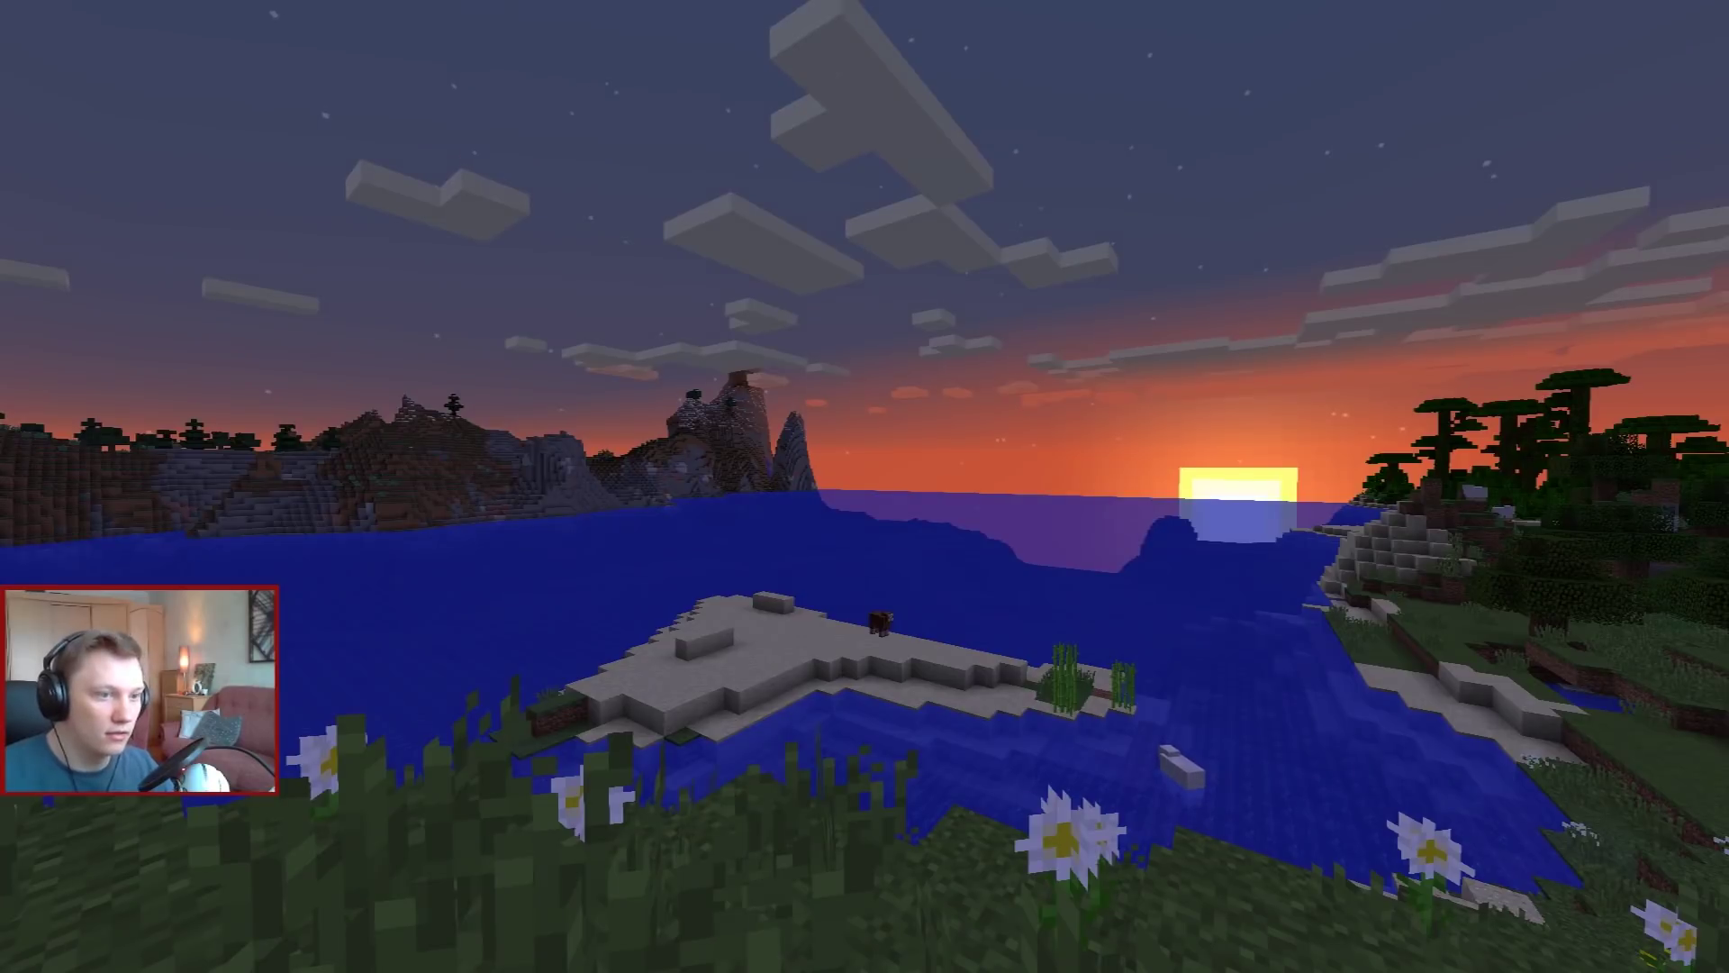
Set the world time to 13000 with the time command and hide the game interface
key("t")
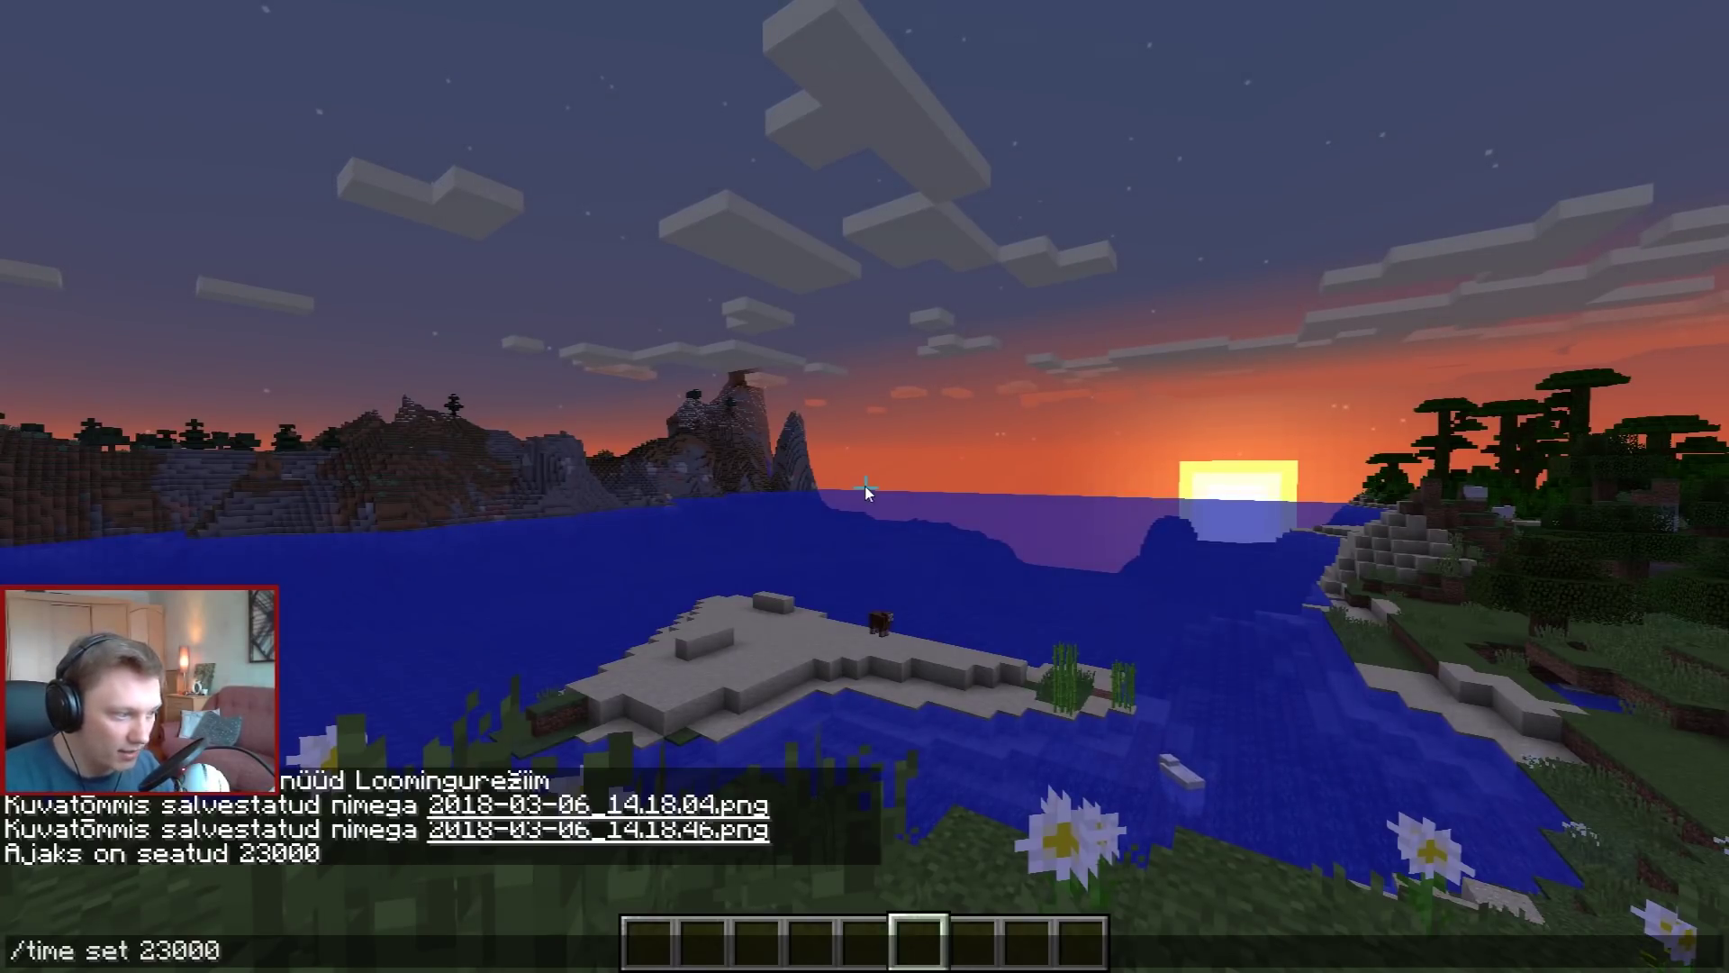
type("/time set 1300")
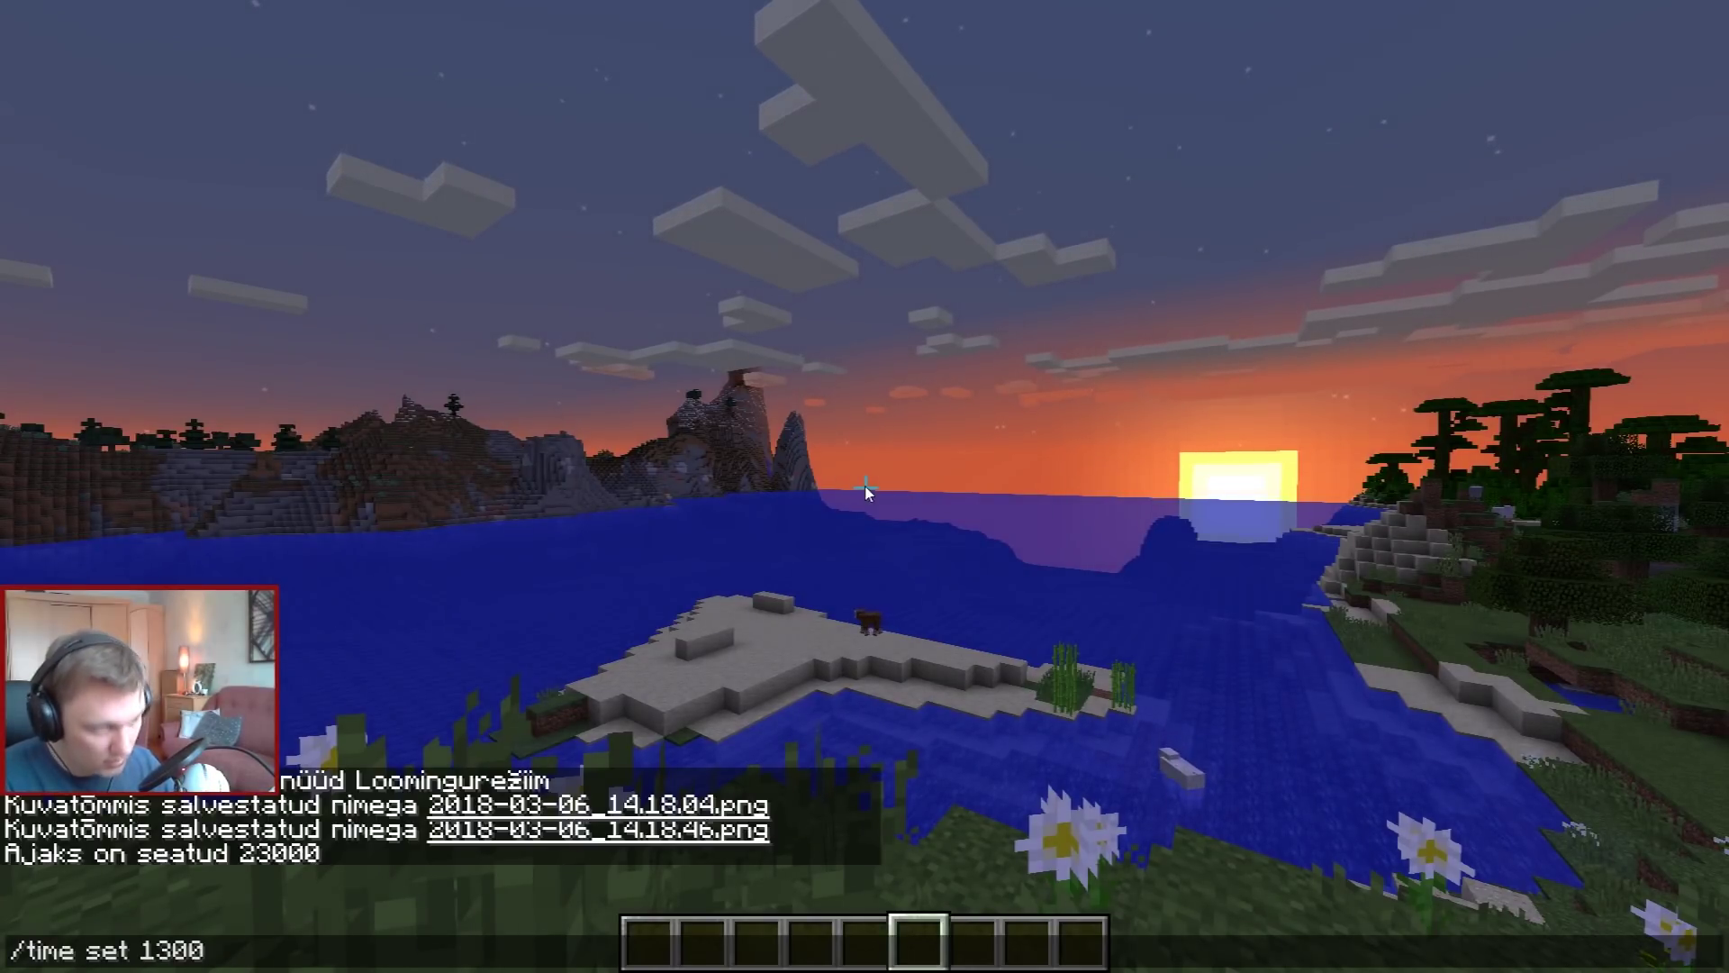
key("Return")
key("F1")
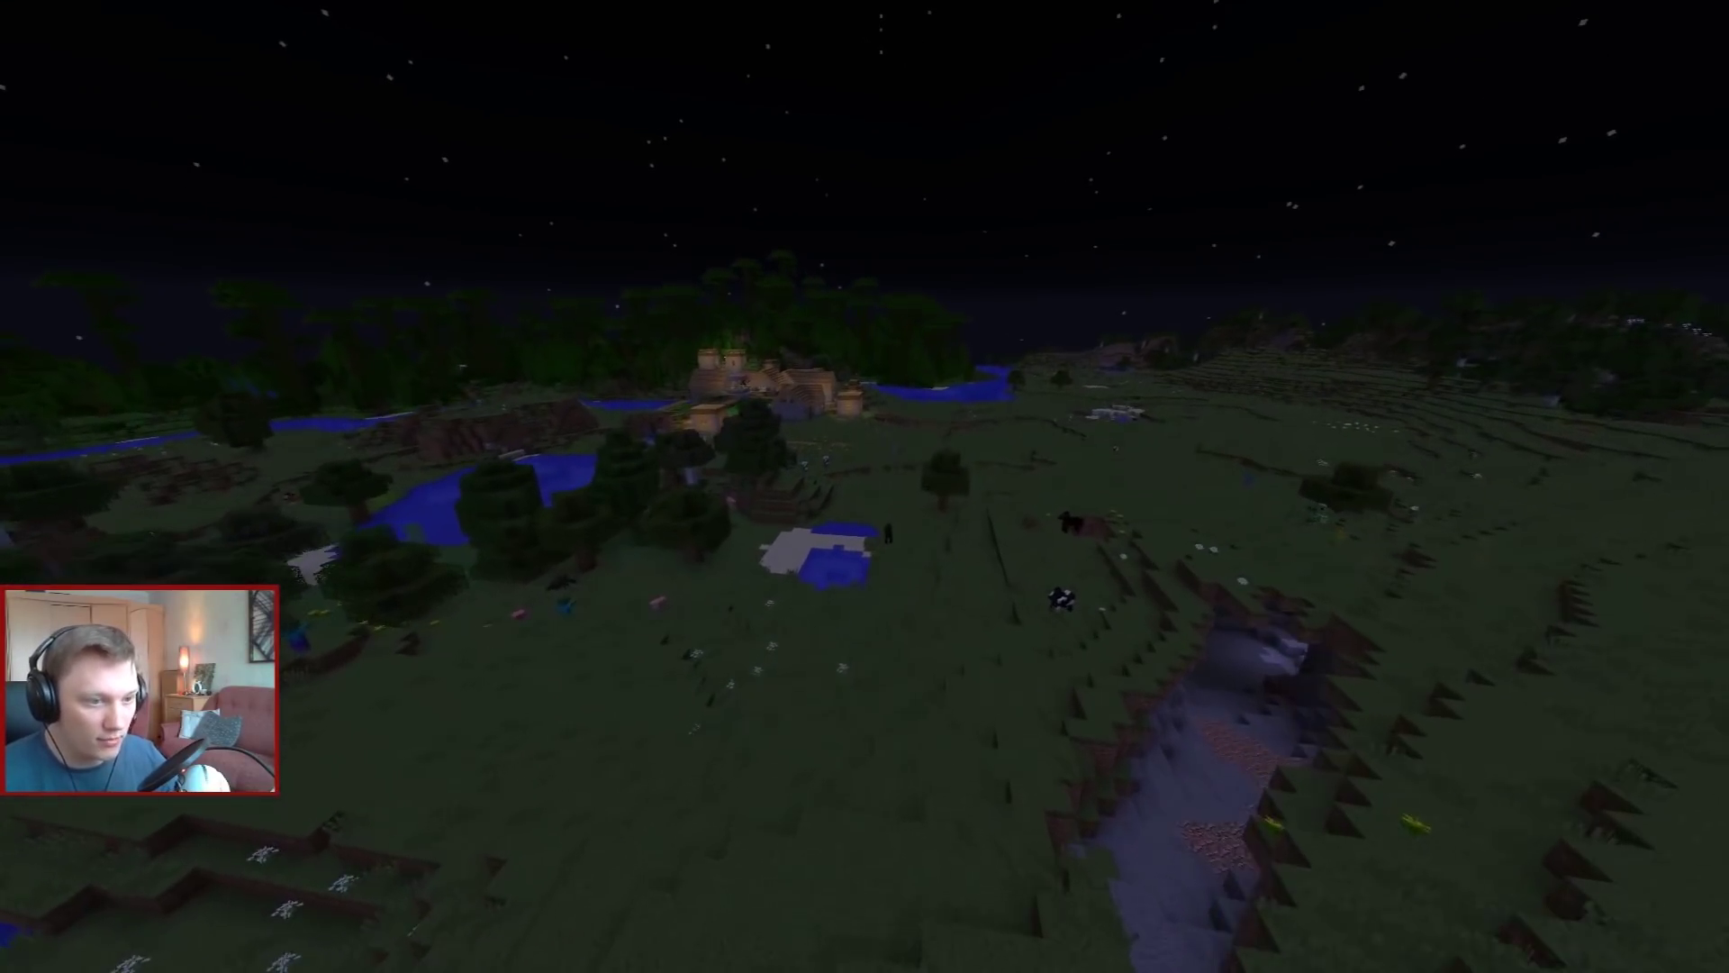
Bring back the game interface and review the chat log for the saved screenshots
key("F1")
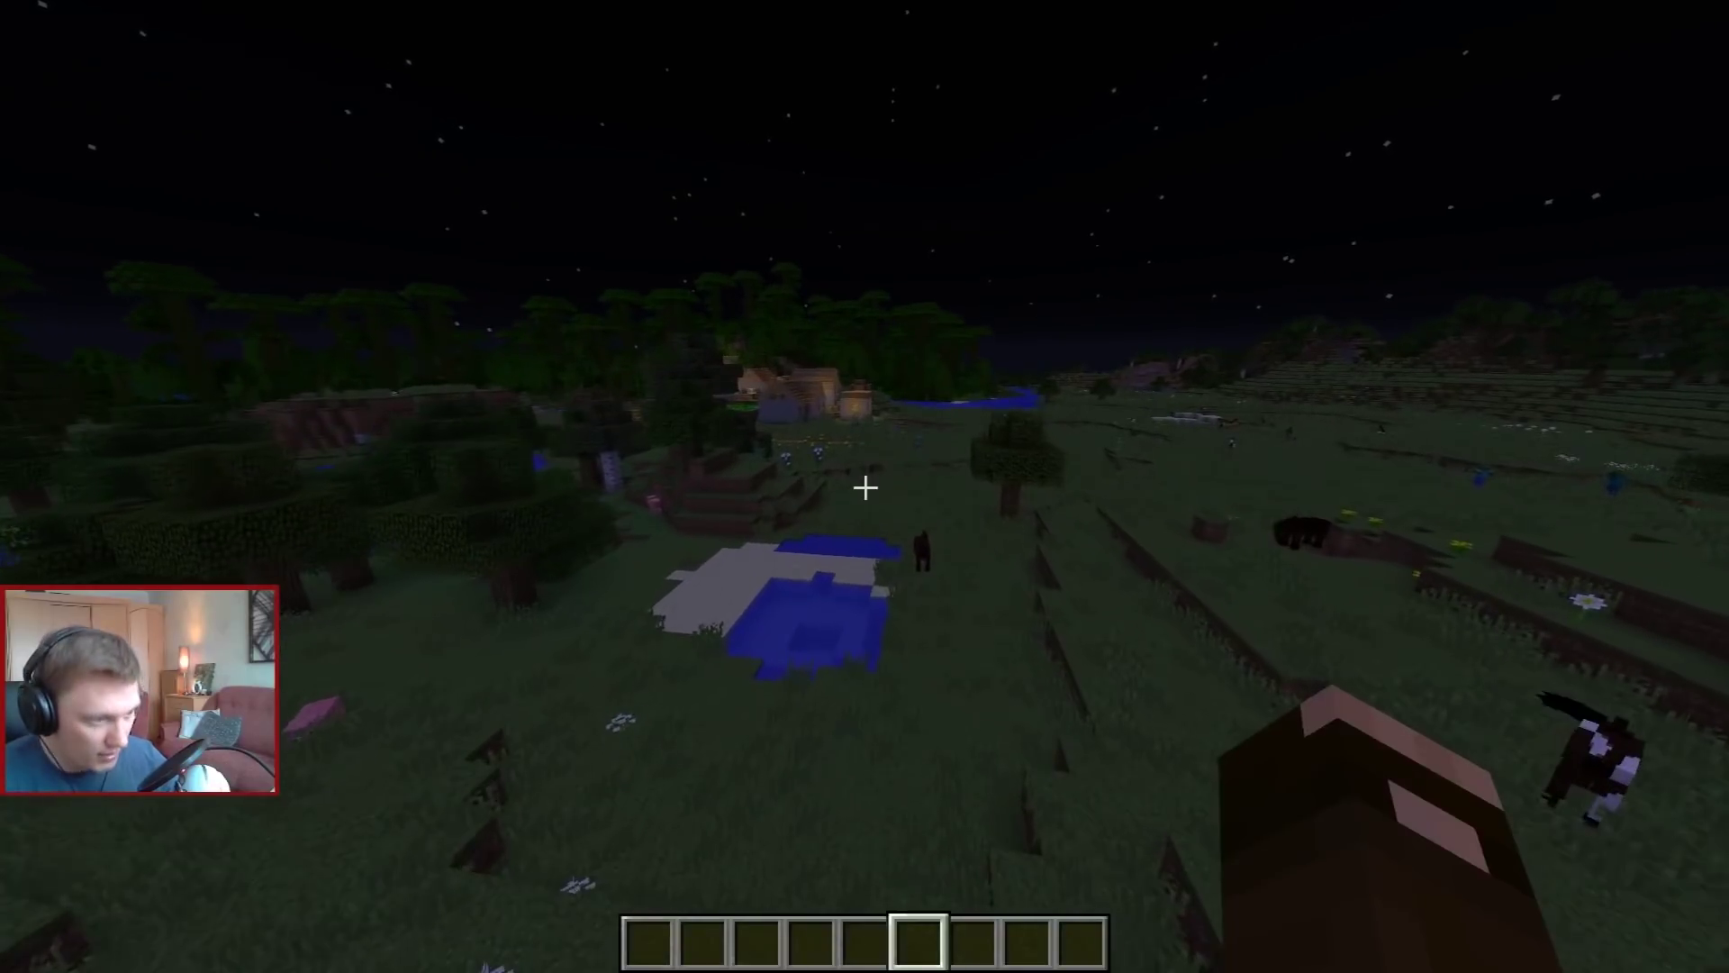
key("t")
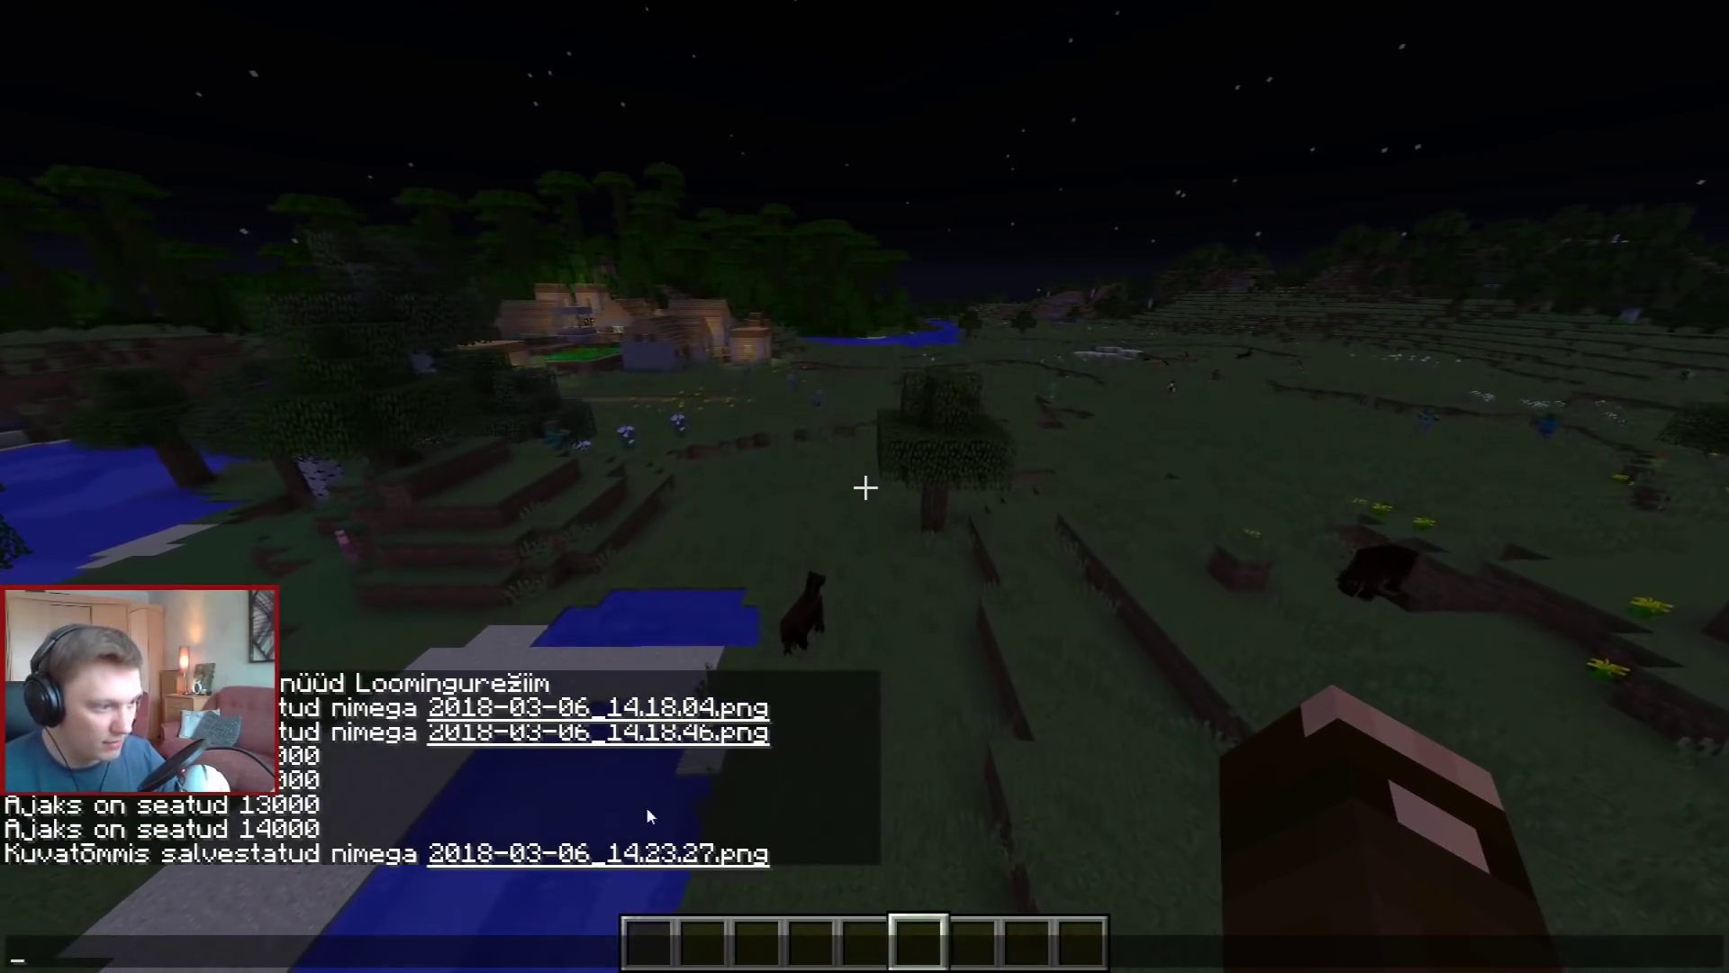
key("Escape")
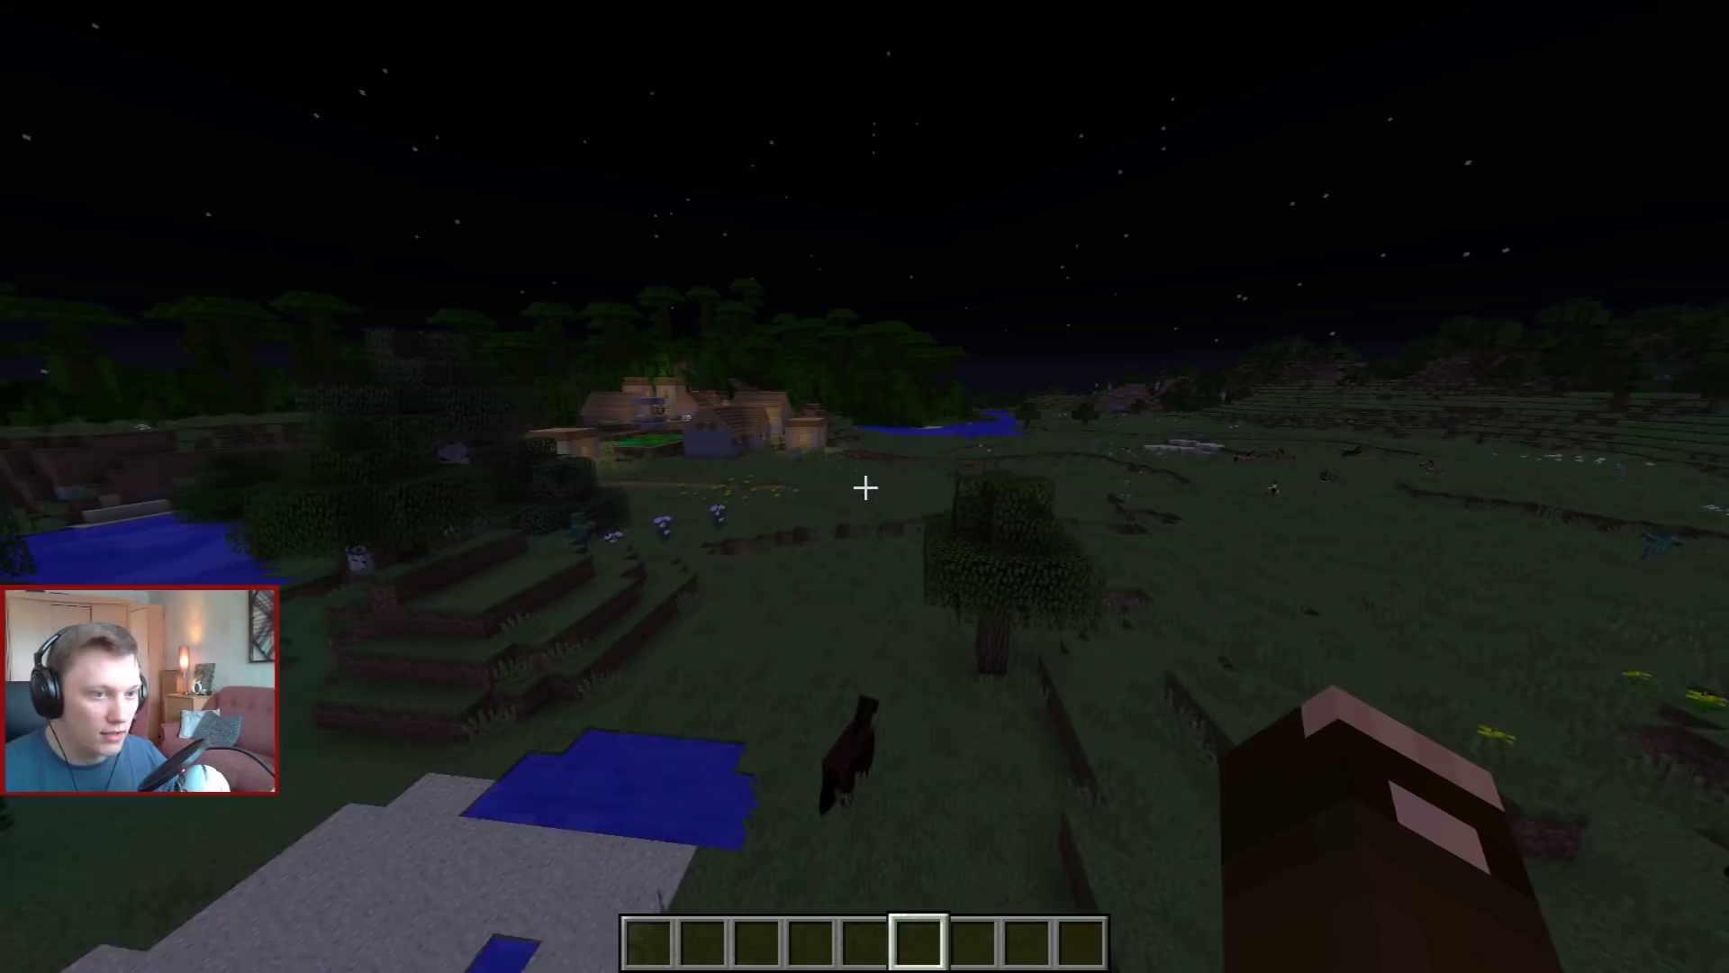
Disconnect from the server, leave the multiplayer server list and quit the game
key("Escape")
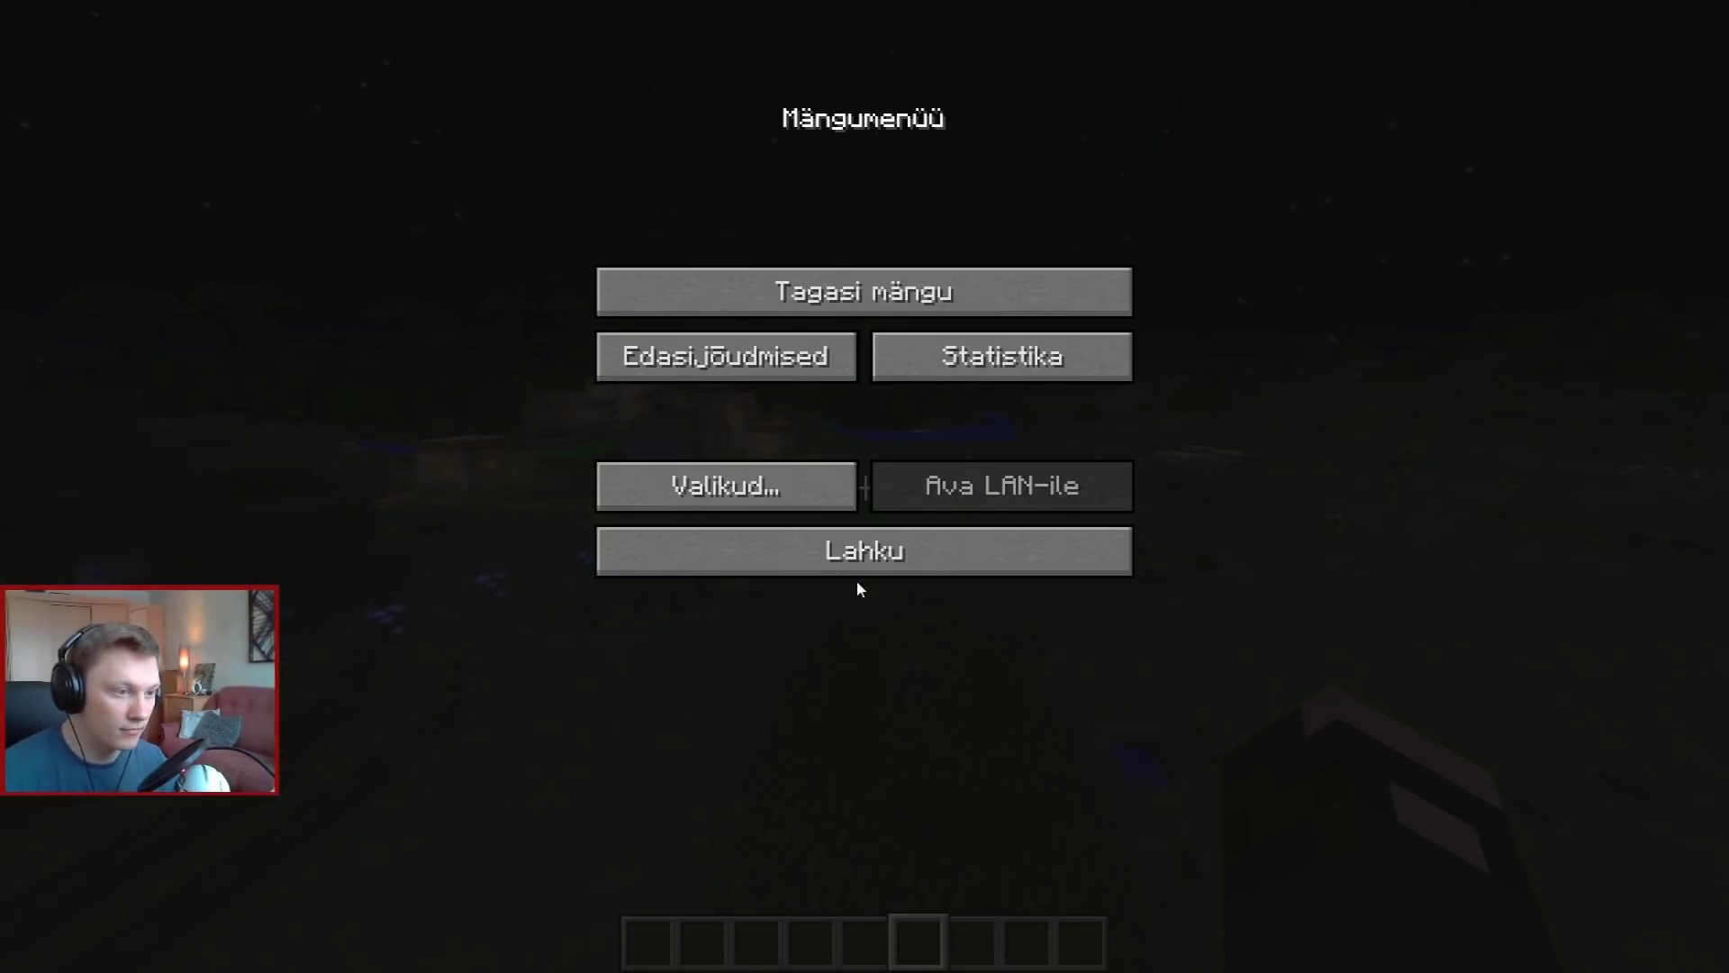
left_click(860, 568)
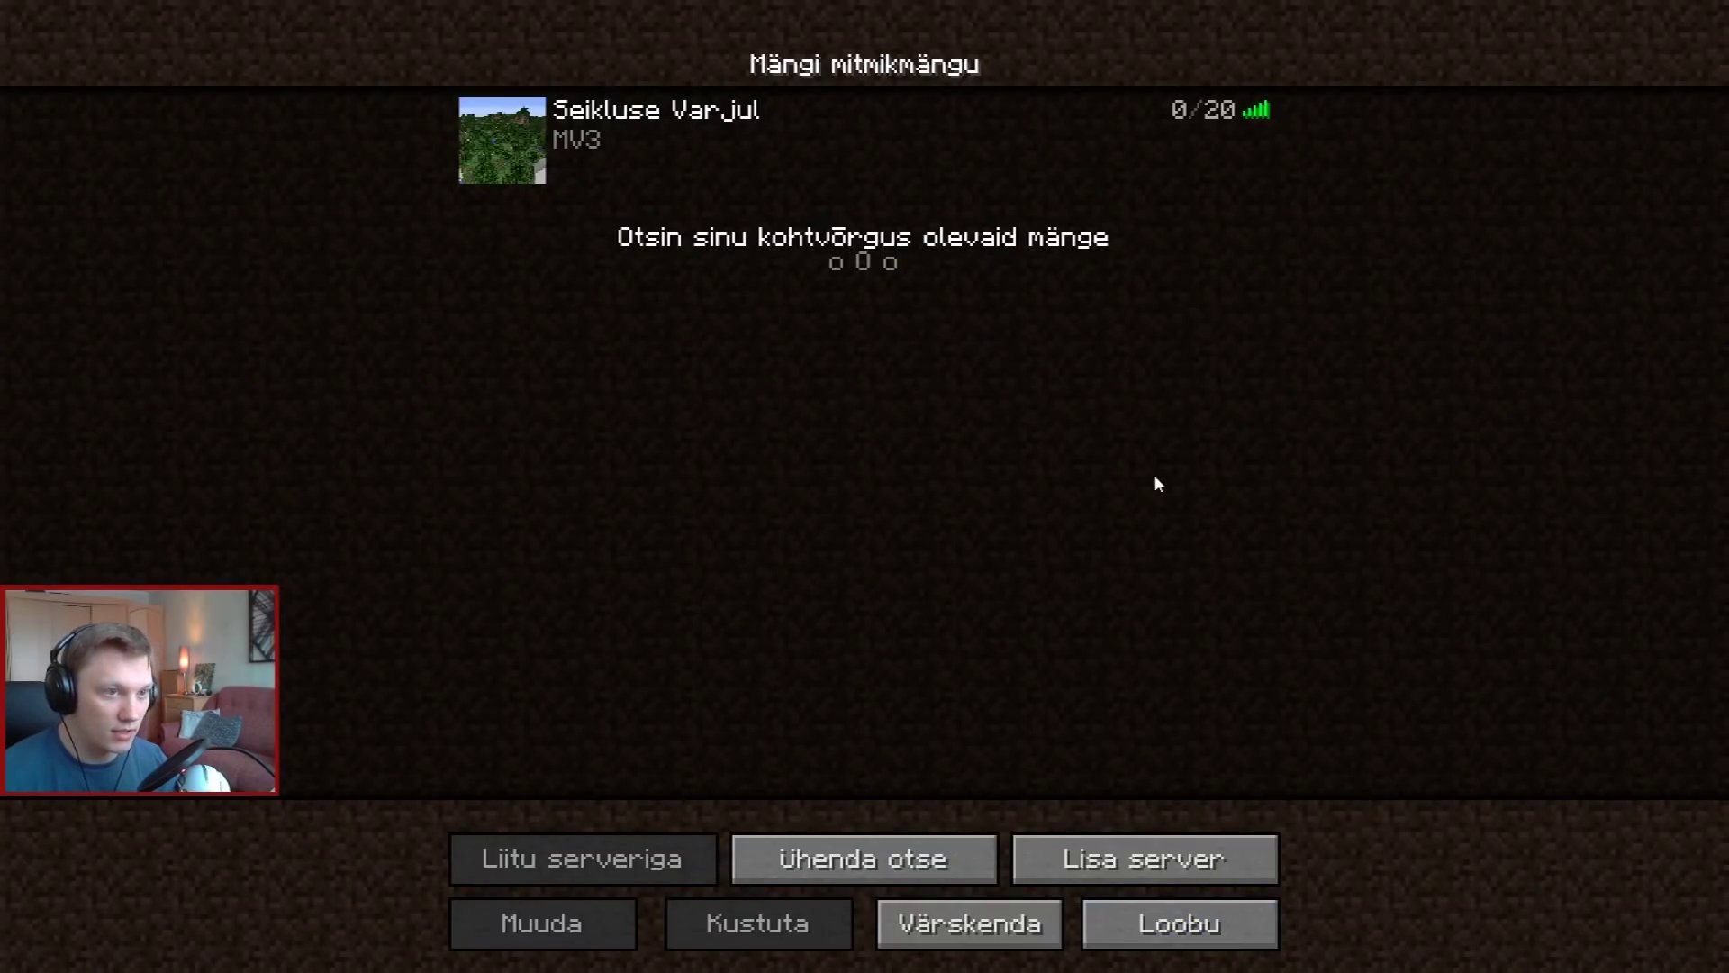
left_click(1180, 923)
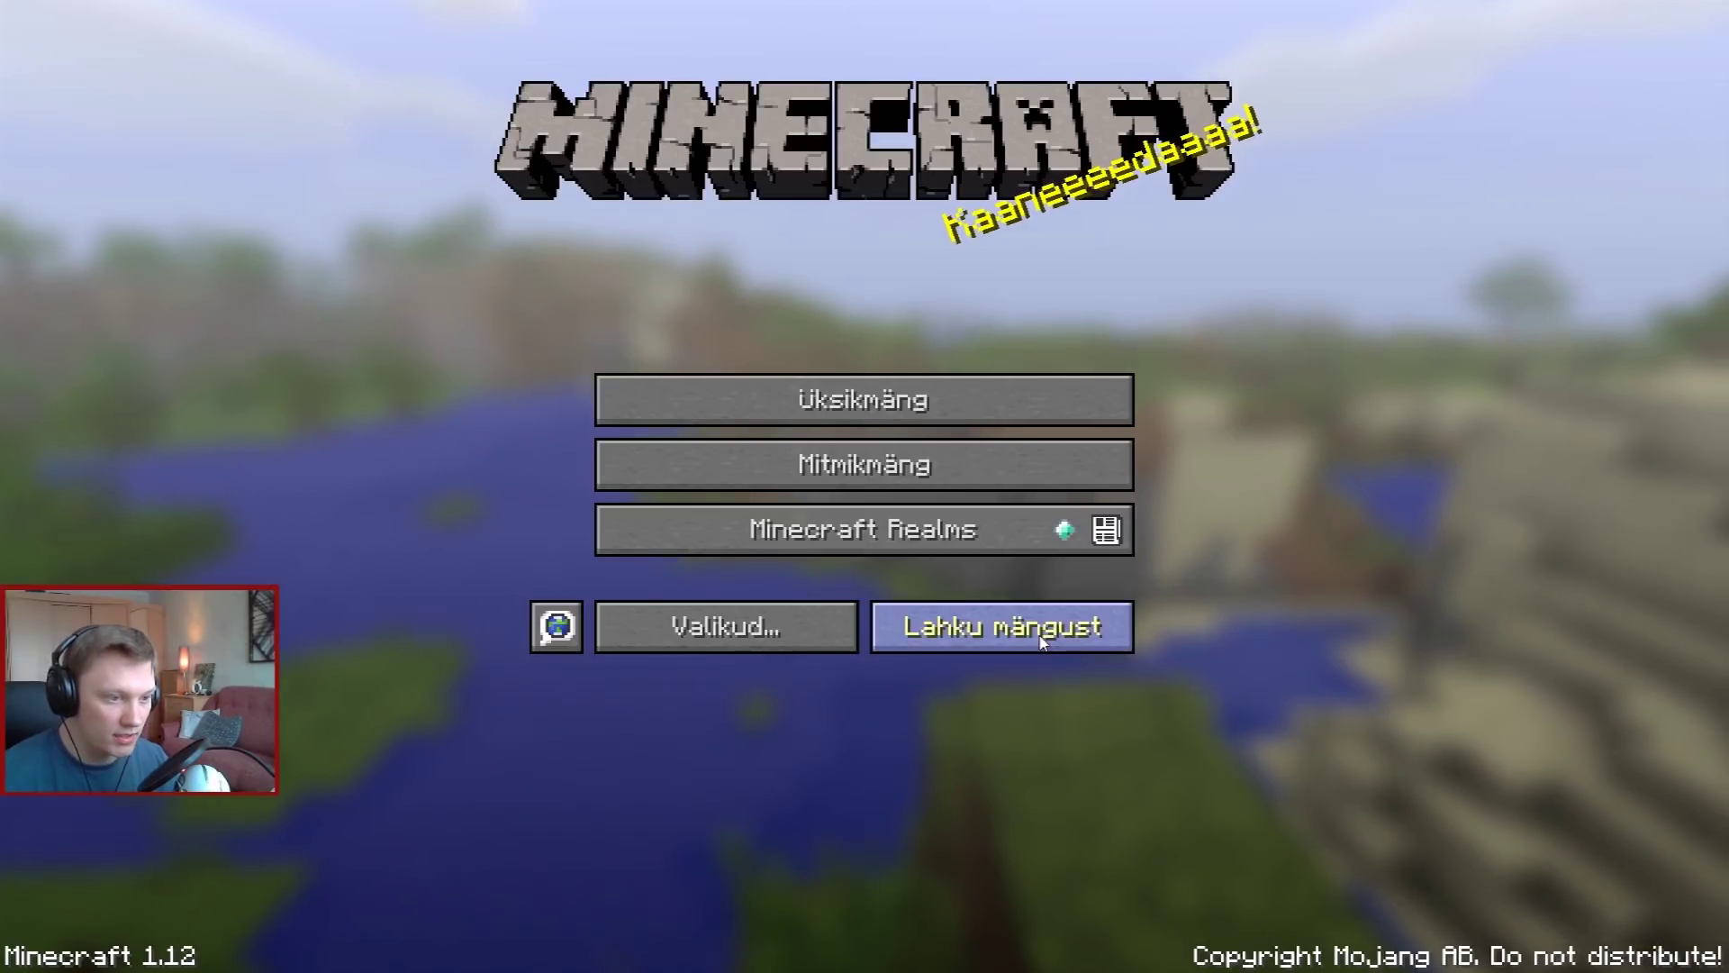
left_click(996, 624)
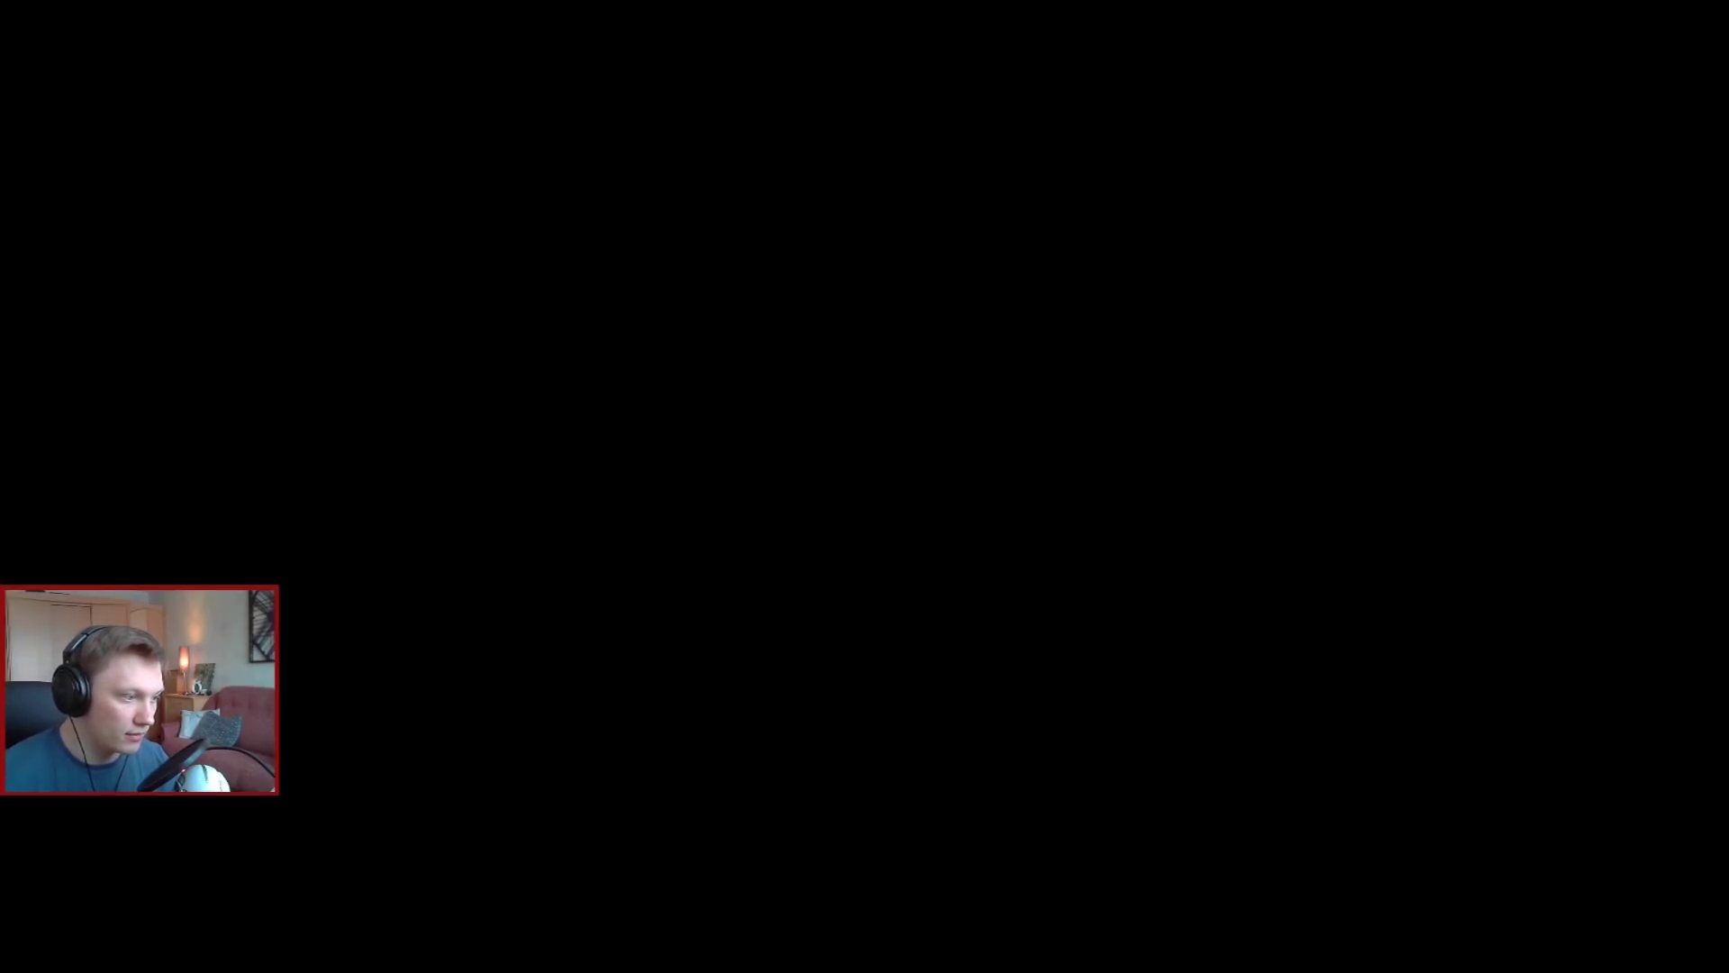
Search Windows for %appdata% and open the matching folder
key("super")
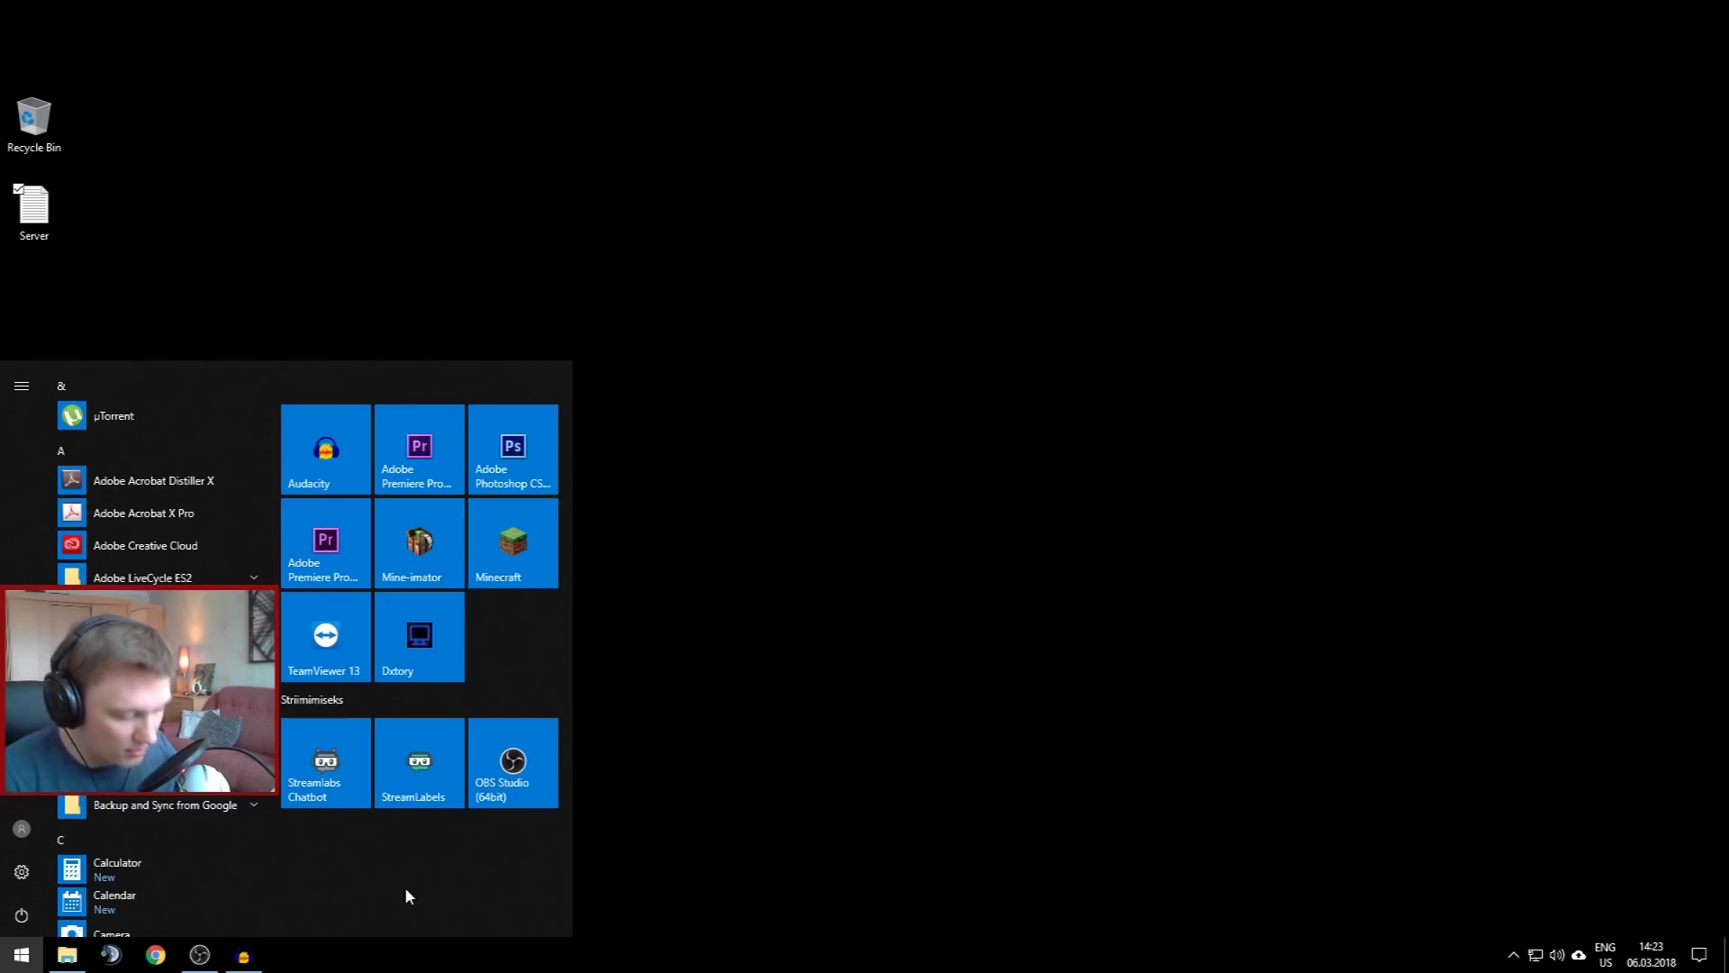
type("%")
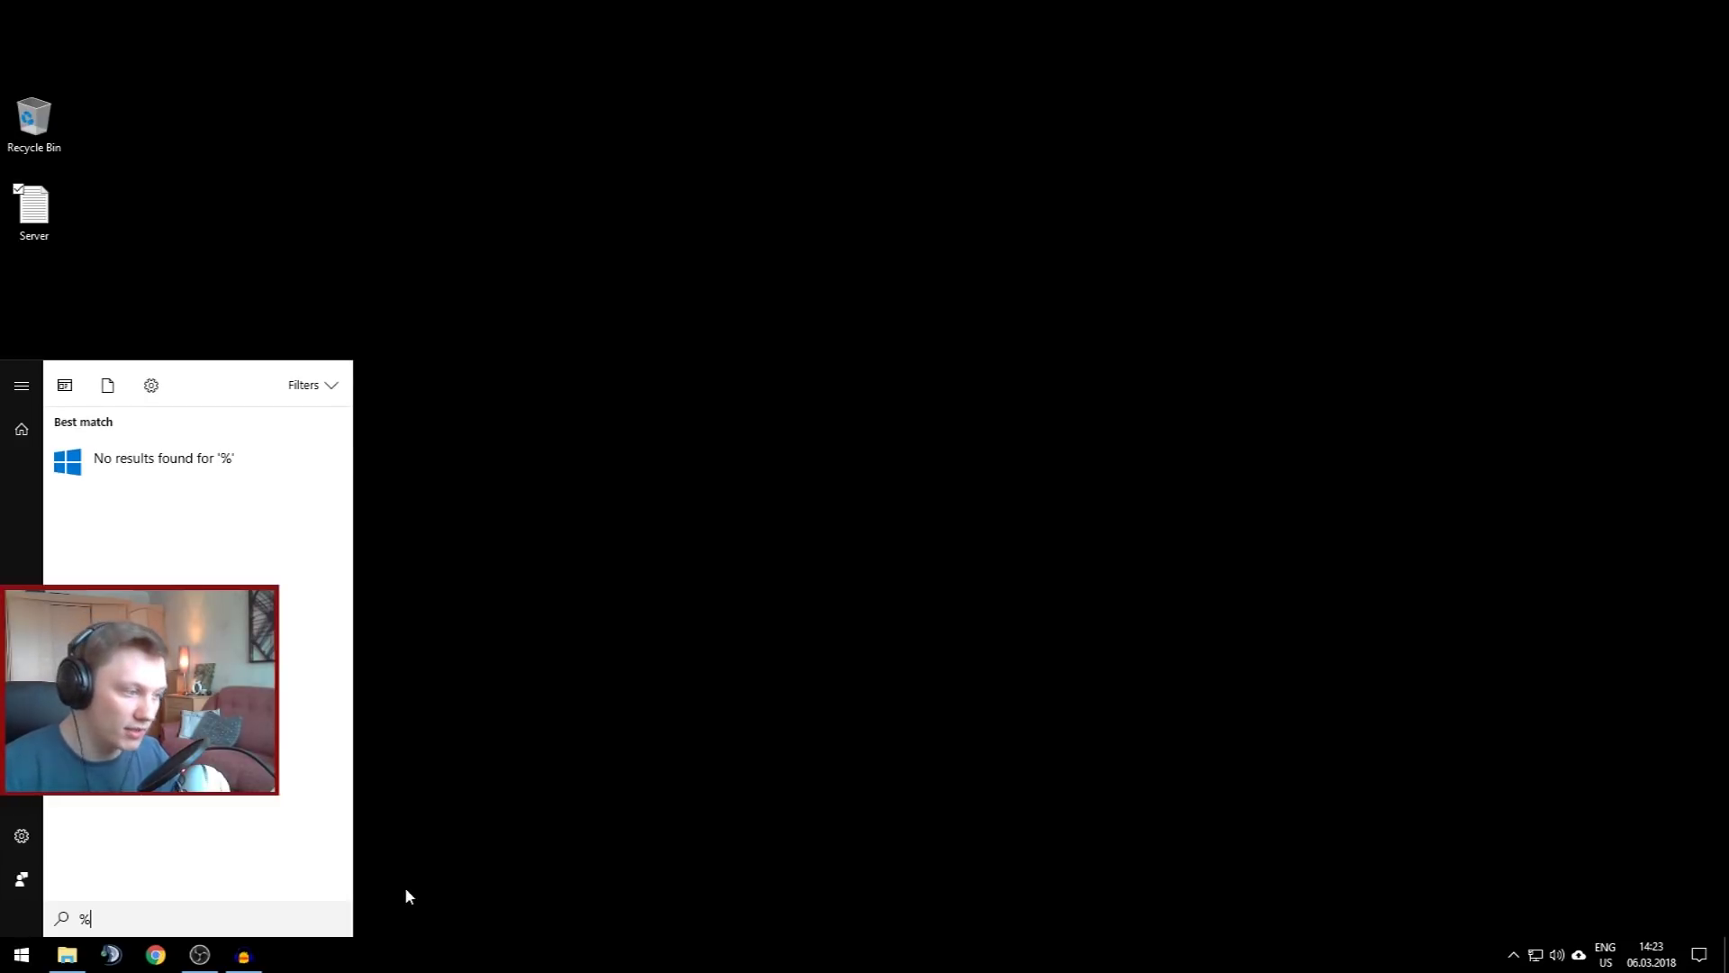
type("a")
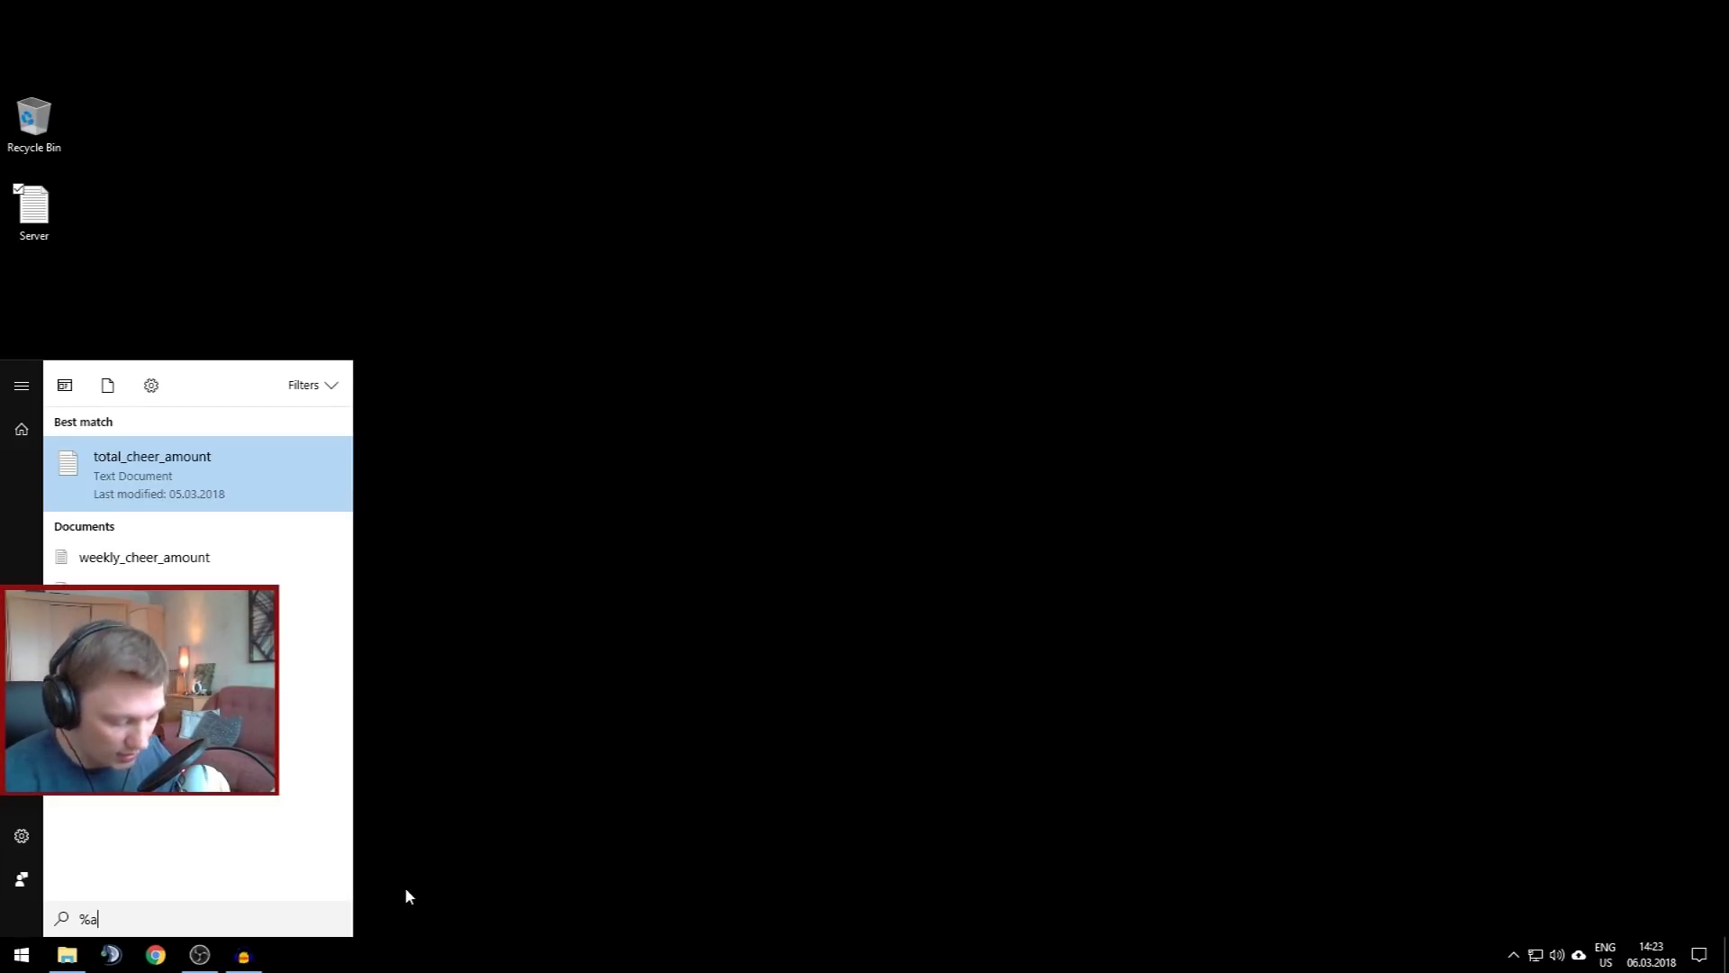
type("ppdata")
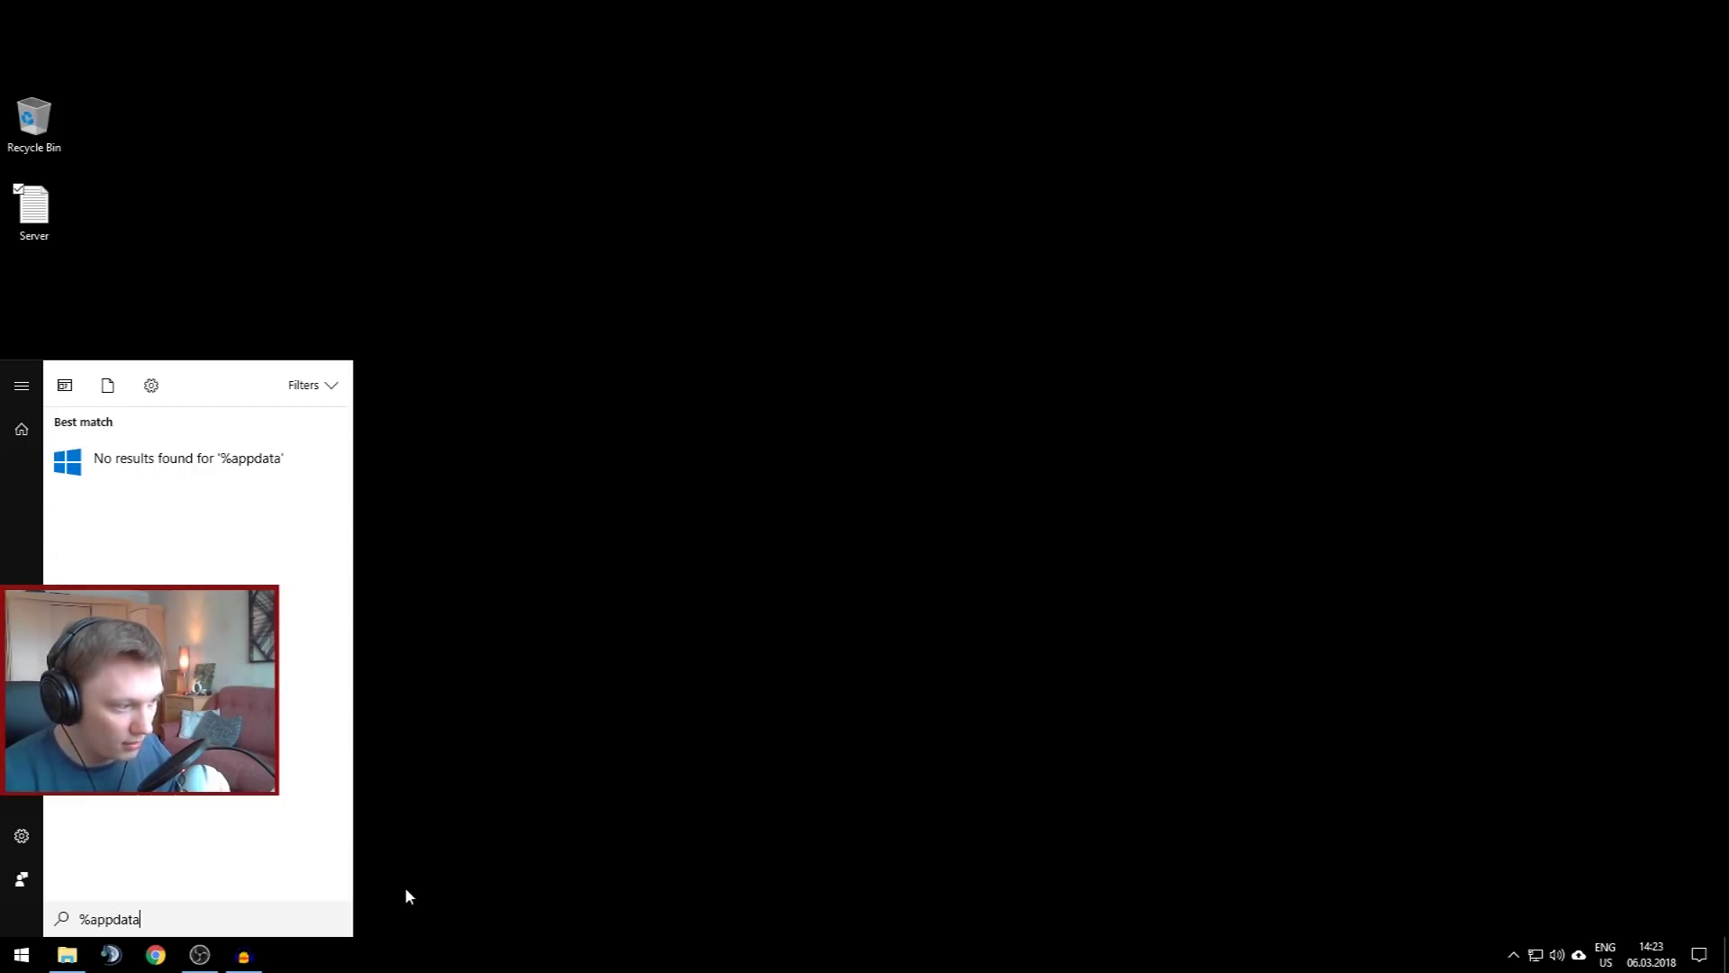
type("%")
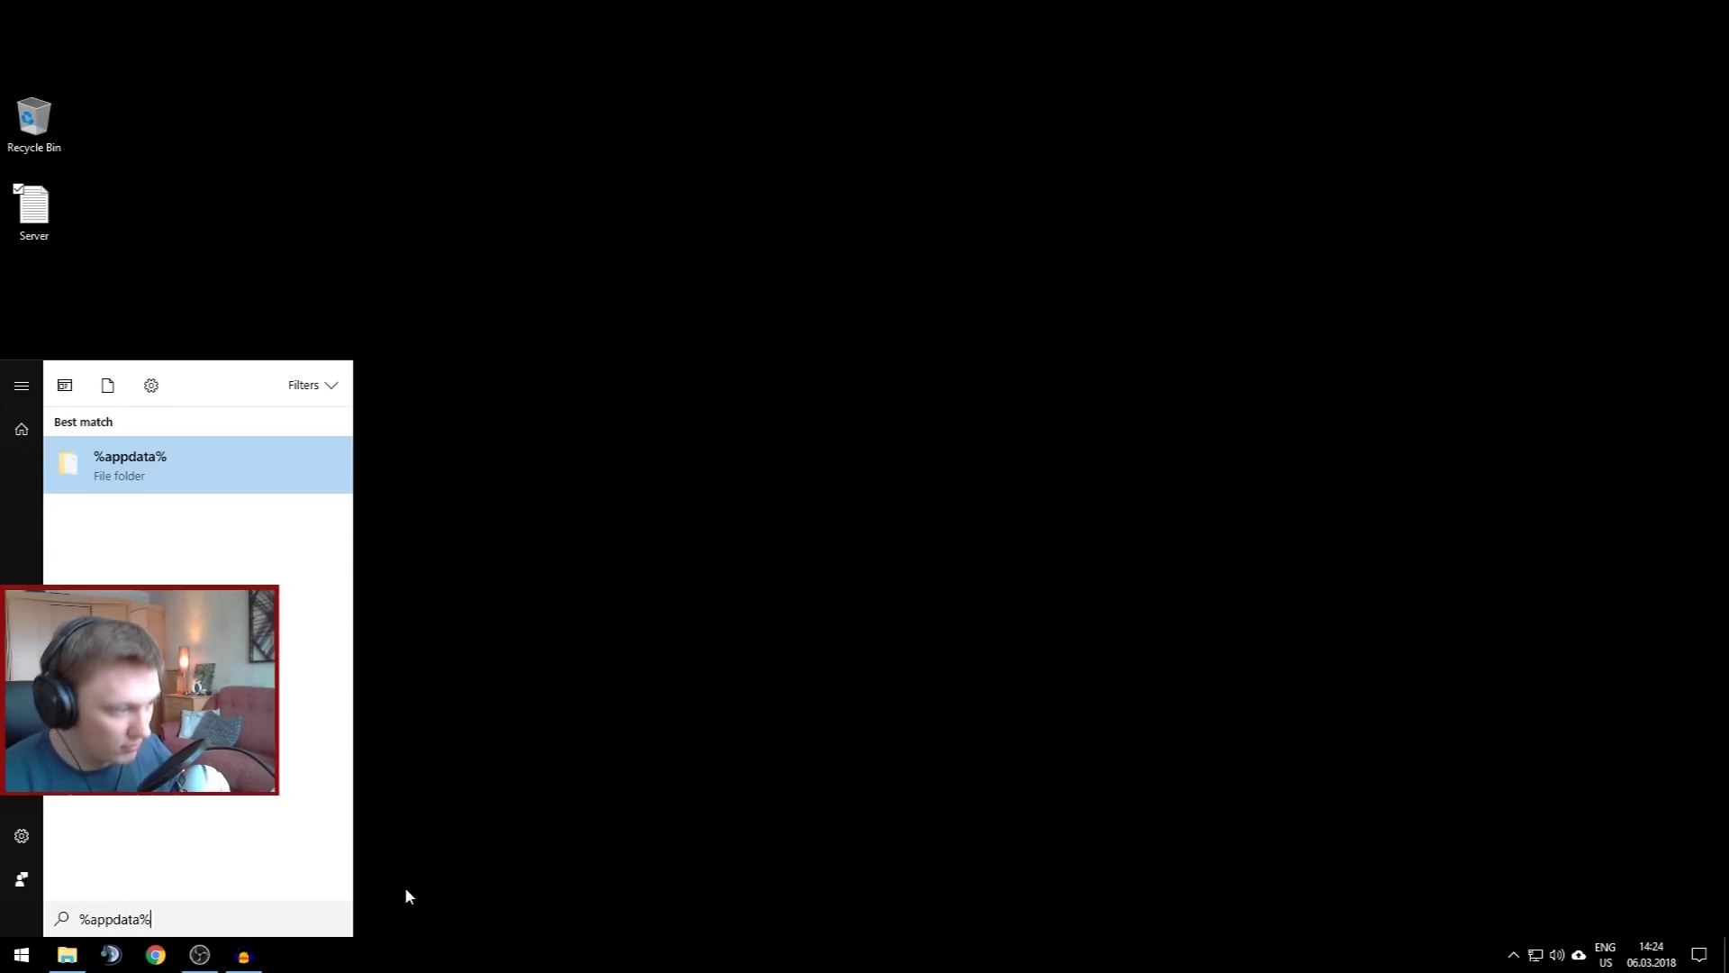
key("Return")
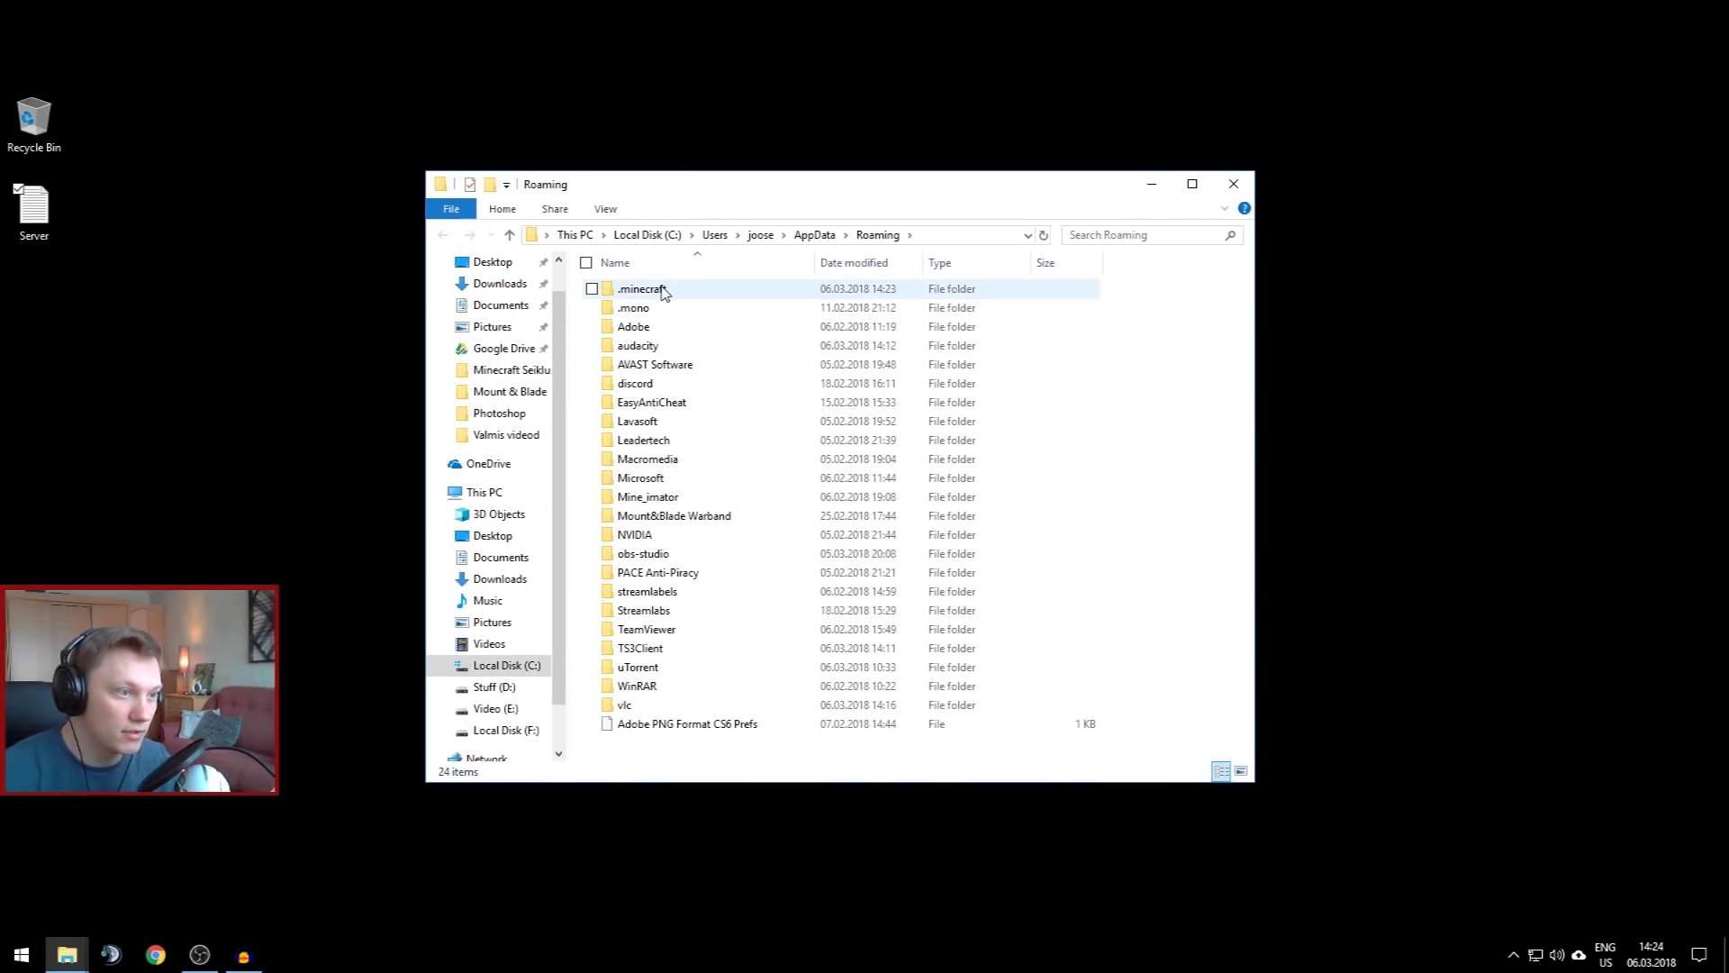
Open the screenshots folder inside .minecraft and view the newest image, 2018-03-06_14.23.27
double_click(667, 291)
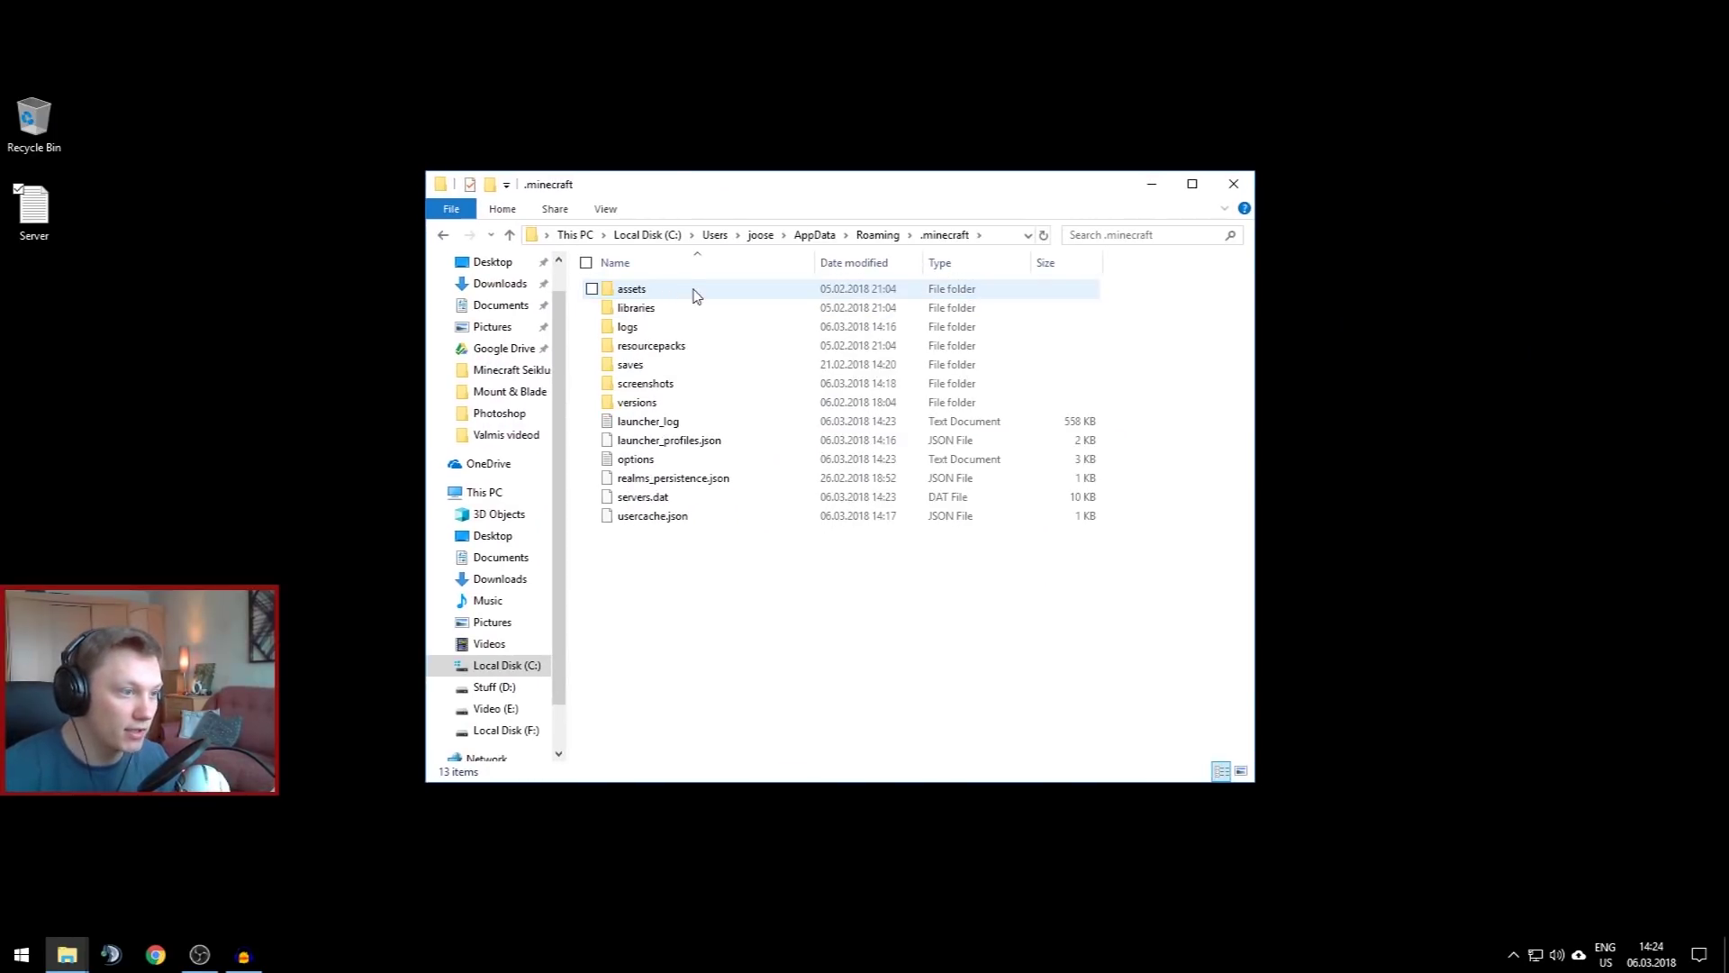
double_click(693, 387)
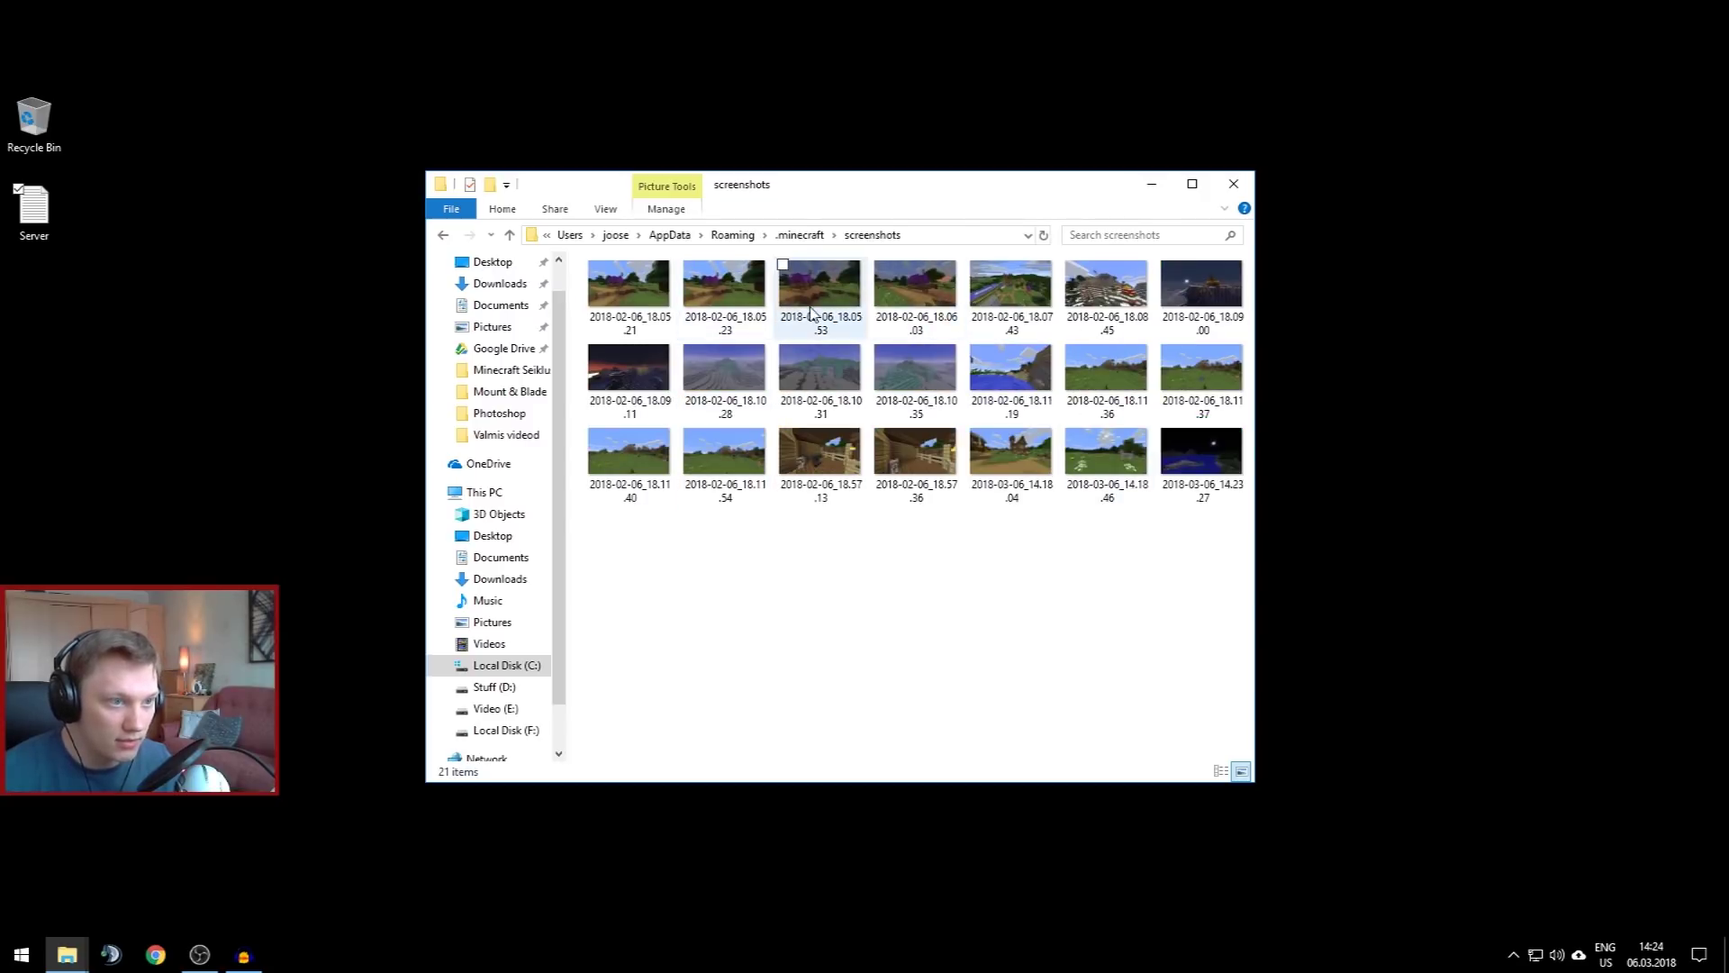
double_click(1203, 466)
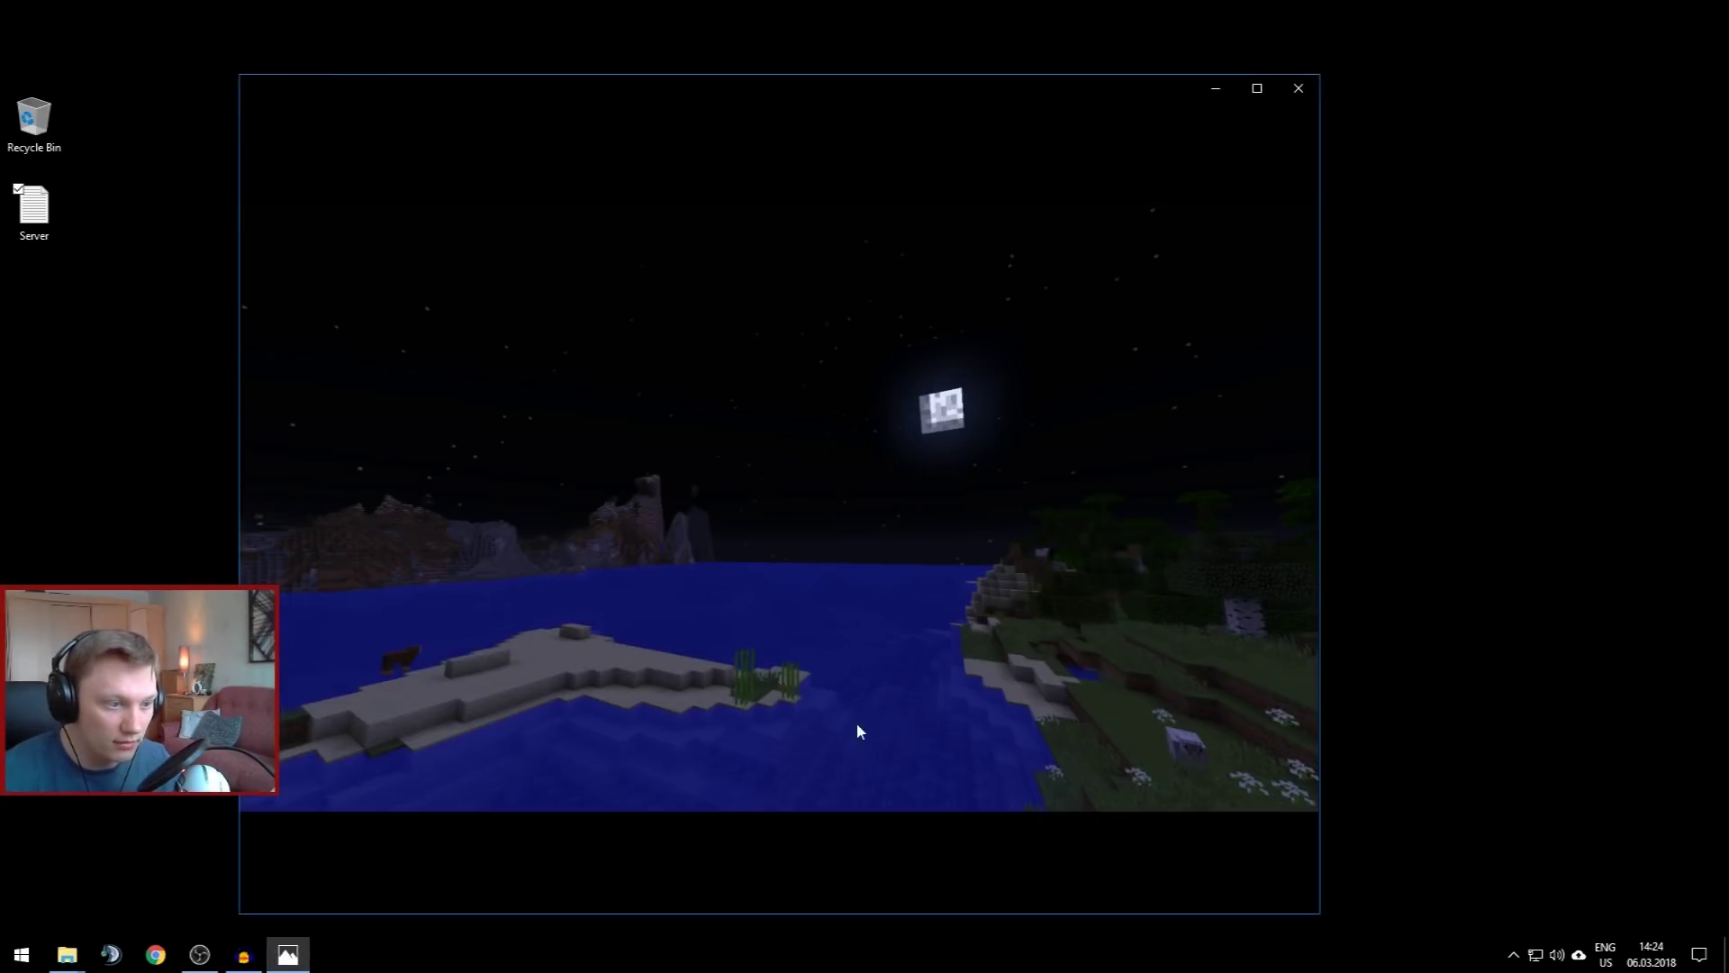
Look back through the older Minecraft screenshots as far as 2018-02-06_18.07.43 and close the image viewer
left_click(285, 509)
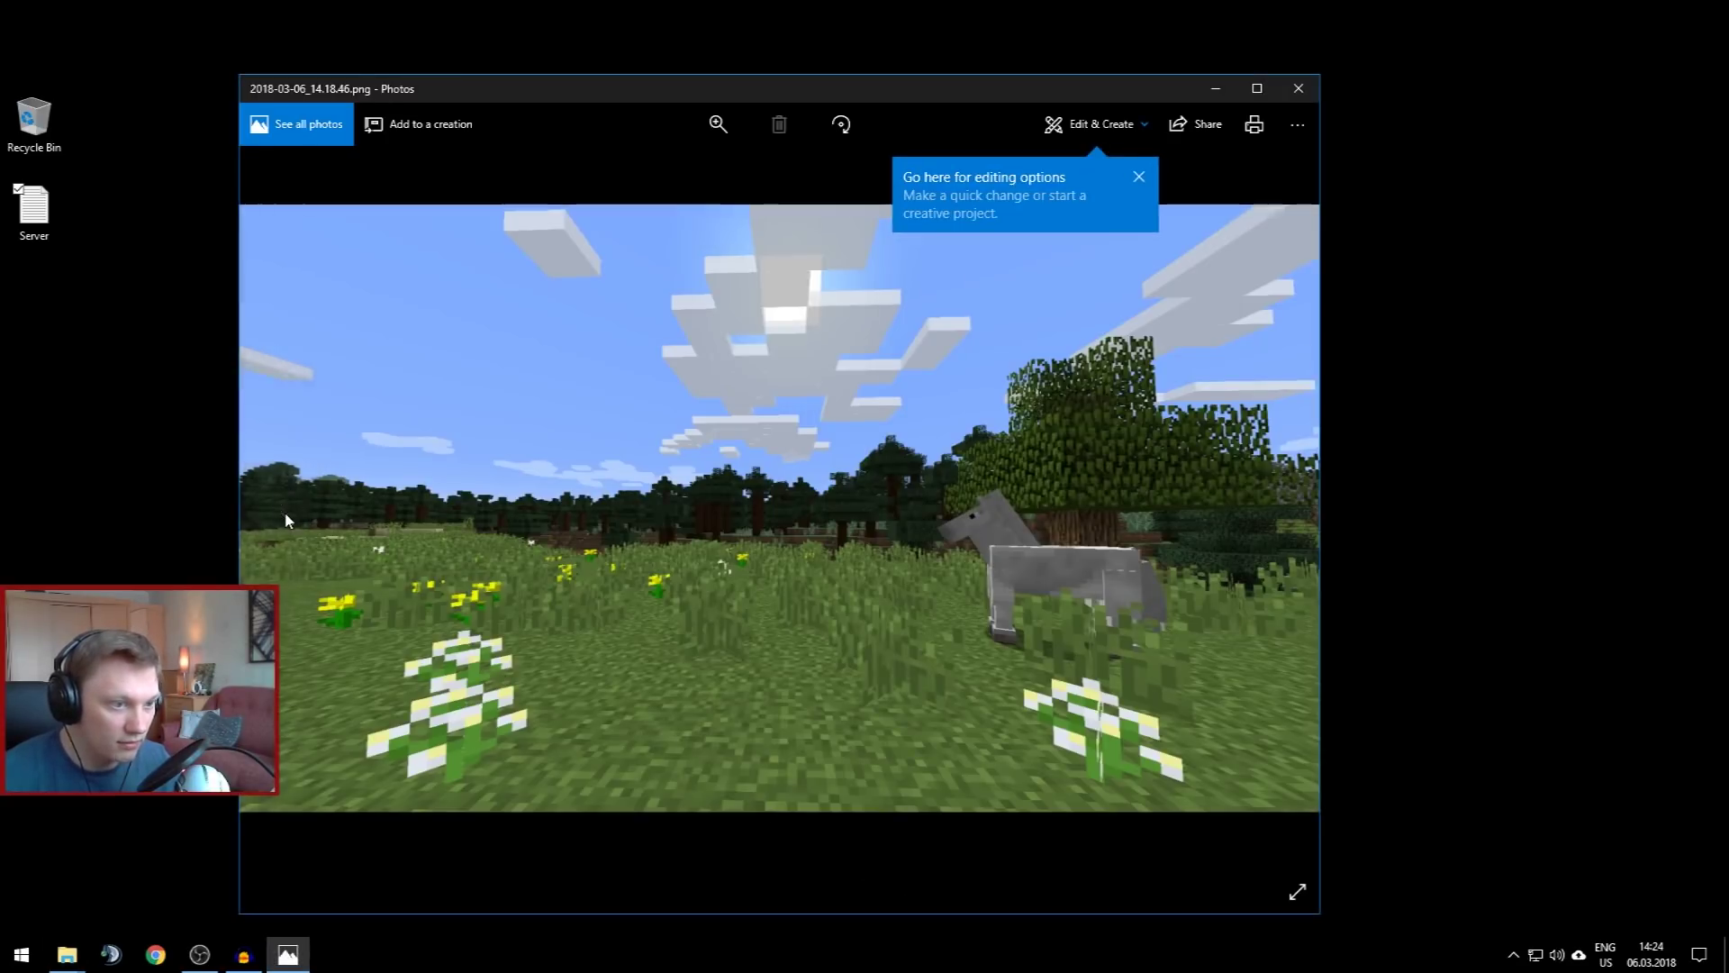
left_click(284, 508)
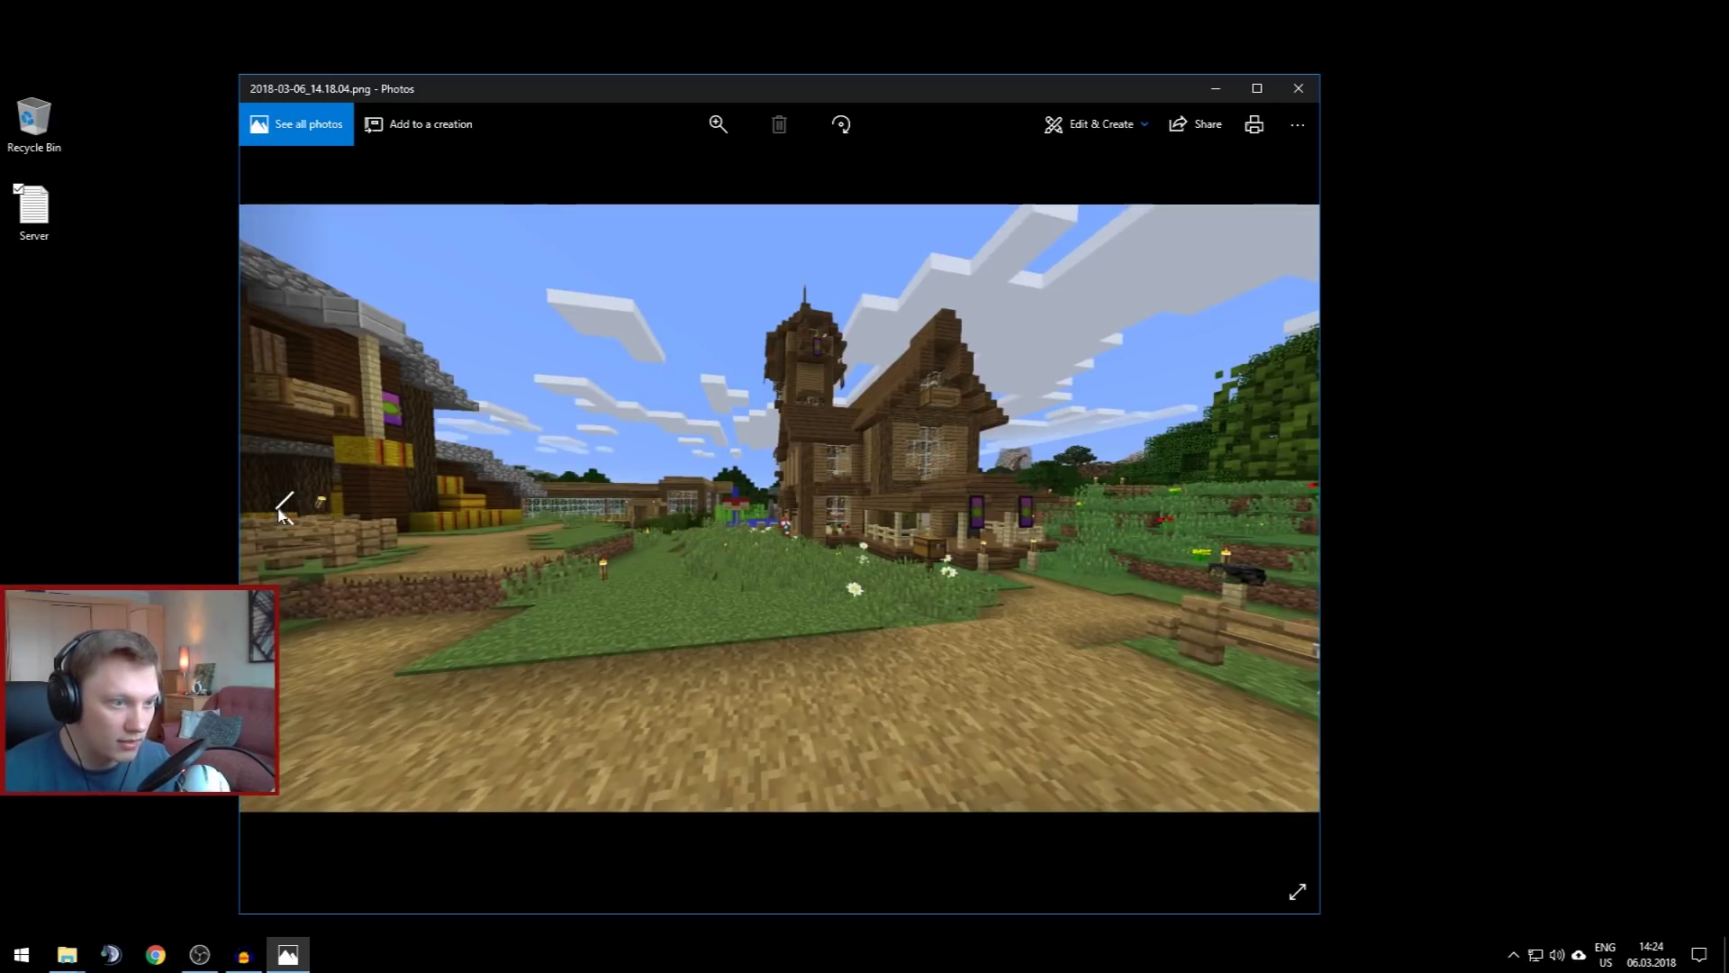
left_click(283, 504)
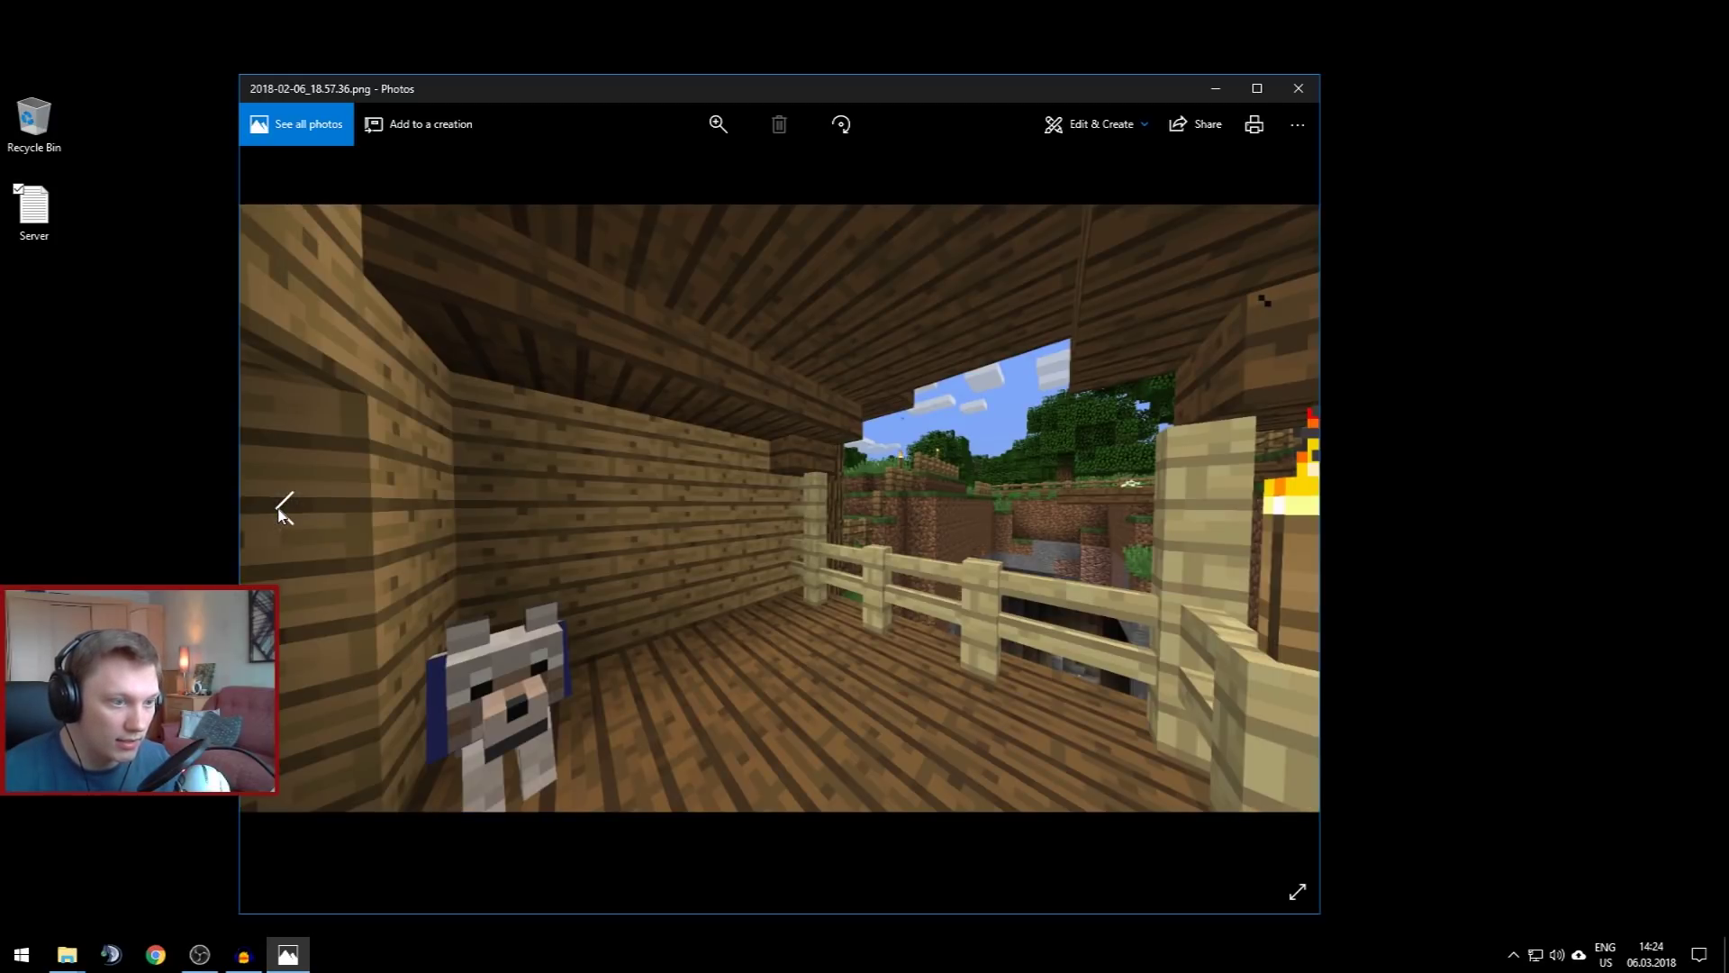
left_click(284, 509)
left_click(284, 509)
left_click(284, 509)
left_click(283, 509)
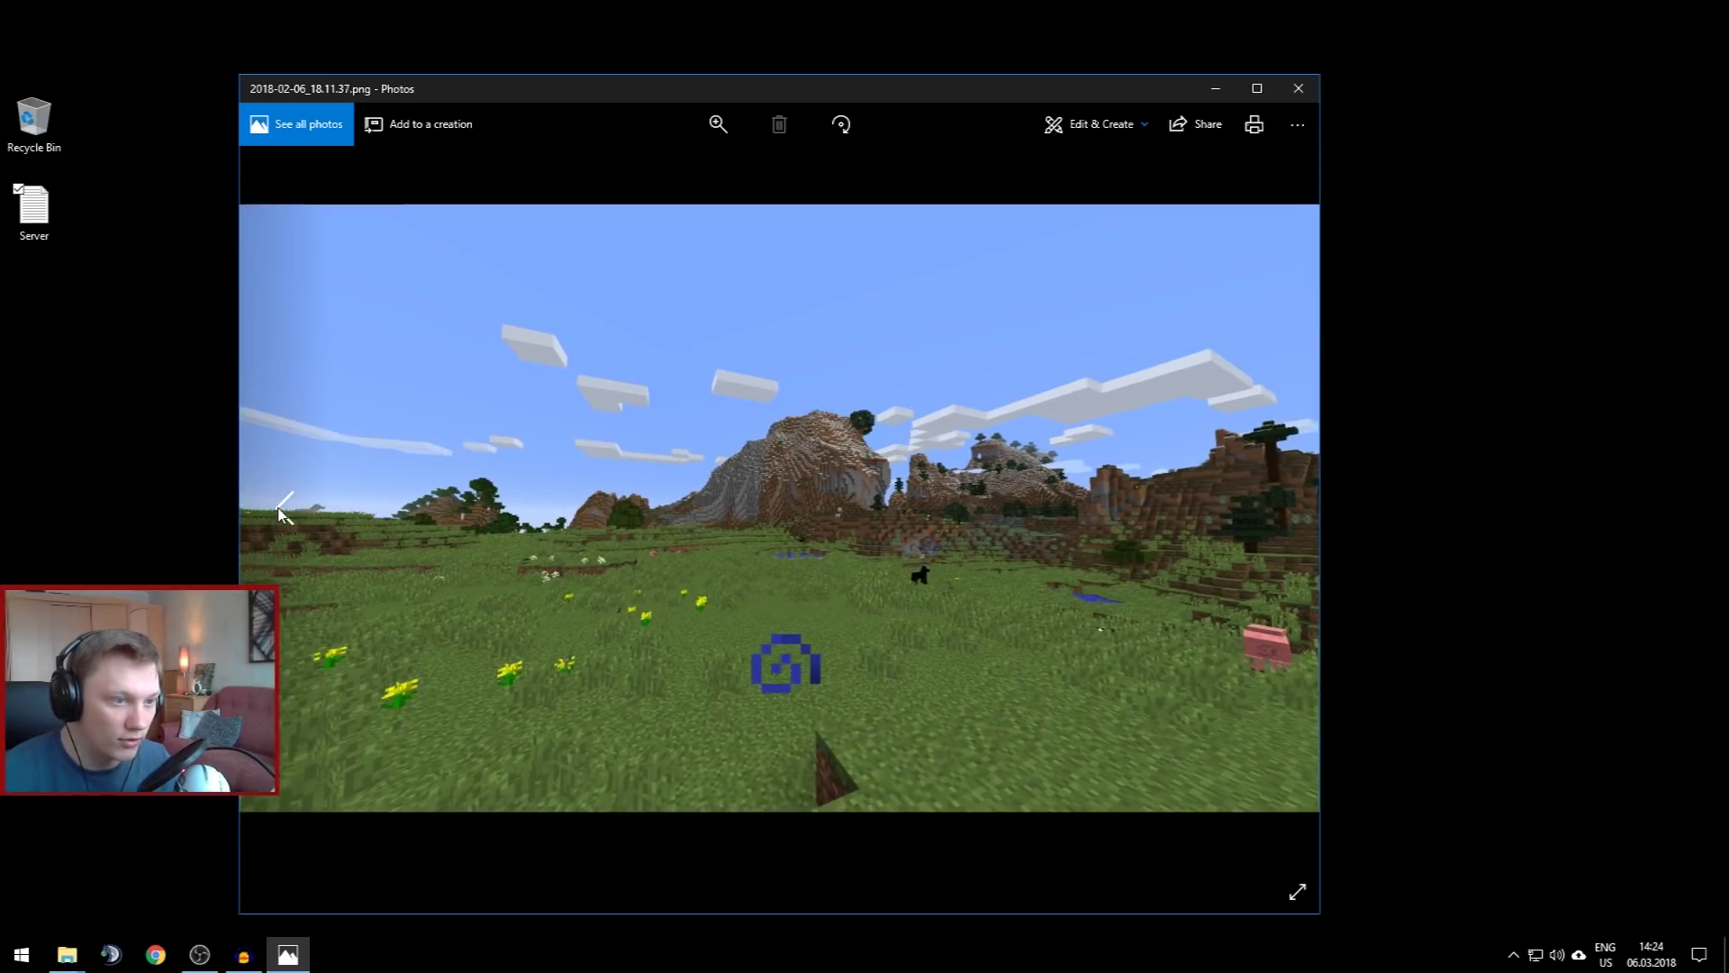
left_click(283, 509)
left_click(284, 509)
left_click(283, 509)
left_click(283, 509)
left_click(284, 509)
left_click(284, 508)
left_click(284, 509)
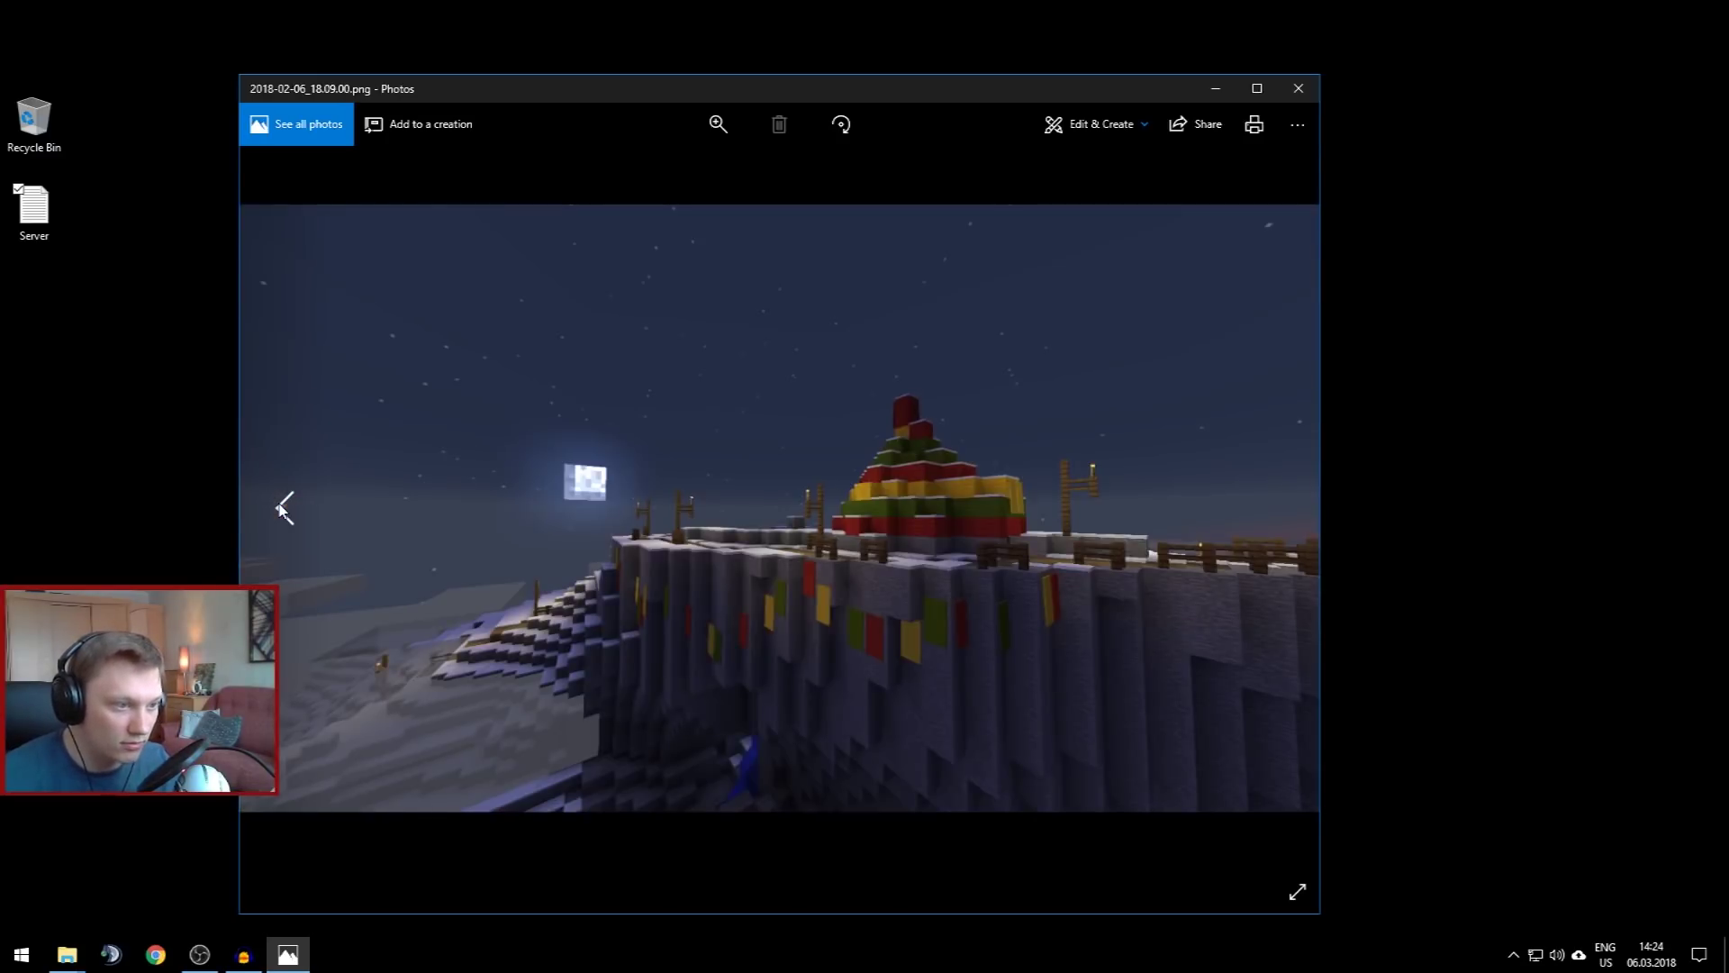
left_click(284, 509)
left_click(284, 508)
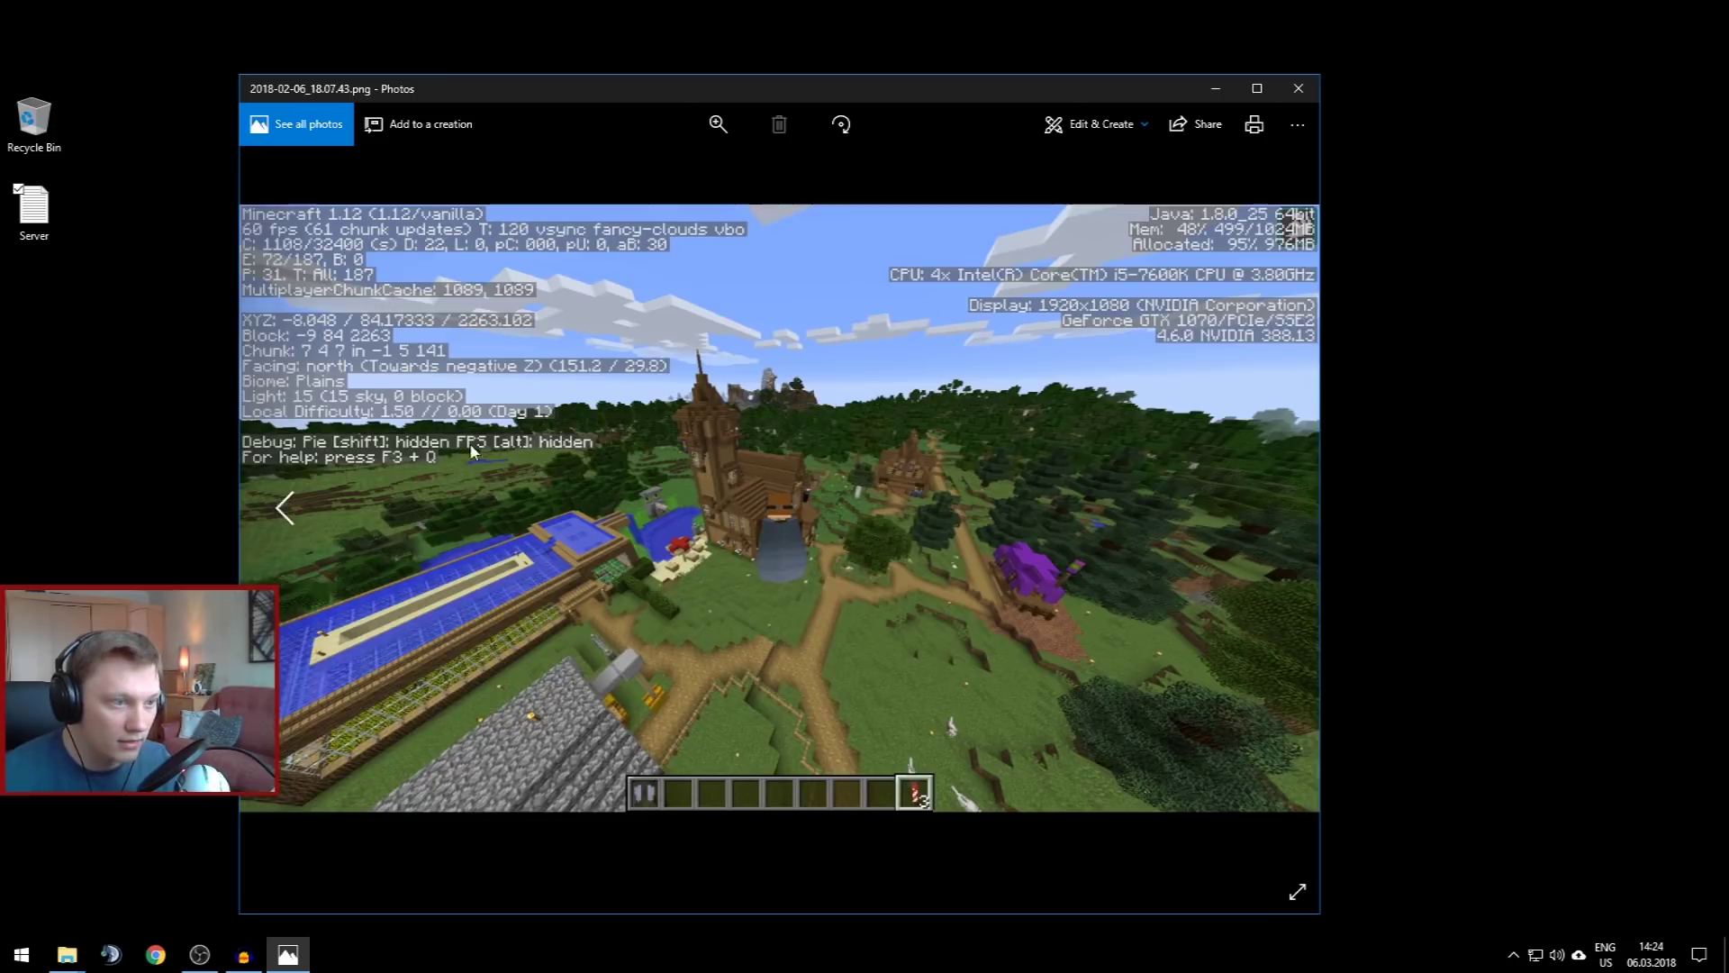
left_click(1309, 91)
Put away the screenshots folder window and launch Adobe Photoshop
left_click(68, 955)
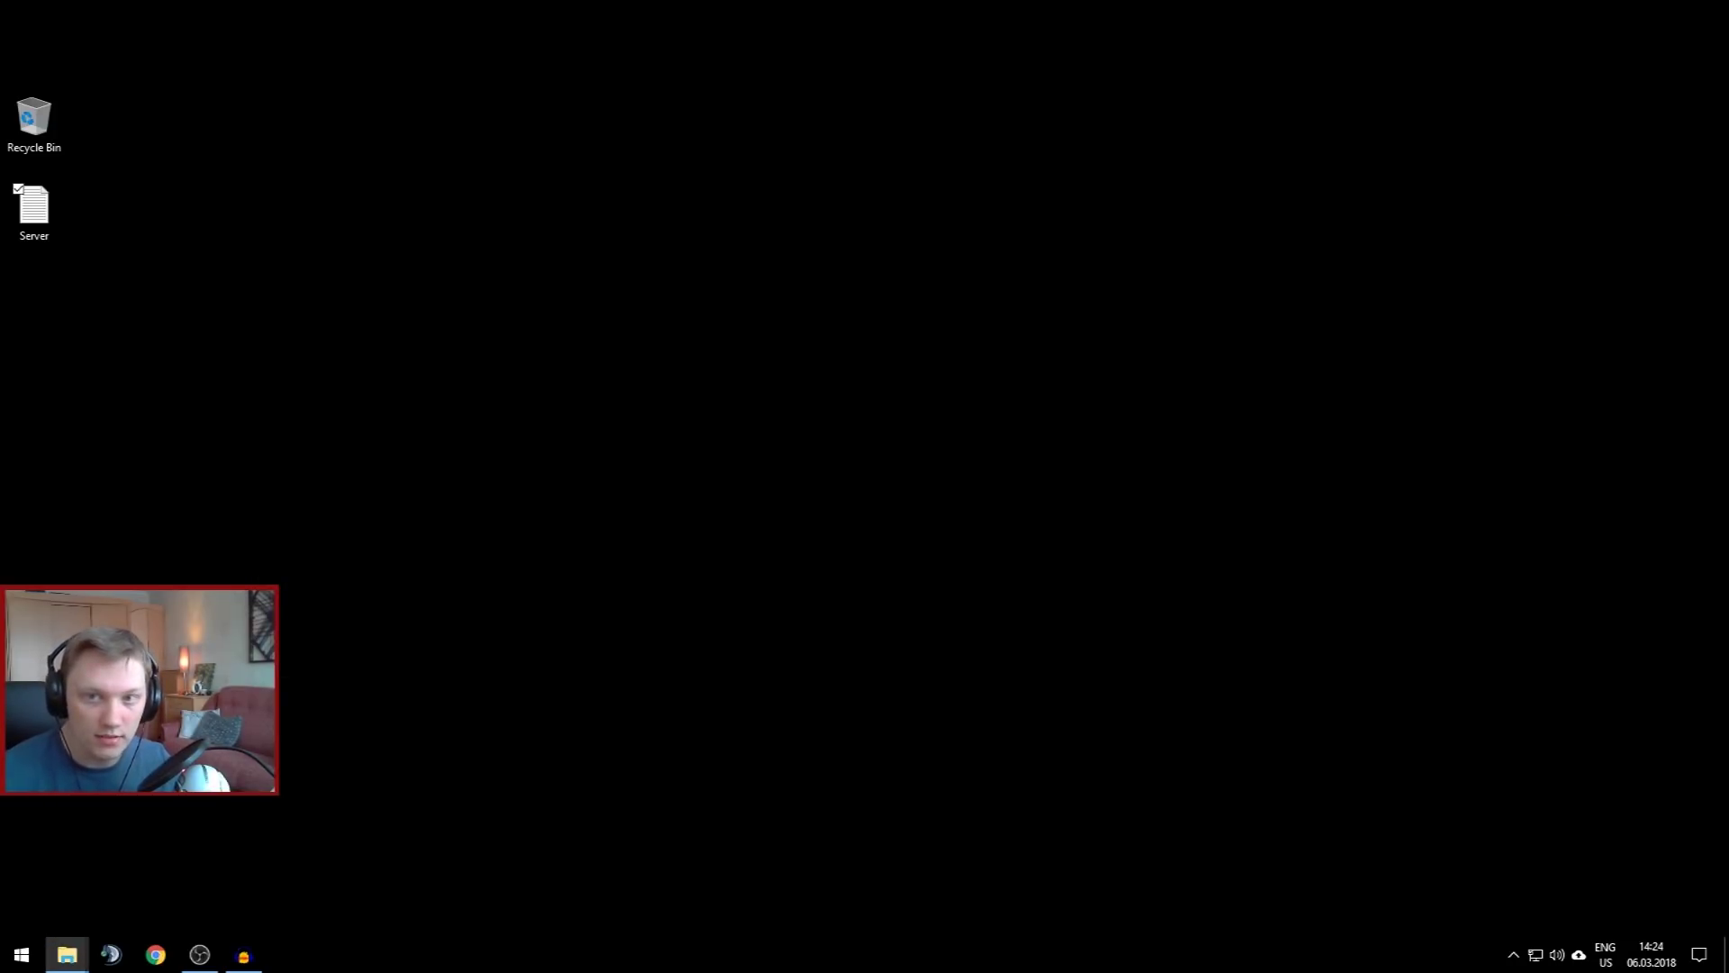
key("super")
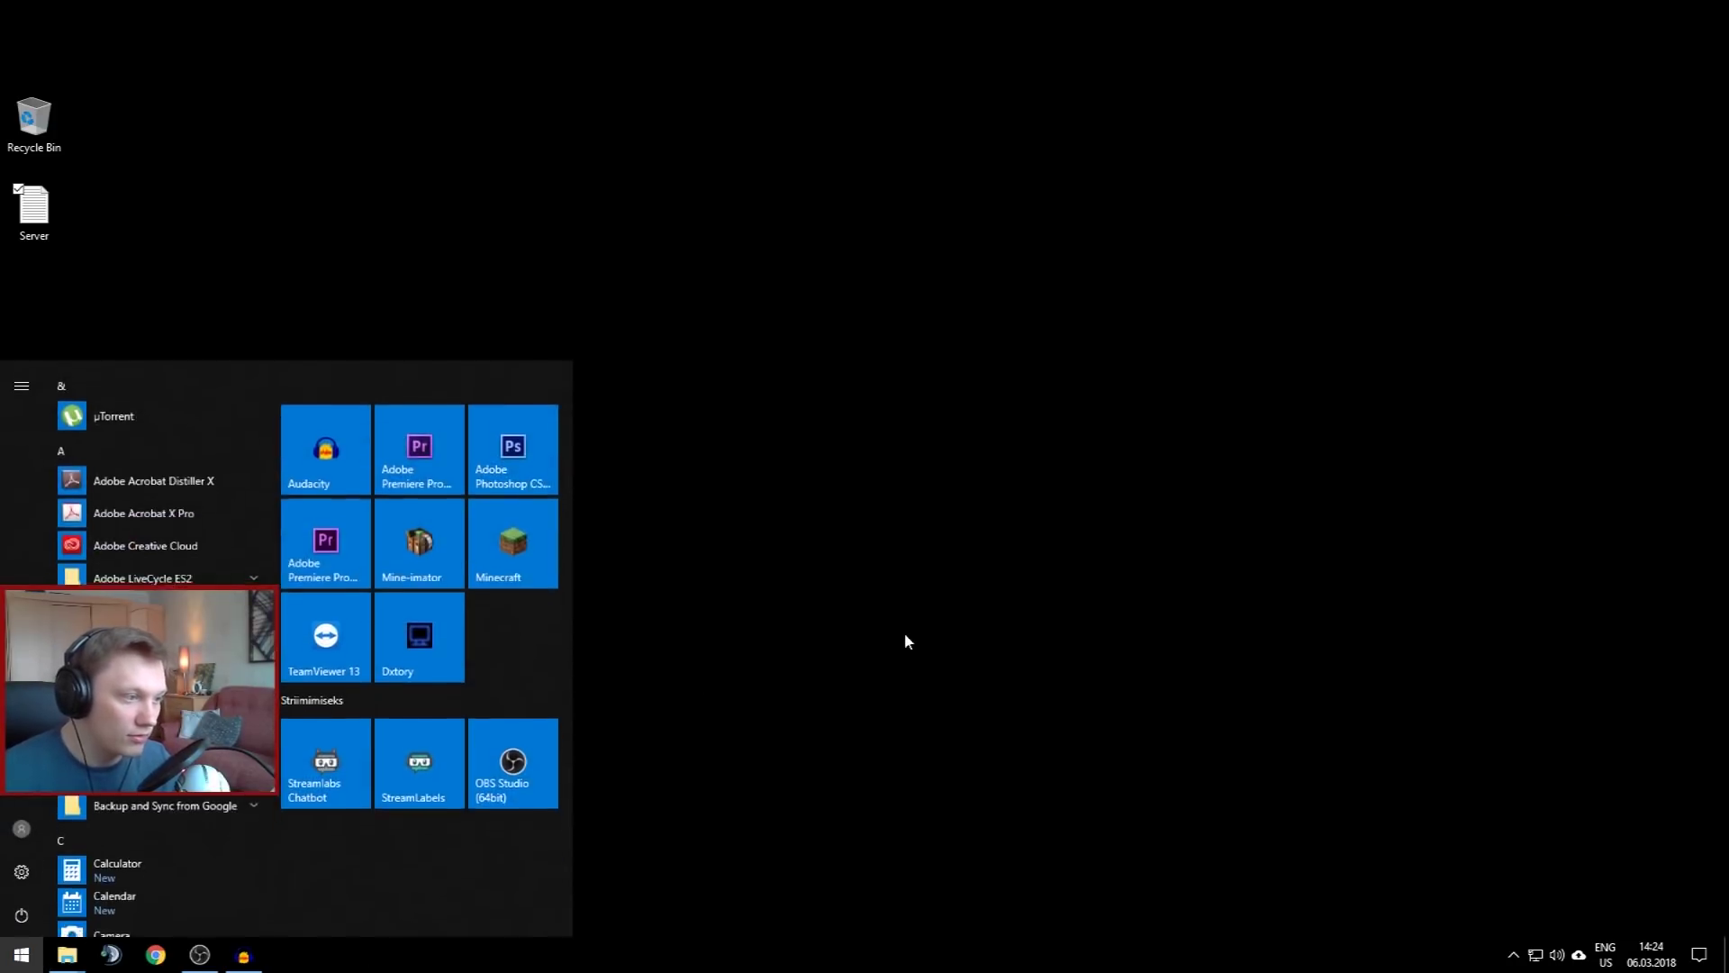
left_click(494, 453)
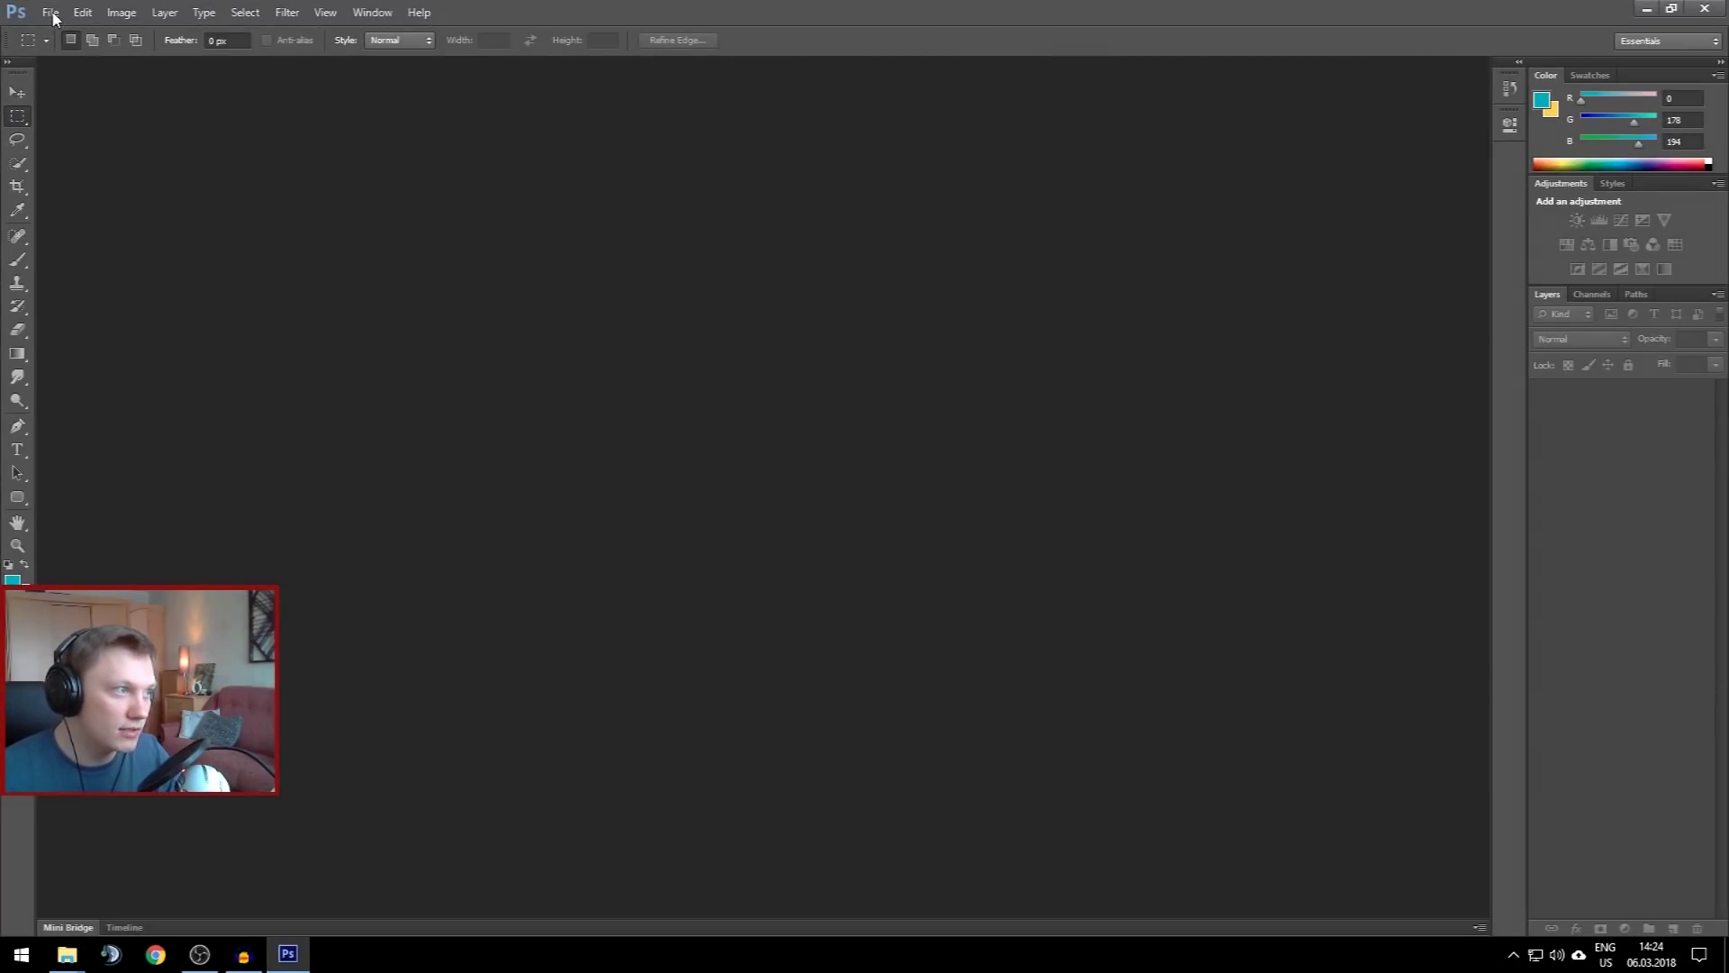
Bring up the Minecraft Seikluse varjul folder over Photoshop and open the first thumbnail image, seikluse_varjul_thumb1
left_click(60, 962)
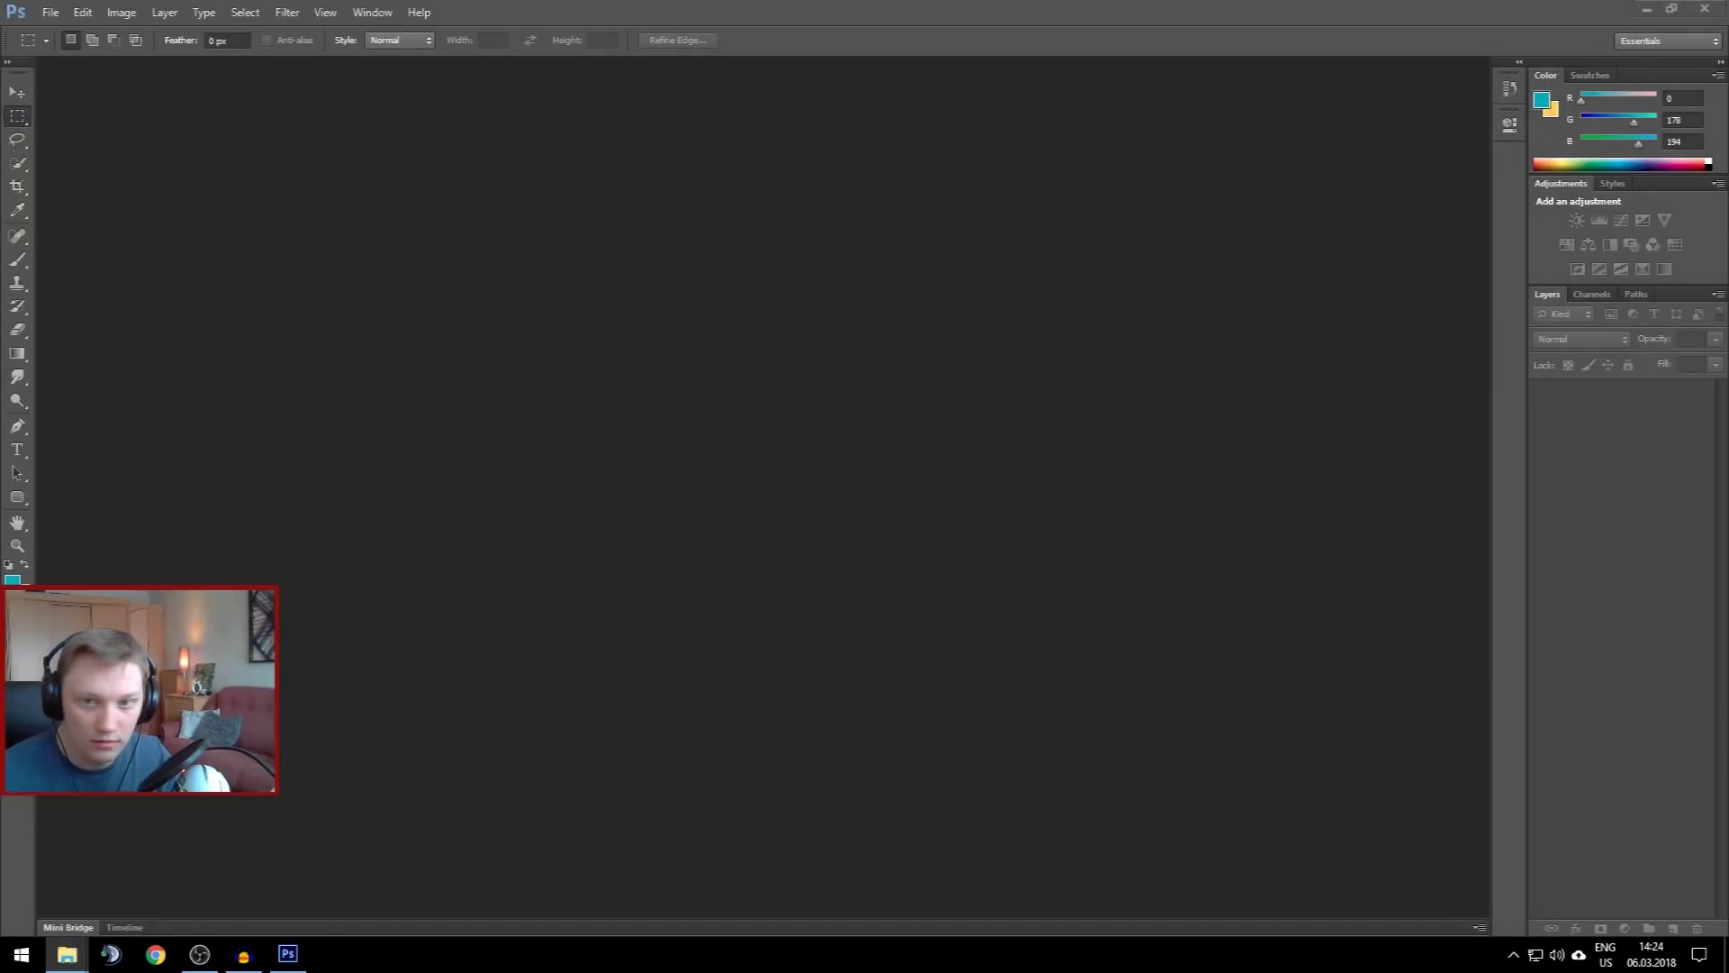
left_click_drag(1728, 196, 1035, 184)
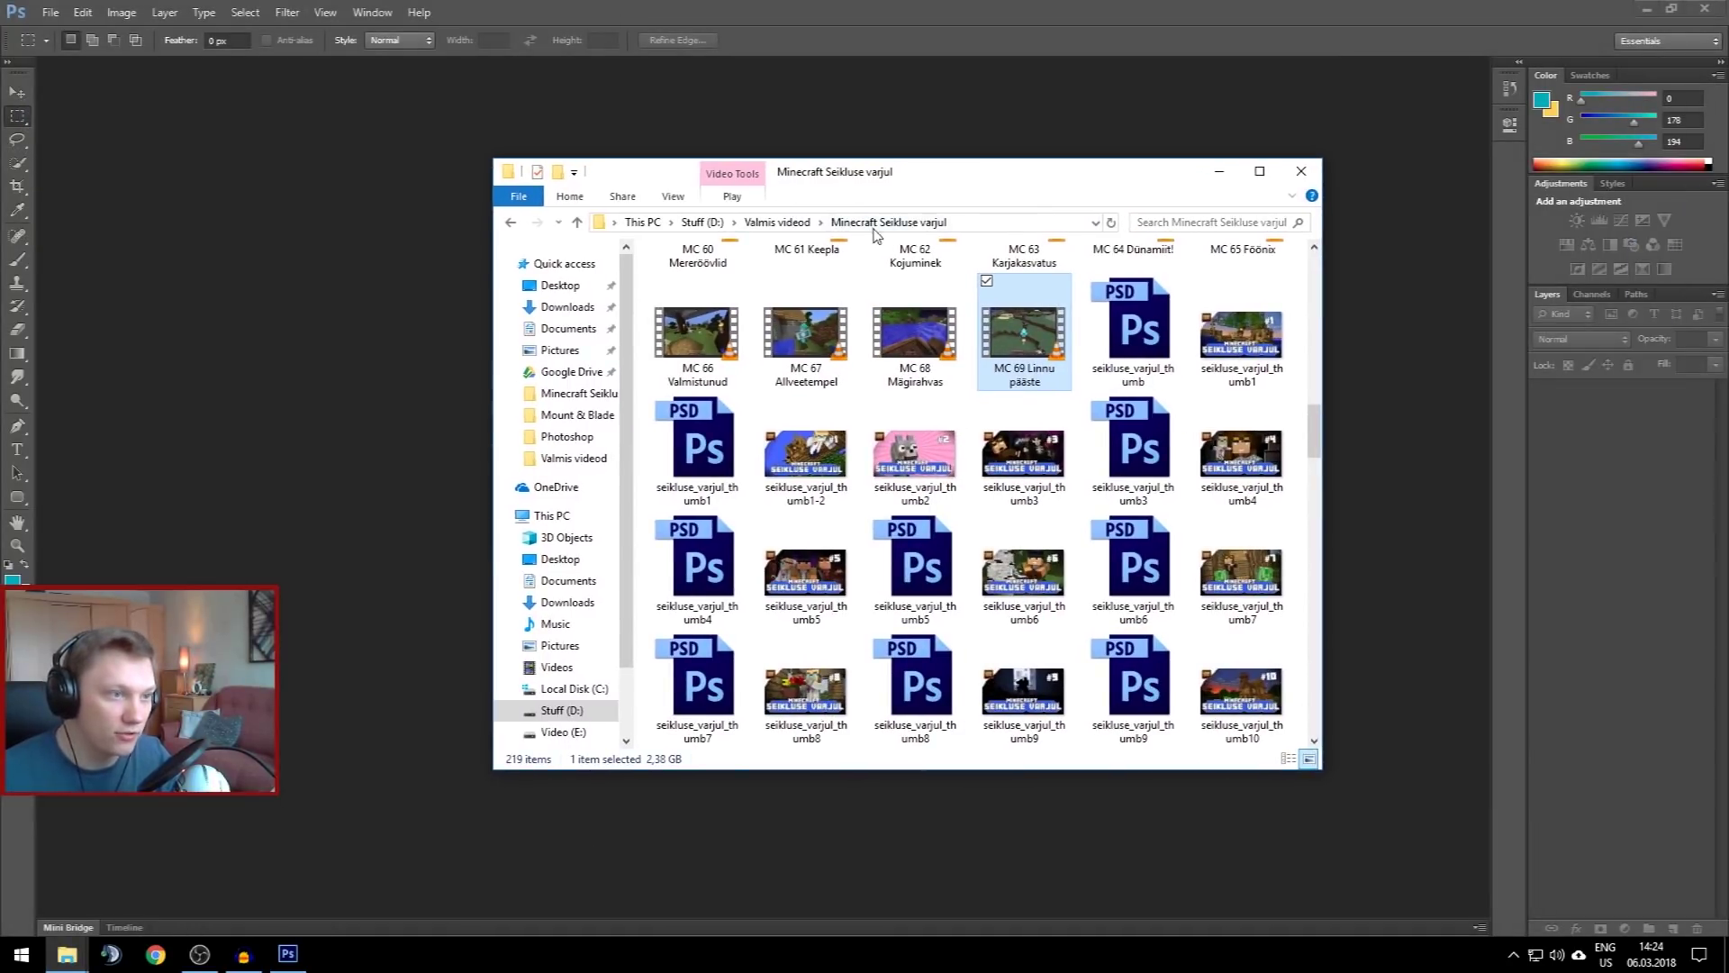
double_click(1242, 342)
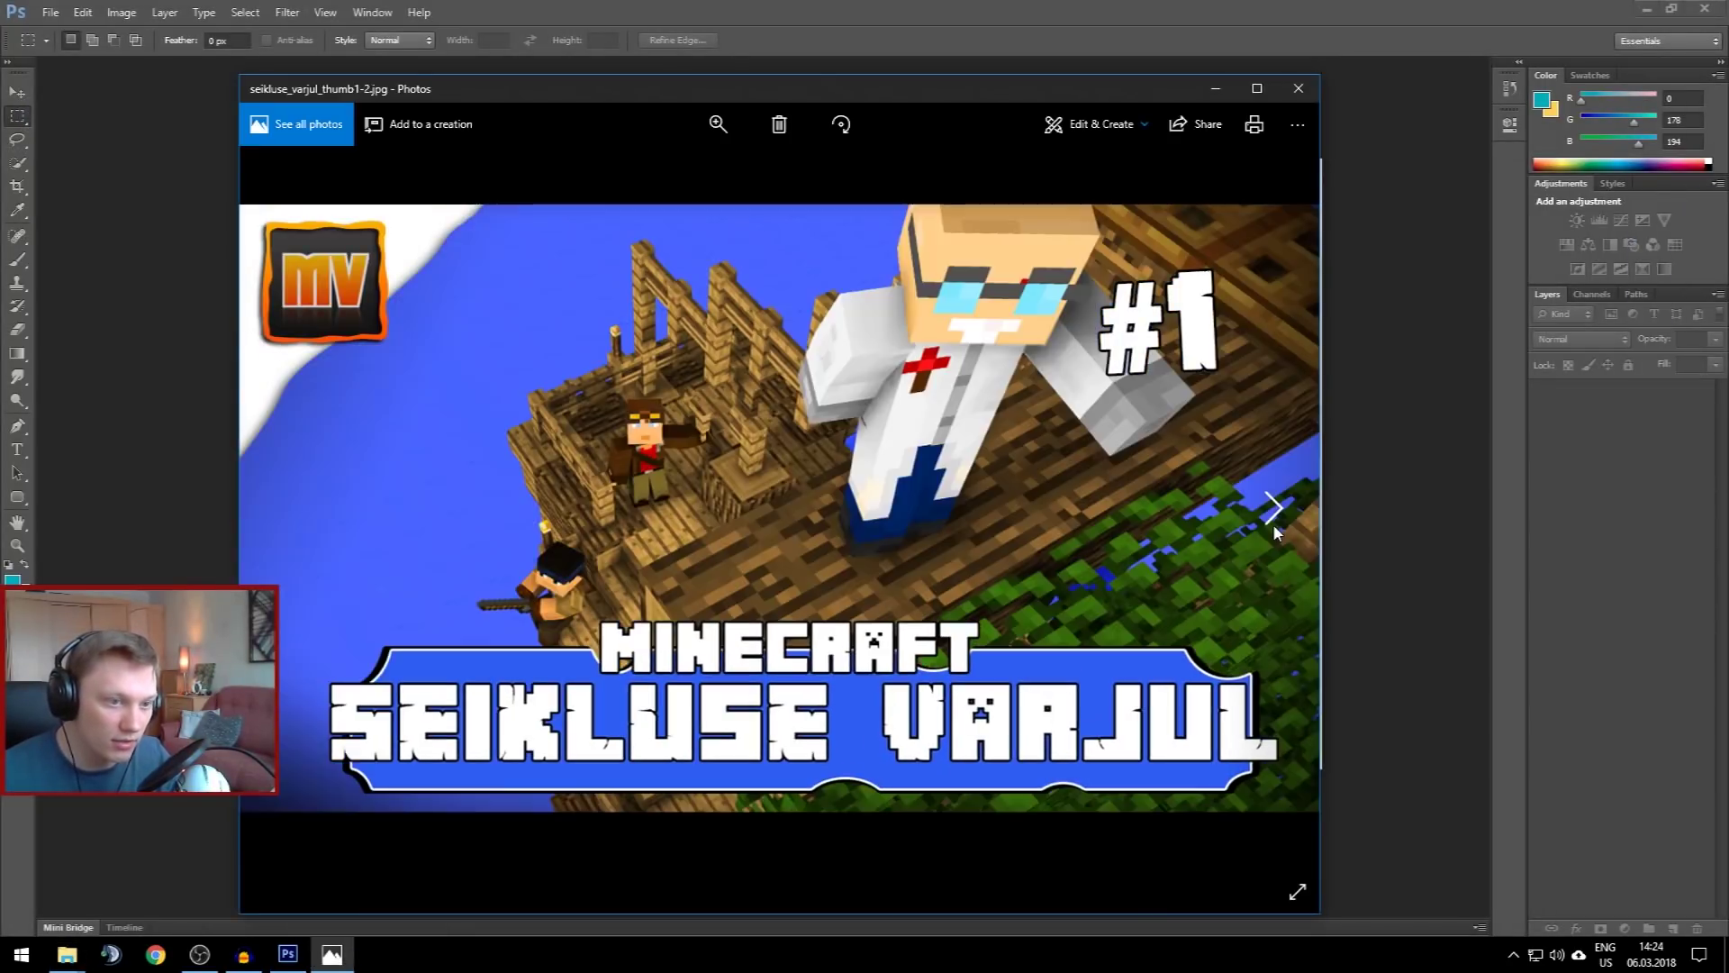
Examine the finished Seikluse varjul episode thumbnails one by one up to #39 and close the image viewer
left_click(1272, 520)
left_click(1274, 518)
left_click(1273, 517)
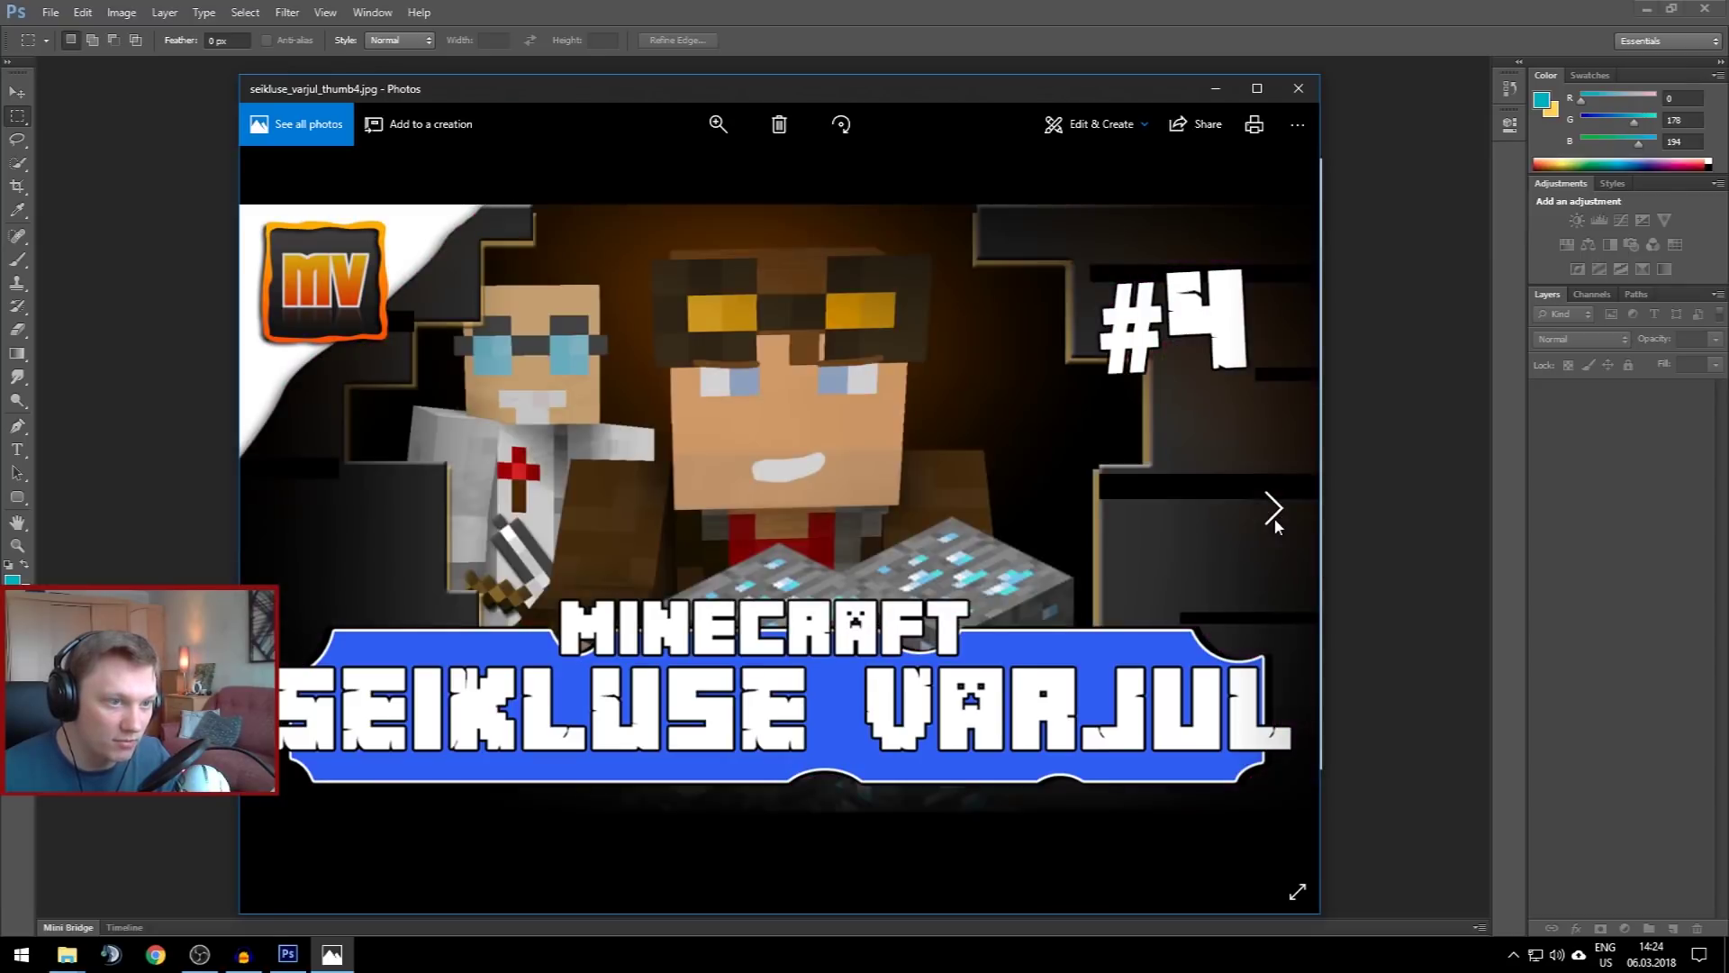
left_click(1274, 517)
left_click(1274, 517)
left_click(1273, 517)
left_click(1274, 517)
left_click(1274, 517)
left_click(1274, 517)
left_click(1273, 517)
left_click(1273, 517)
left_click(1274, 517)
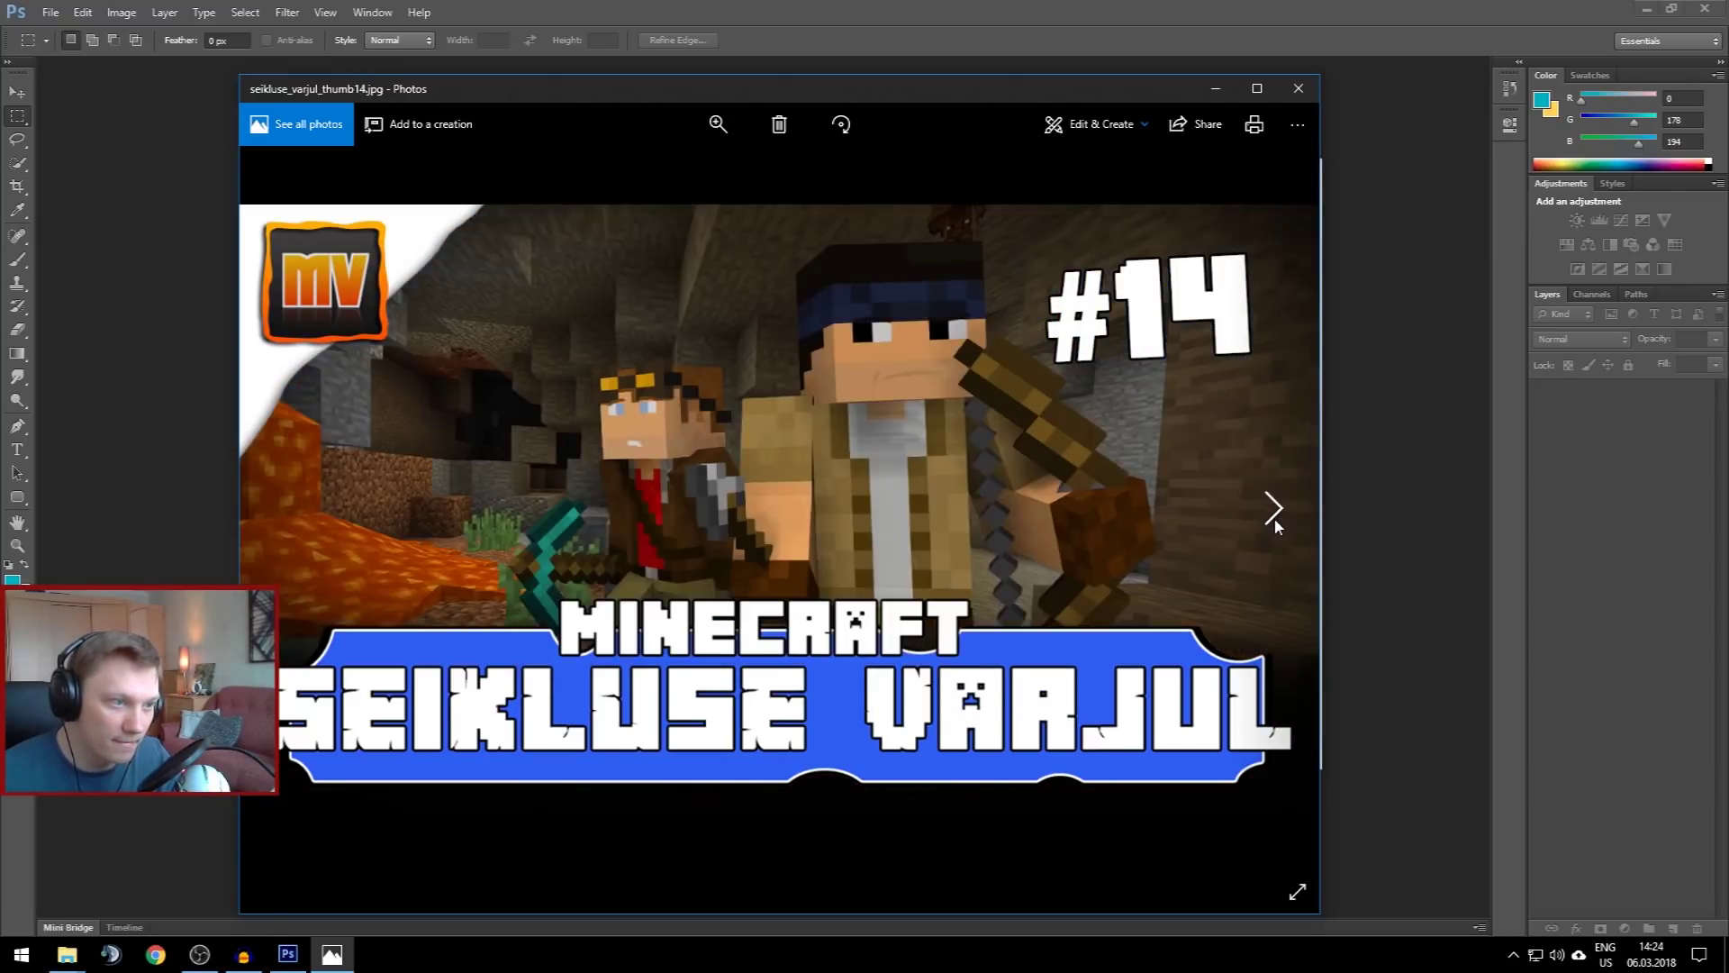
left_click(1273, 517)
left_click(1273, 517)
left_click(1273, 517)
left_click(1274, 517)
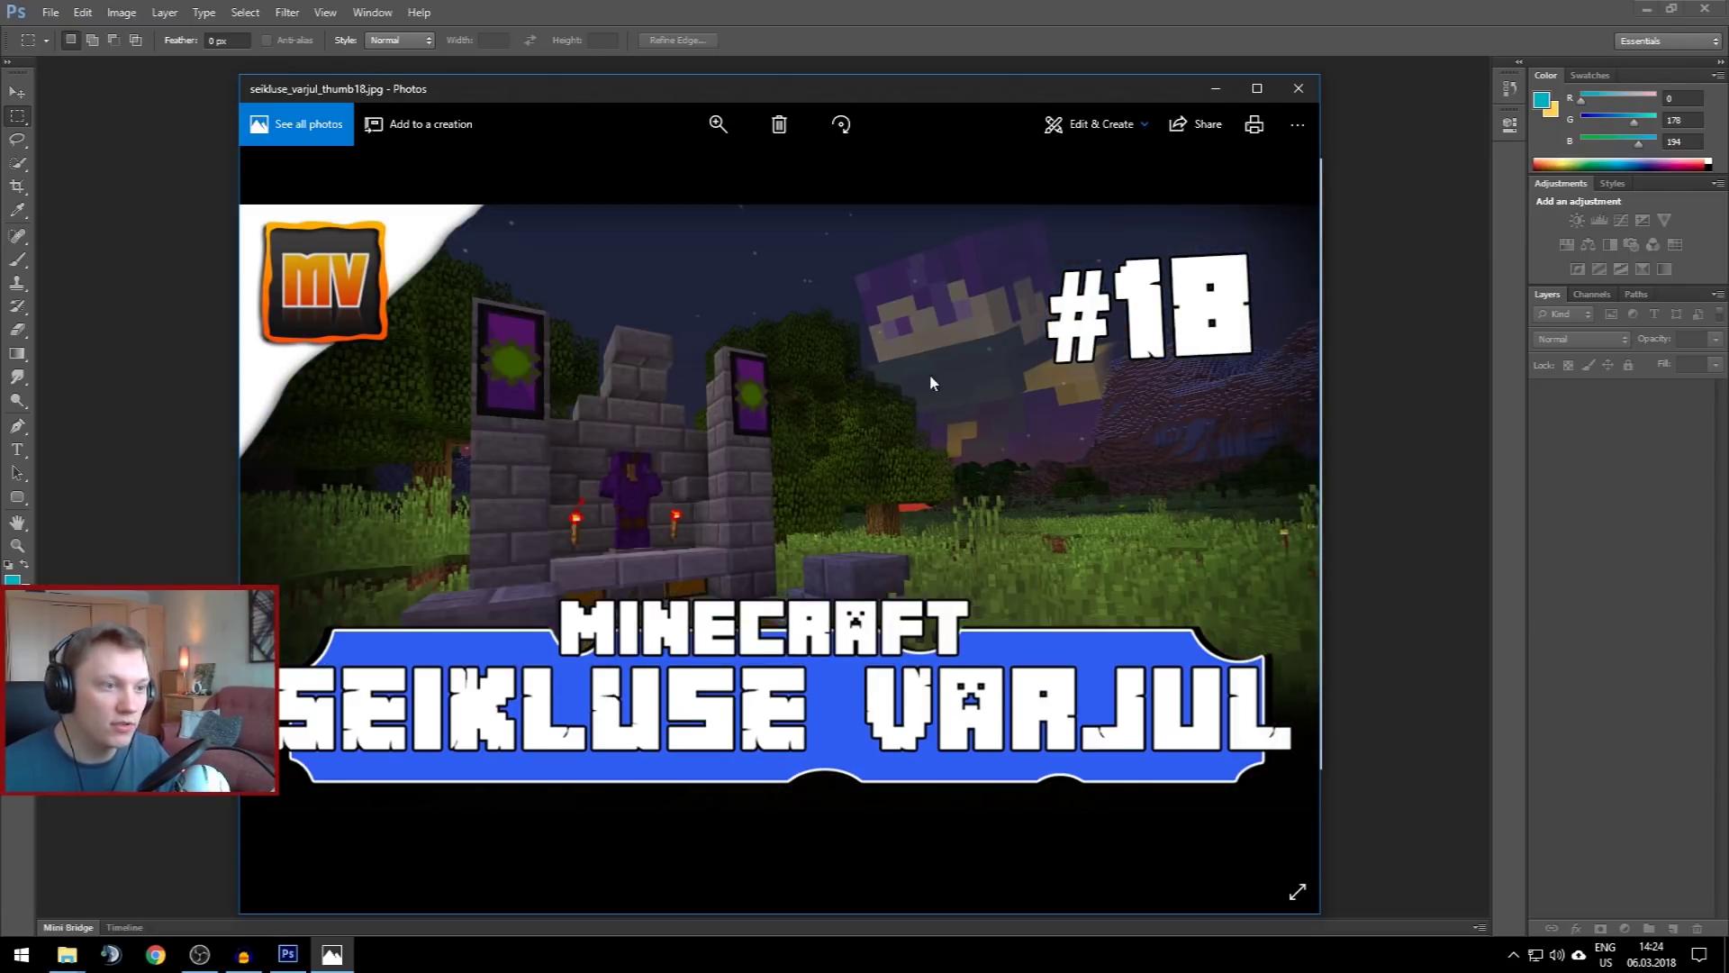
left_click(1279, 517)
left_click(1279, 517)
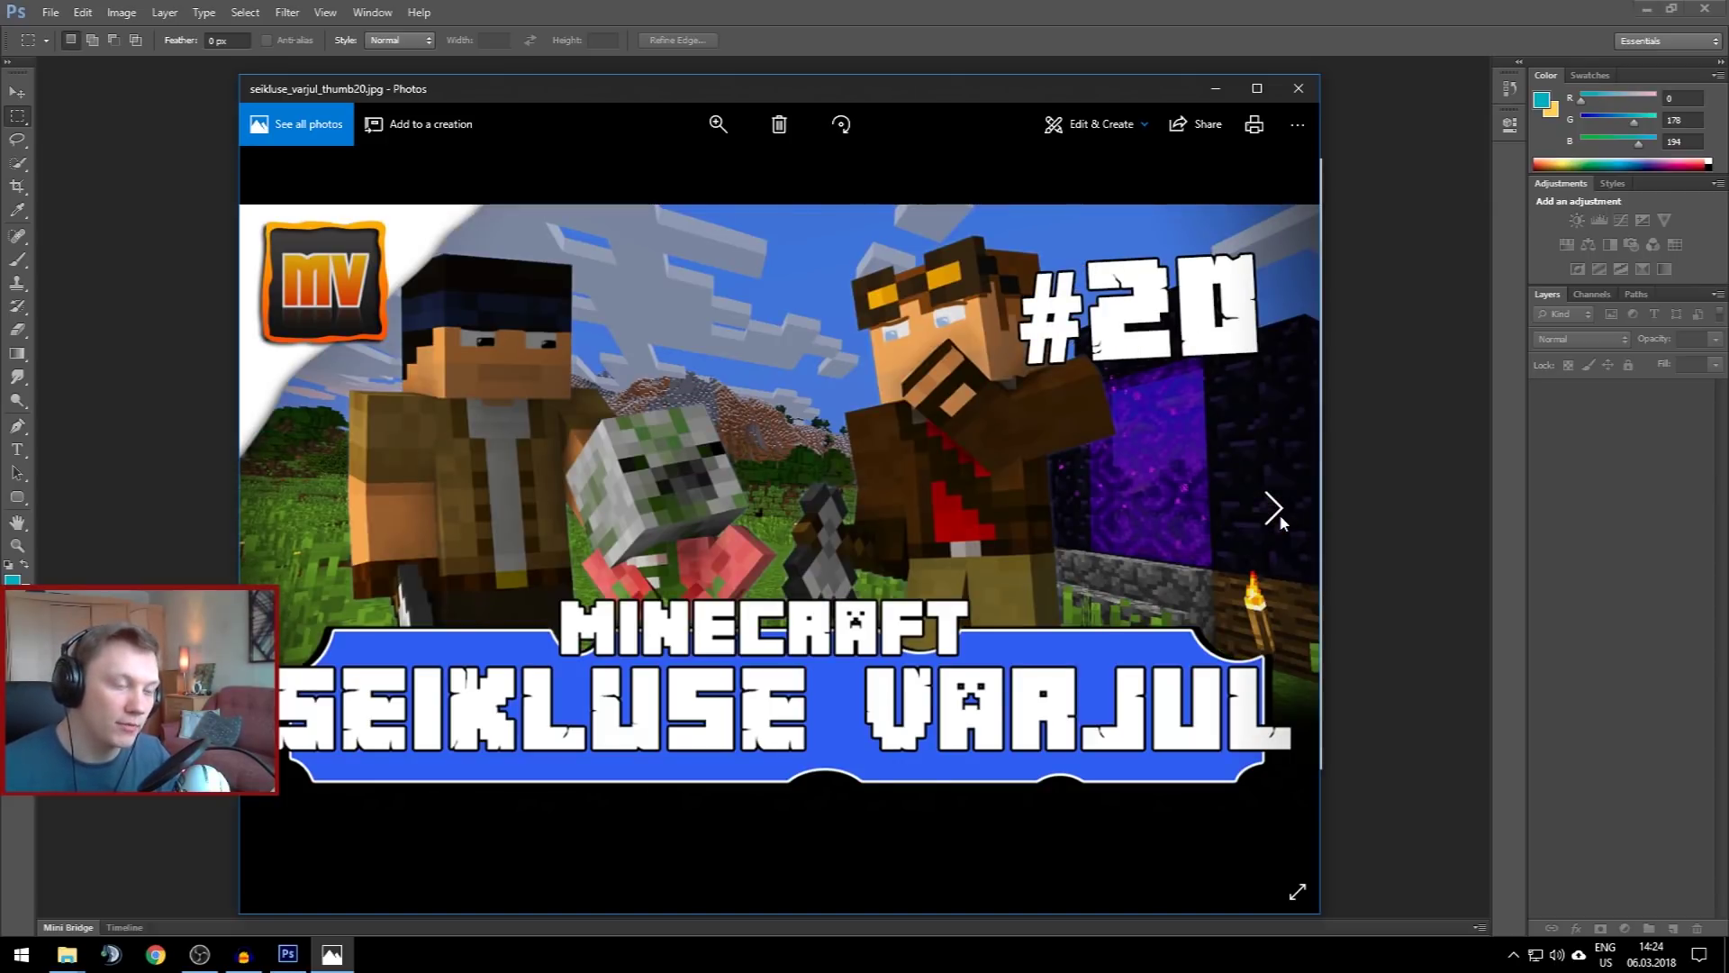
left_click(1289, 502)
left_click(1275, 509)
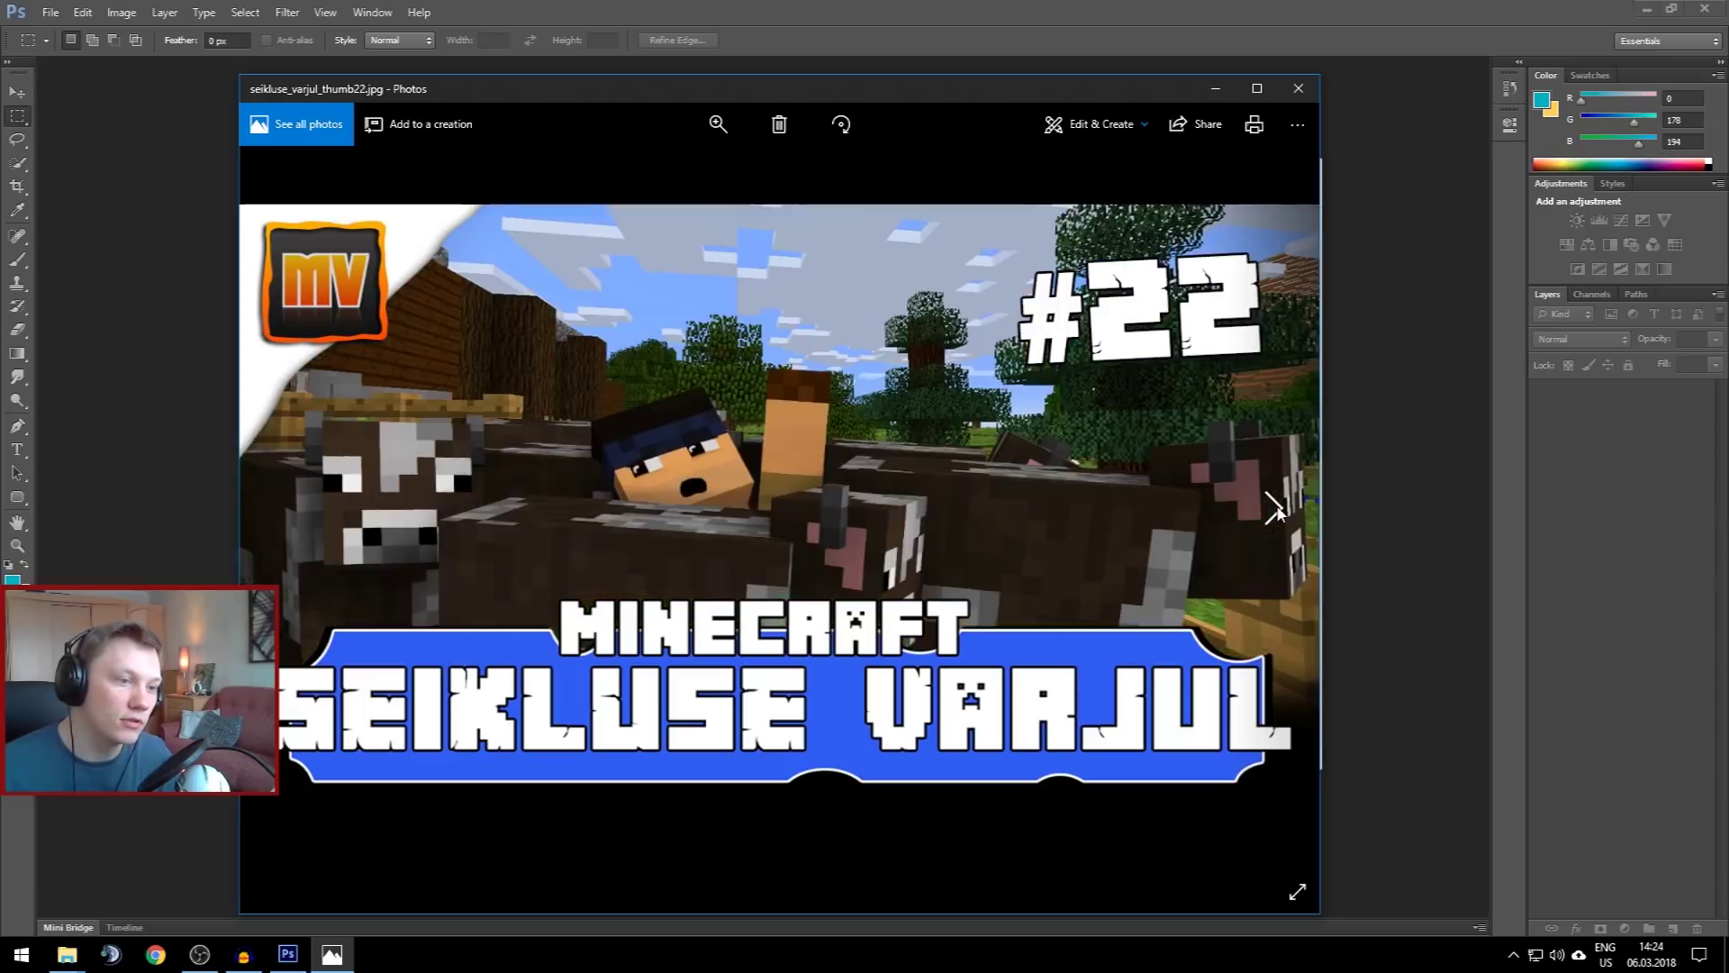
left_click(1274, 509)
left_click(1274, 509)
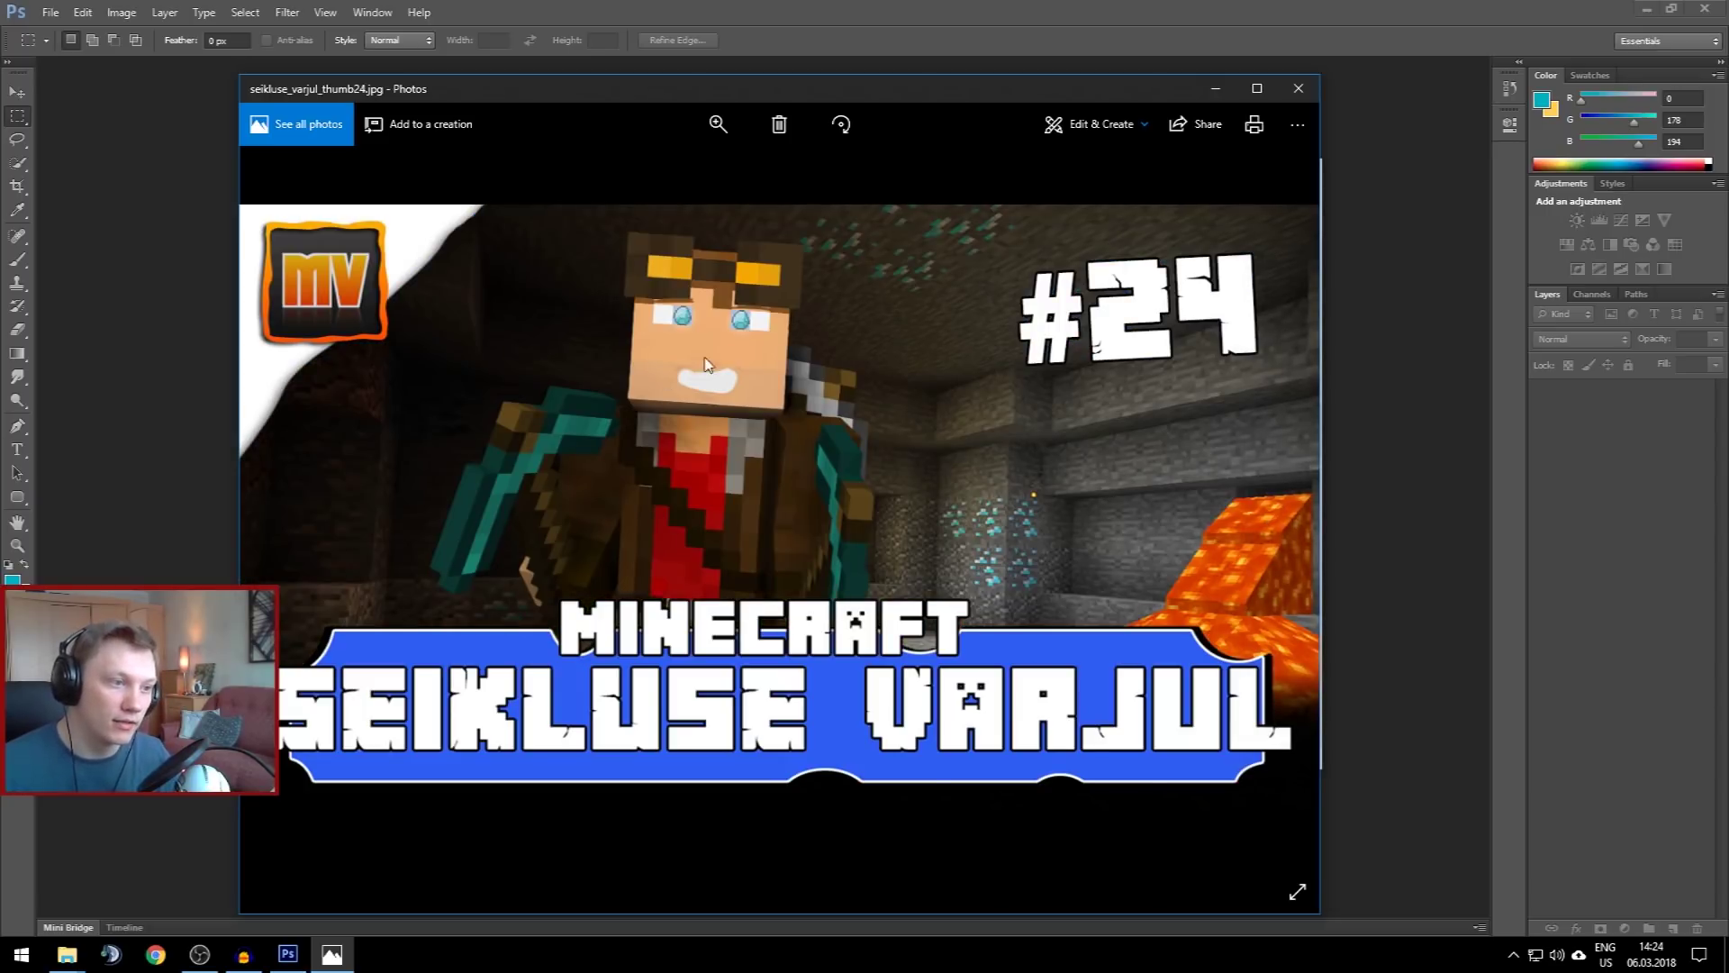
left_click(1274, 521)
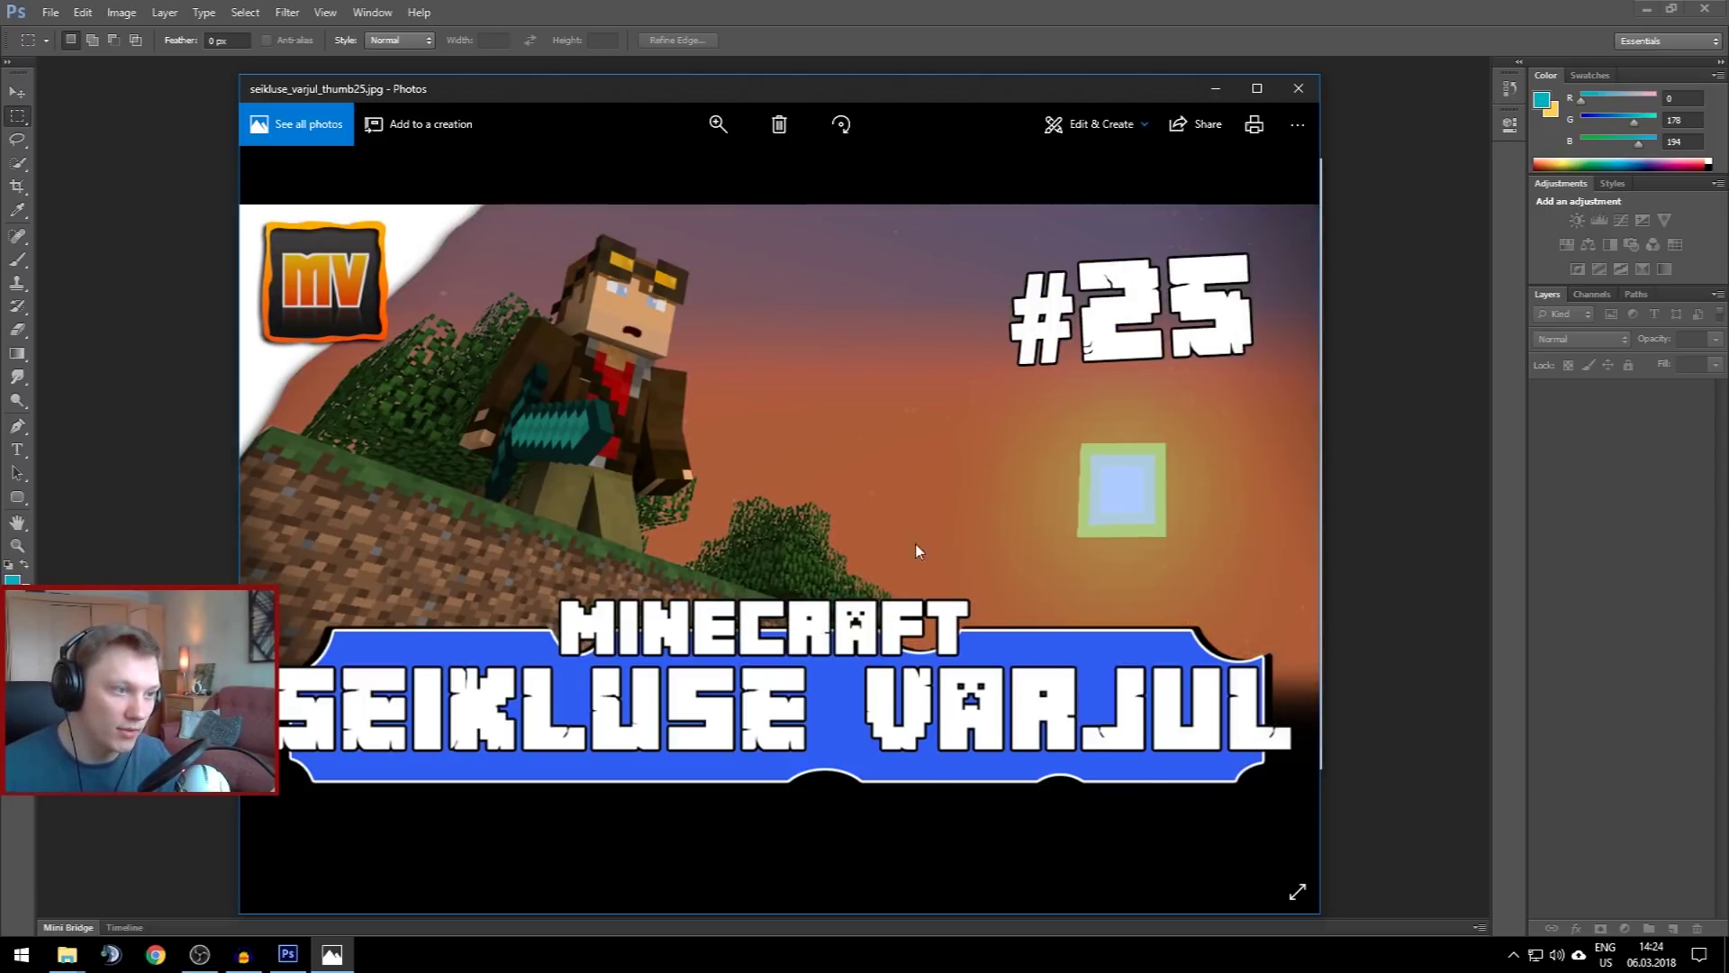
left_click(1274, 506)
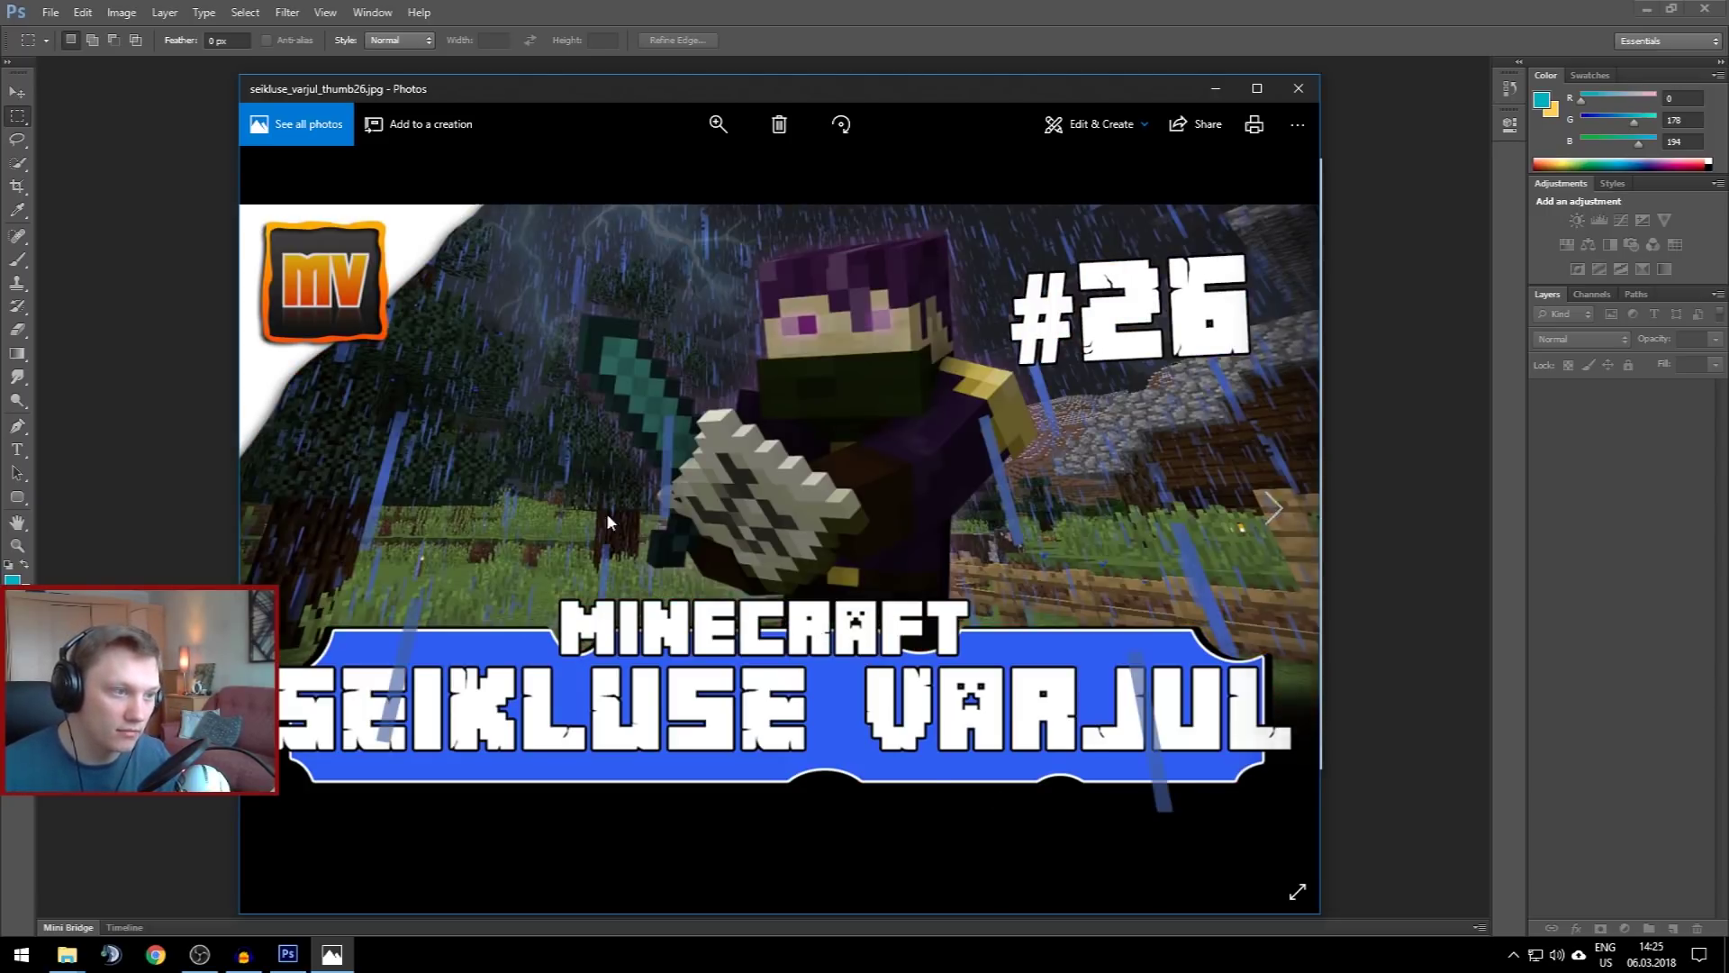
left_click(284, 507)
left_click(1274, 506)
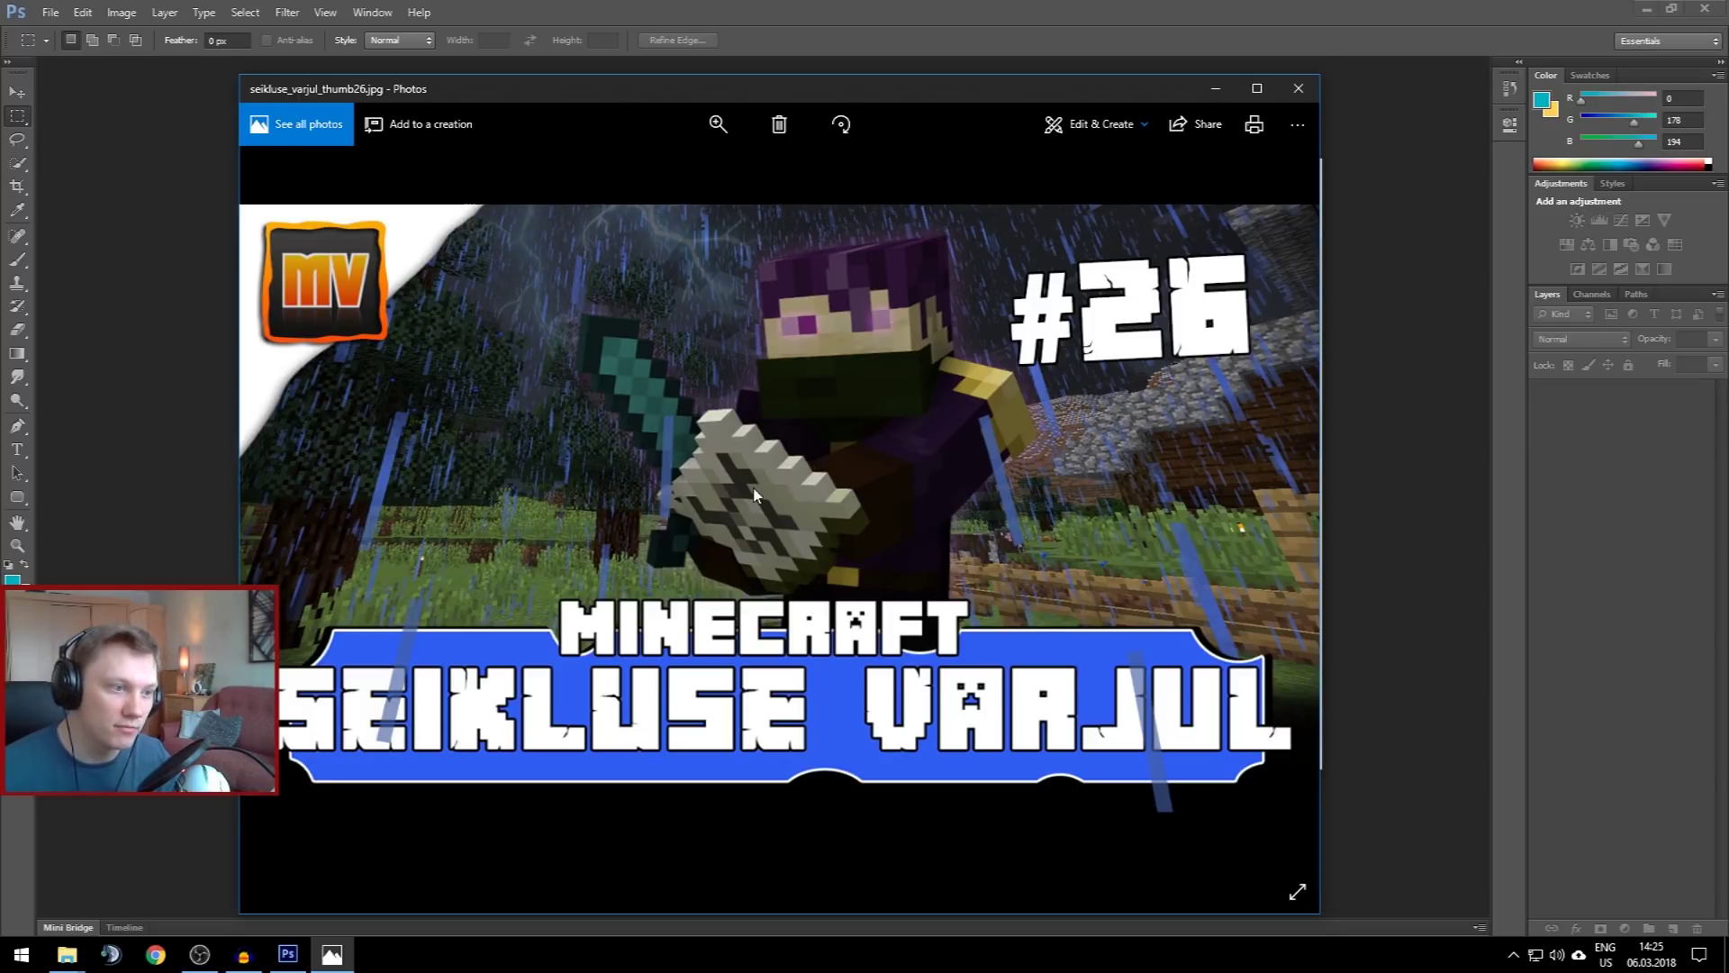
left_click(1279, 520)
left_click(1280, 520)
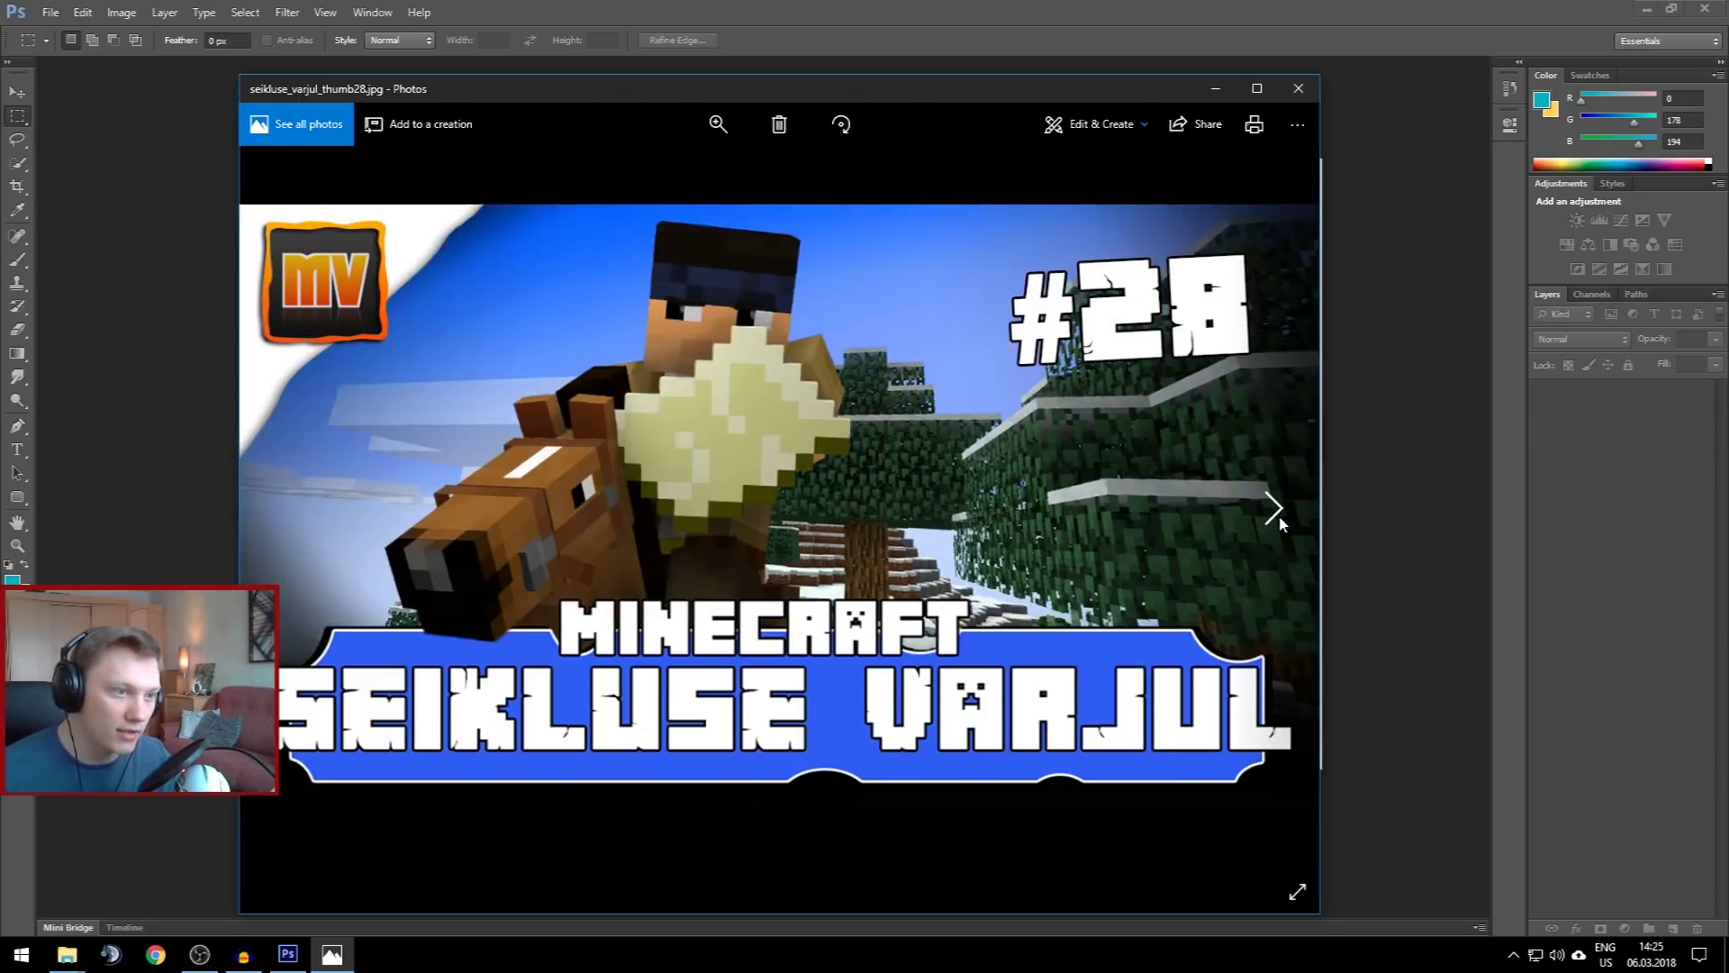
left_click(1280, 519)
left_click(1280, 520)
left_click(1280, 520)
left_click(1280, 519)
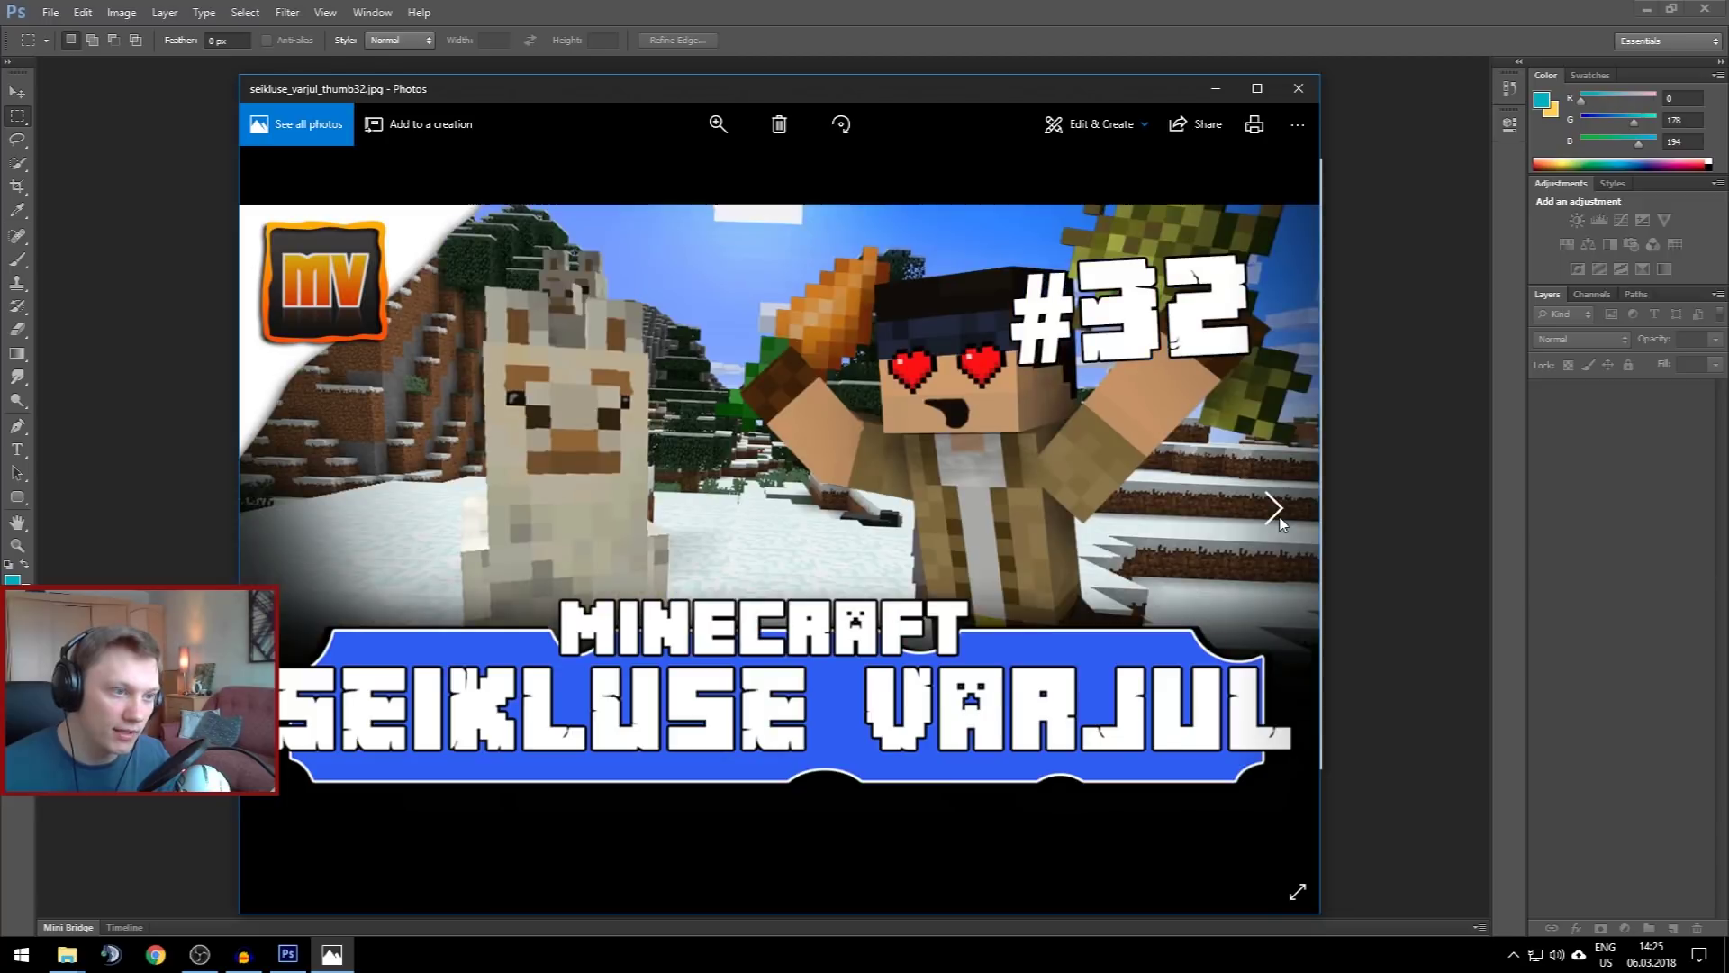
left_click(1280, 519)
left_click(1280, 519)
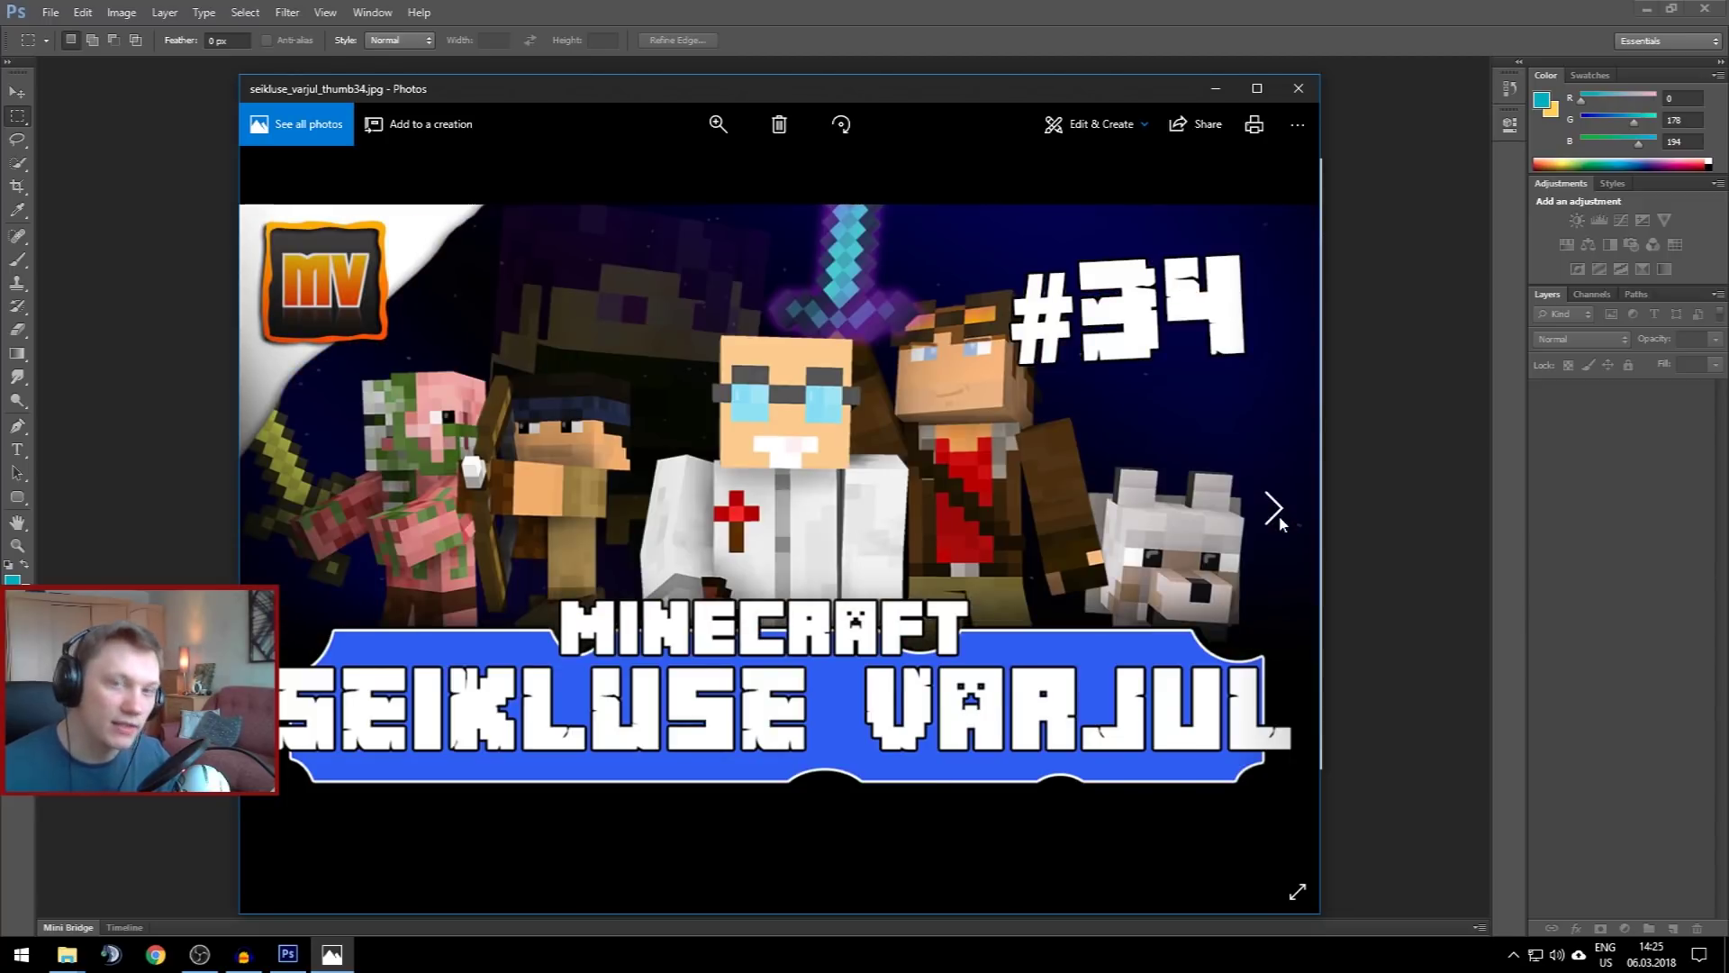
left_click(1280, 520)
left_click(1279, 520)
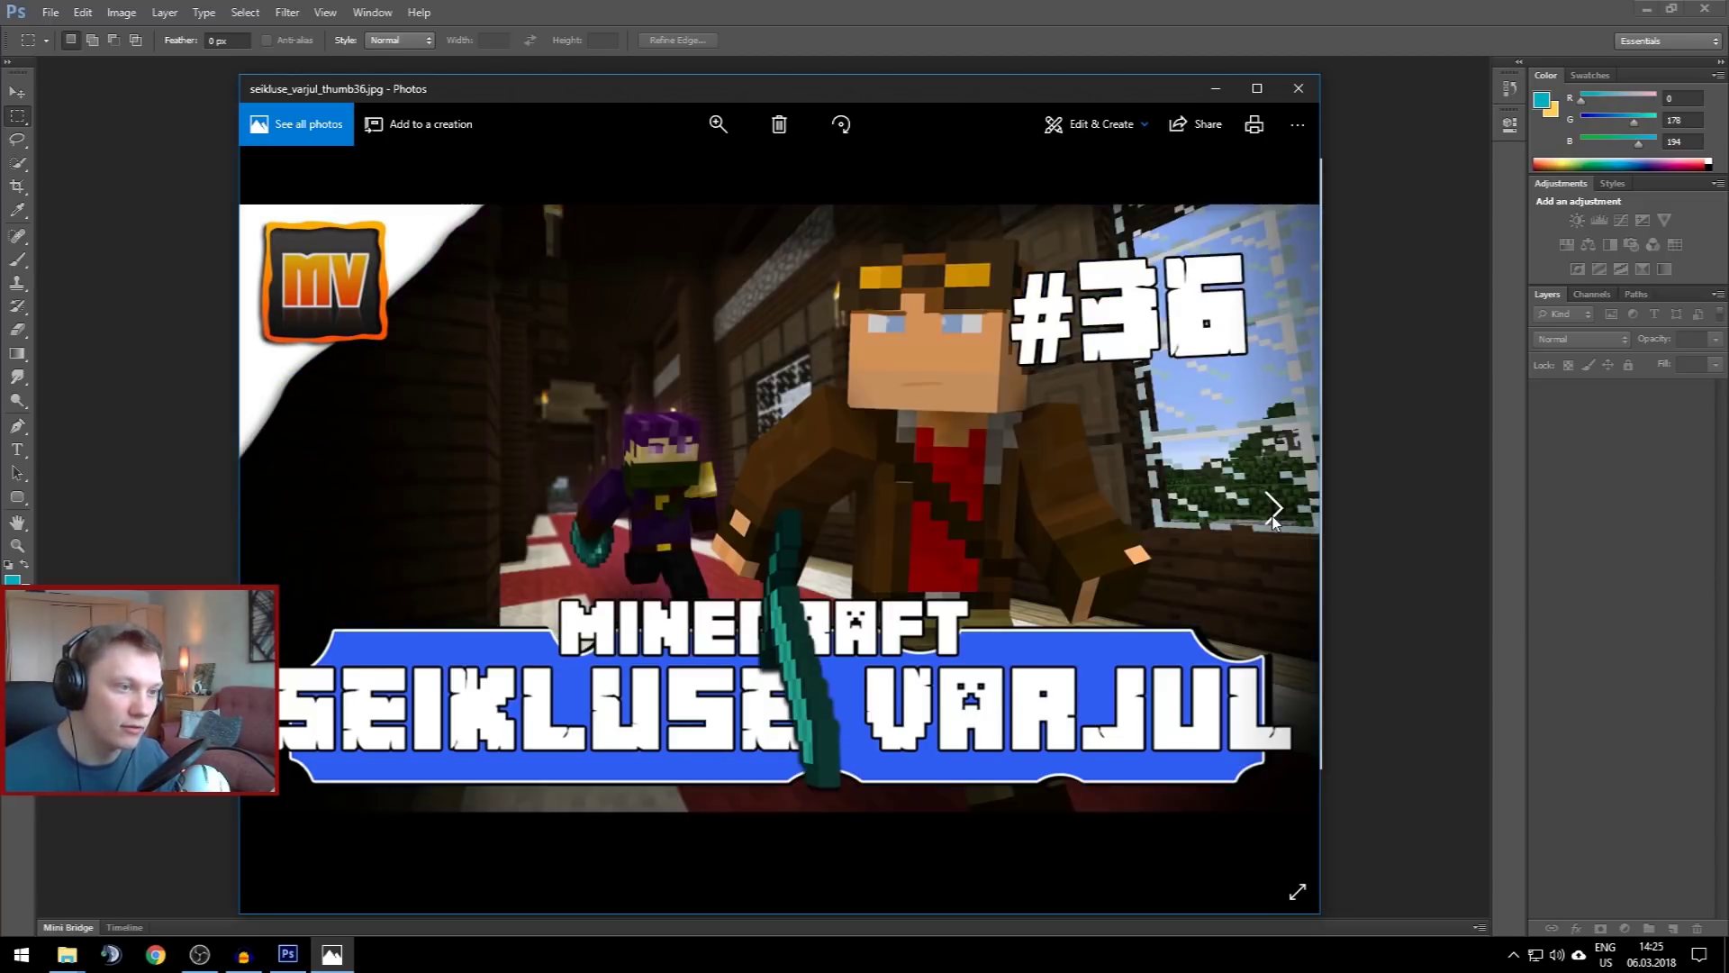
left_click(1274, 521)
left_click(1274, 520)
left_click(1274, 520)
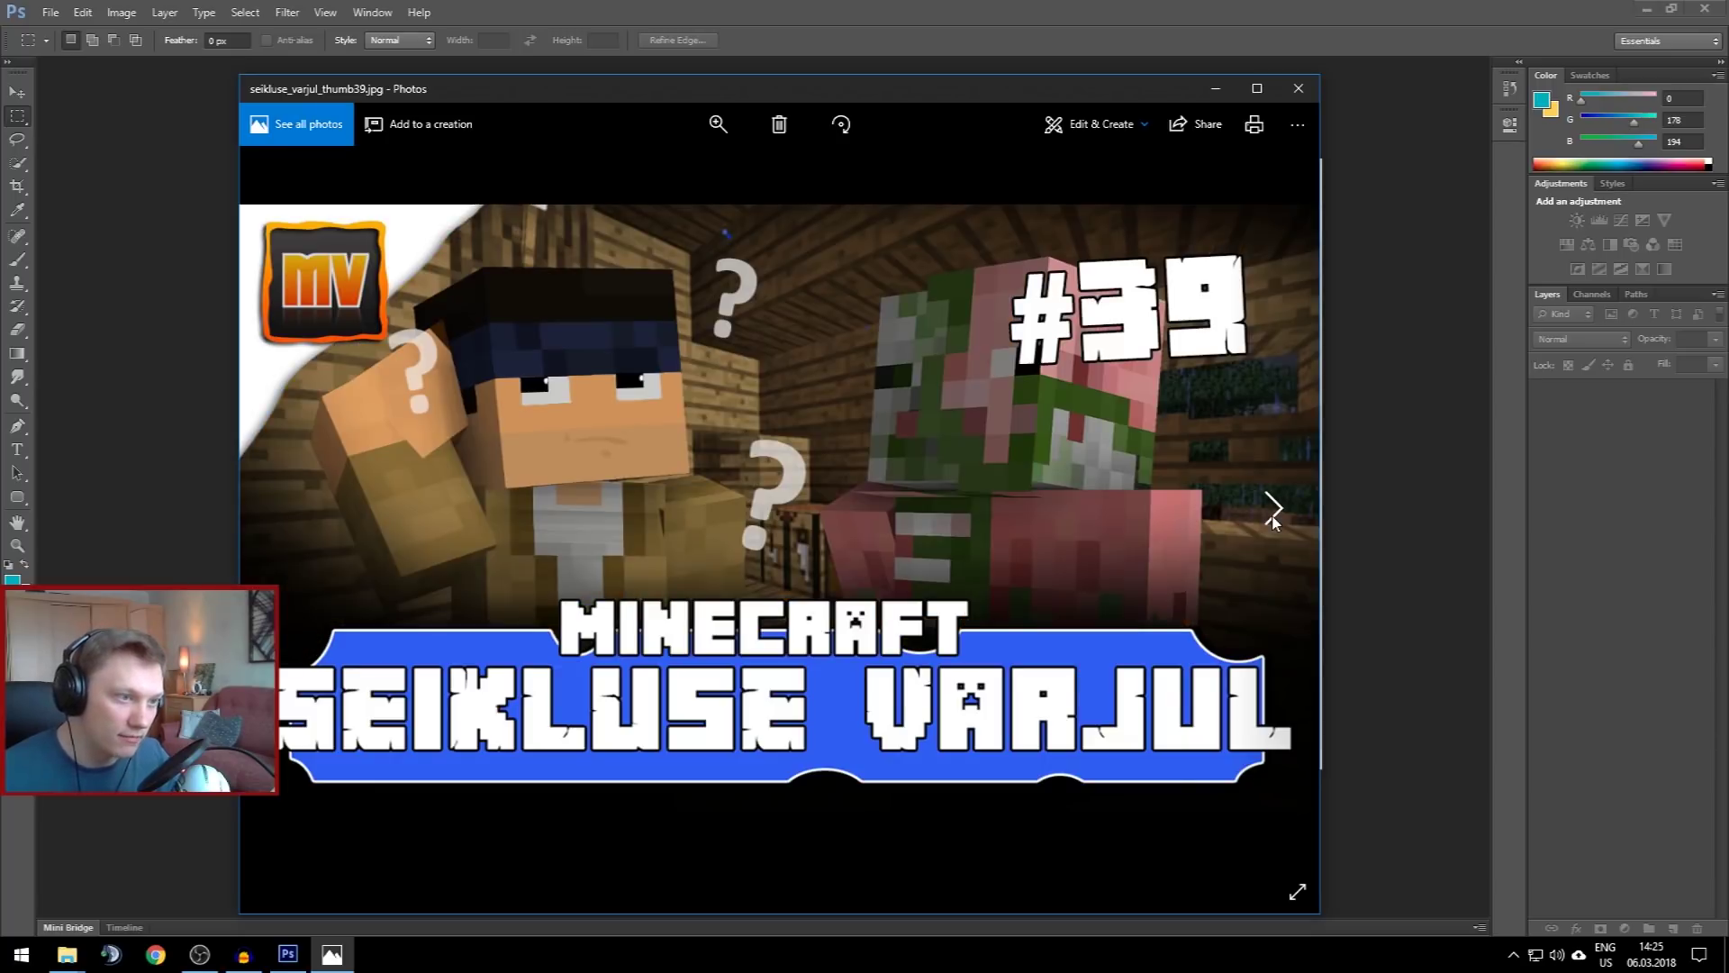
key("alt+F4")
left_click(1619, 461)
left_click(1603, 439)
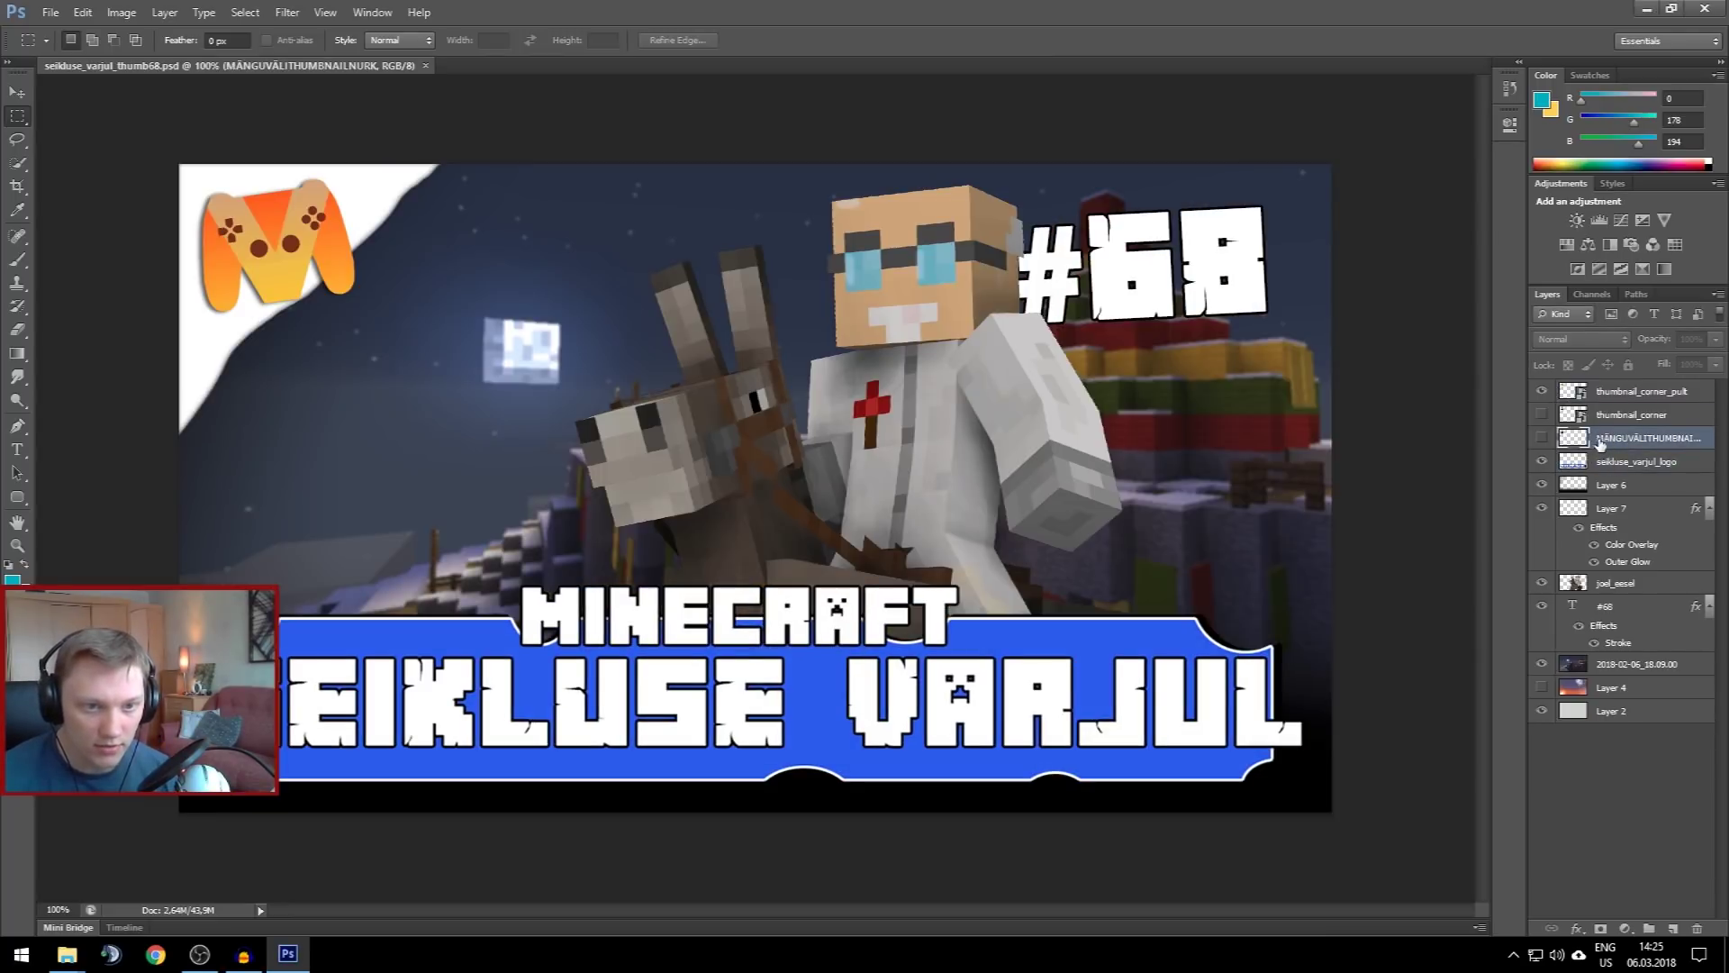
left_click(1620, 511)
left_click(1614, 585)
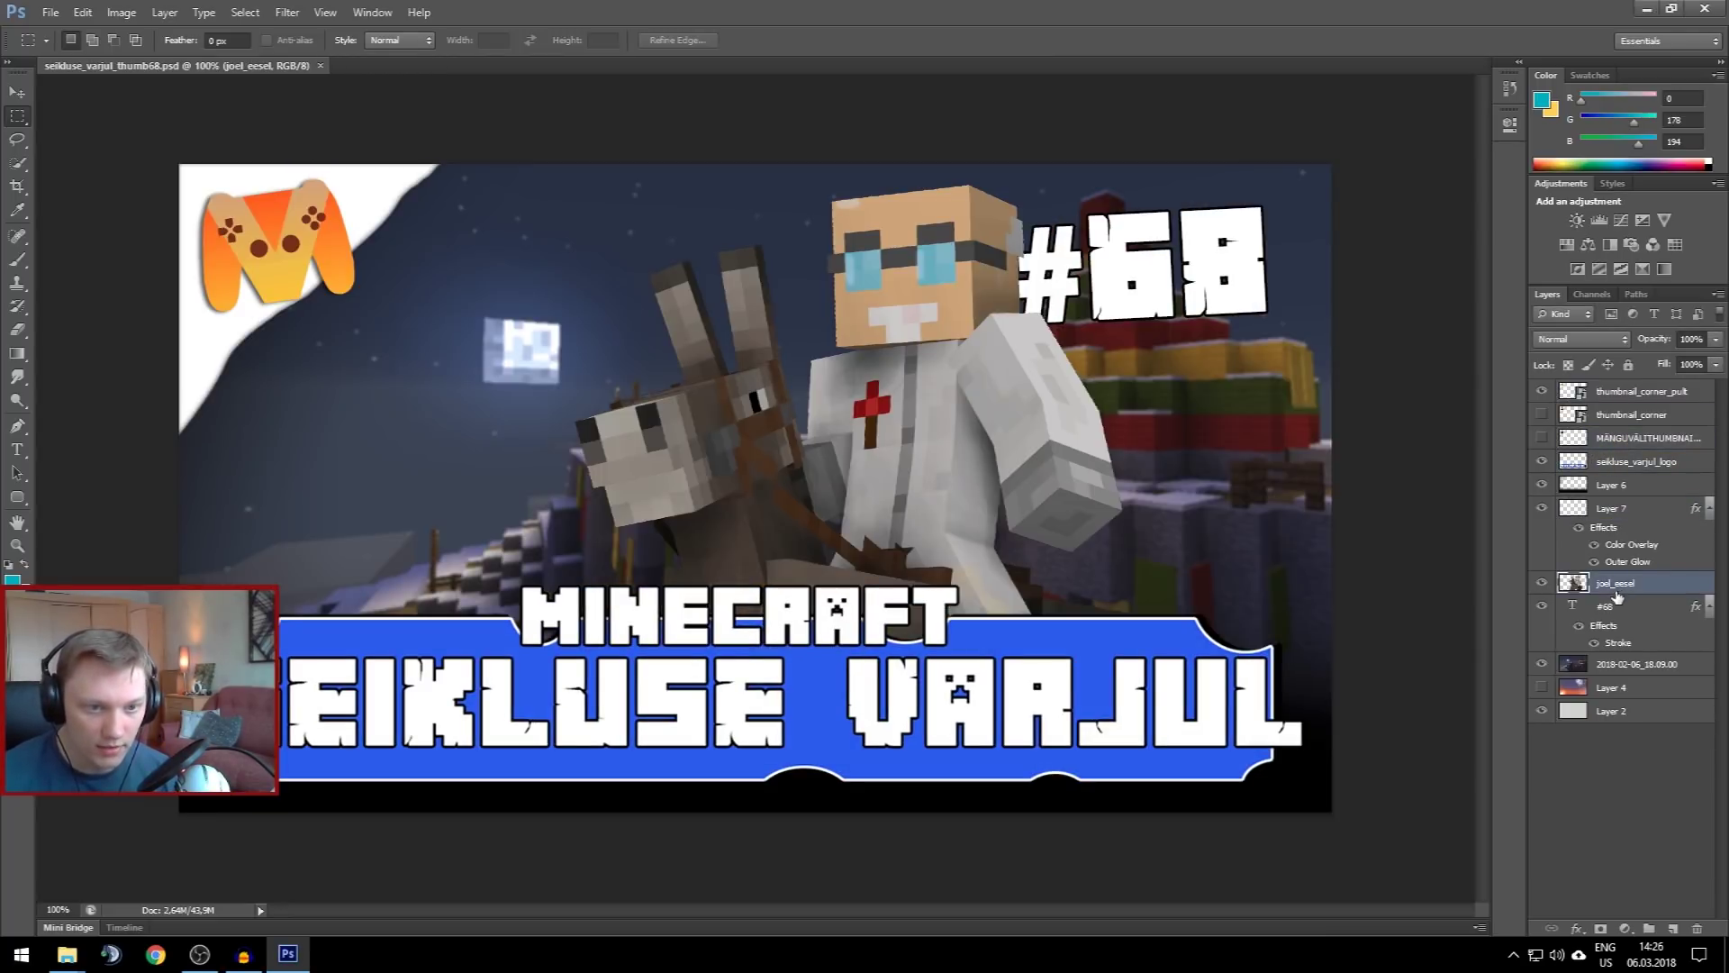
key("Delete")
left_click(1632, 645)
key("Delete")
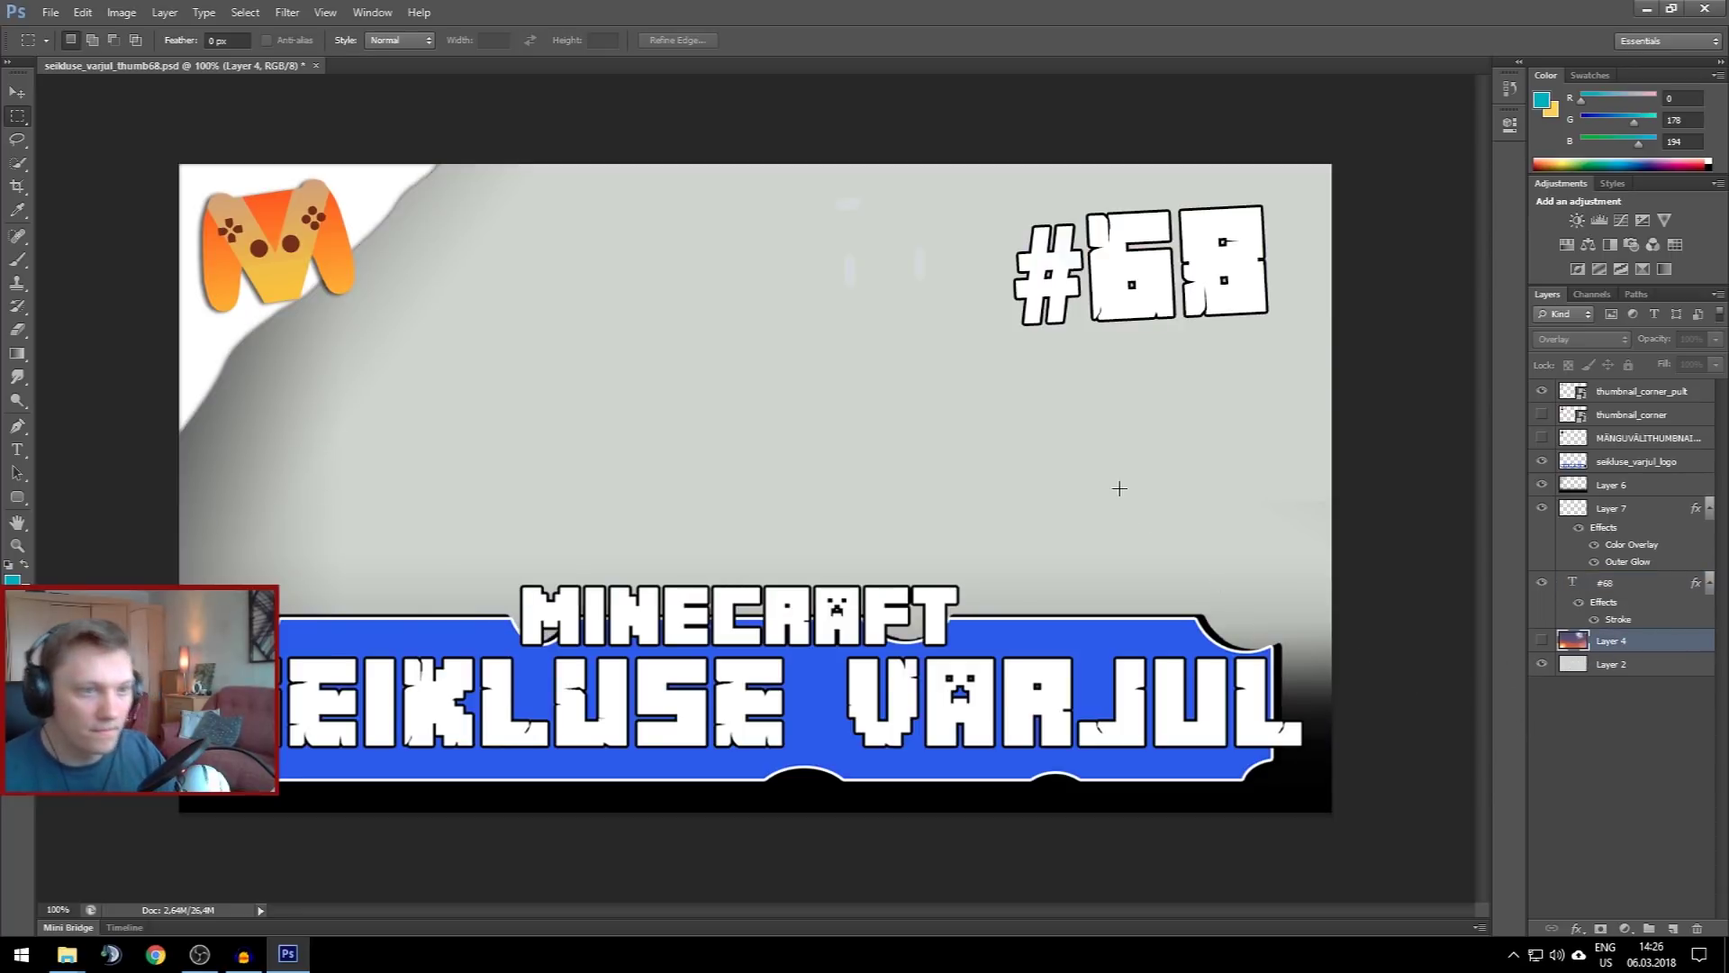
left_click(1613, 513)
key("Delete")
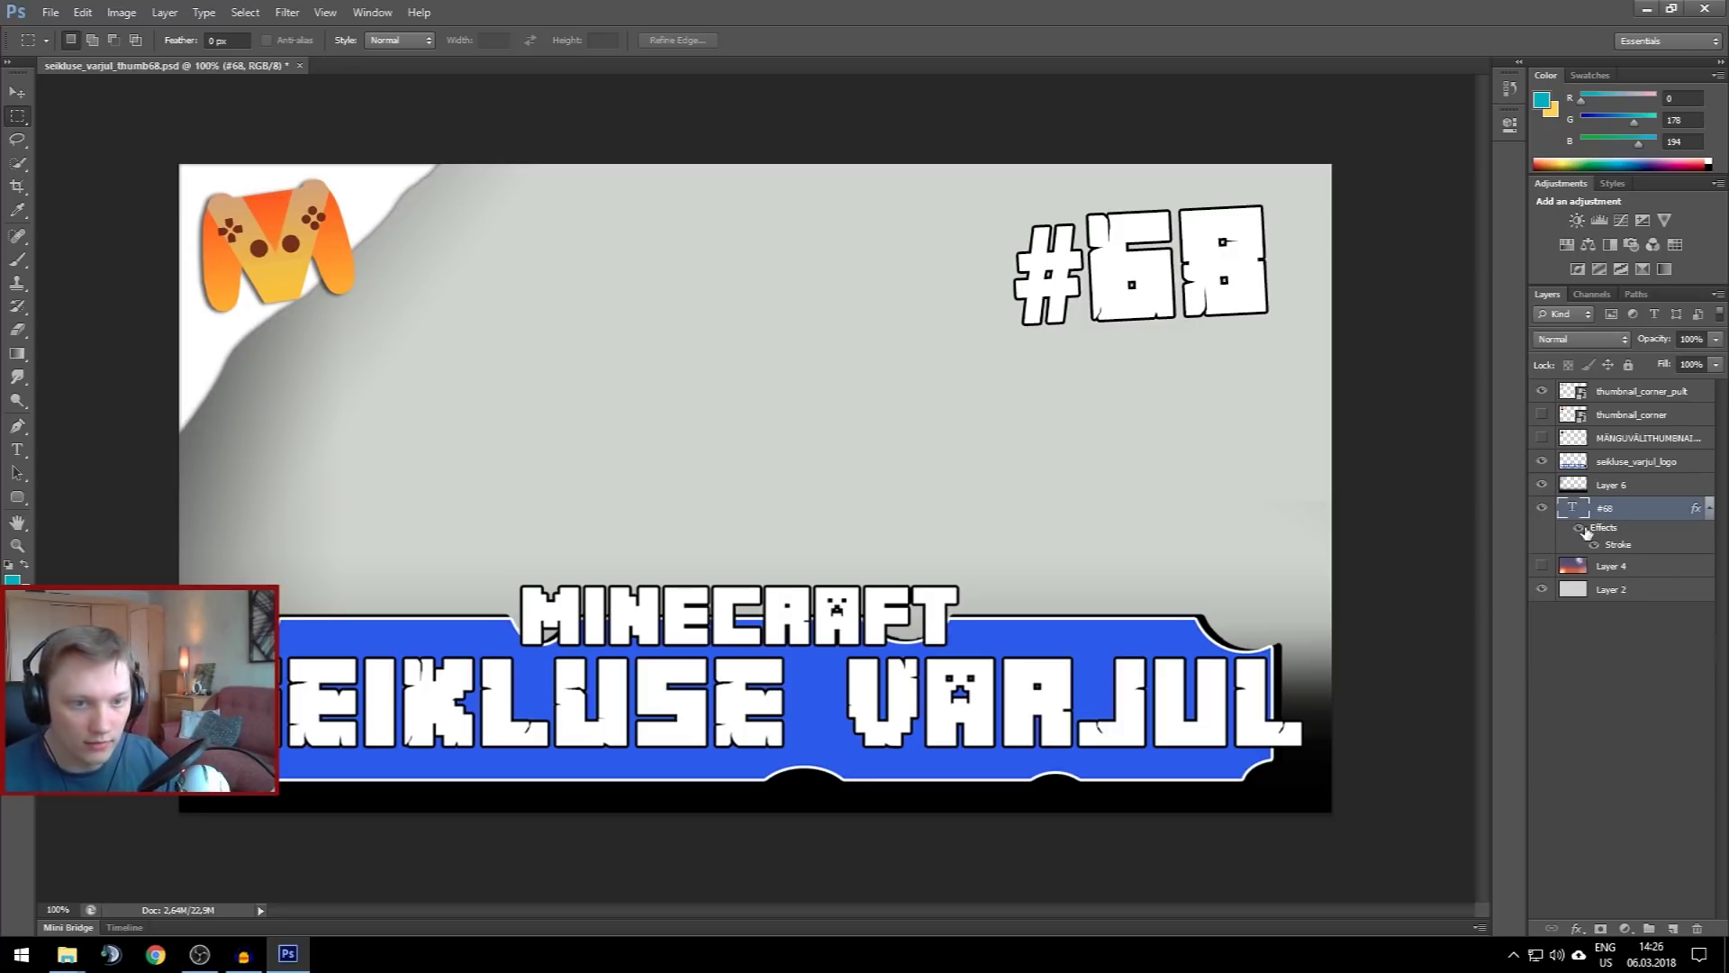
Place the 2018-03-06_14.23.27 screenshot in the thumbnail document and scale it to about 16.6% so it extends past the canvas edges
left_click(1664, 693)
left_click_drag(1728, 387, 780, 459)
left_click_drag(1335, 814, 1483, 899)
left_click_drag(1087, 663, 898, 593)
left_click_drag(1293, 827, 1384, 881)
left_click_drag(1410, 159, 1428, 67)
left_click_drag(1248, 256, 1268, 259)
mouse_move(1435, 67)
left_mouse_down()
mouse_move(1457, 91)
mouse_move(1430, 84)
left_mouse_up()
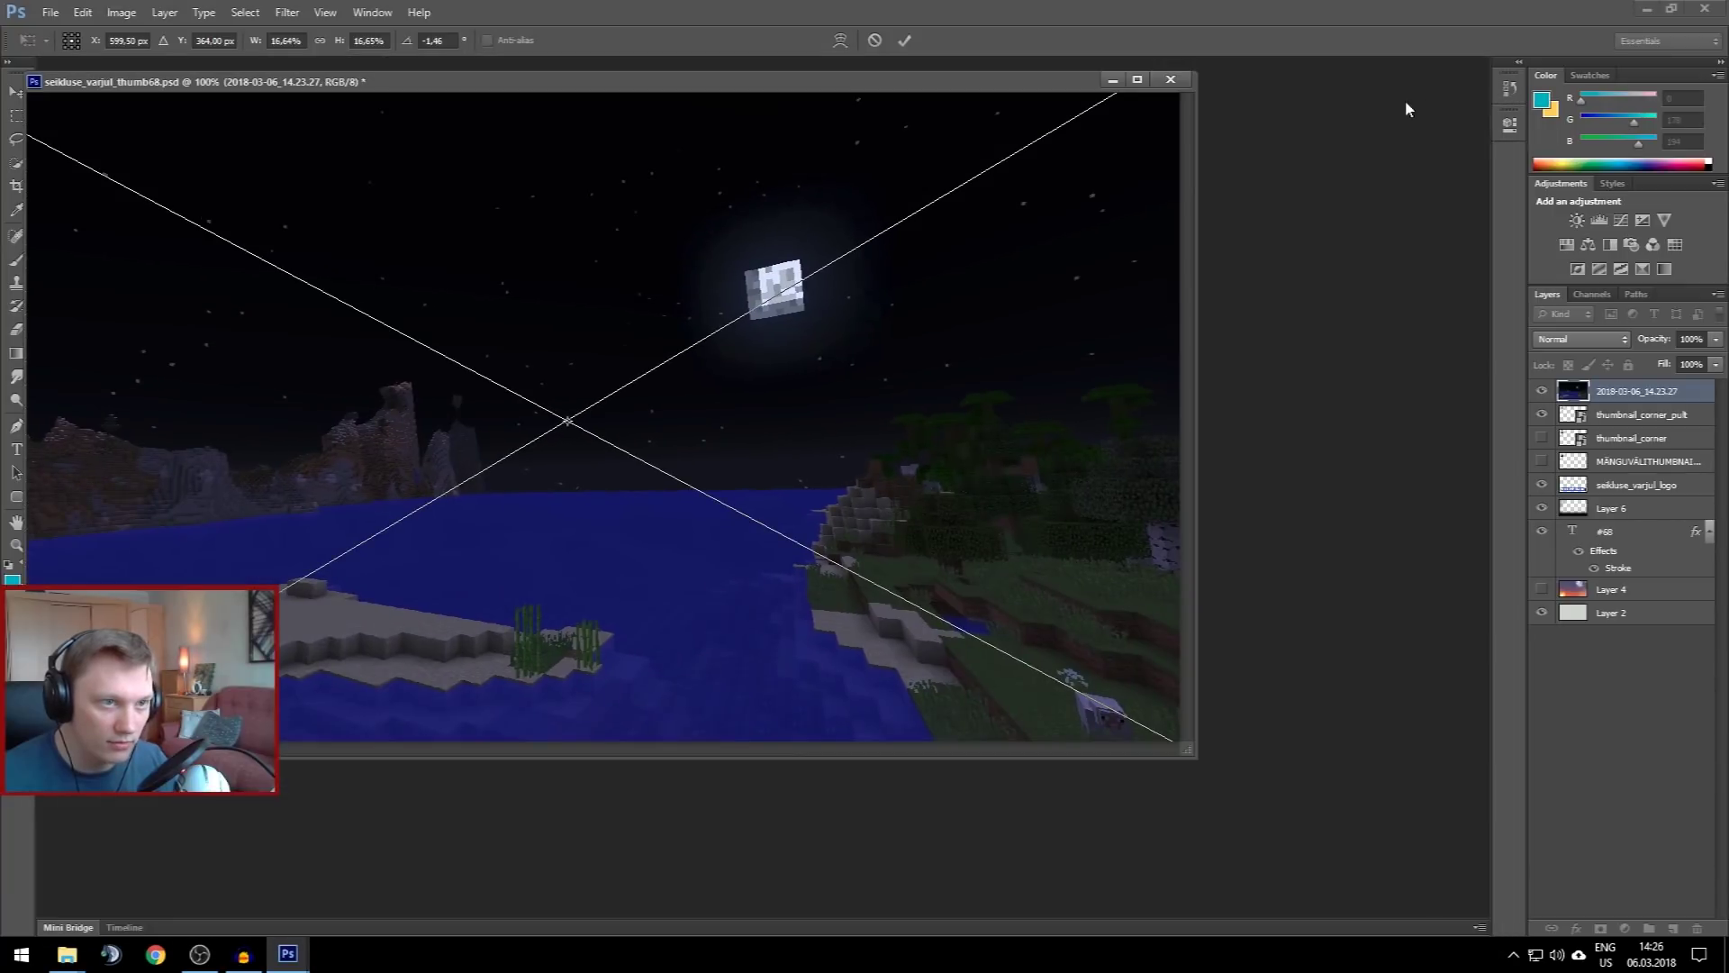
Dock the document window again, then straighten the placed screenshot to about 0°, enlarge it slightly and apply the transform
double_click(1068, 81)
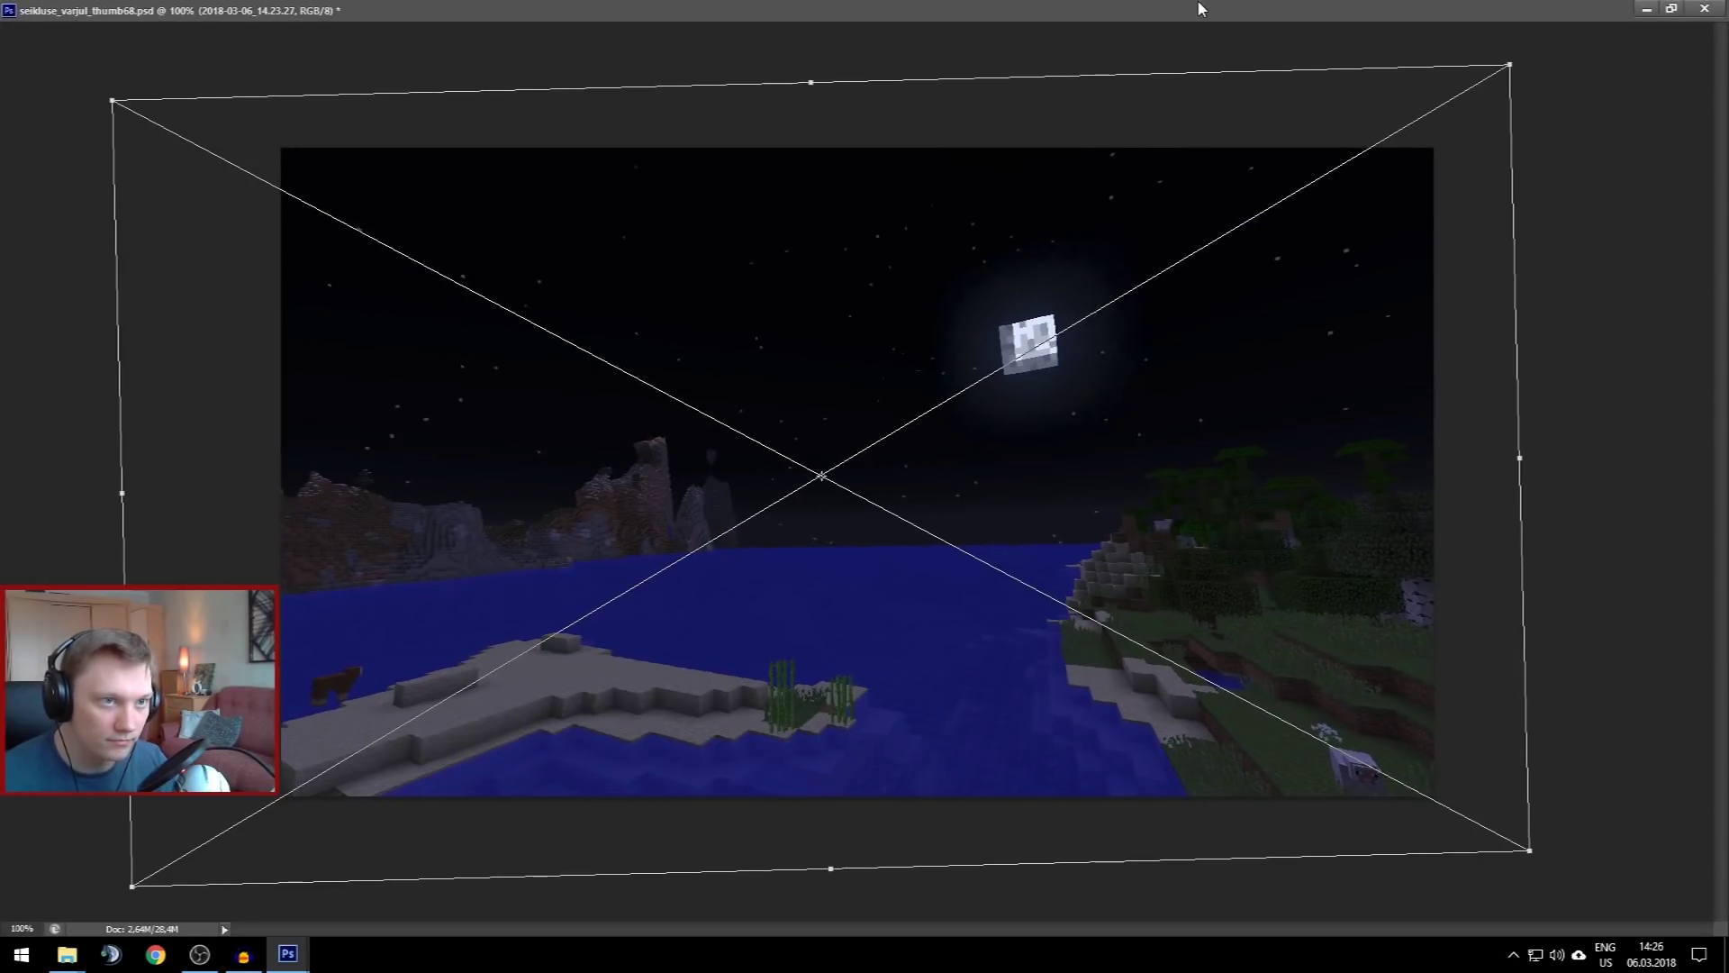
left_click_drag(1180, 13, 1072, 68)
left_click_drag(1419, 92, 1432, 100)
left_click_drag(1023, 318, 1060, 315)
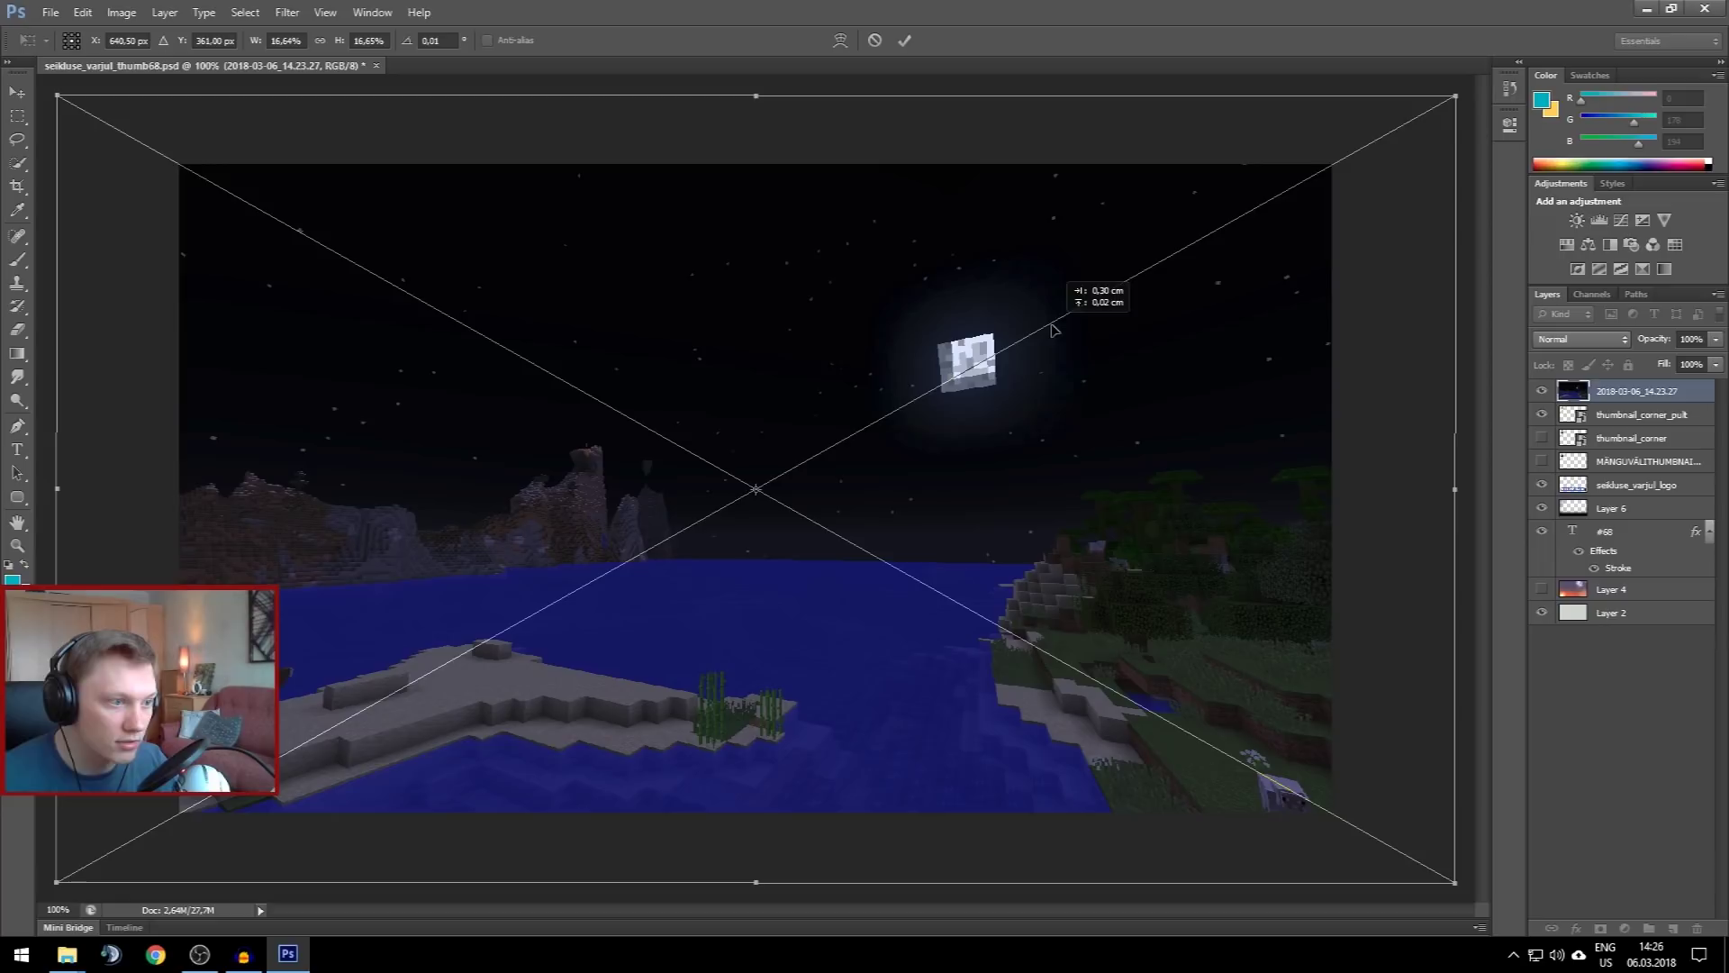
key("ctrl+0")
left_click_drag(1080, 676, 1171, 723)
left_click_drag(909, 611, 898, 575)
key("Return")
Move the 2018-03-06_14.23.27 layer directly below the #68 text layer and shift the image so the moon sits beside the number
key("m")
left_click_drag(1622, 392, 1660, 571)
key("ctrl+plus")
key("ctrl+plus")
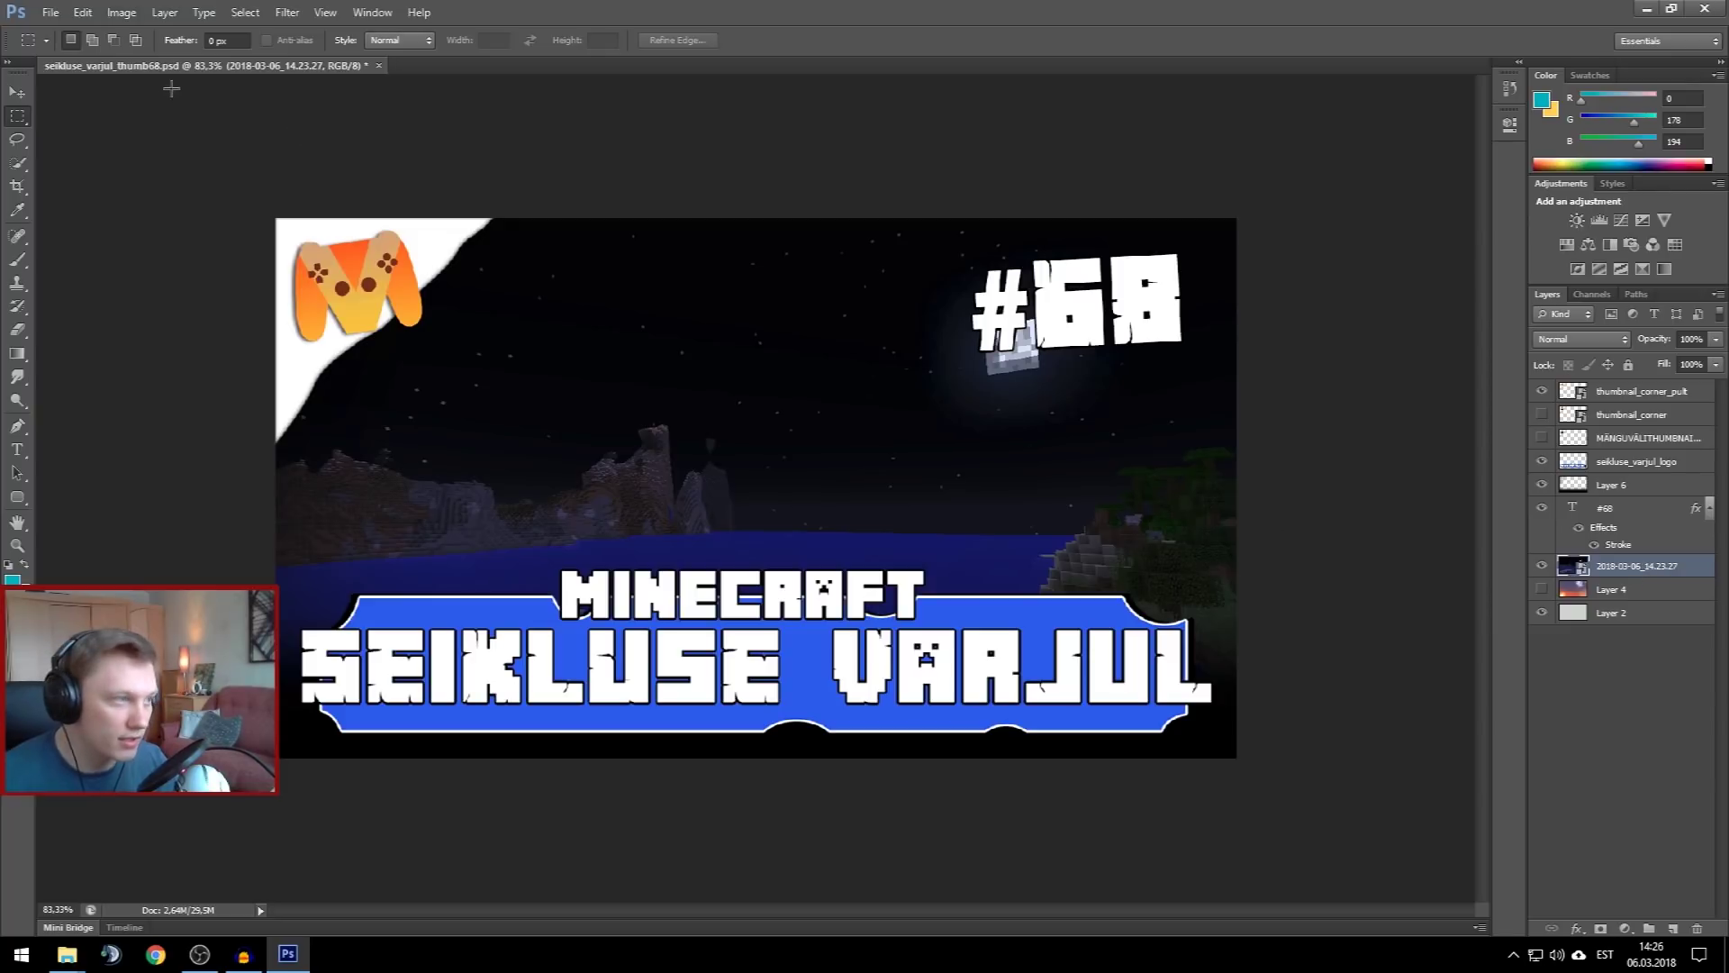
left_click(20, 95)
left_click_drag(930, 457, 809, 413)
scroll(1288, 461, "down", 1)
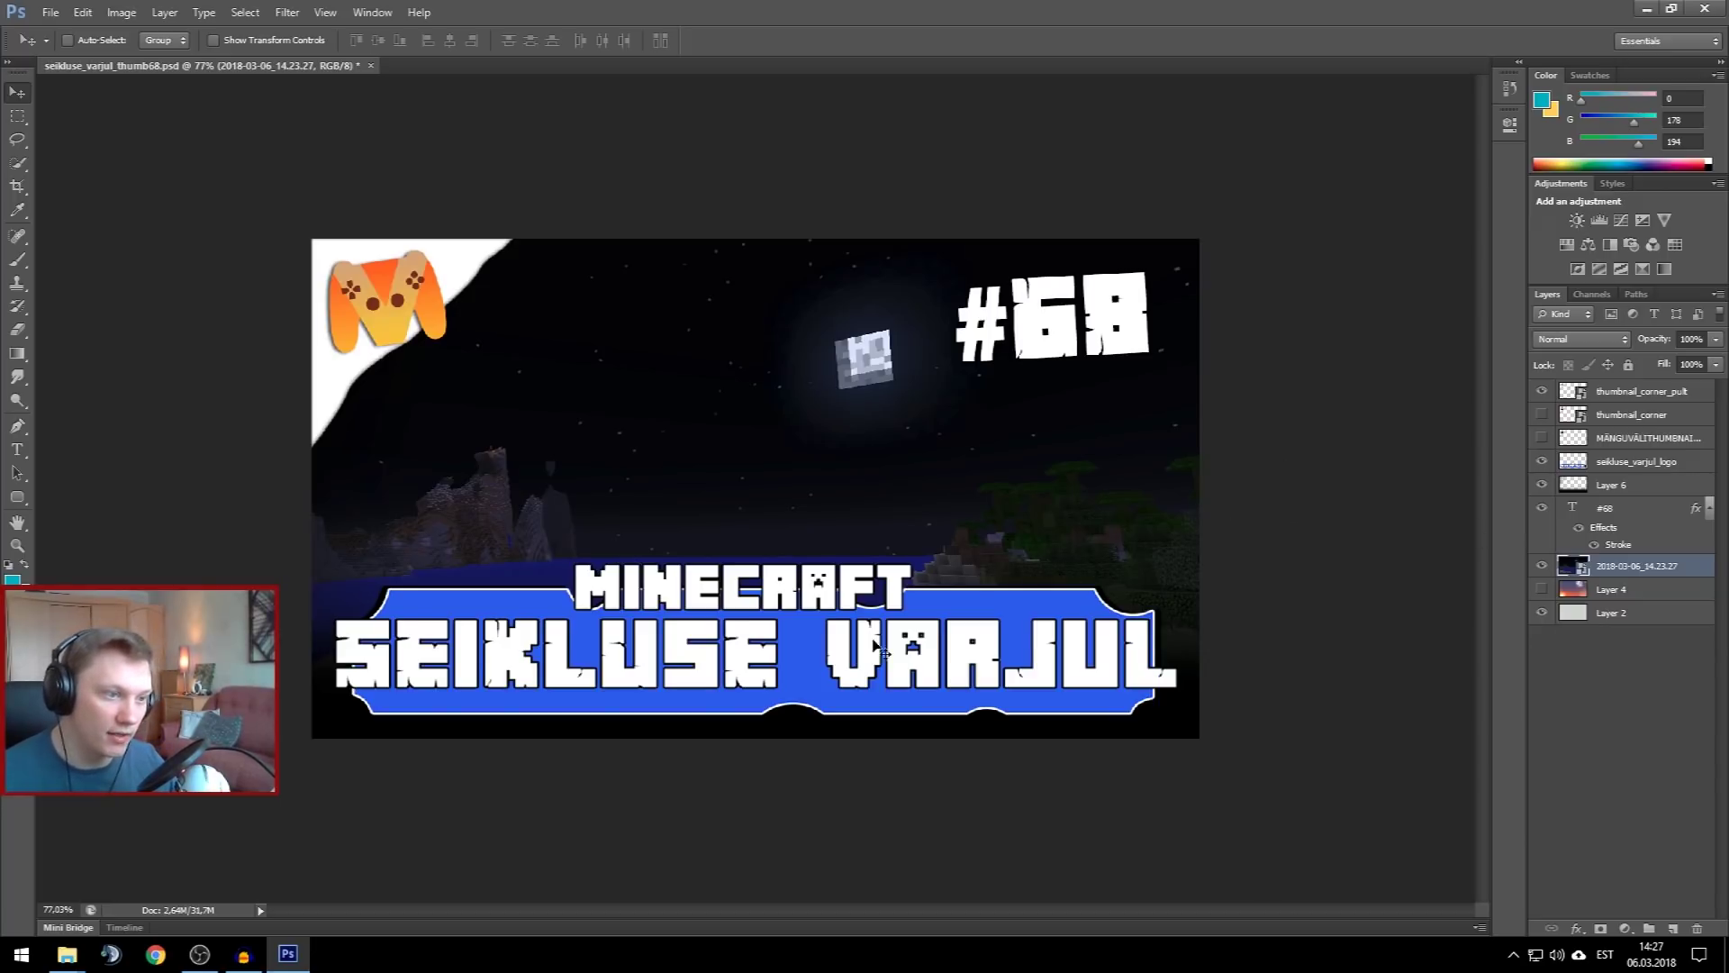
Launch Mine-imator and open the most recent project, 23
left_click(9, 965)
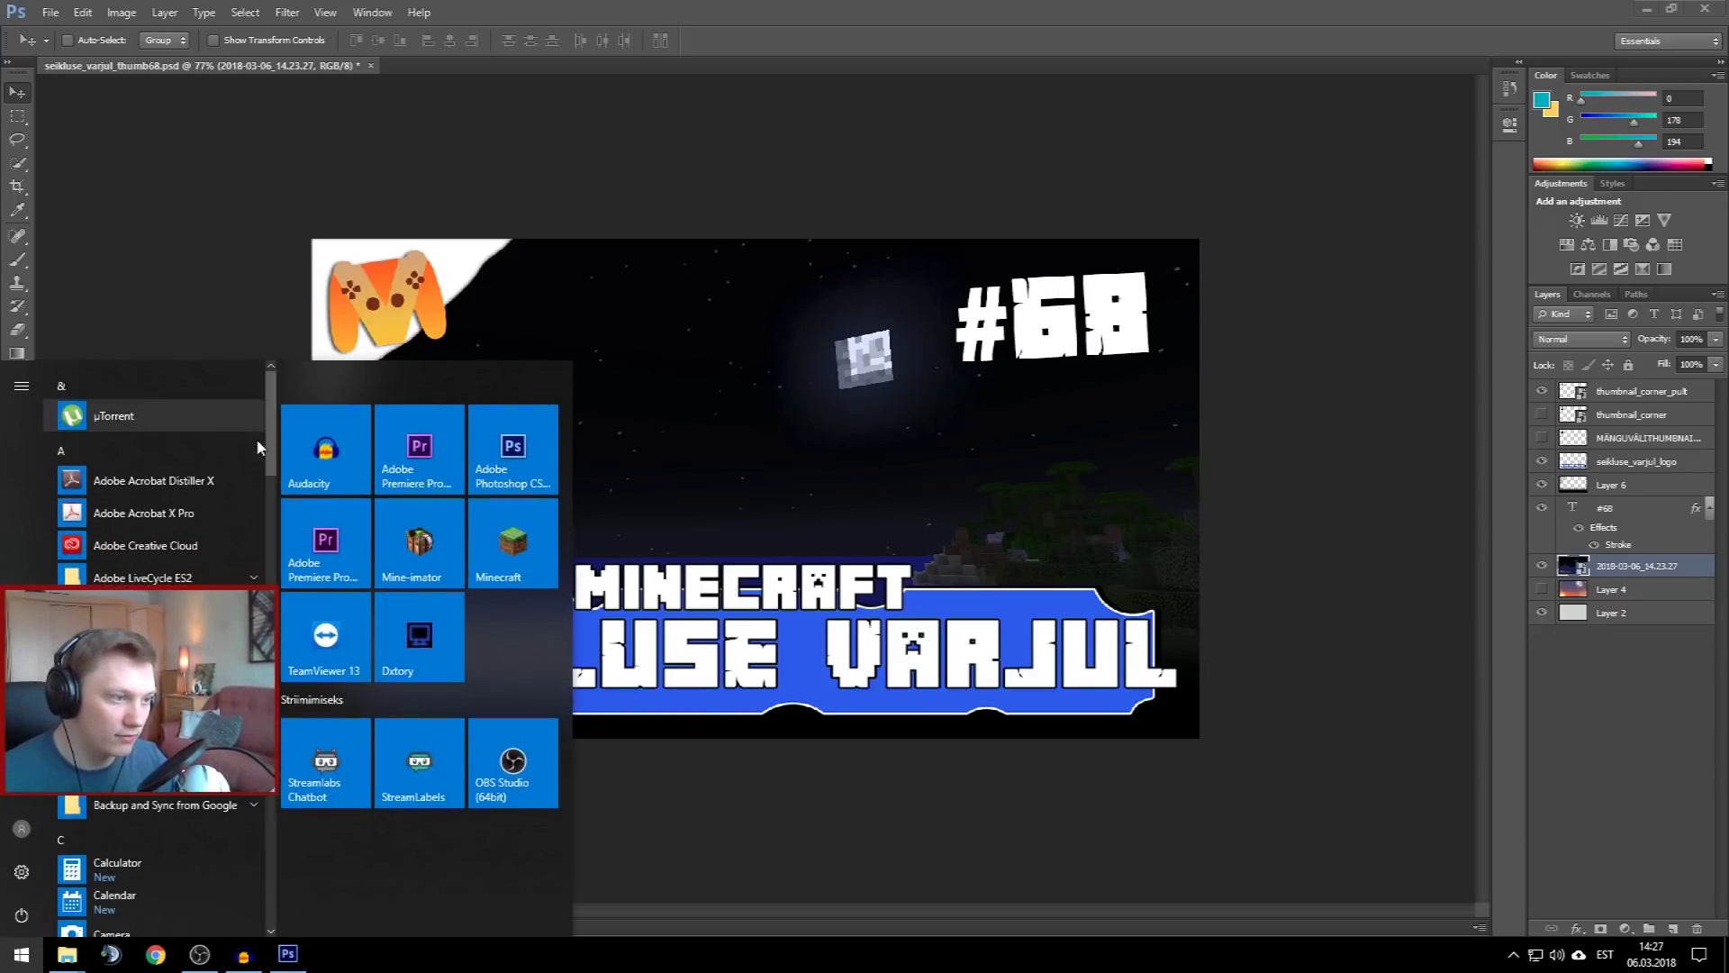
left_click(439, 554)
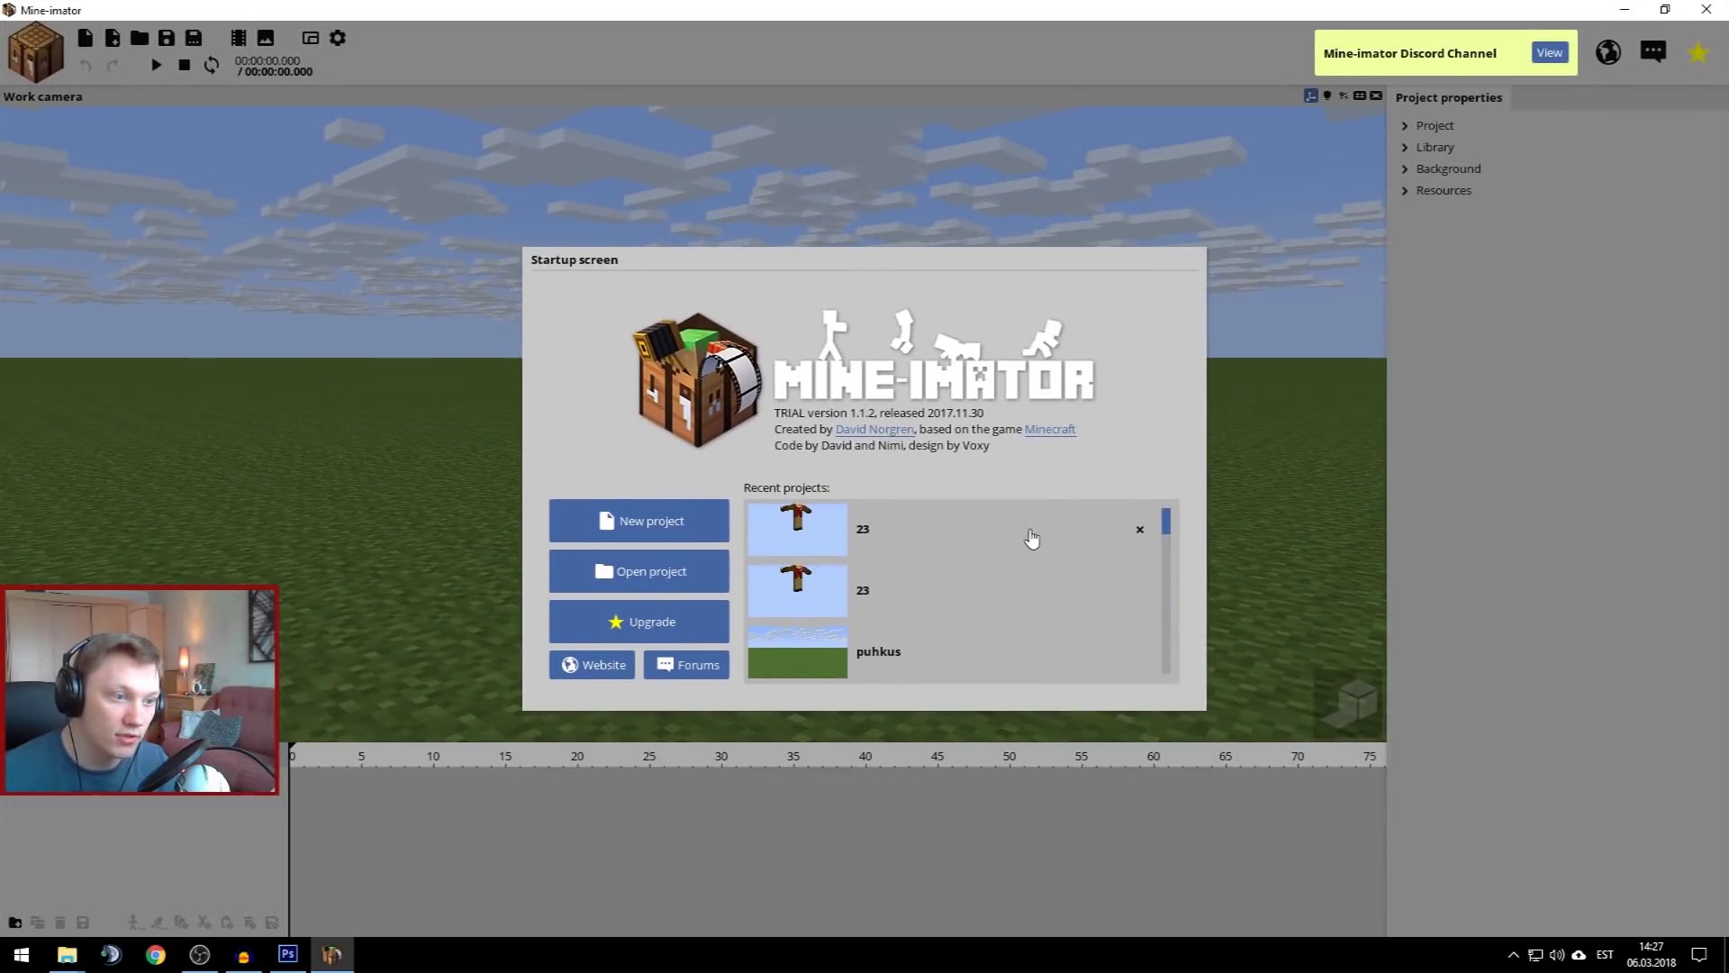
left_click(860, 533)
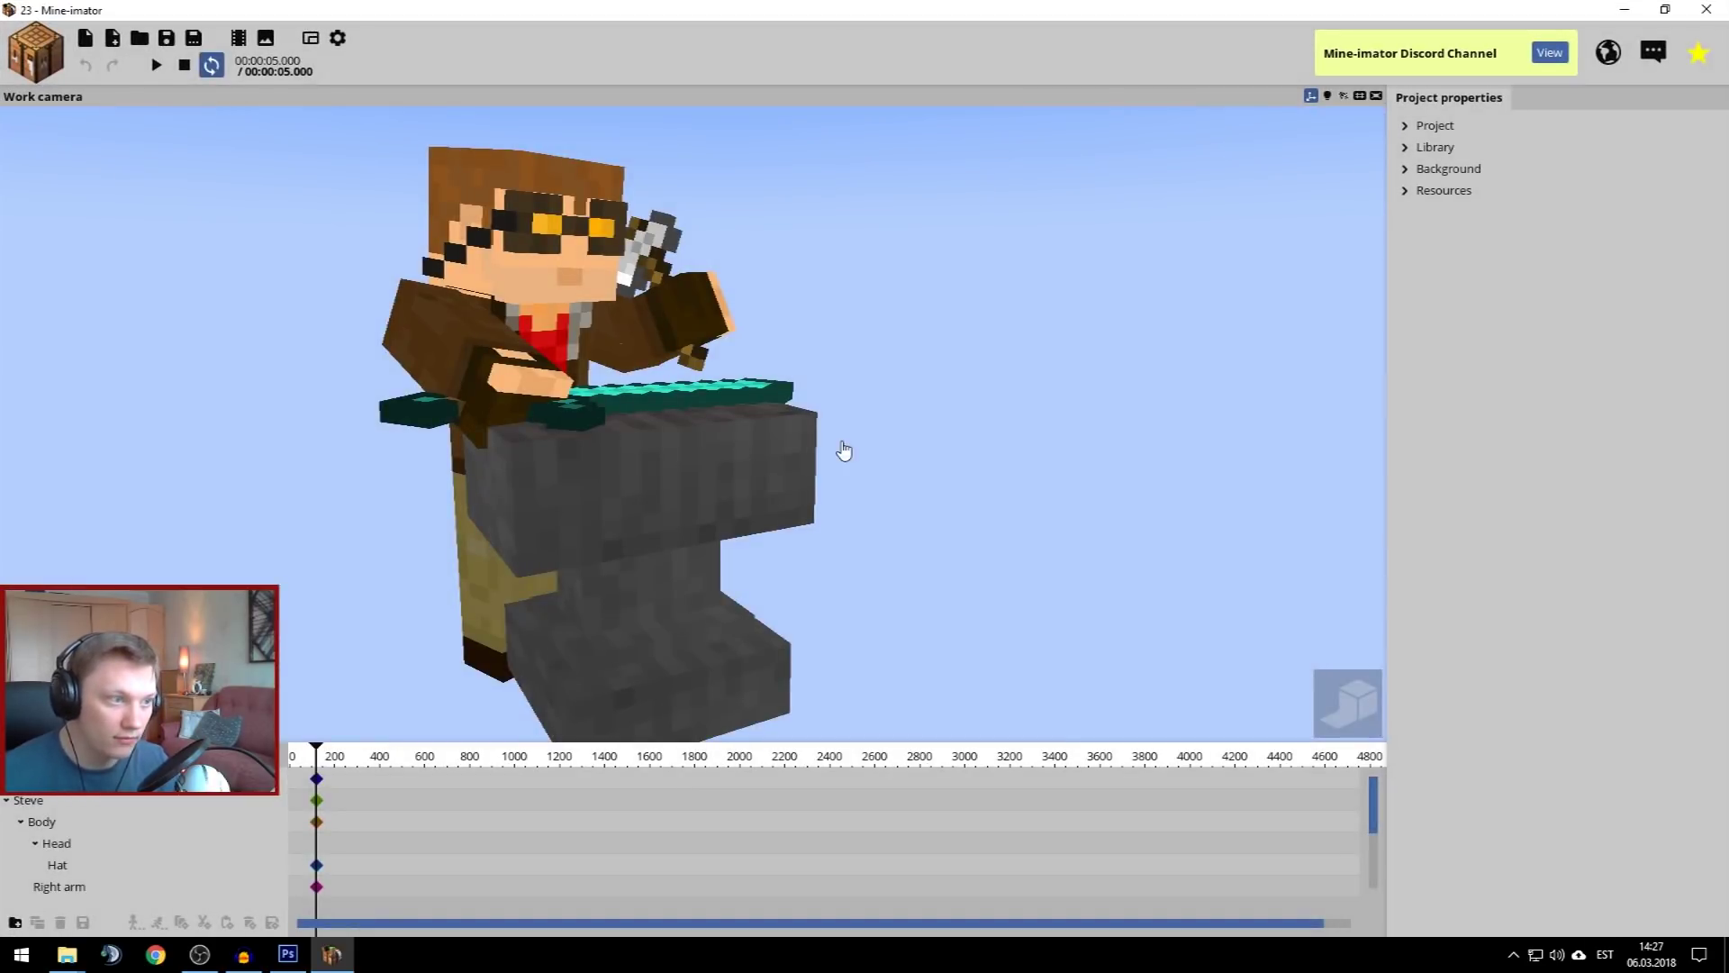
Examine the existing blacksmith scene from several sides, including the character, anvil, sword and hammer
key("d")
key("s")
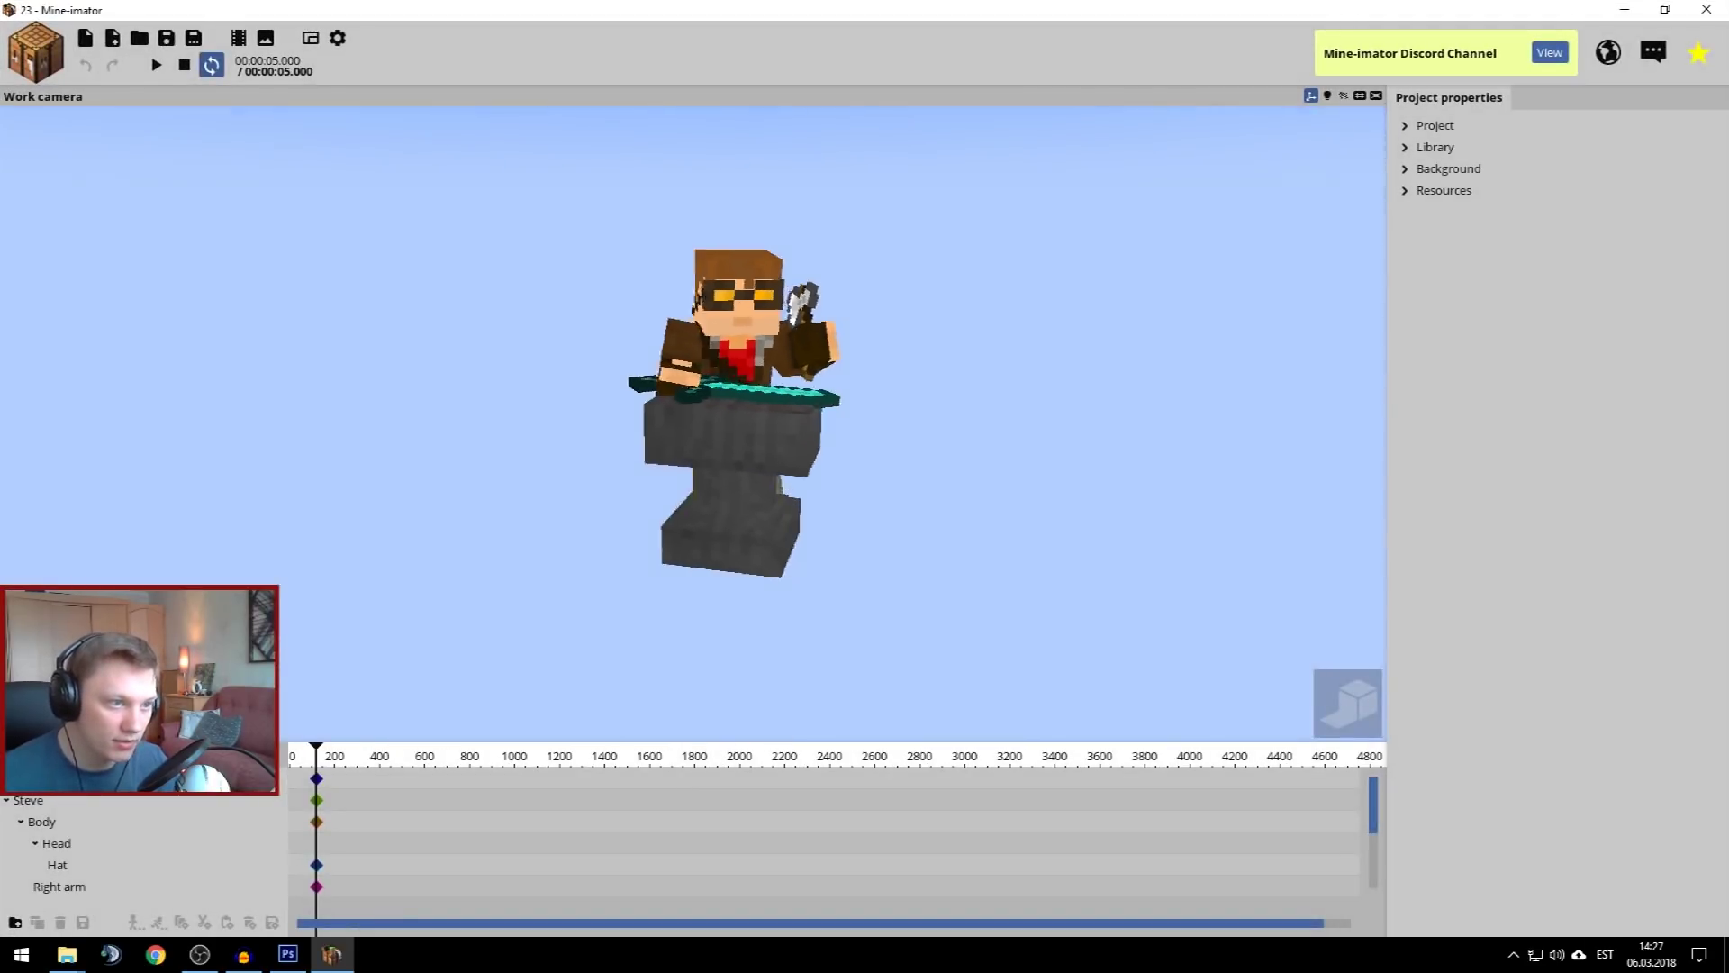
key("w")
key("d")
key("w")
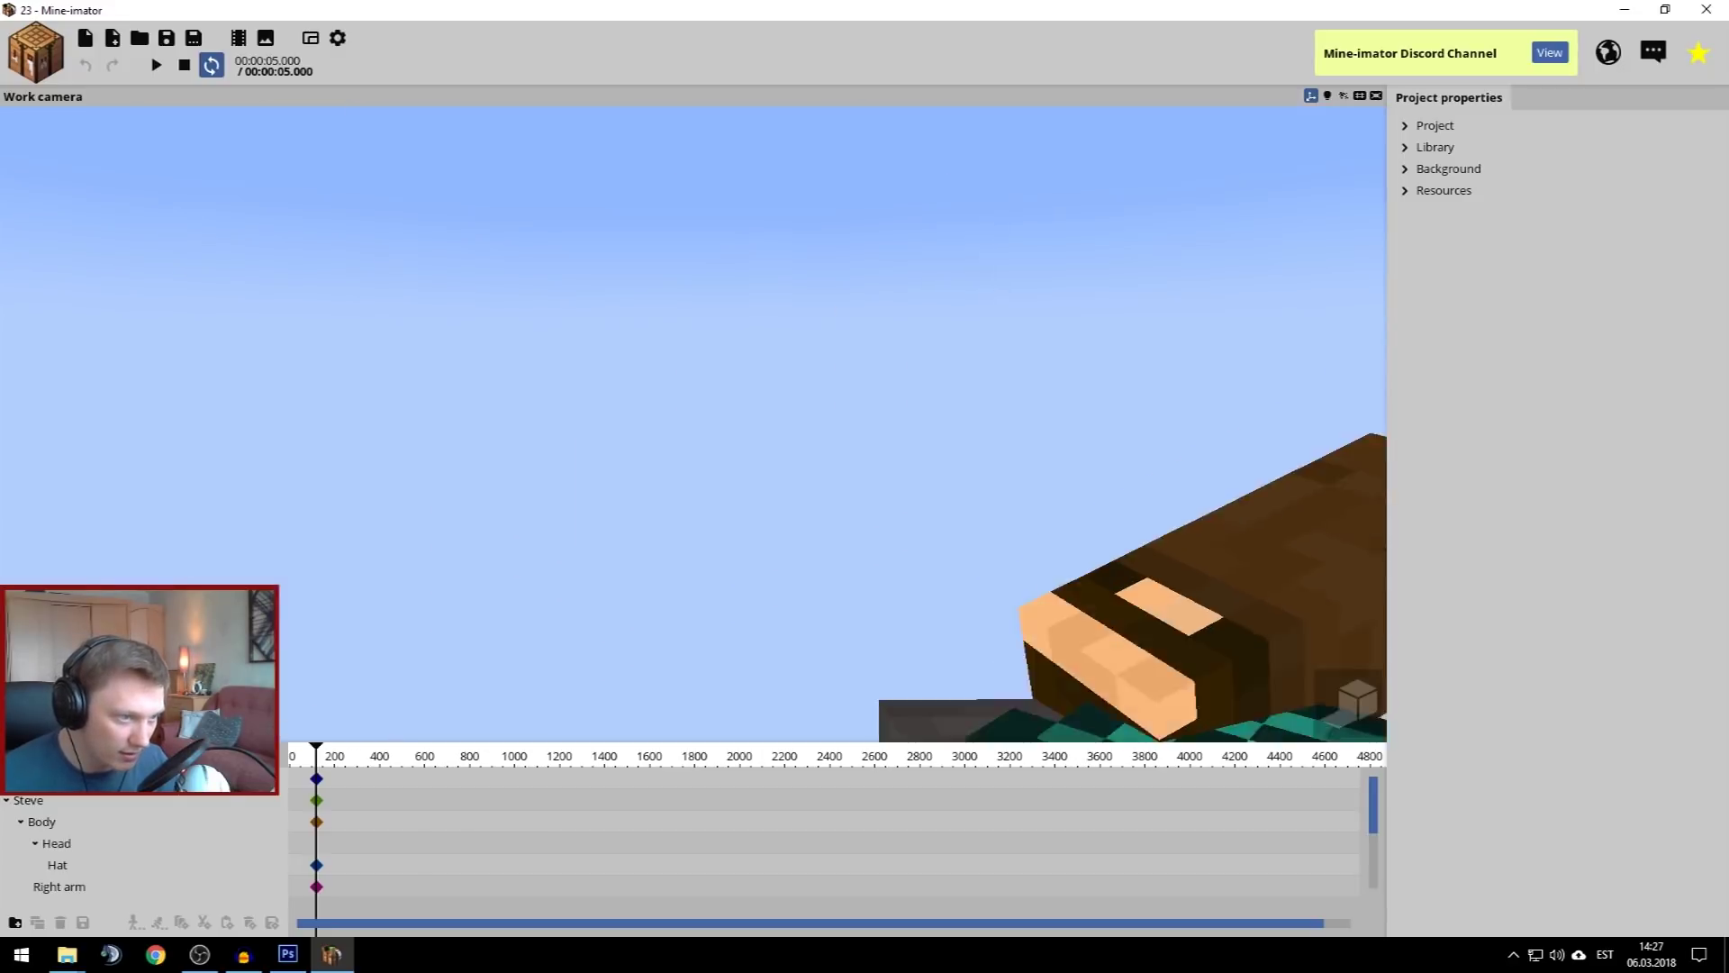
key("s")
key("w")
key("a")
key("d")
key("s")
key("w")
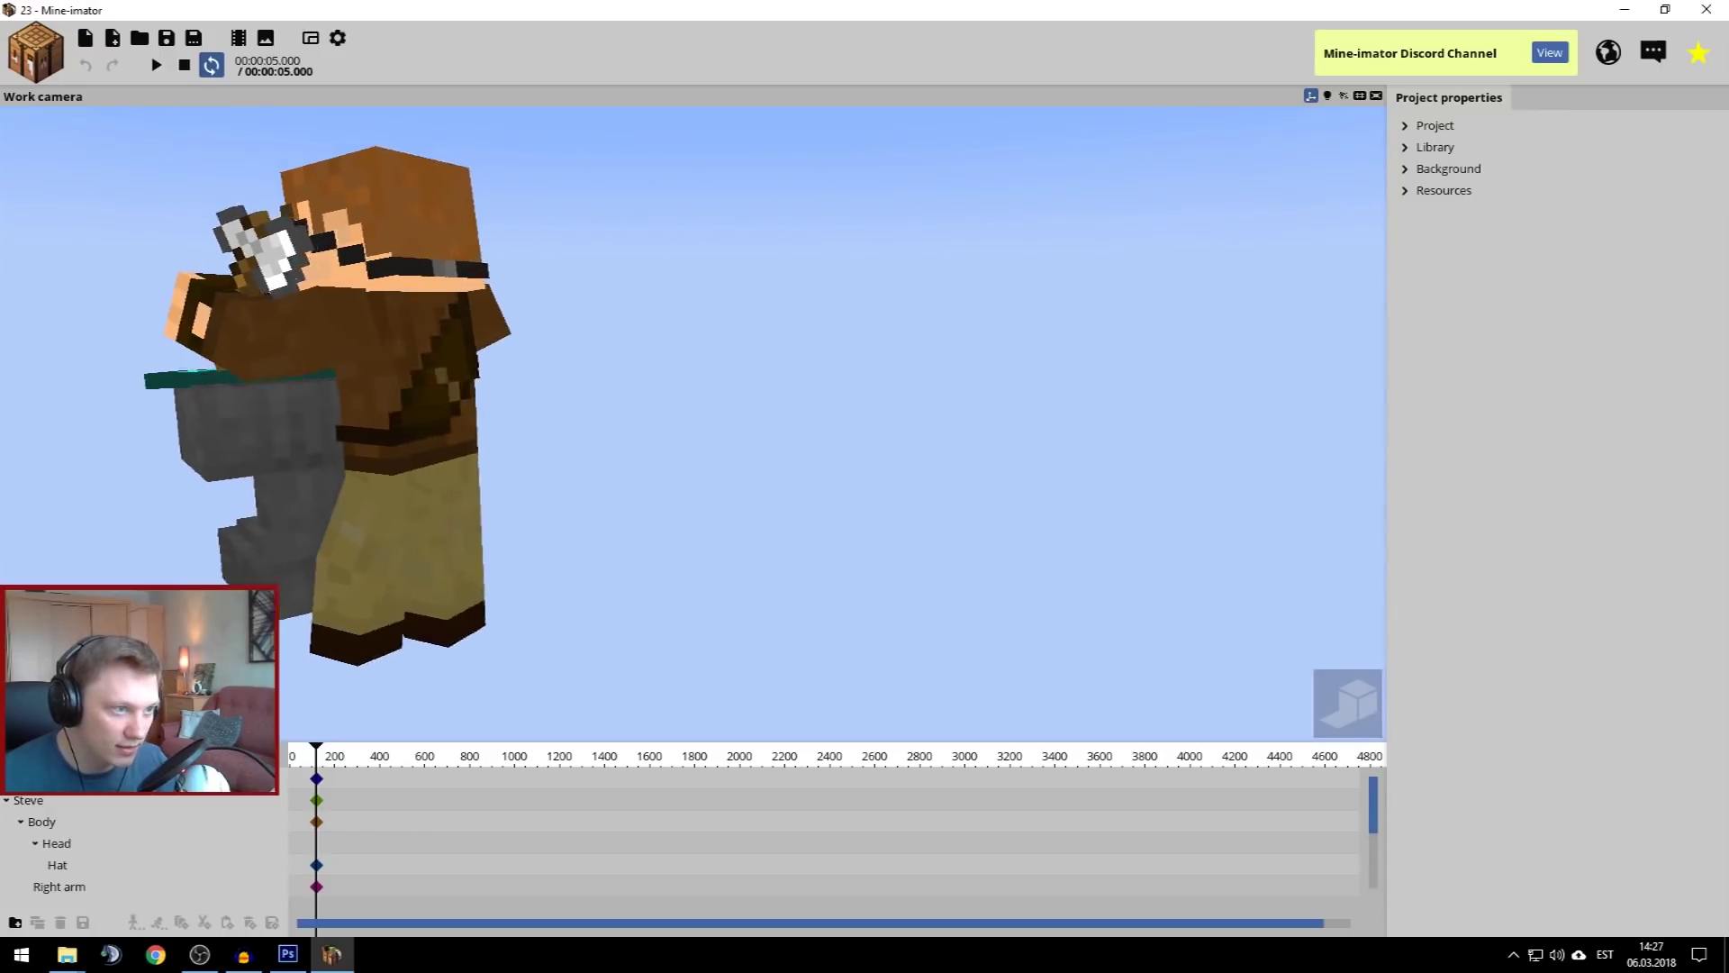
key("w")
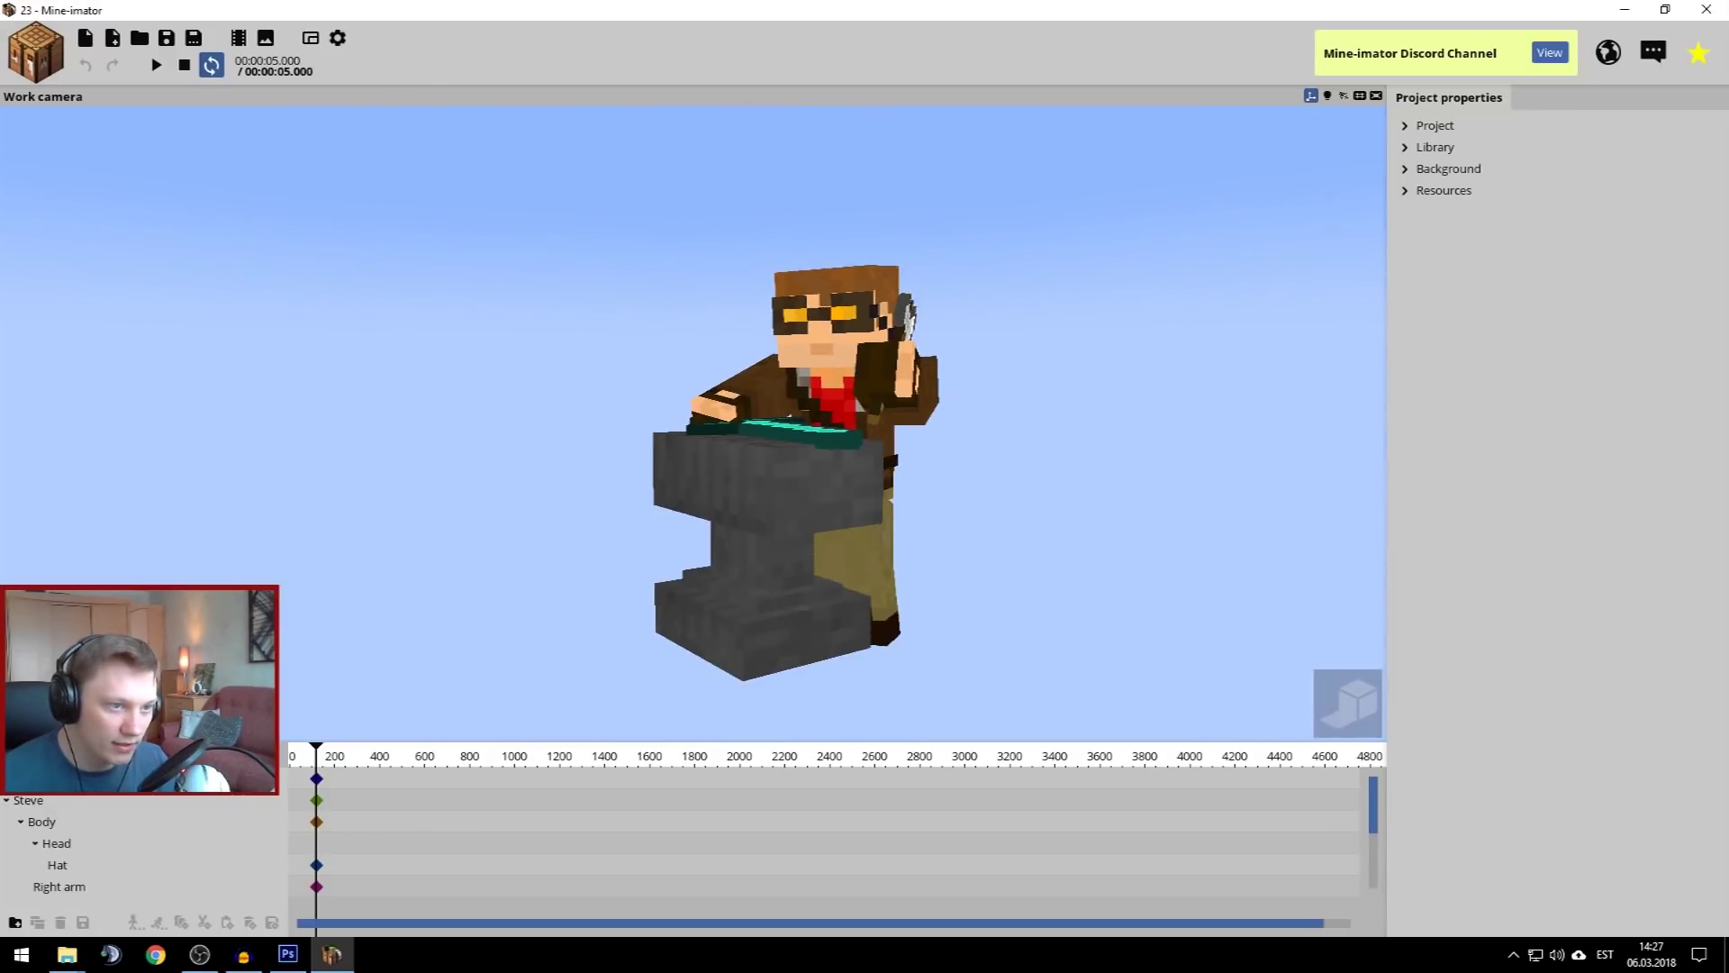
key("w")
key("d")
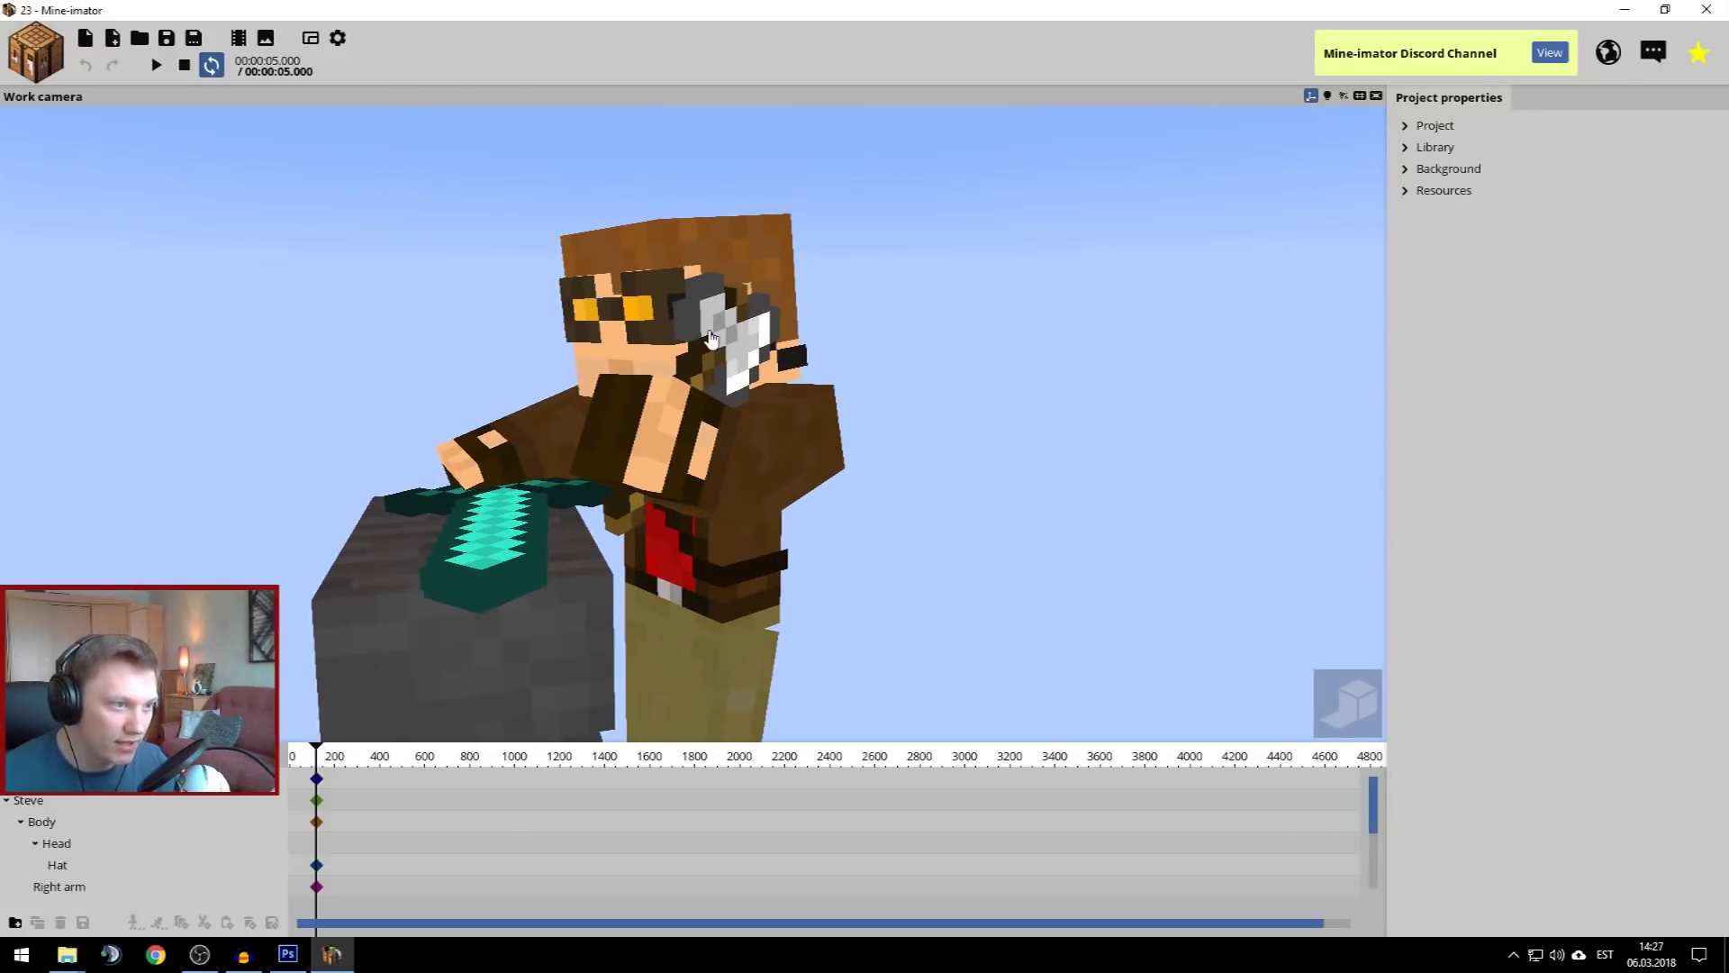
Delete the anvil, the Steve character, the sword and the hammer from the scene
left_click(710, 337)
key("s")
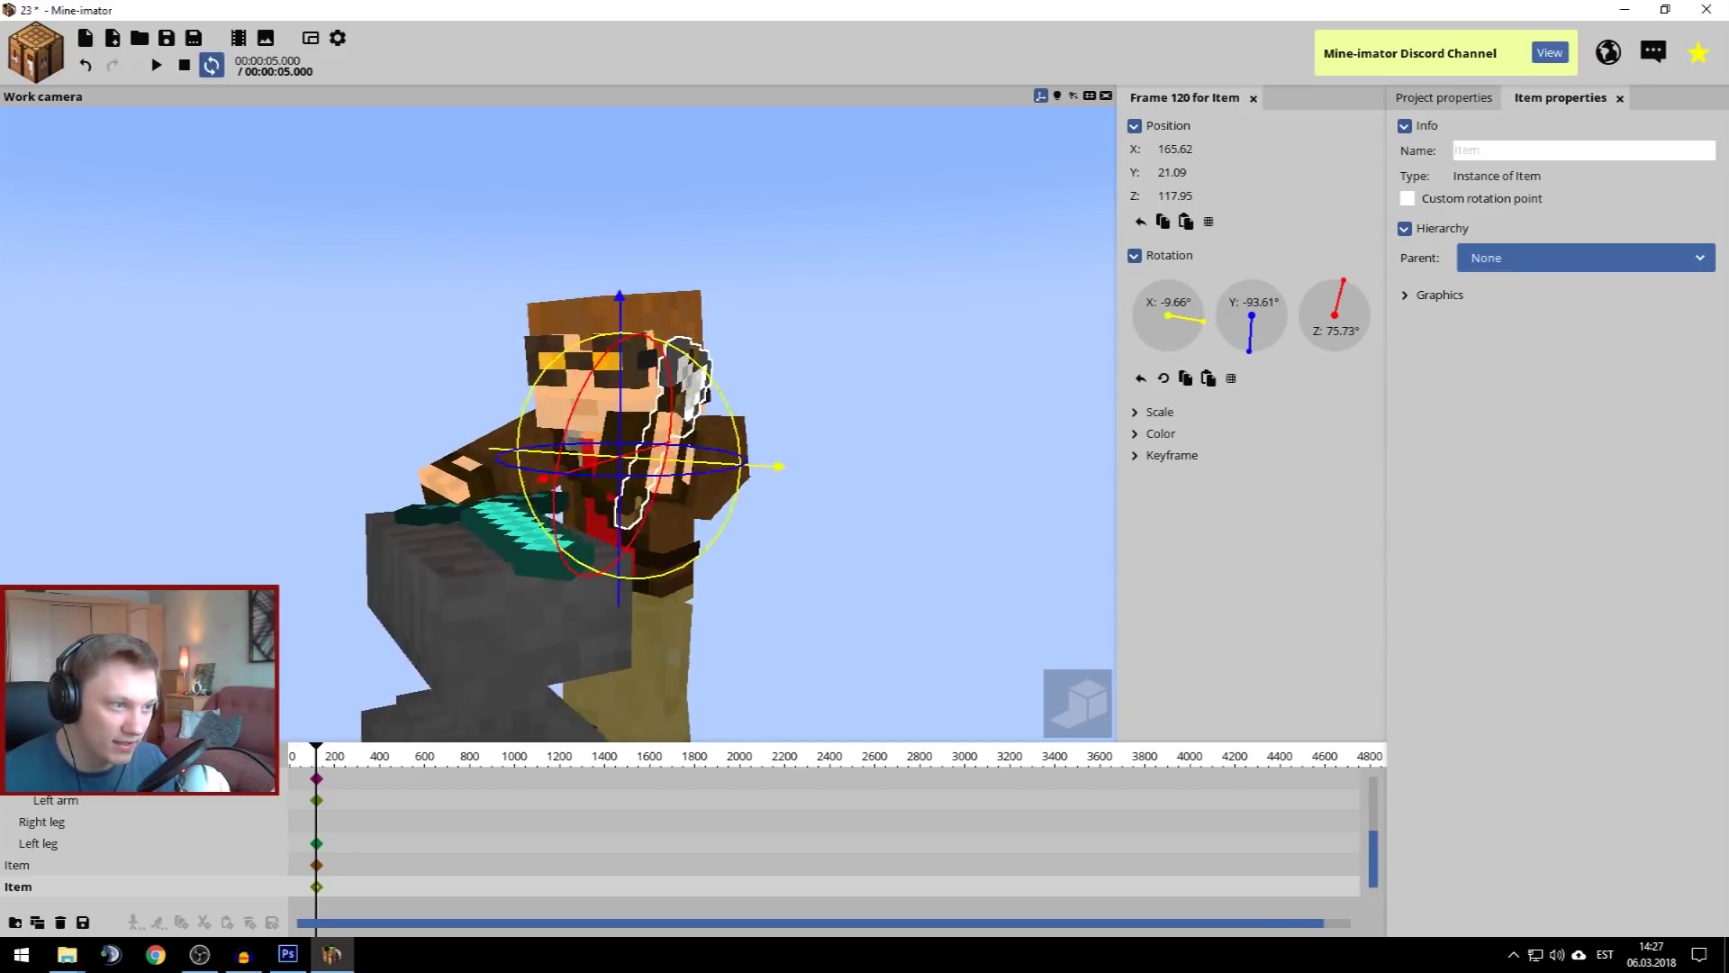
left_click(648, 496)
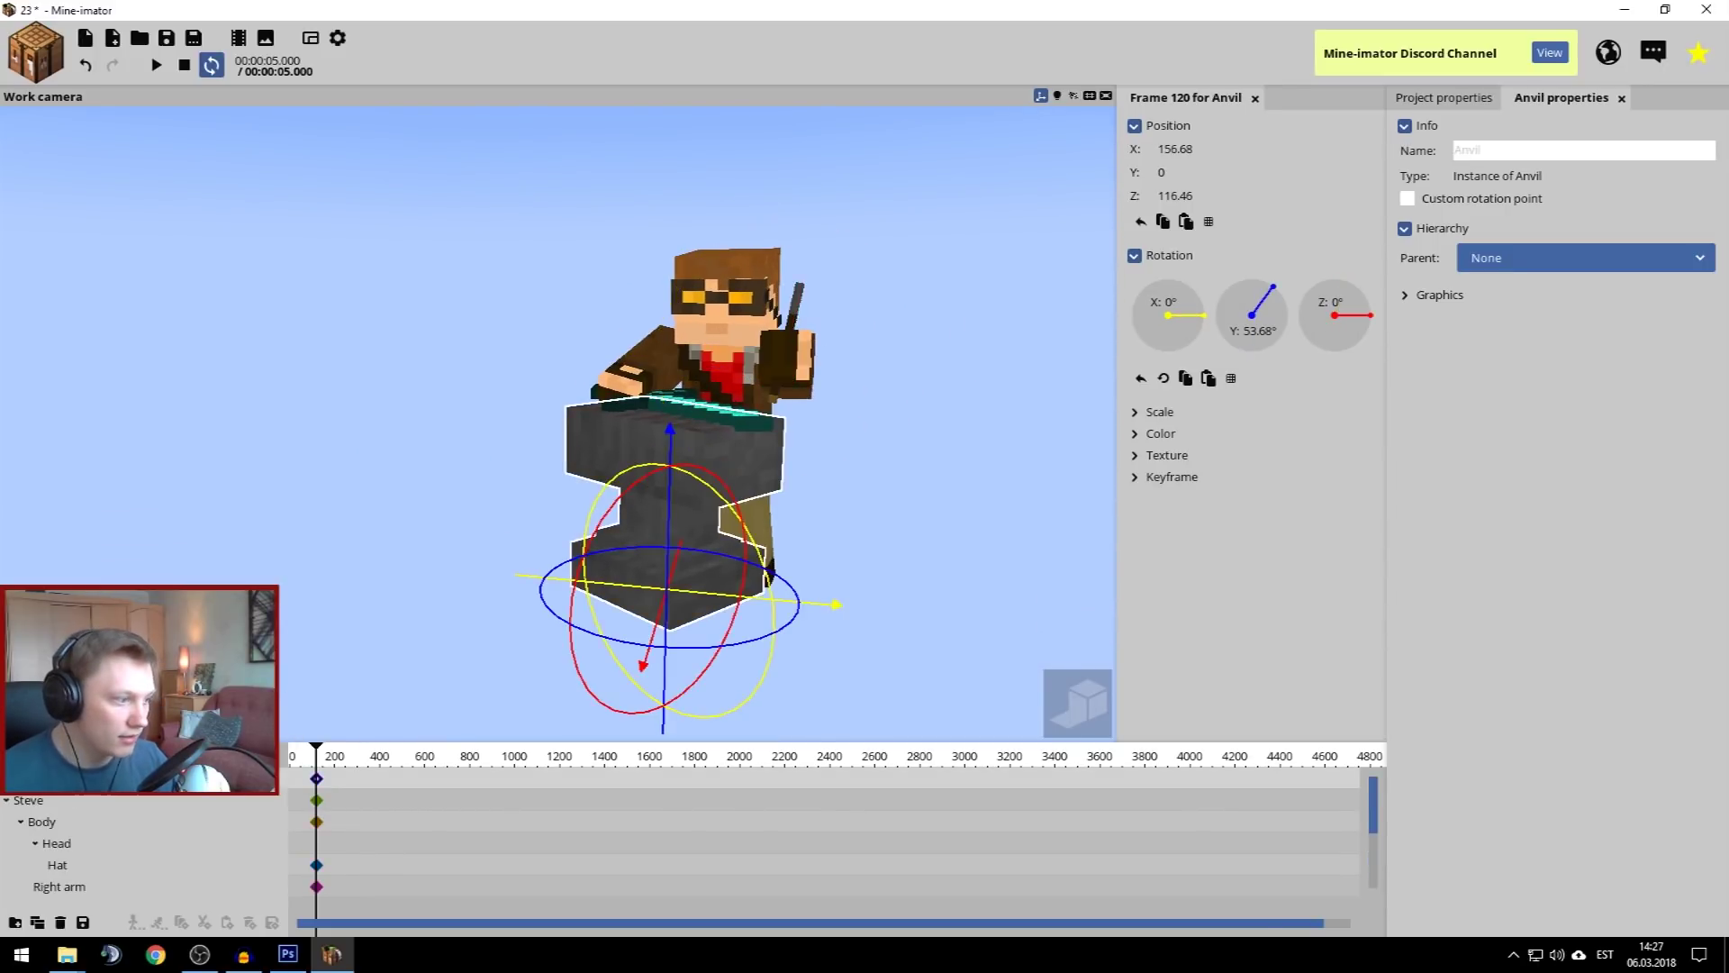
left_click(59, 924)
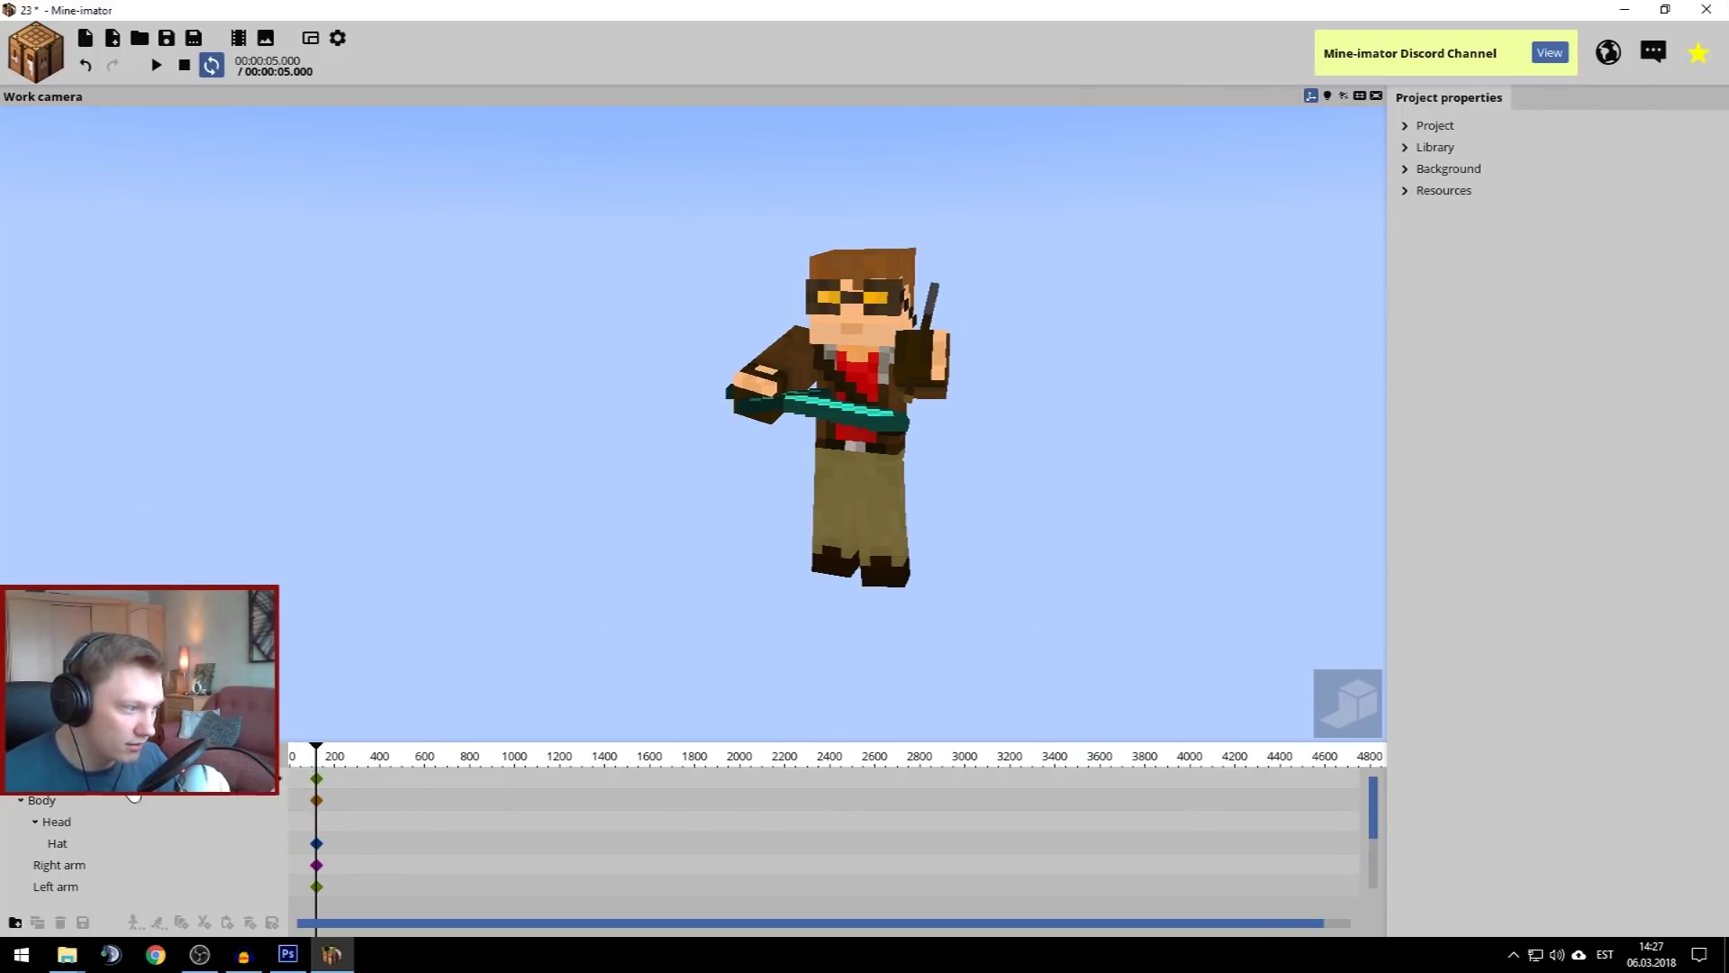
left_click(132, 782)
left_click(60, 924)
left_click(18, 800)
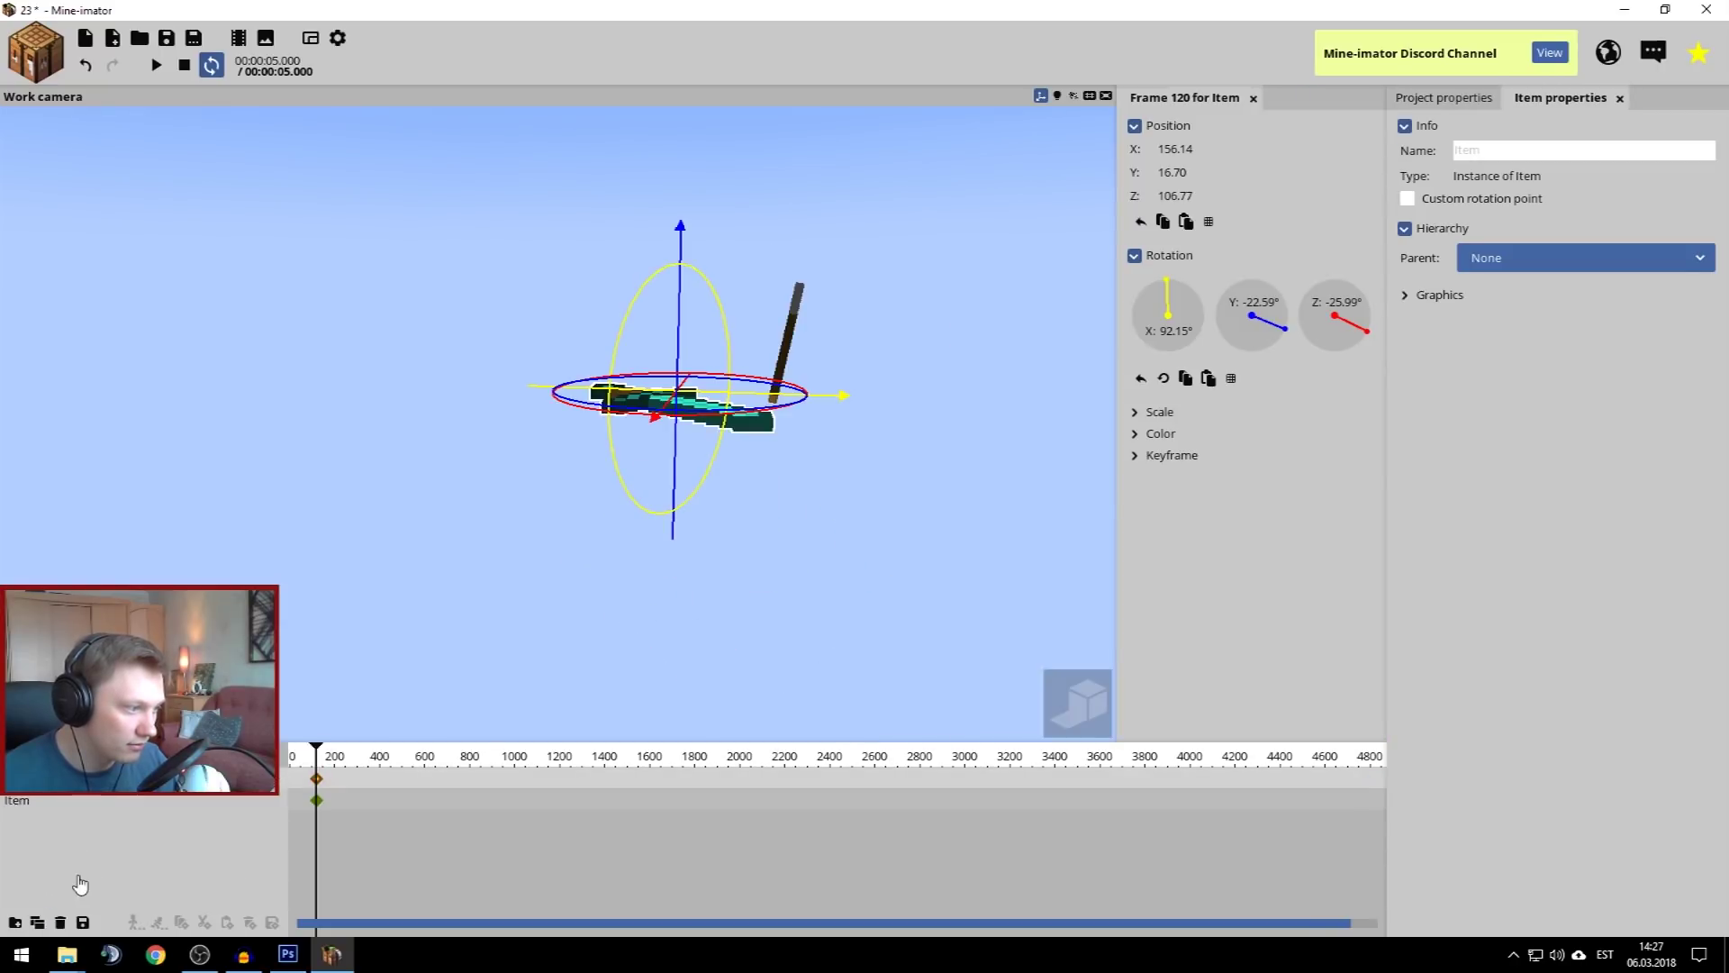
left_click(59, 925)
left_click(74, 810)
left_click(59, 924)
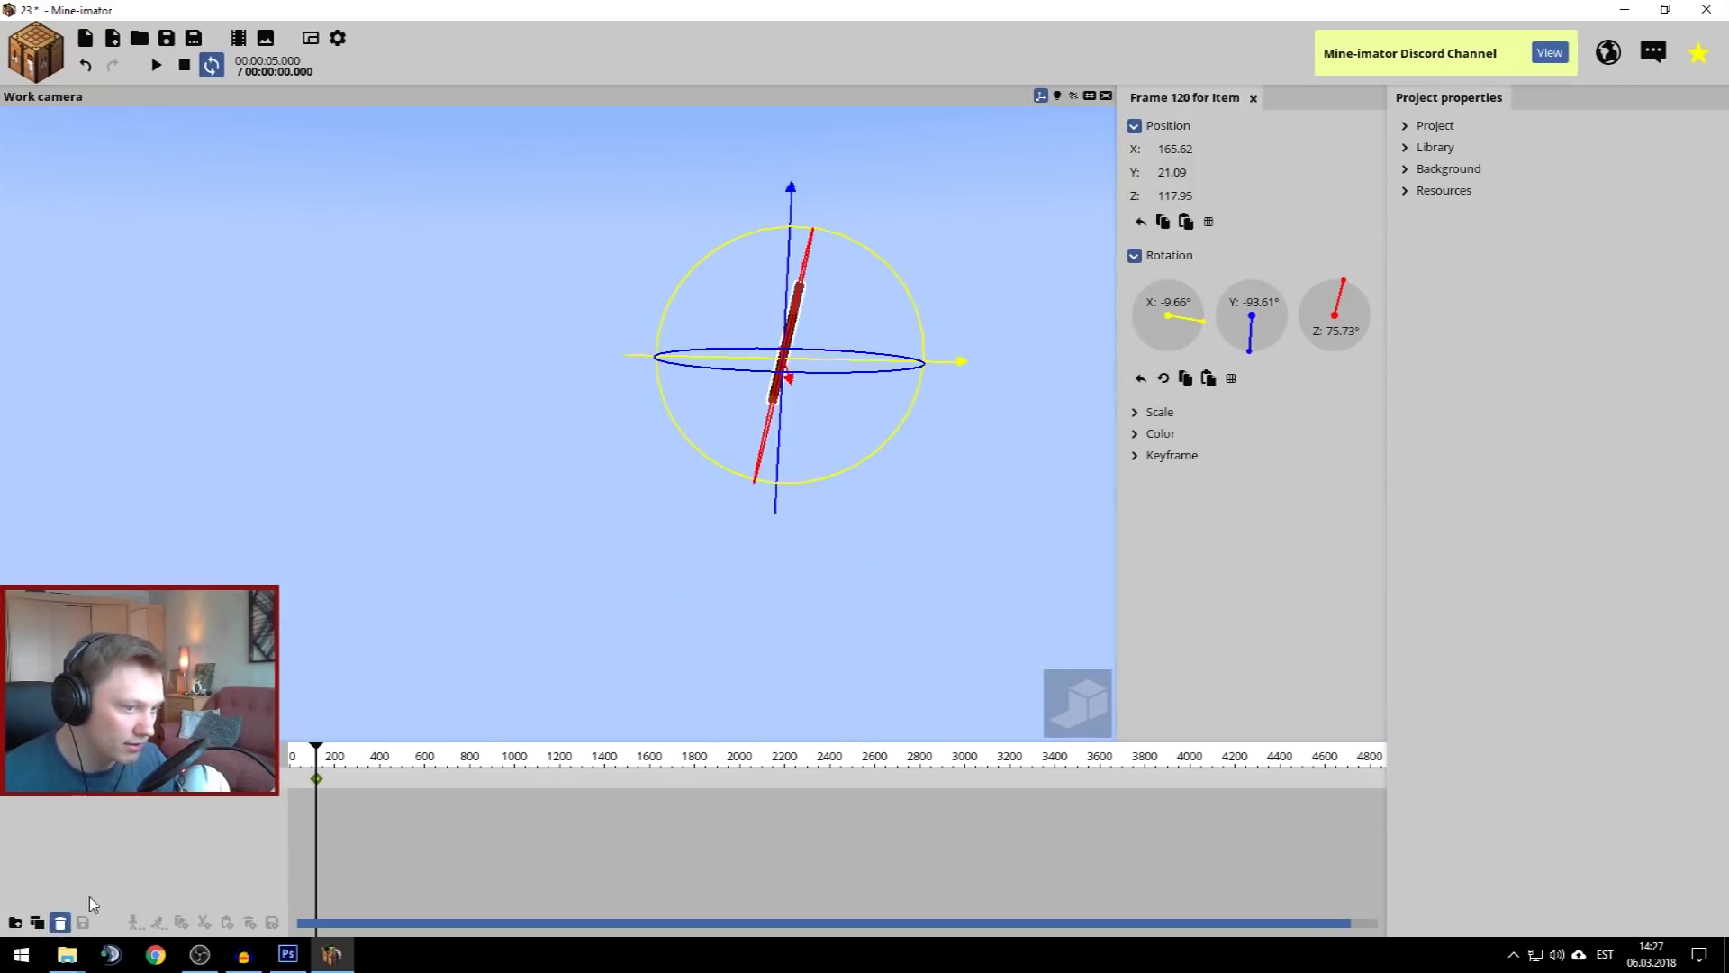
Create a Human character with the Steve variant and the last downloaded player skin in the skin list
left_click(36, 51)
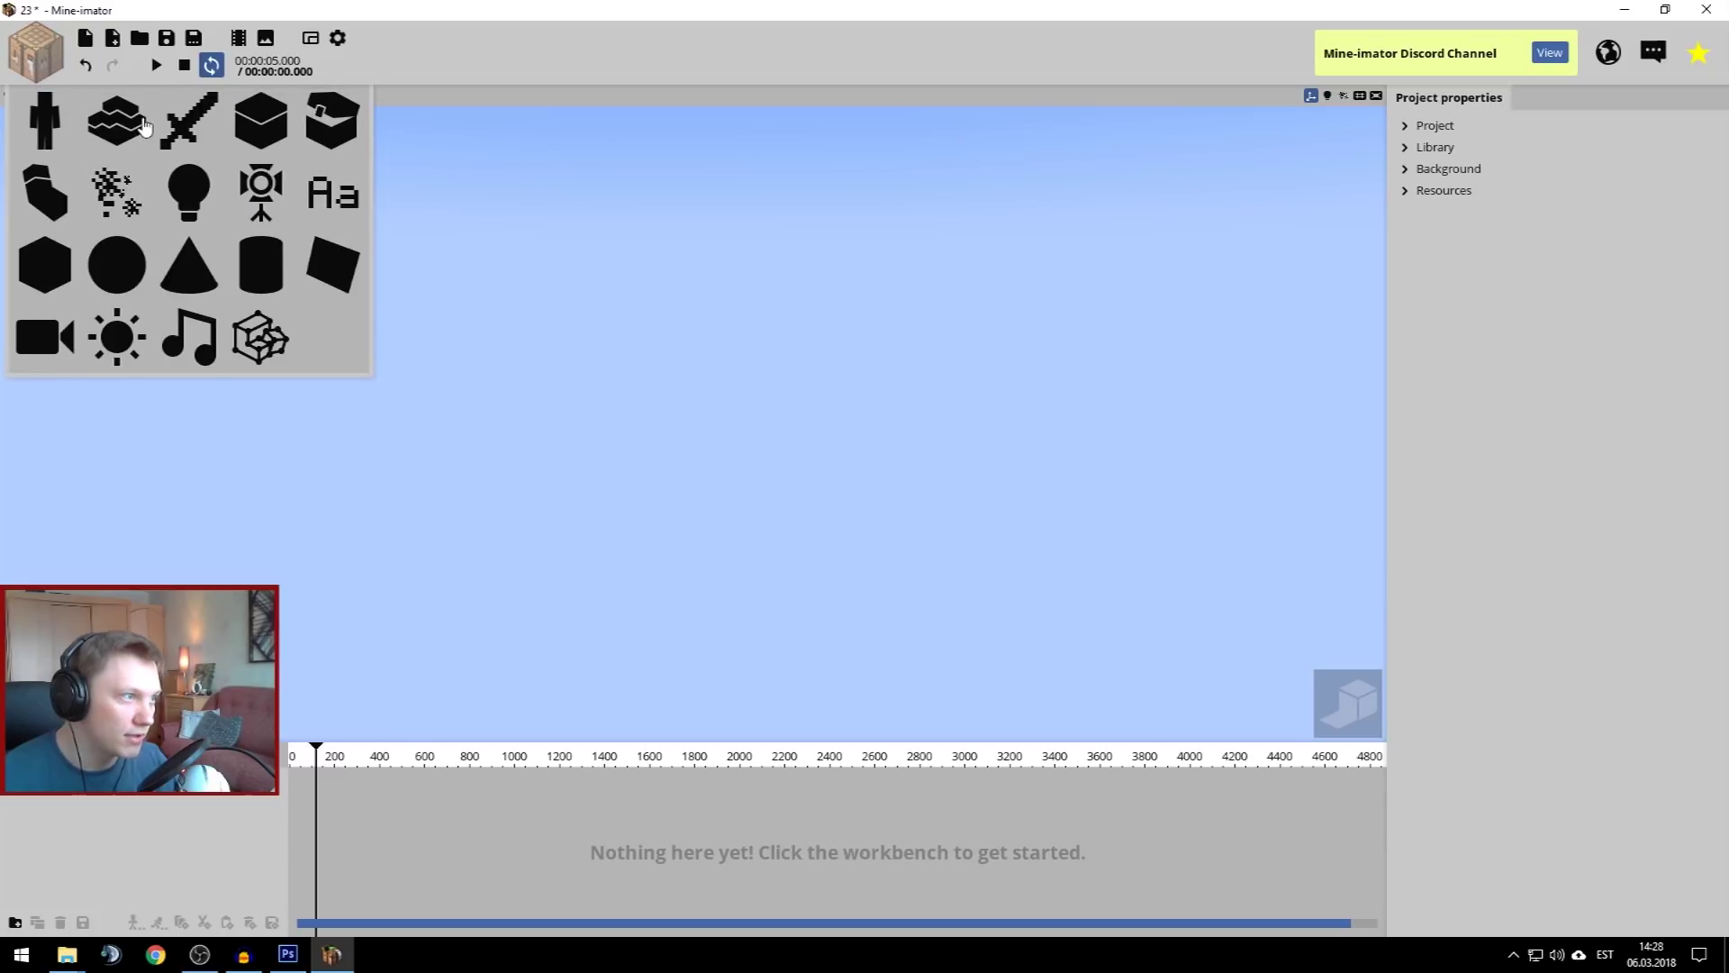
left_click(40, 118)
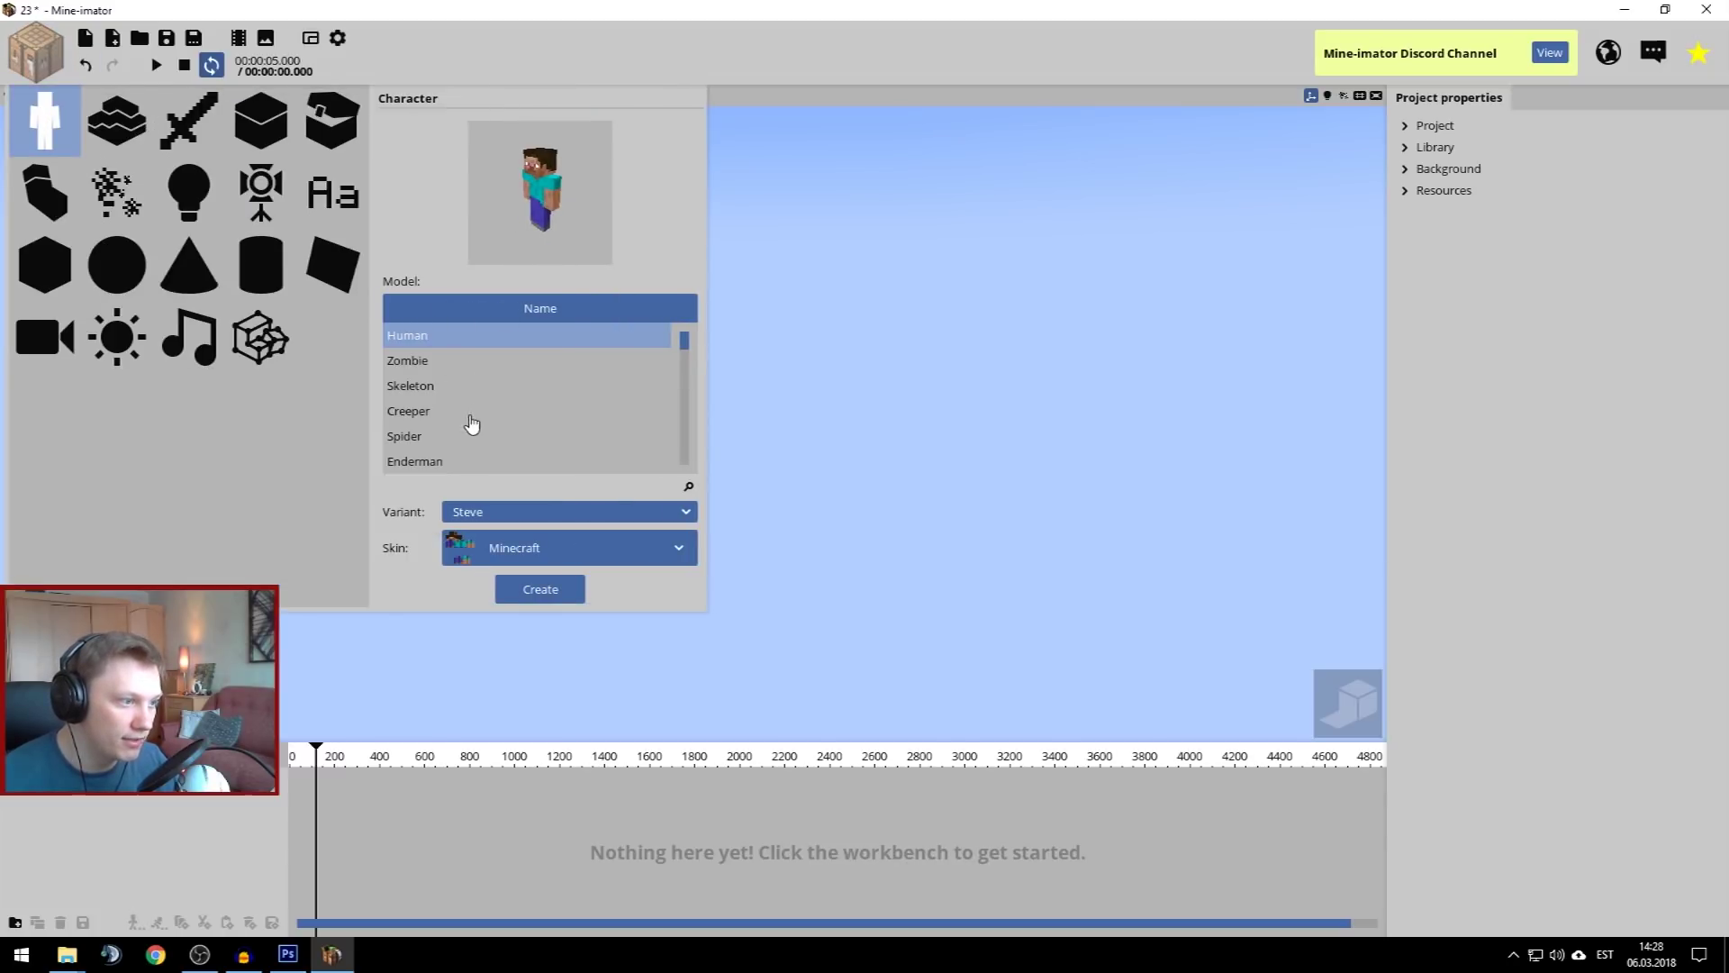
mouse_move(687, 340)
left_mouse_down()
mouse_move(686, 375)
mouse_move(685, 335)
left_mouse_up()
left_click(541, 562)
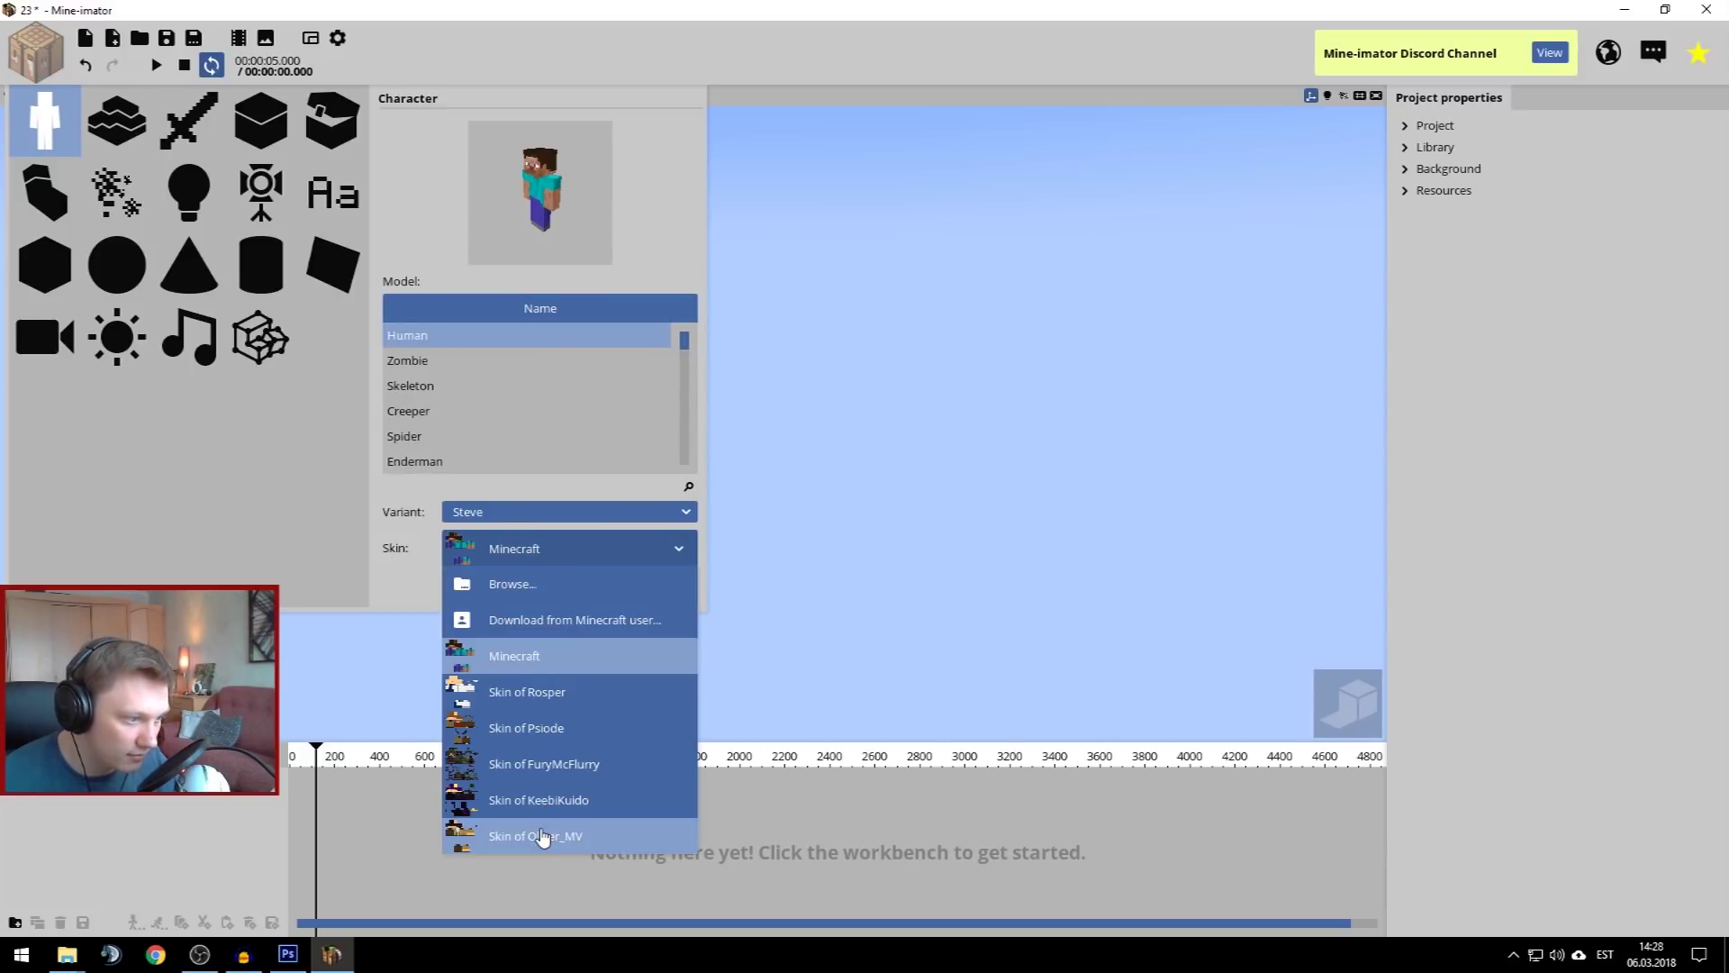
left_click(541, 834)
left_click(552, 592)
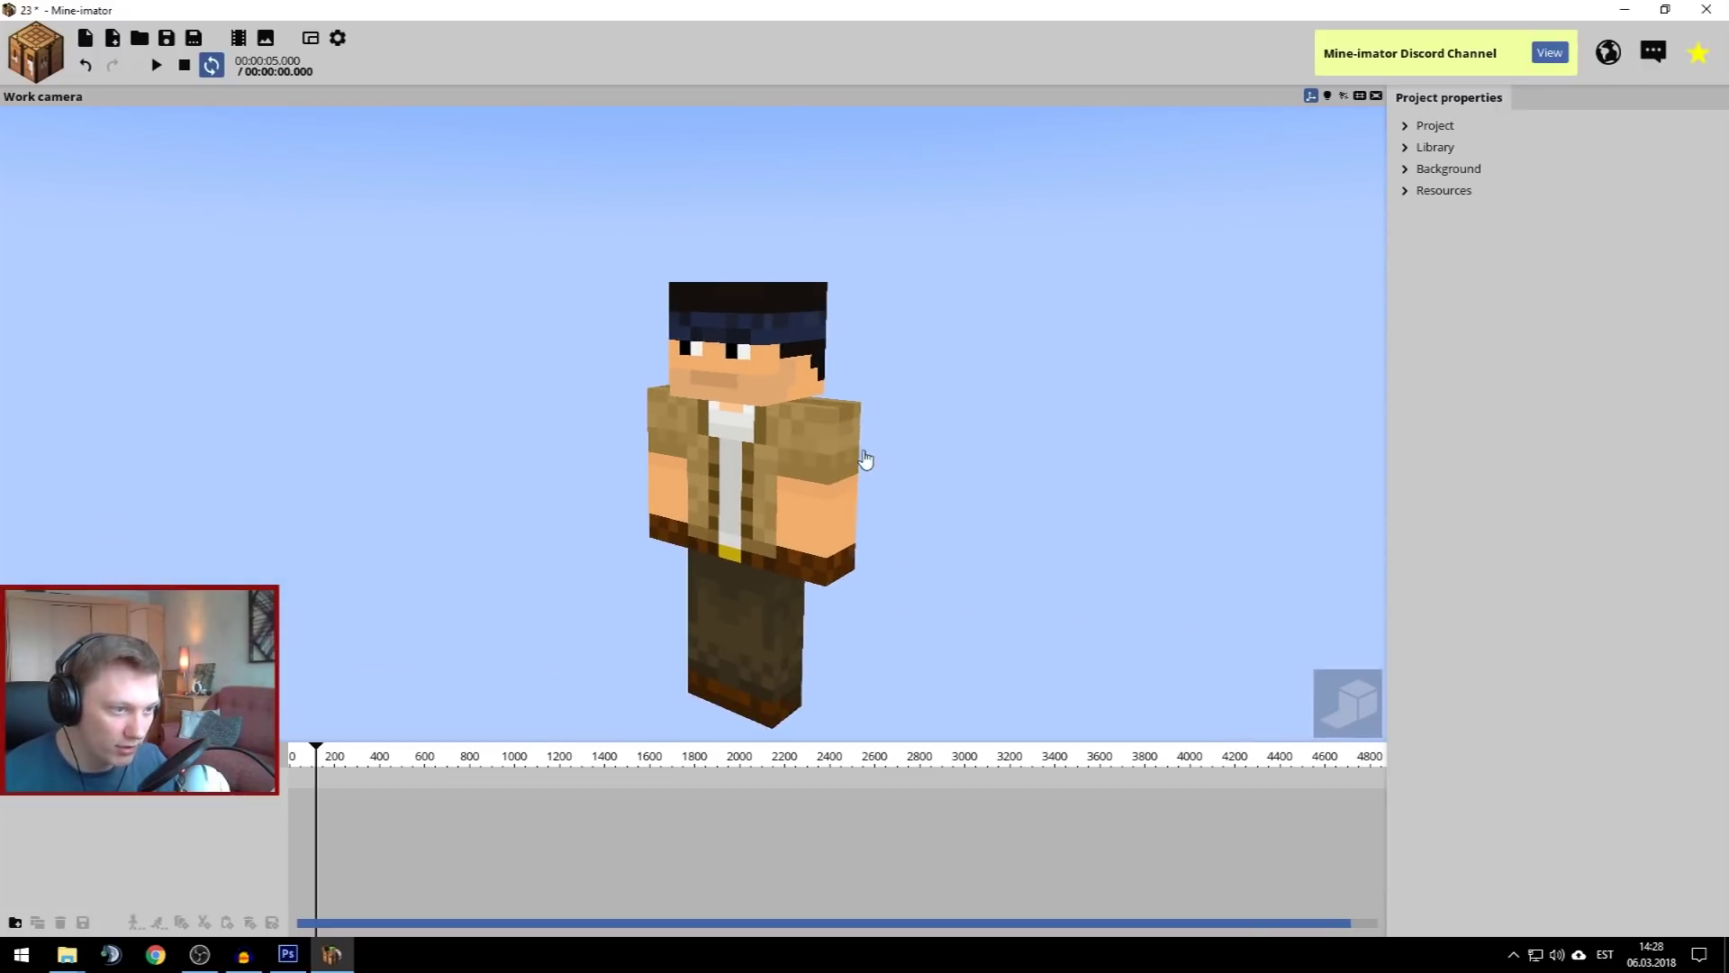
Turn the character's head and raise the right arm to about X -40.7°, Z -33.6° with a bend of about 81.5°
left_click(822, 541)
left_click(689, 509)
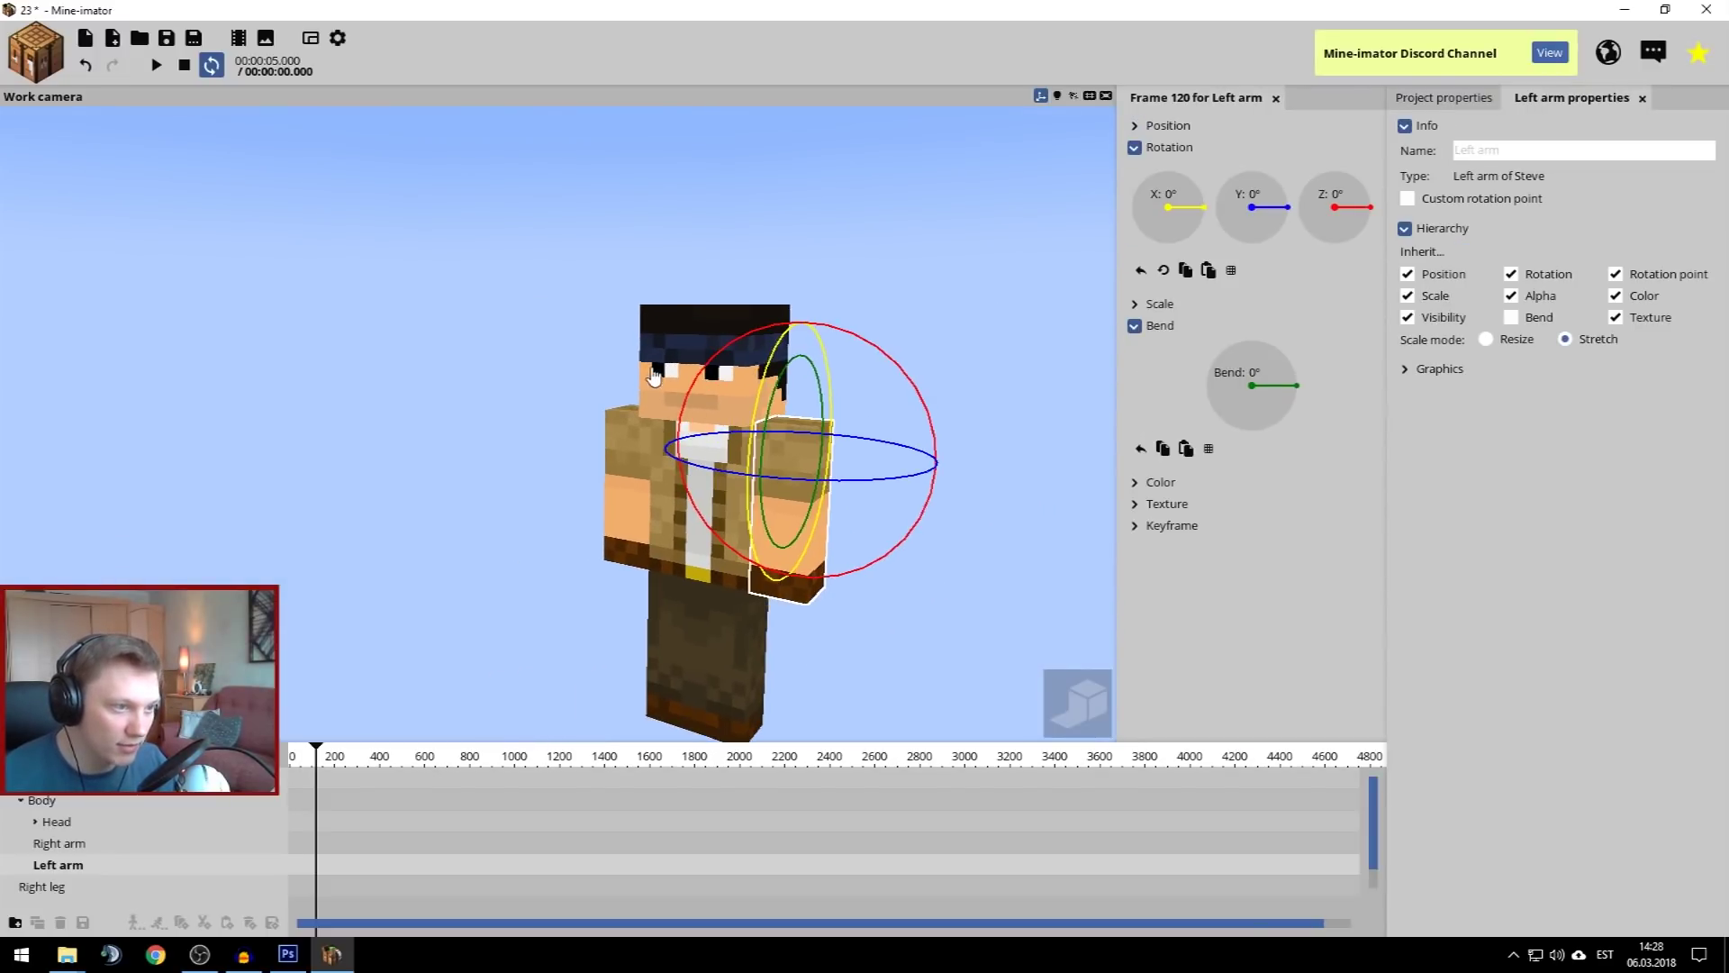
left_click(669, 385)
left_click_drag(672, 453, 667, 401)
left_click(629, 487)
left_click_drag(628, 487, 679, 443)
left_click_drag(599, 367, 644, 351)
Rotate the left arm outward to about Z 15.3° and lean the body to about X -2.3°
left_click(811, 487)
left_click_drag(937, 523, 948, 464)
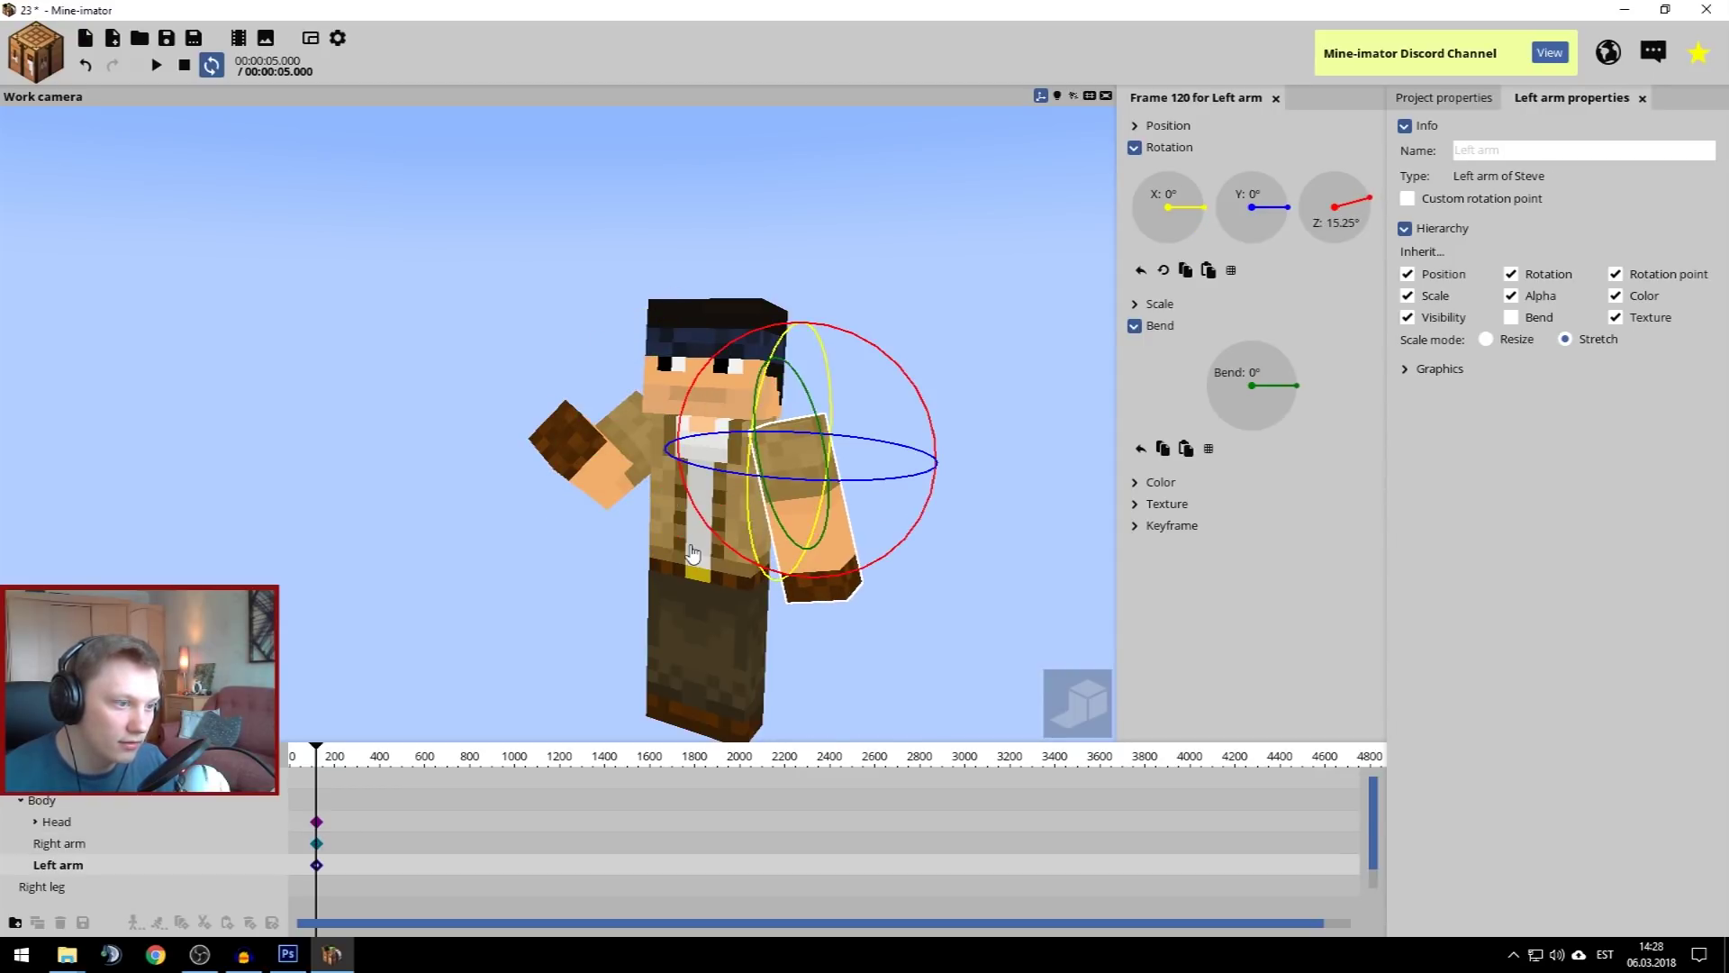
left_click(692, 551)
left_click_drag(692, 551, 670, 482)
scroll(578, 592, "up", 4)
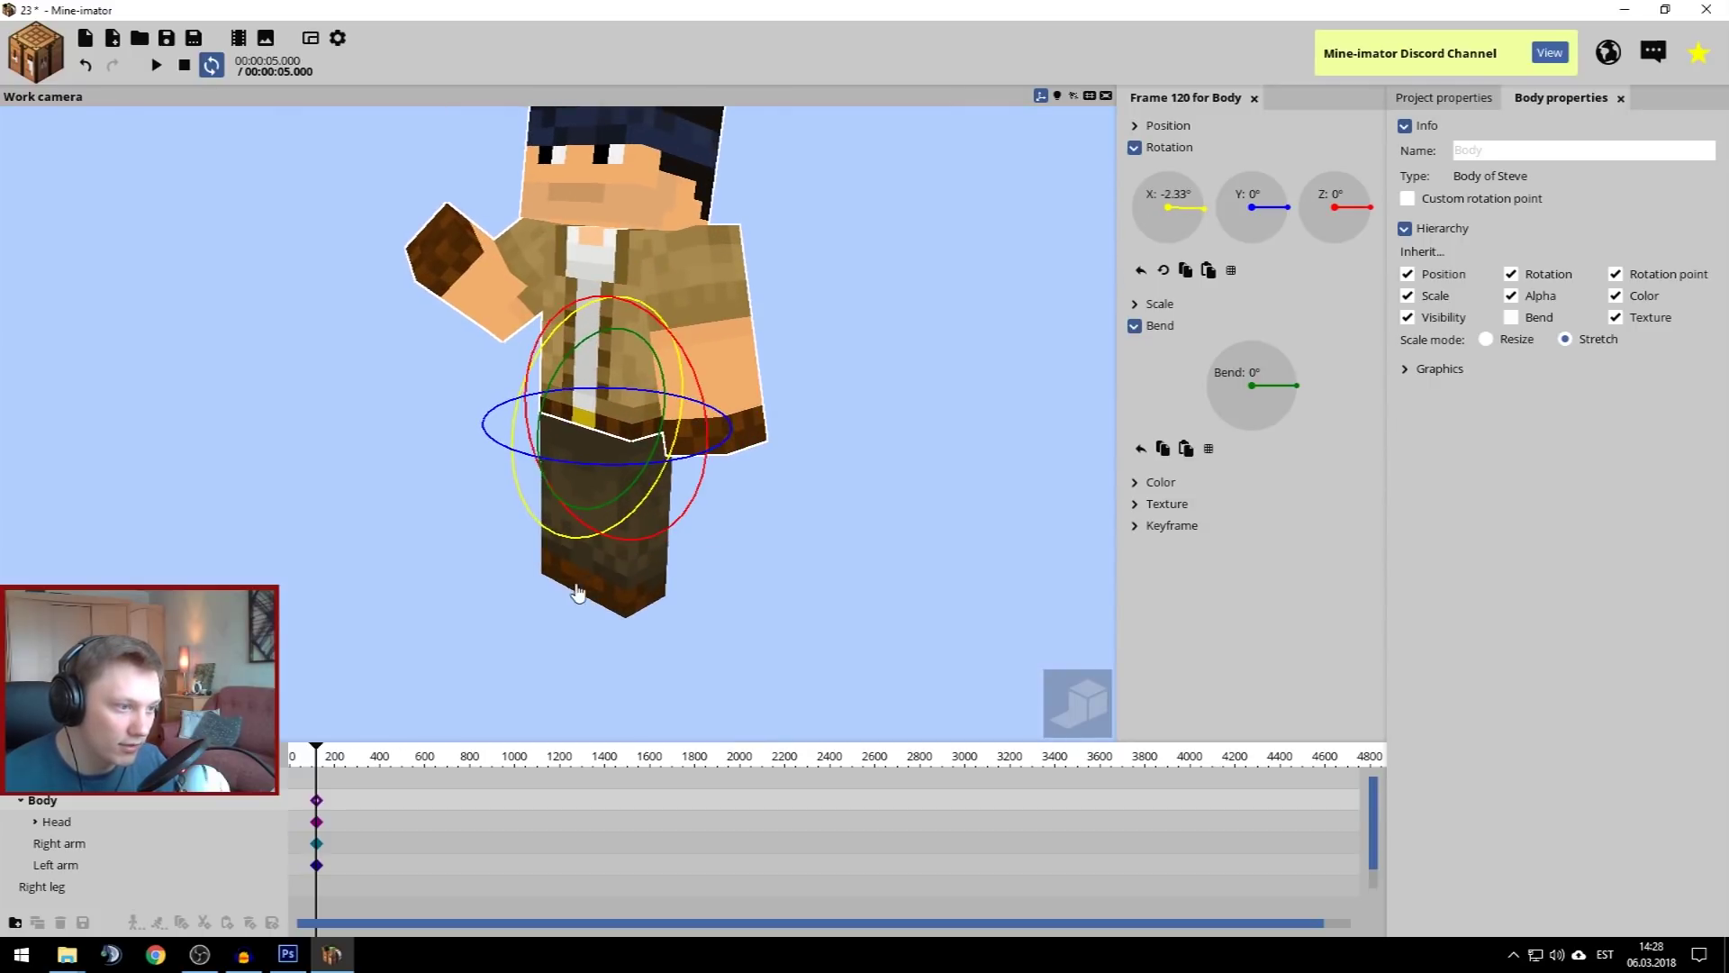
Rotate the character's right leg forward into a running stride
left_click(578, 592)
left_click(606, 482)
left_click(667, 543)
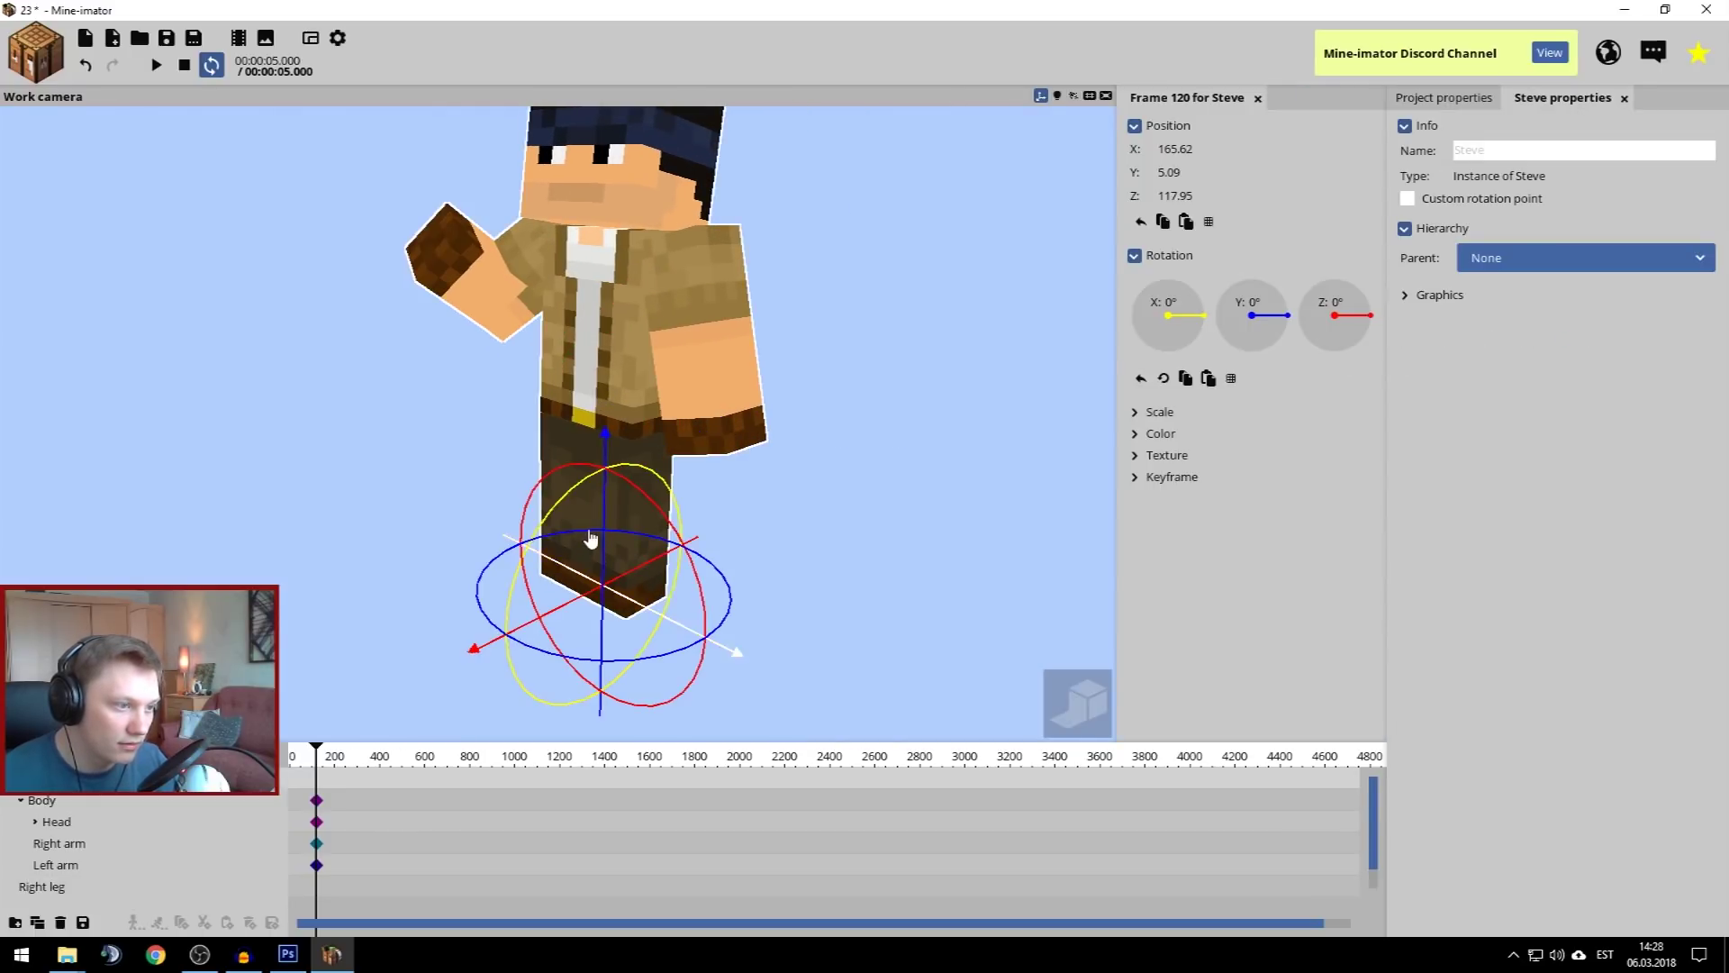
left_click(581, 504)
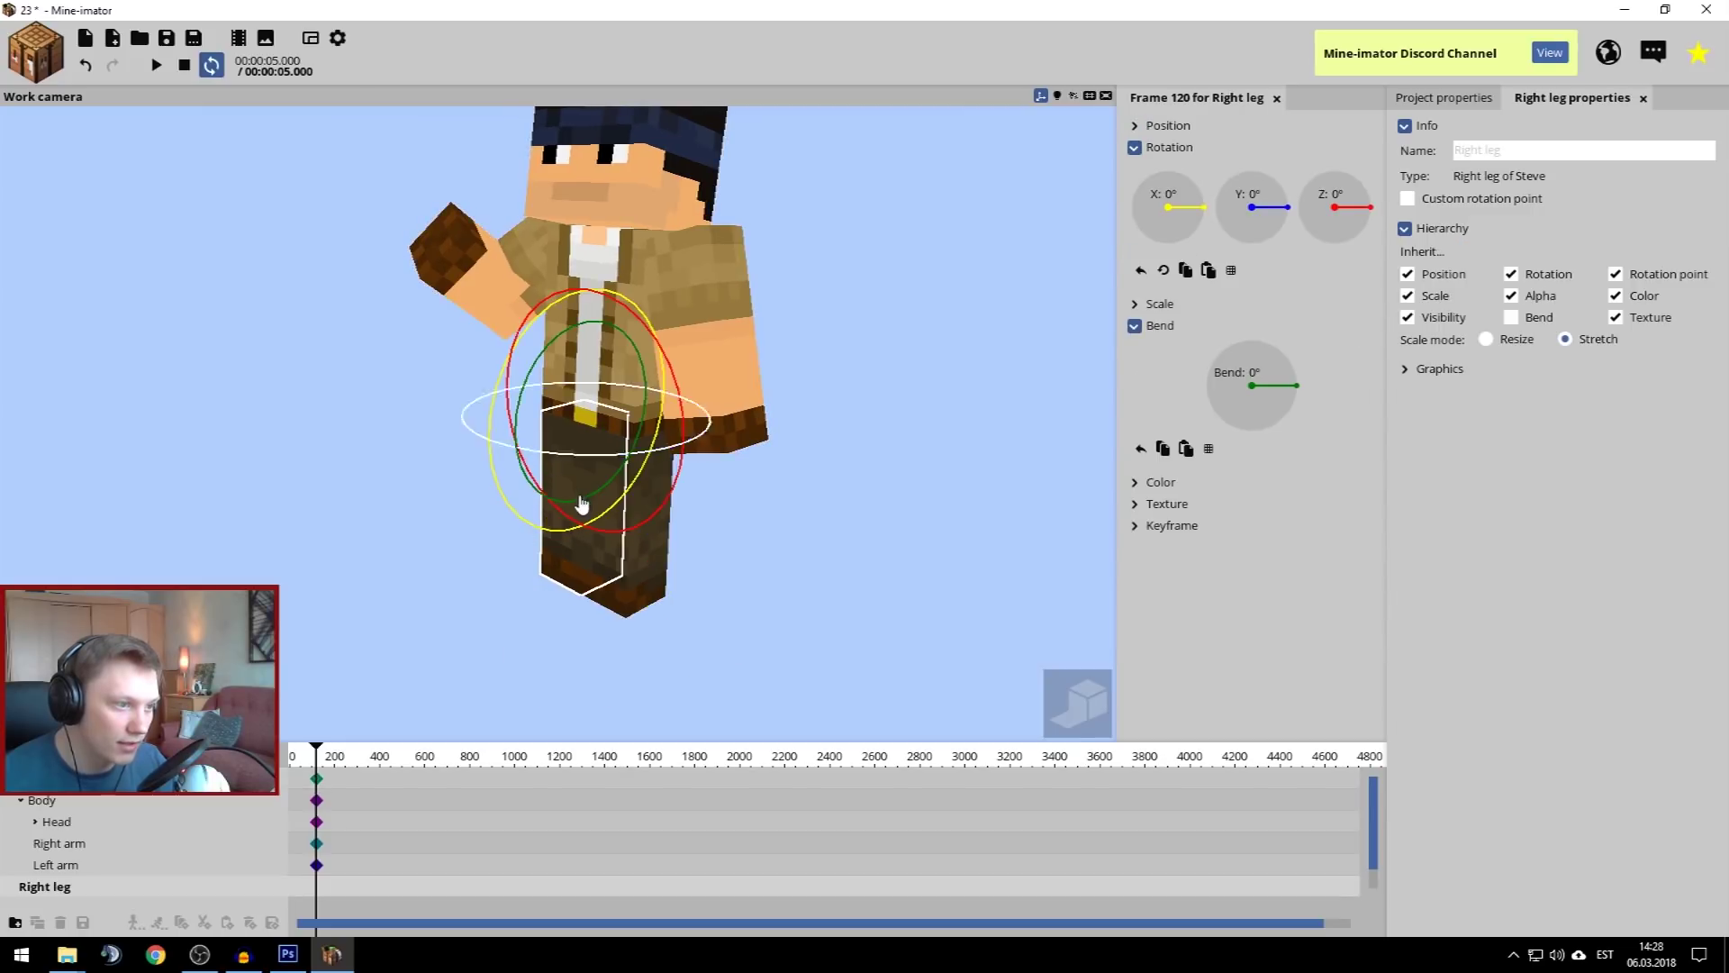
left_click_drag(527, 487, 603, 303)
Bend the character's left leg about 31° and swing it backward to complete the stride
left_click(643, 560)
left_click_drag(598, 513, 654, 529)
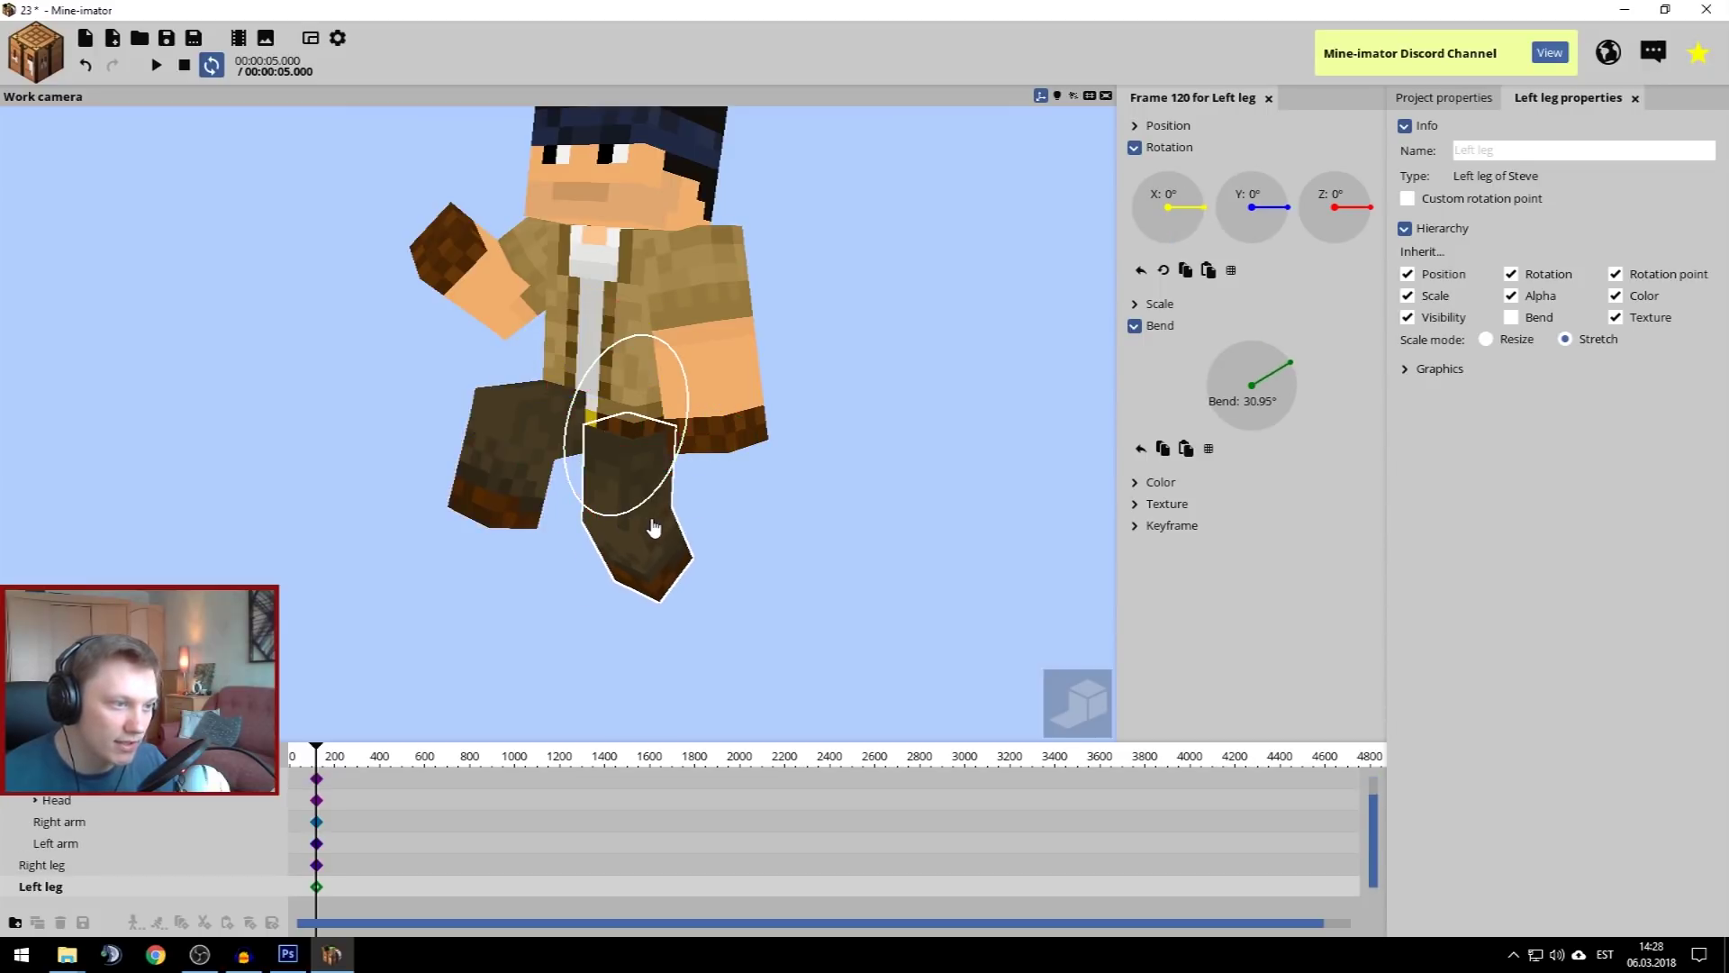
mouse_move(553, 445)
left_mouse_down()
mouse_move(559, 468)
mouse_move(540, 459)
left_mouse_up()
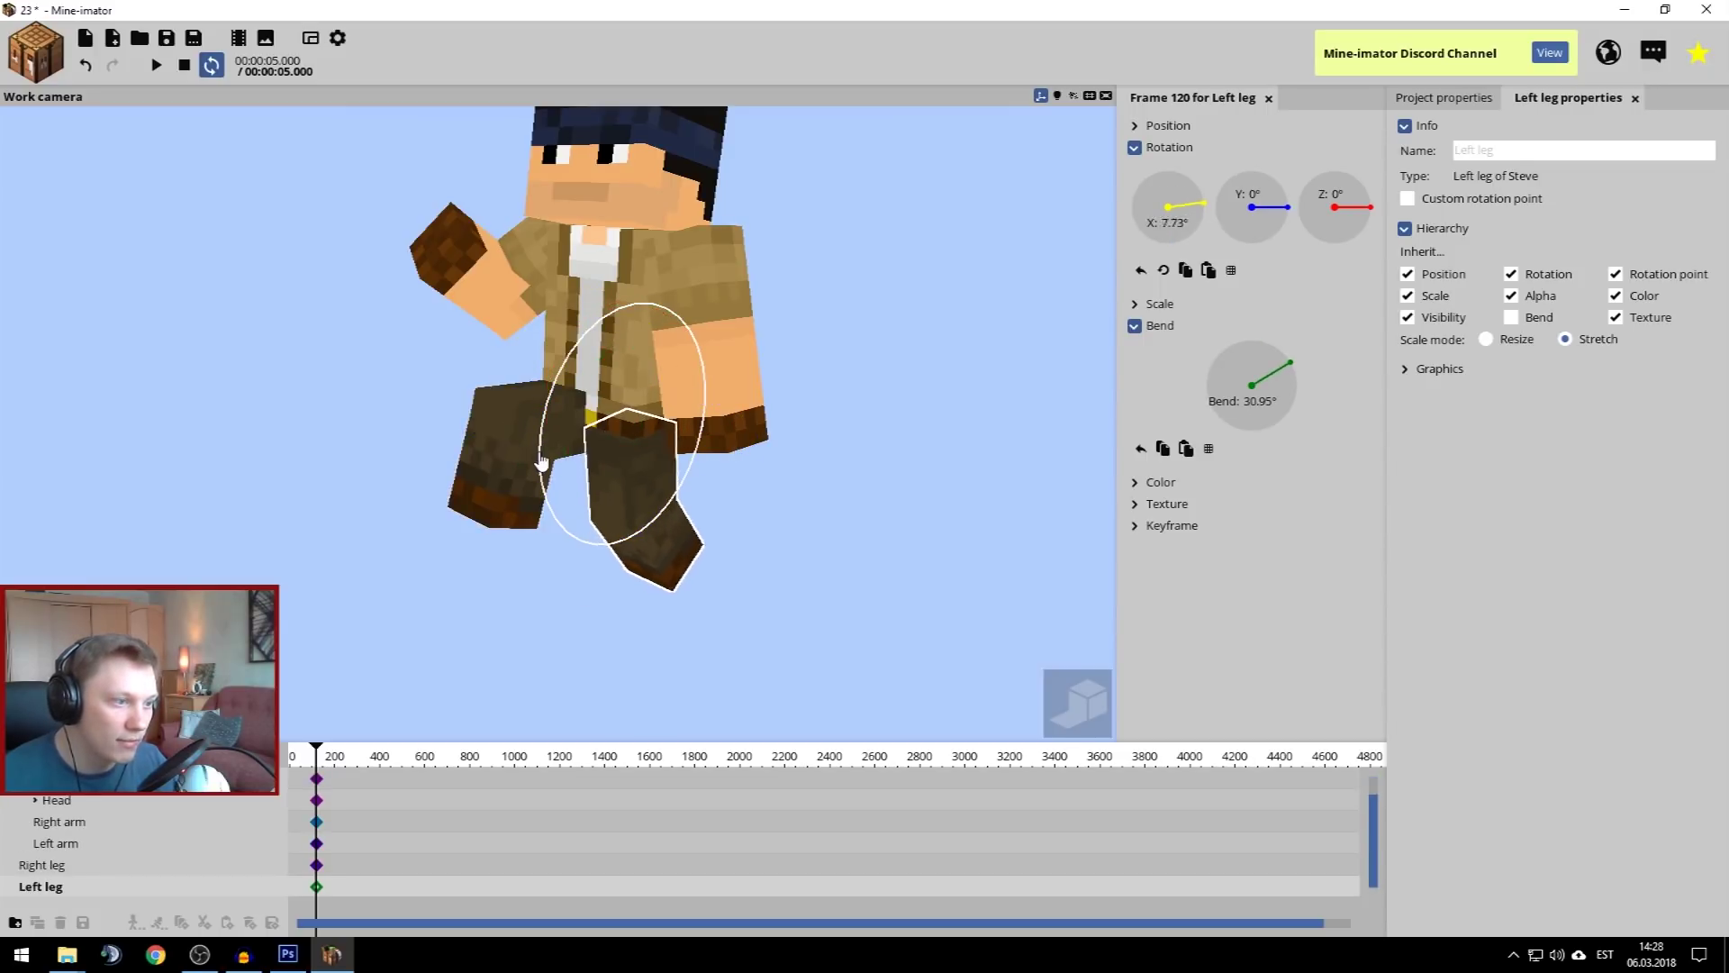
Set the left arm to about Z 31° with a 49.5° bend and reduce the right arm's bend to about 42°
left_click(711, 428)
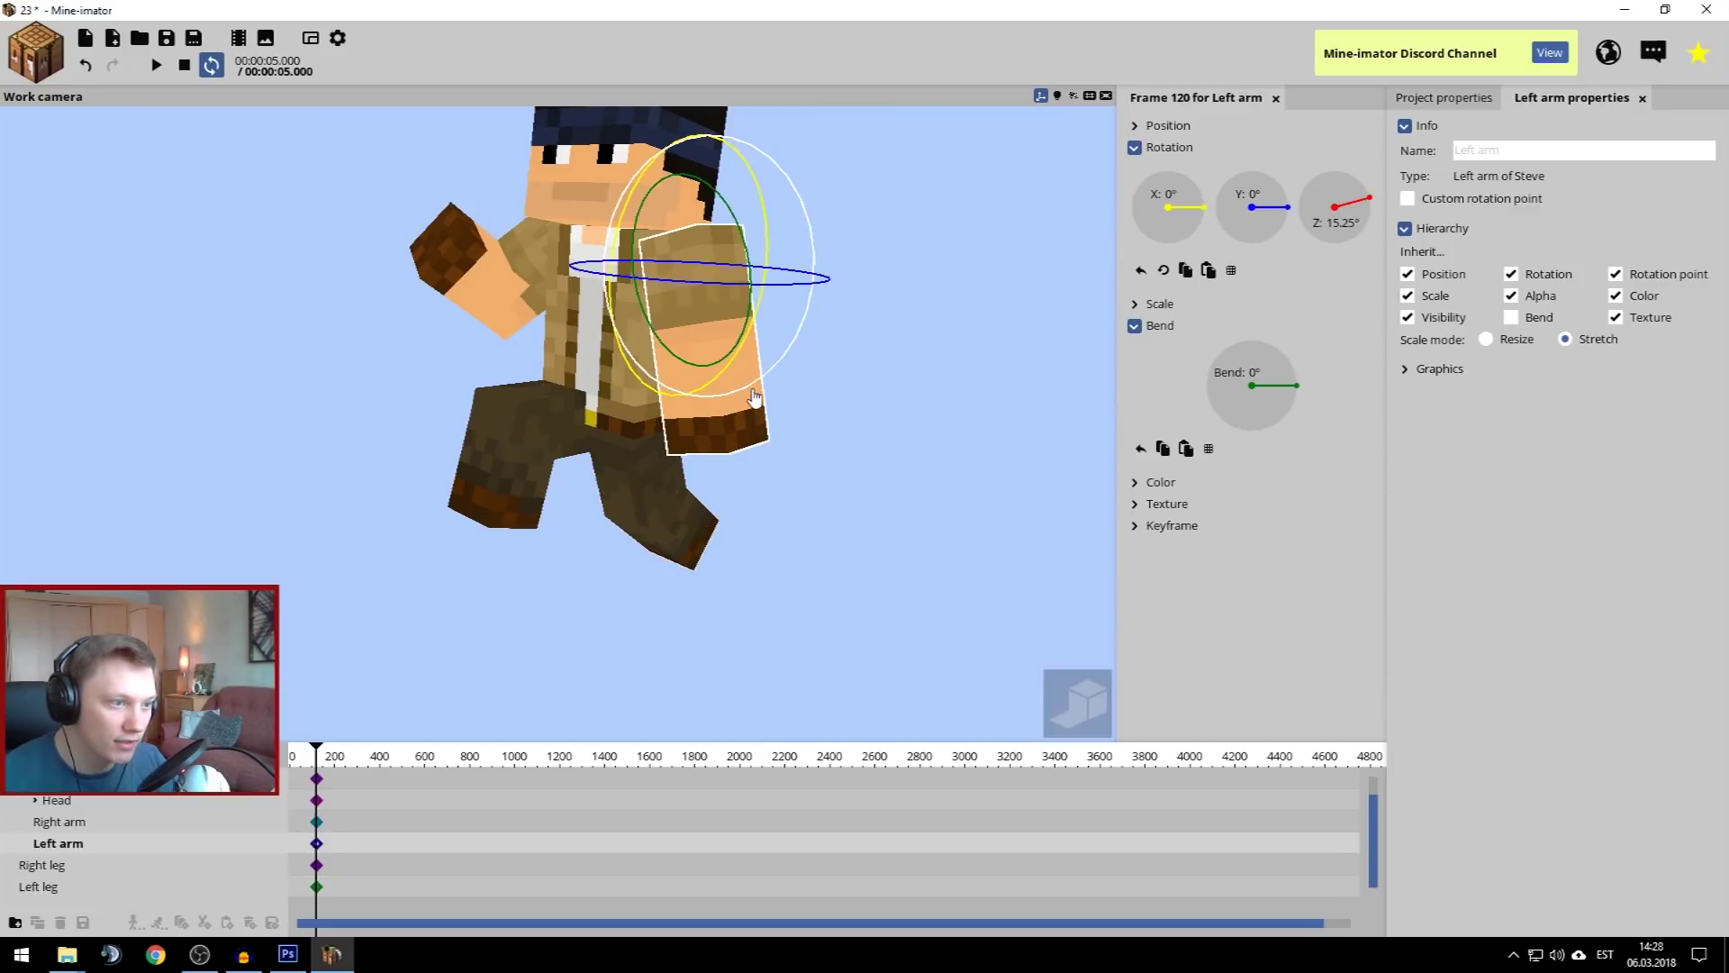
left_click_drag(761, 383, 618, 290)
left_click(481, 287)
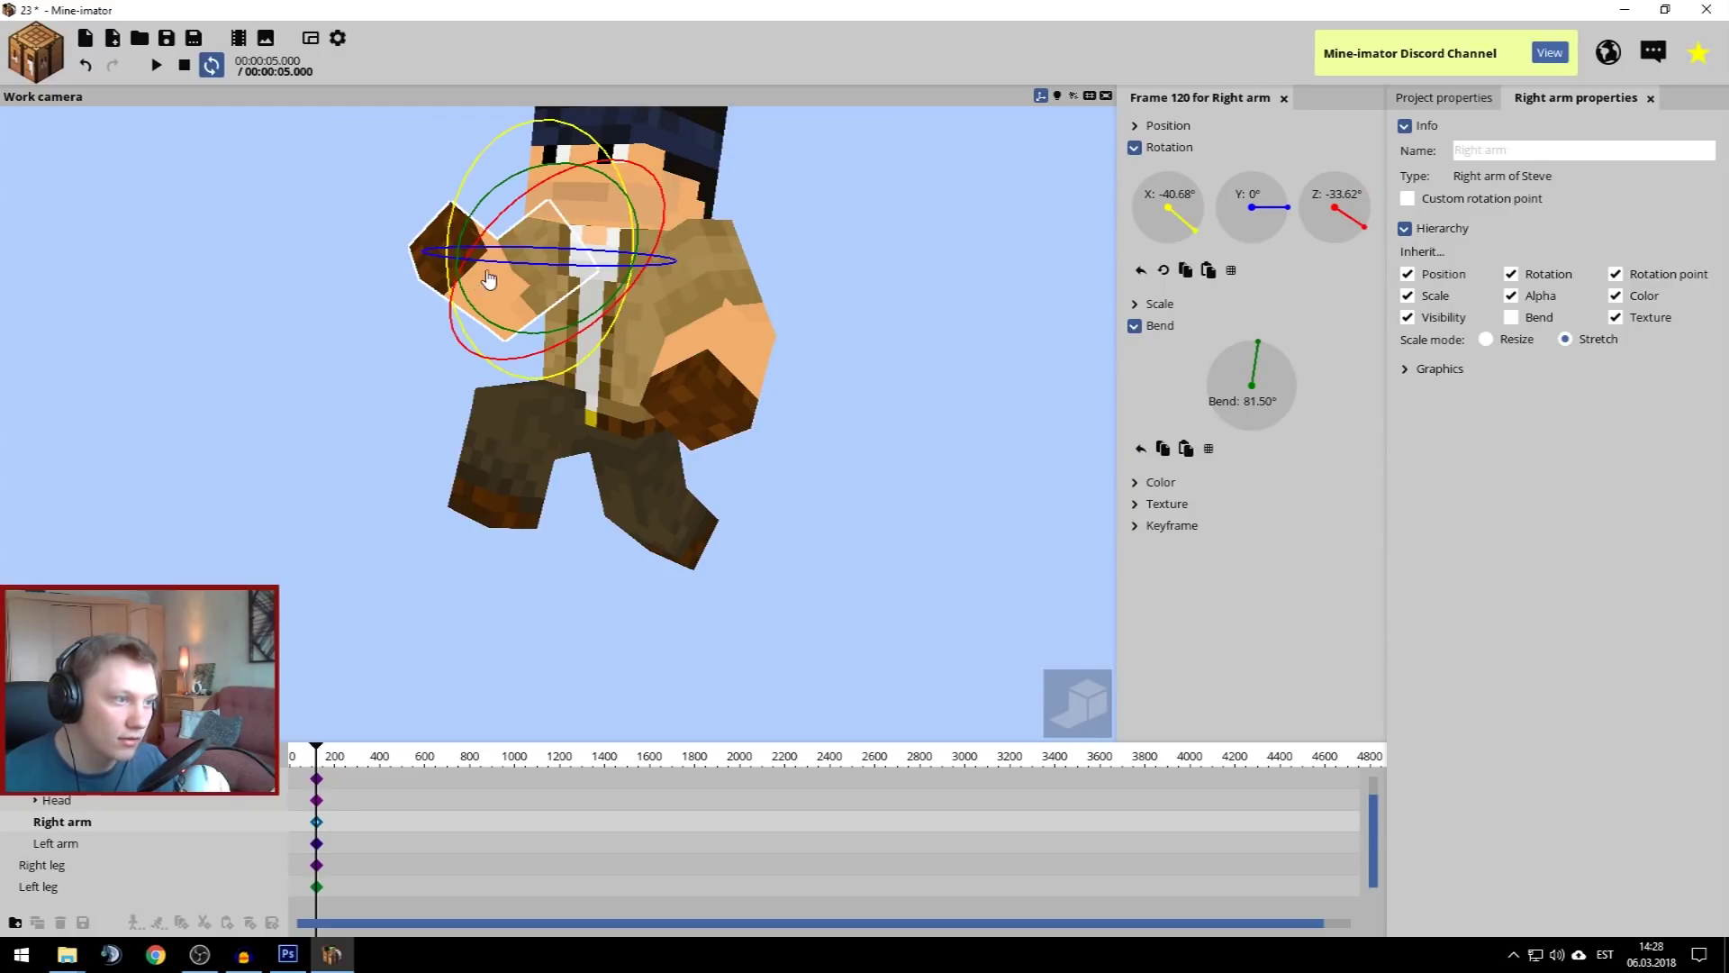
left_click_drag(477, 281, 400, 247)
right_click(731, 365)
key("w")
key("s")
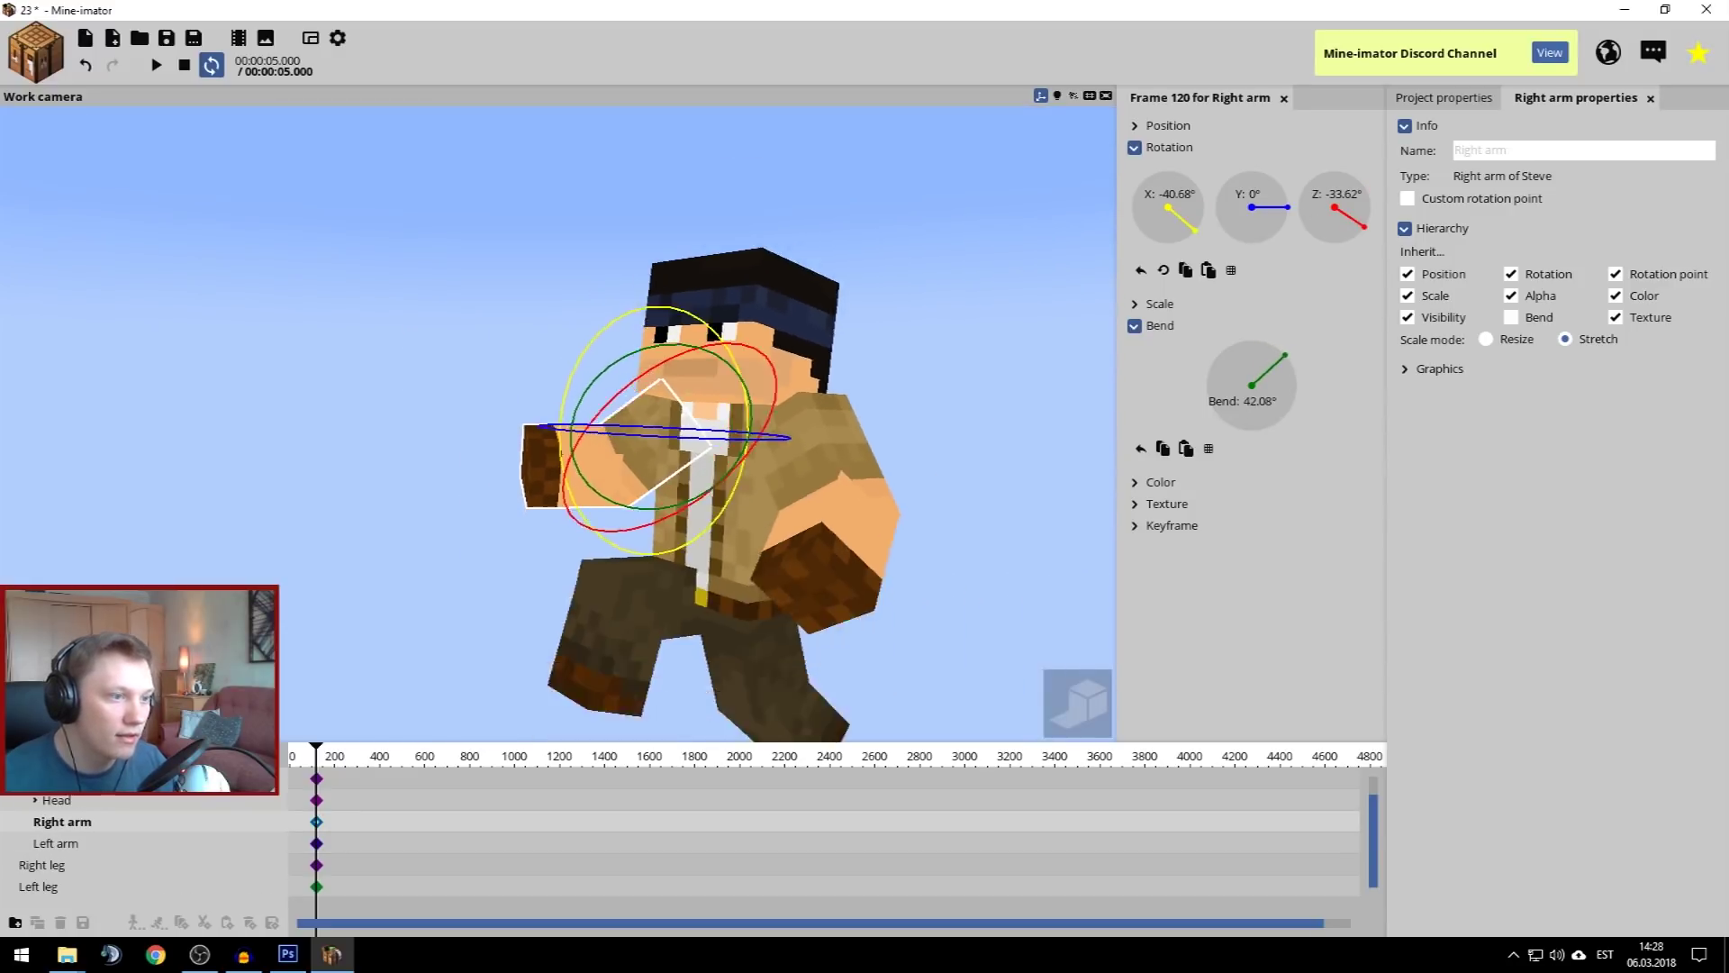
Swing the left arm backward to about X 48.1° and Z 18.9° to match the running pose
left_click(833, 485)
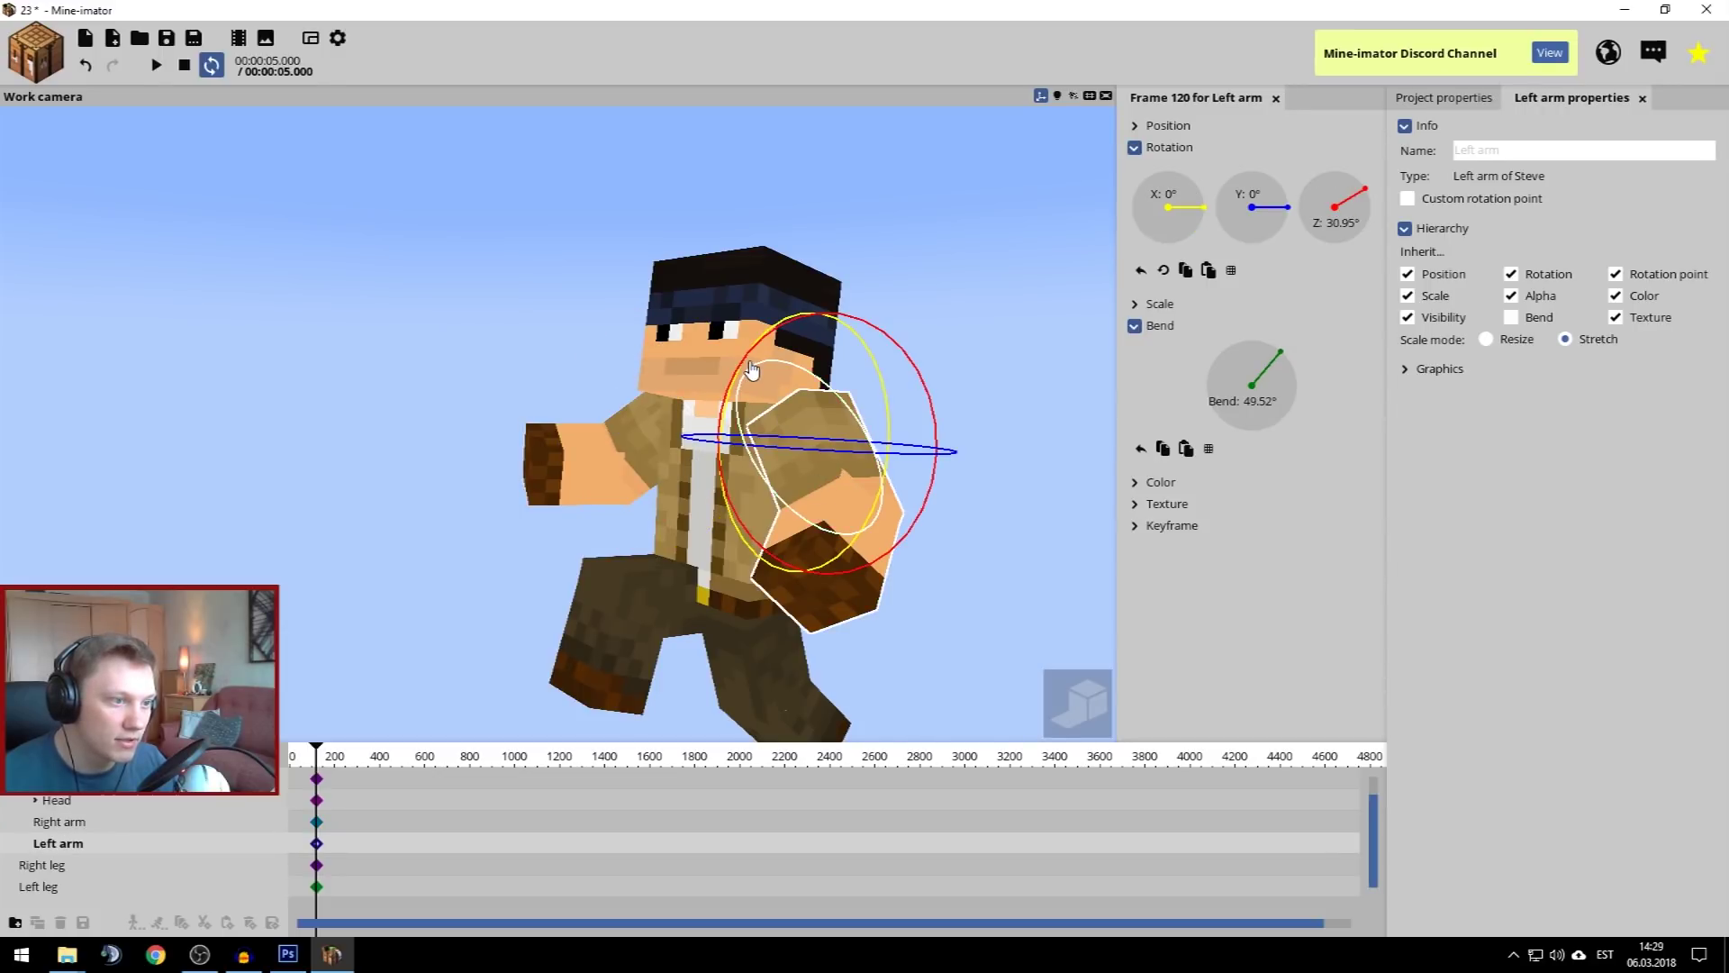
left_click_drag(783, 326, 782, 389)
scroll(712, 477, "down", 3)
scroll(713, 477, "up", 4)
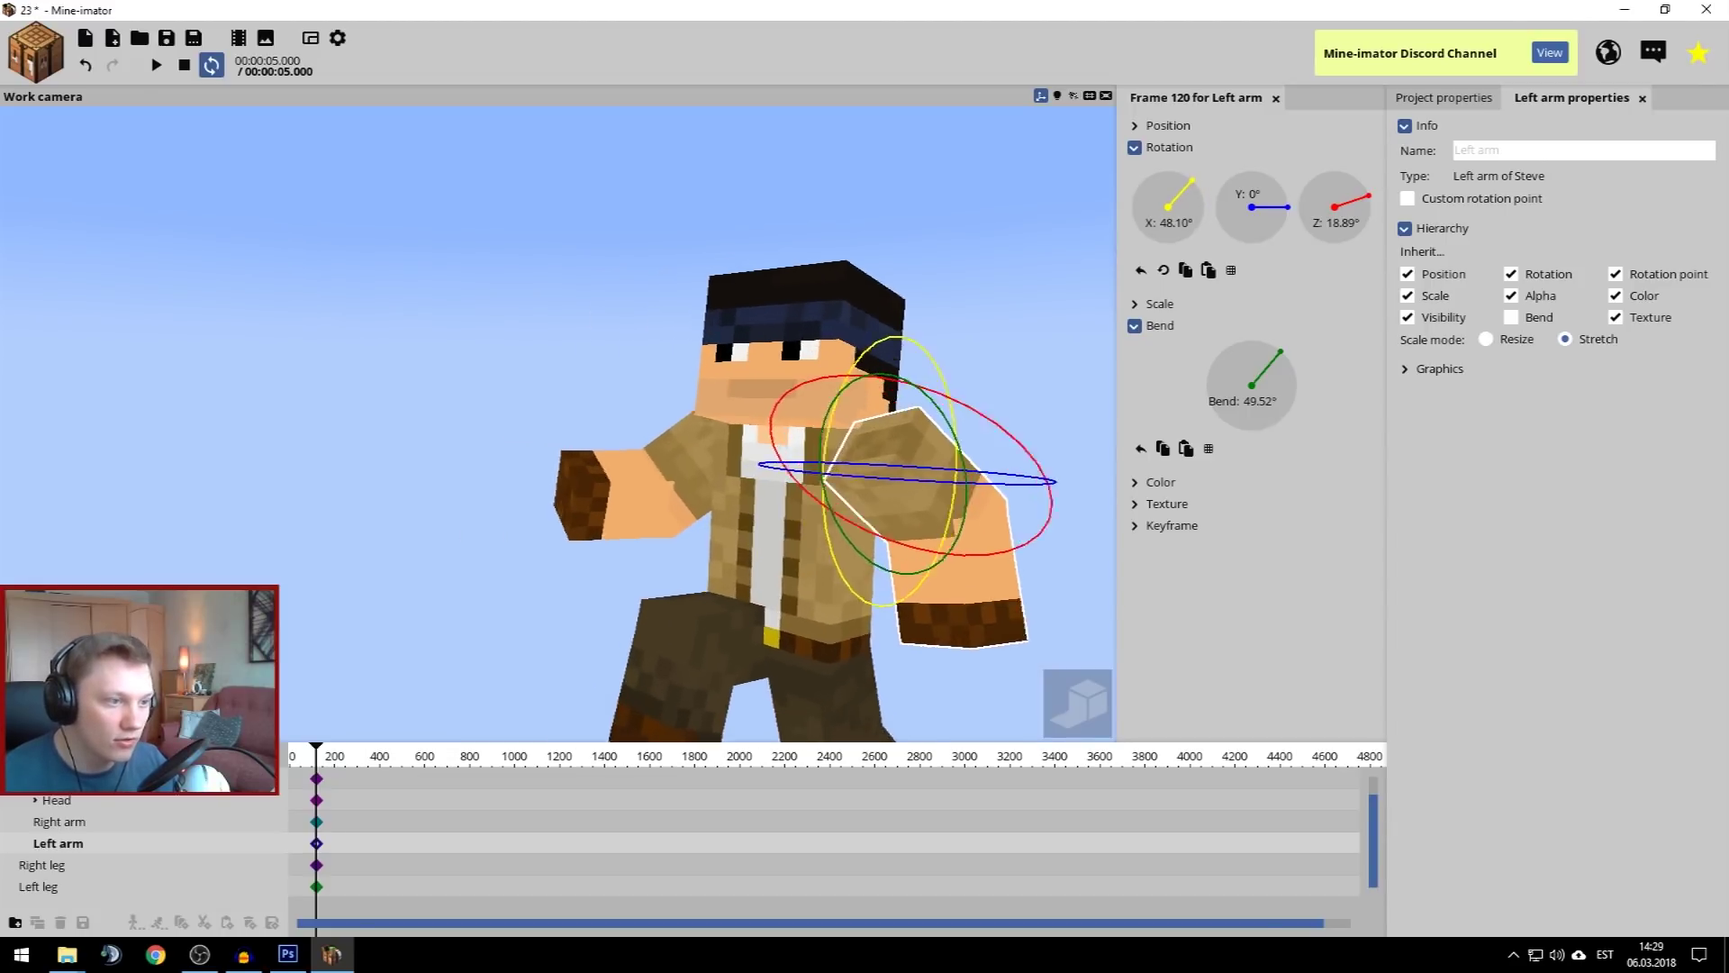
left_click_drag(713, 482, 724, 520)
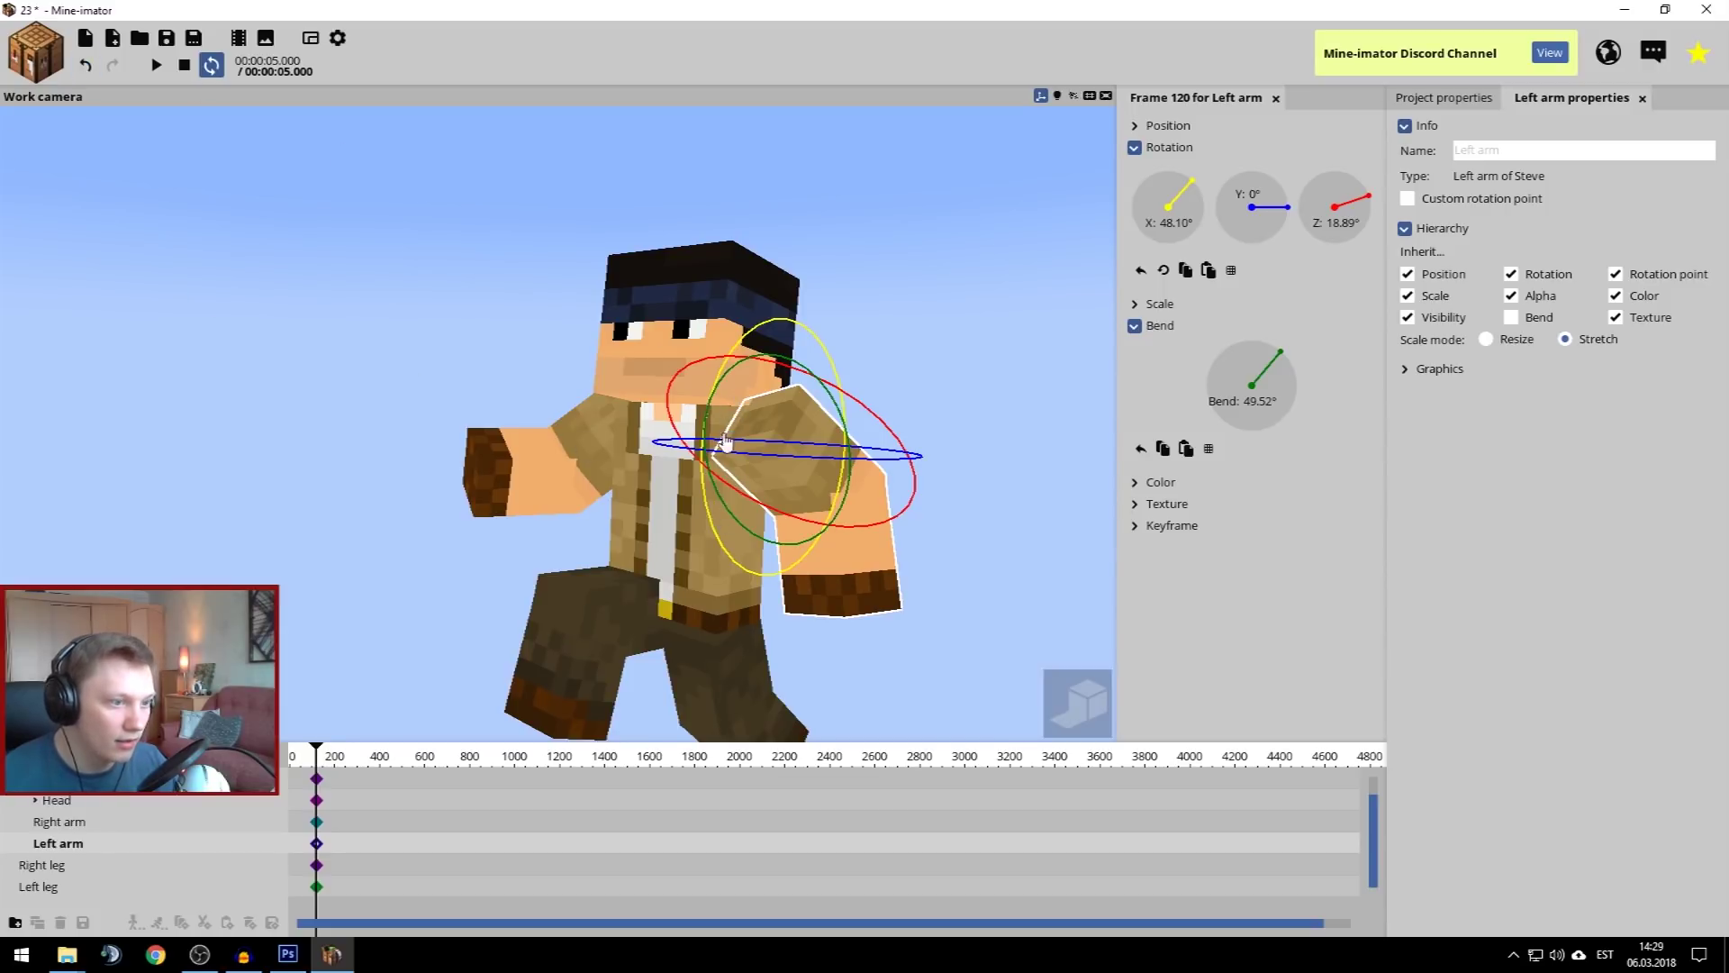
Add a Parrot character in the Green variant with the default Minecraft skin to the scene
scroll(726, 441, "up", 5)
scroll(726, 441, "down", 6)
left_click(36, 53)
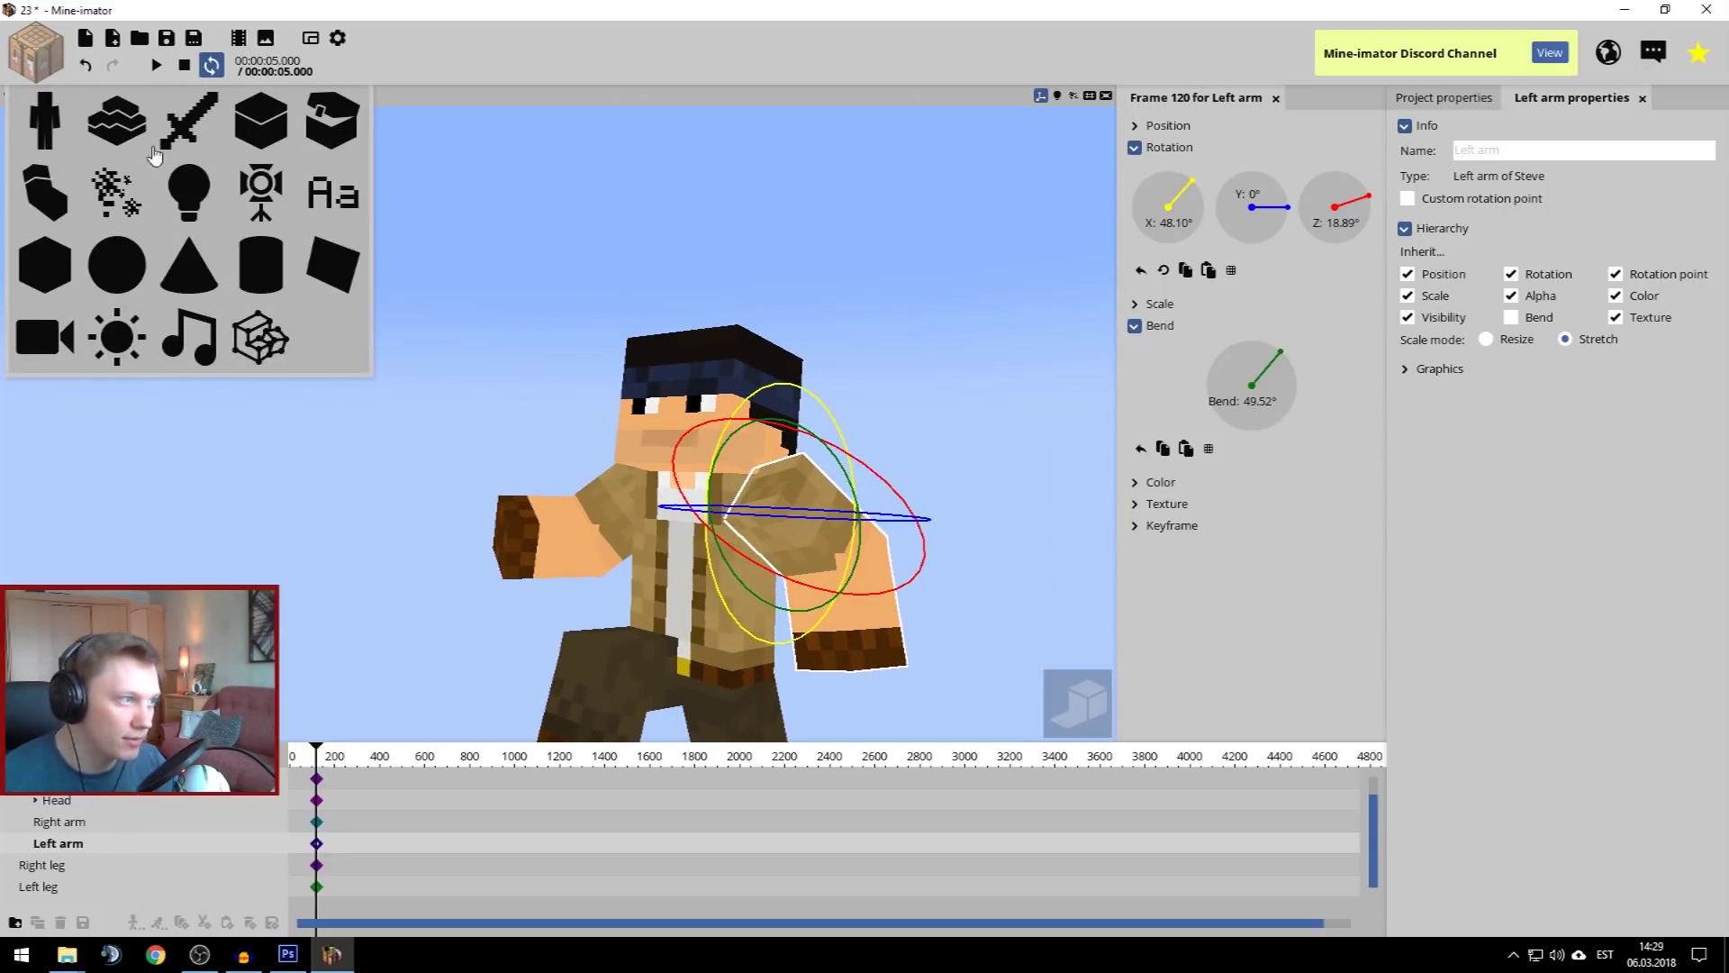
left_click(63, 117)
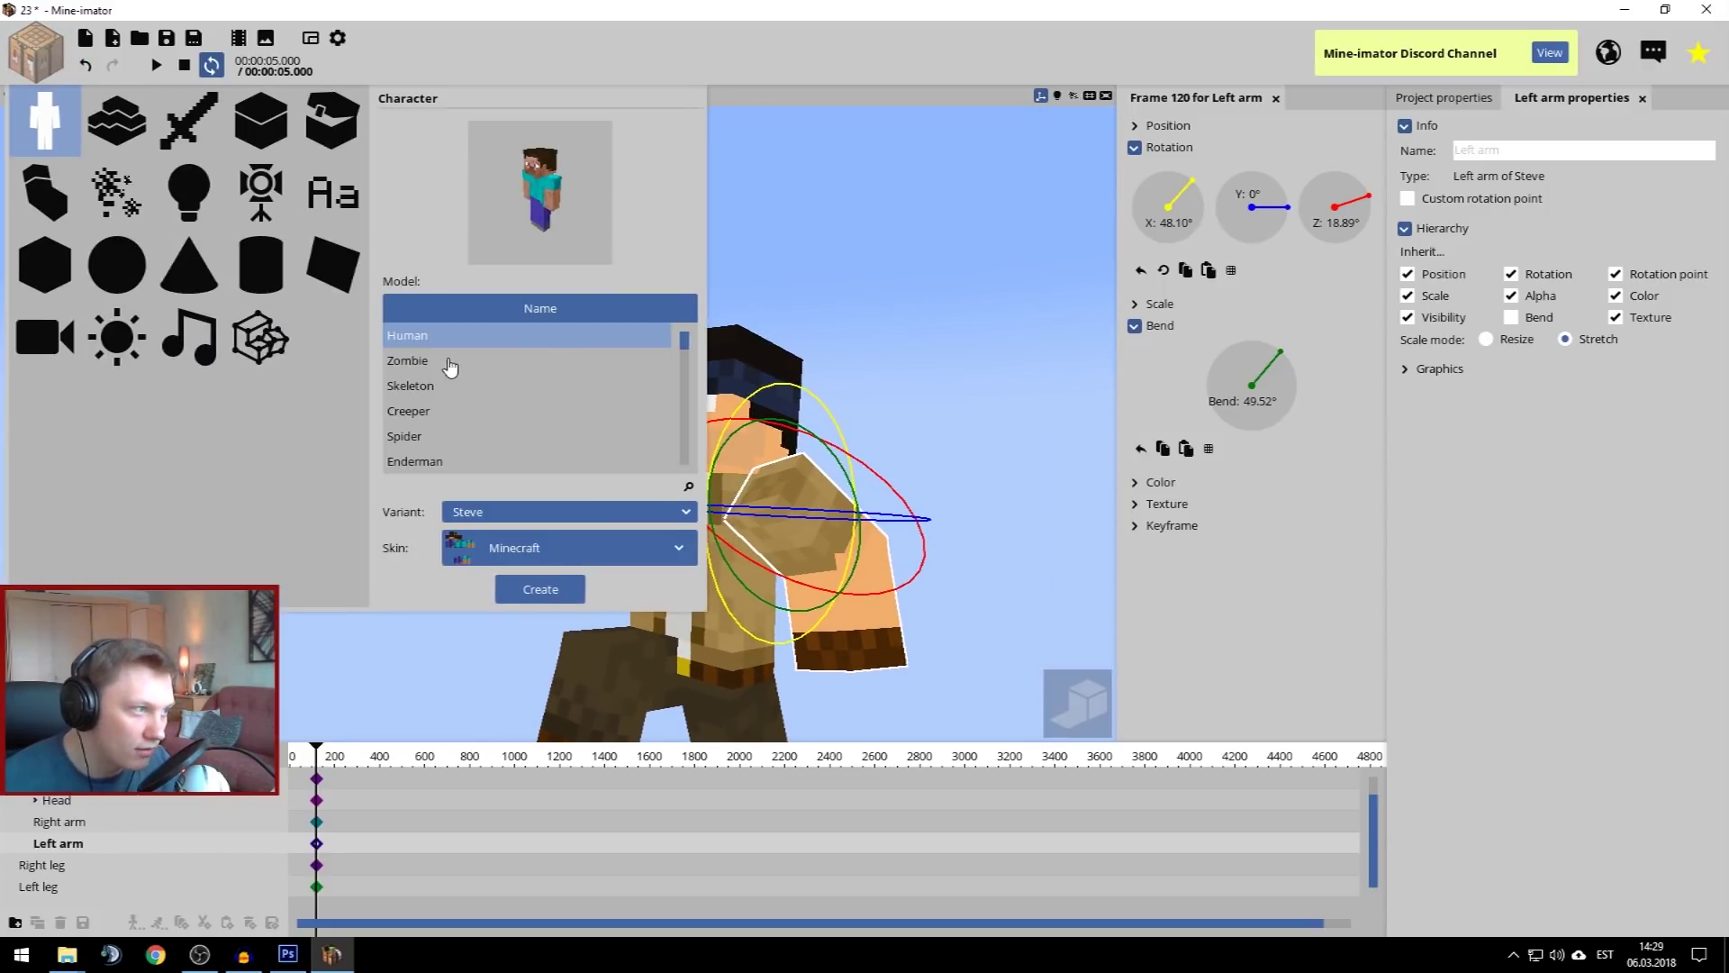
left_click(502, 424)
scroll(501, 455, "down", 4)
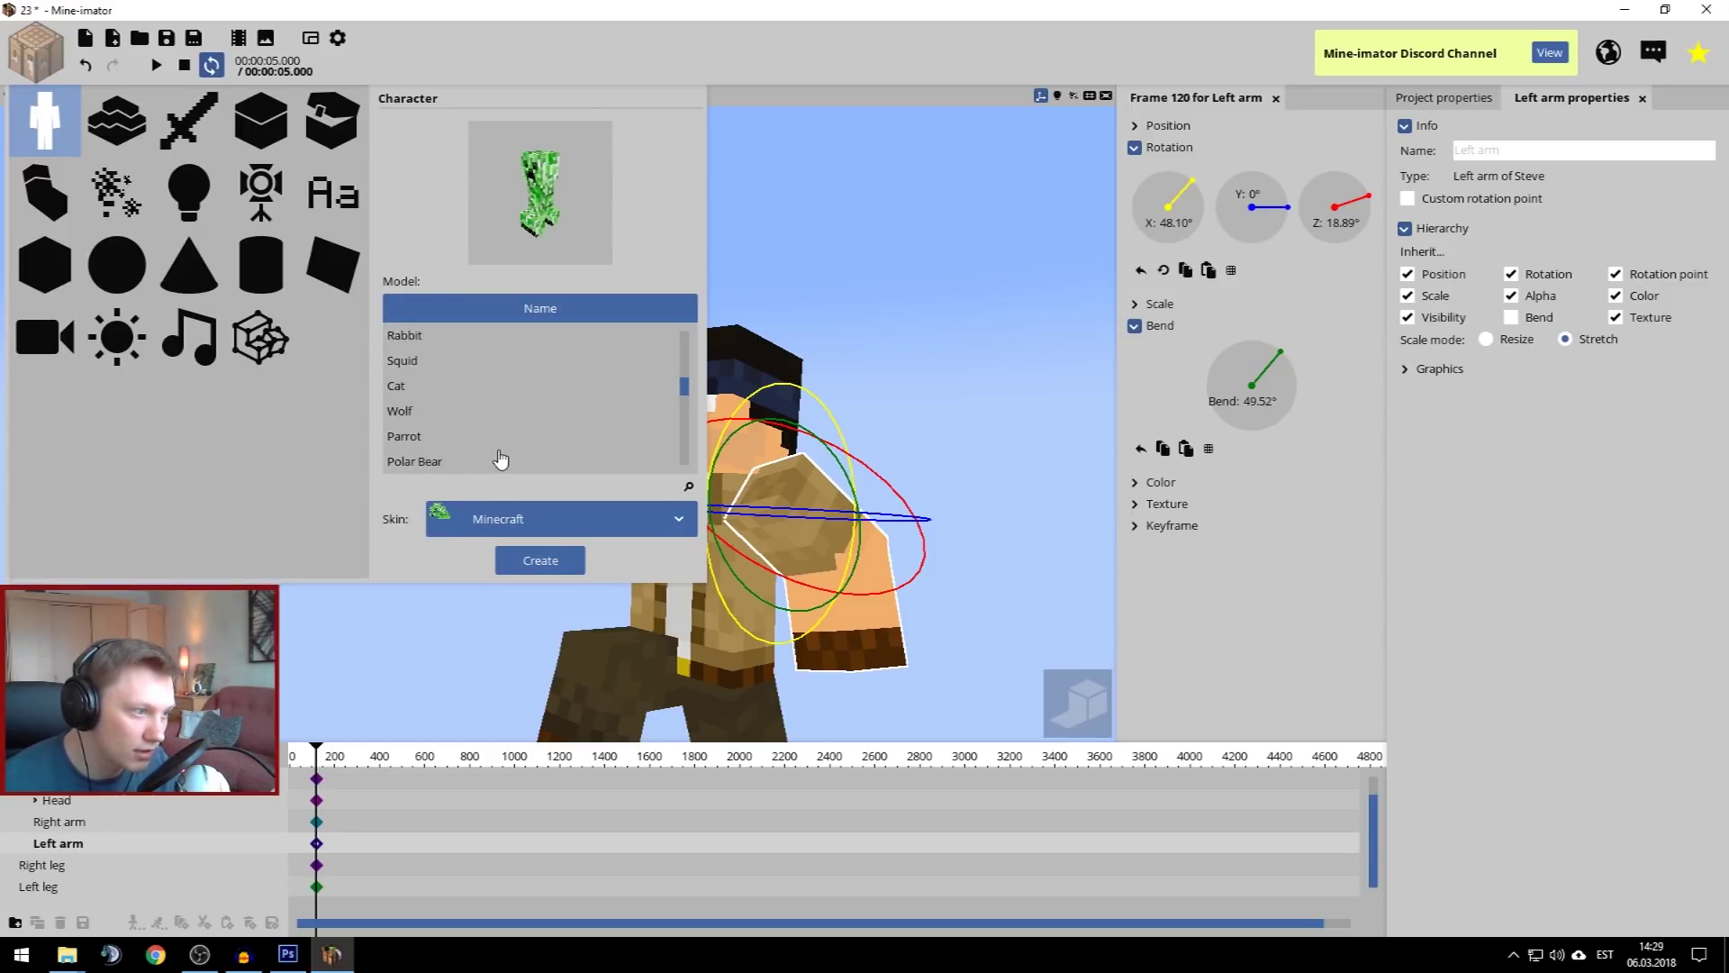
left_click(479, 440)
left_click(554, 552)
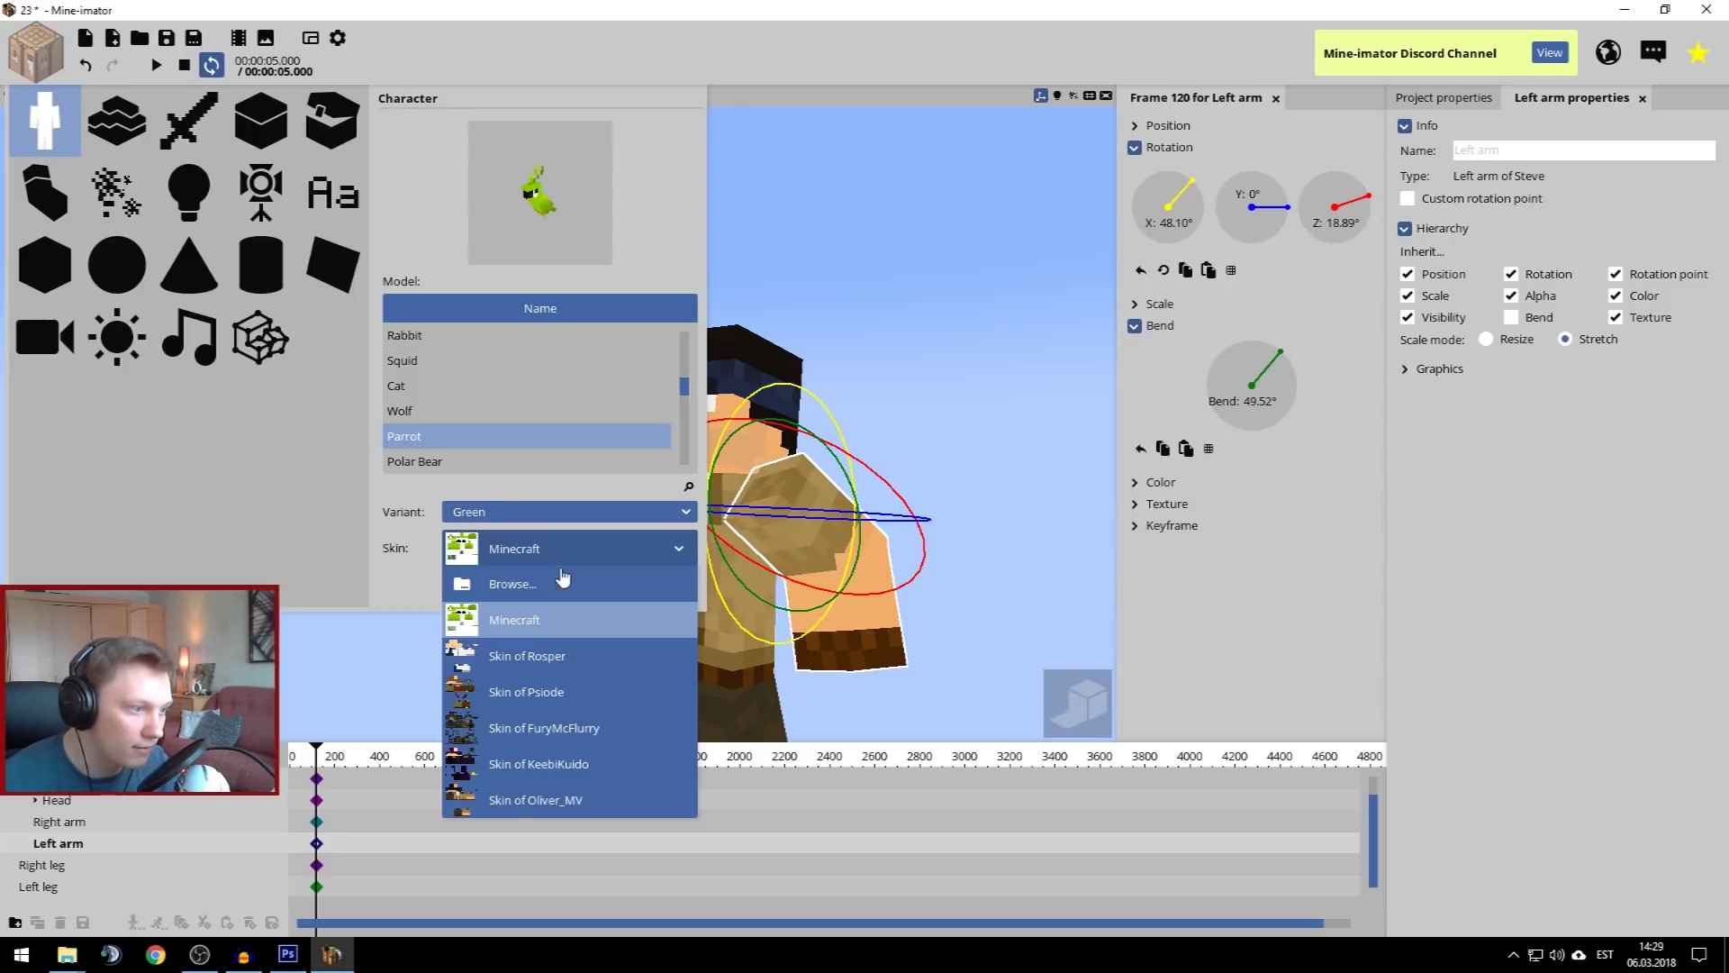
left_click(538, 620)
left_click(533, 594)
scroll(558, 608, "down", 2)
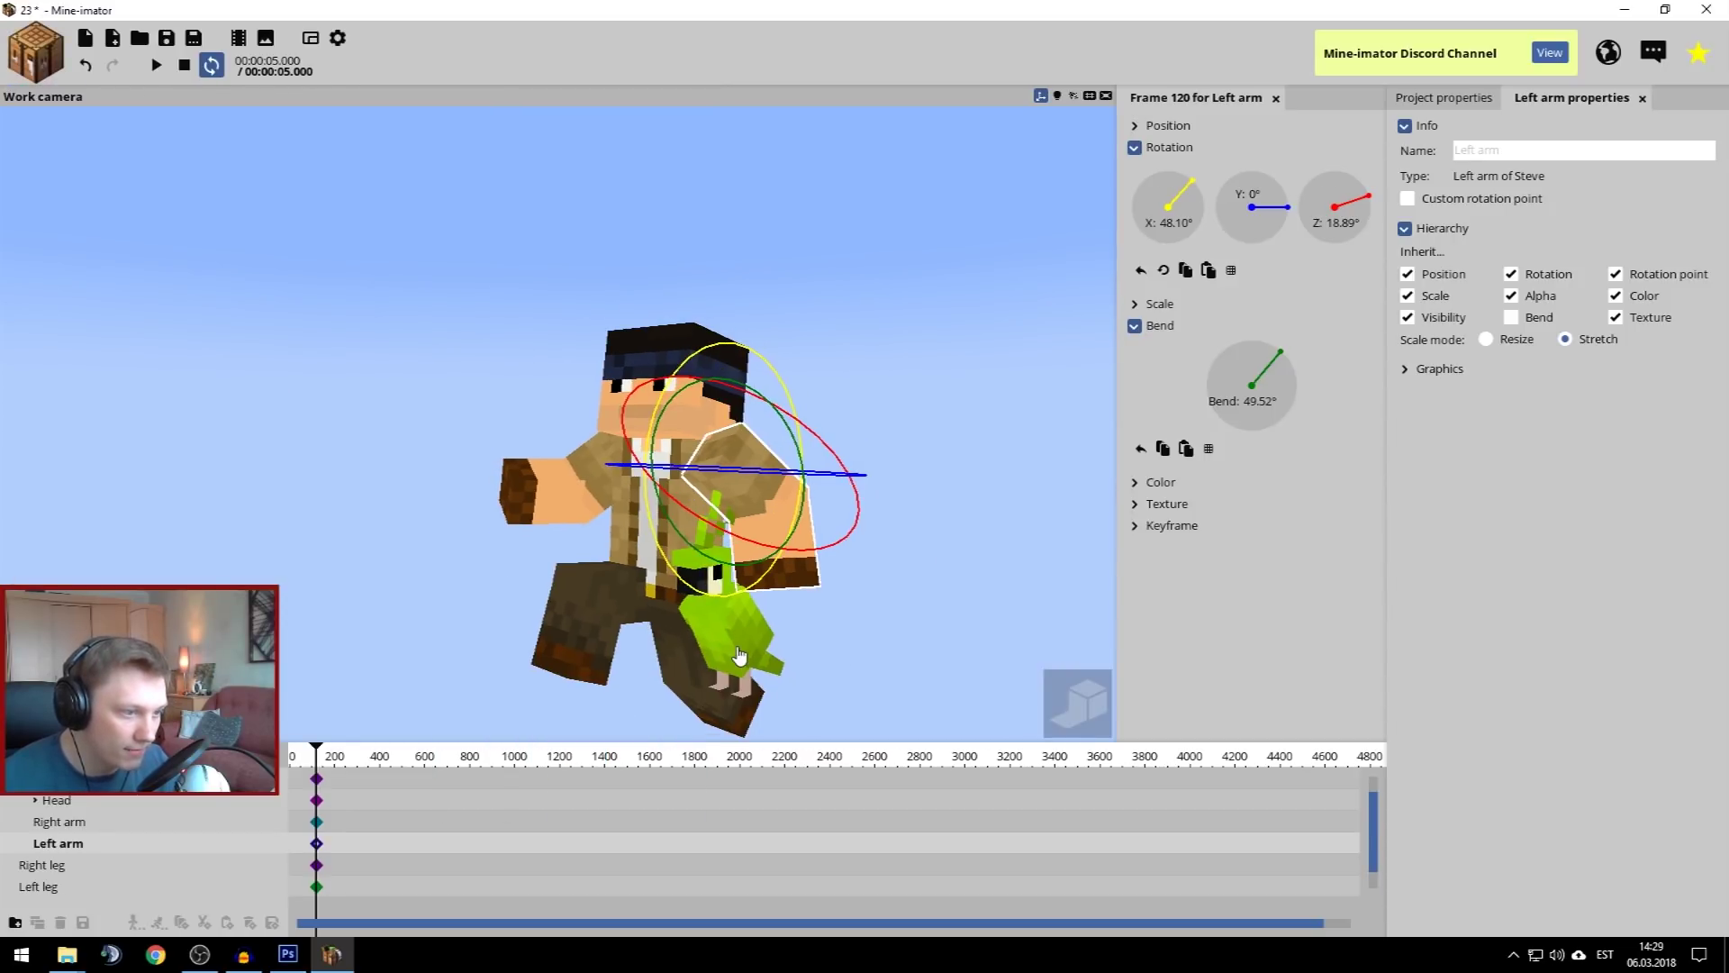
Move the whole parrot above the character to X 151.33, Y 43.57, and rotate it to Y 17°
left_click(739, 653)
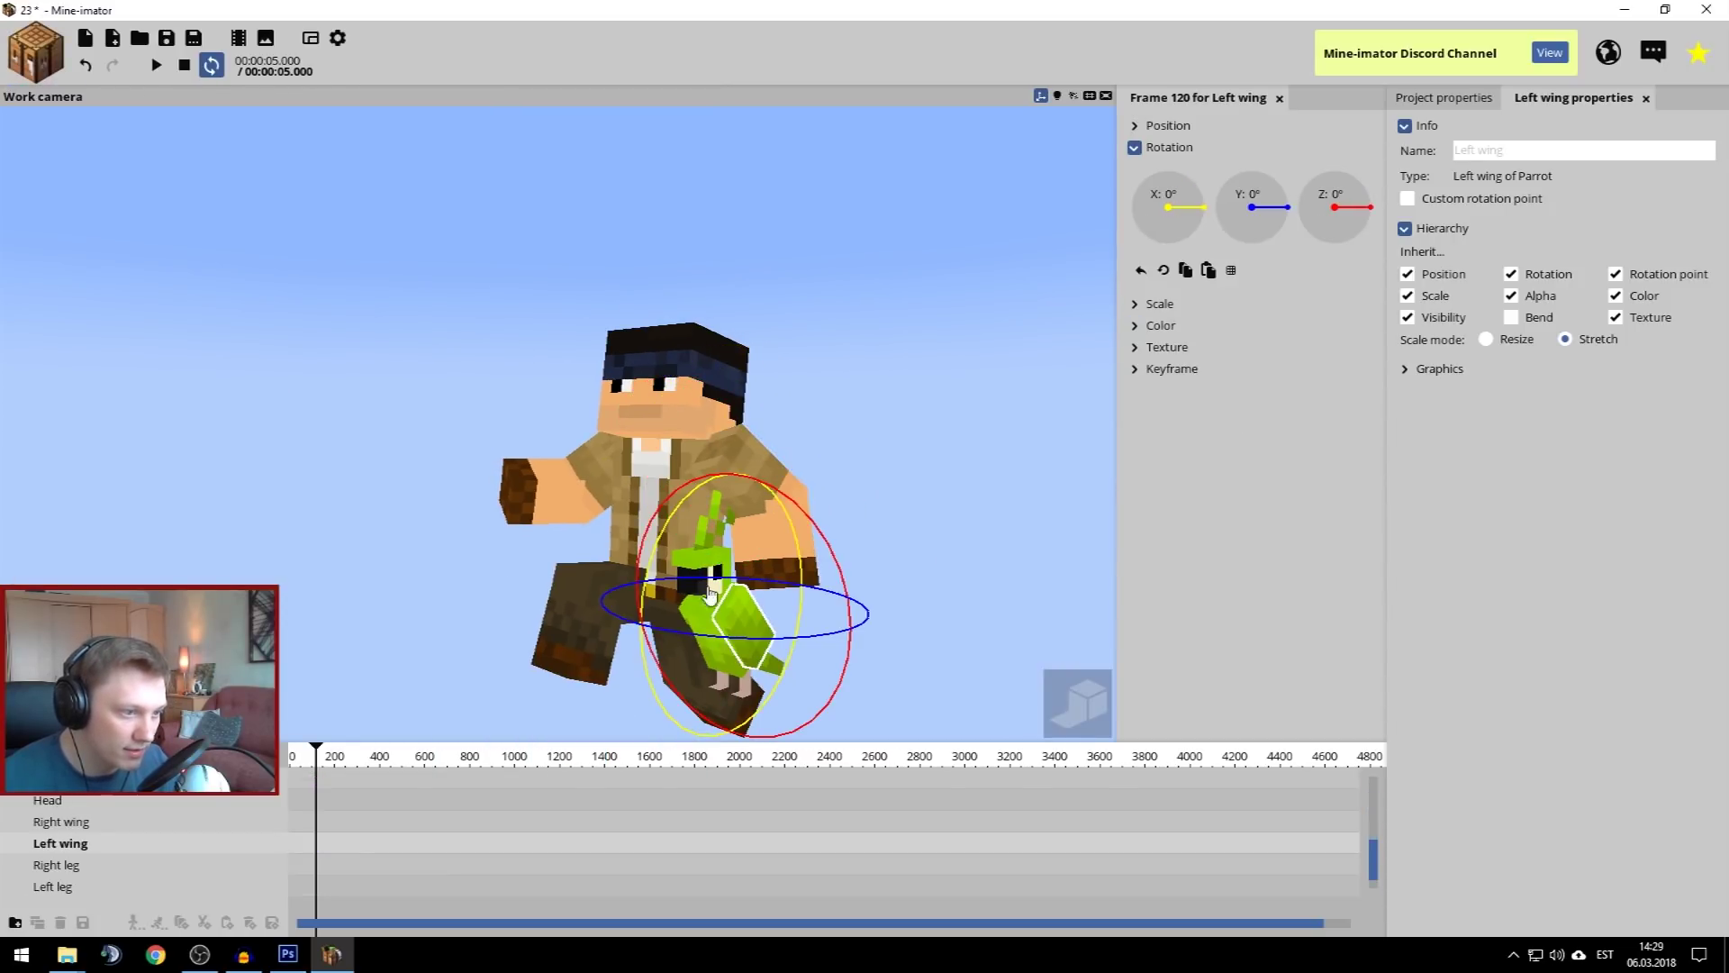
left_click(79, 782)
scroll(156, 818, "up", 2)
left_click(116, 806)
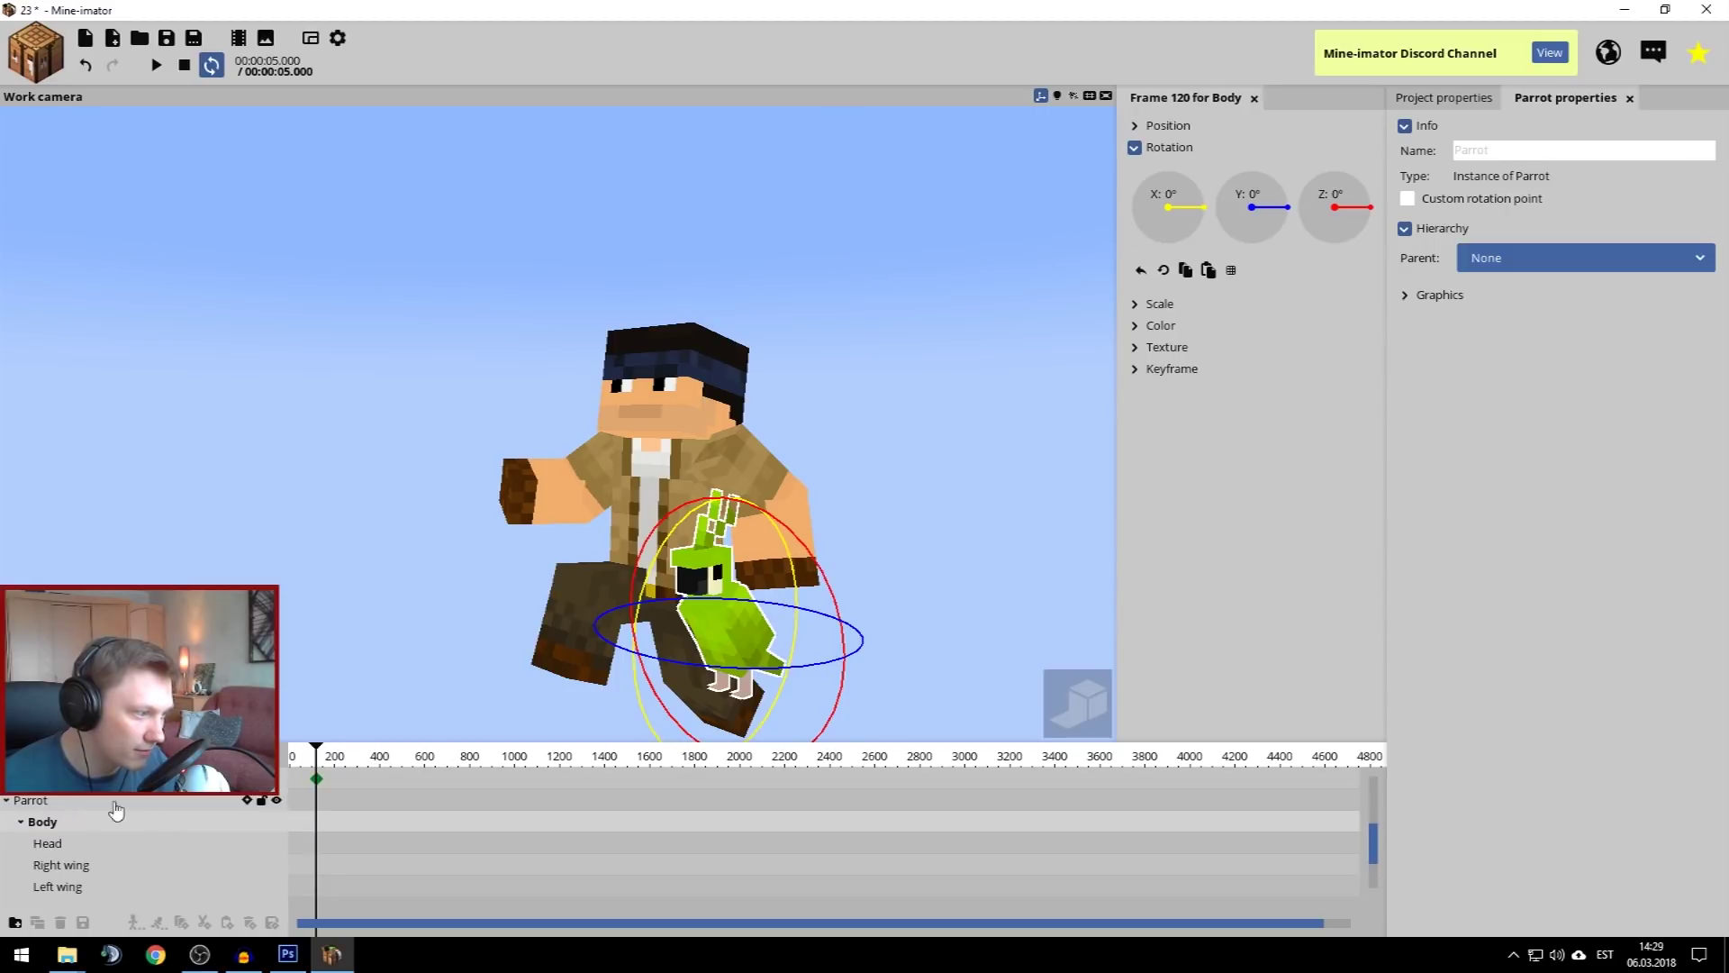
left_click(18, 823)
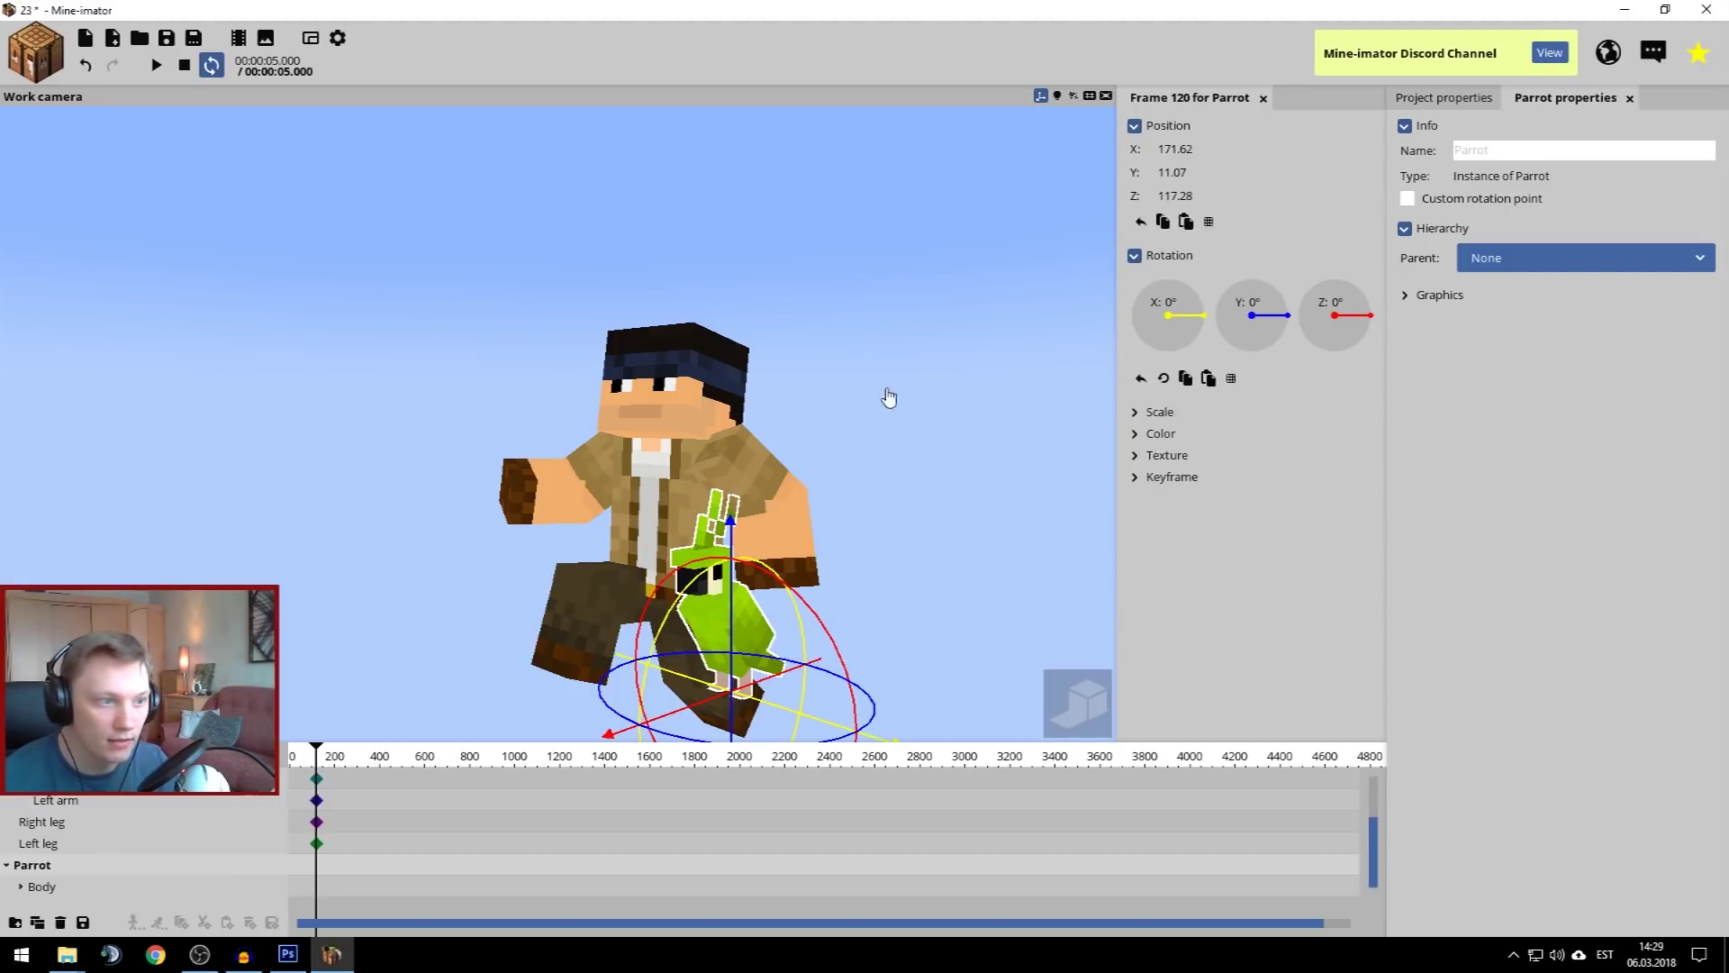
mouse_move(1183, 146)
left_mouse_down()
mouse_move(1157, 149)
mouse_move(1168, 171)
mouse_move(1214, 155)
left_mouse_up()
left_click_drag(798, 243, 694, 241)
left_click_drag(464, 265, 488, 274)
scroll(488, 274, "up", 3)
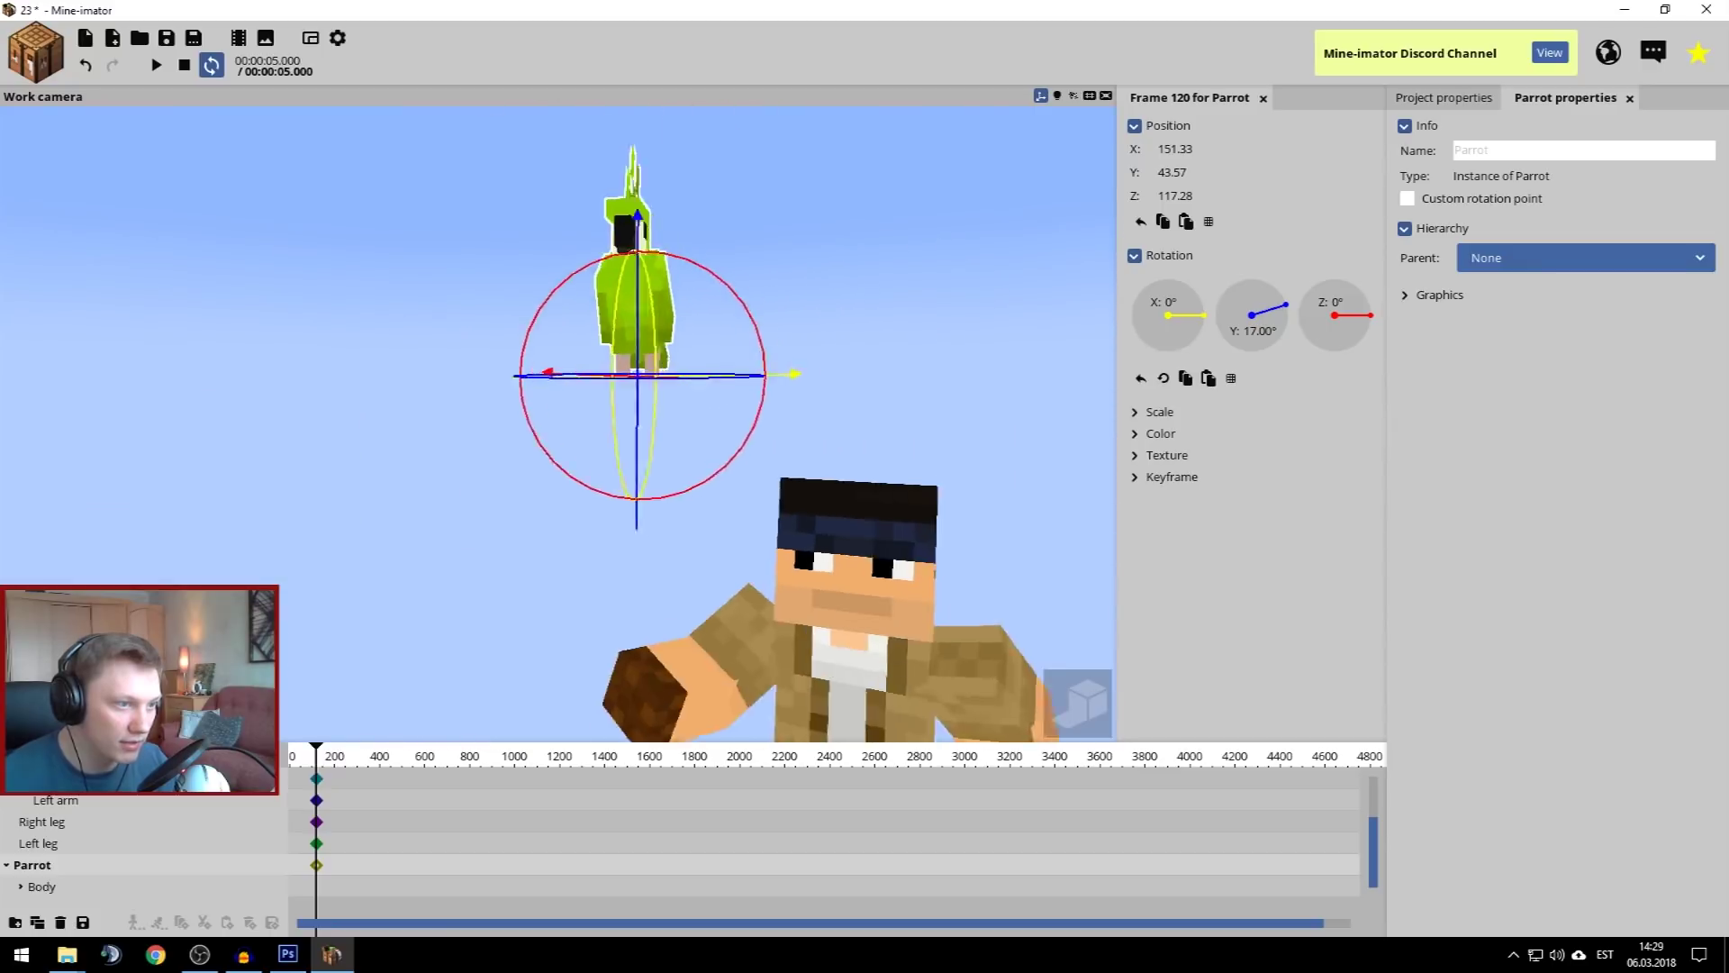
Rotate the parrot's right wing outward and up into a flying pose
key("e")
key("a")
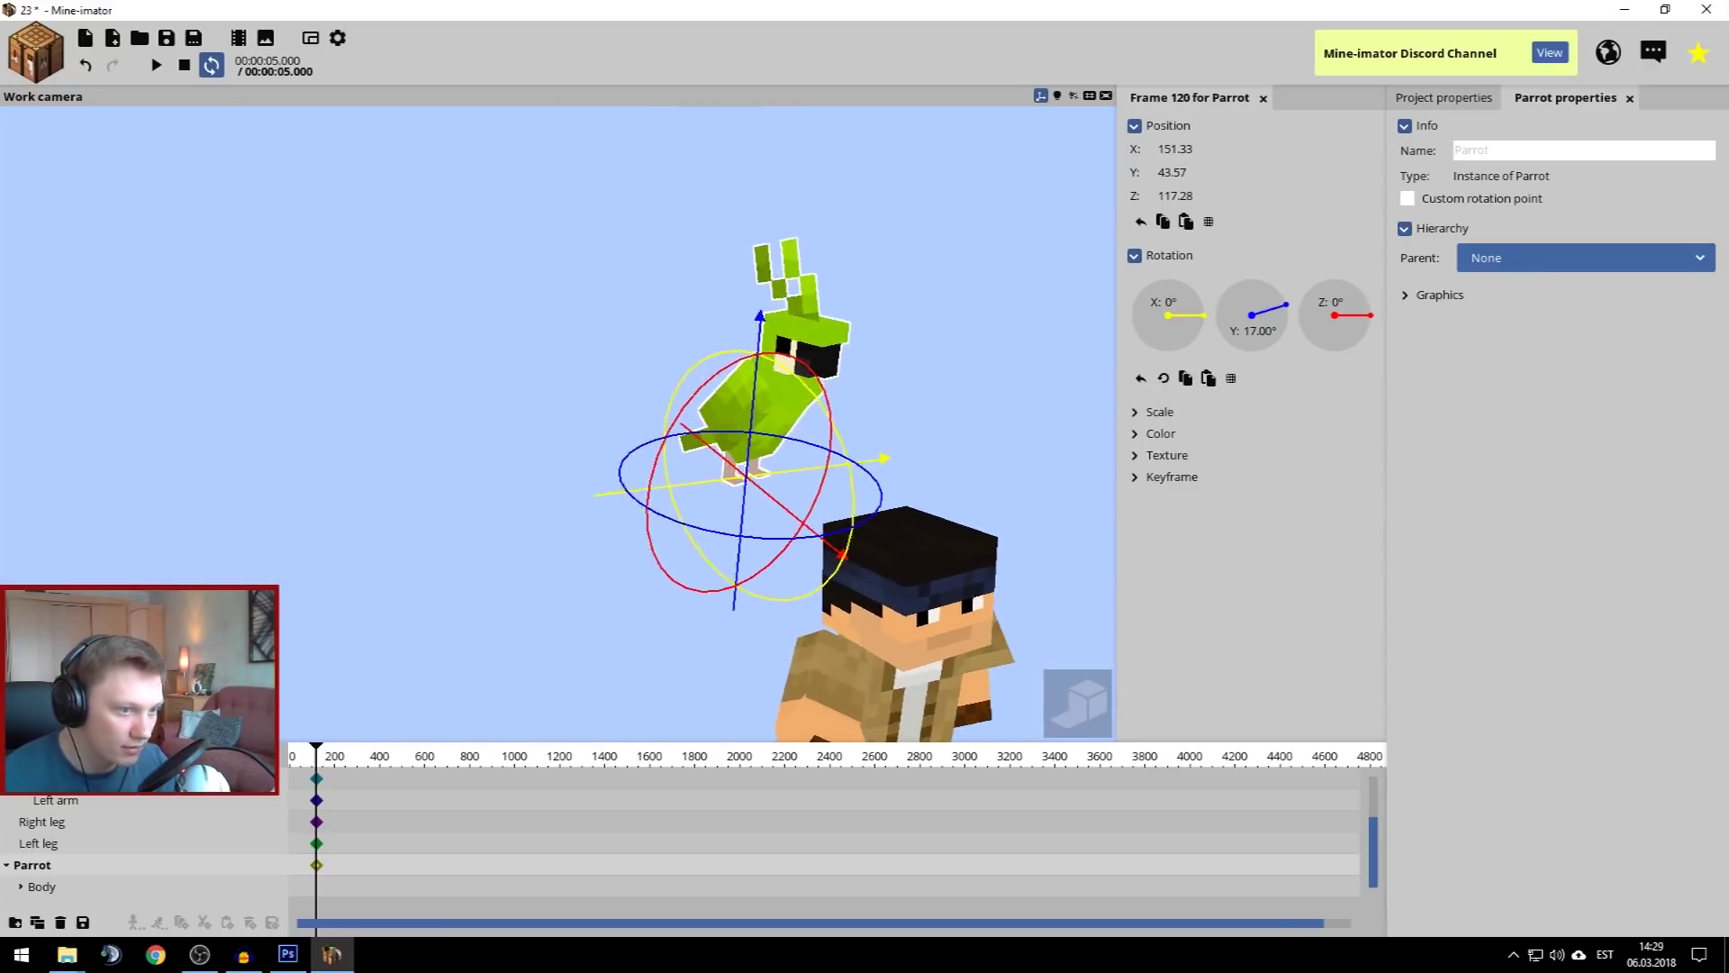
left_click(746, 425)
left_click(1083, 727)
mouse_move(1012, 463)
left_mouse_down()
mouse_move(937, 463)
mouse_move(1009, 477)
mouse_move(981, 459)
left_mouse_up()
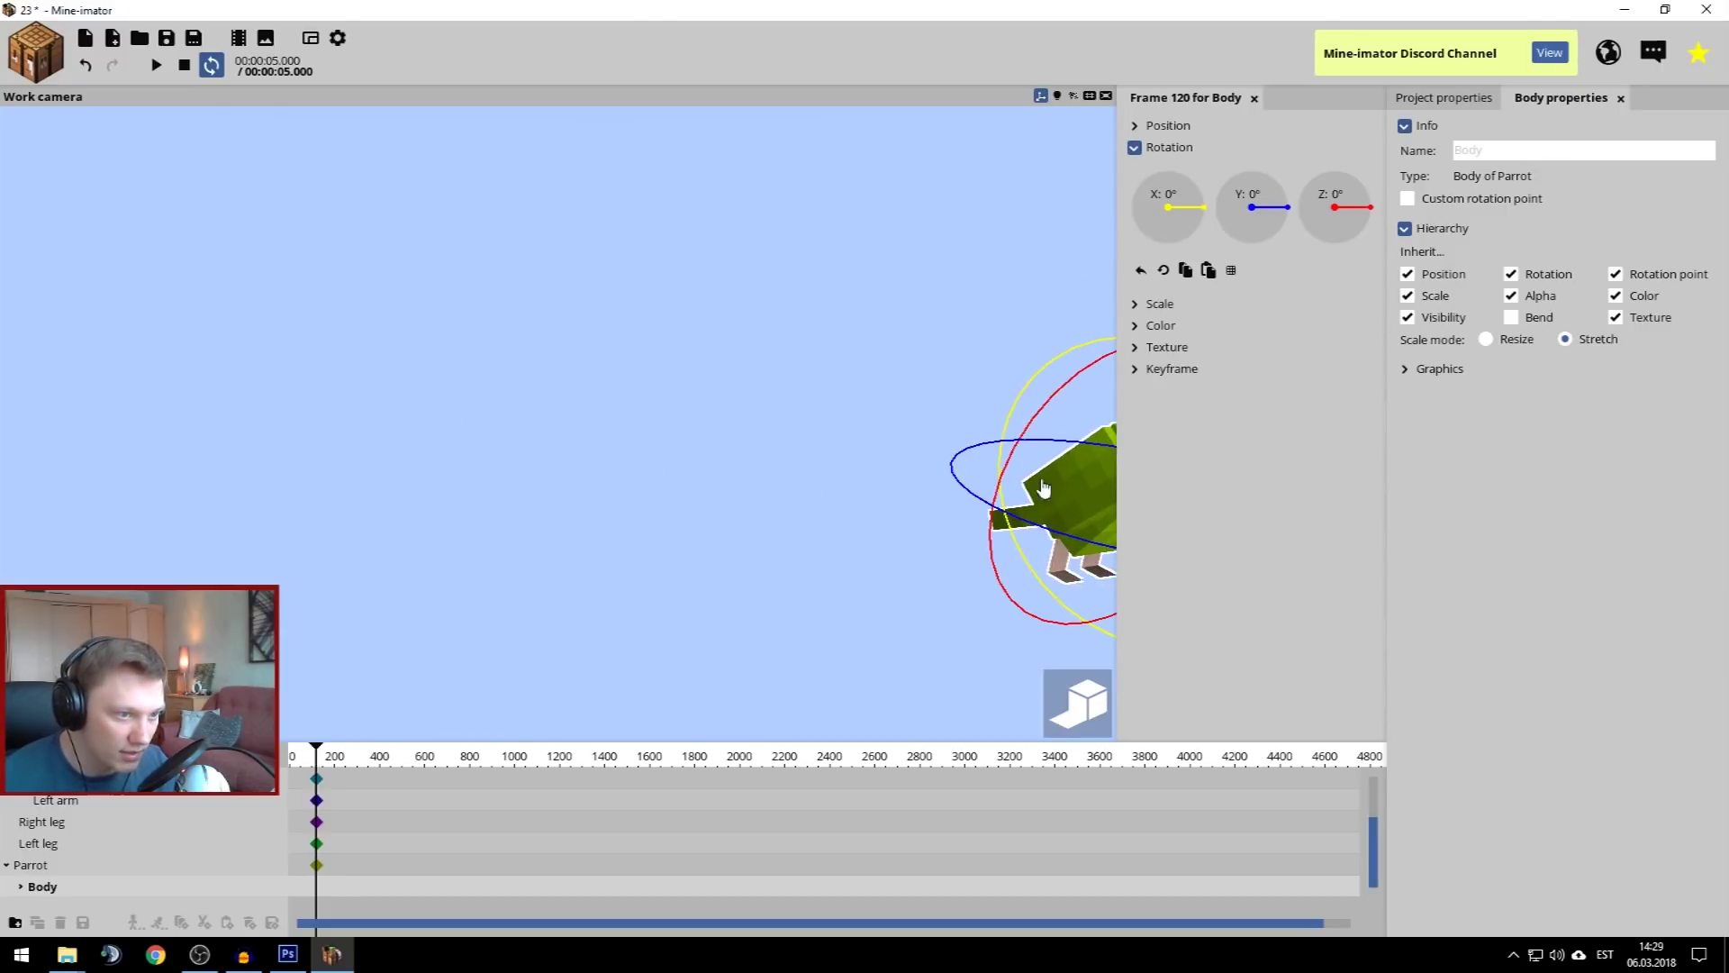
left_click(1036, 494)
left_click_drag(1035, 549, 902, 568)
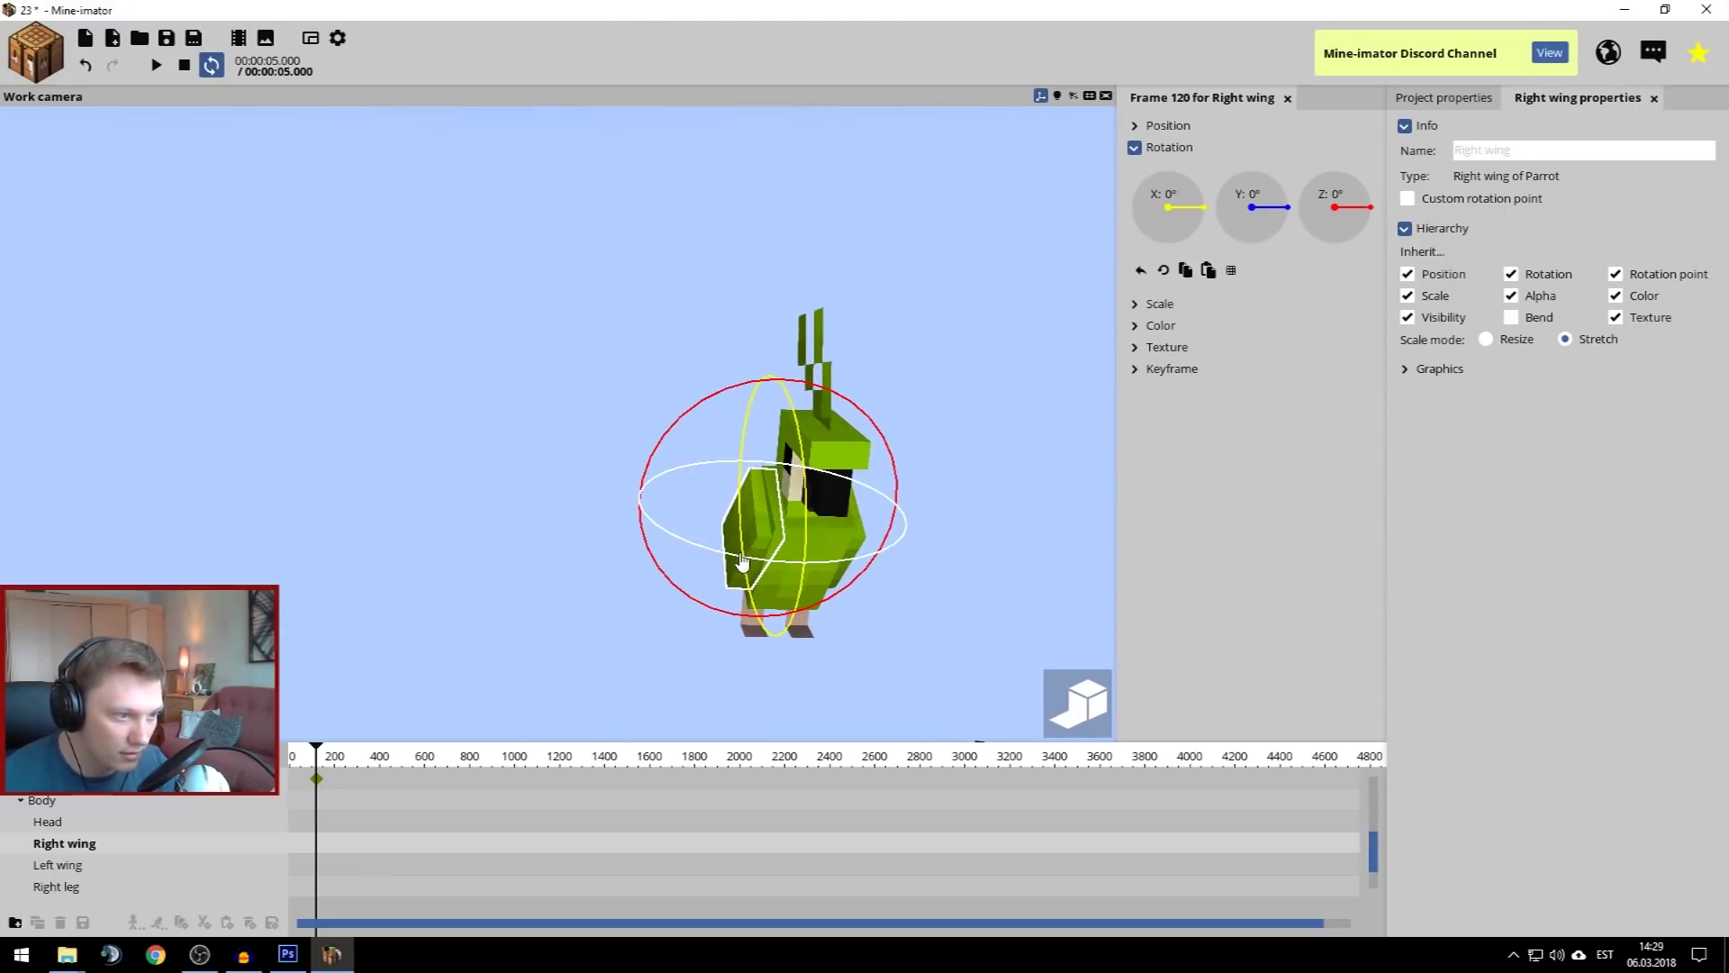
left_click_drag(696, 410, 801, 424)
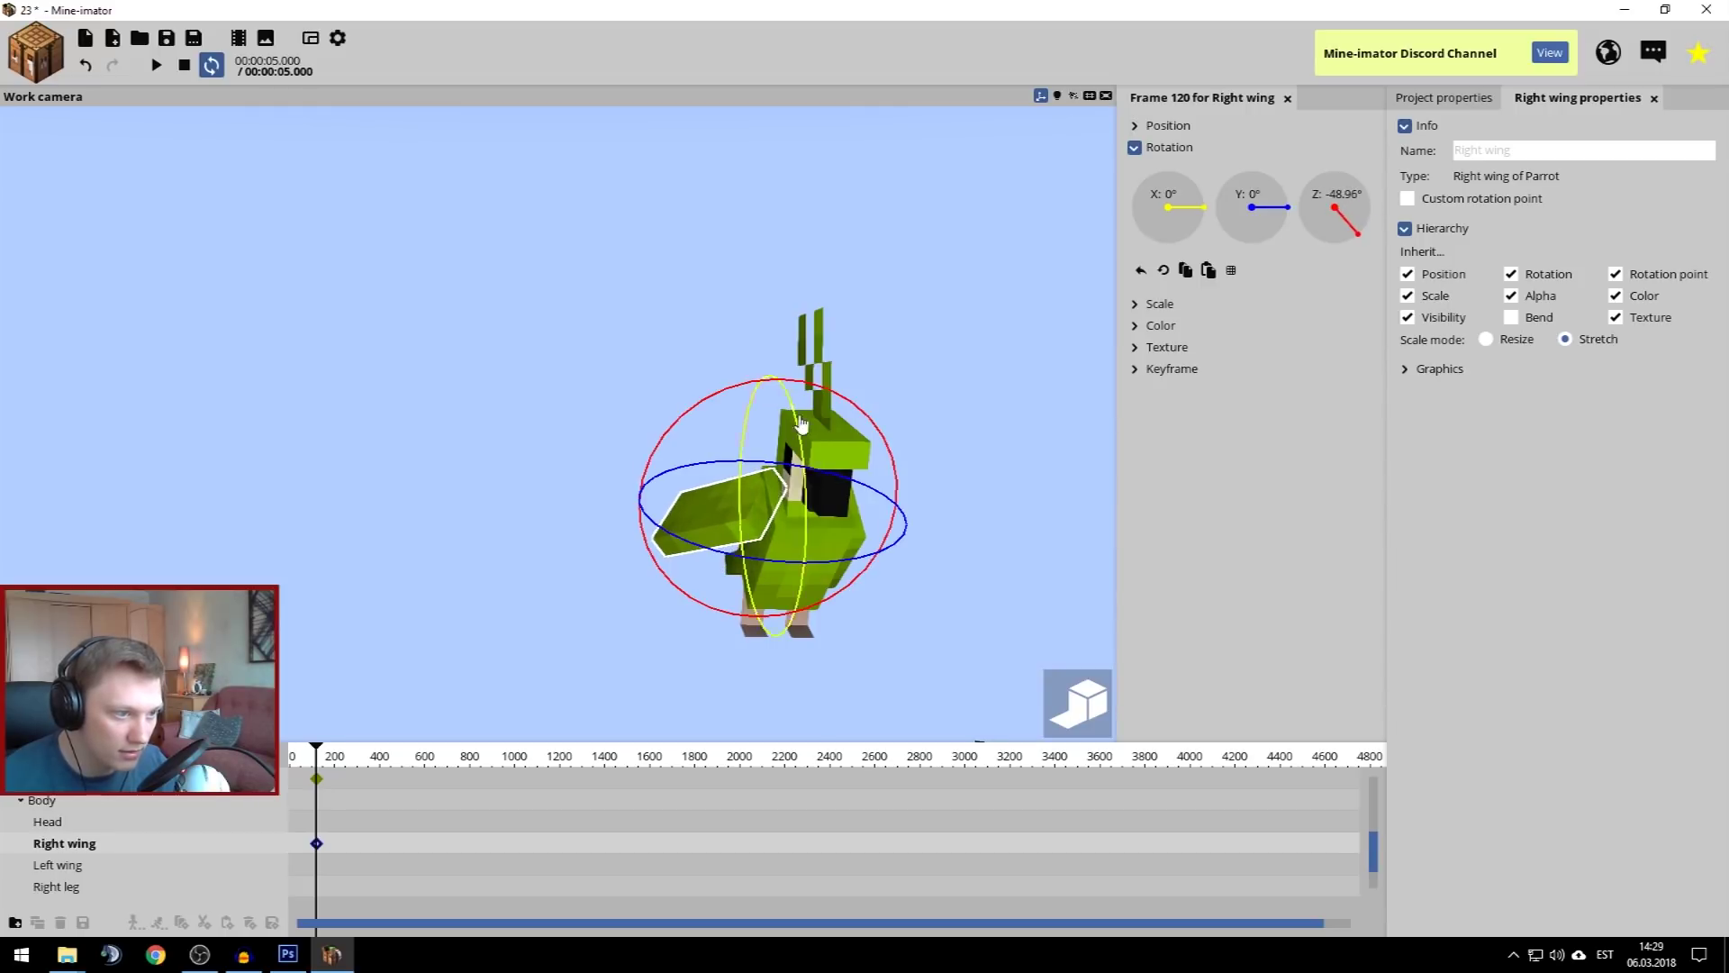
left_click_drag(711, 541, 741, 564)
Raise the parrot's left wing outward to mirror the raised right wing
left_click(598, 579)
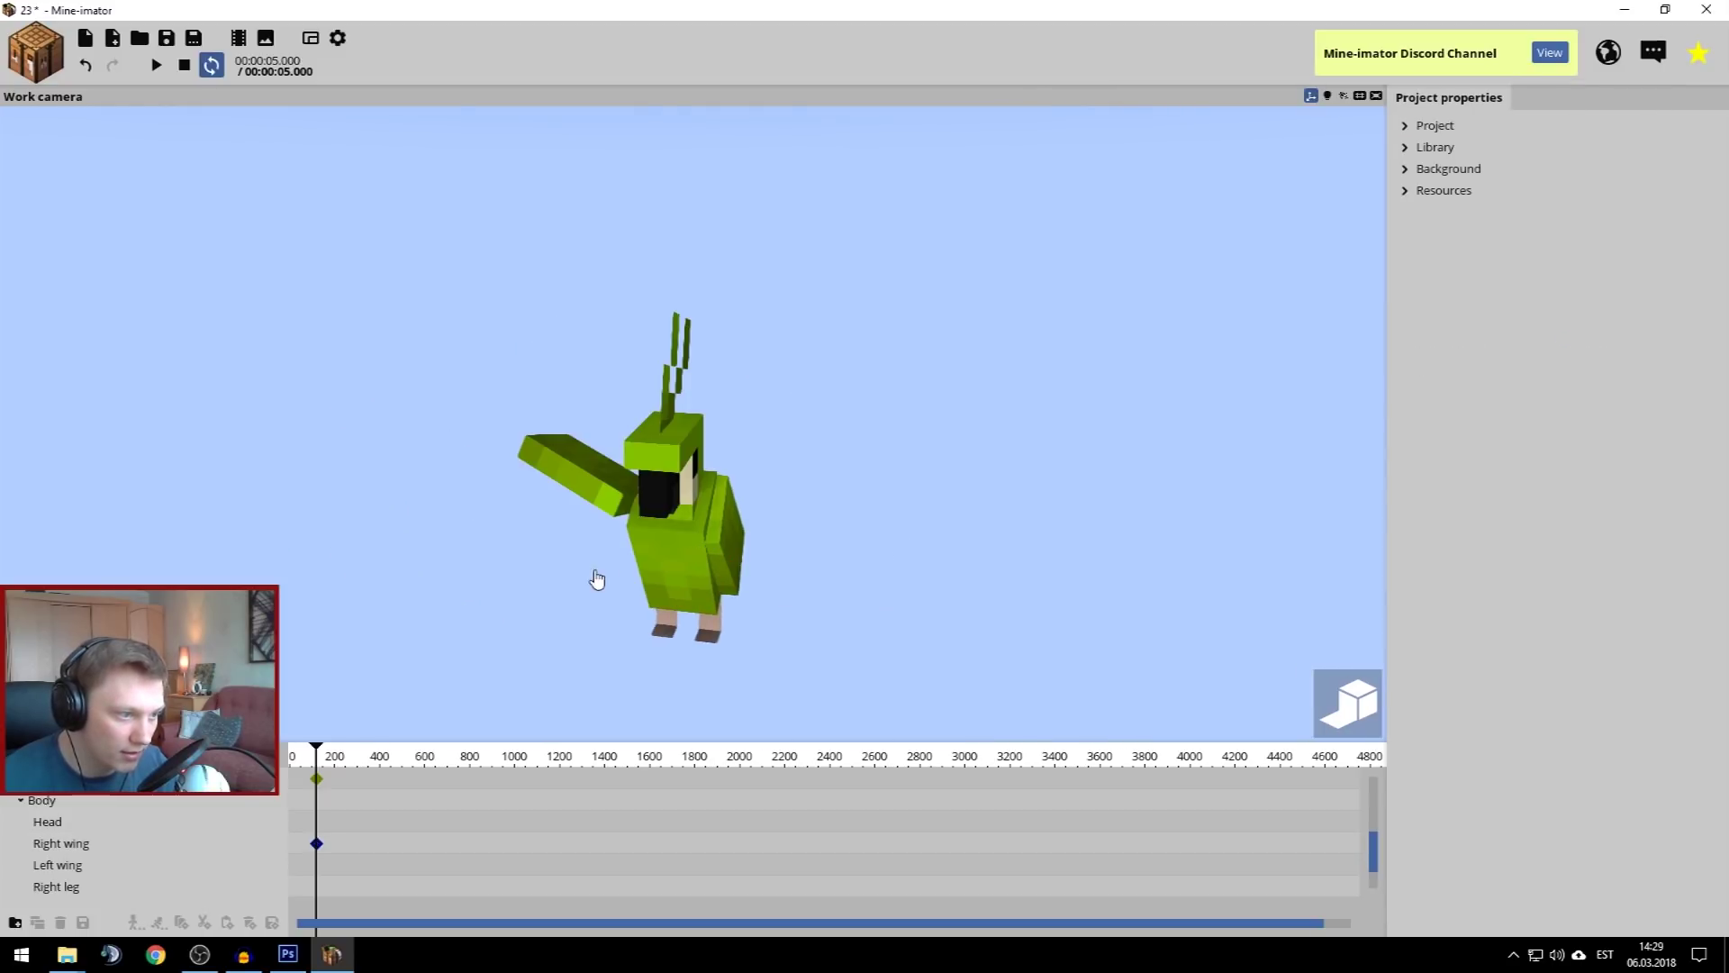
left_click(718, 549)
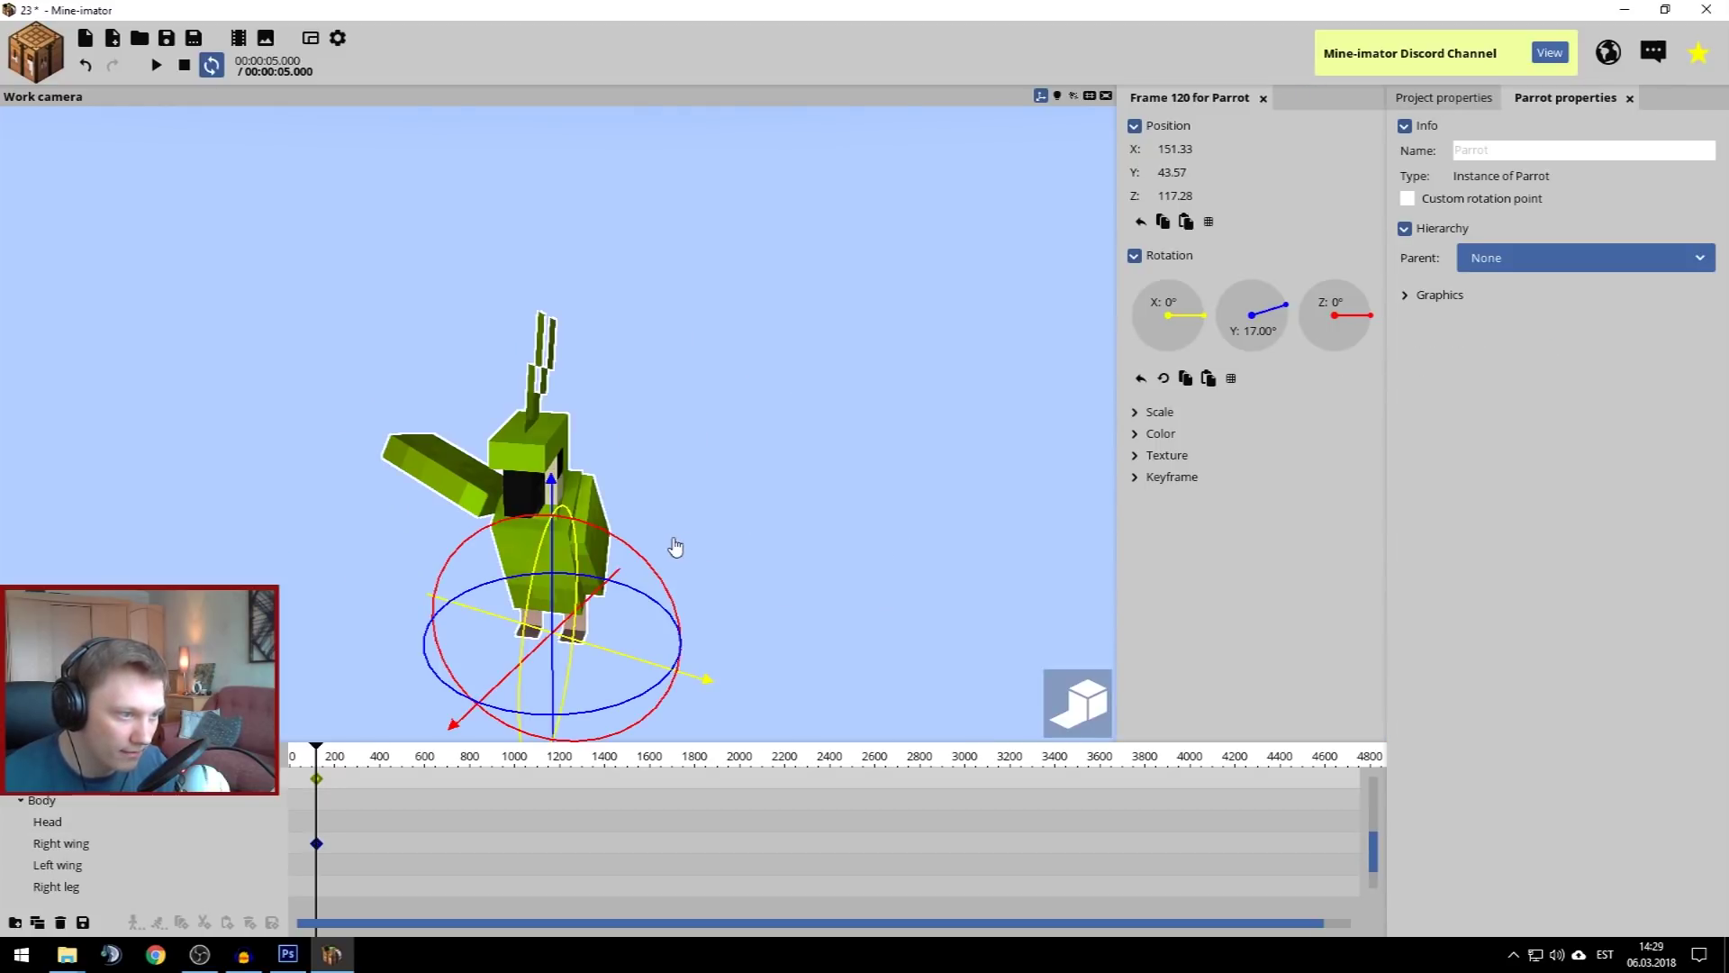
left_click(595, 551)
left_click_drag(687, 564, 590, 244)
Turn the parrot's head to about X -6.6° and Y -18.4°, and bend its left leg about 41.6°
left_click(513, 470)
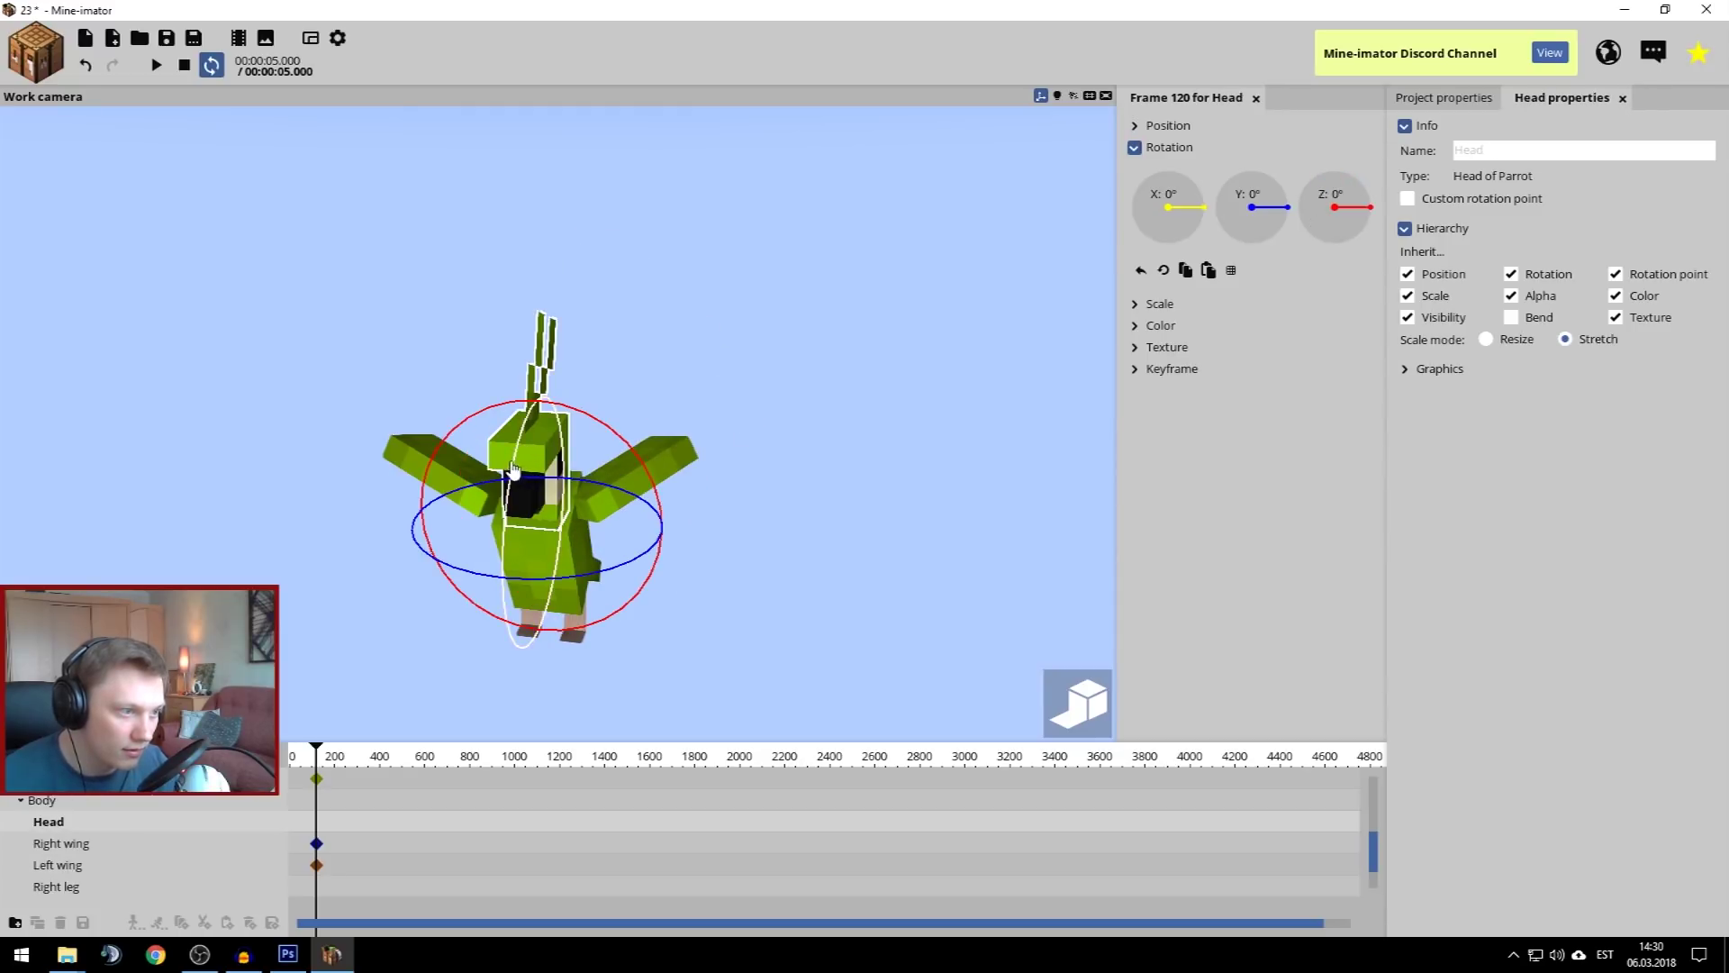
left_click_drag(462, 575, 570, 641)
left_click(578, 636)
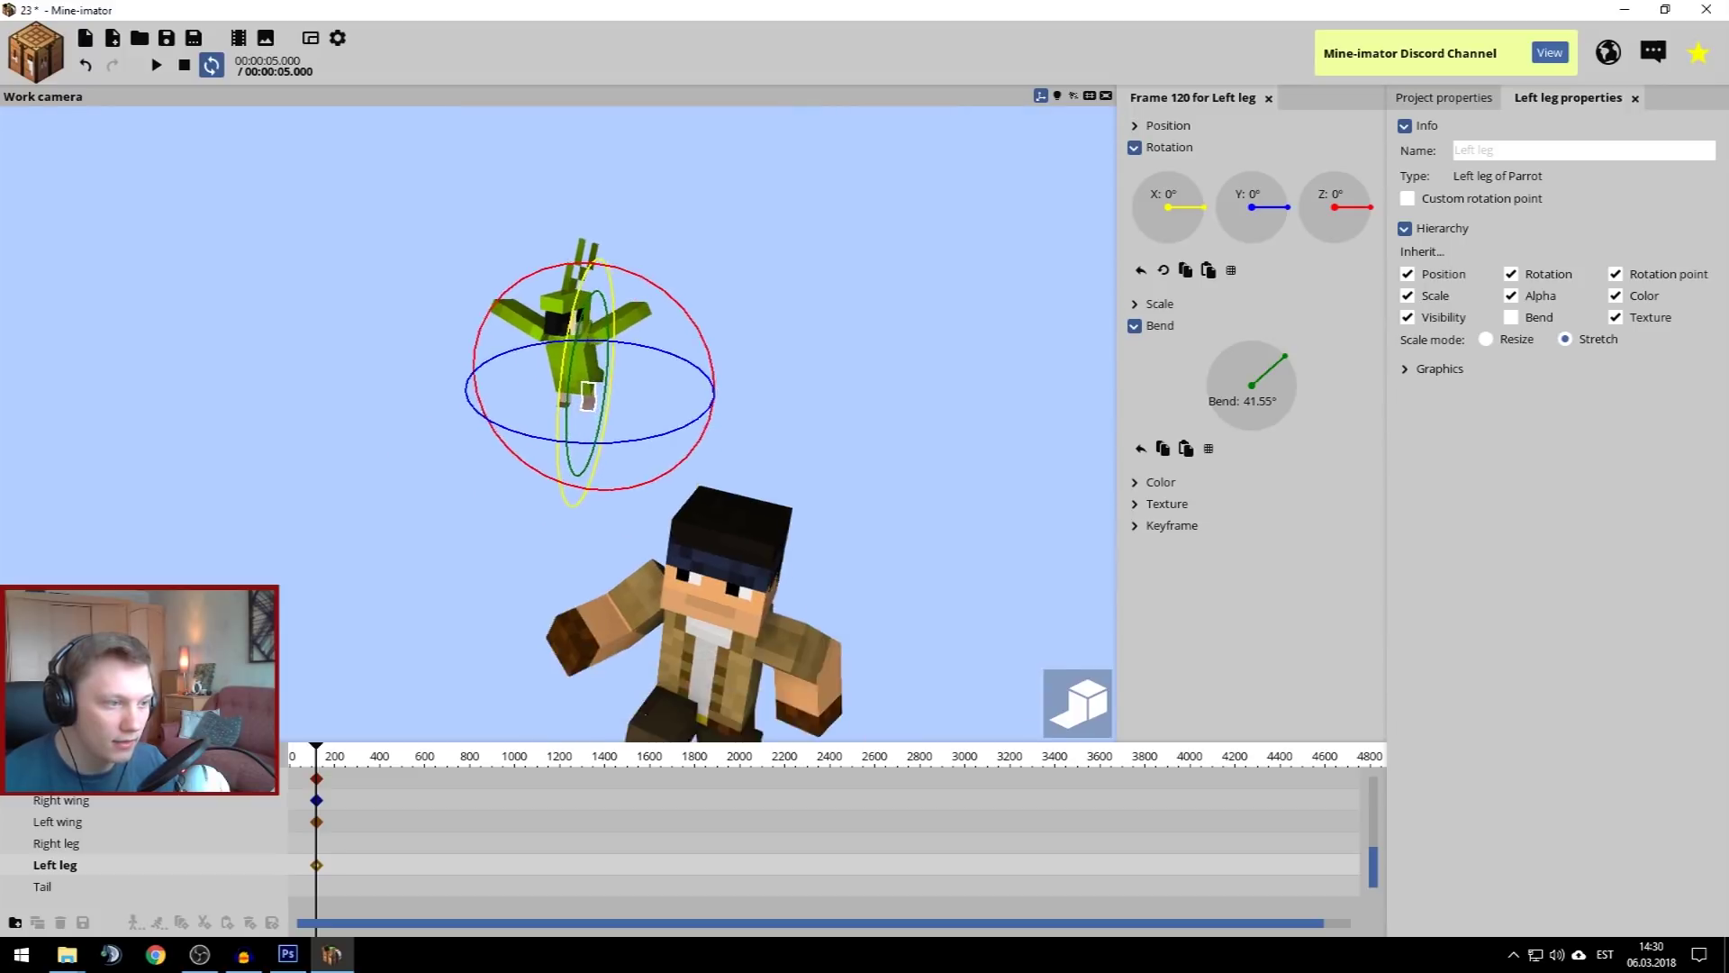
key("s")
key("w")
key("s")
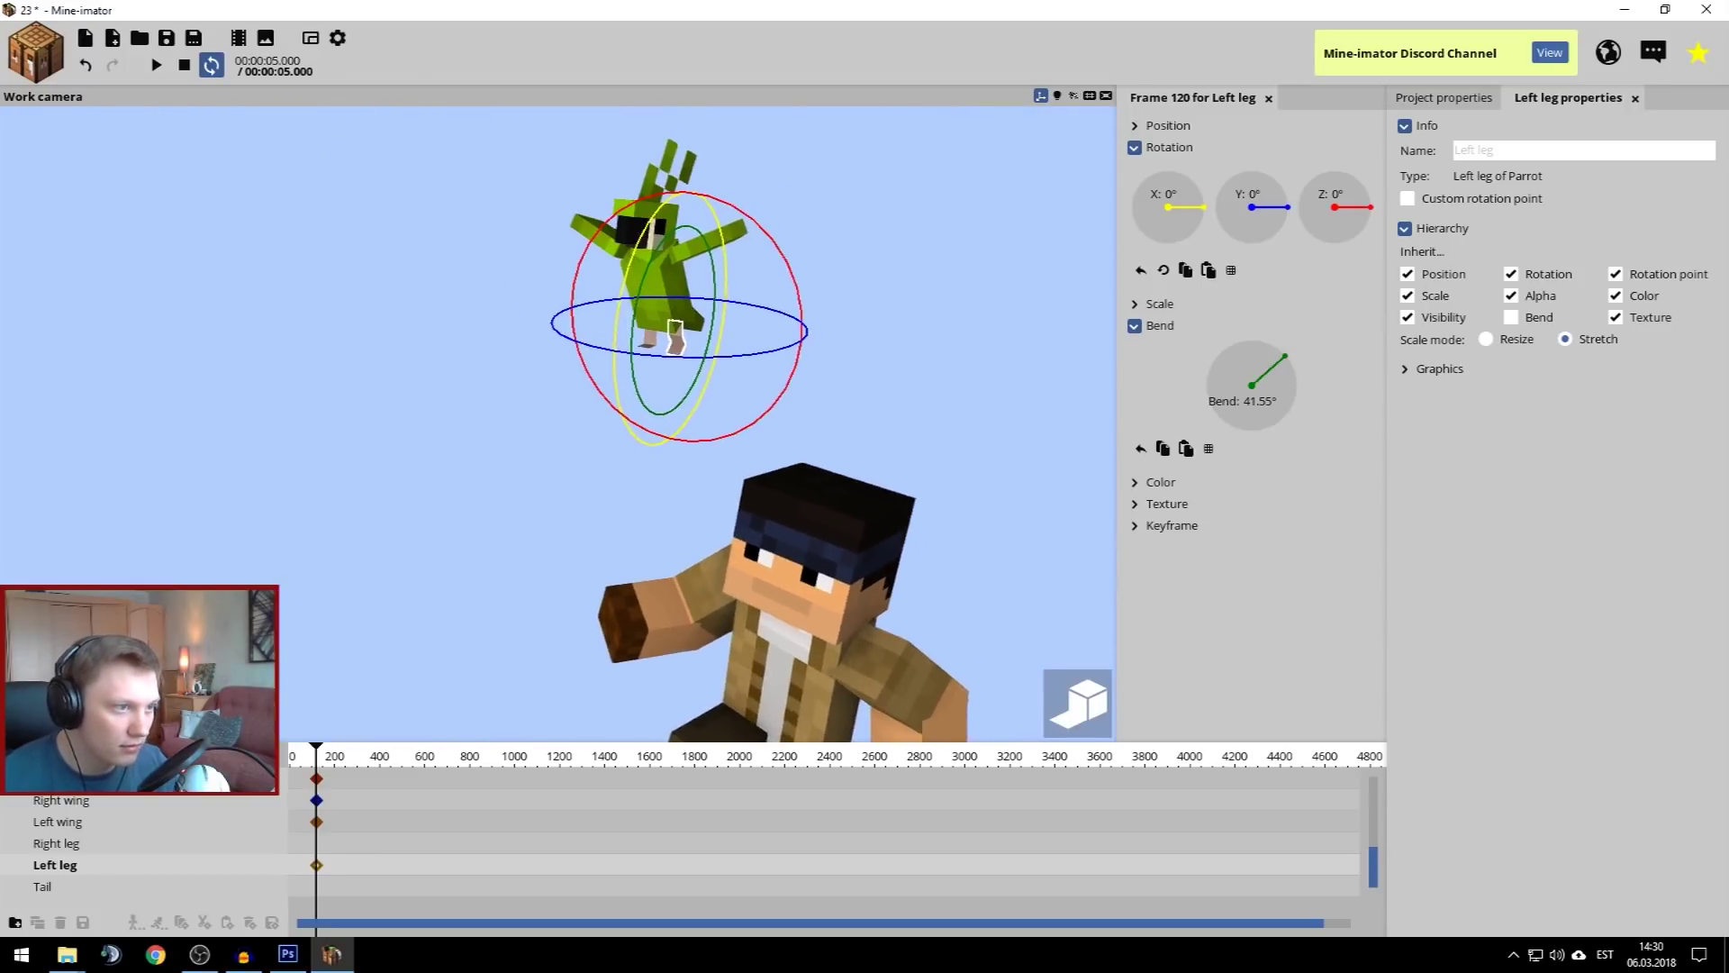
Tilt the whole parrot to about X 20.2° and Z -20.2°
scroll(136, 810, "up", 3)
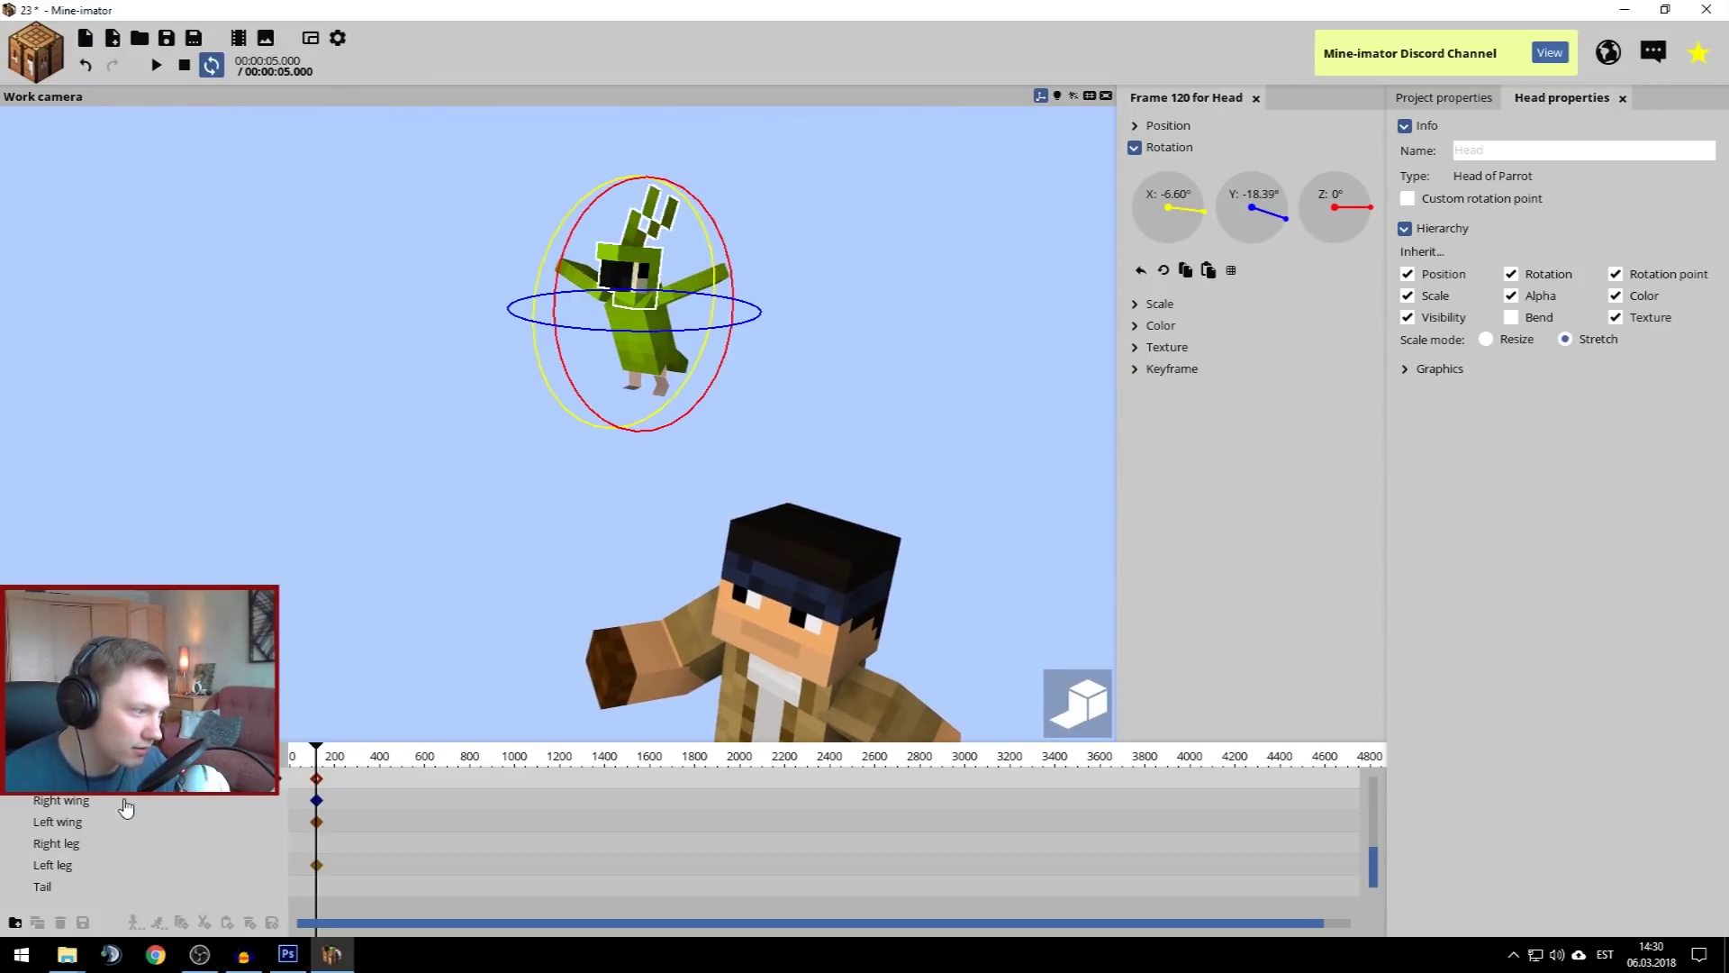
left_click(87, 822)
left_click(87, 801)
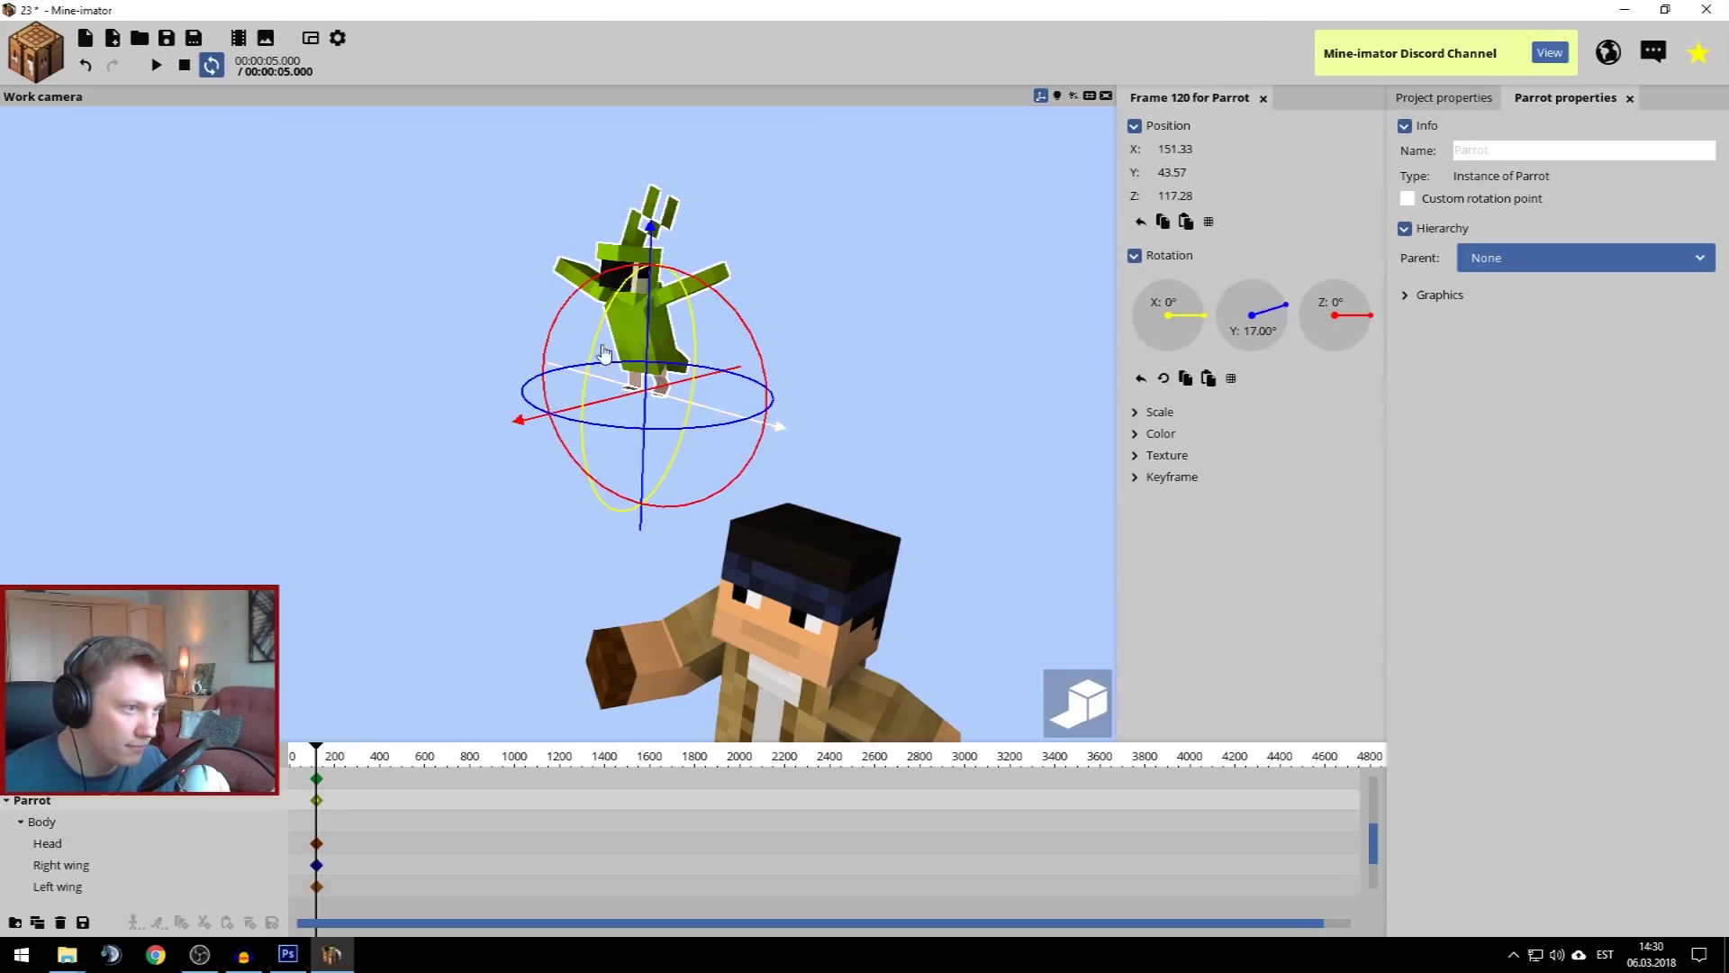
left_click_drag(594, 344, 588, 365)
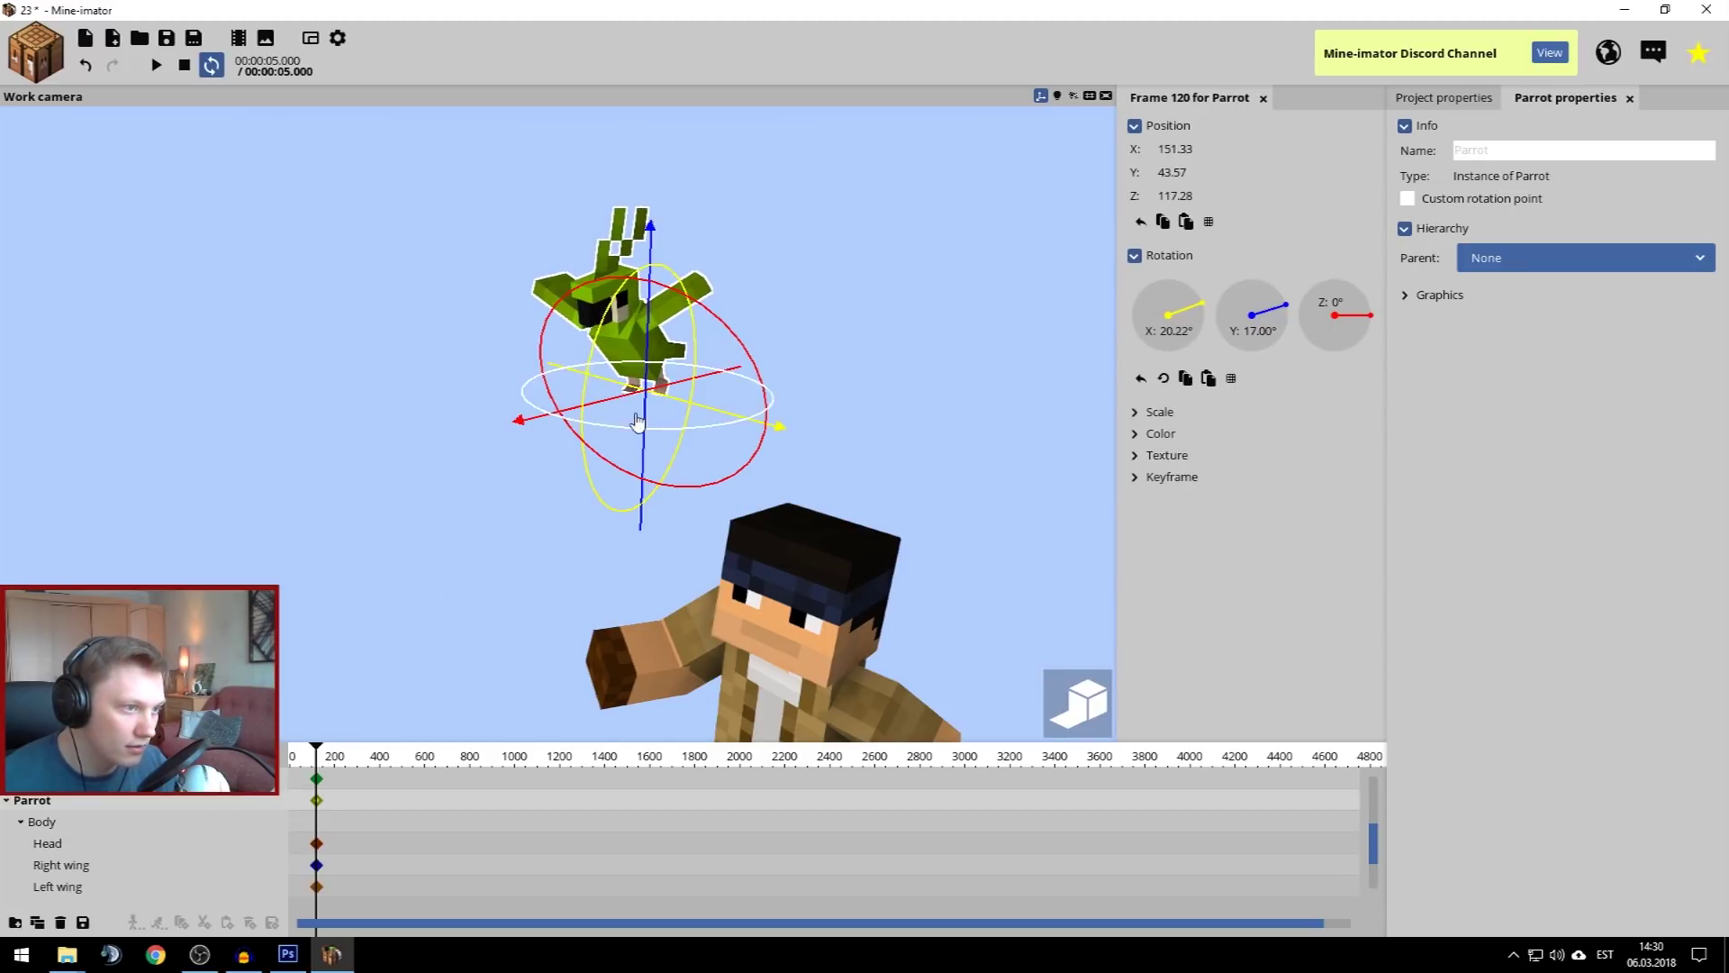
left_click_drag(708, 313, 725, 347)
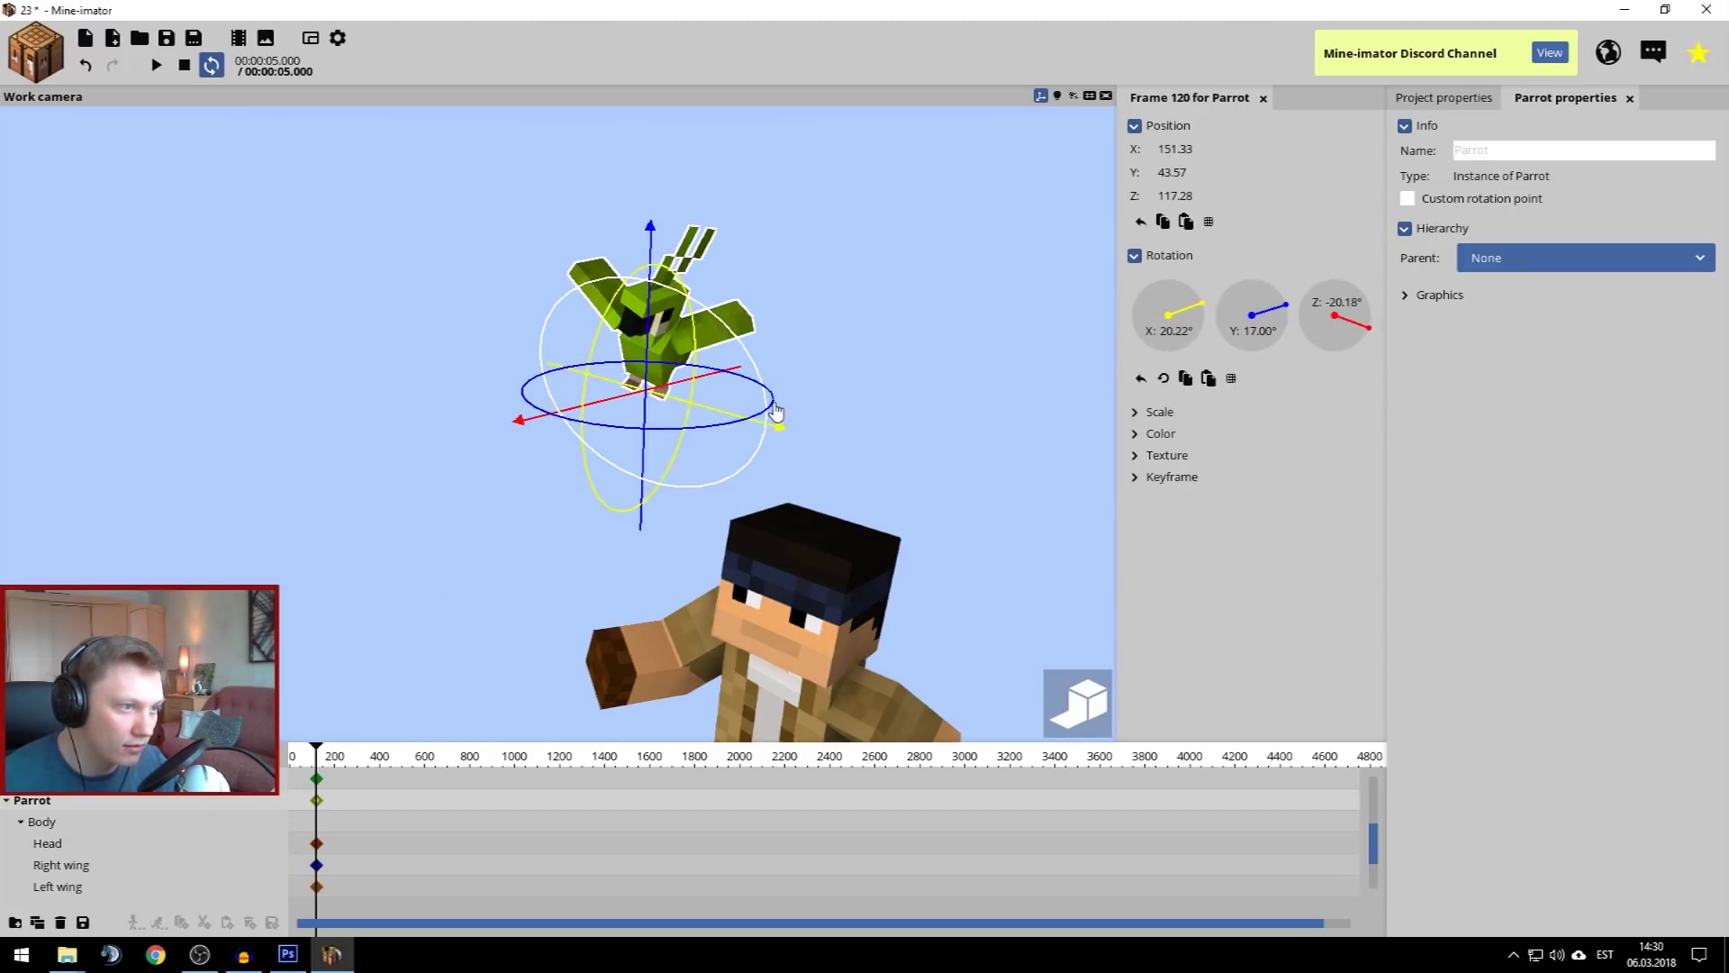
Bring the parrot beside the character's head at Y 30.50, Z 123.11, and turn it to about Y 43.9°
scroll(725, 347, "up", 5)
scroll(576, 423, "down", 5)
left_click_drag(531, 129, 509, 342)
mouse_move(463, 441)
left_mouse_down()
mouse_move(487, 448)
mouse_move(436, 423)
left_mouse_up()
left_click_drag(469, 275, 482, 320)
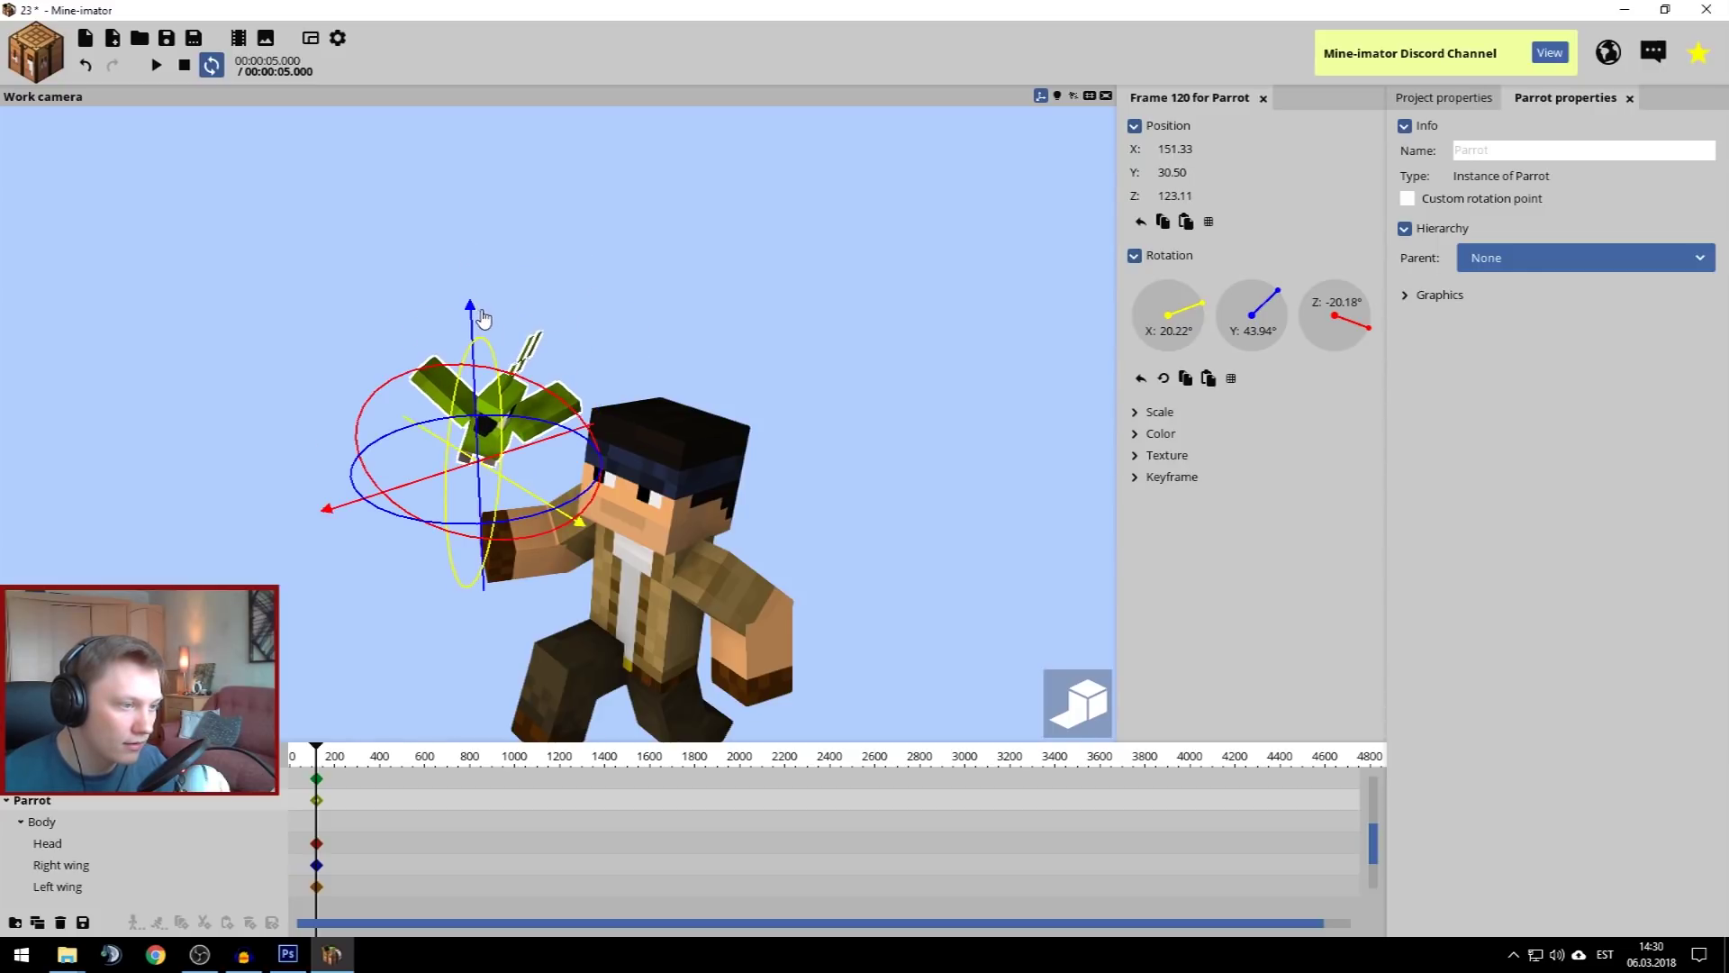
Frame the running character and the flying parrot together, fully visible in the work camera with nothing selected
key("s")
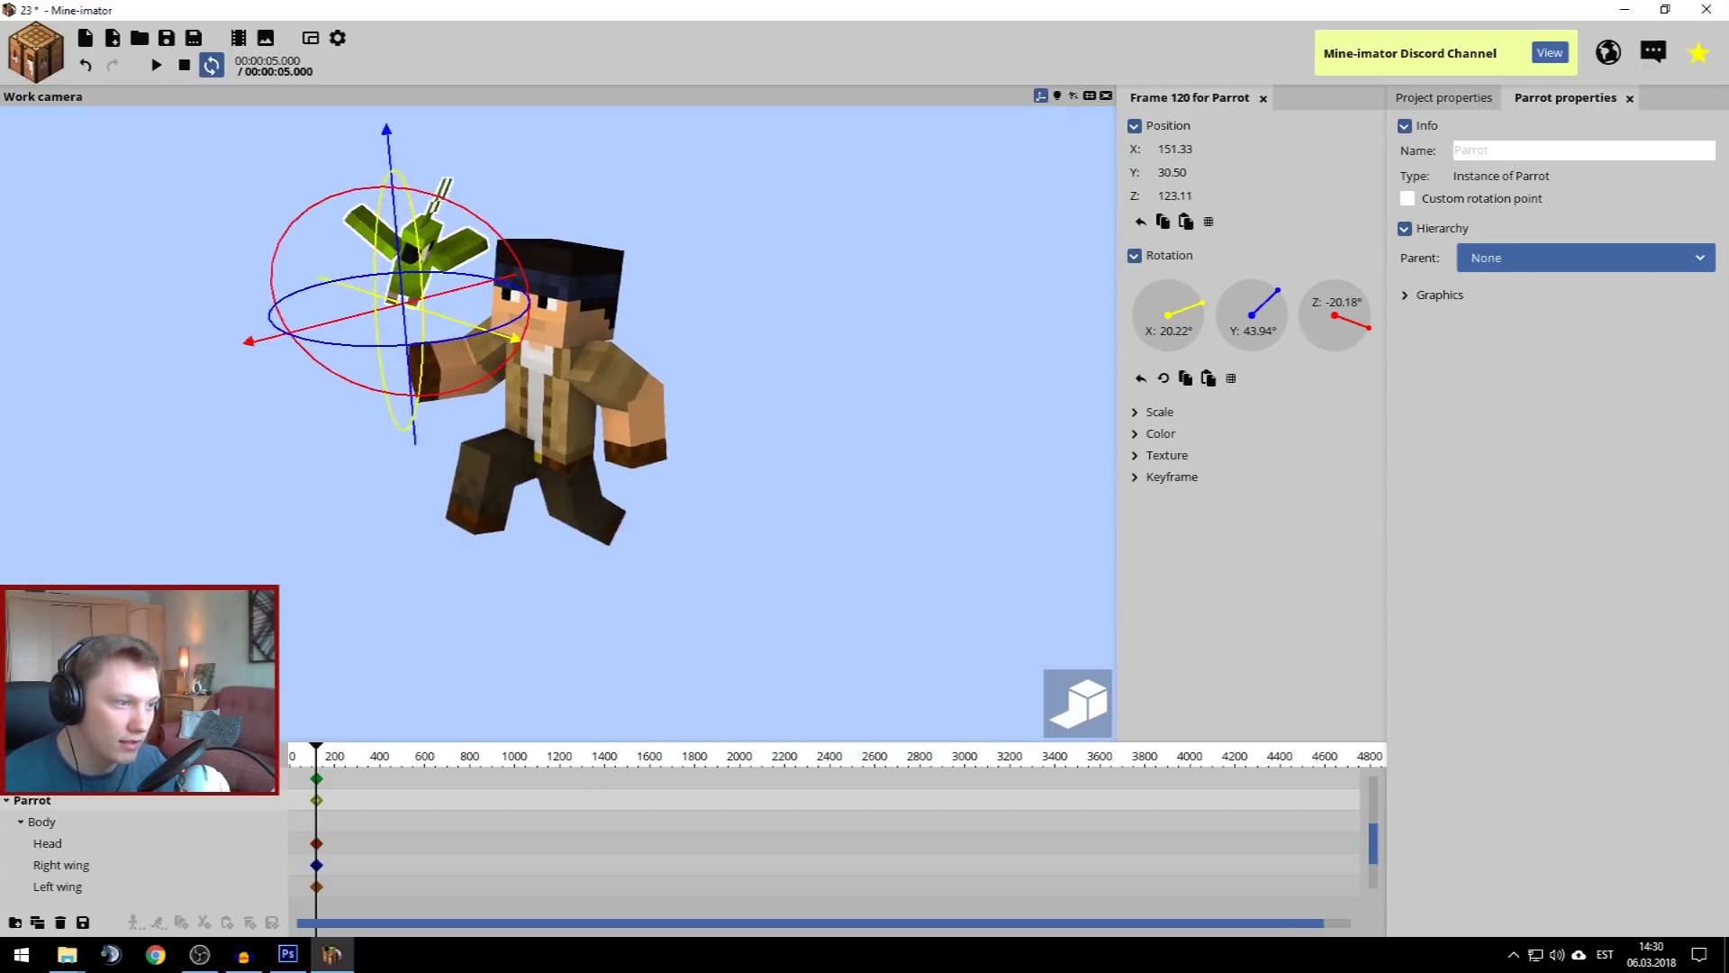
key("w")
key("s")
key("w")
key("s")
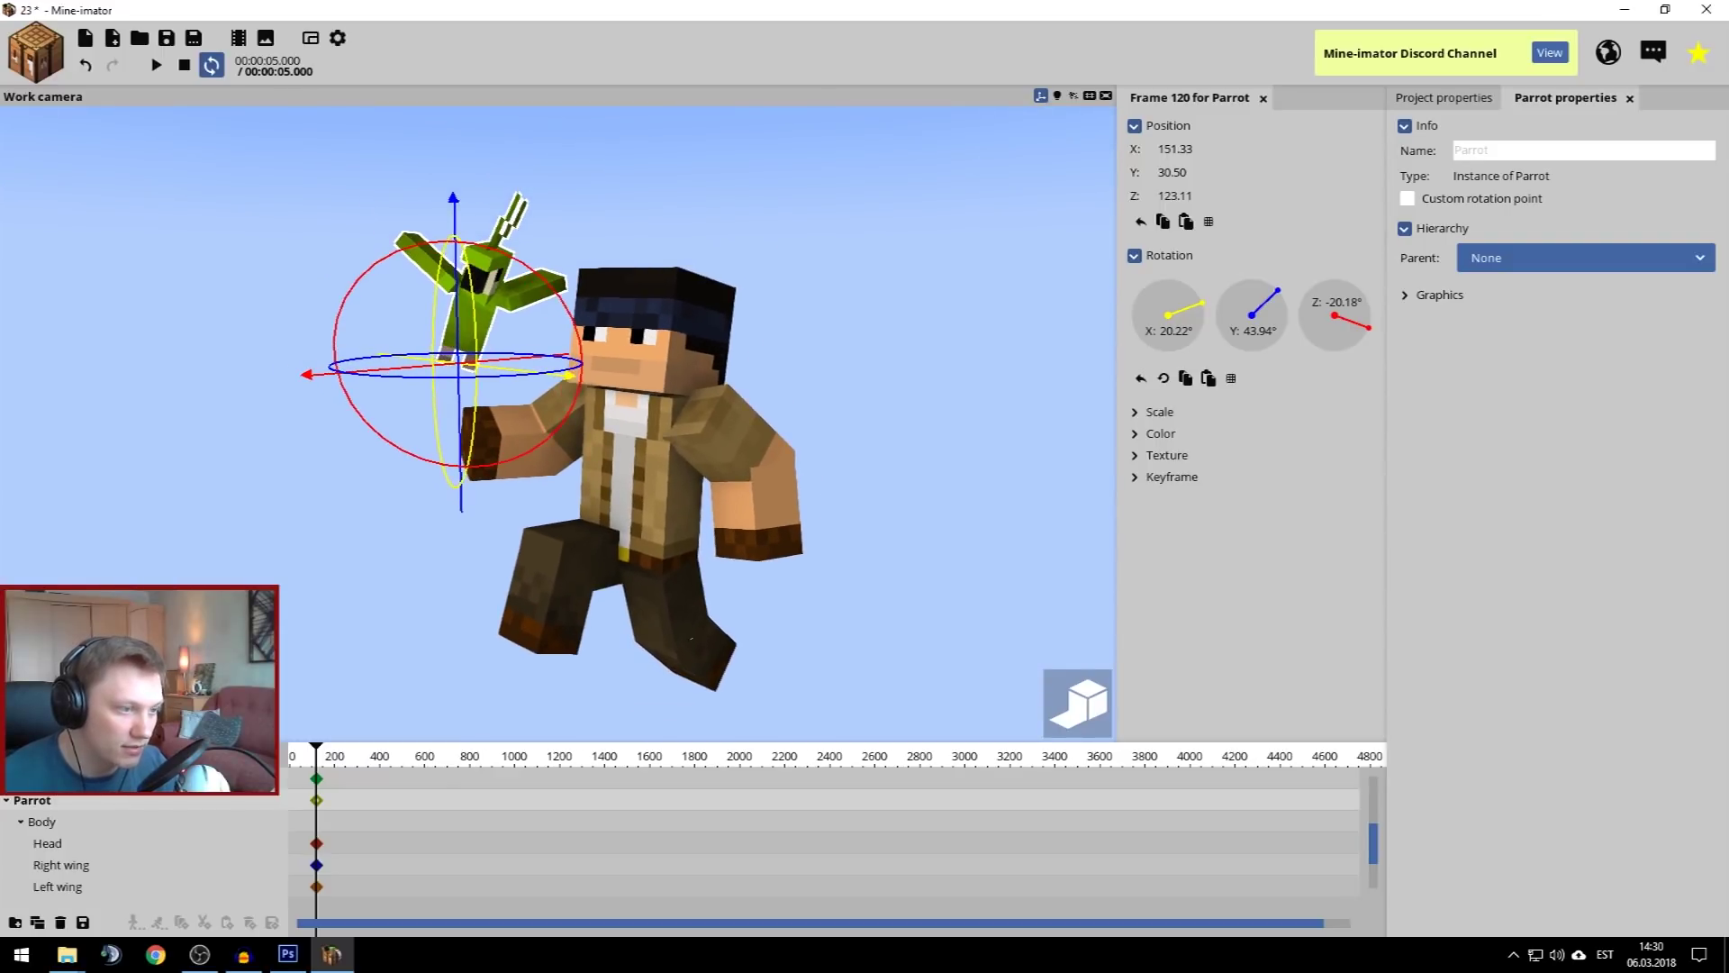
left_click(997, 541)
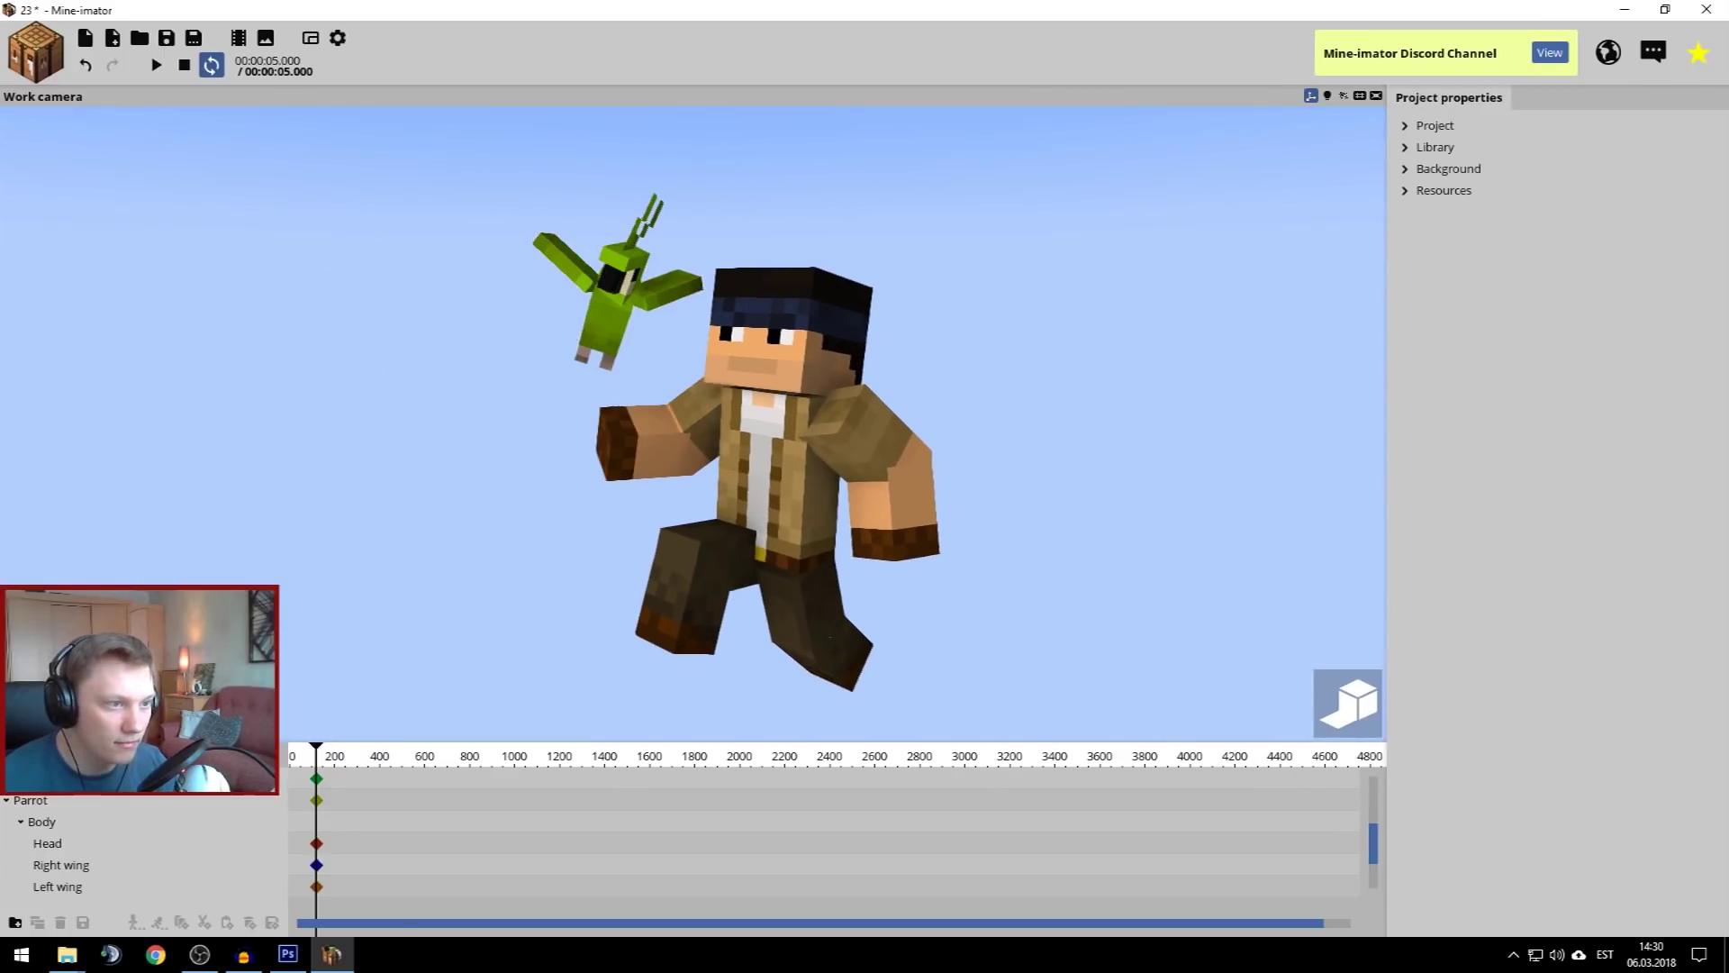
key("d")
key("a")
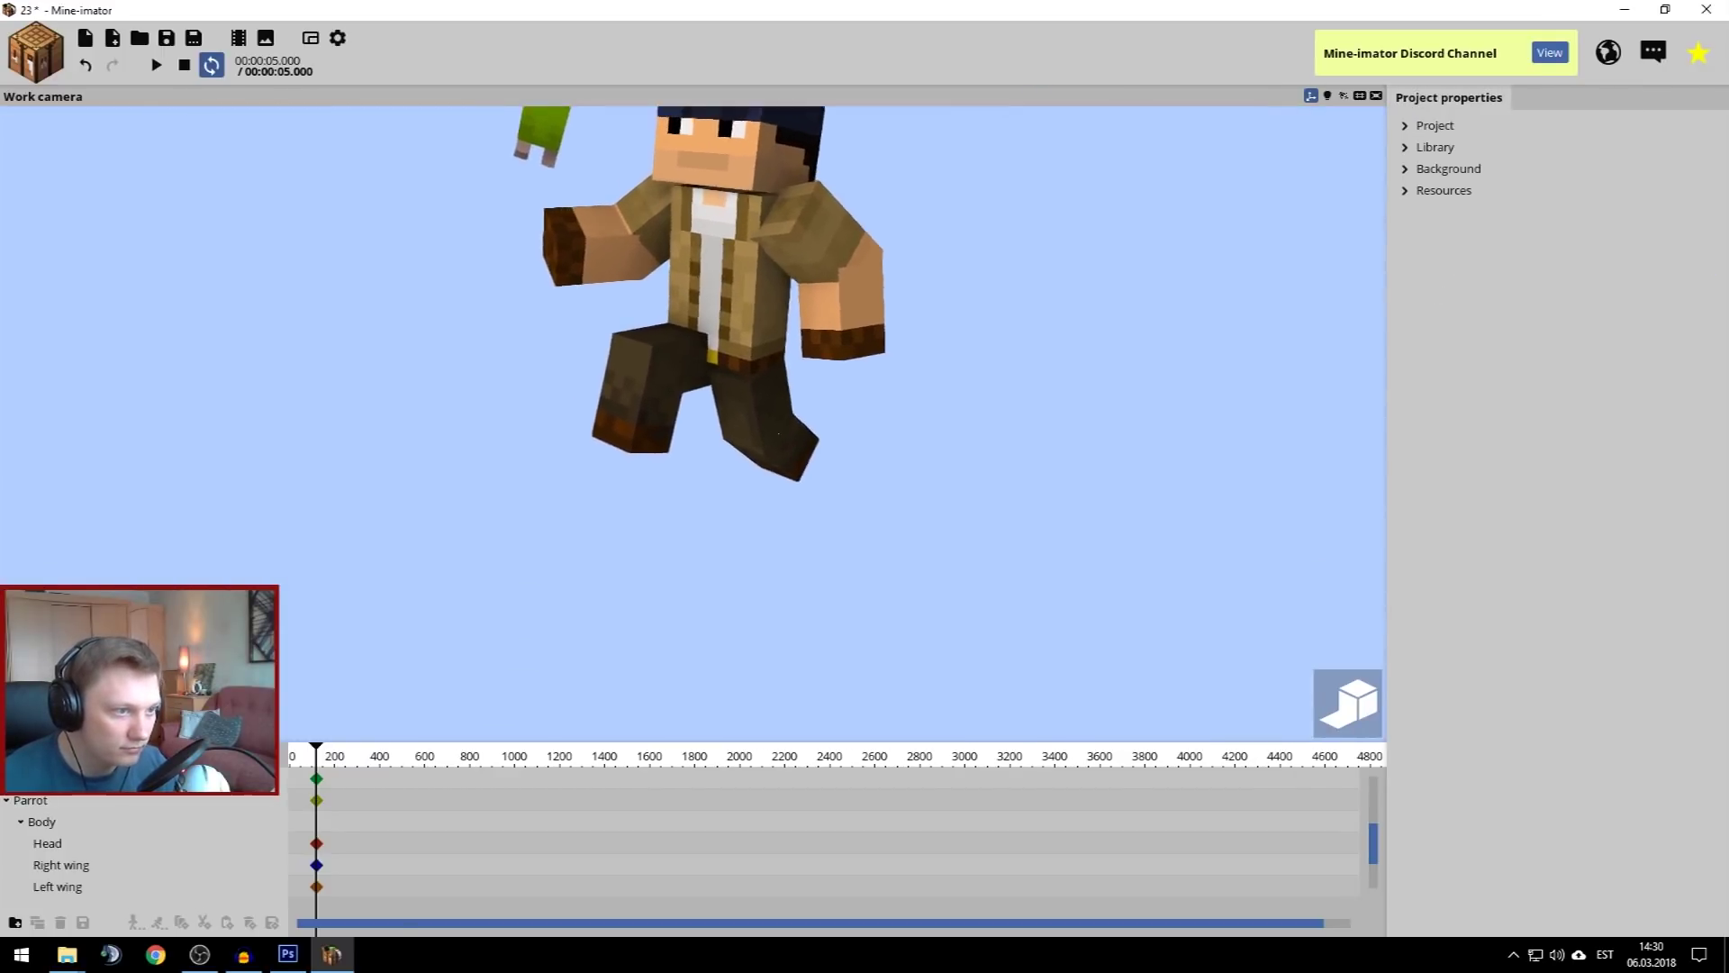
key("w")
key("s")
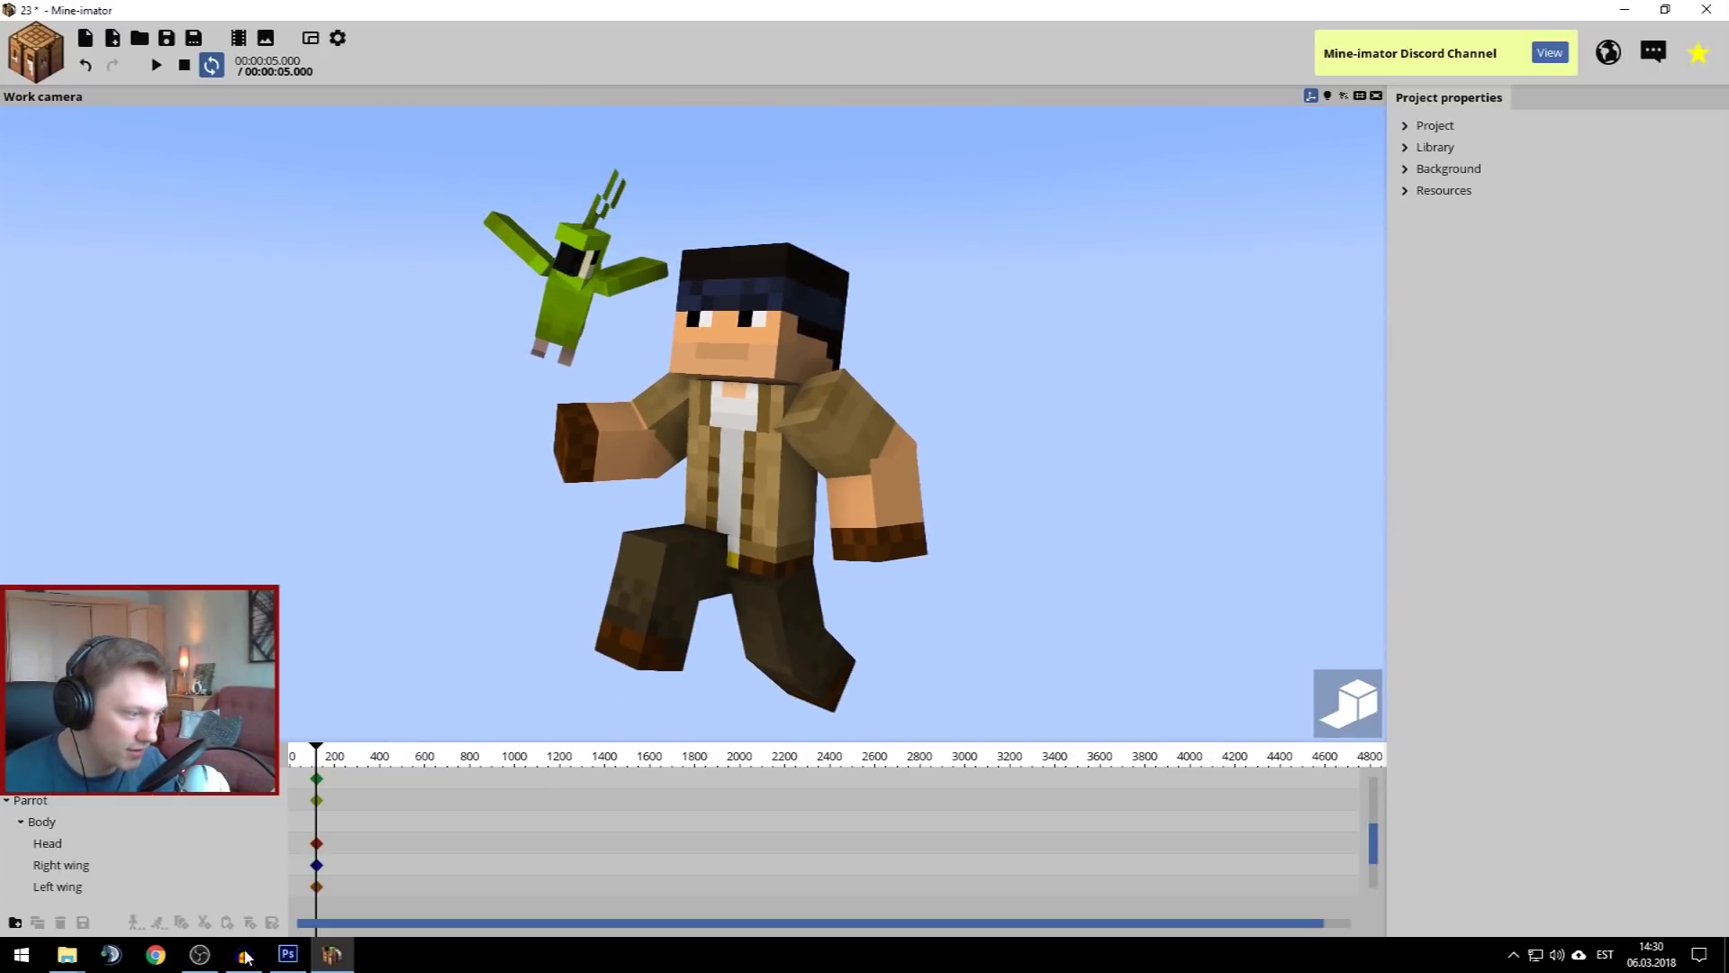
Switch to Photoshop and shift the night-time screenshot layer slightly up and to the right behind the title
left_click(290, 956)
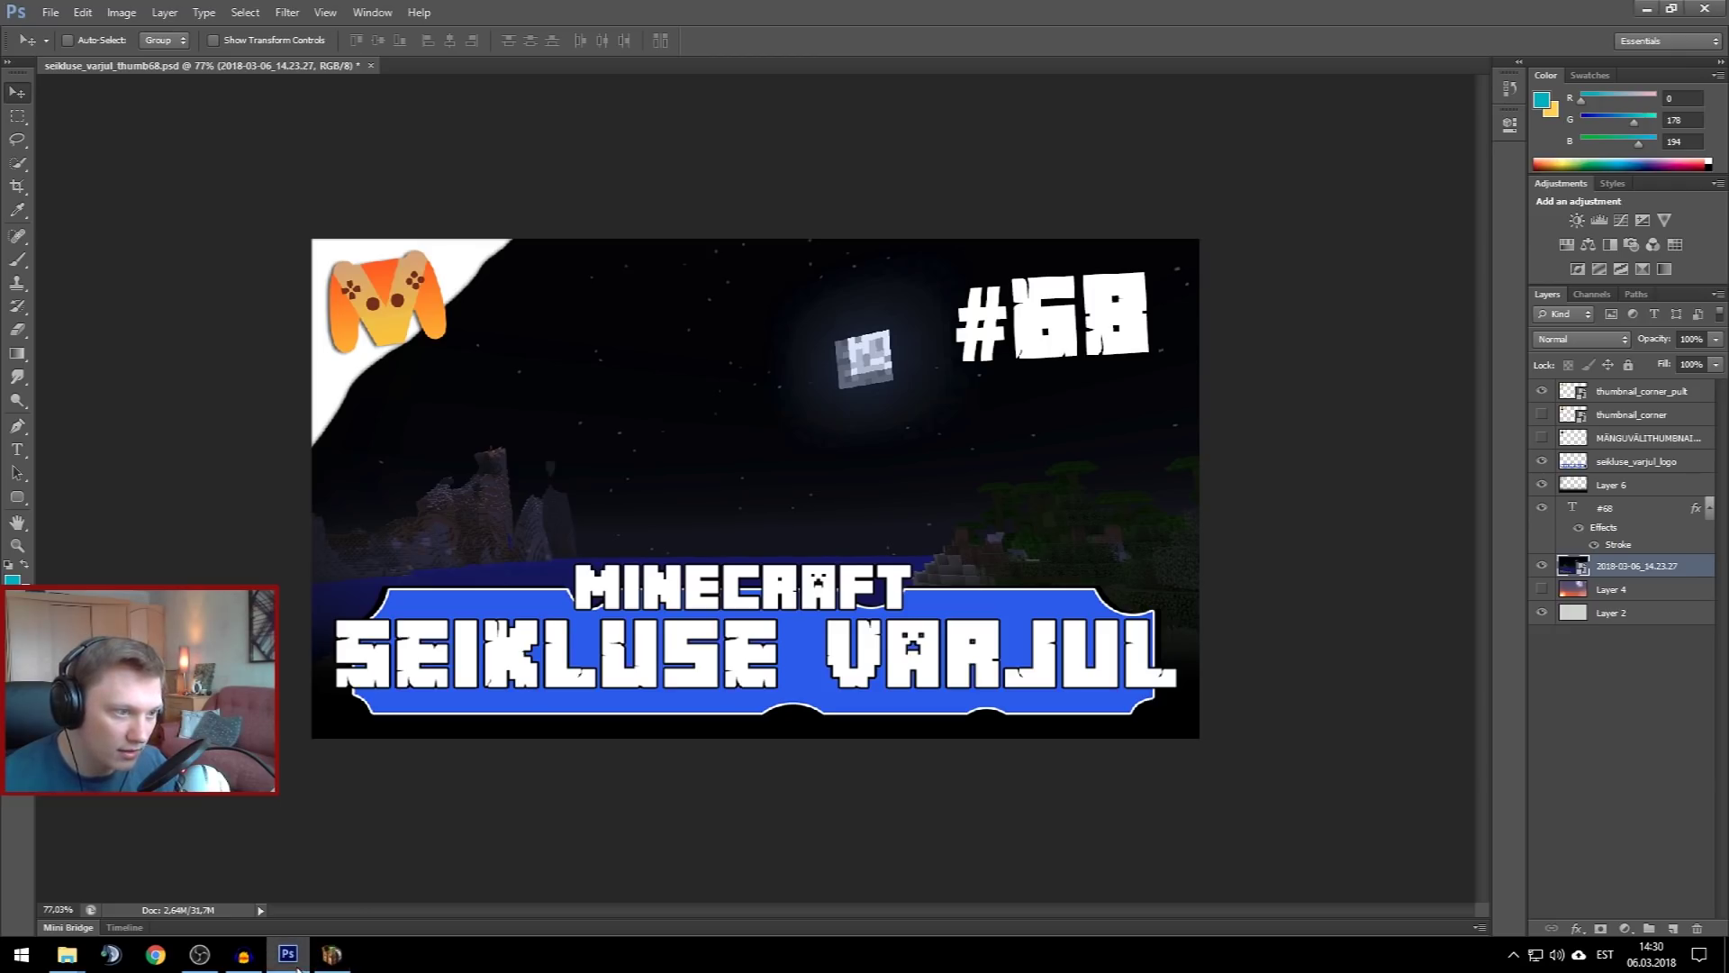
mouse_move(335, 962)
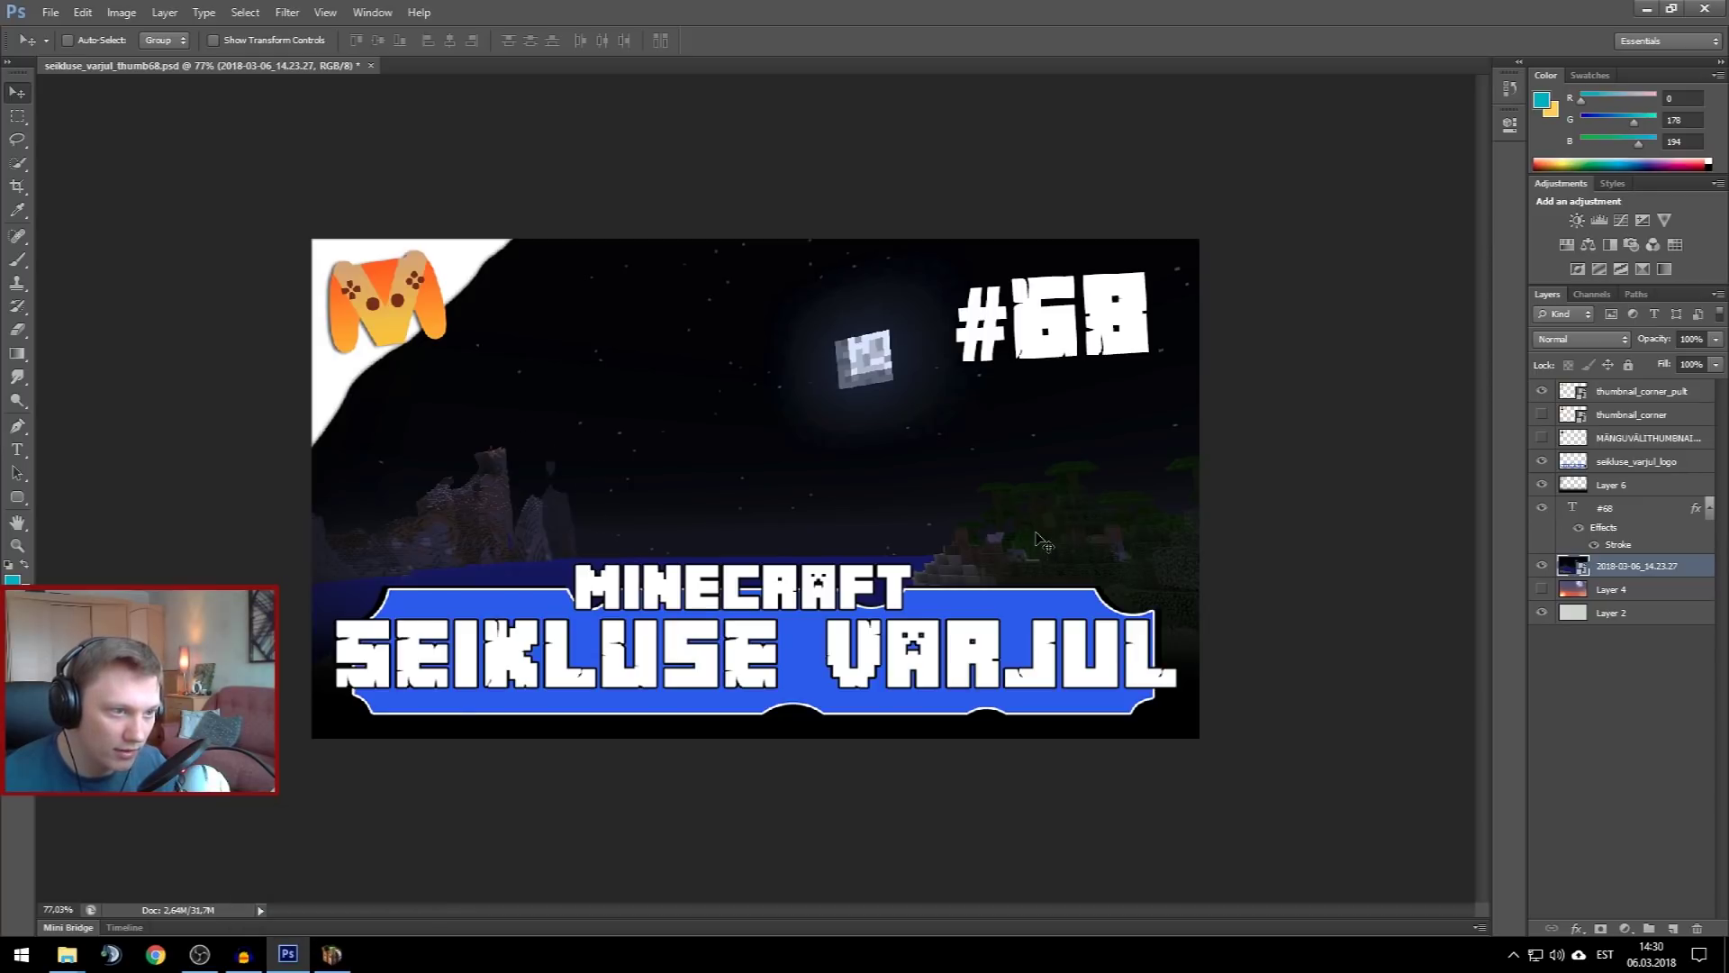
left_click_drag(1015, 521, 1034, 453)
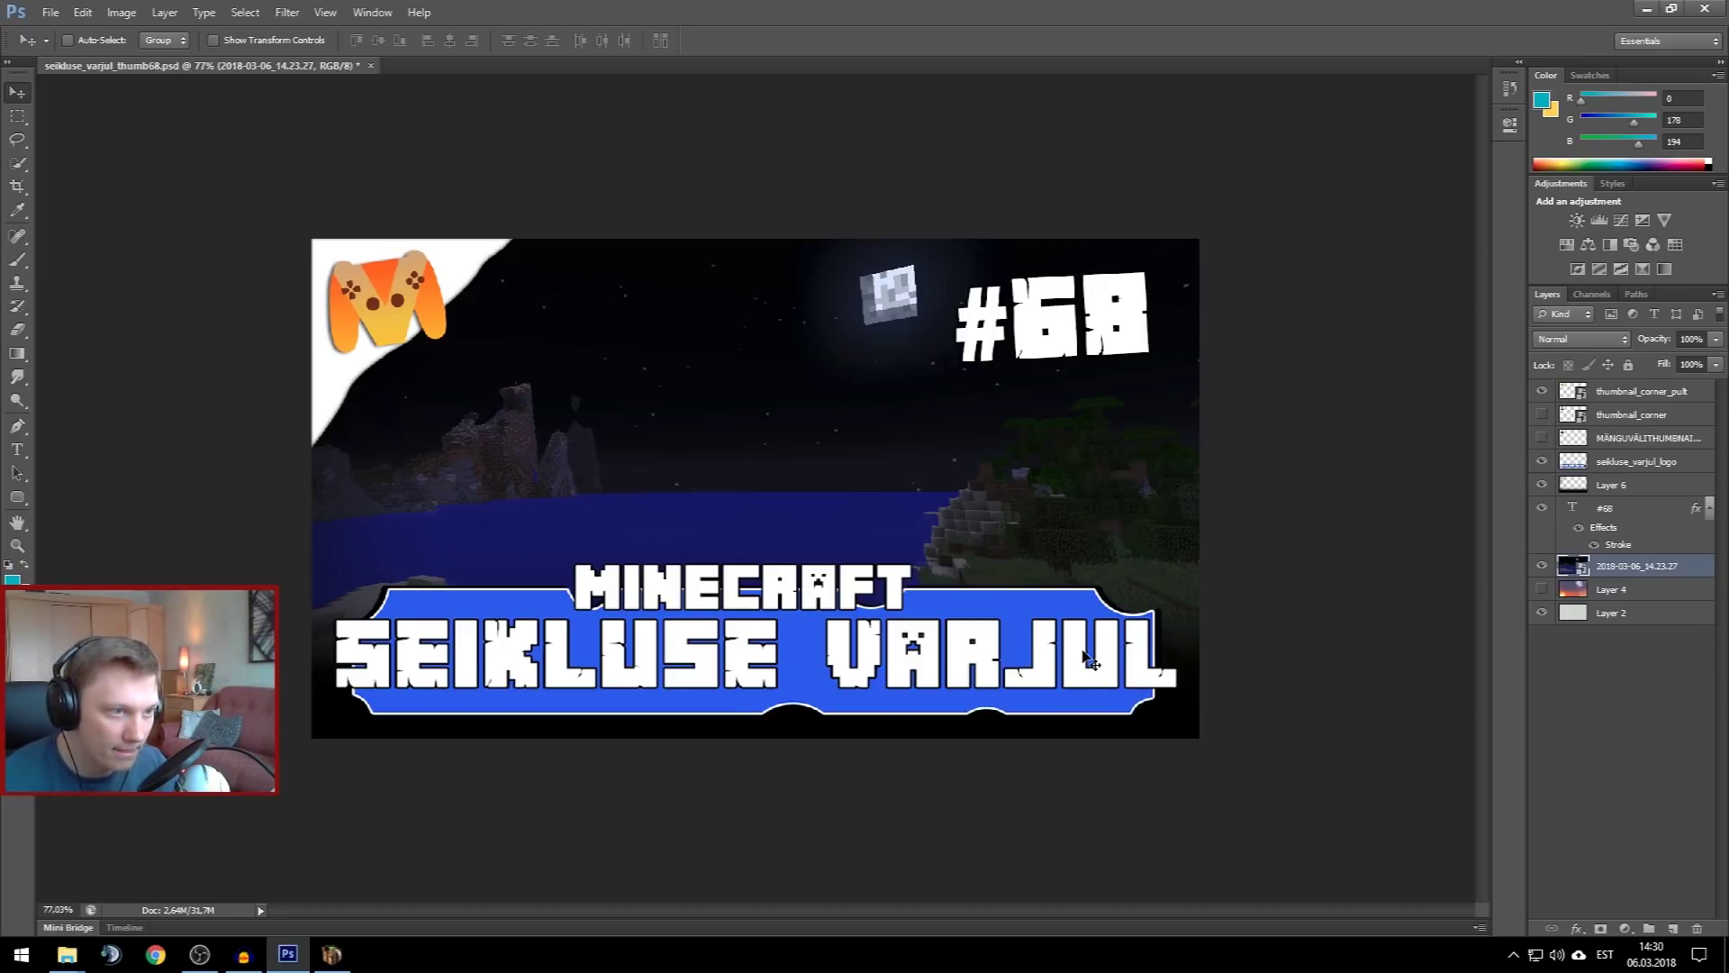
left_click_drag(1117, 513, 1130, 531)
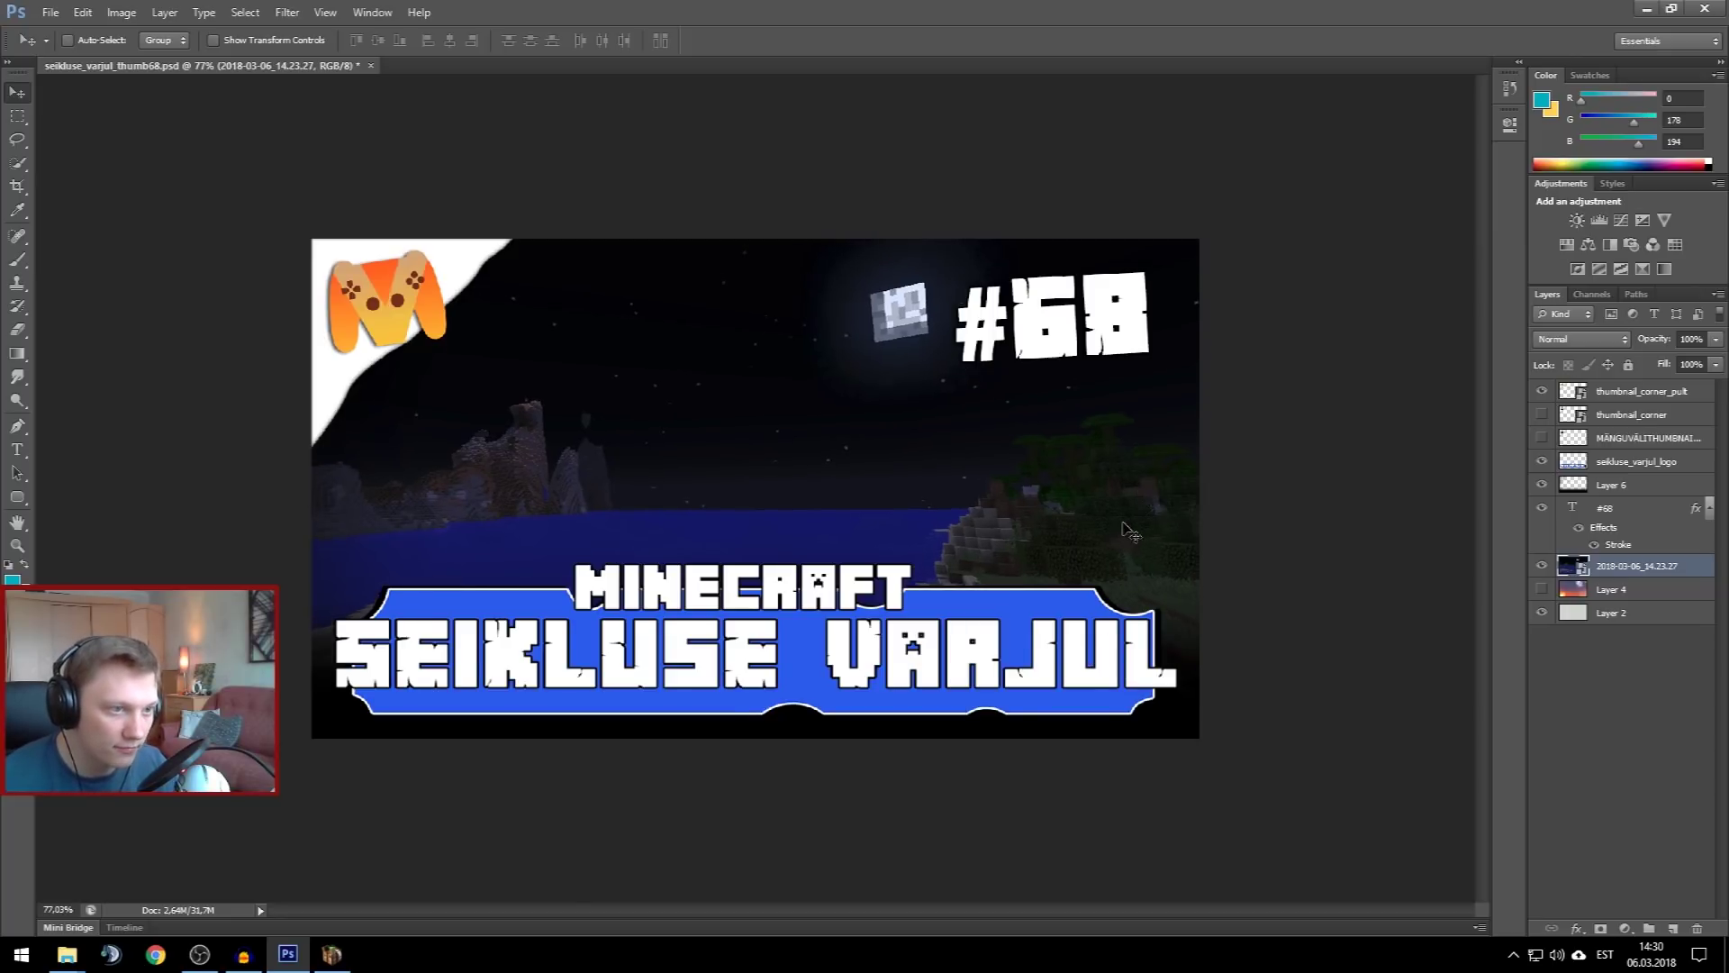
Switch to Mine-imator and export the character and parrot as a 4K (4096x2304) image with the background removed and high-quality rendering
left_click(335, 958)
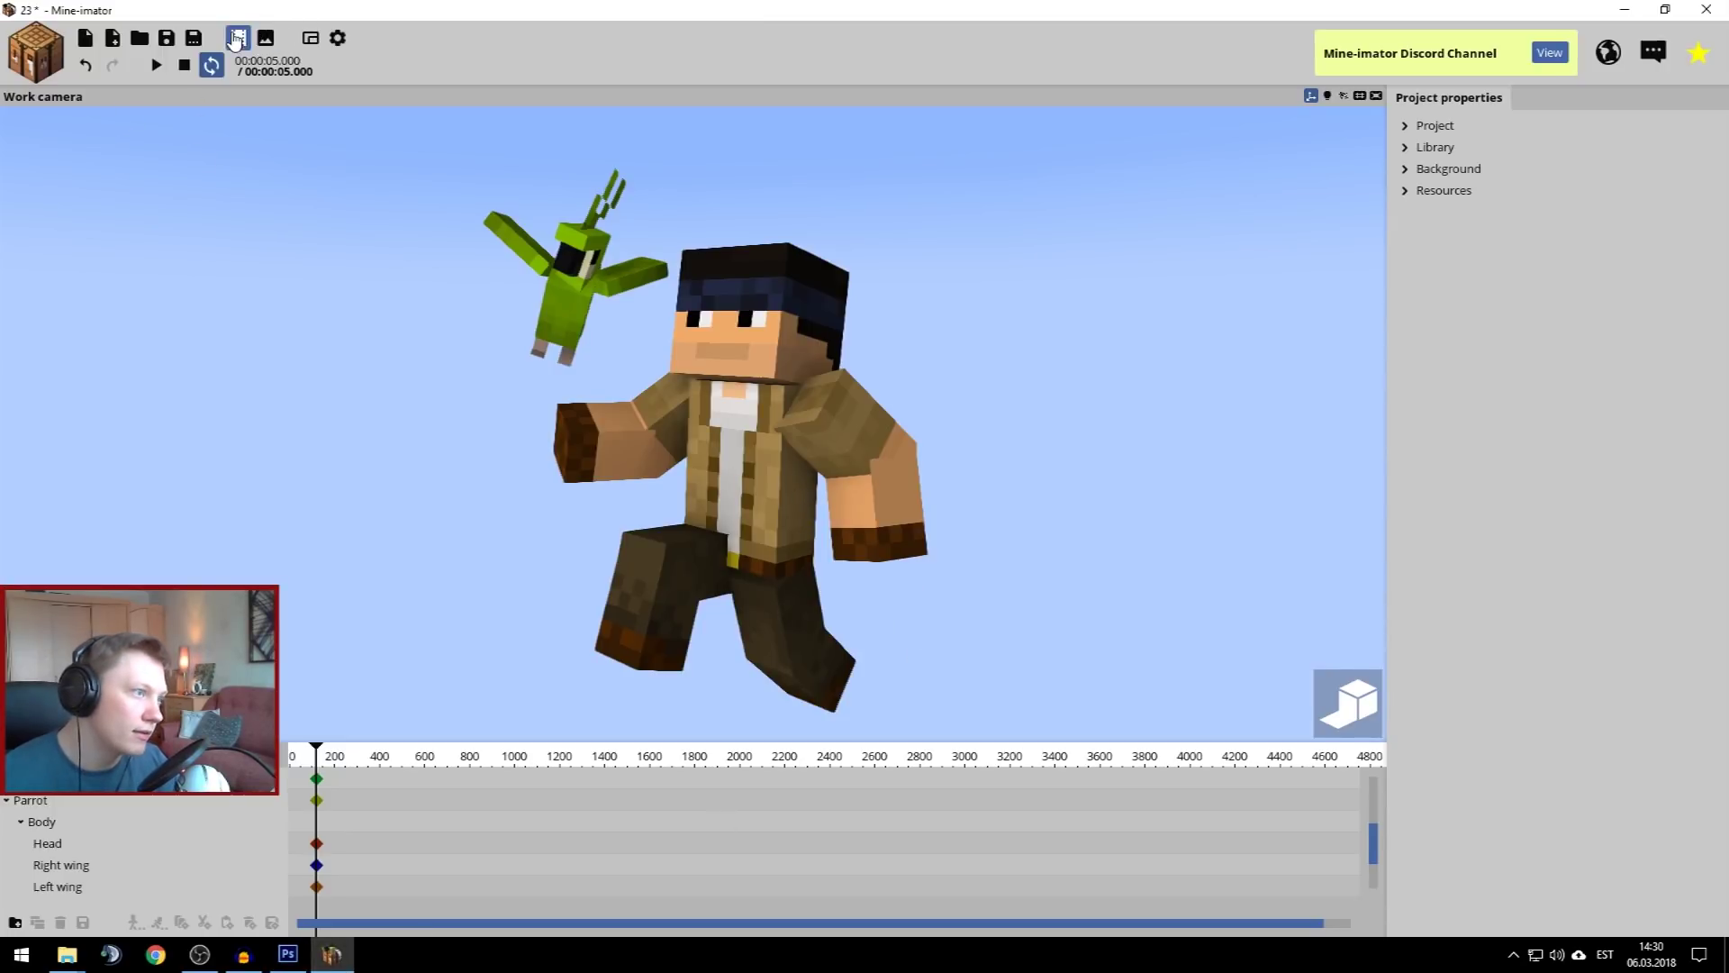
left_click(267, 38)
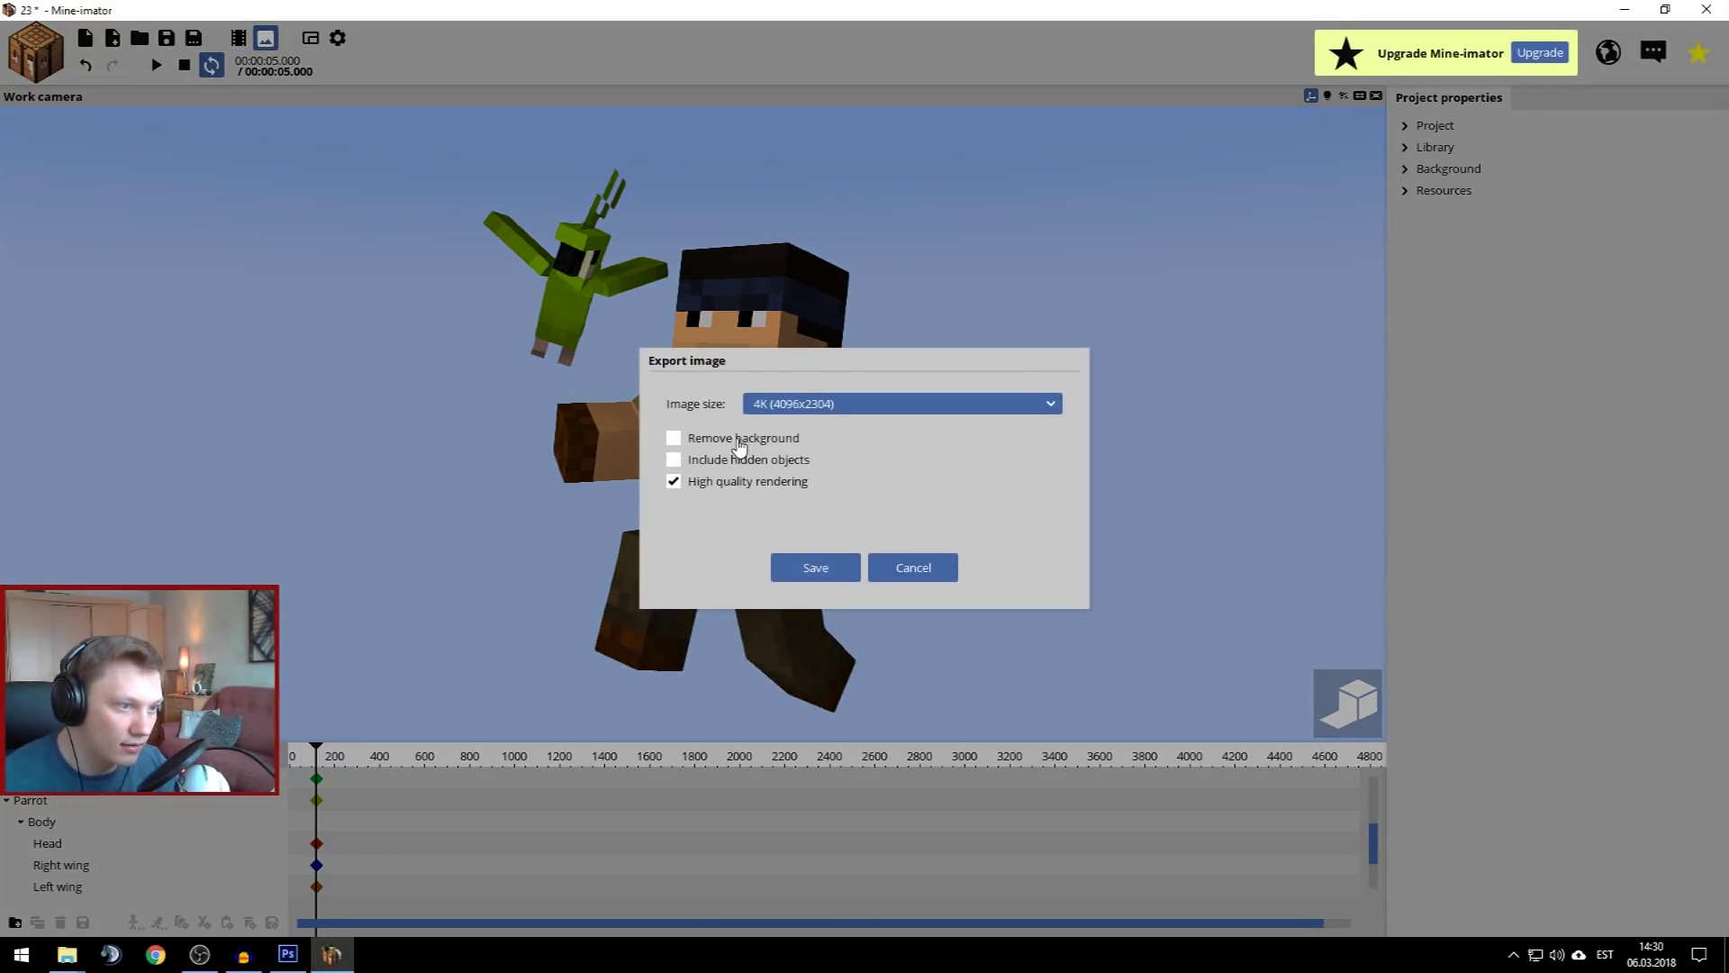
left_click(872, 403)
left_click(873, 405)
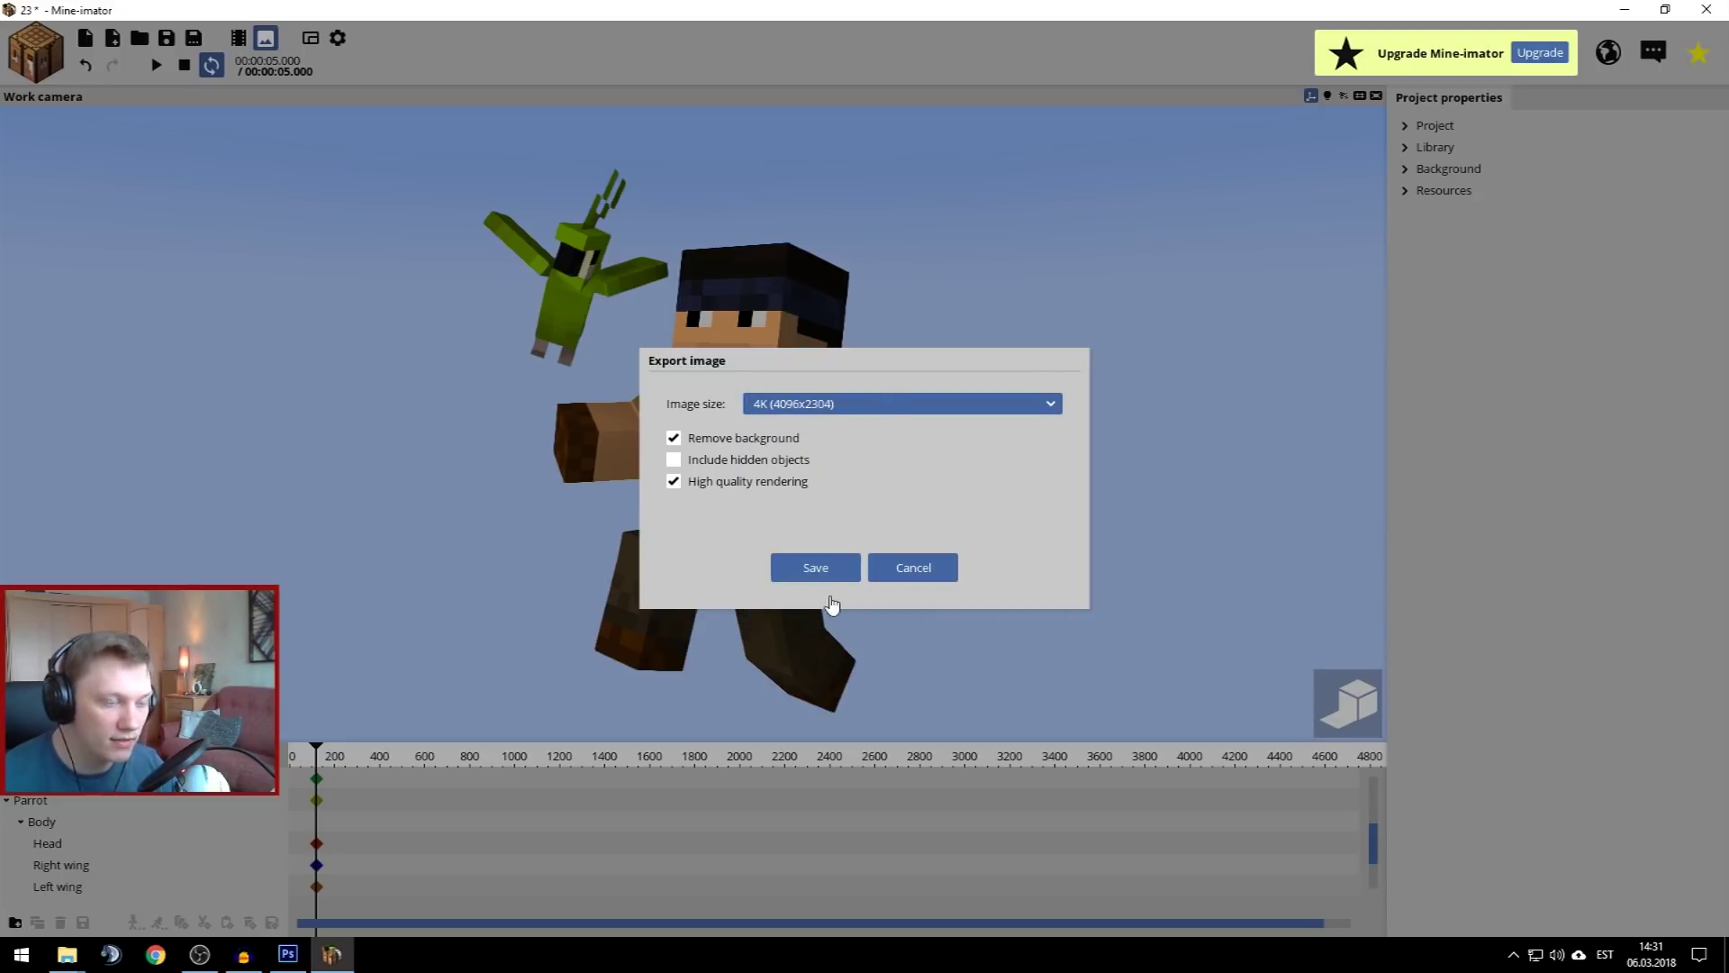
left_click(816, 567)
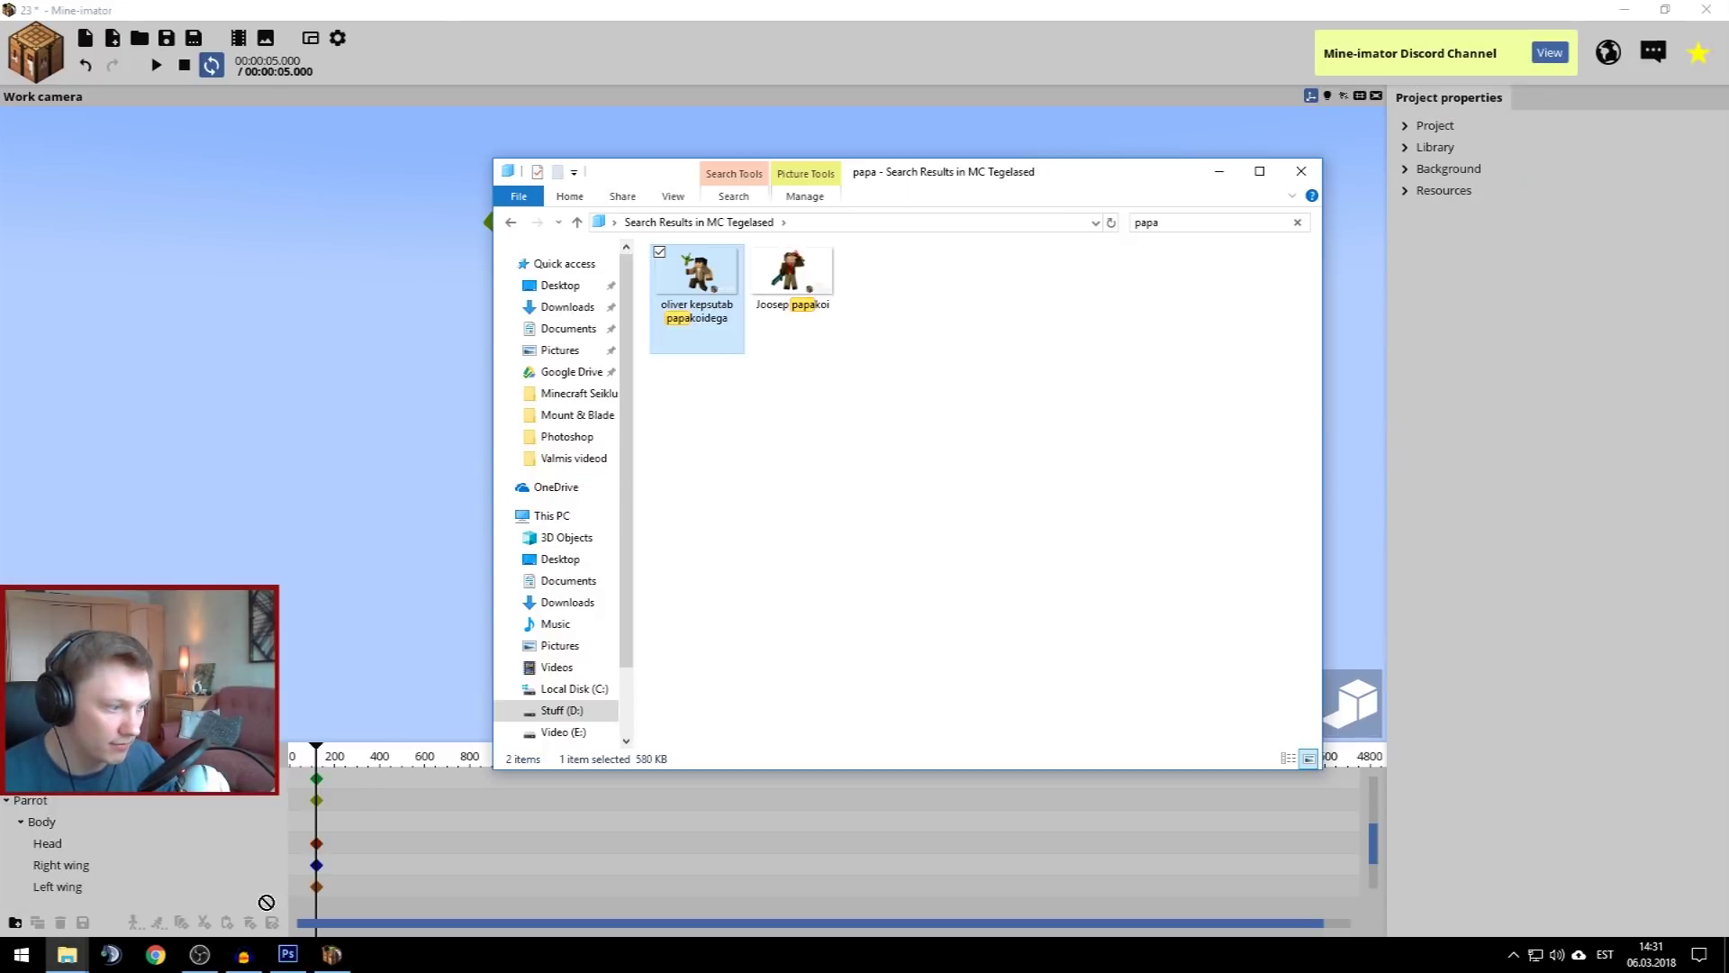
Place the exported character render in the Photoshop thumbnail, scaled to about 7% and rotated to about 7.35°
left_click(288, 954)
left_click_drag(681, 441, 716, 464)
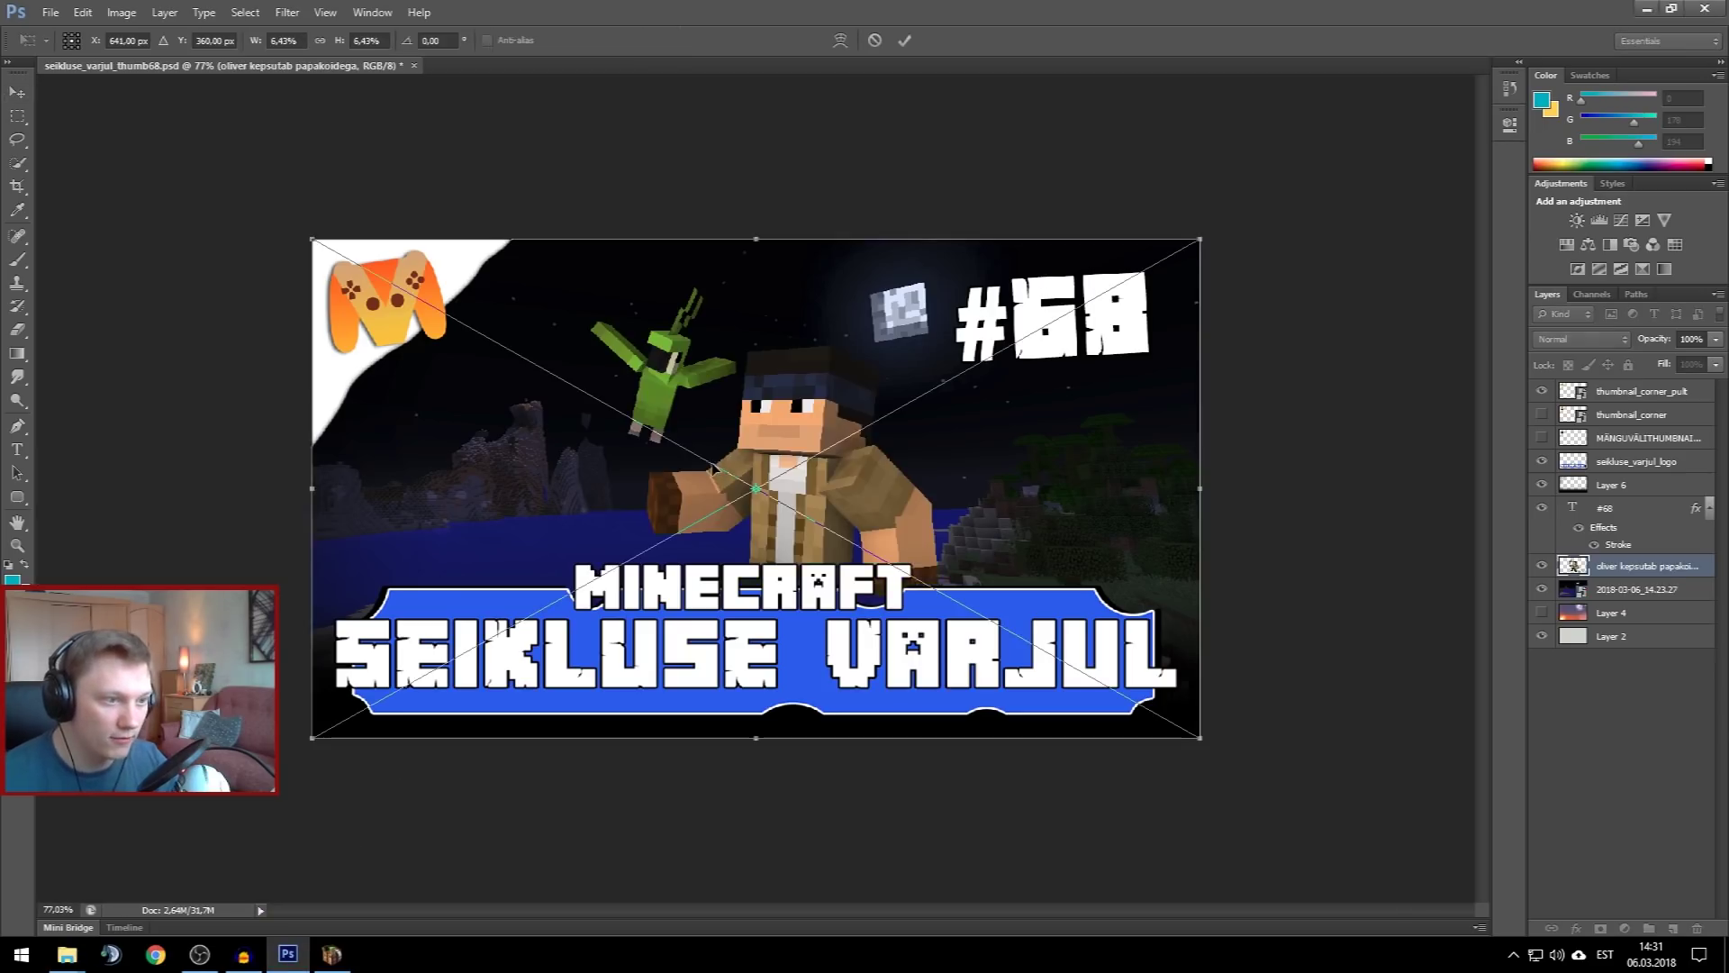
left_click_drag(1059, 487, 998, 465)
left_click_drag(1213, 194, 1244, 262)
left_click_drag(997, 384, 979, 407)
left_click_drag(1162, 302, 1194, 302)
left_click_drag(933, 431, 940, 439)
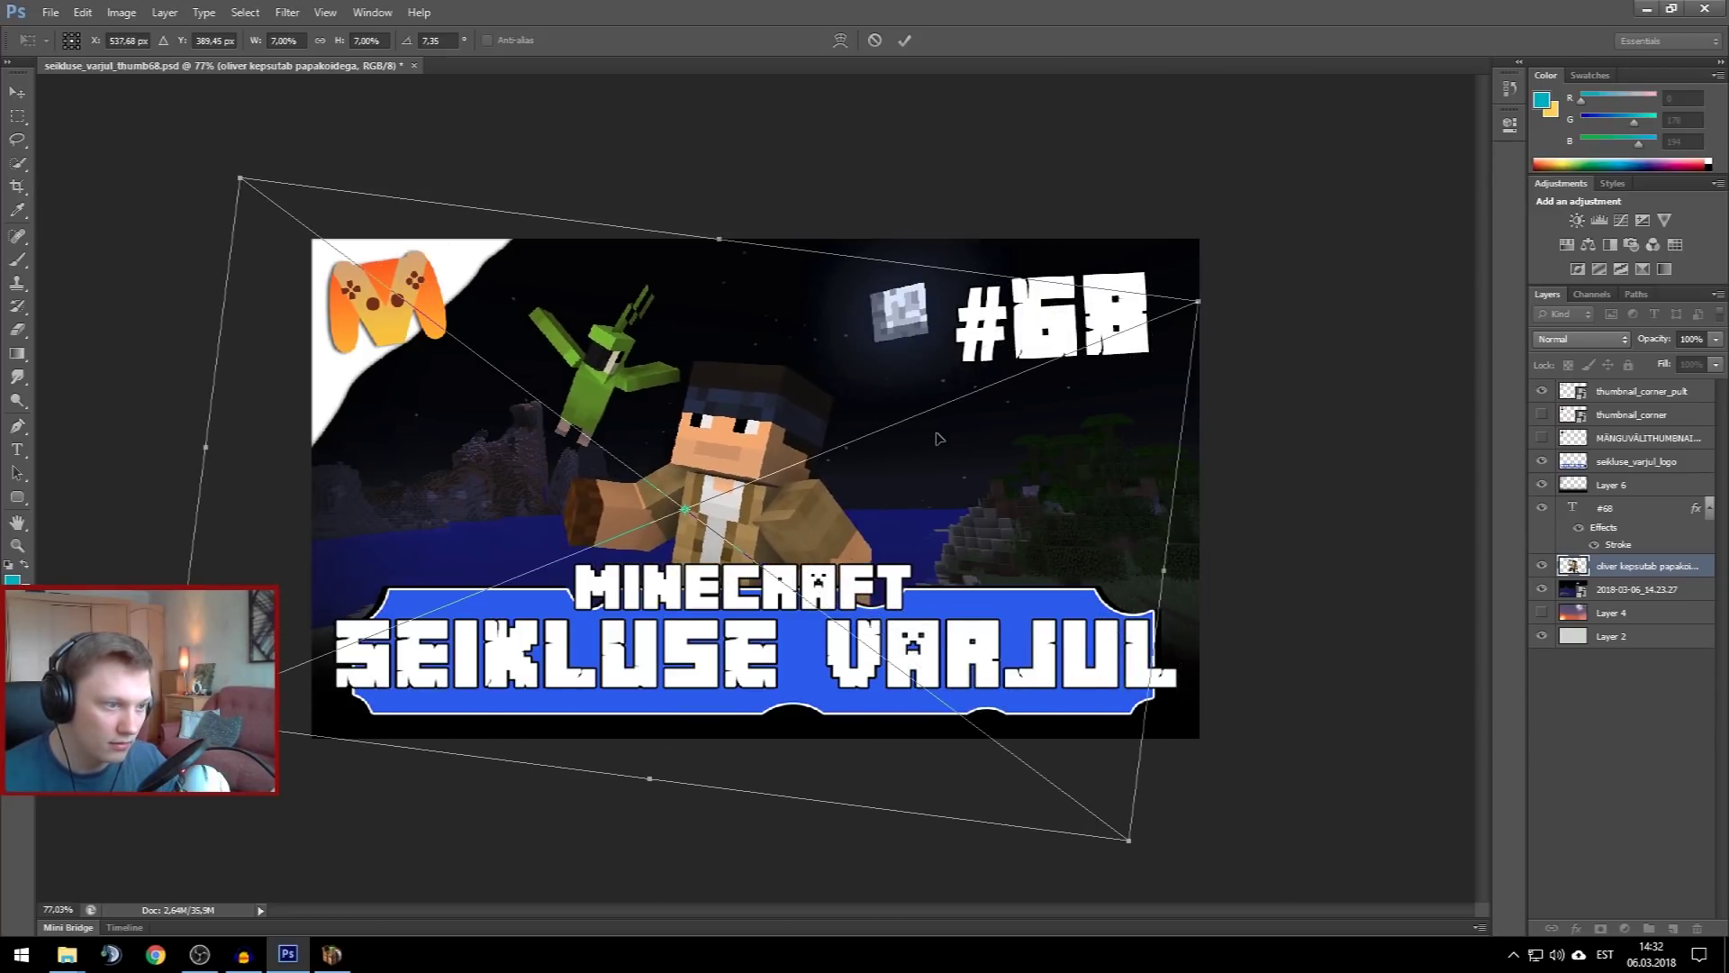
Enlarge the character render to about 8.21% and position it behind the title at about X 515.5, Y 351.4 px
left_click_drag(1197, 303, 1378, 225)
left_click_drag(1036, 378, 941, 402)
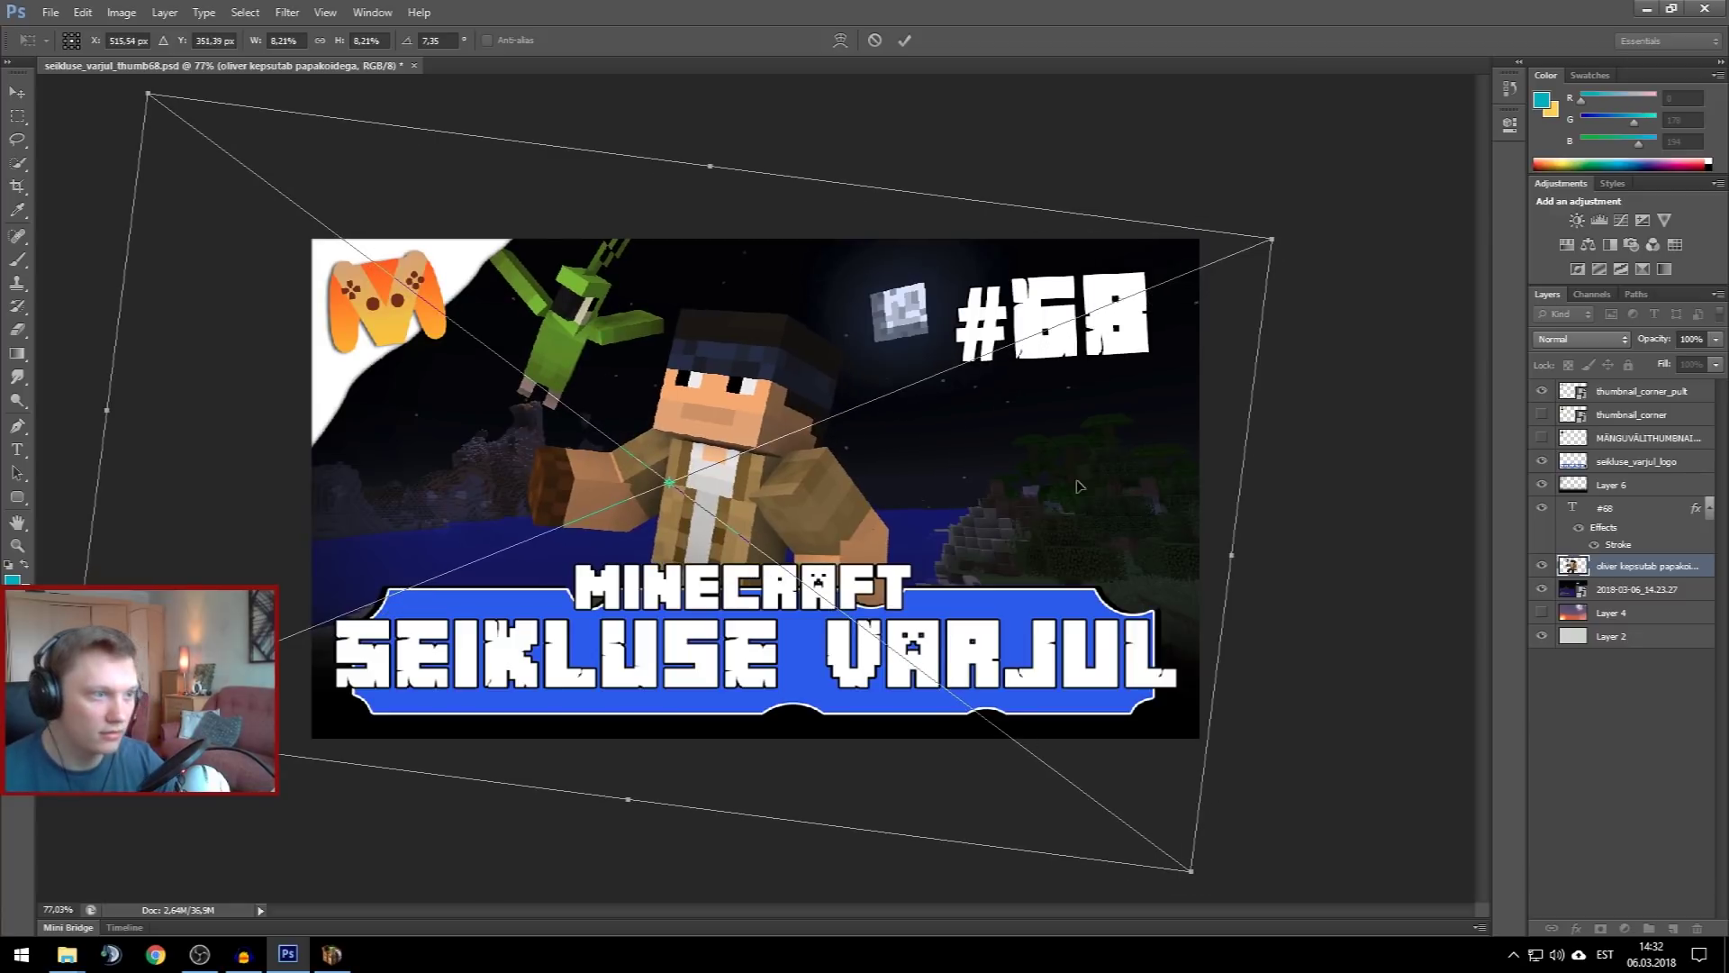
key("Return")
scroll(658, 490, "up", 3)
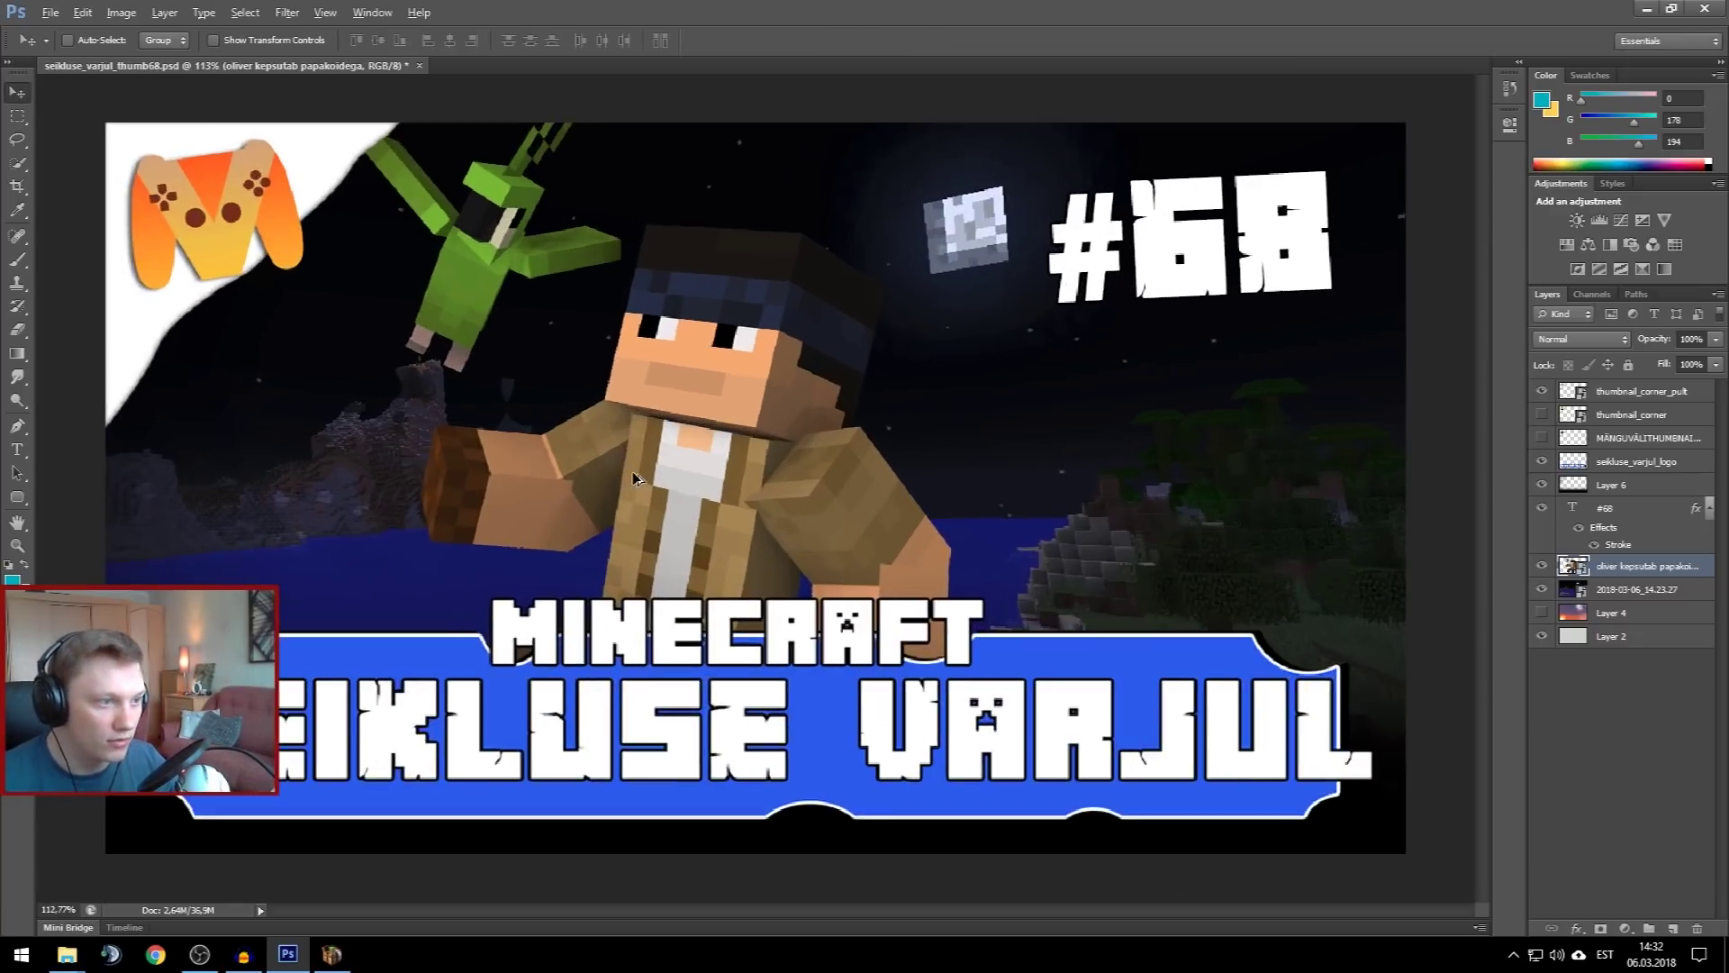
scroll(635, 477, "down", 2)
Switch to Mine-imator, hide the existing models and create a Parrot character with the Red and blue variant
key("alt+Tab")
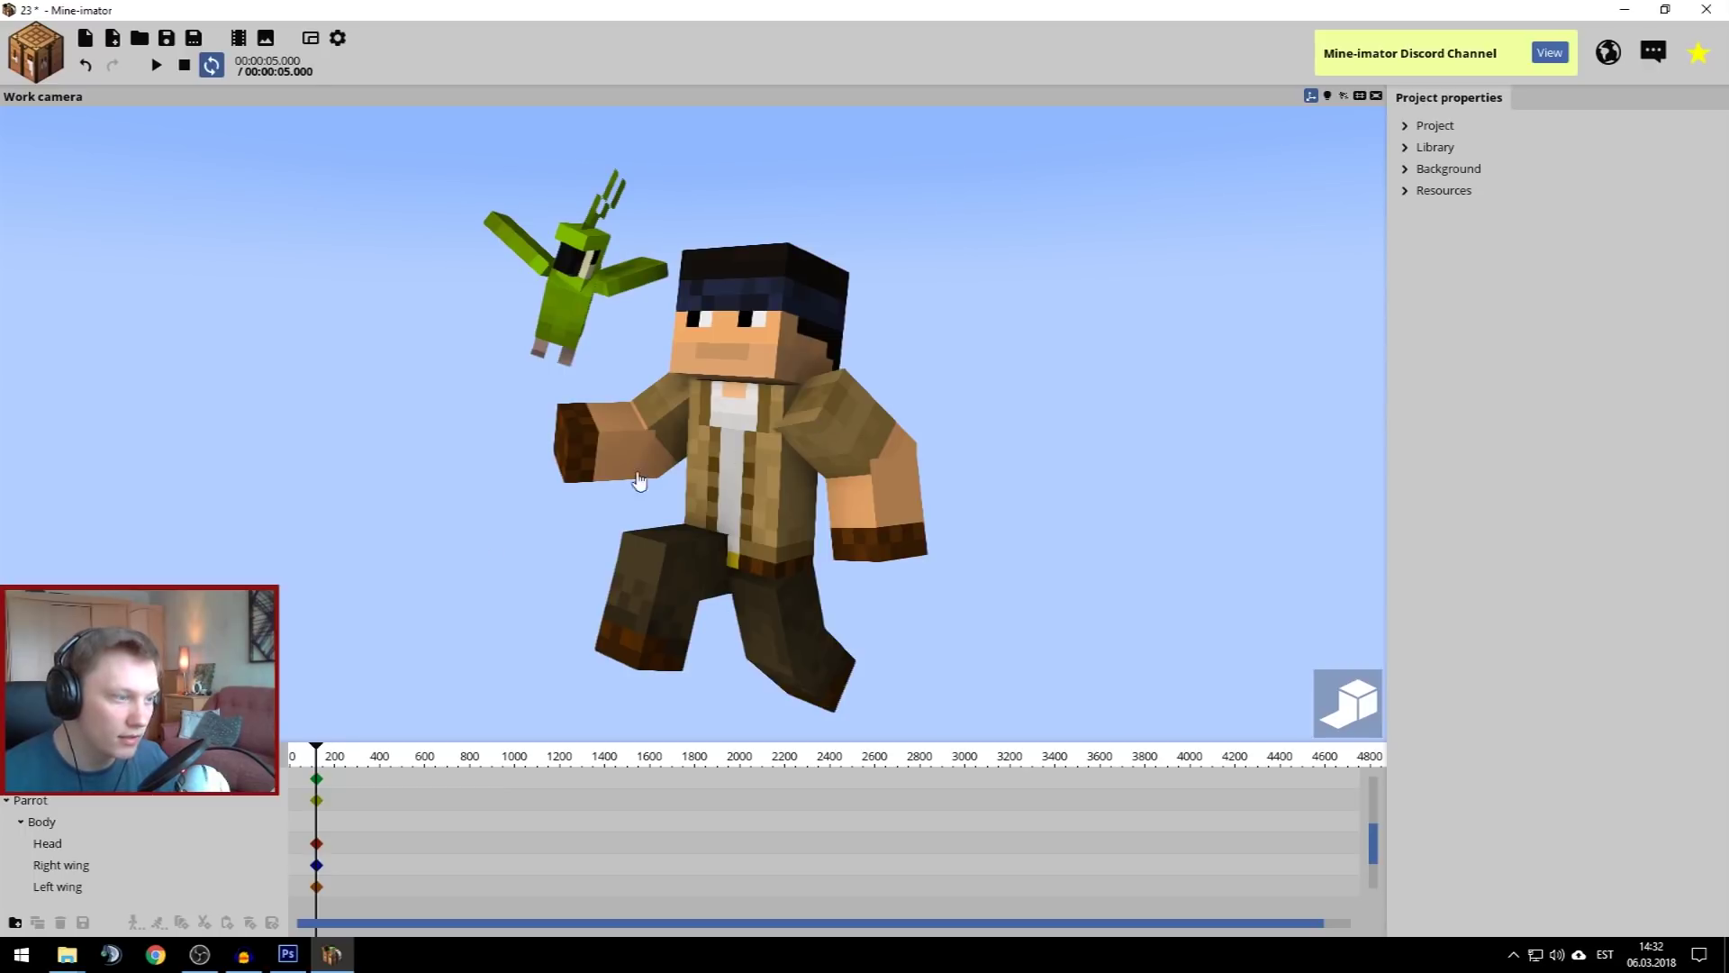
left_click(791, 466)
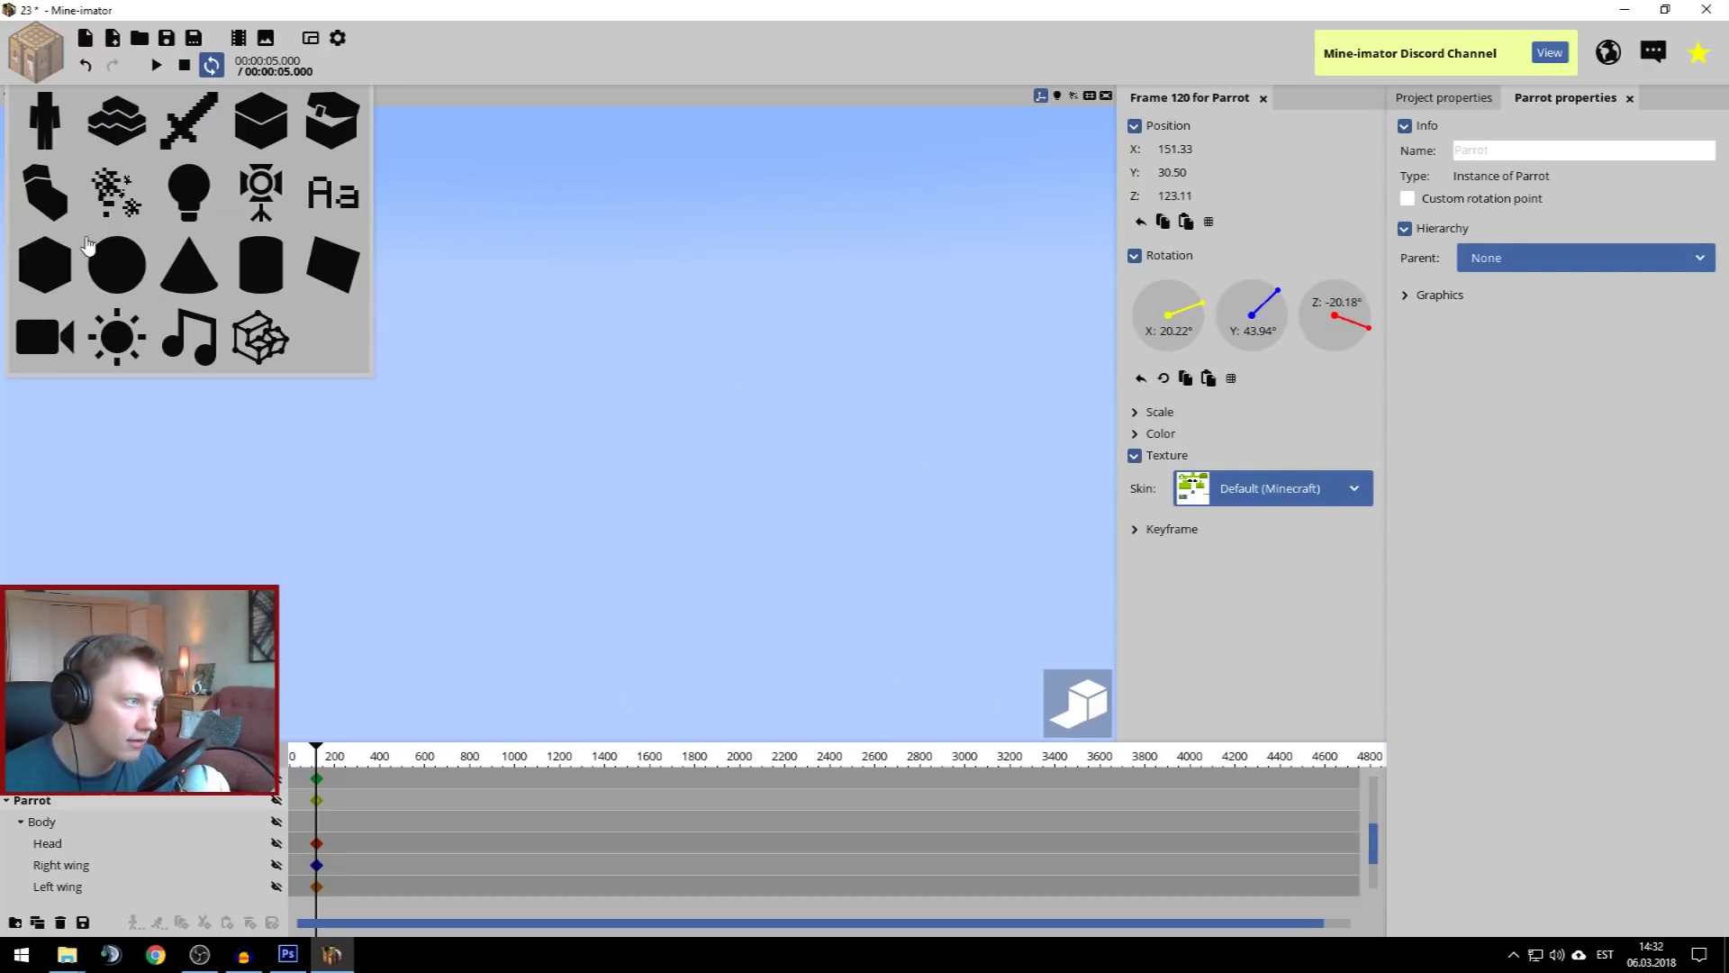
left_click(54, 124)
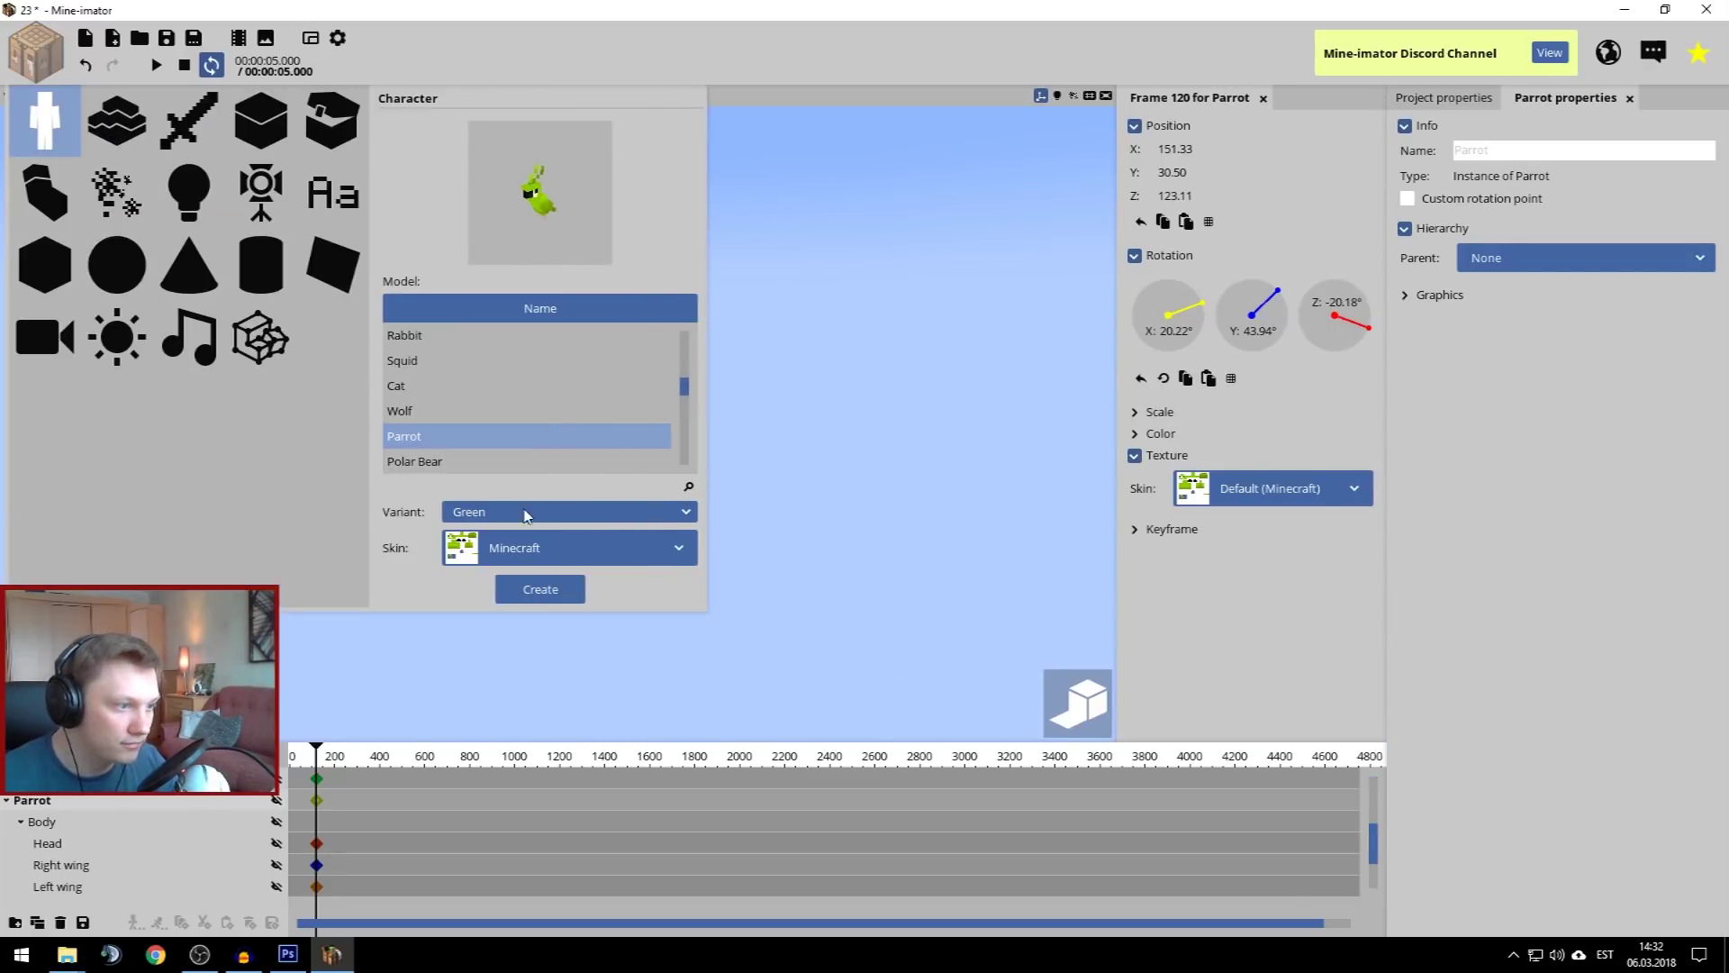
left_click(550, 556)
left_click(558, 516)
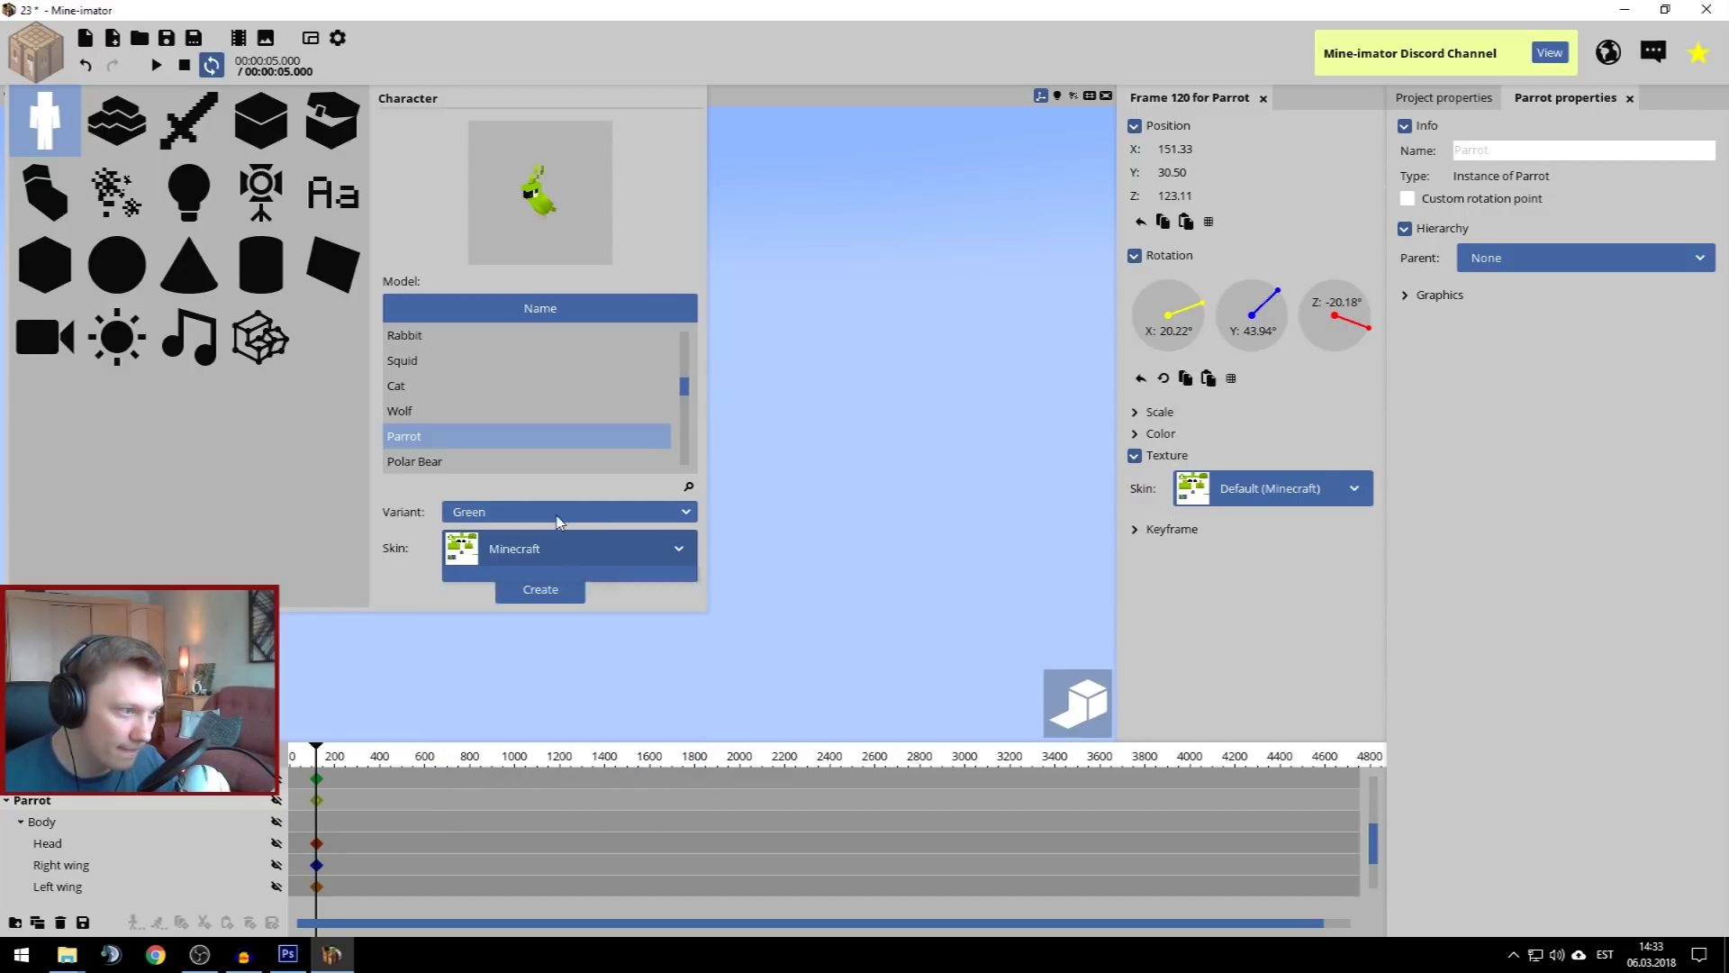
left_click(507, 601)
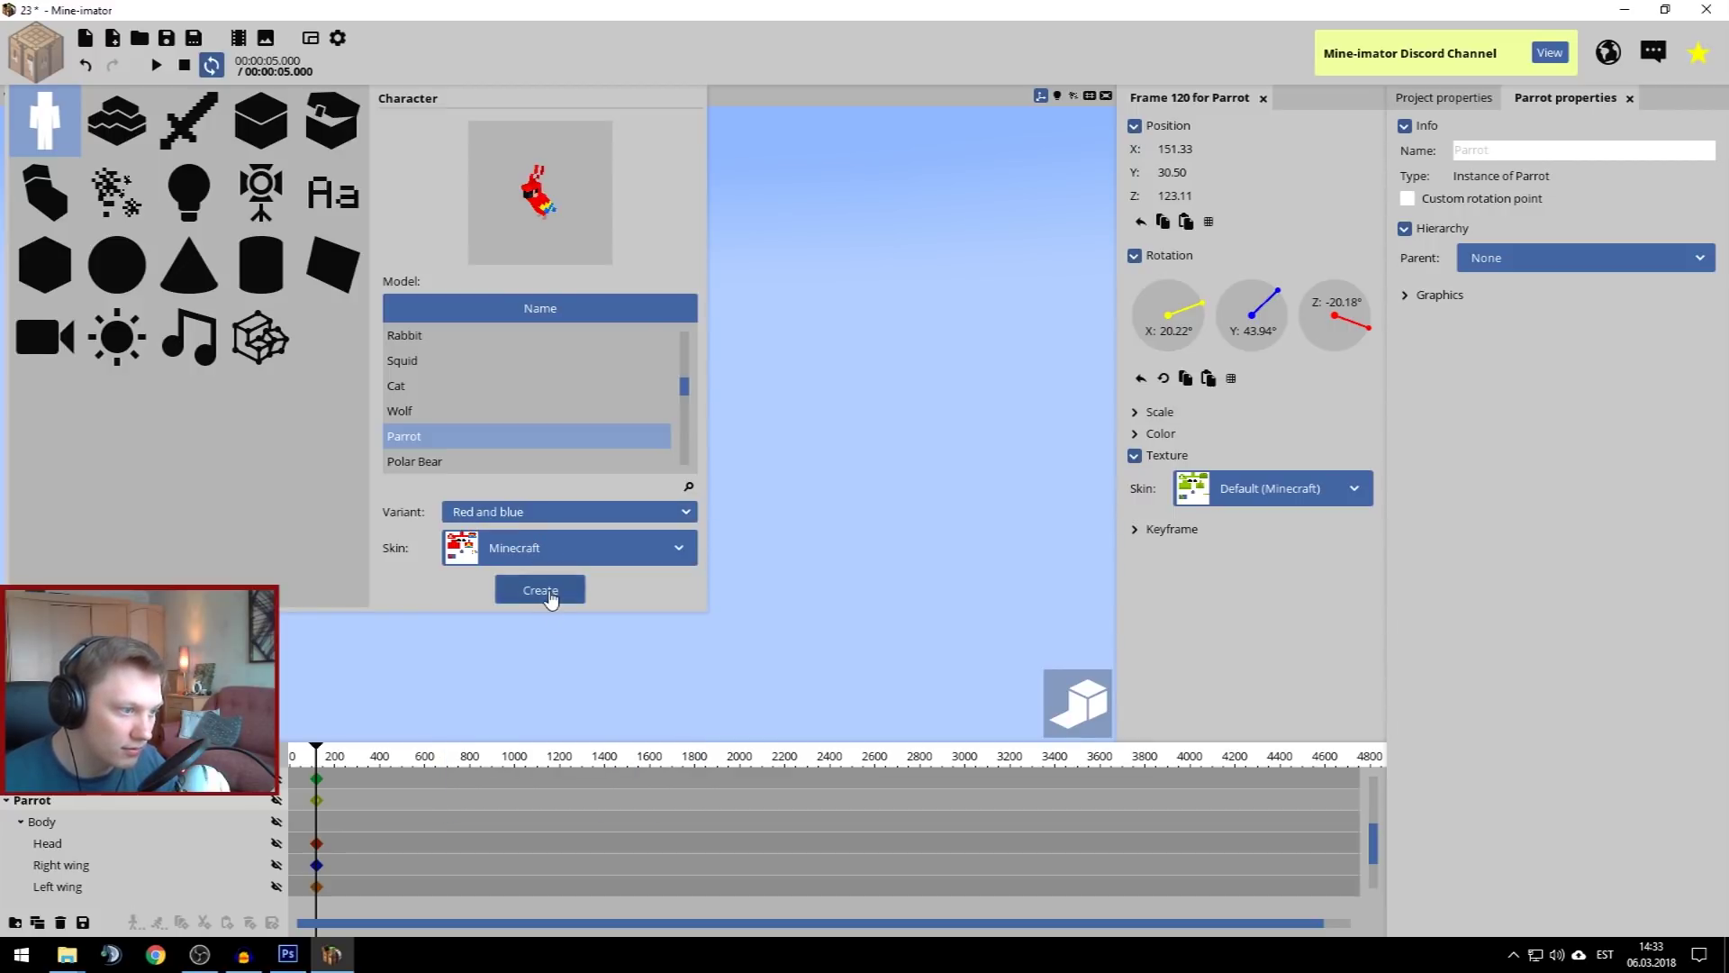
left_click(542, 590)
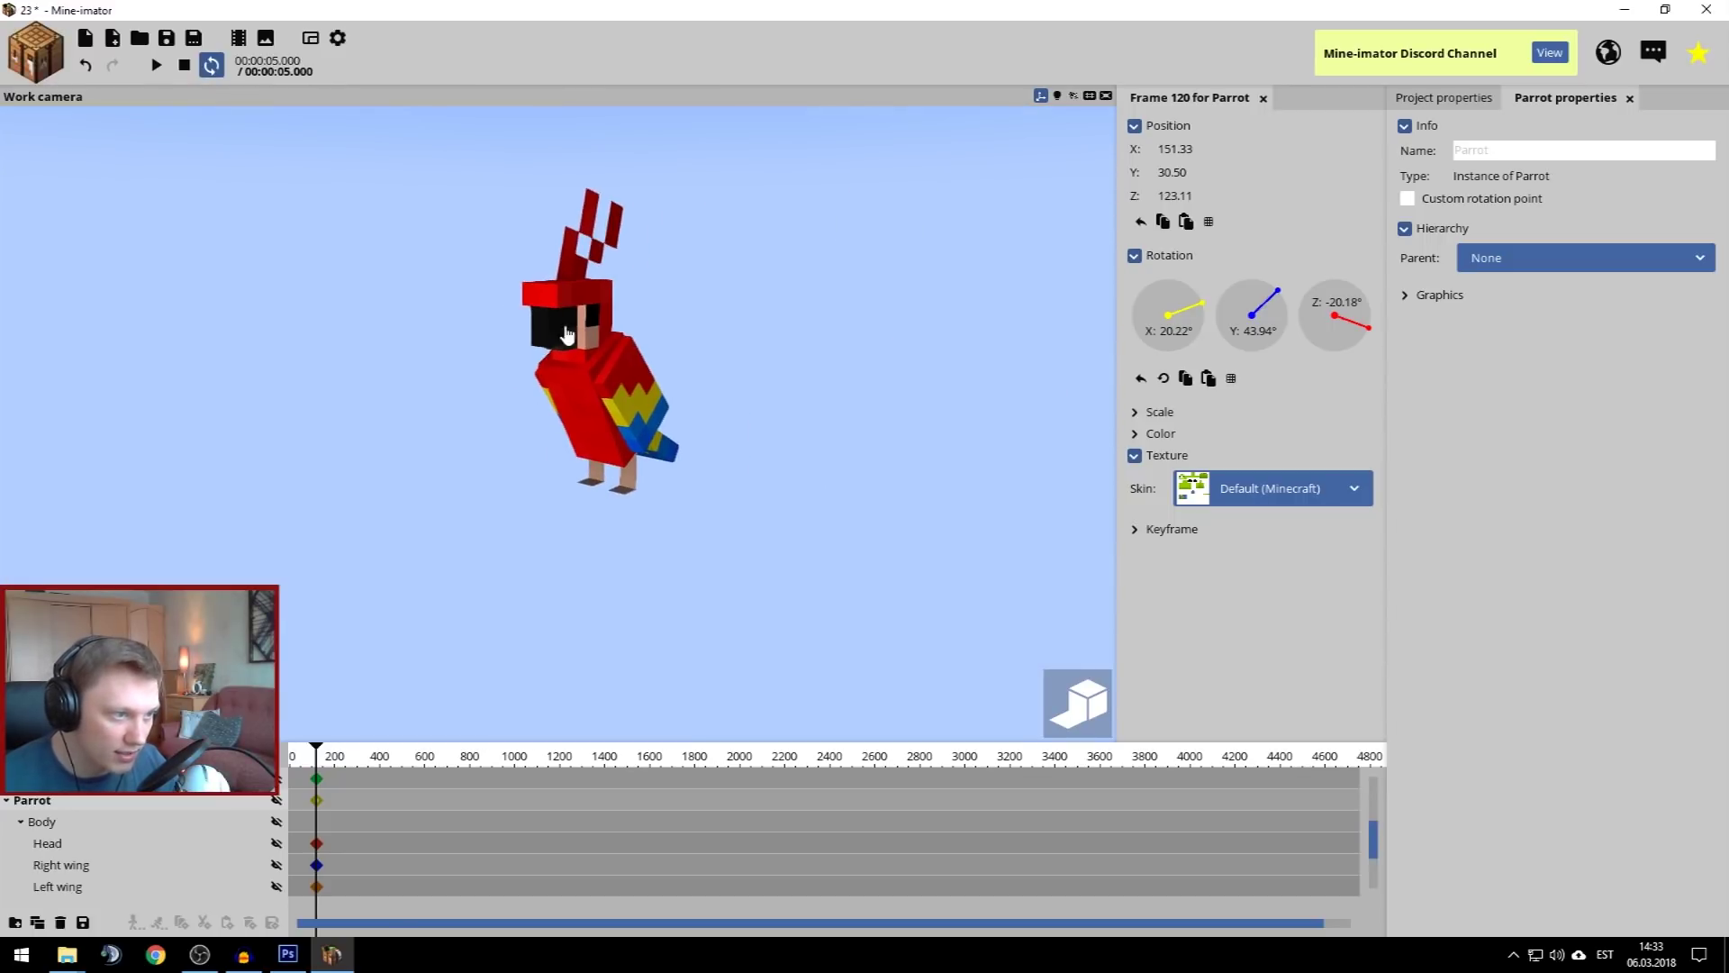
Raise both of the red parrot's wings, swinging the right wing to about Z -107.8°
left_click(648, 389)
left_click(653, 405)
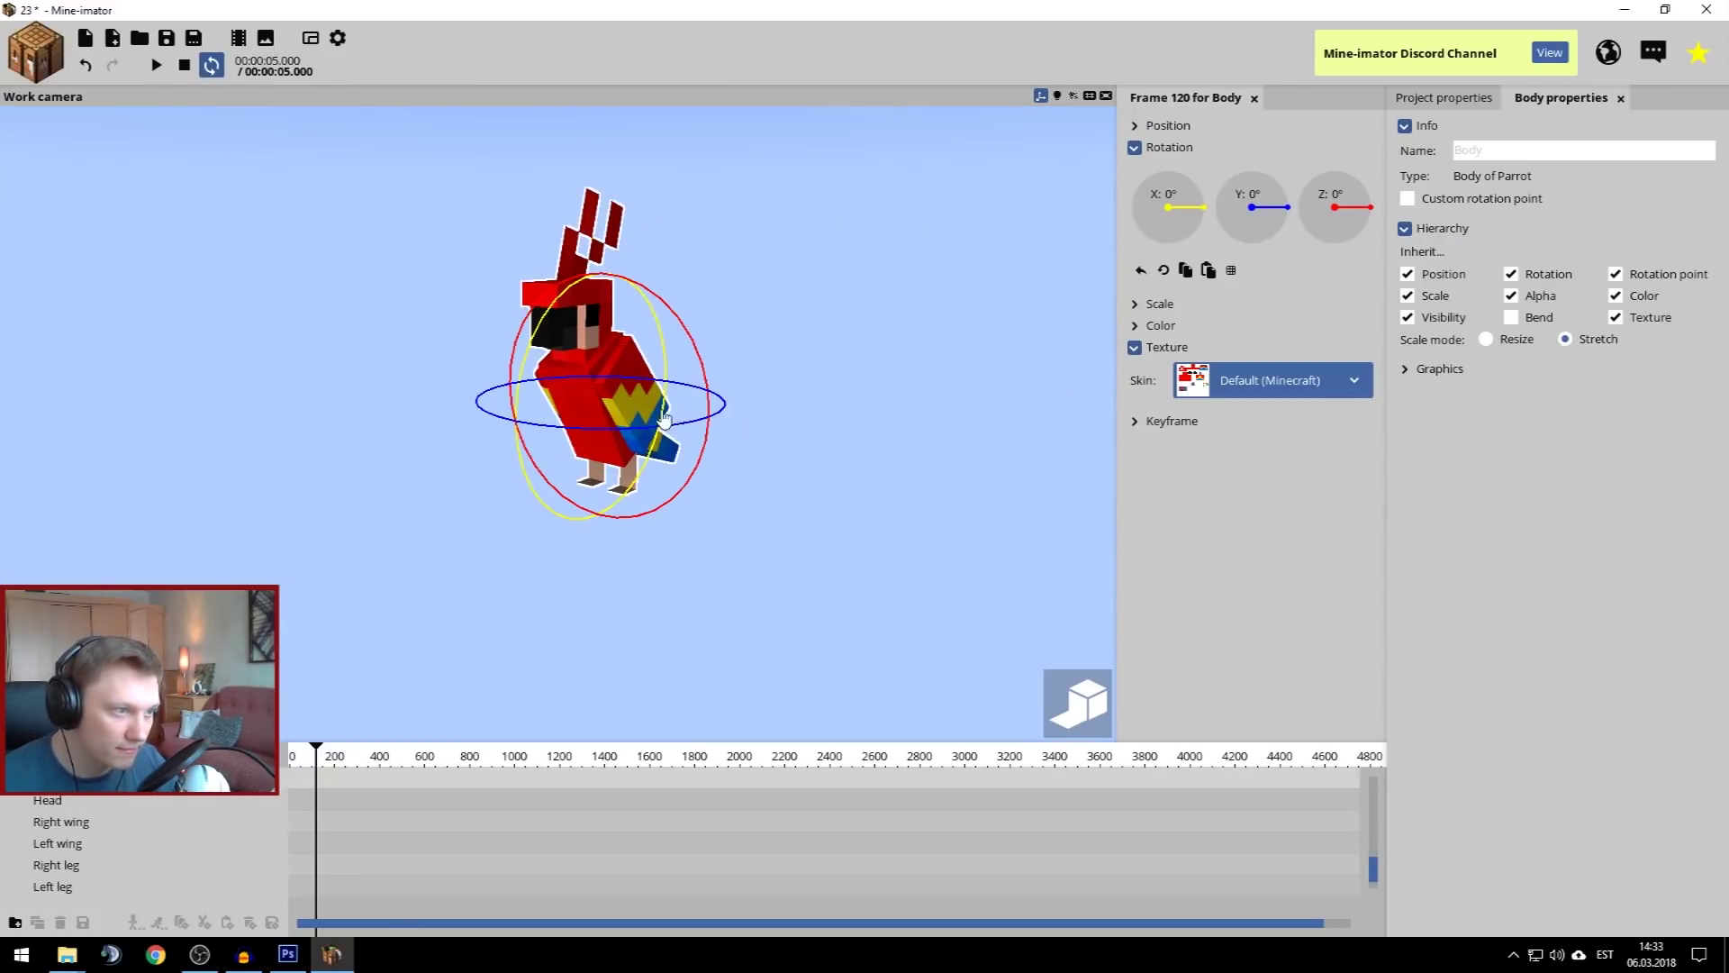
left_click(651, 401)
left_click_drag(721, 396, 545, 101)
left_click_drag(755, 450, 755, 474)
left_click(767, 460)
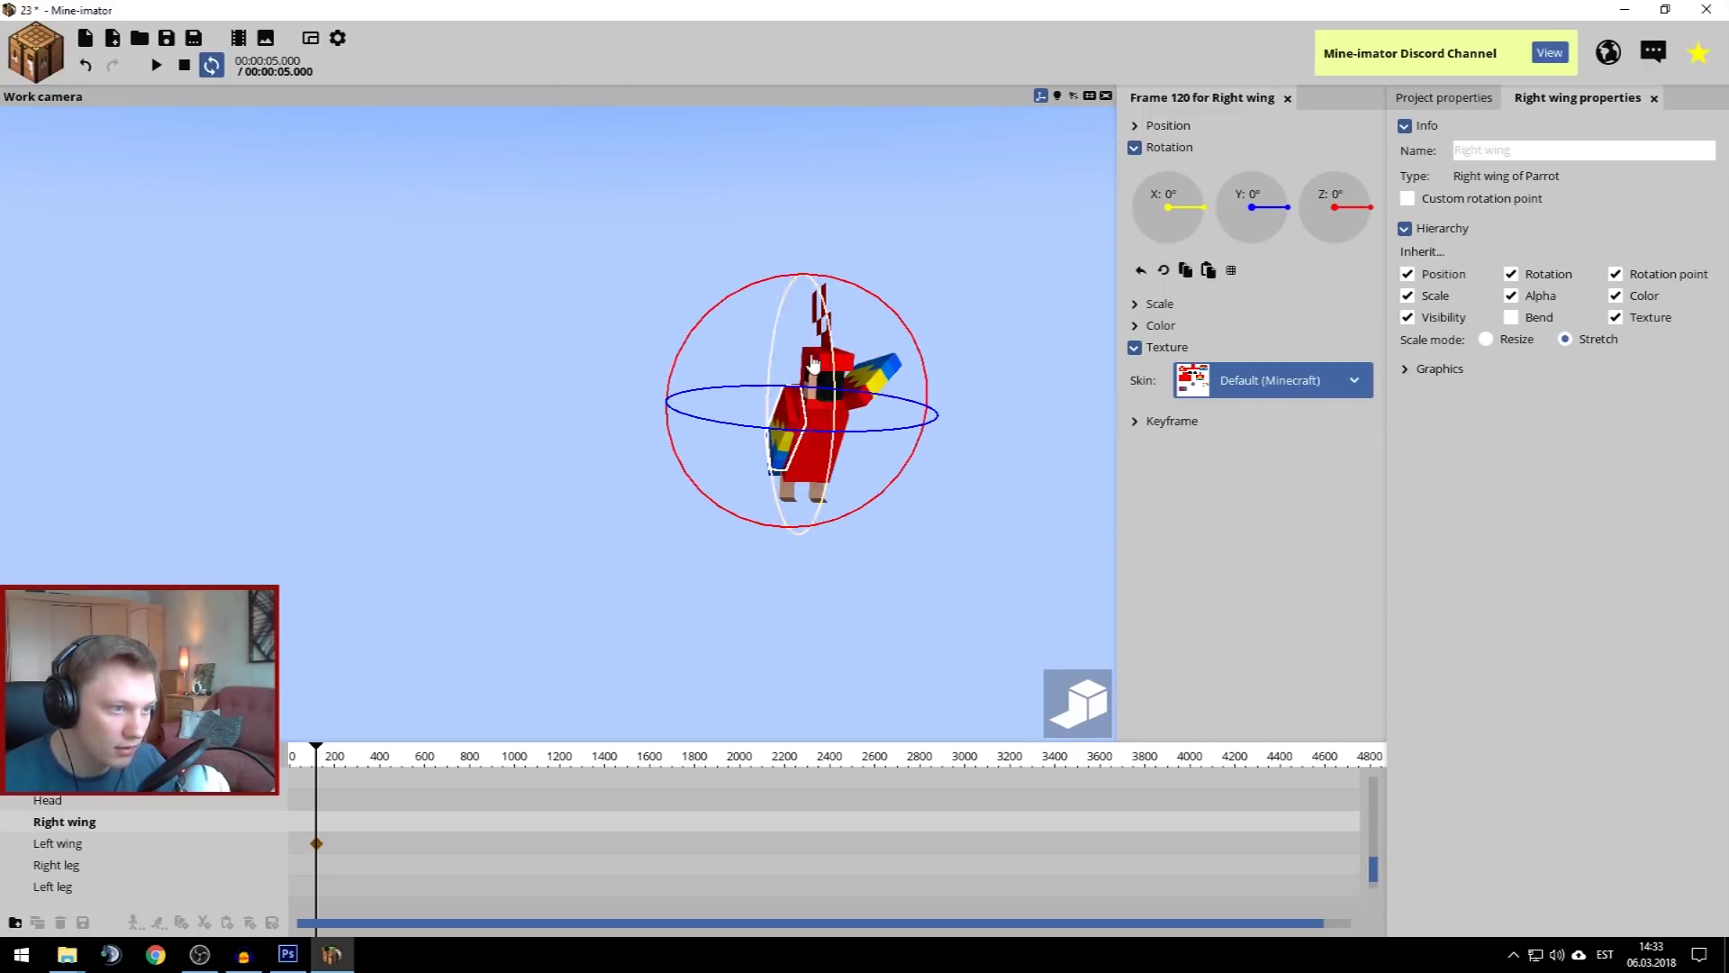
left_click_drag(739, 348, 993, 300)
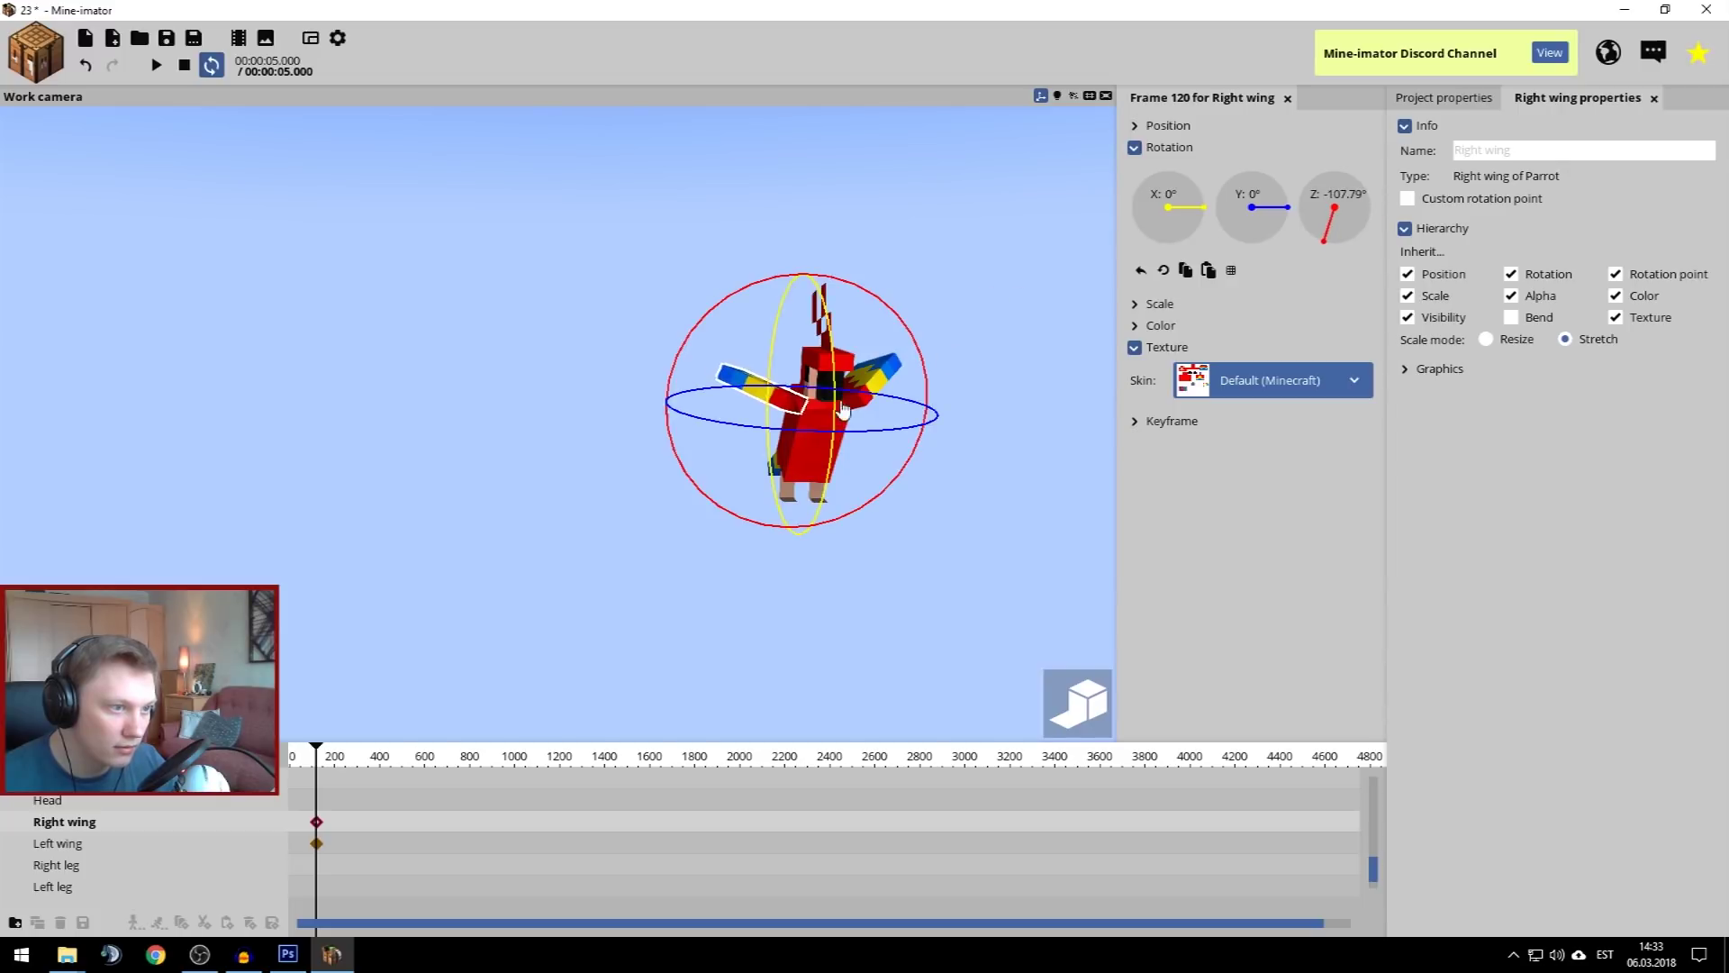
Turn the red parrot's head and tilt its body forward and slightly sideways, to about Z -7°
left_click(827, 385)
left_click_drag(741, 450, 387, 455)
left_click_drag(649, 457, 796, 538)
left_click(796, 537)
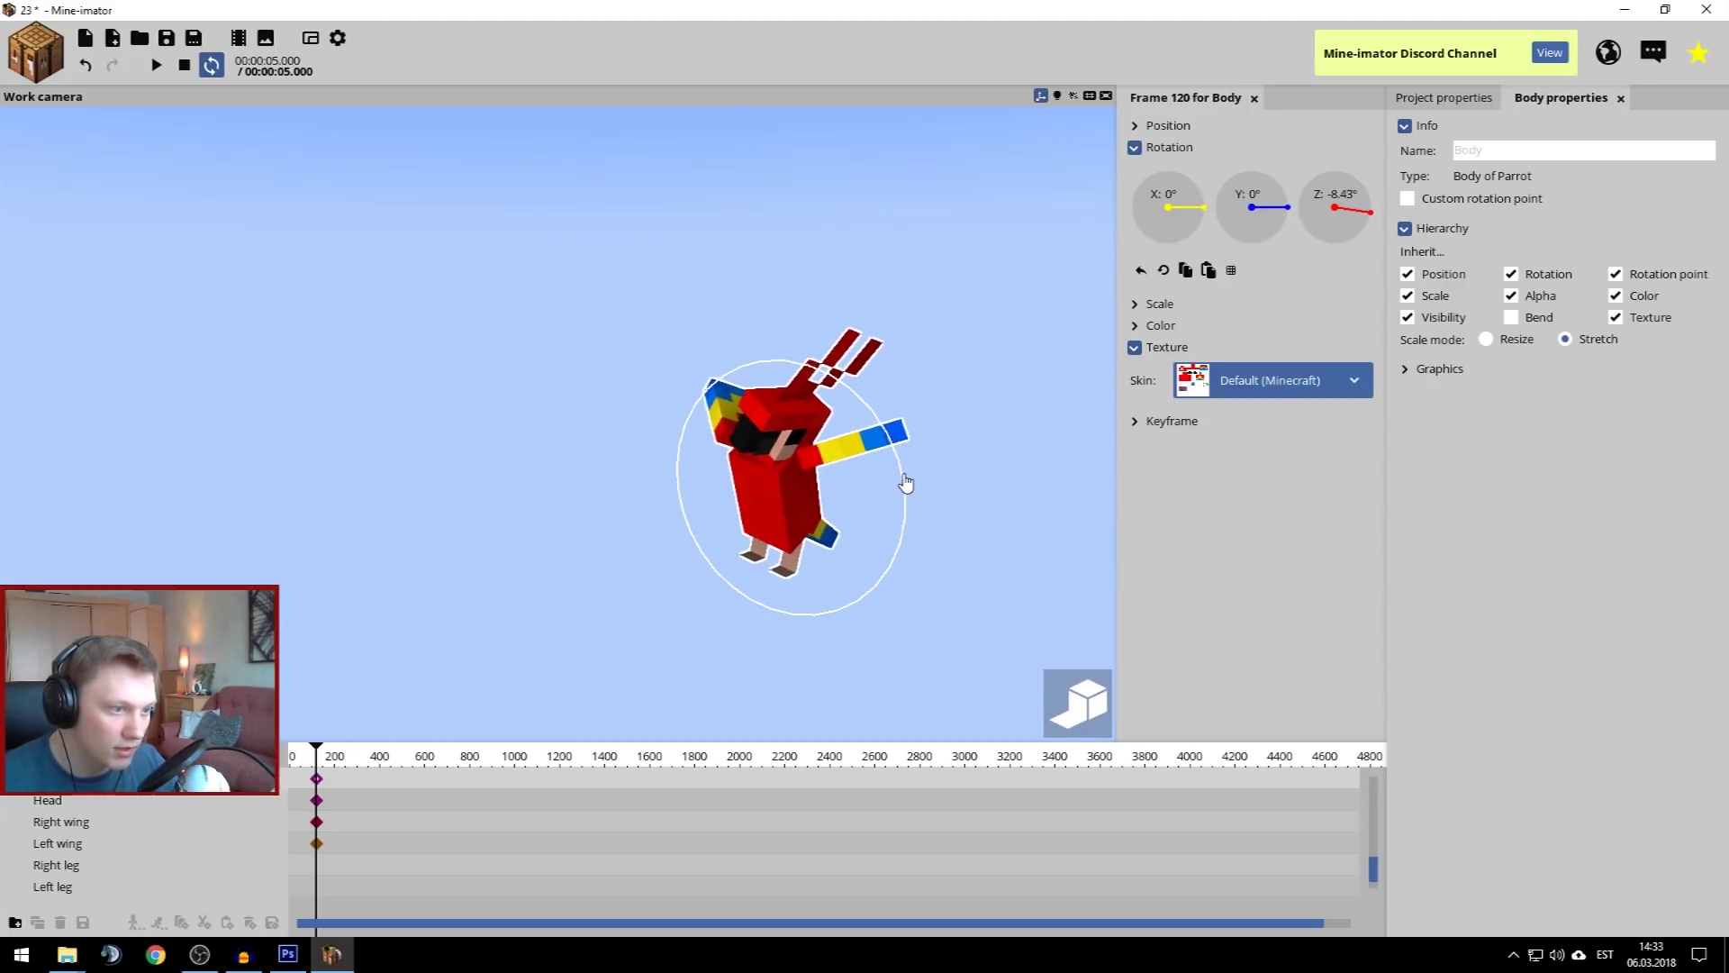
left_click_drag(736, 413, 695, 448)
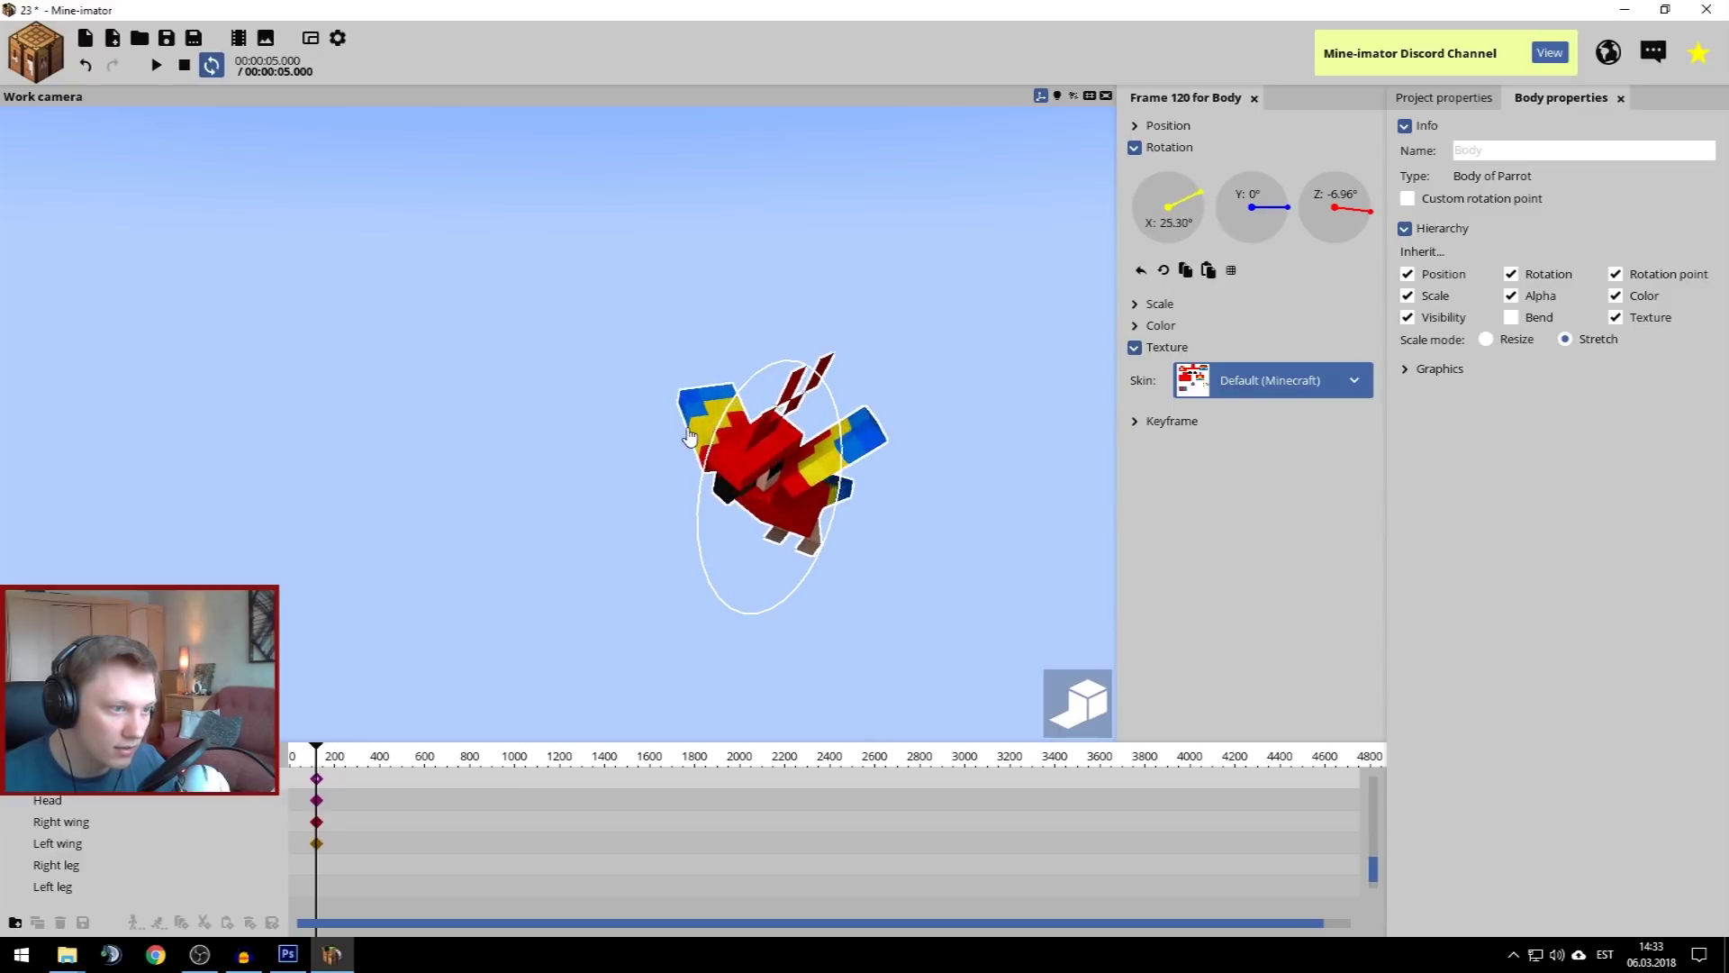
Swing the red parrot's left leg to about X 70.2° and its right leg to about X 57.5°
left_click(812, 560)
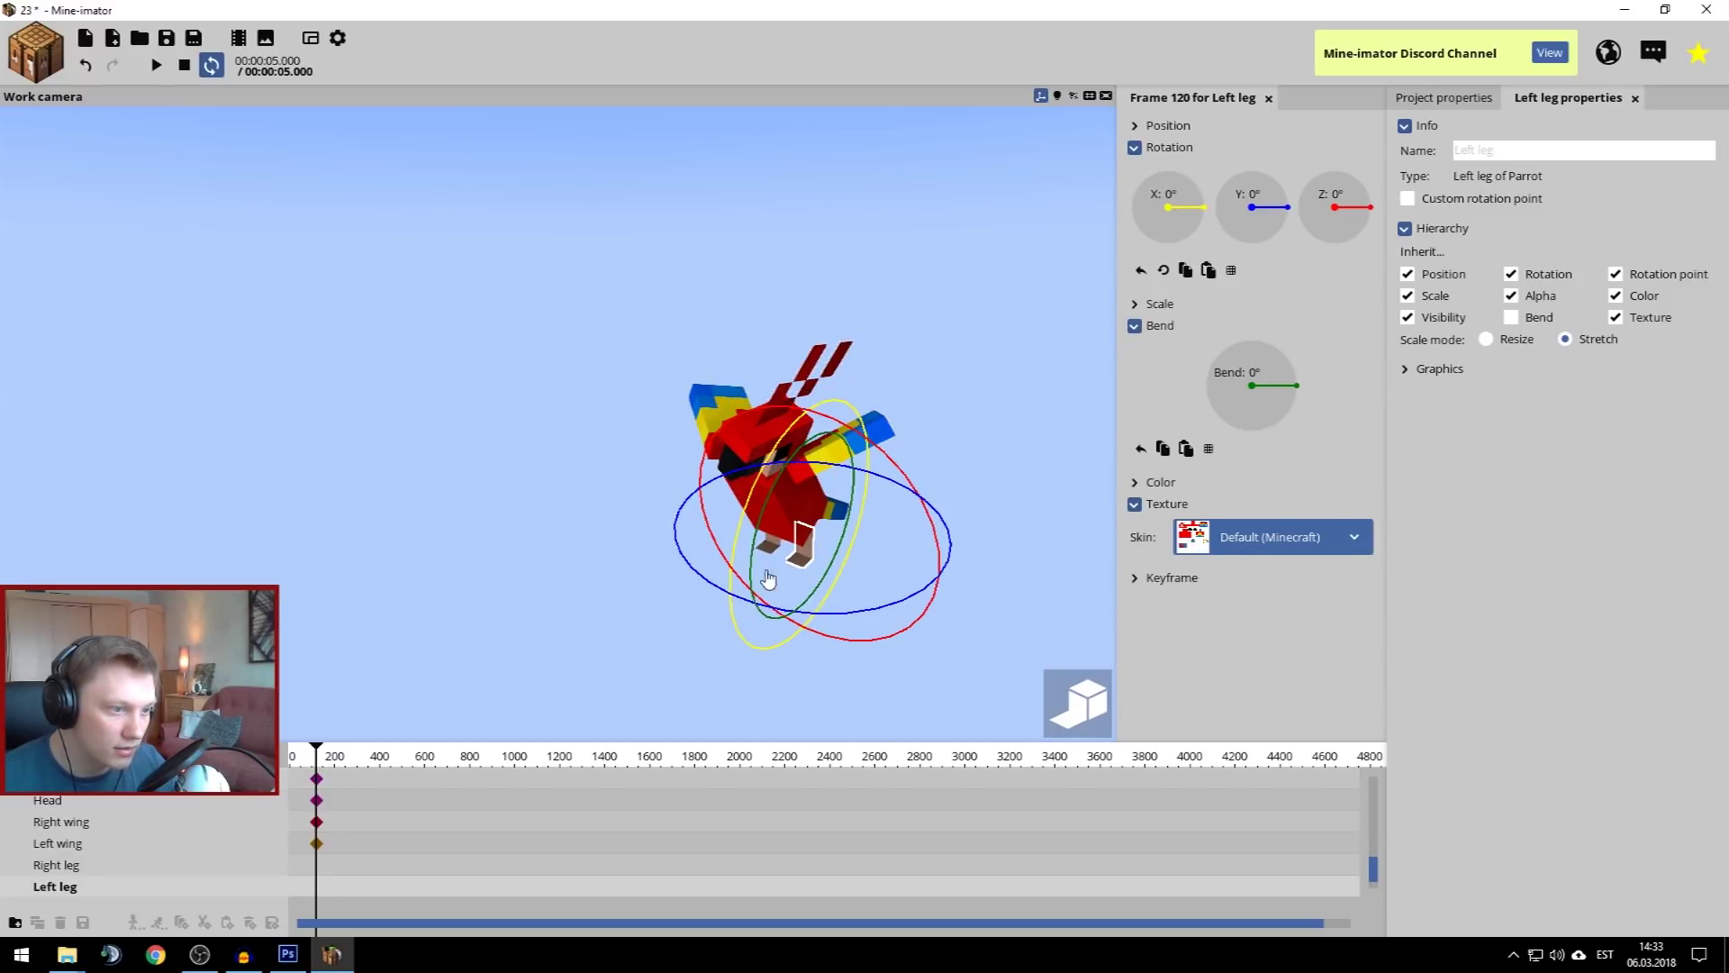
left_click_drag(743, 531, 755, 593)
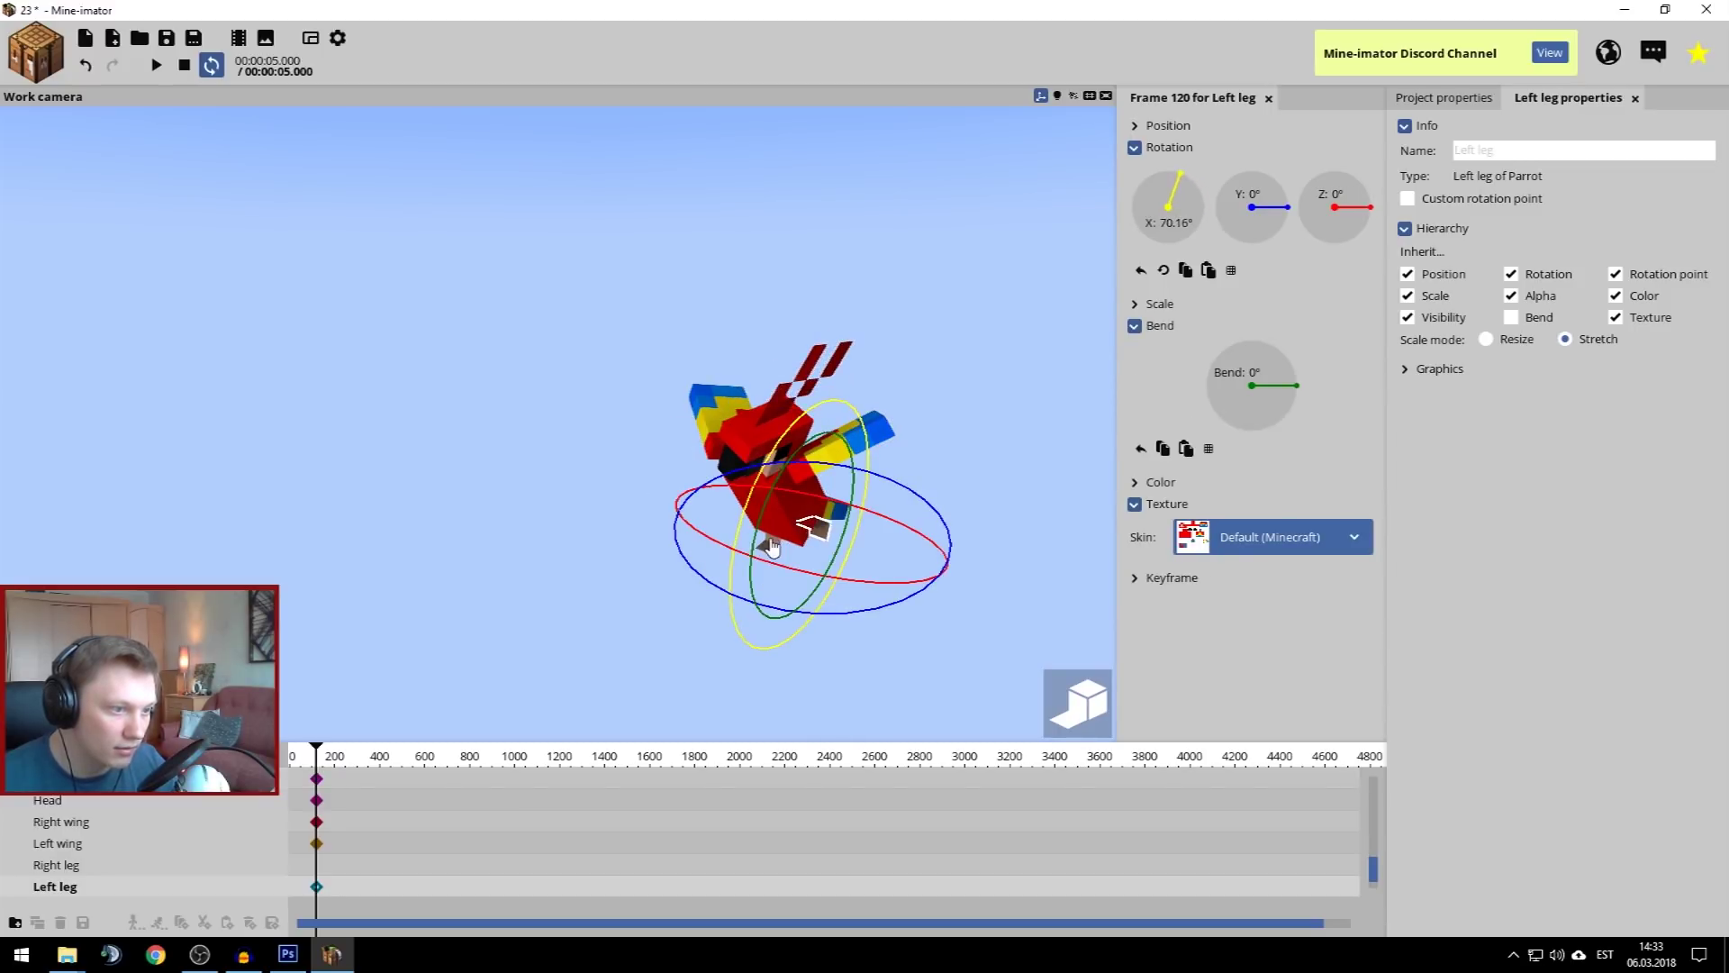
left_click(773, 558)
left_click_drag(725, 489, 716, 513)
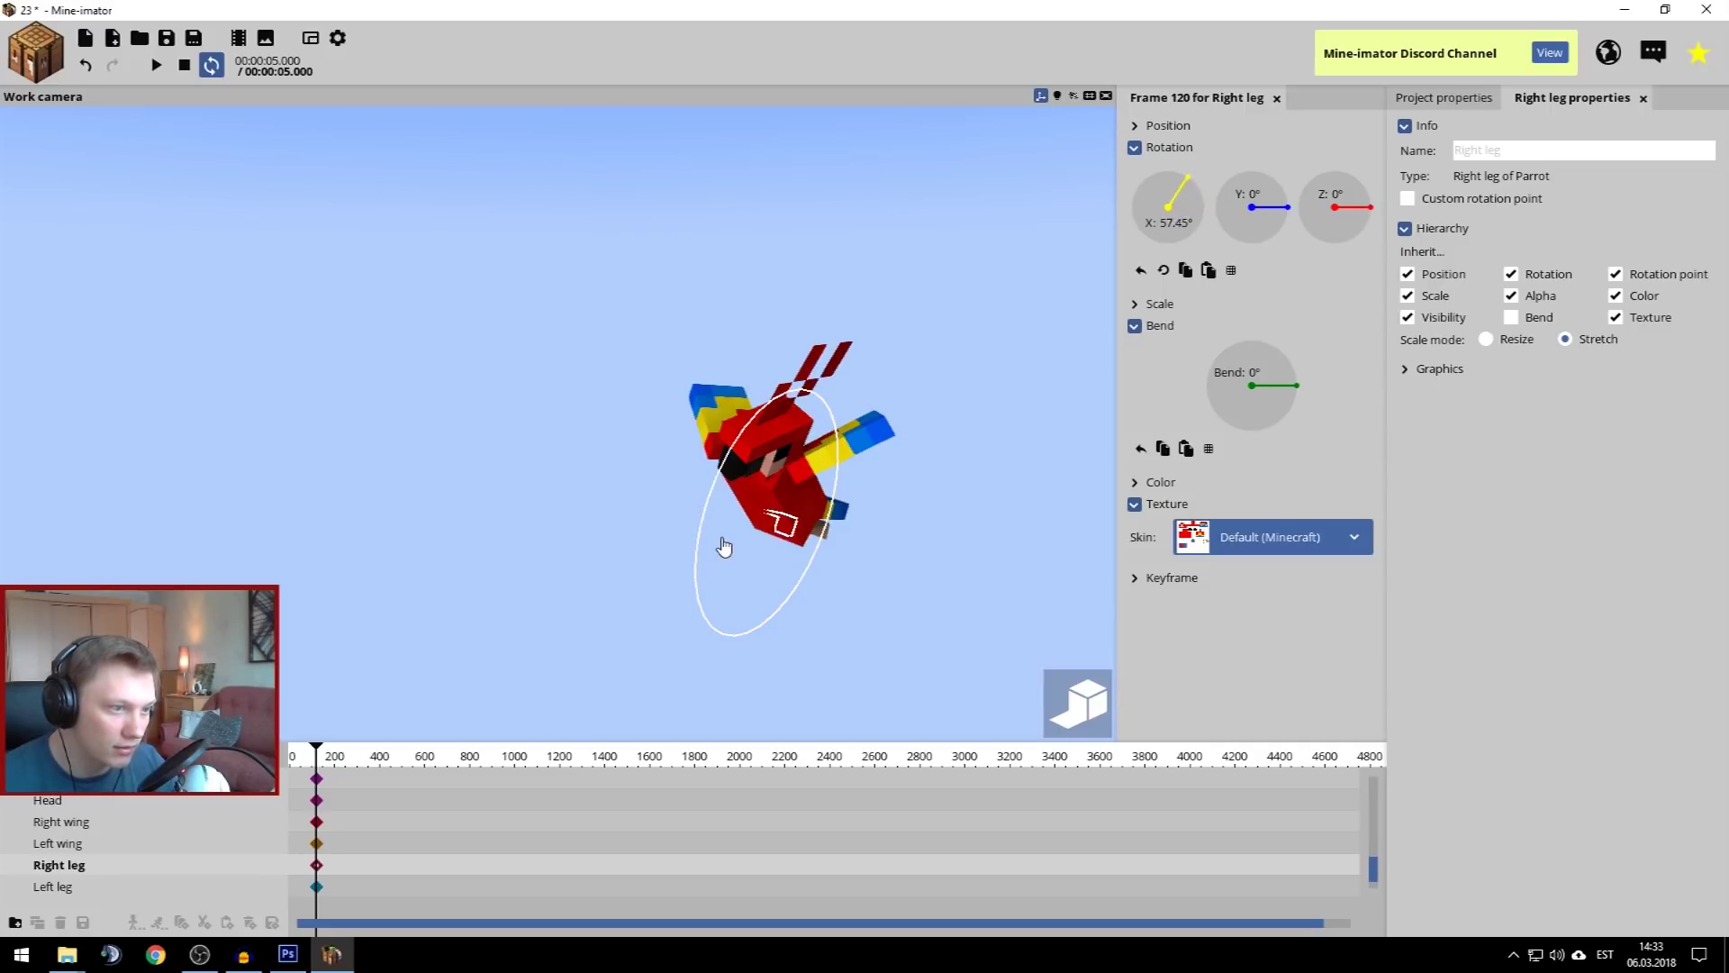
Deselect the red parrot and export it as the 4K image punane-lind with the background removed and high-quality rendering
left_click_drag(1004, 317, 1004, 317)
left_click(1005, 317)
left_click(266, 40)
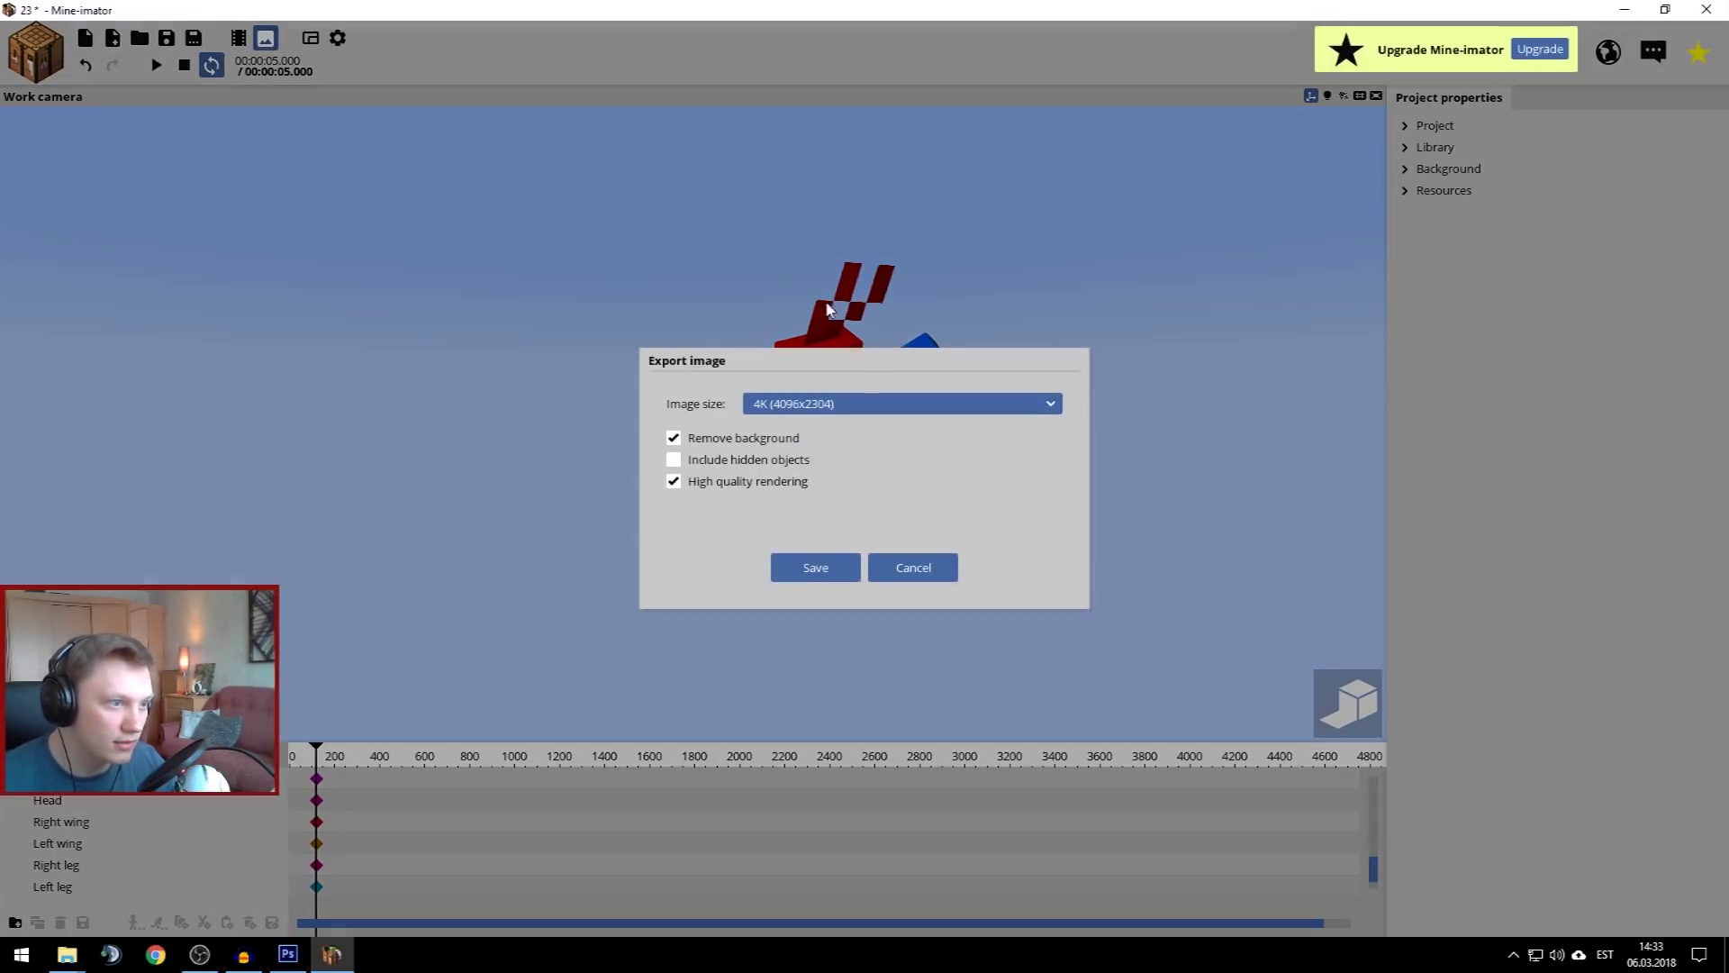
left_click(816, 567)
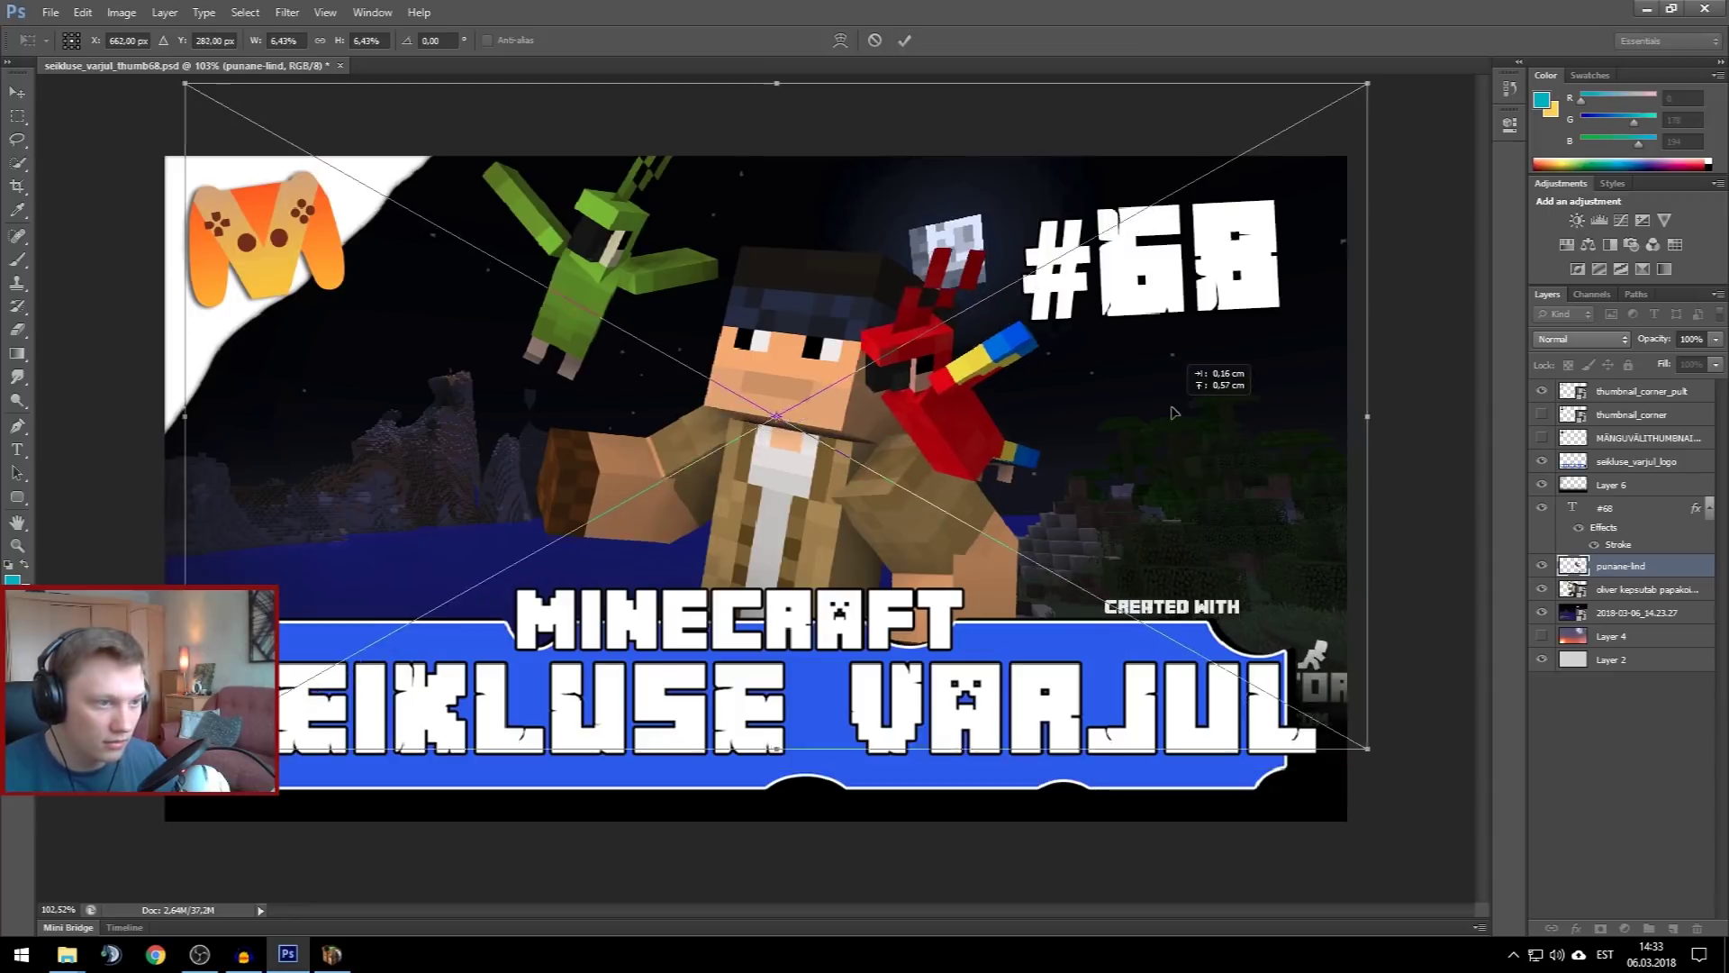
Position the placed punane-lind image over the character in the Photoshop thumbnail and rotate it to about -23.35°
left_click_drag(1126, 432, 1151, 483)
left_click_drag(1378, 216, 1072, 119)
key("Return")
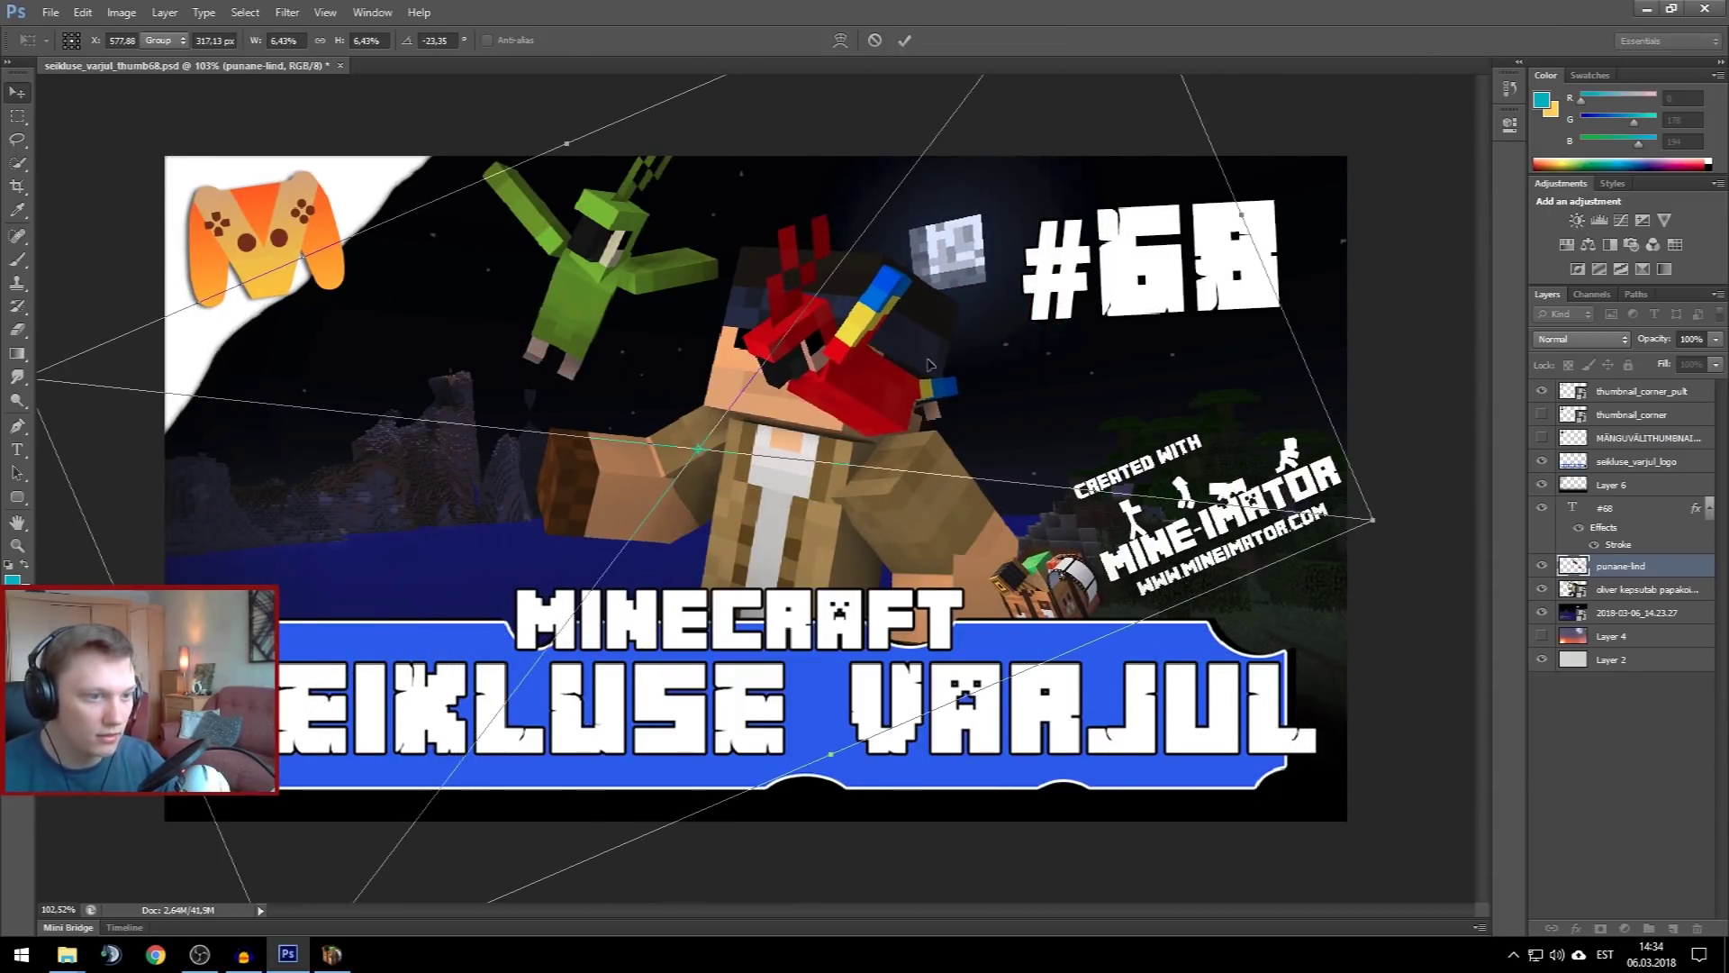
Lasso the Mine-imator watermark on the punane-lind layer, rasterize the layer and delete the selected area
left_click(21, 137)
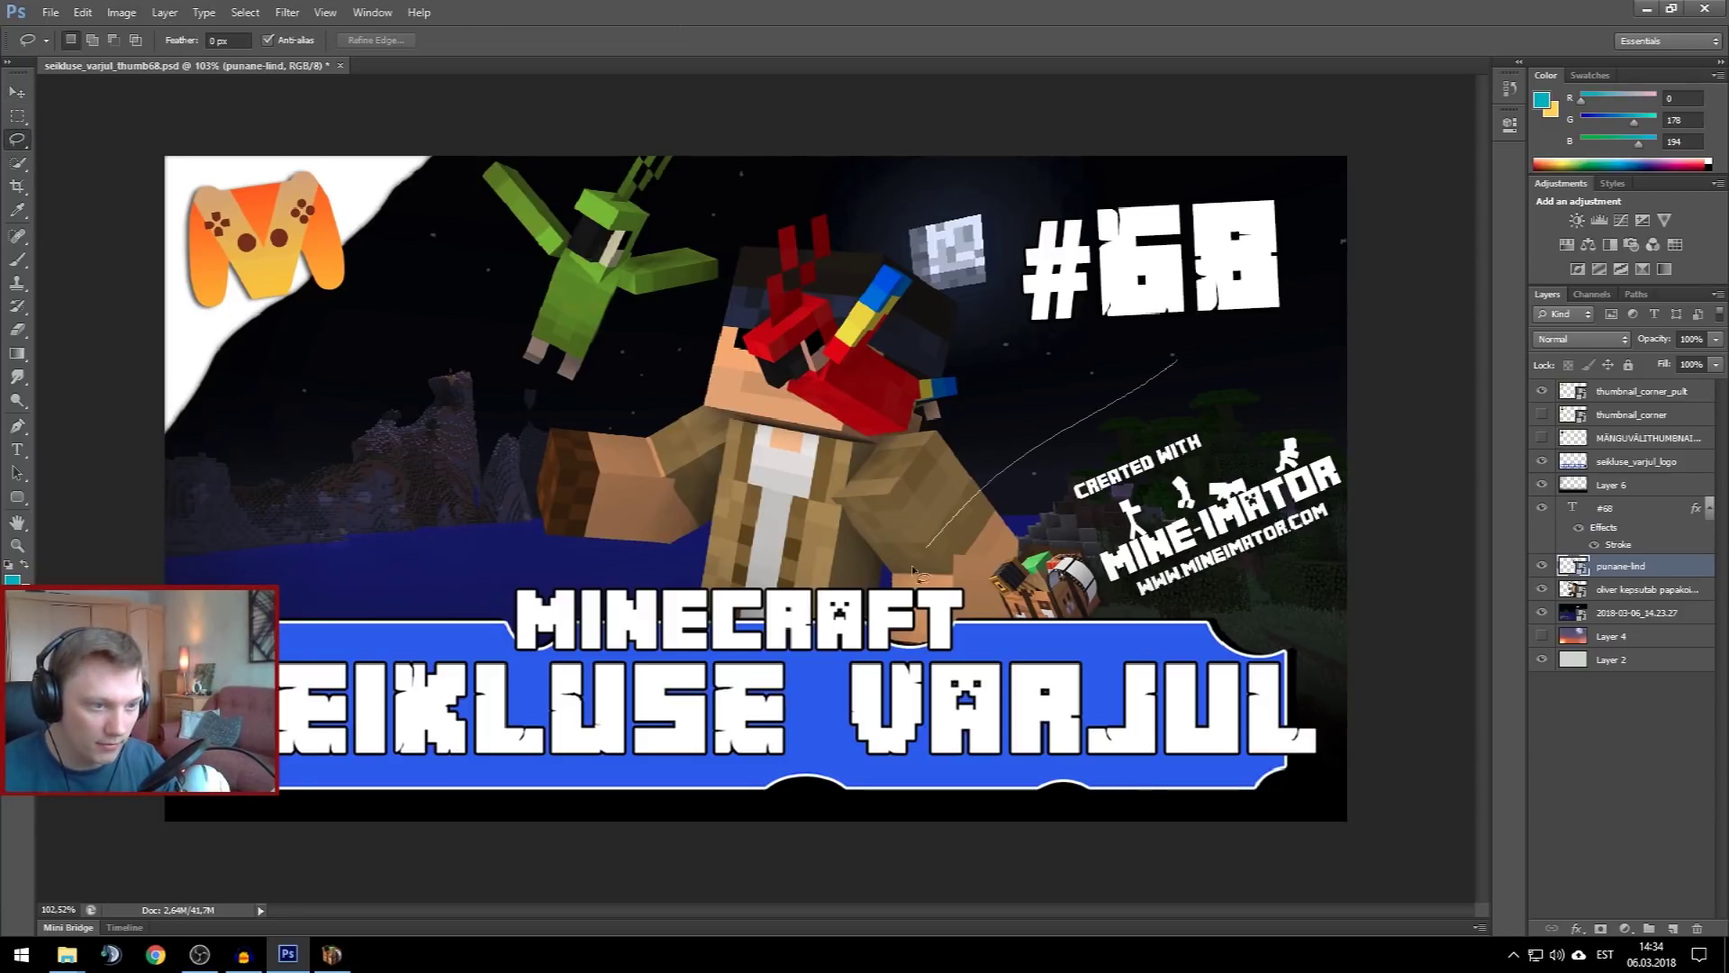
left_click_drag(1170, 378, 1168, 369)
key("Delete")
left_click(824, 360)
right_click(1632, 564)
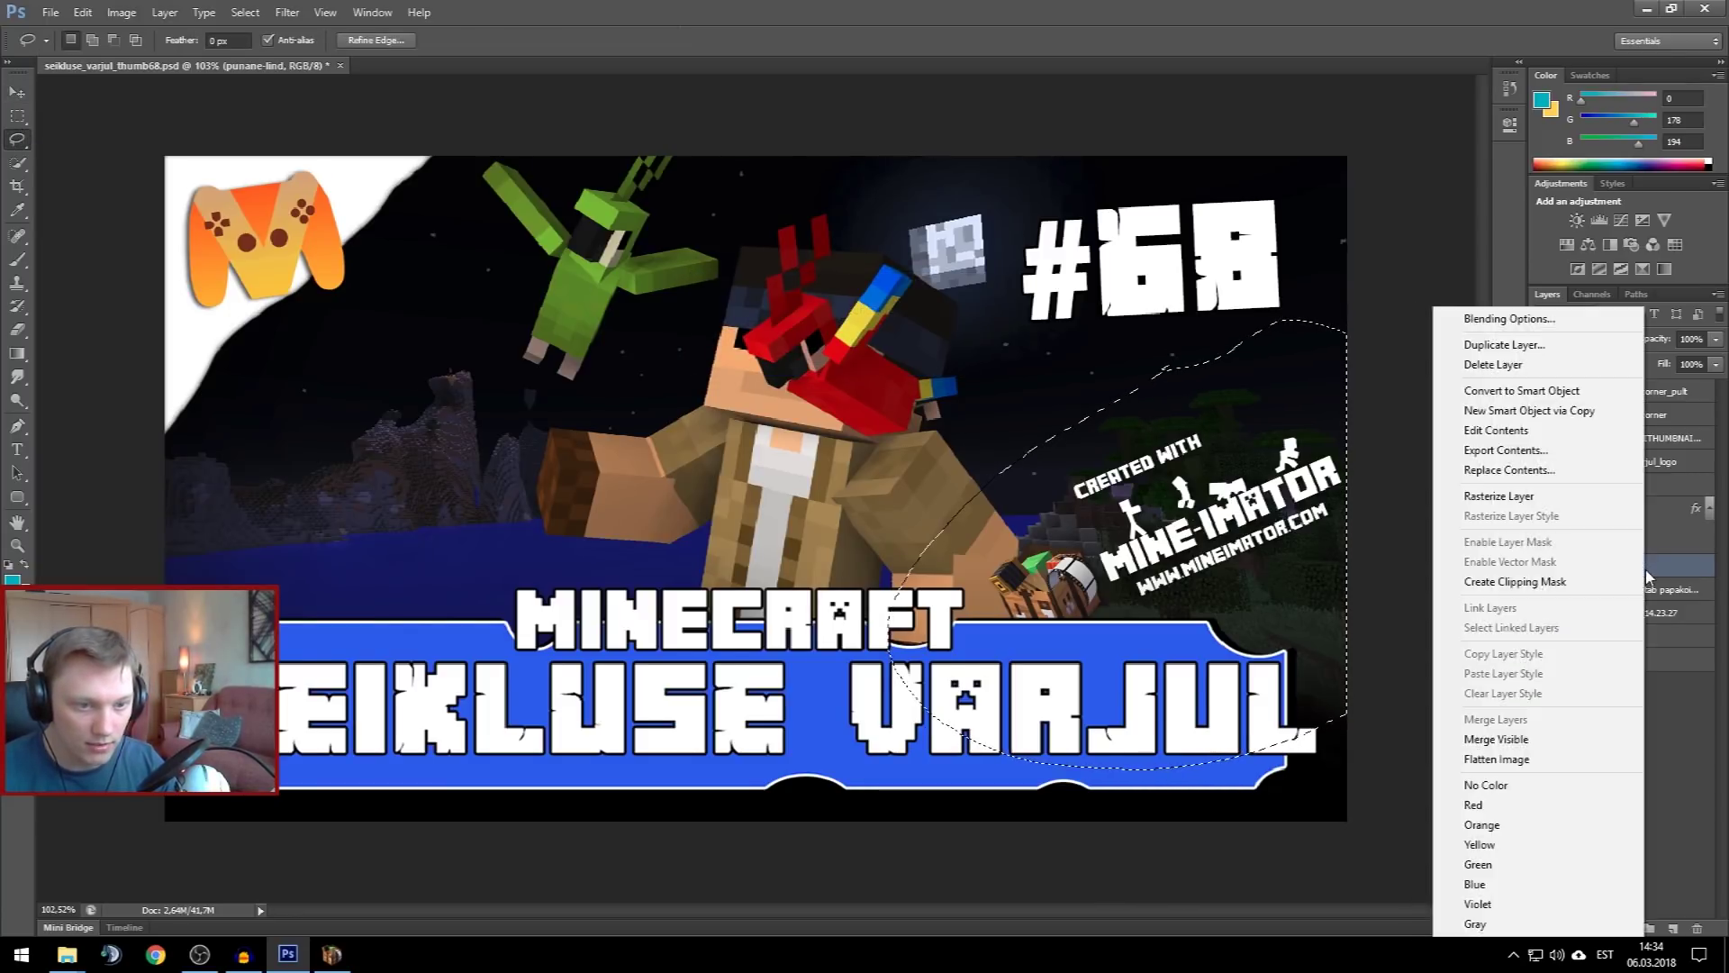
left_click(1498, 496)
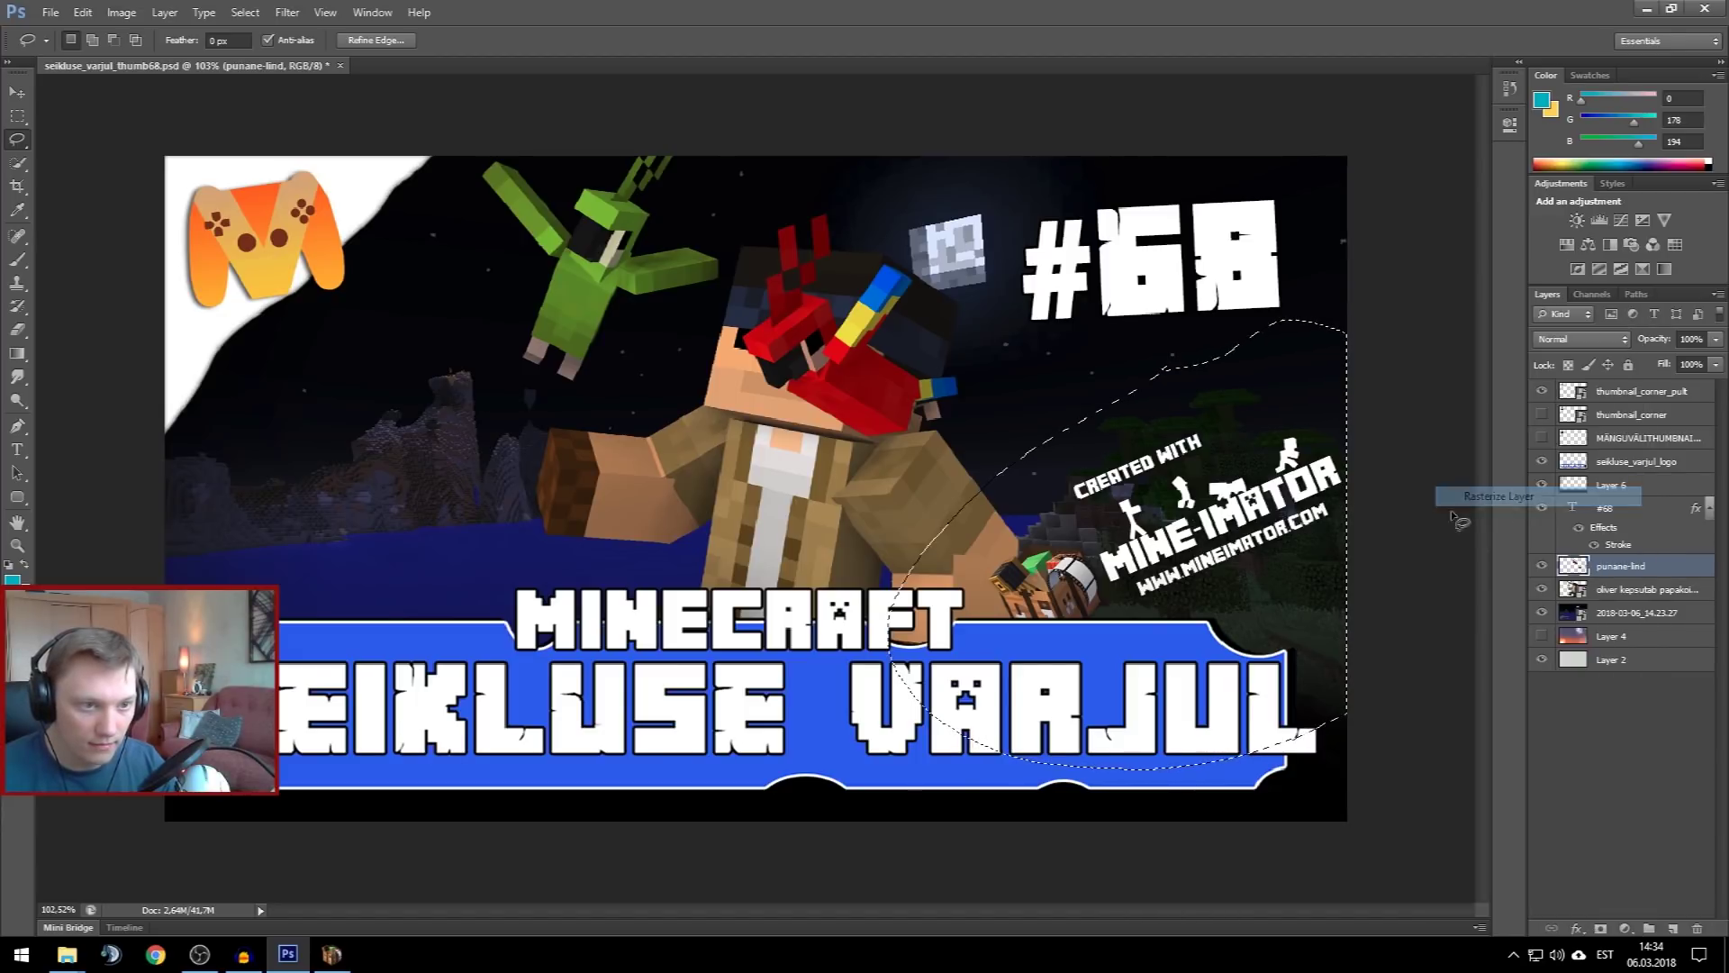
key("Delete")
Move the red parrot to the right of the character, enlarge it to about 117% and rotate it about 11.9°
key("v")
mouse_move(808, 394)
left_mouse_down()
mouse_move(874, 378)
mouse_move(1039, 477)
mouse_move(387, 502)
mouse_move(1071, 521)
left_mouse_up()
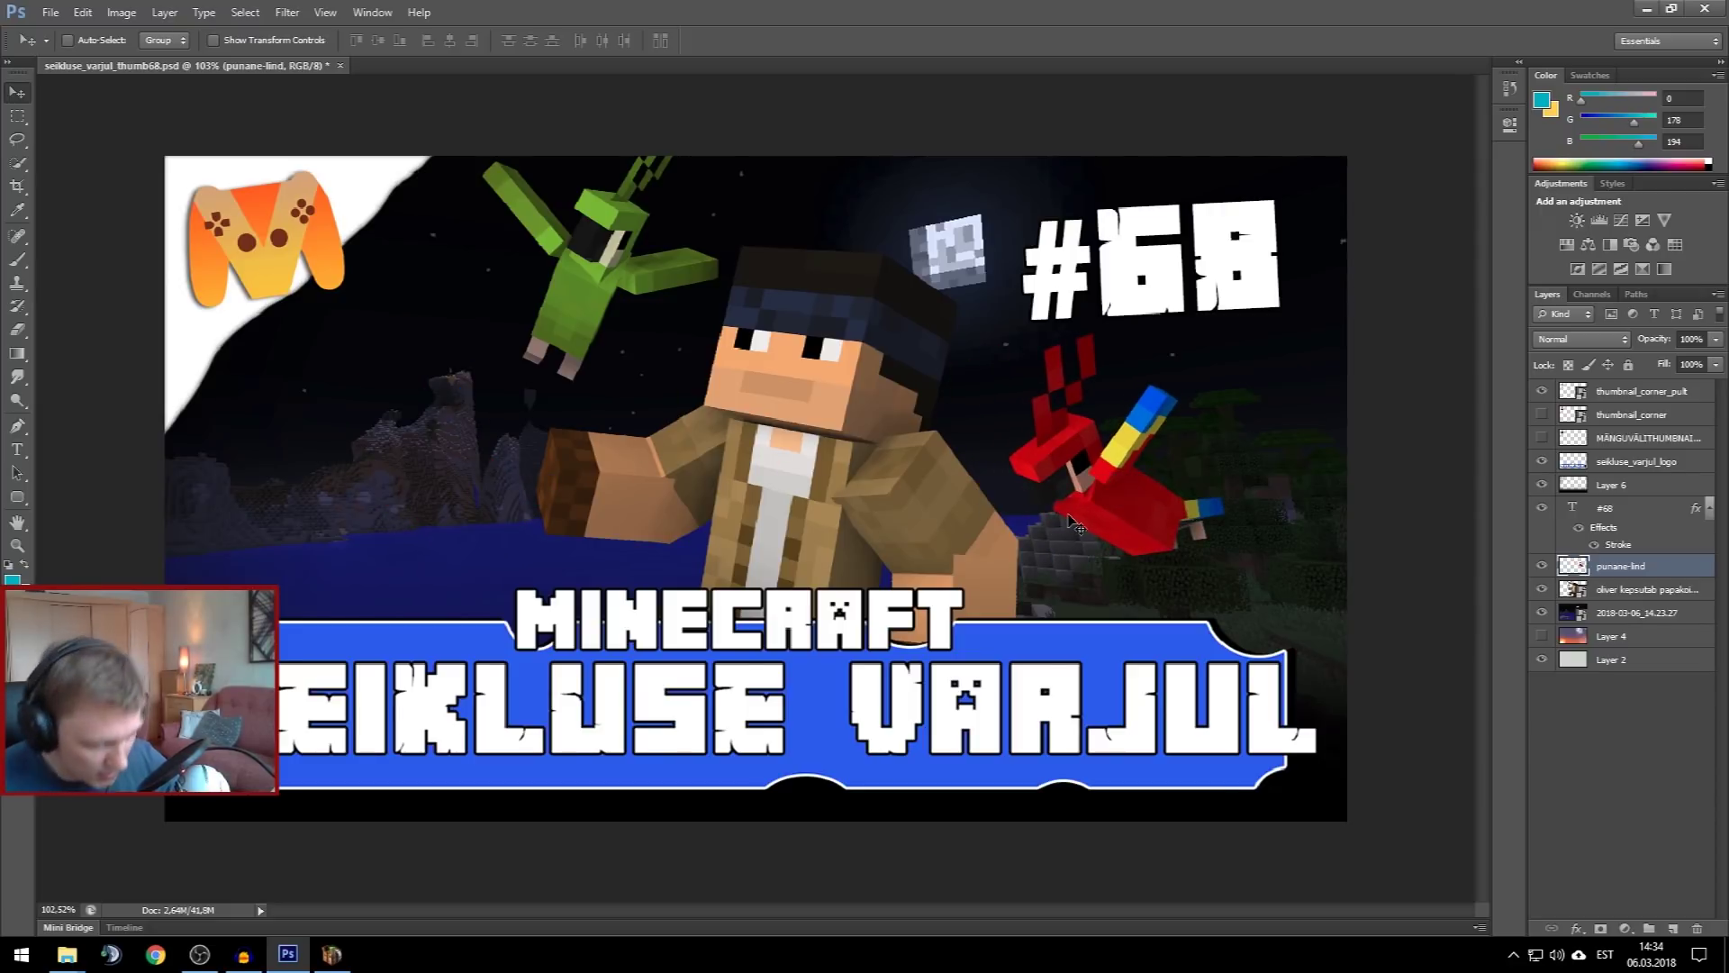
key("ctrl+t")
left_click_drag(1027, 331, 944, 256)
left_click_drag(1113, 442, 1207, 511)
left_click_drag(1251, 586, 1205, 538)
left_click_drag(1133, 462, 1133, 514)
left_click_drag(1260, 295, 1146, 440)
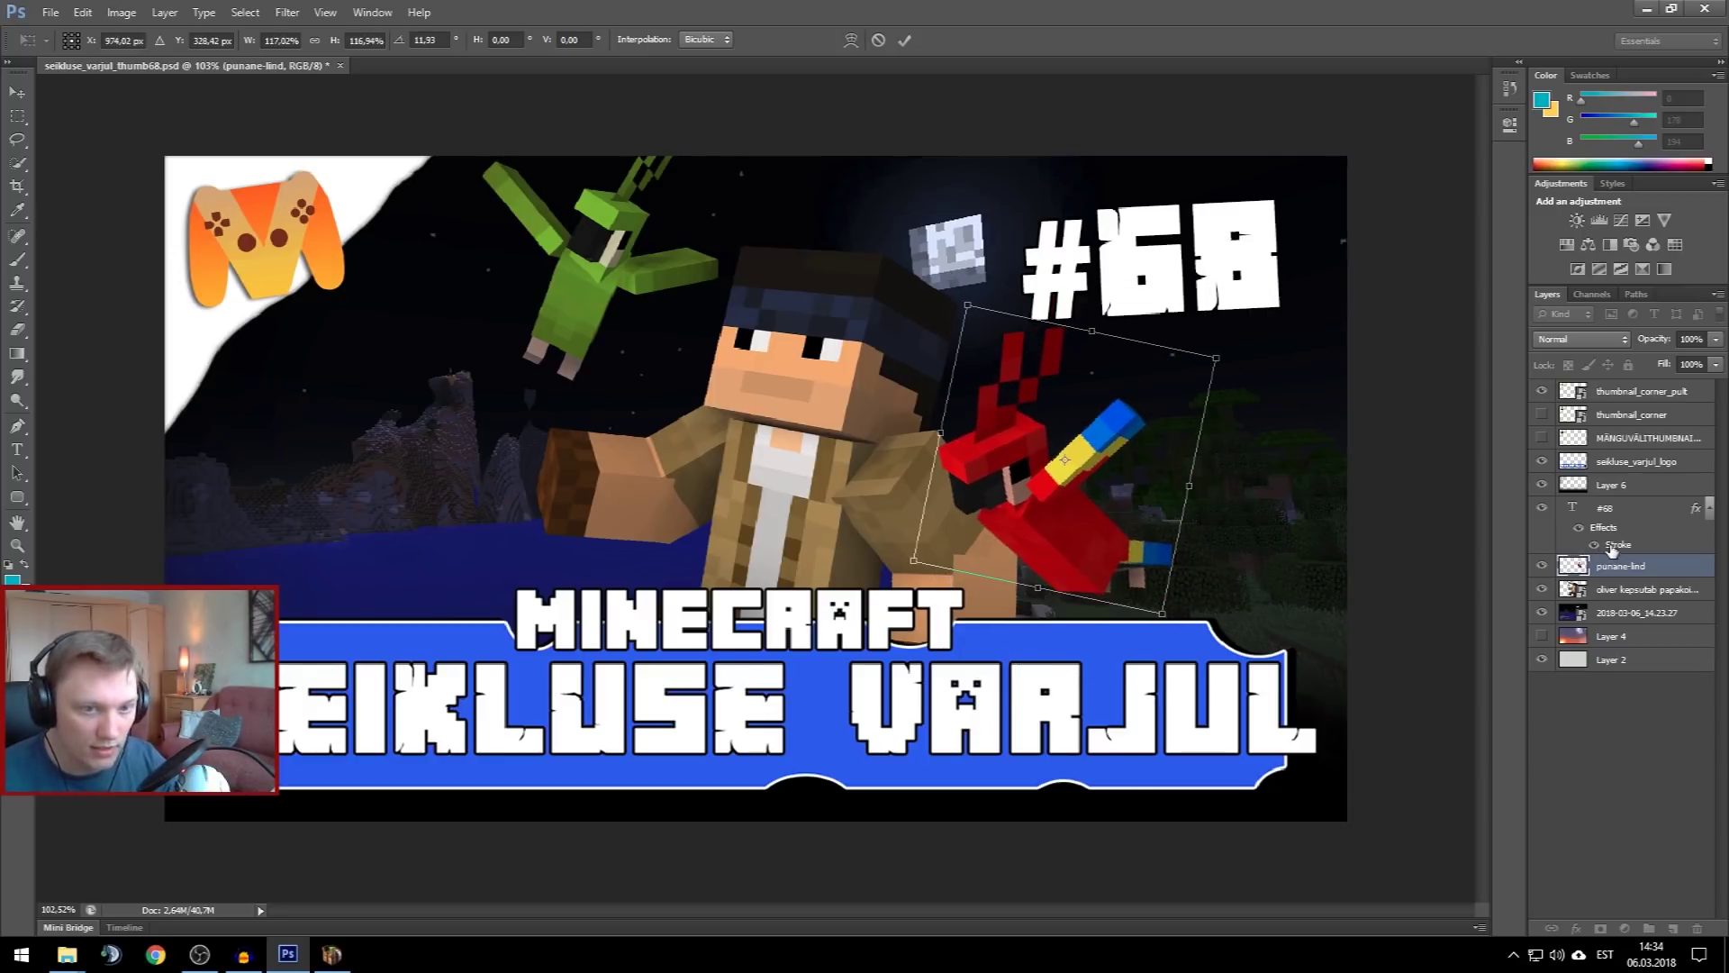
key("Return")
Place the punane-lind layer directly below thumbnail_corner_pult, then move the parrot over the title banner's edge and rotate it about 7.9°
mouse_move(1628, 411)
left_mouse_down()
mouse_move(1628, 386)
mouse_move(1629, 402)
left_mouse_up()
left_click_drag(1058, 539, 1113, 591)
key("ctrl+t")
left_click_drag(1273, 356, 1257, 445)
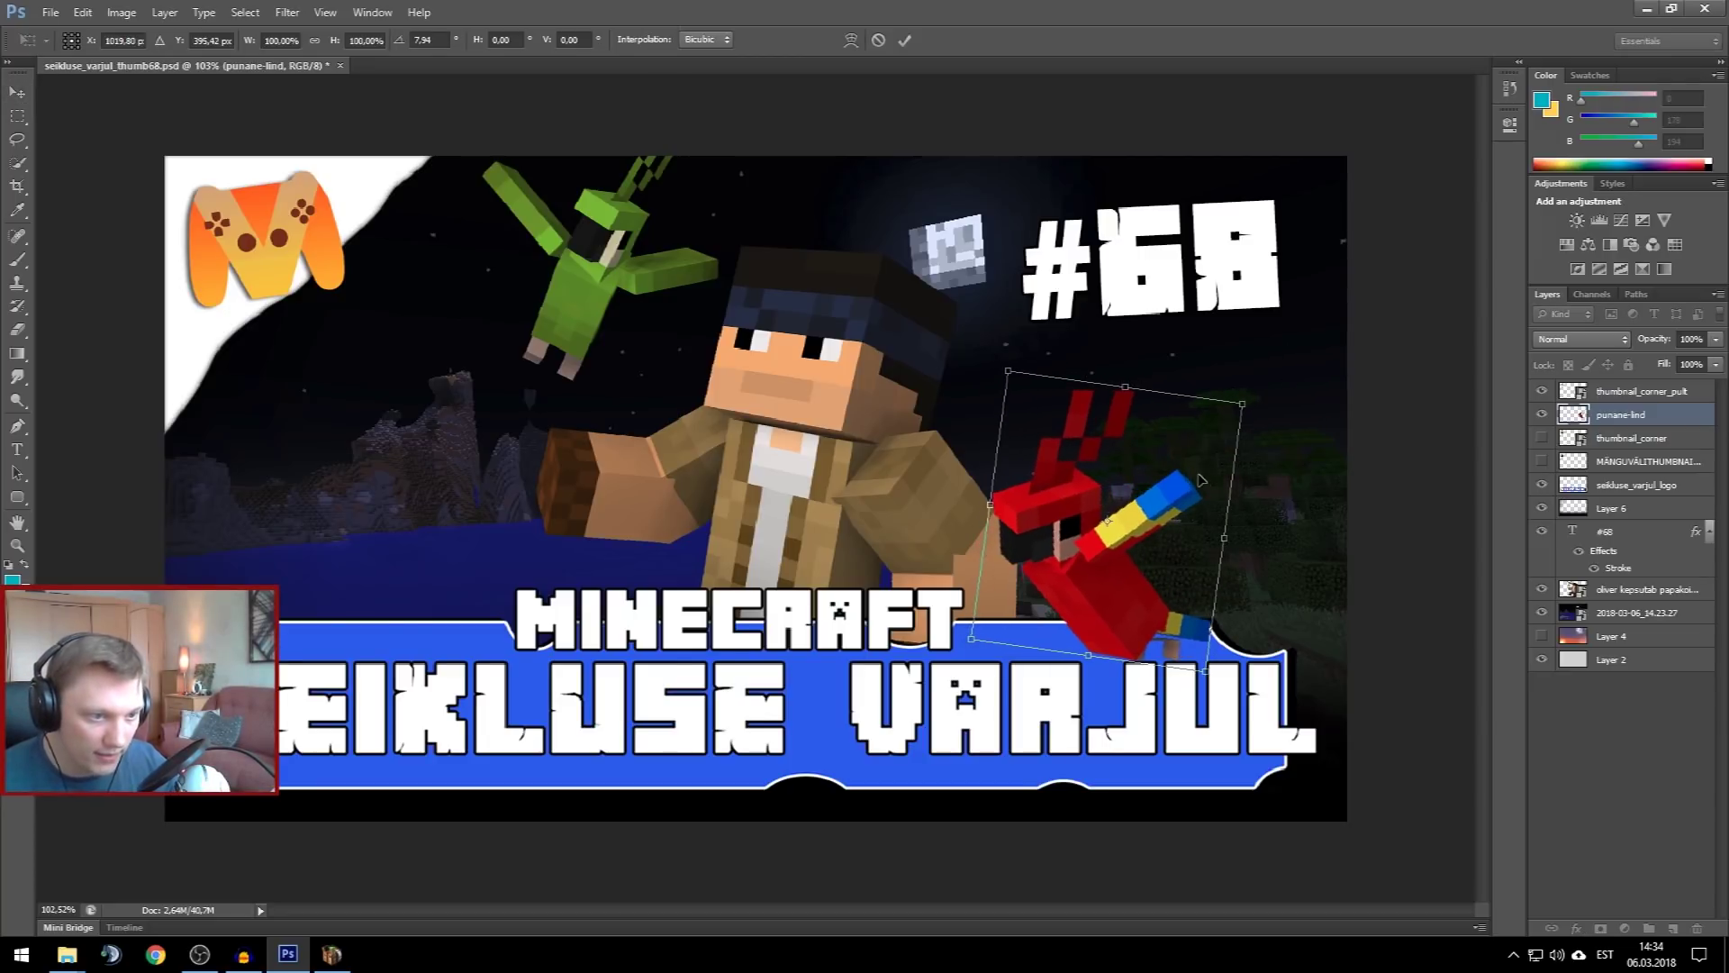
key("Return")
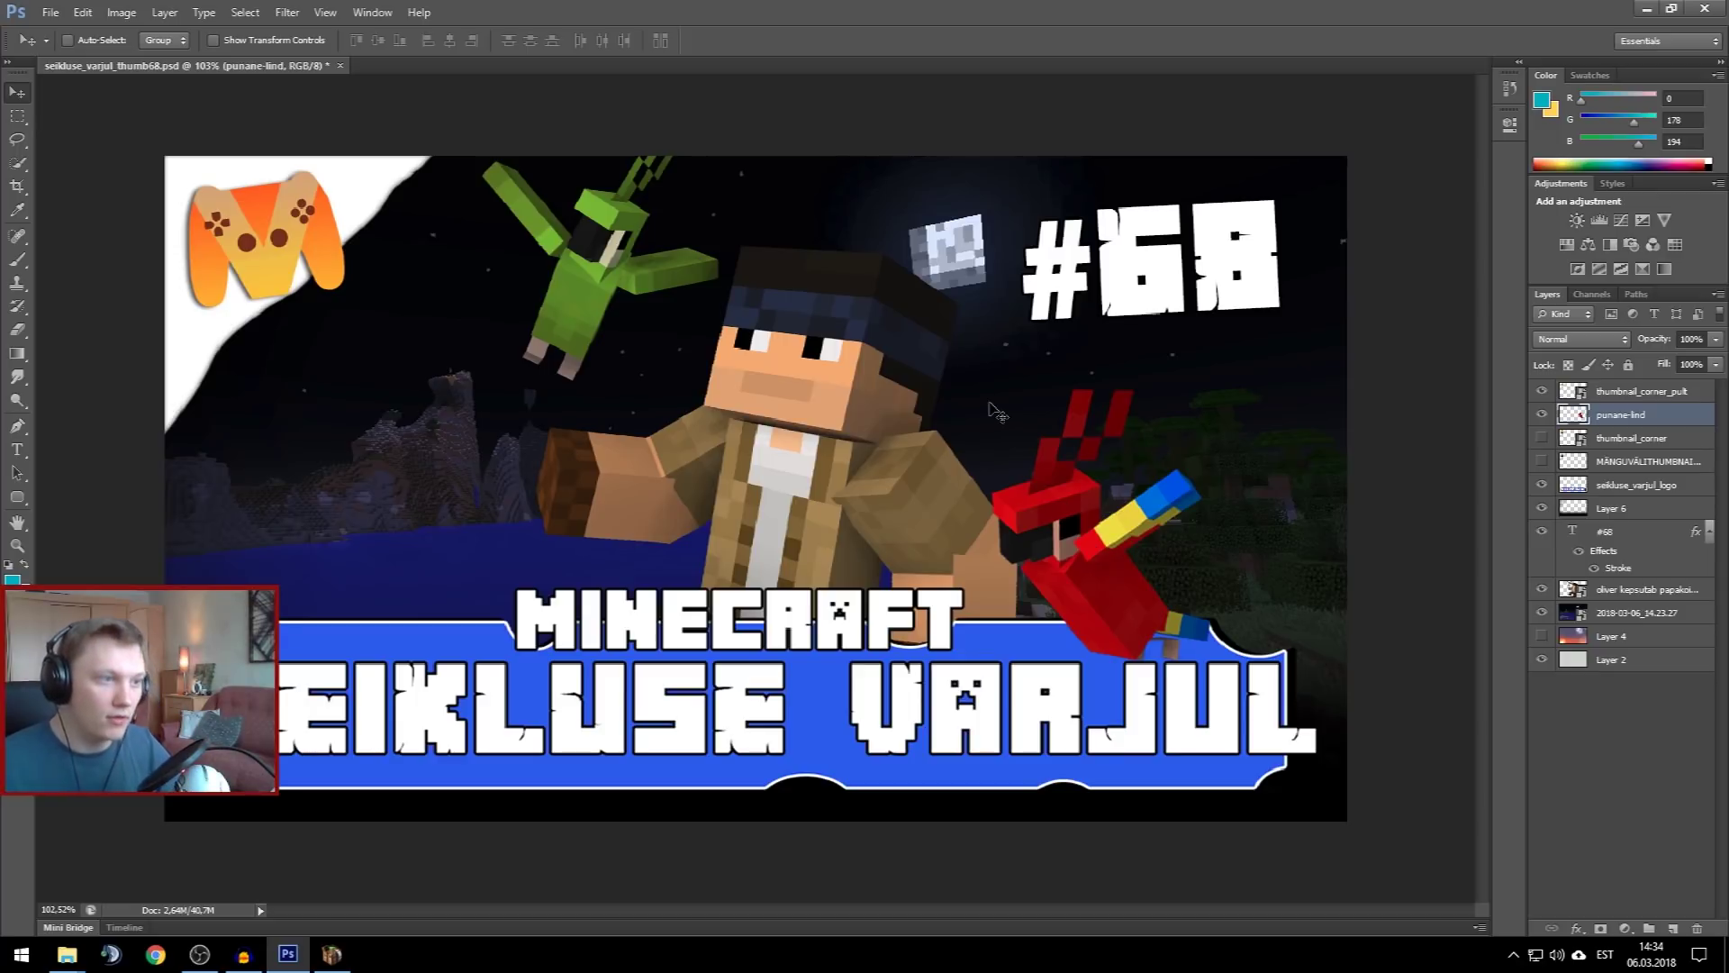
Rasterize the layer that holds the character and the green parrot
left_click(1644, 394)
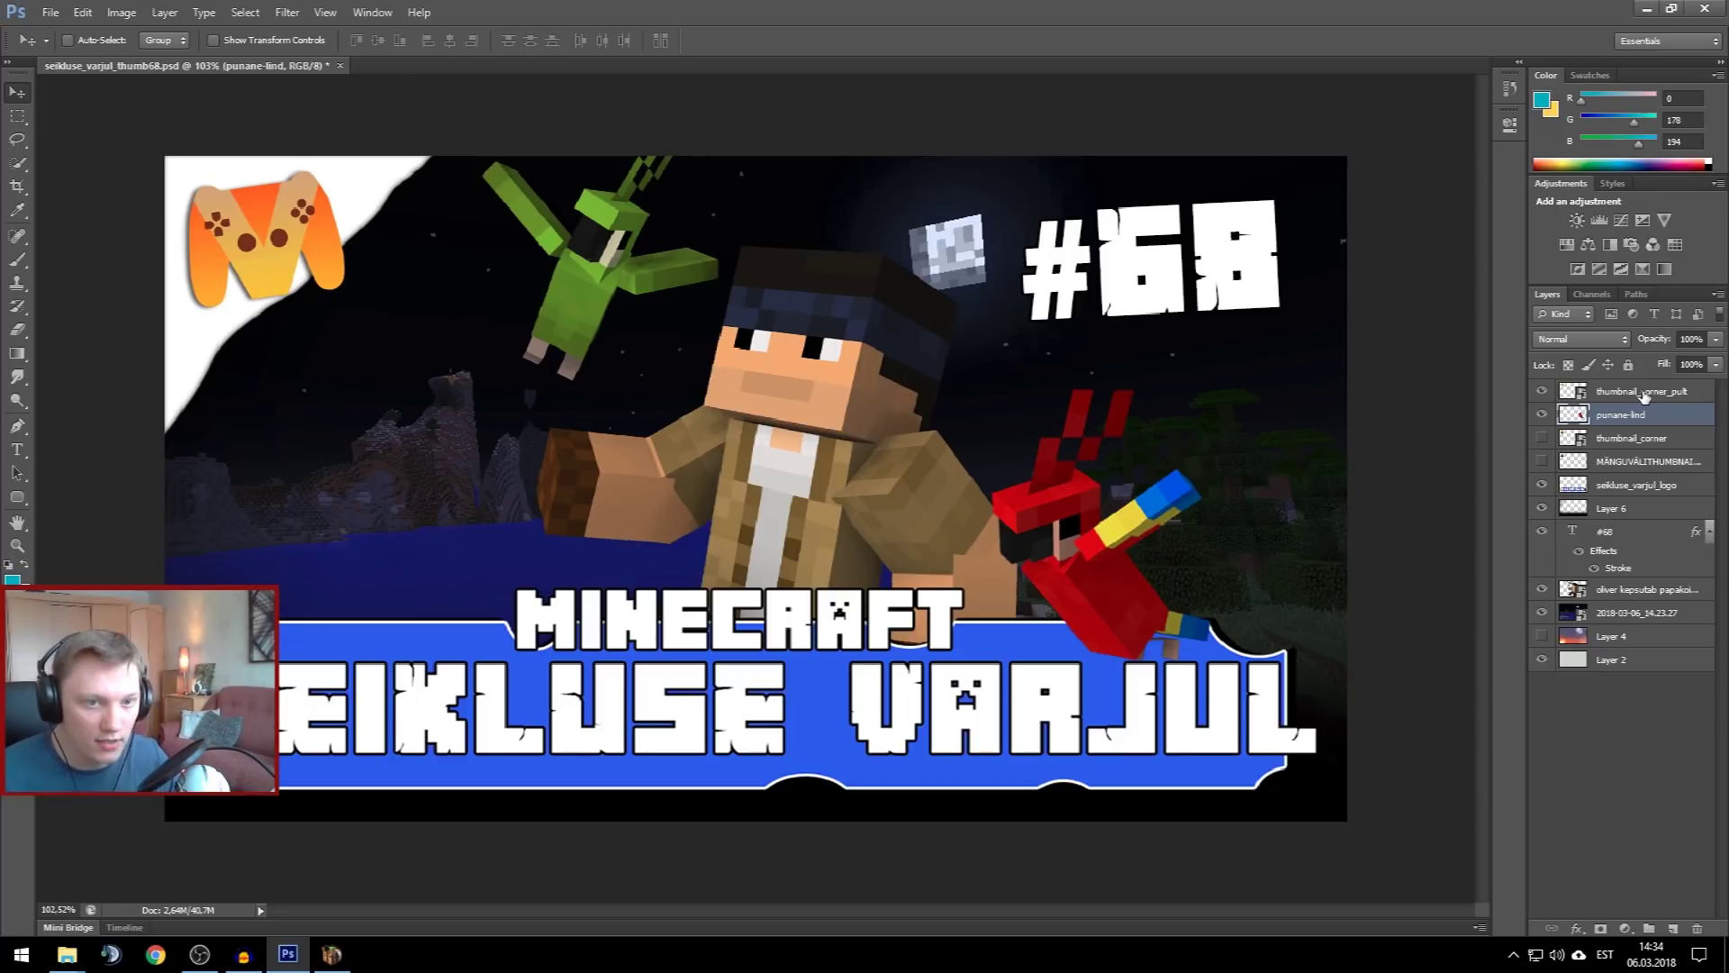
left_click(1641, 439)
left_click(1636, 401)
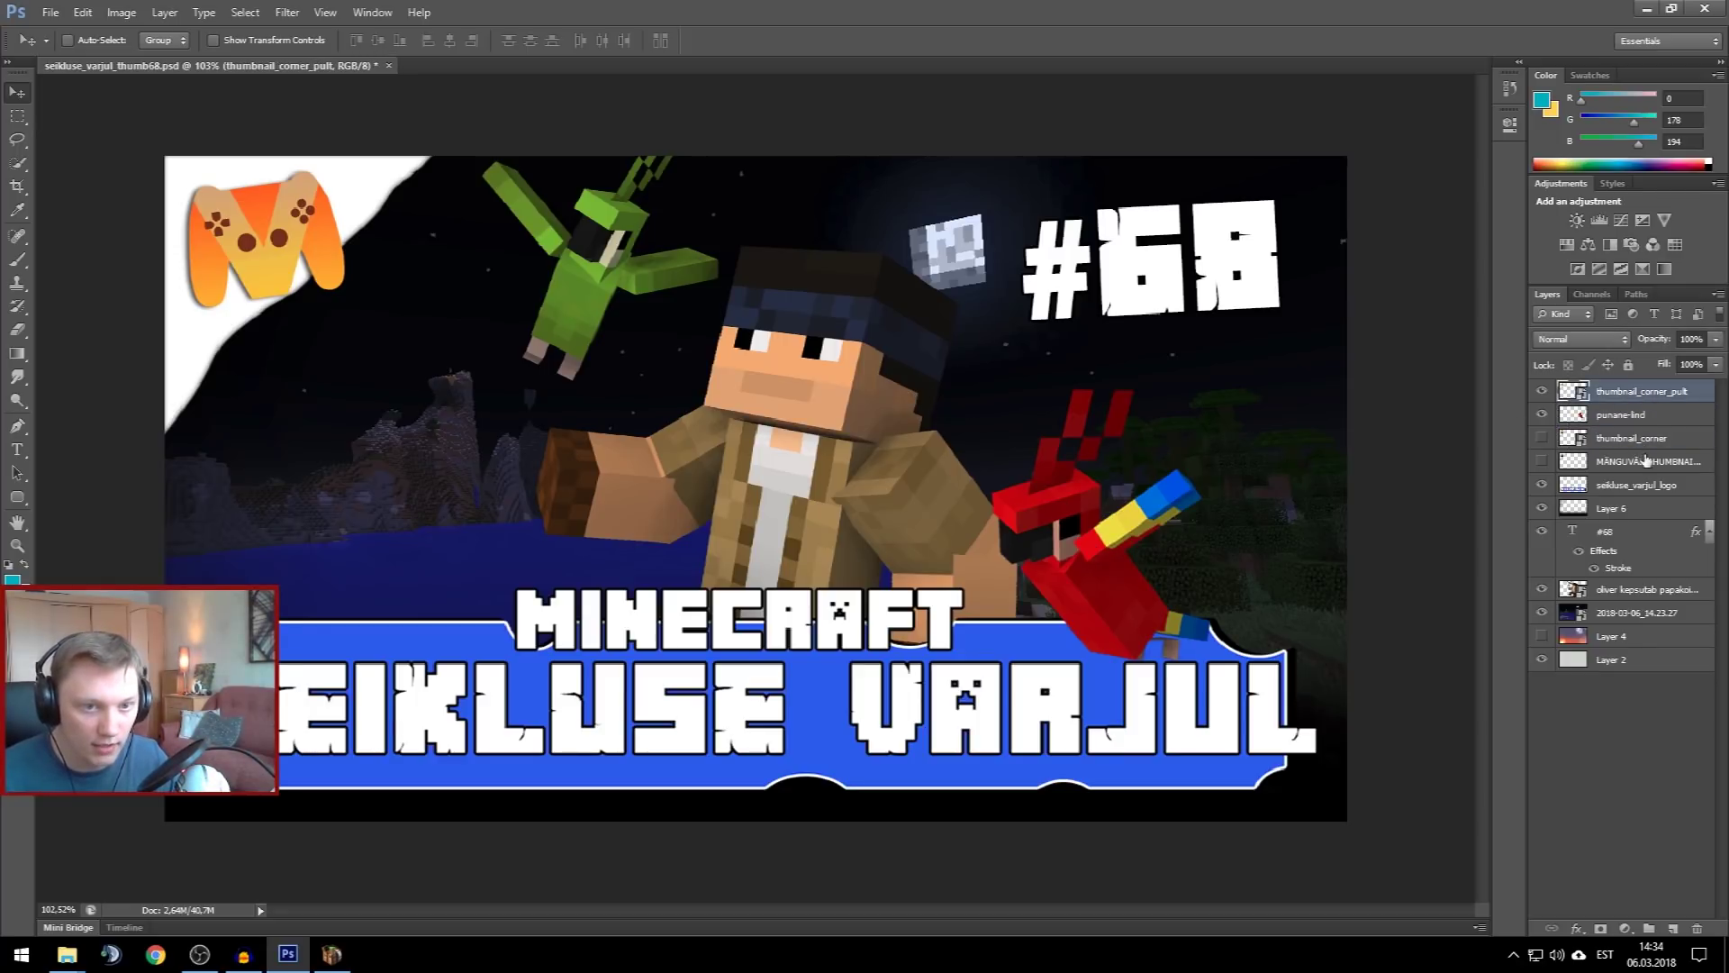
right_click(1626, 590)
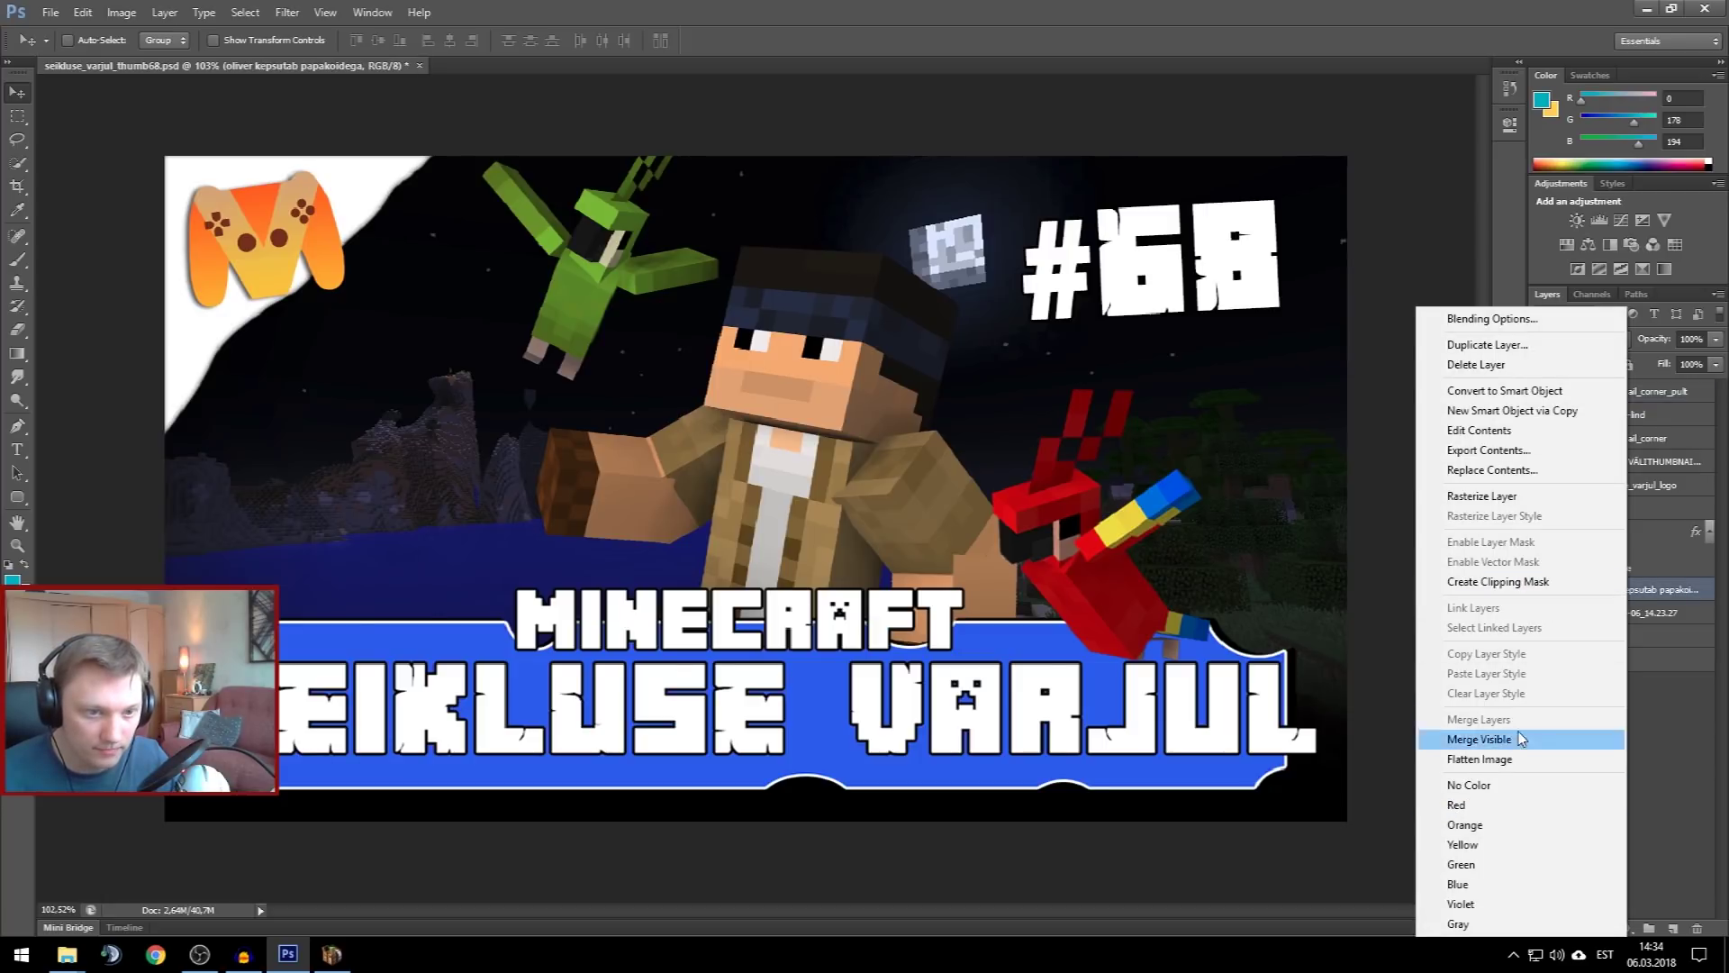
left_click(1495, 495)
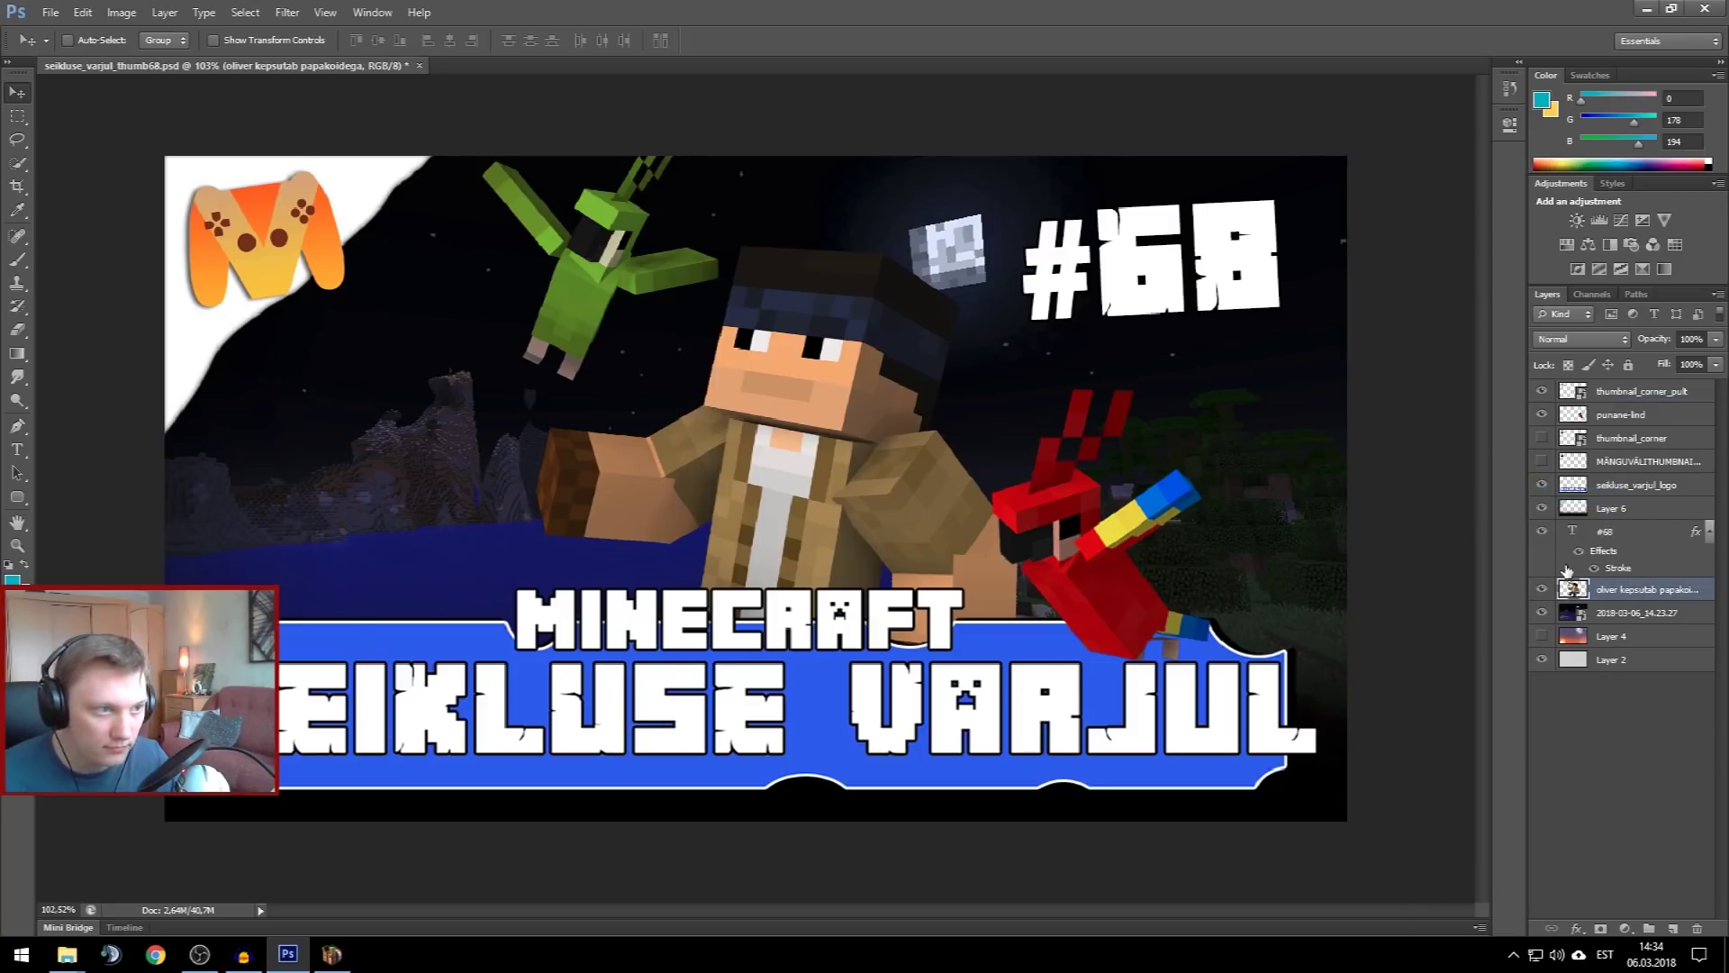
Apply a Hue/Saturation adjustment with saturation -16 to the character layer
left_click(122, 12)
mouse_move(191, 59)
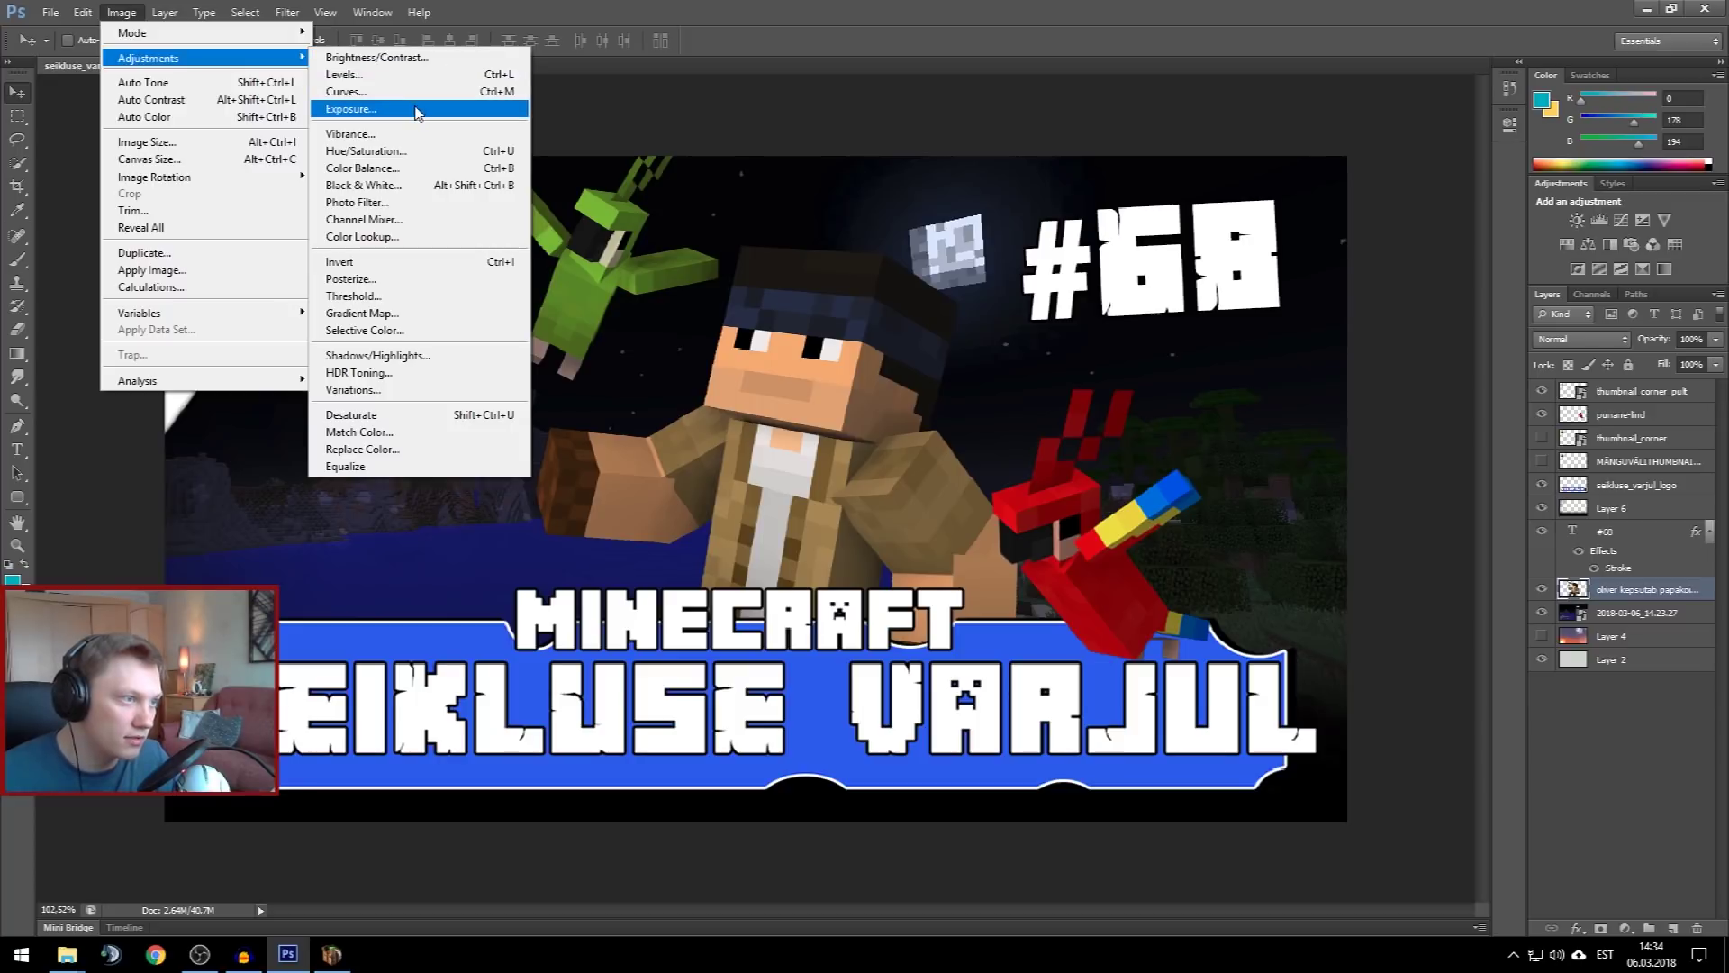
left_click(405, 152)
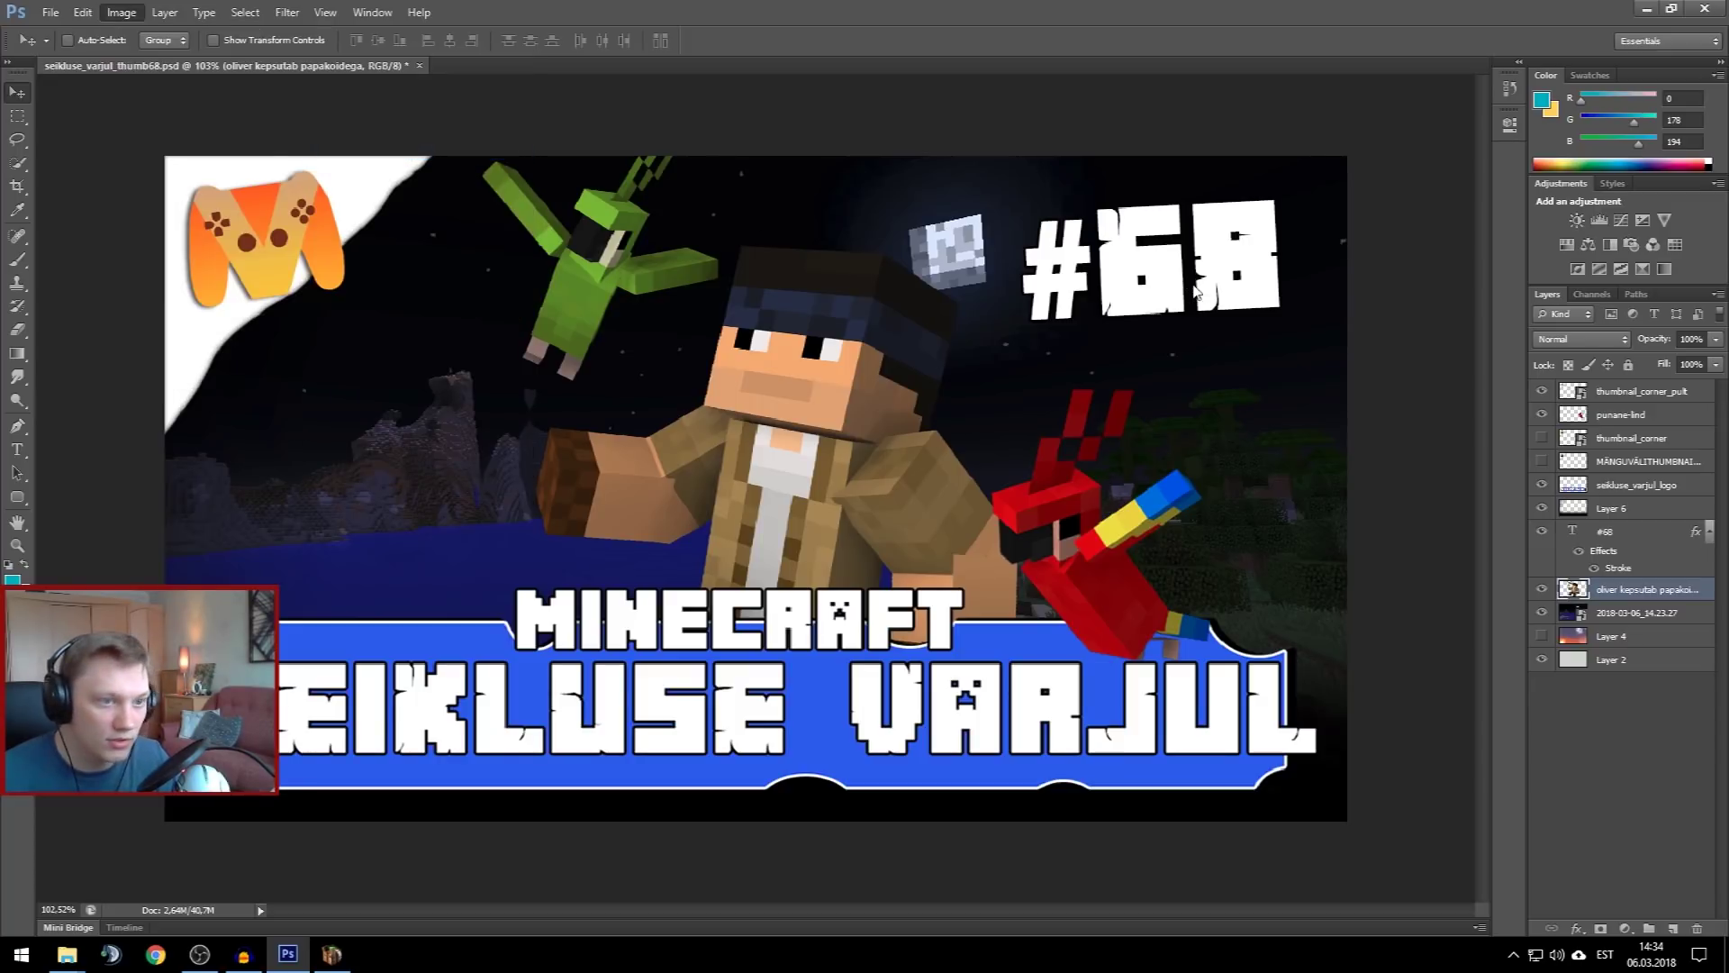
left_click_drag(1298, 242, 1288, 250)
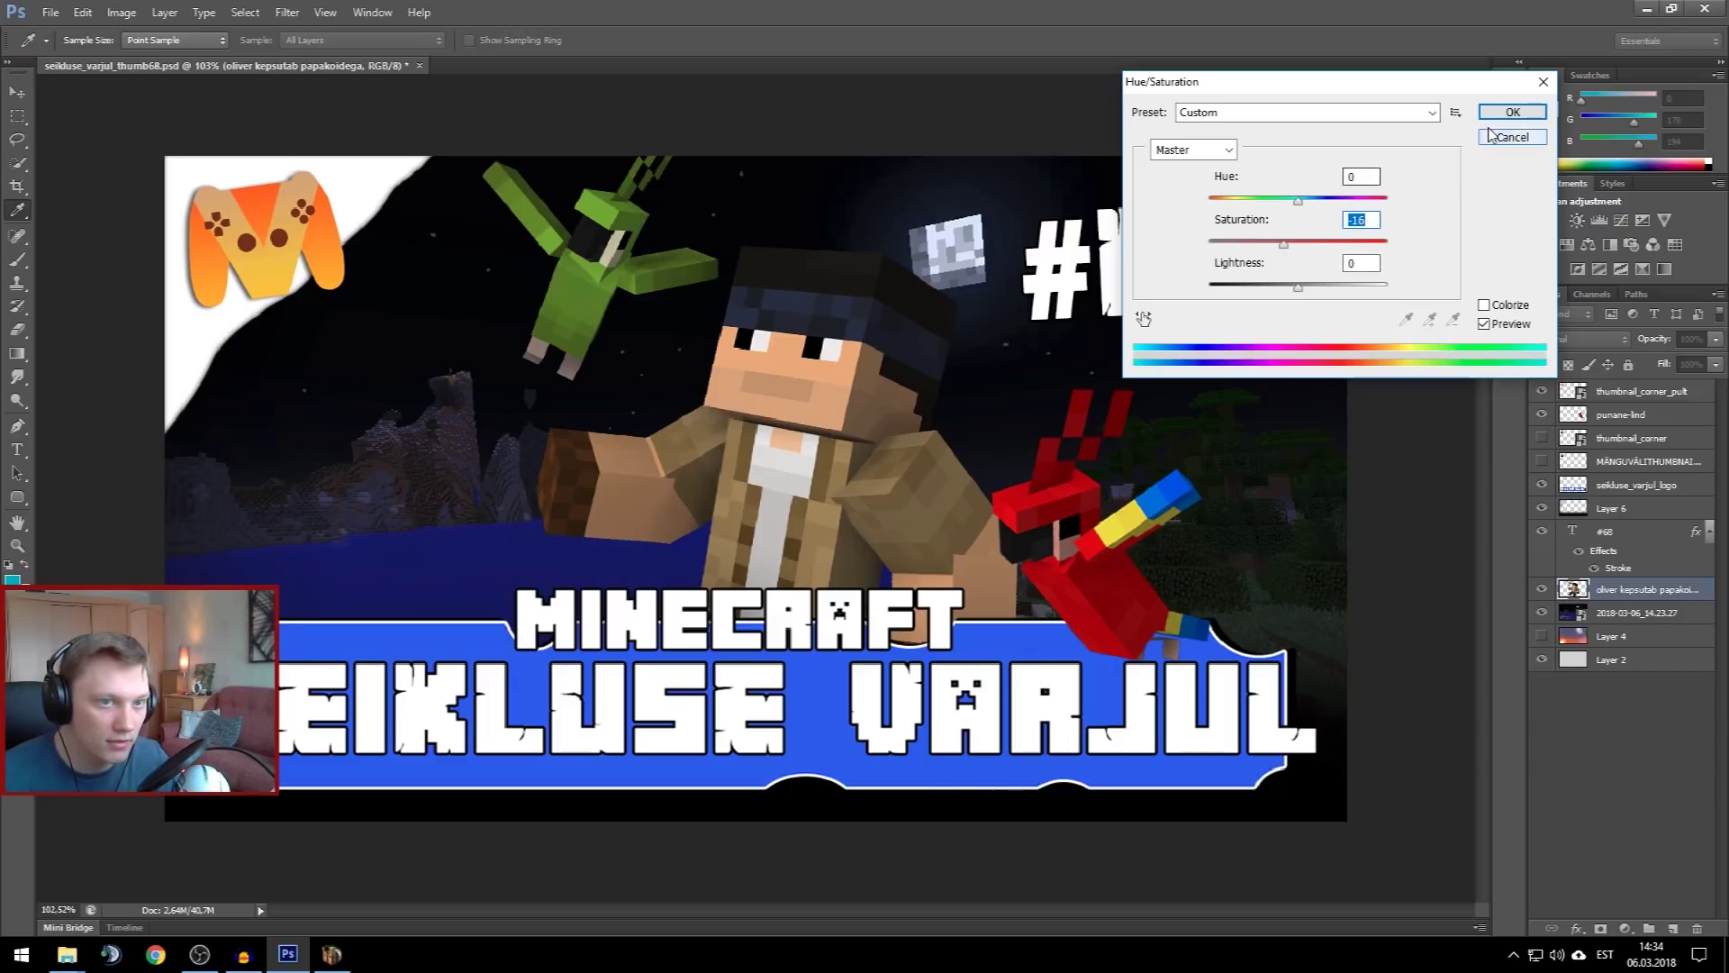
left_click(1513, 112)
Darken the character layer with an Exposure adjustment of -0.16
left_click(121, 12)
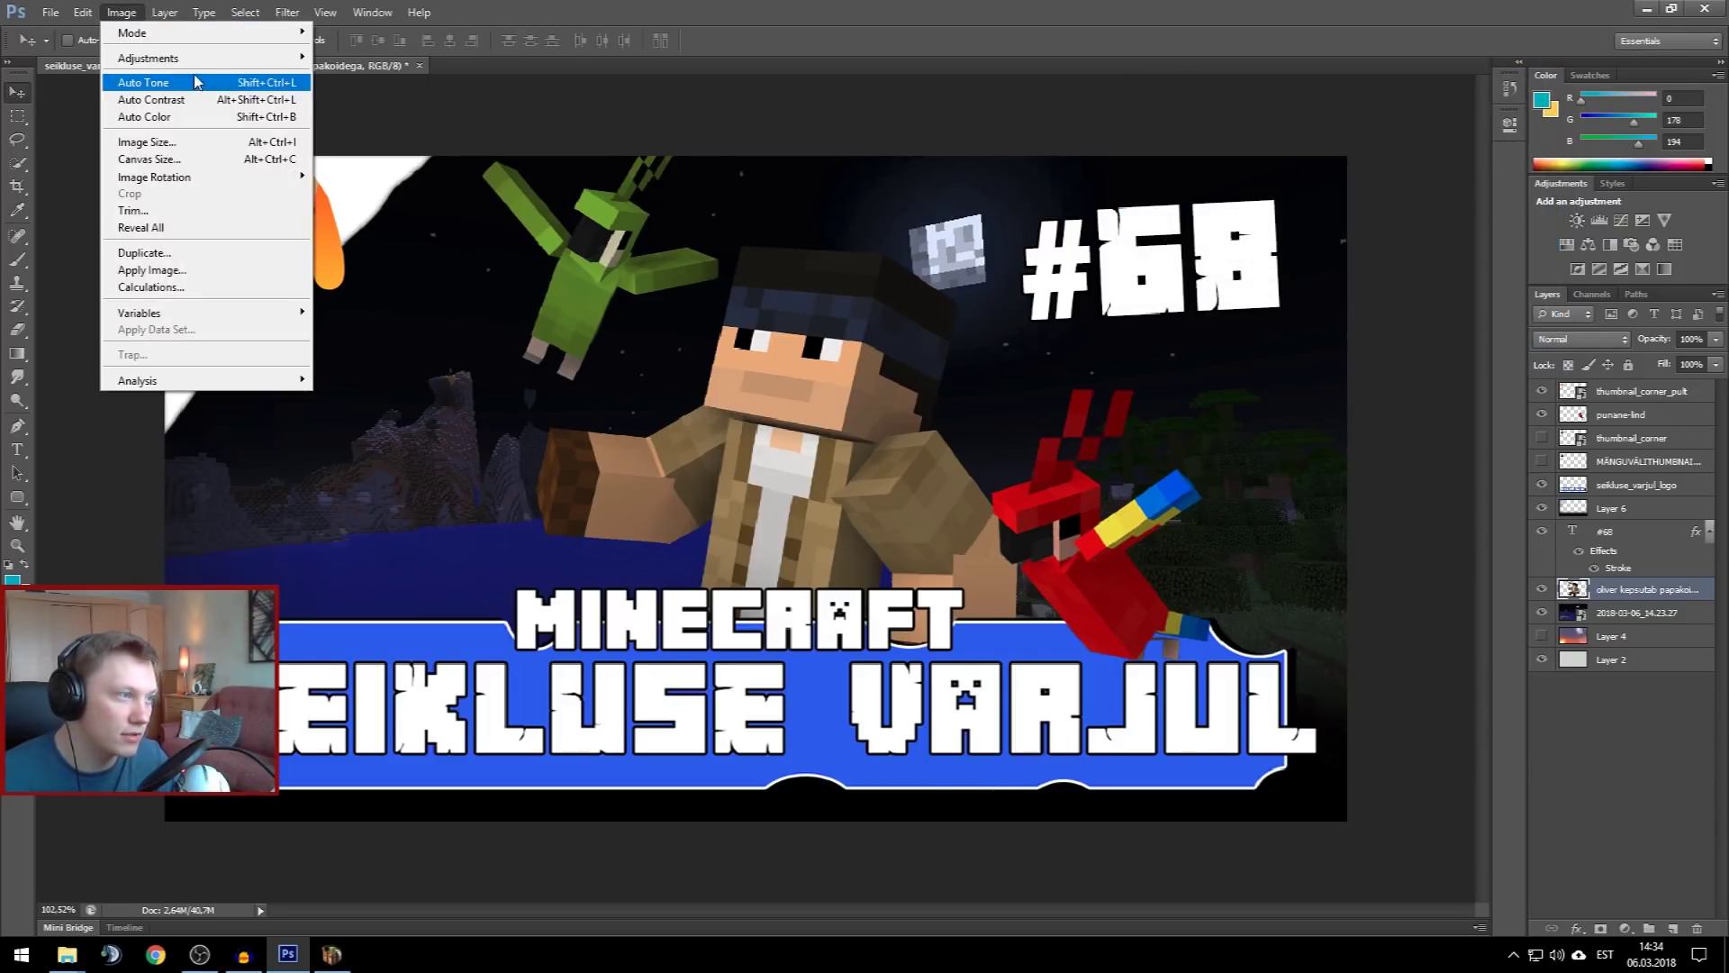
mouse_move(270, 58)
left_click(431, 109)
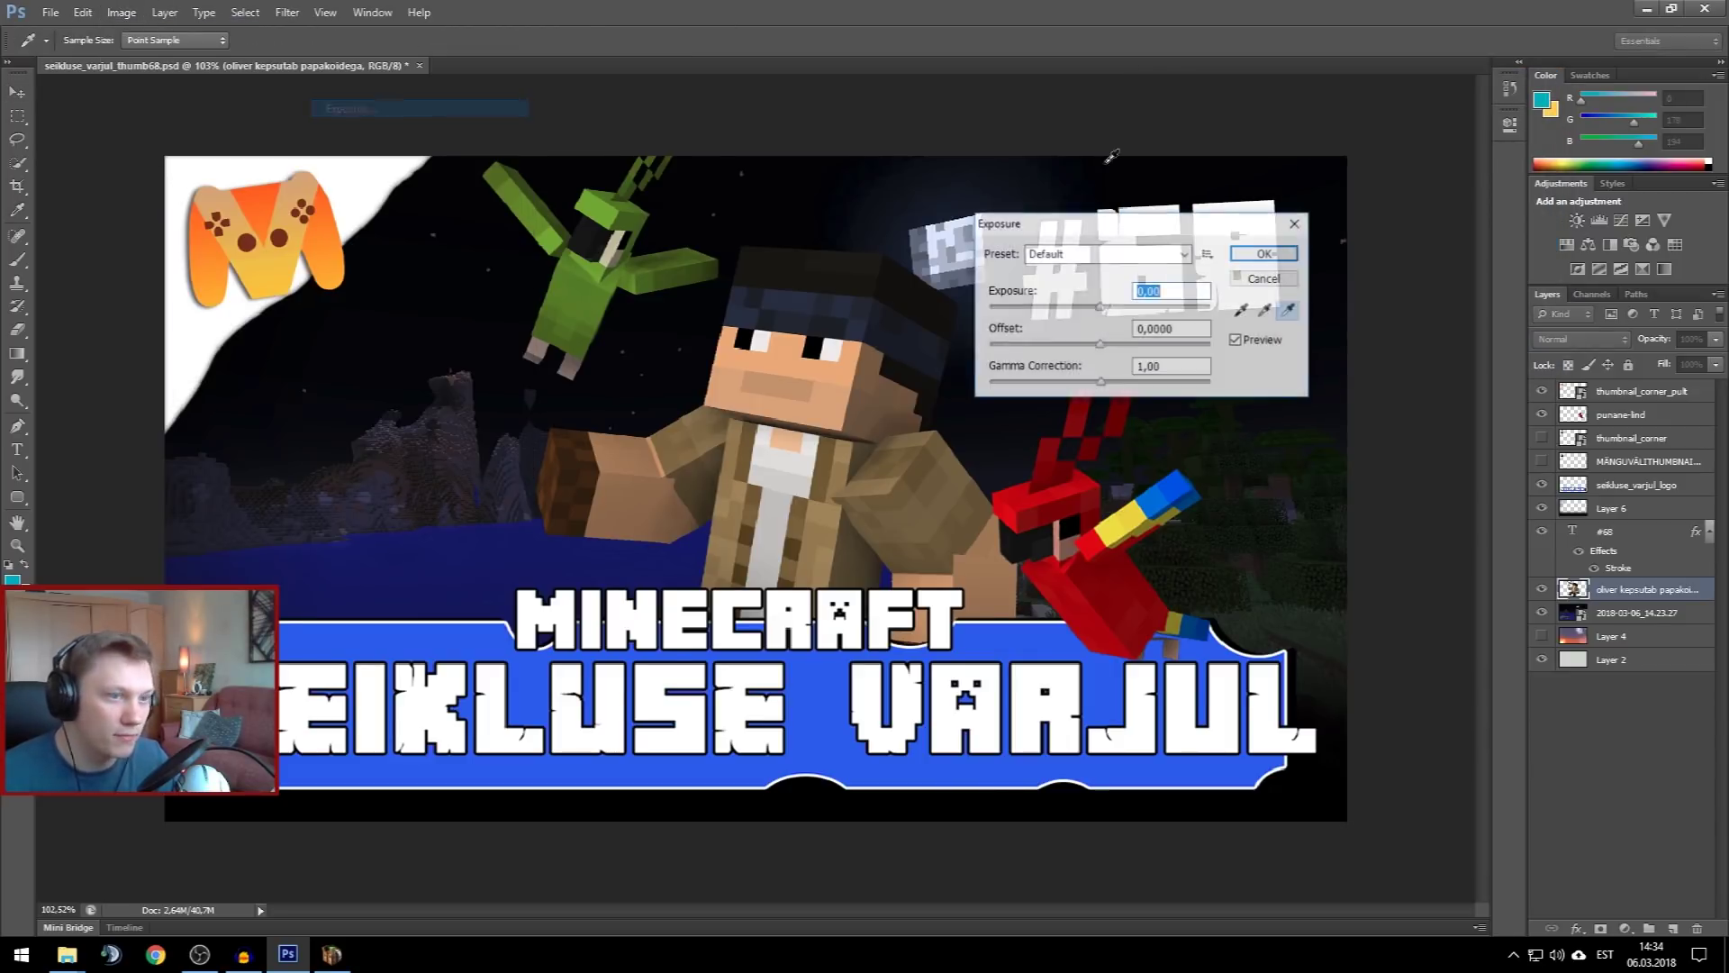
left_click_drag(1101, 310, 1101, 316)
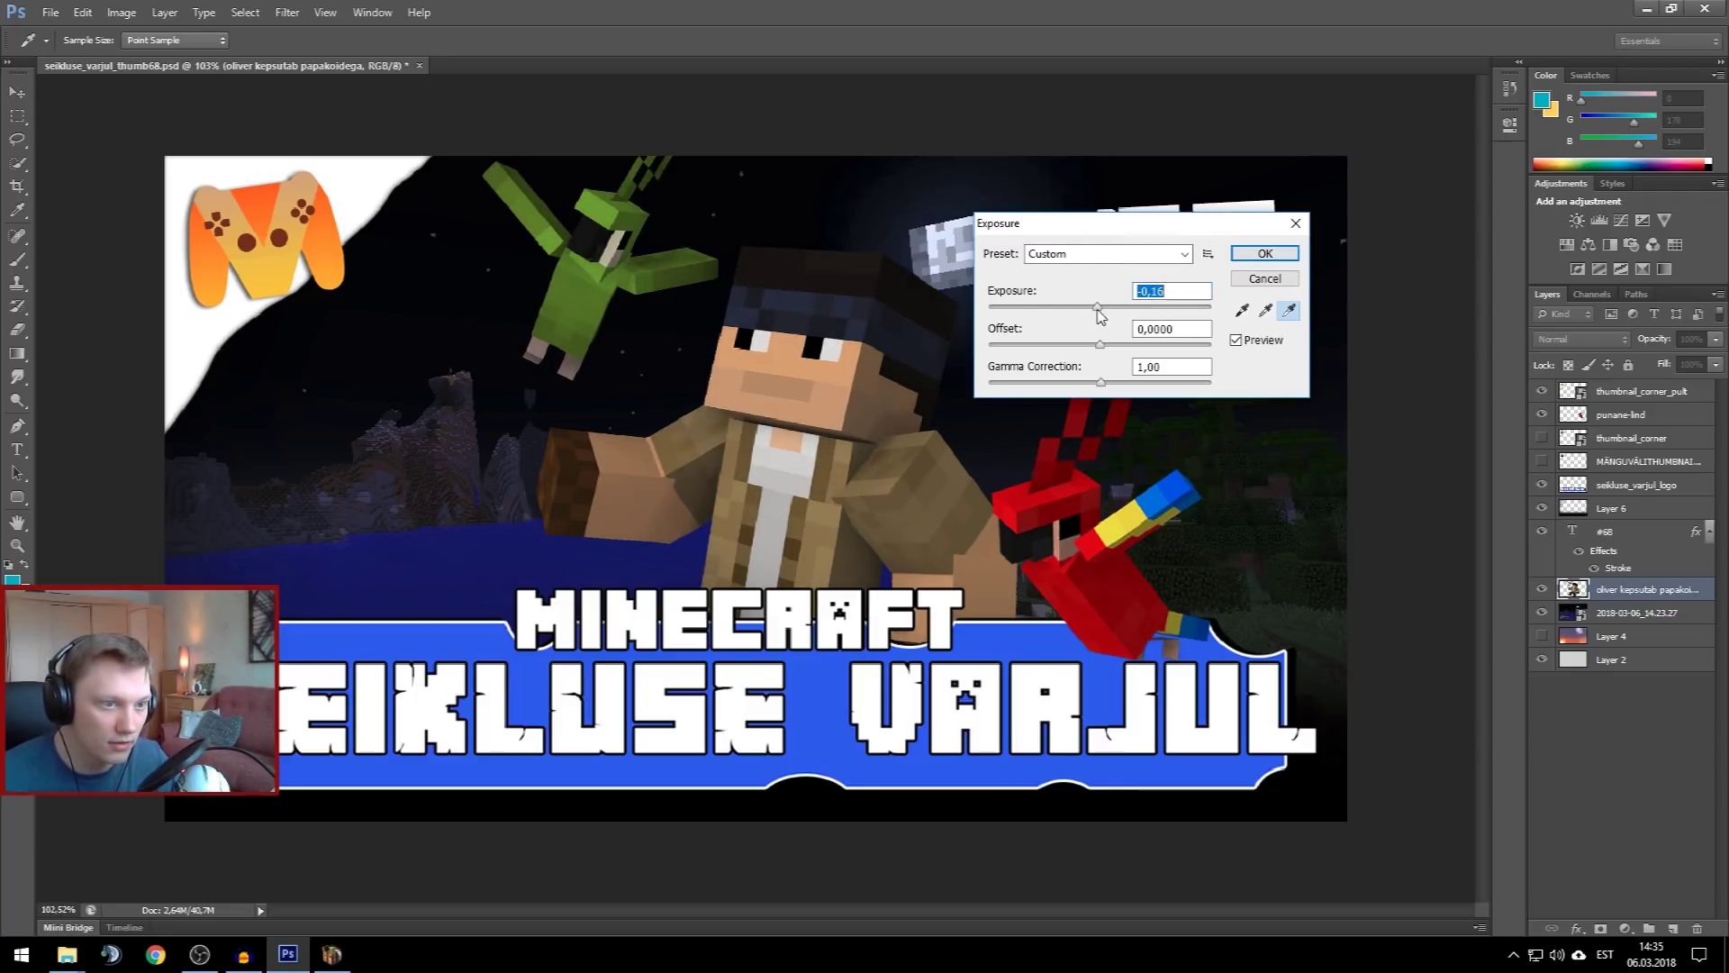
left_click(1265, 254)
left_click(121, 13)
mouse_move(187, 62)
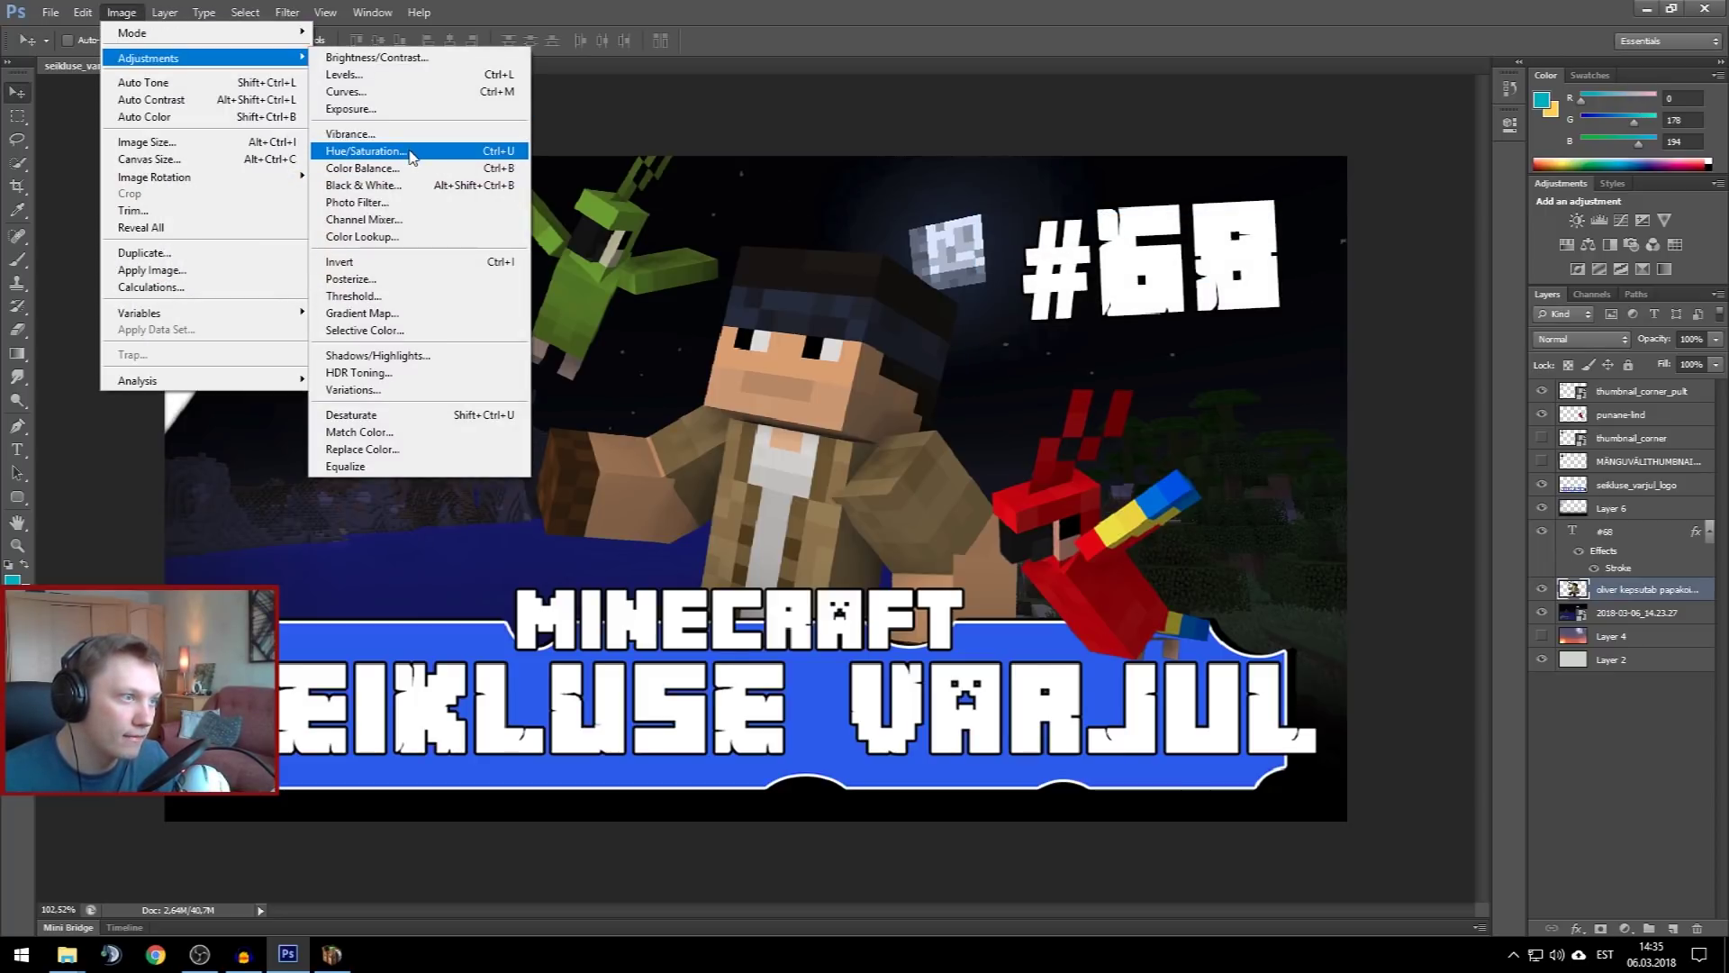
left_click(351, 133)
key("Escape")
key("v")
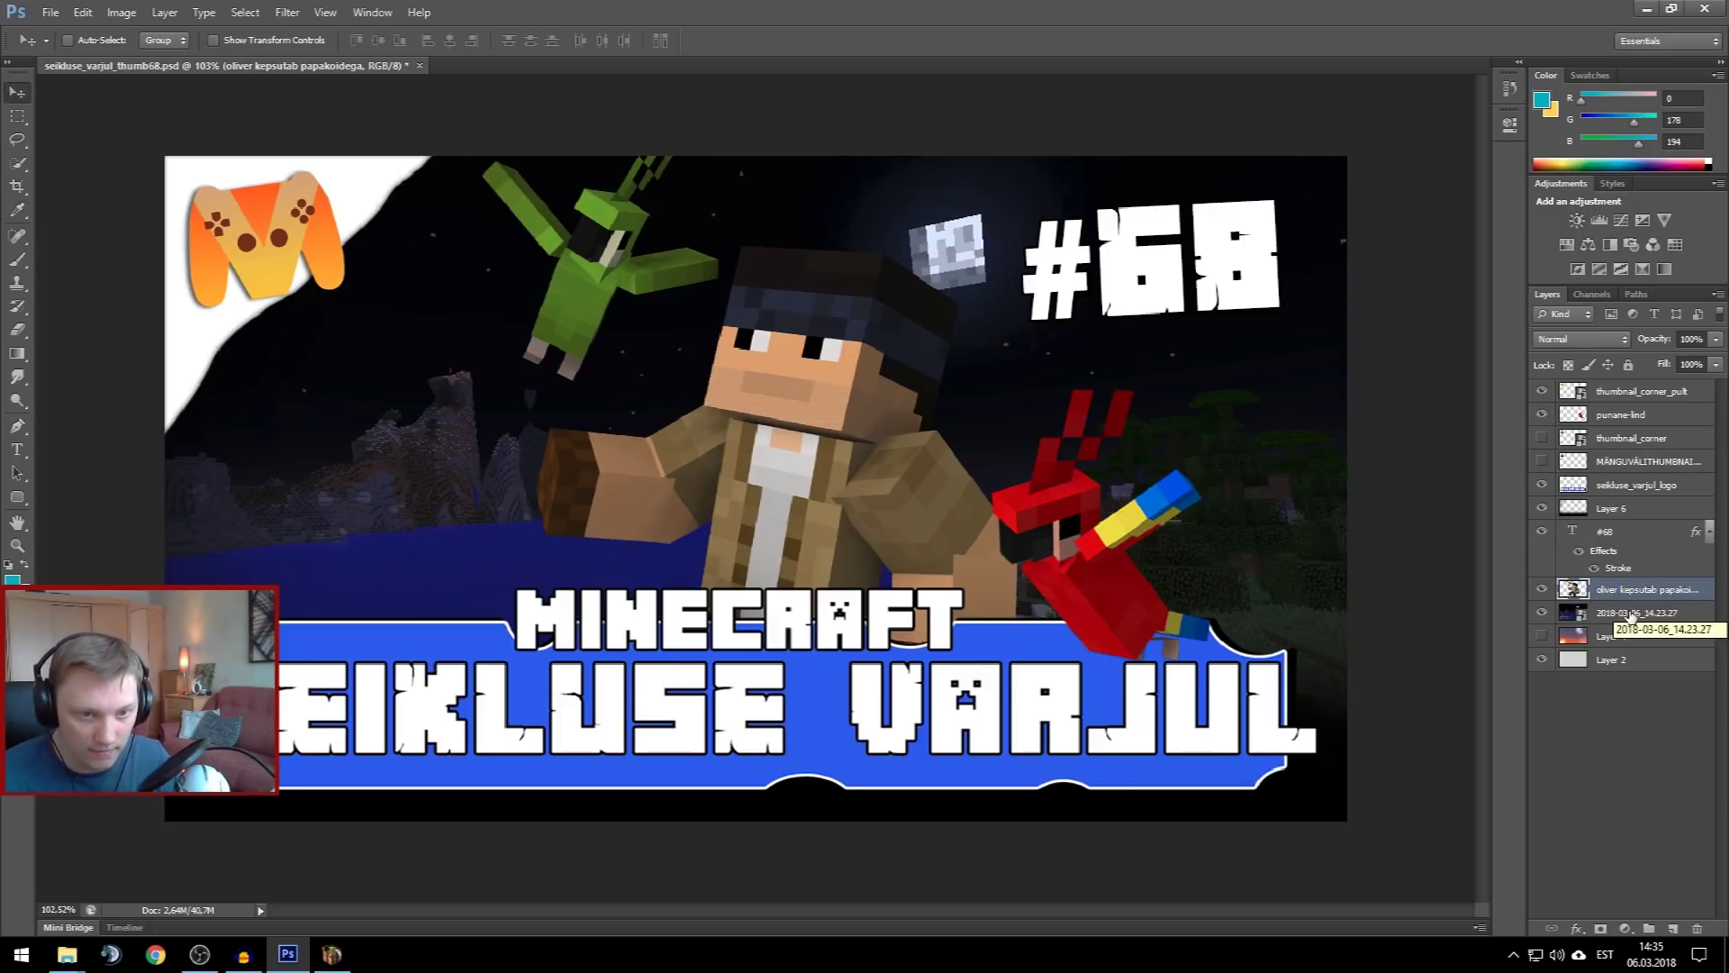
Apply a Vibrance adjustment to the punane-lind layer with vibrance -4 and saturation -9
left_click(1617, 415)
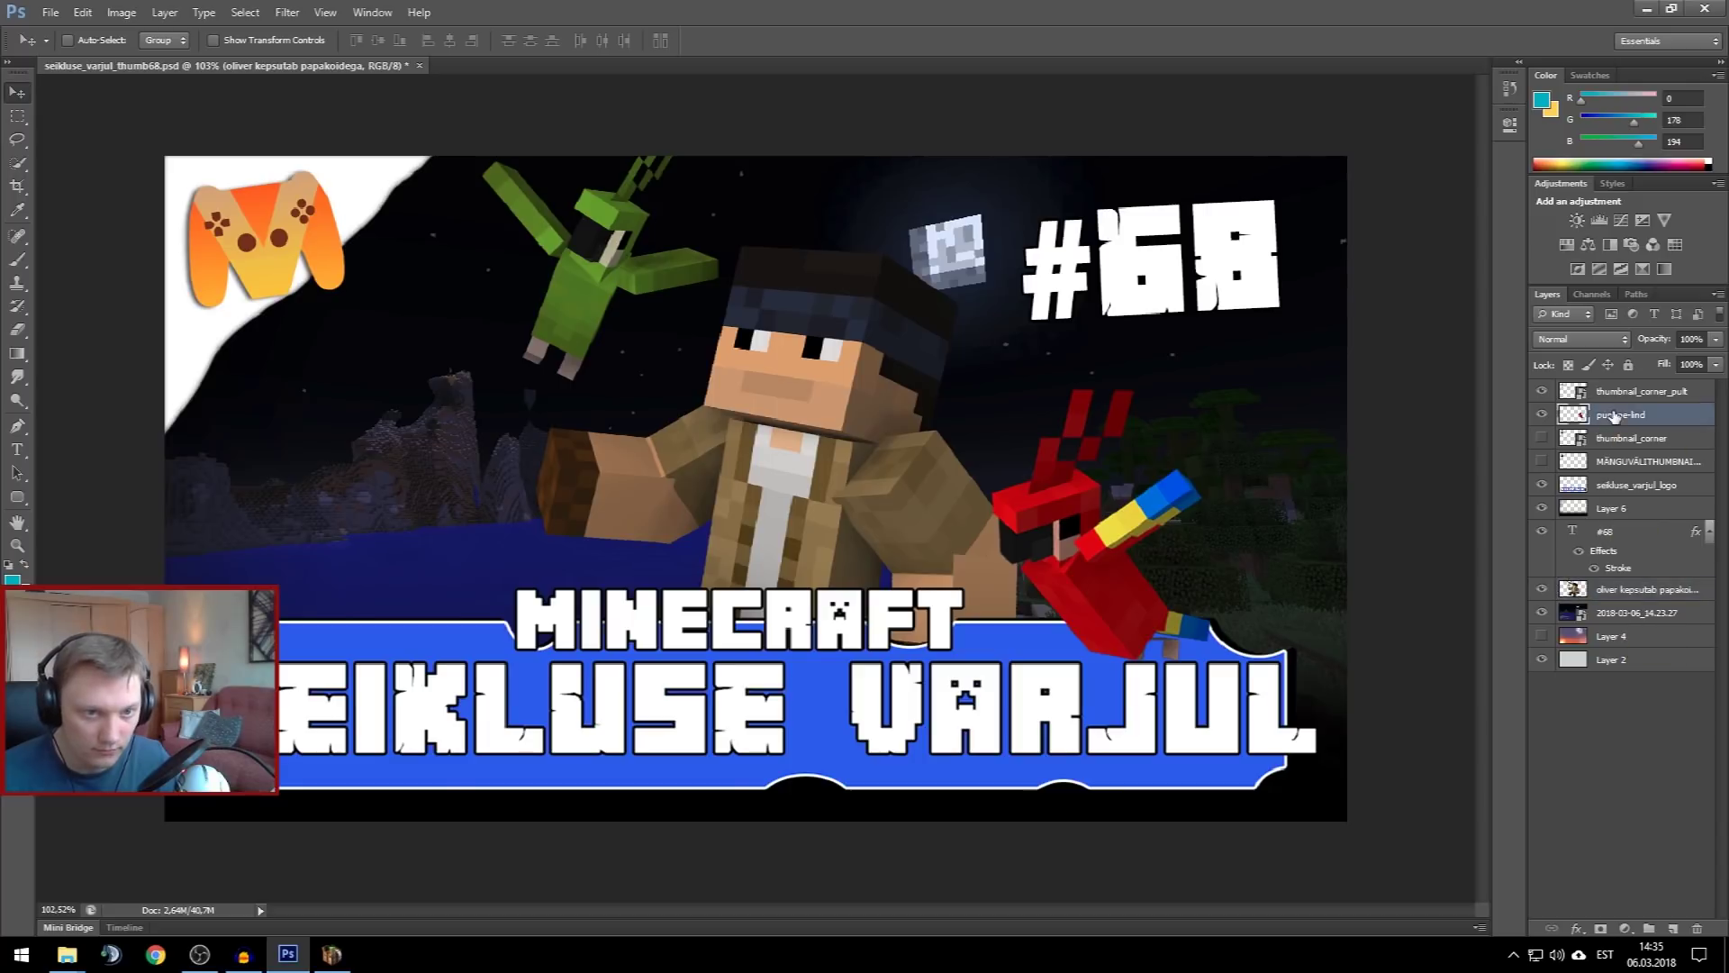
left_click(95, 15)
mouse_move(122, 13)
mouse_move(147, 61)
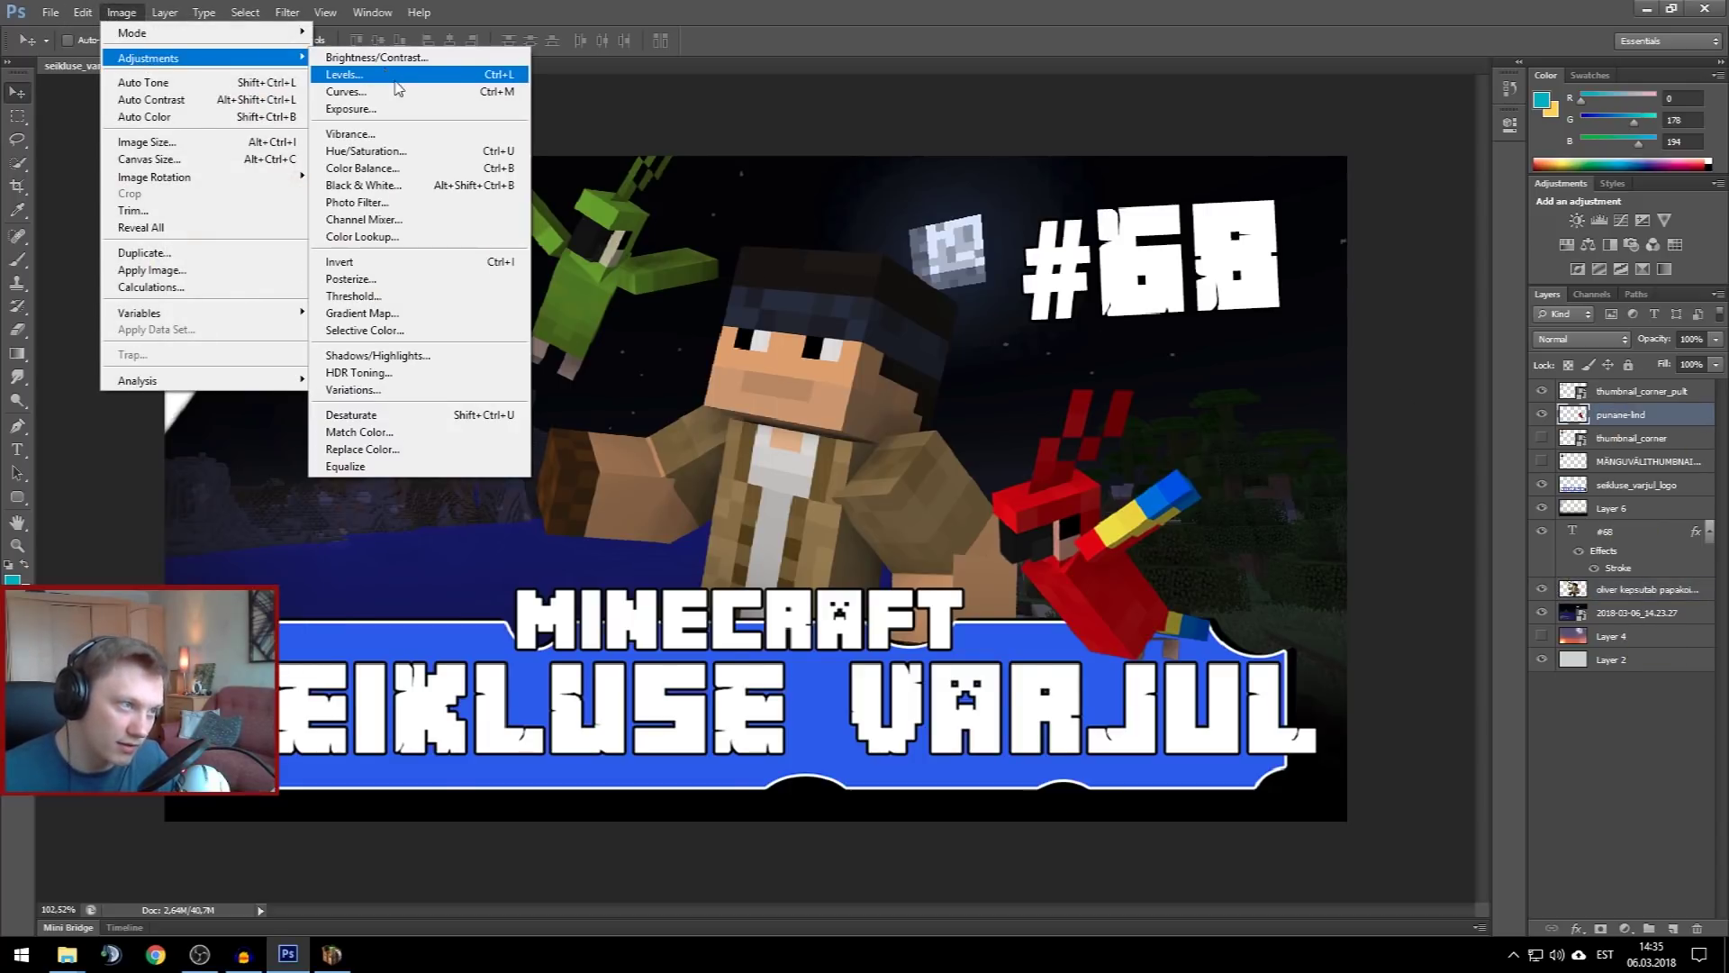
left_click(390, 135)
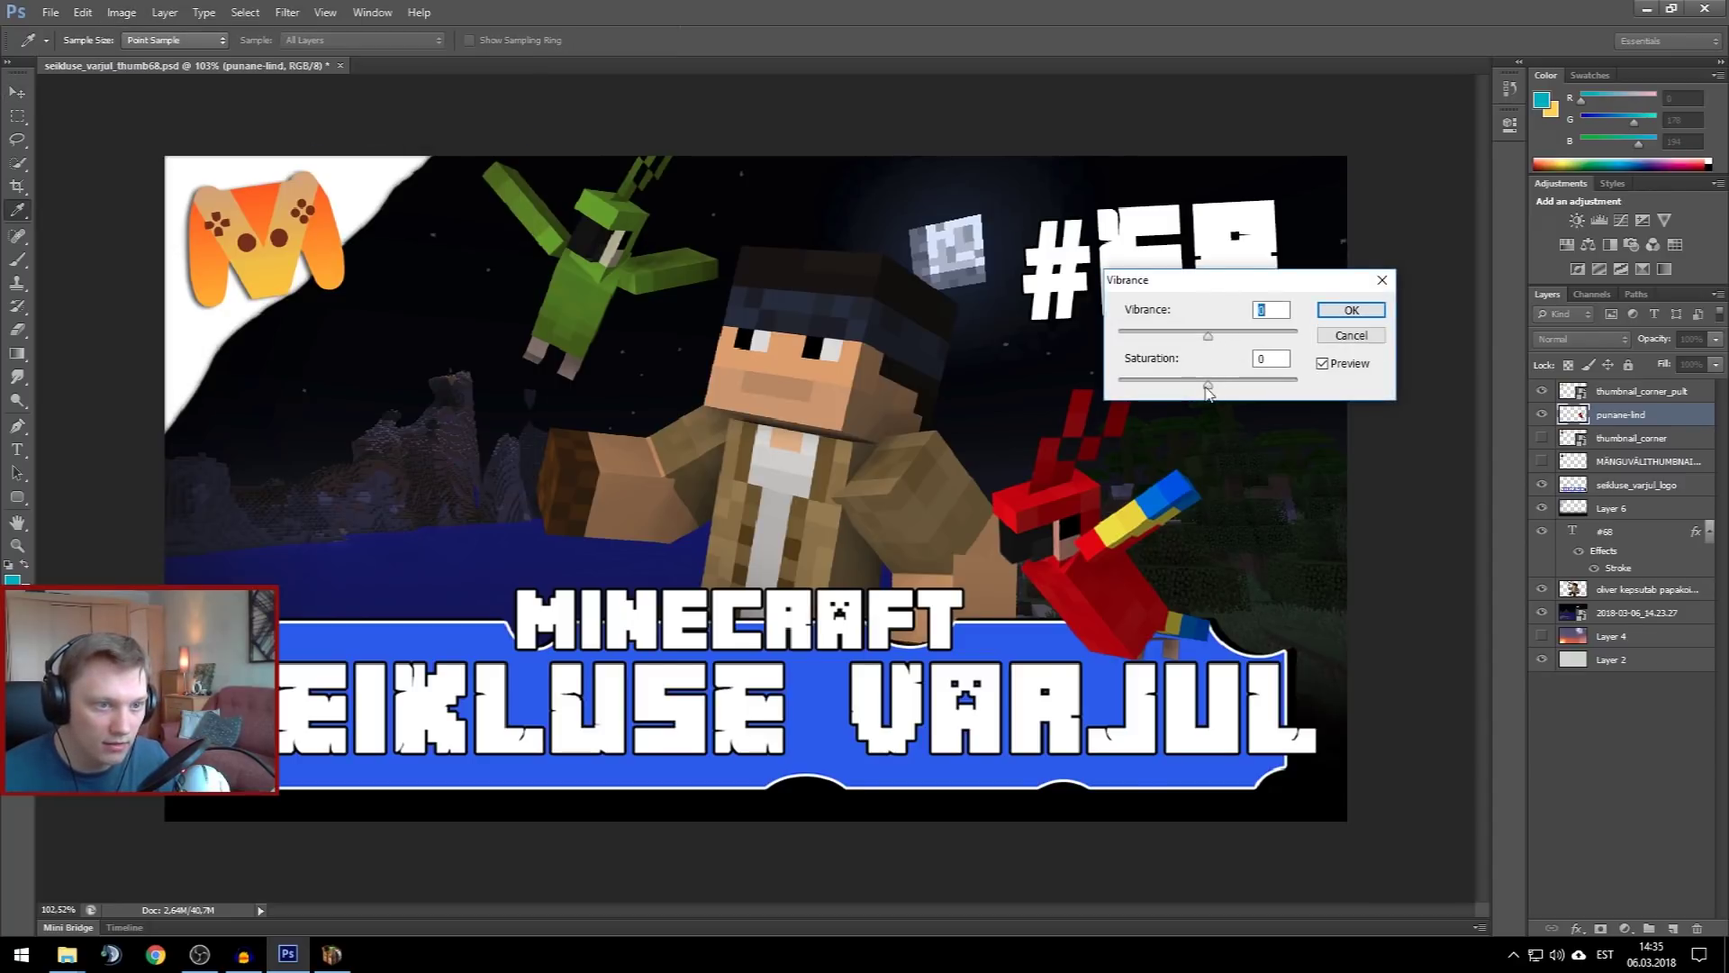
left_click_drag(1208, 391, 1197, 393)
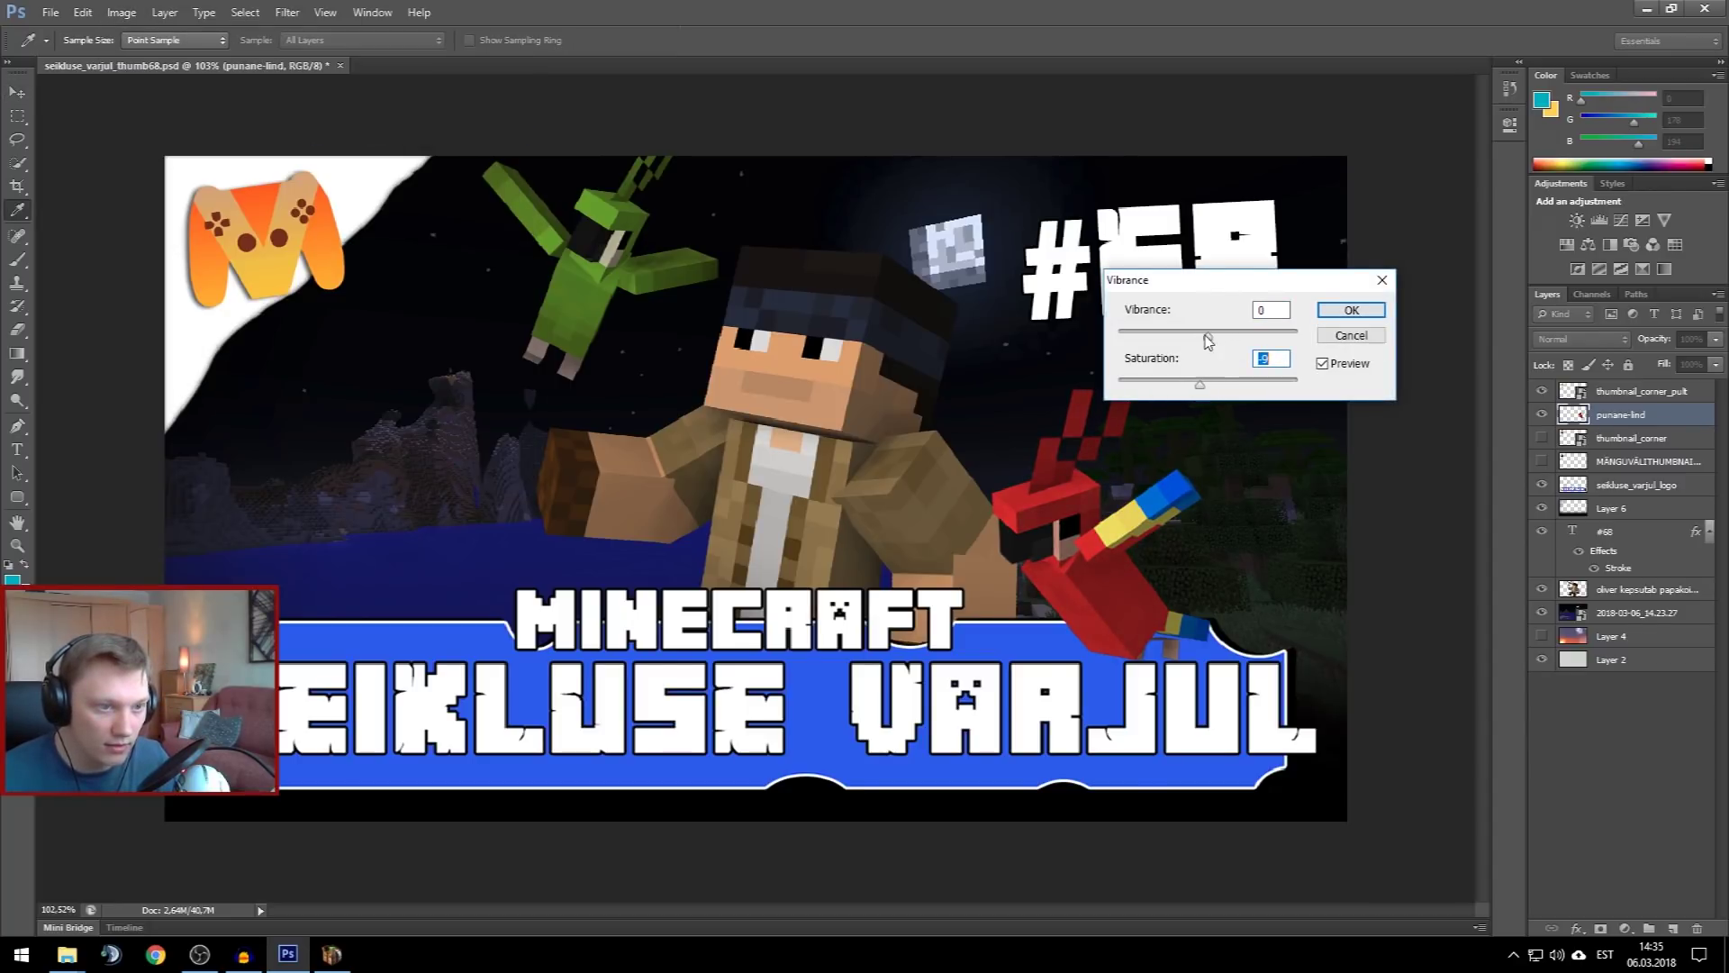
left_click_drag(1207, 340, 1205, 339)
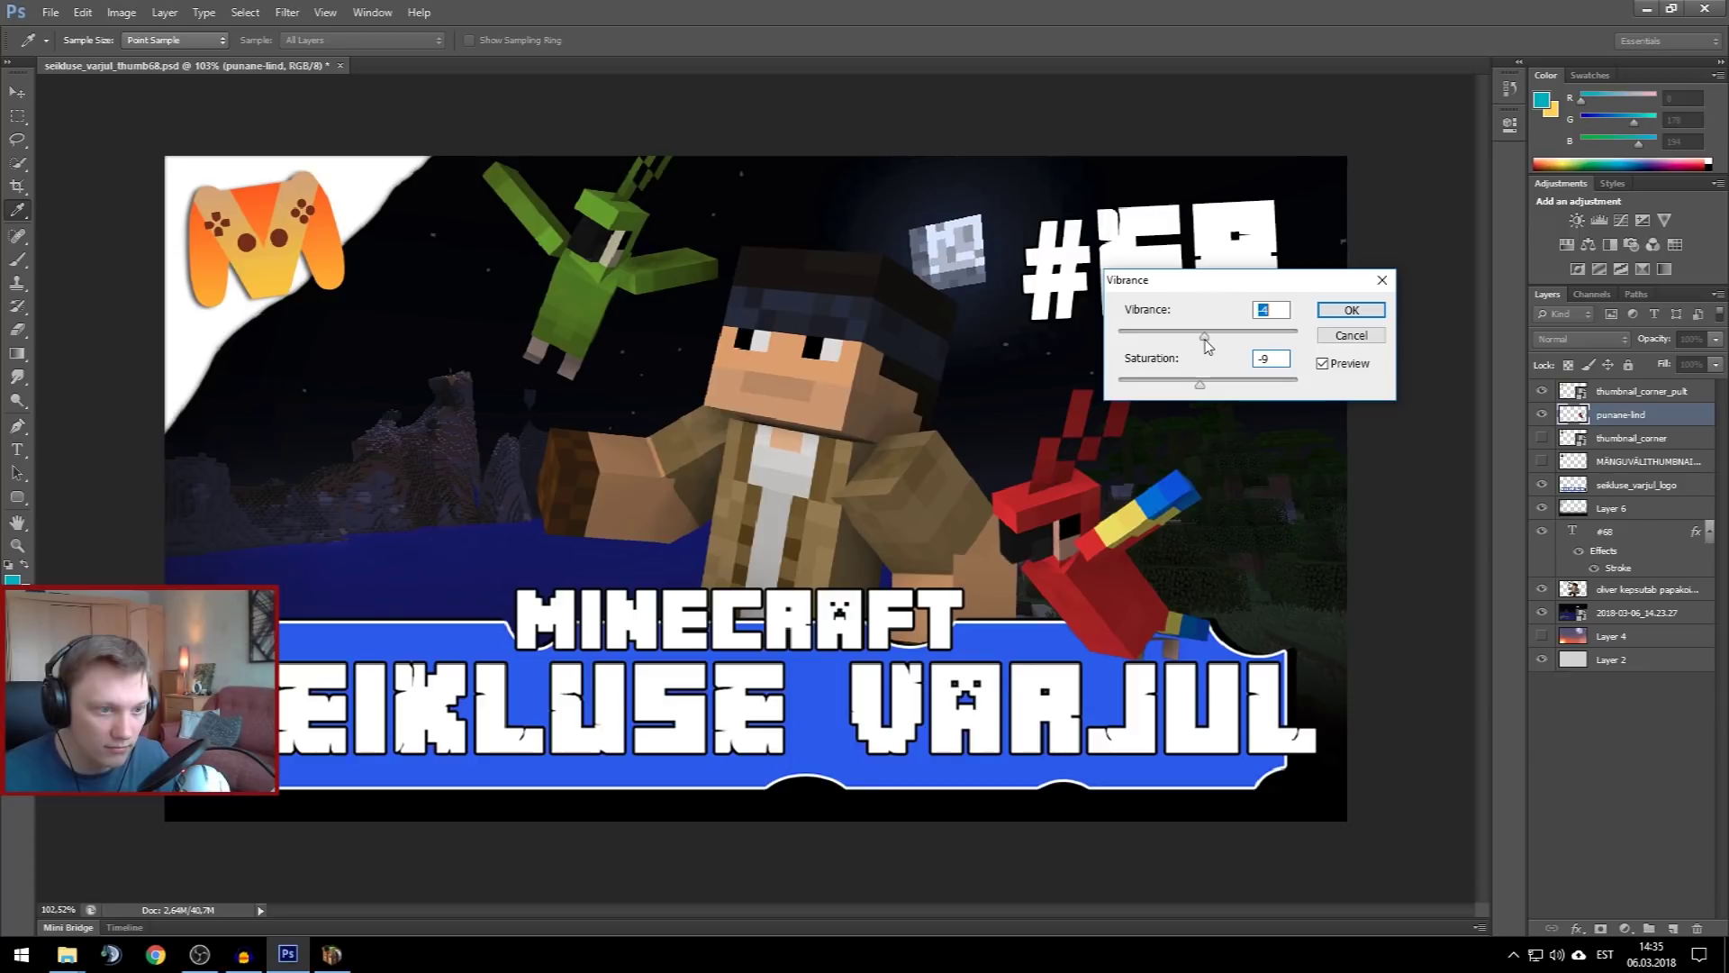
left_click(1351, 310)
key("v")
Rasterize the night-time background layer 2018-03-06_14.23.27
scroll(757, 470, "down", 5)
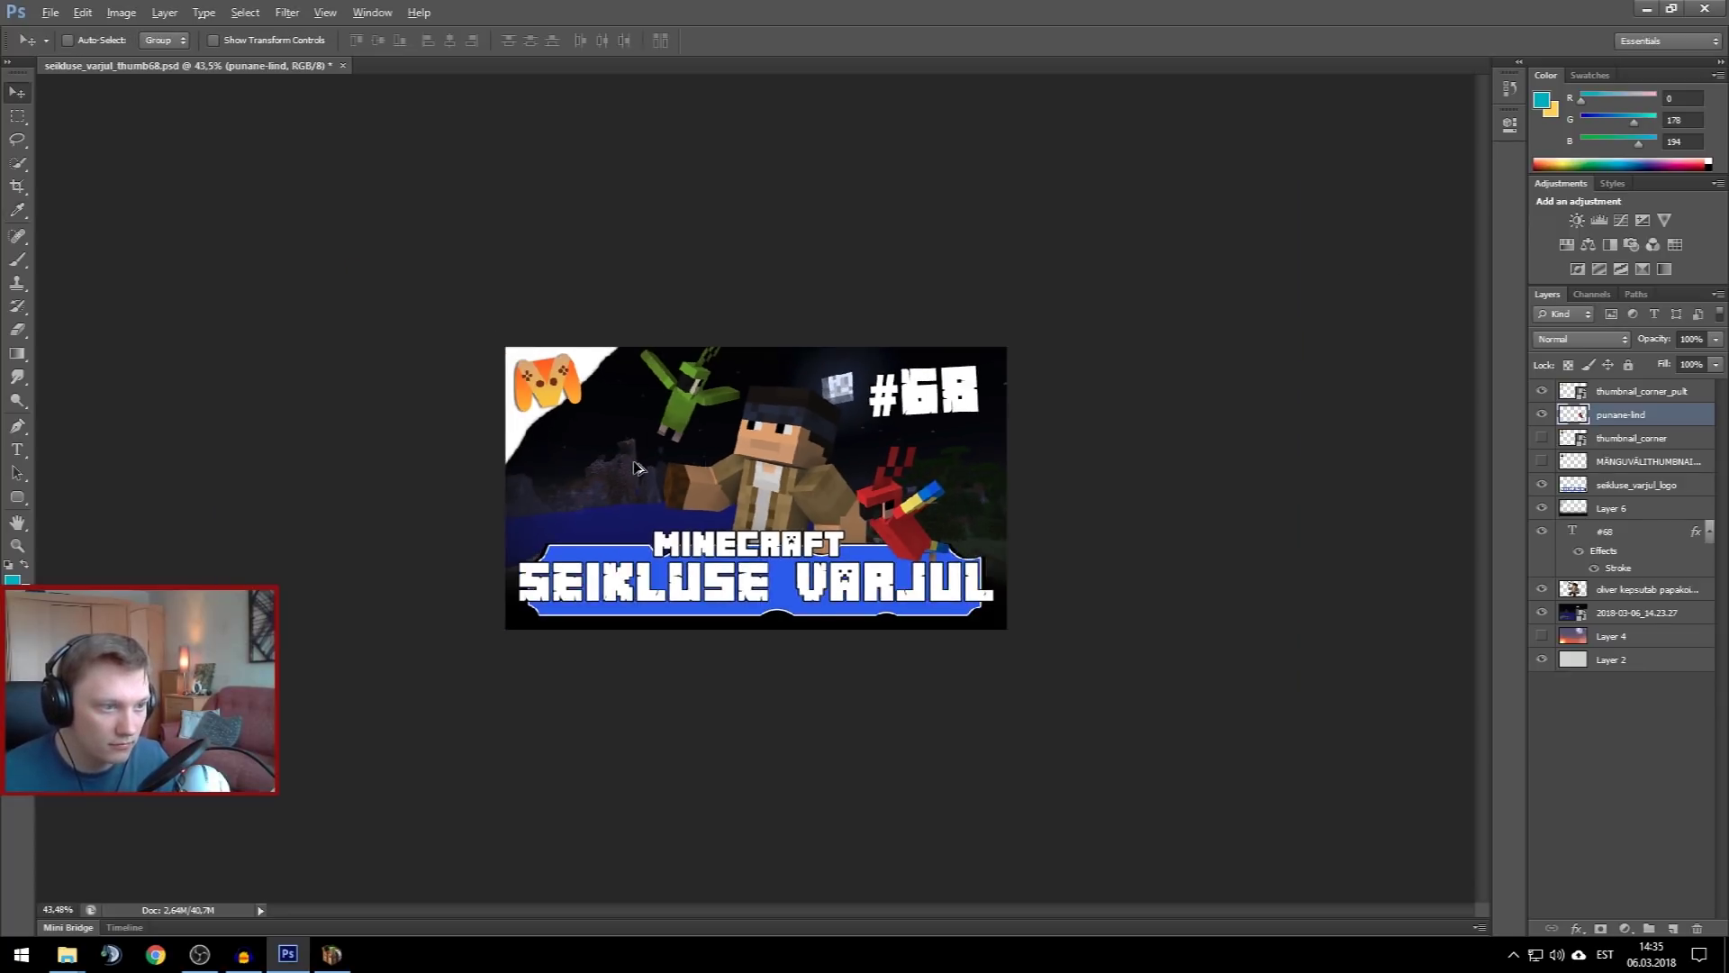
scroll(635, 468, "up", 3)
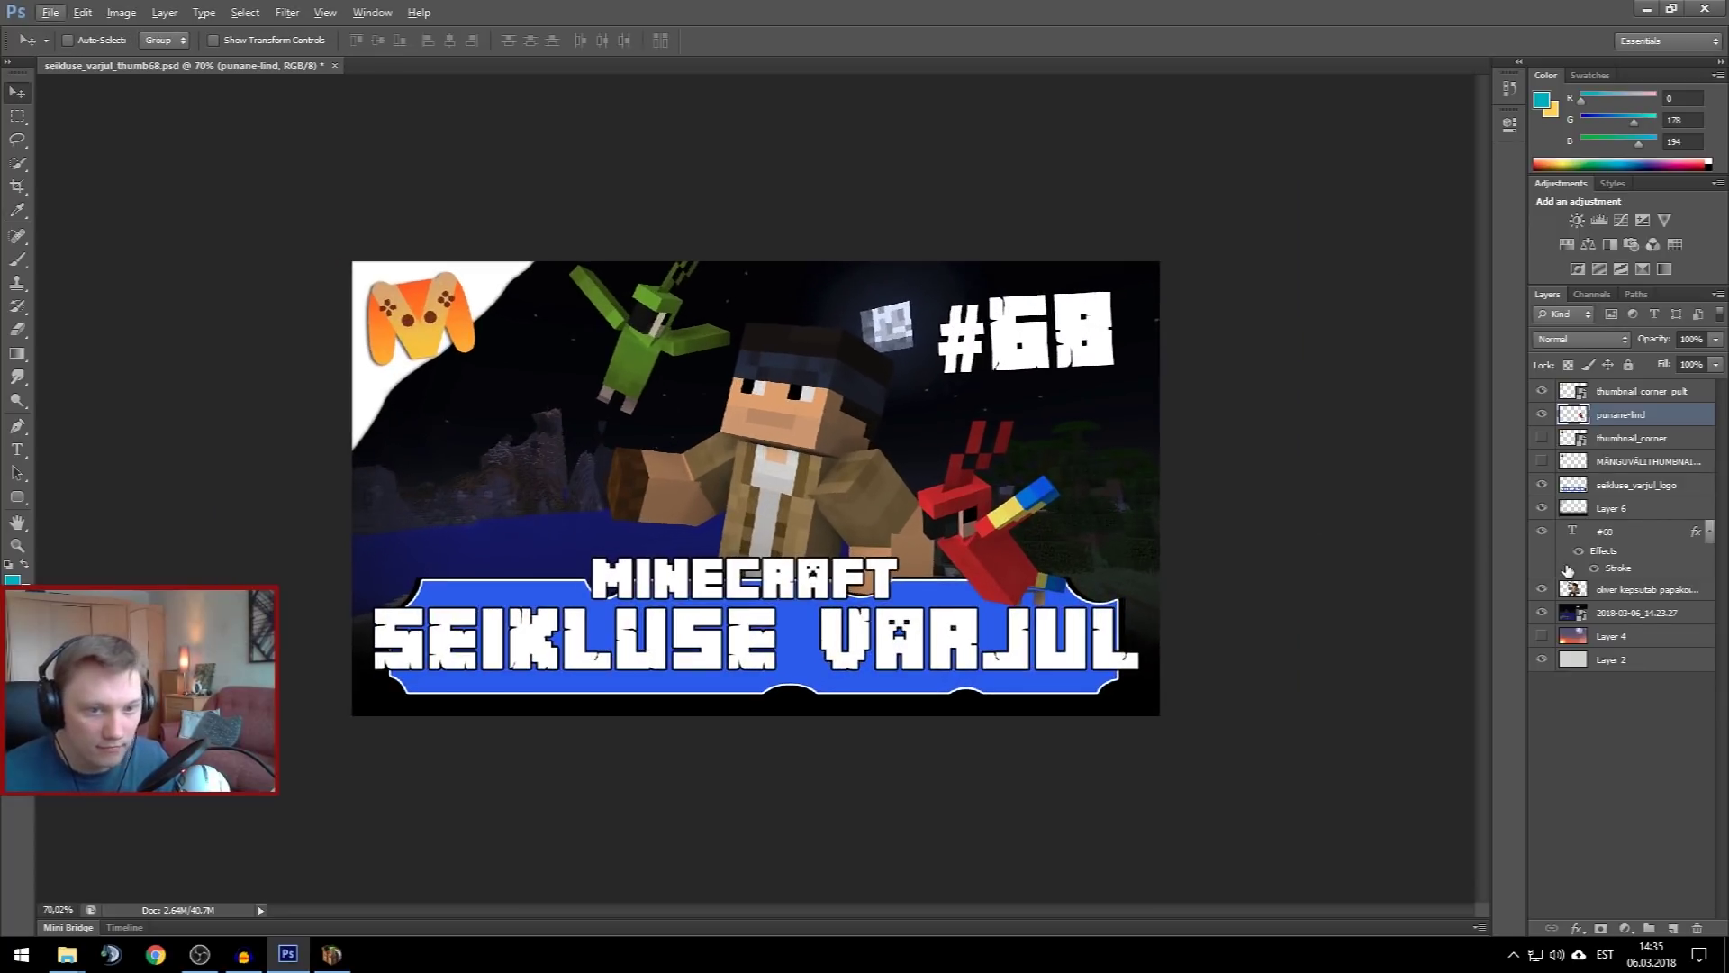
left_click(1619, 612)
right_click(1621, 616)
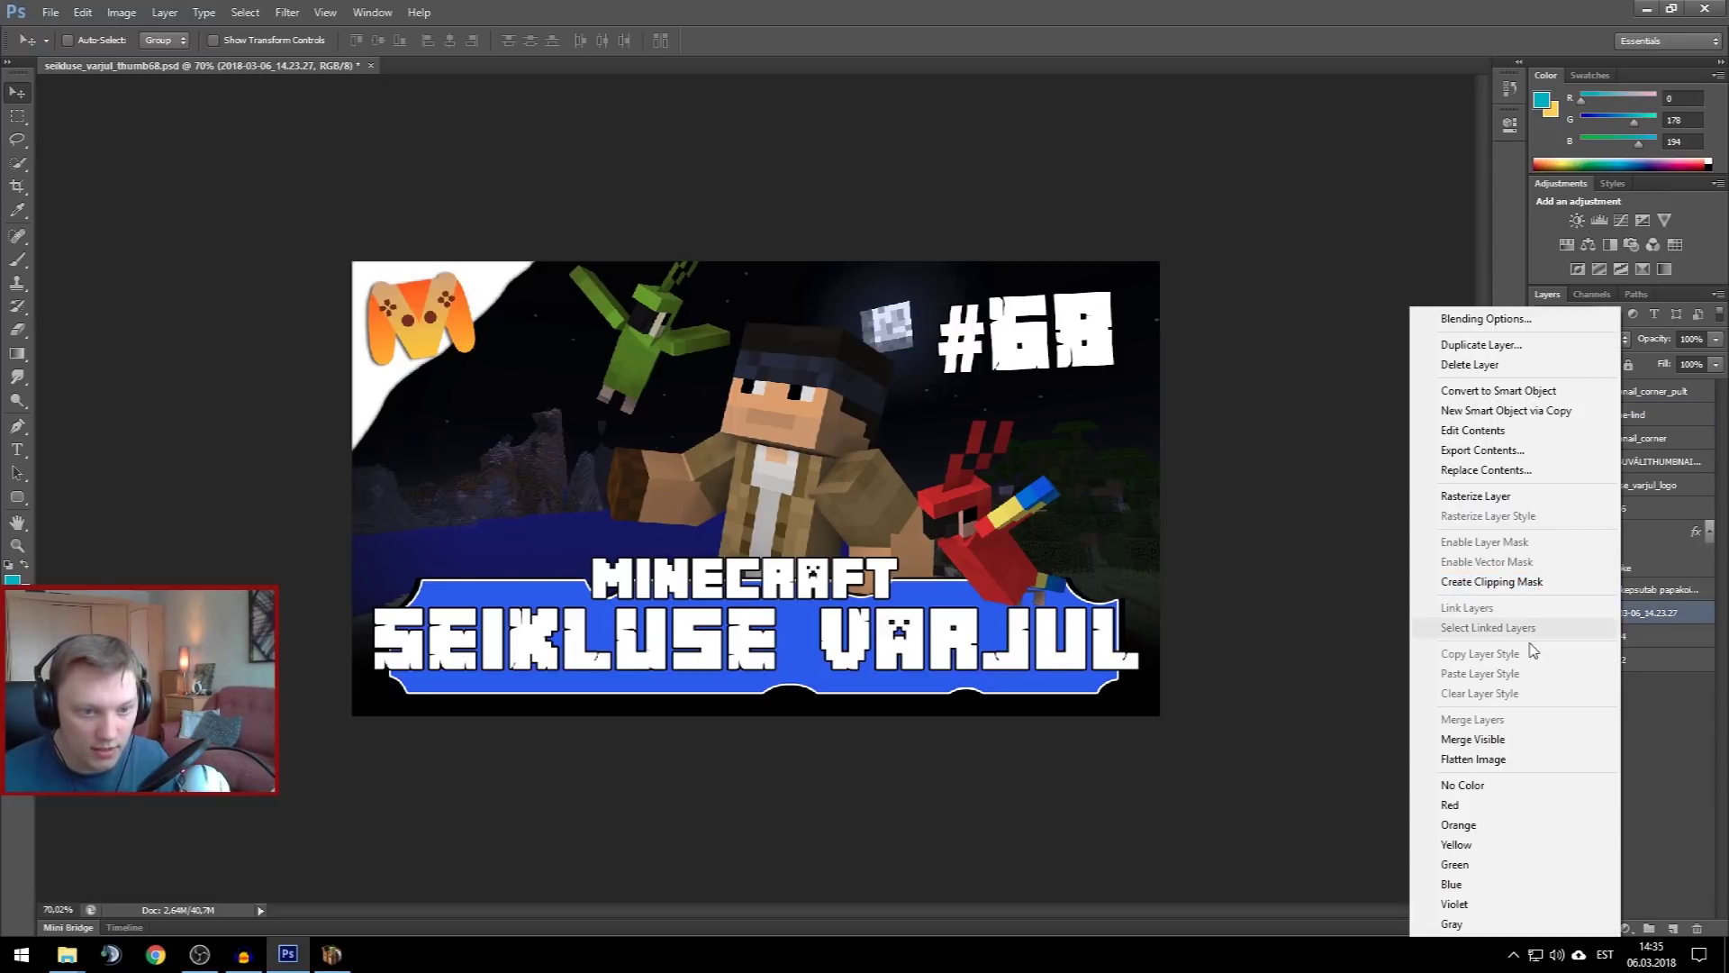
left_click(1546, 498)
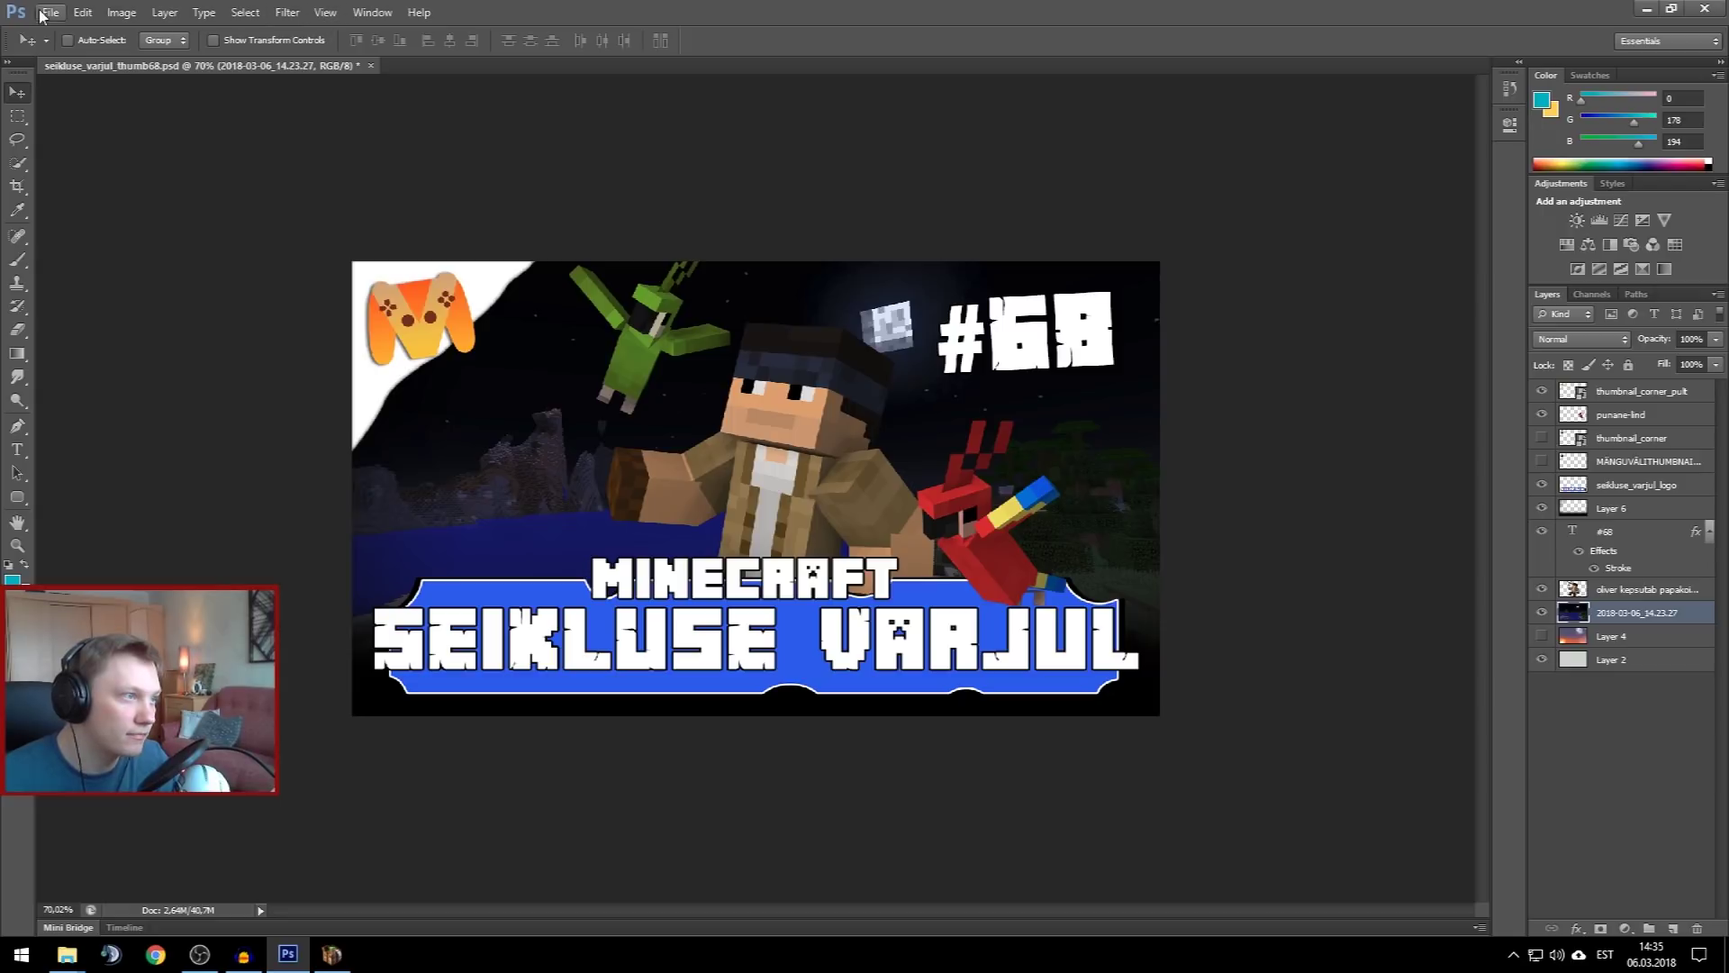
Apply a Vibrance adjustment to the background layer with vibrance -6 and saturation +5
left_click(117, 12)
mouse_move(137, 62)
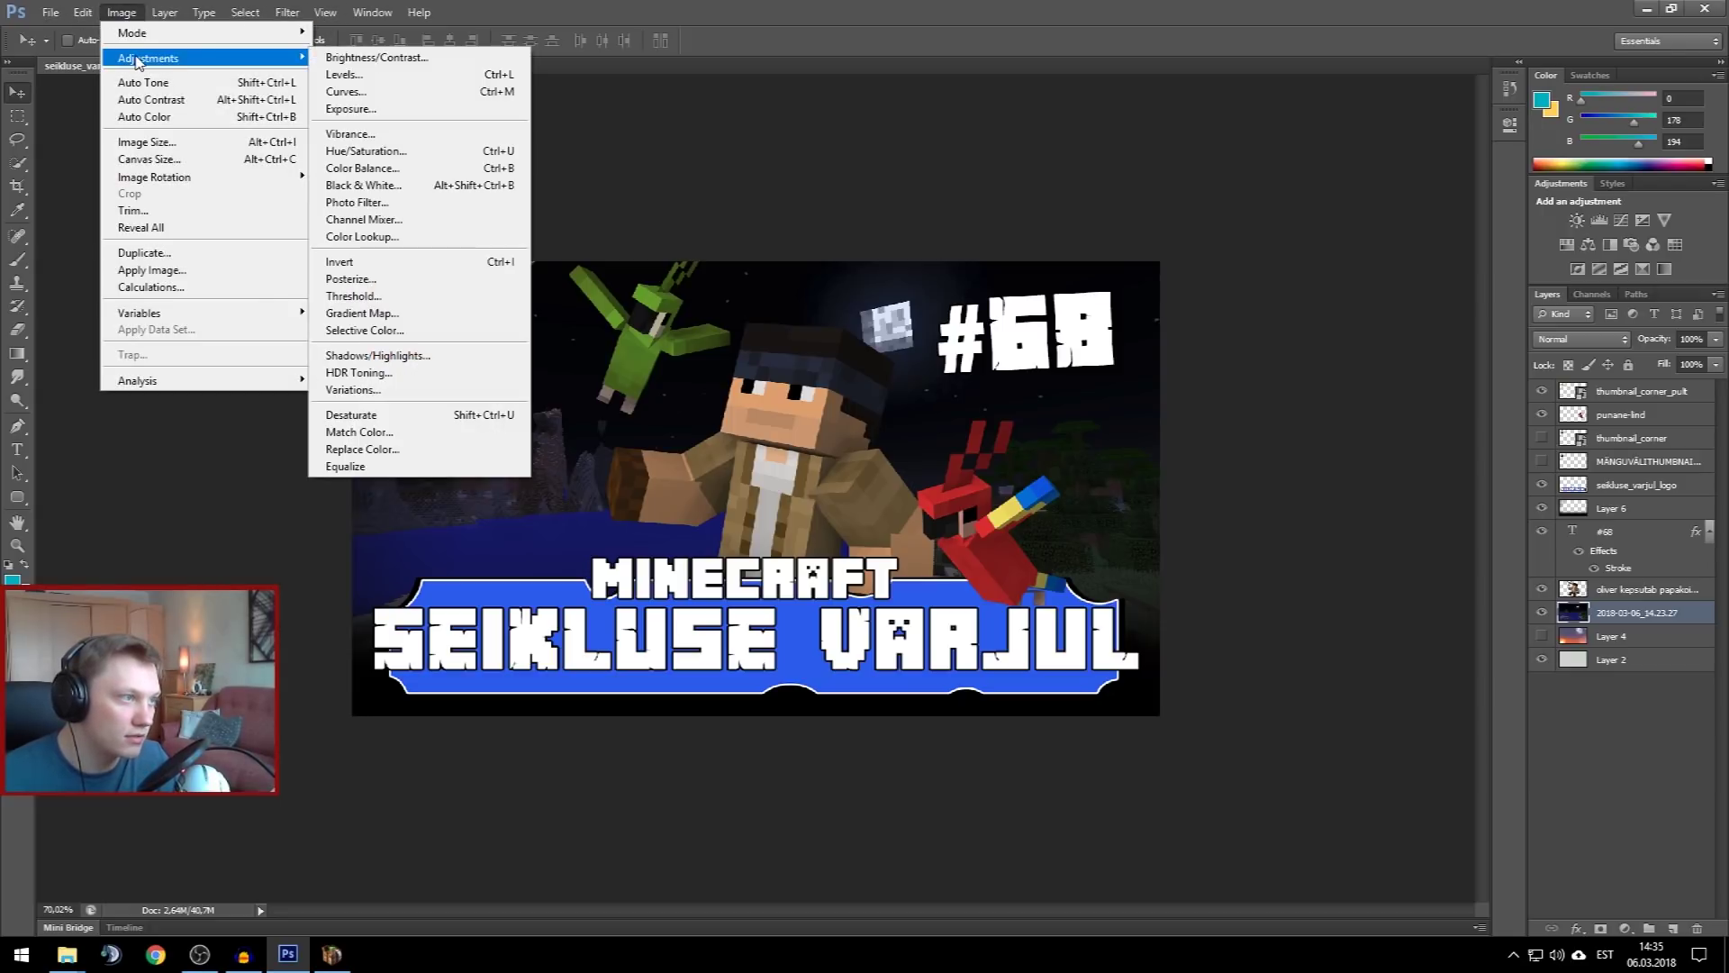
left_click(350, 133)
left_click_drag(1229, 345, 1231, 393)
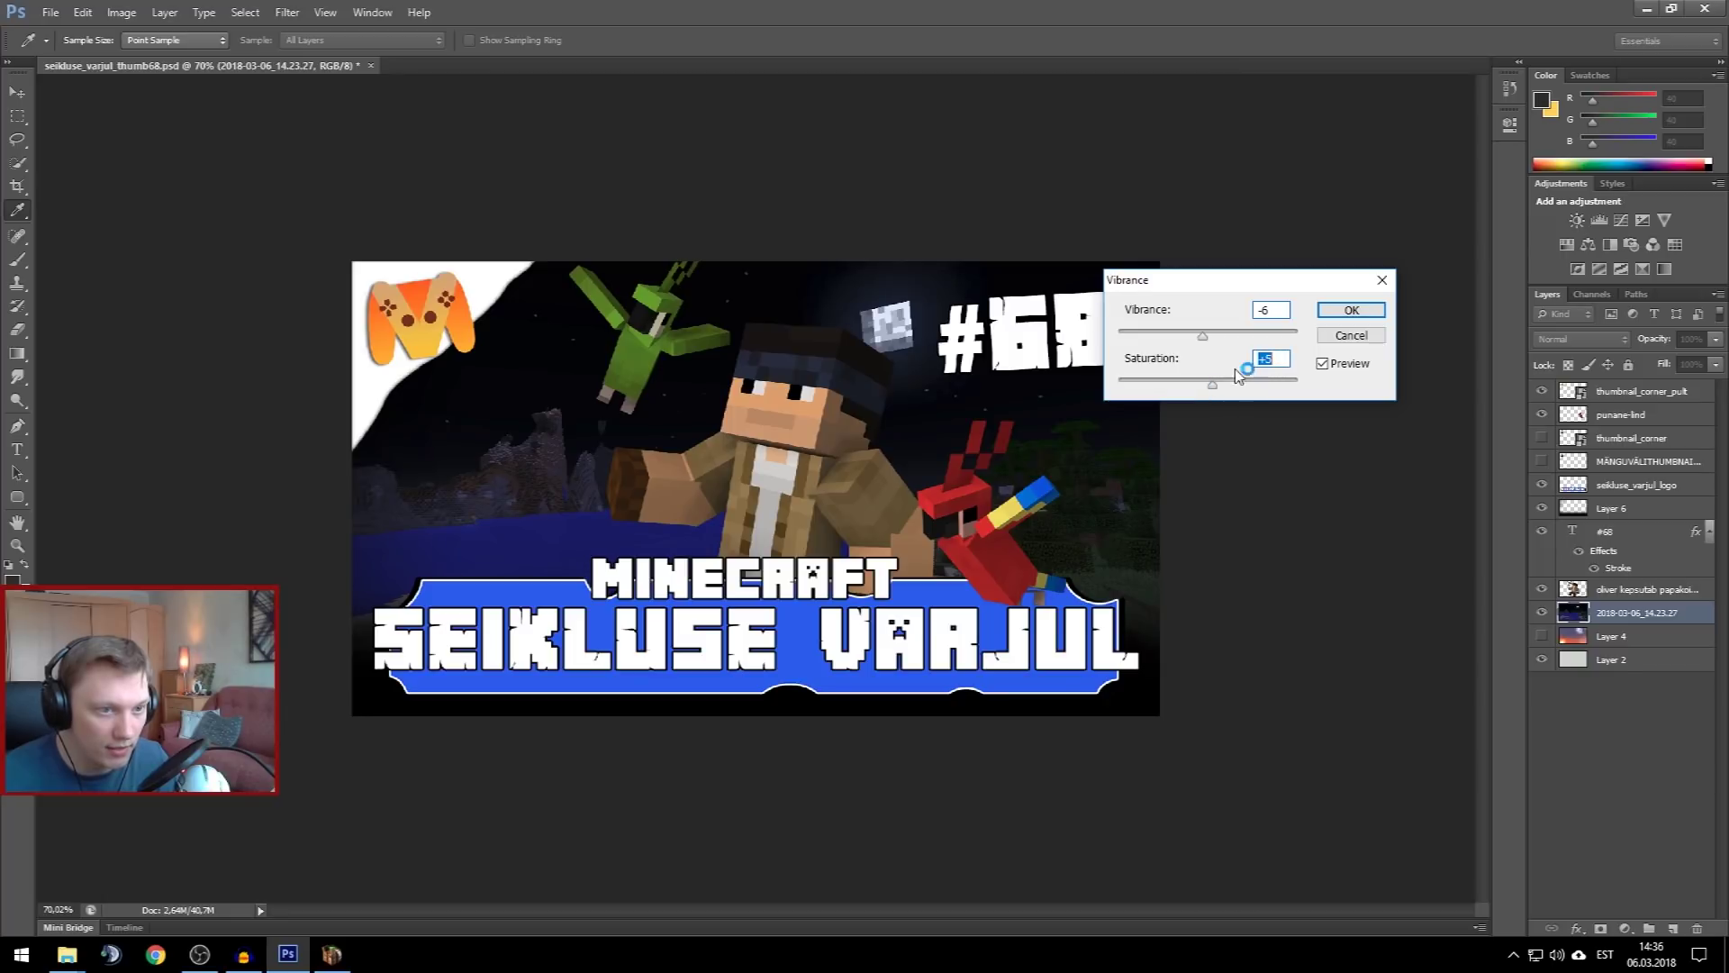
key("Return")
key("v")
Brighten the night-time background with an Exposure adjustment of +1.03
left_click(164, 12)
mouse_move(121, 12)
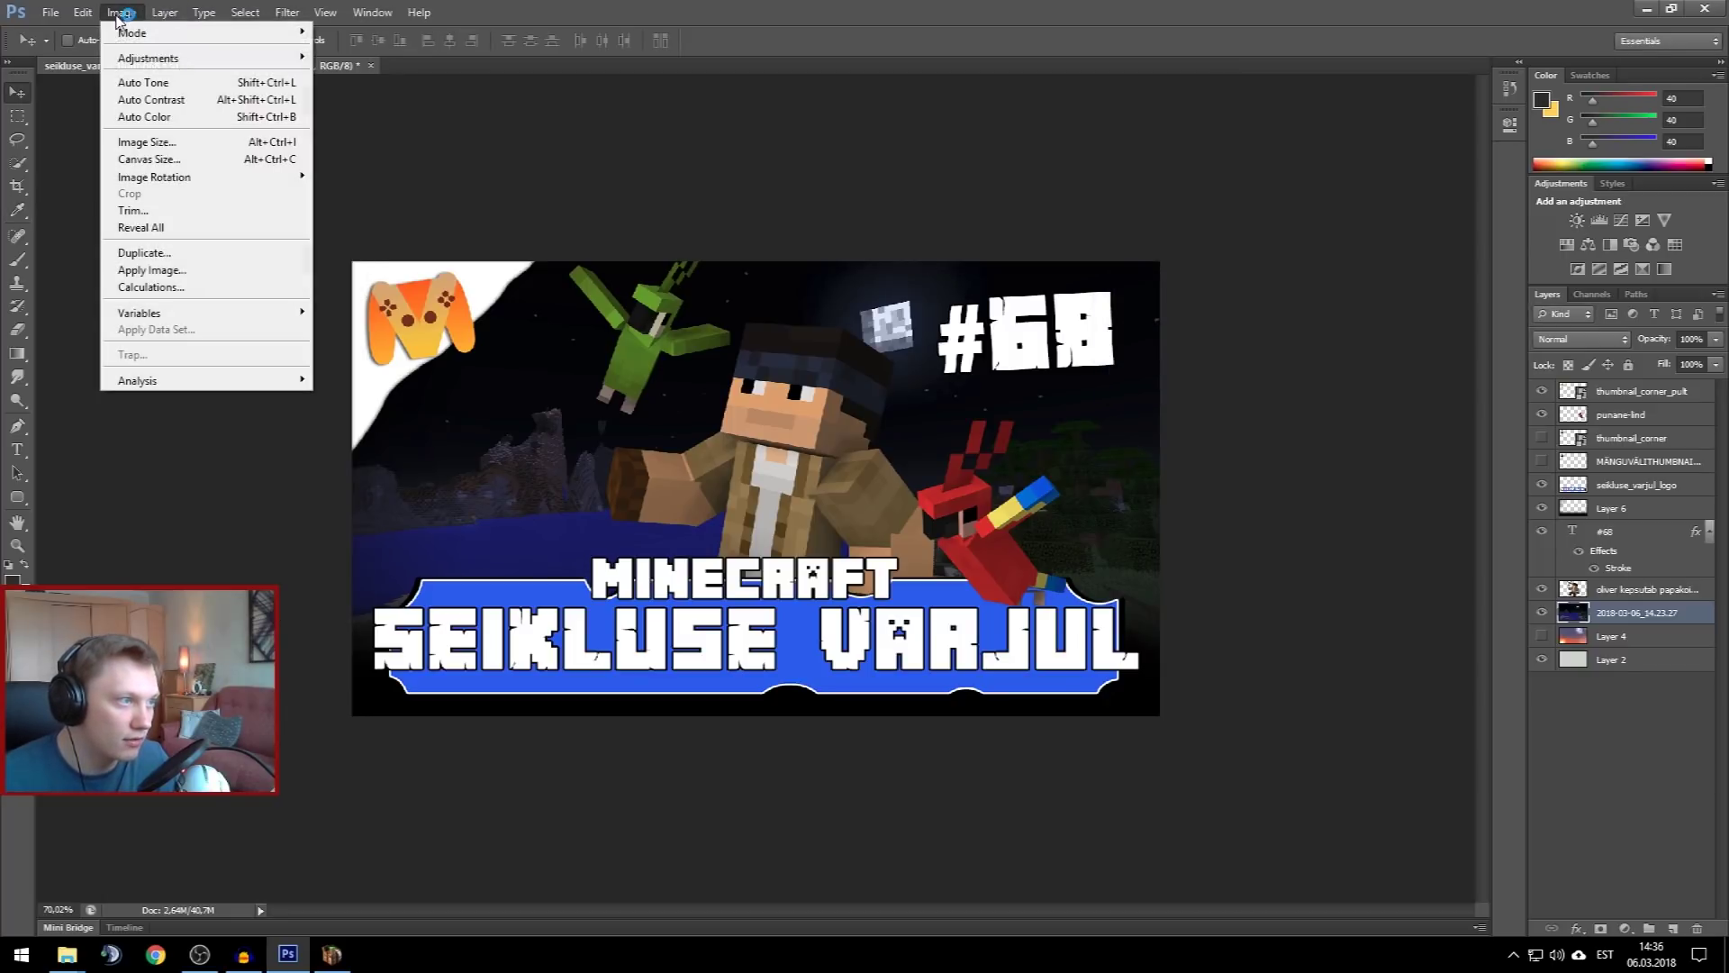
mouse_move(148, 58)
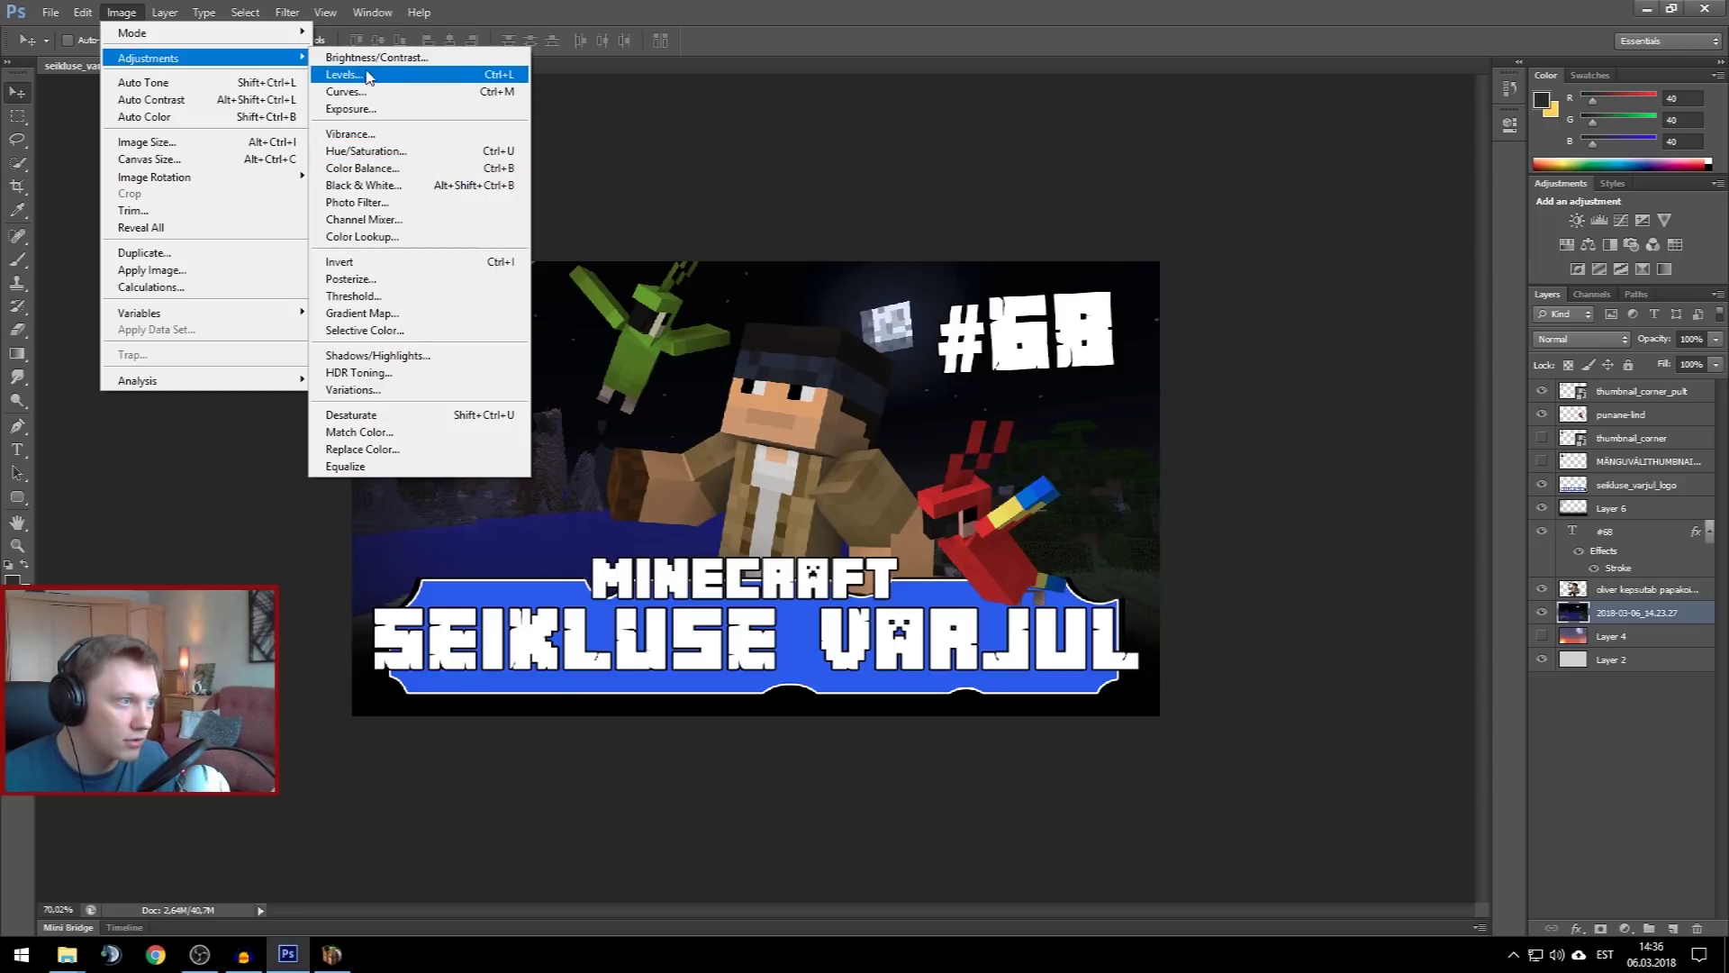
left_click(374, 109)
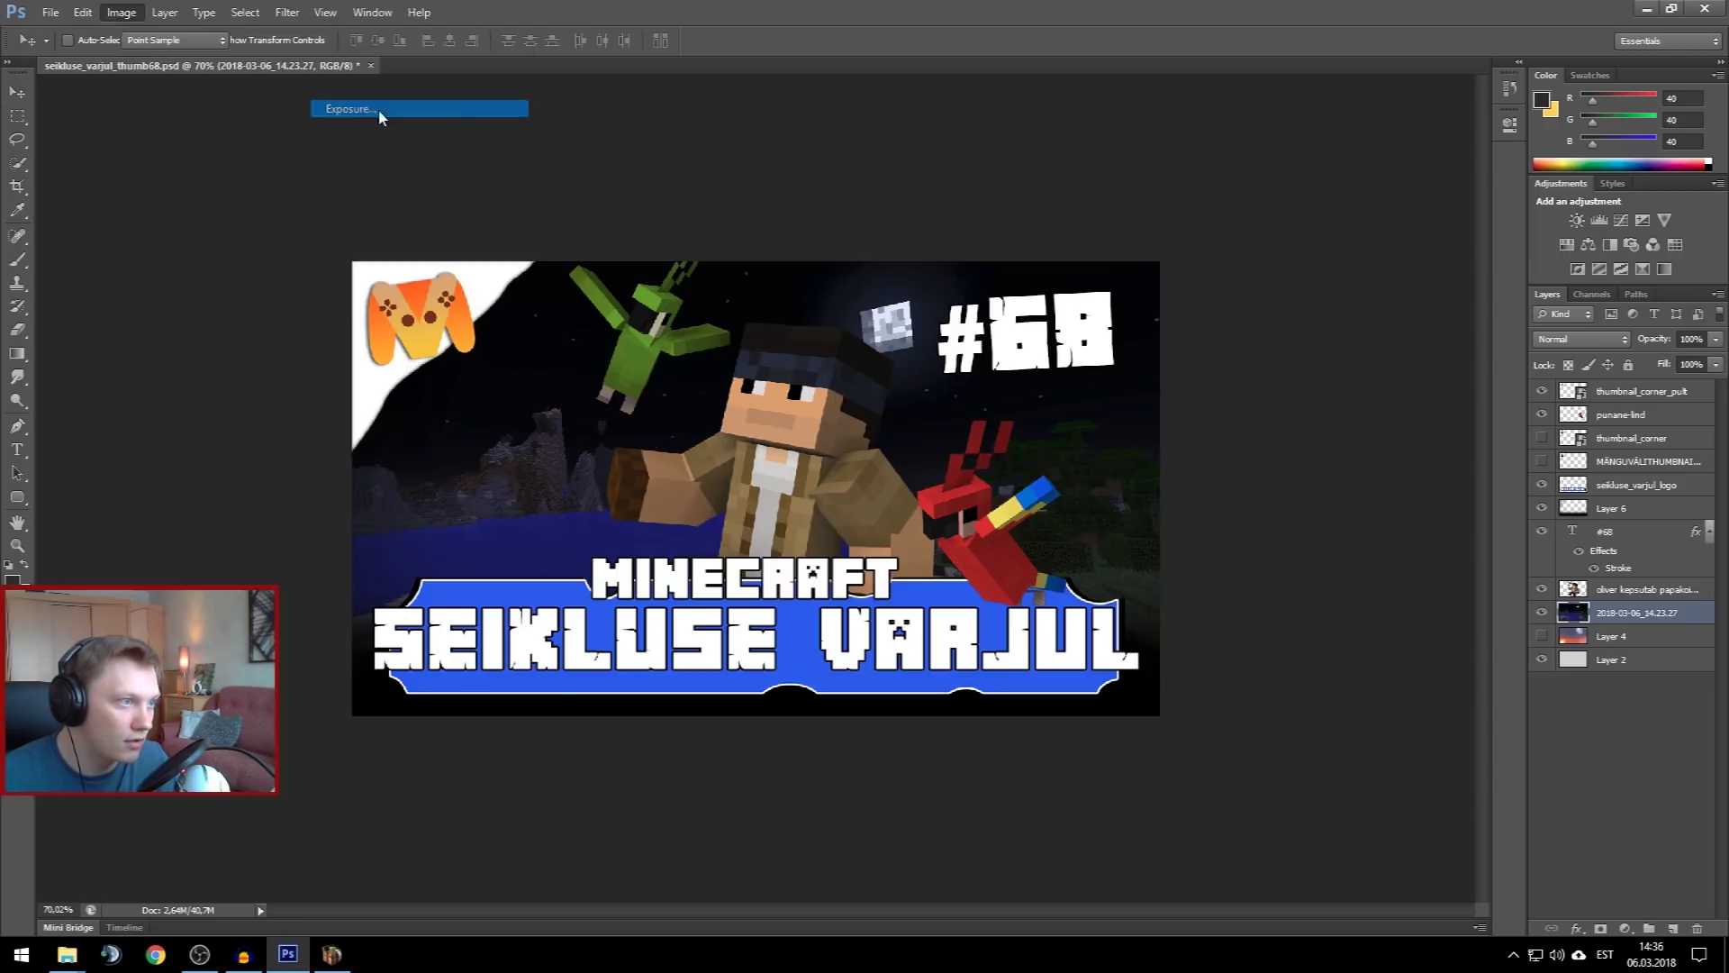
left_click_drag(1105, 311, 1119, 314)
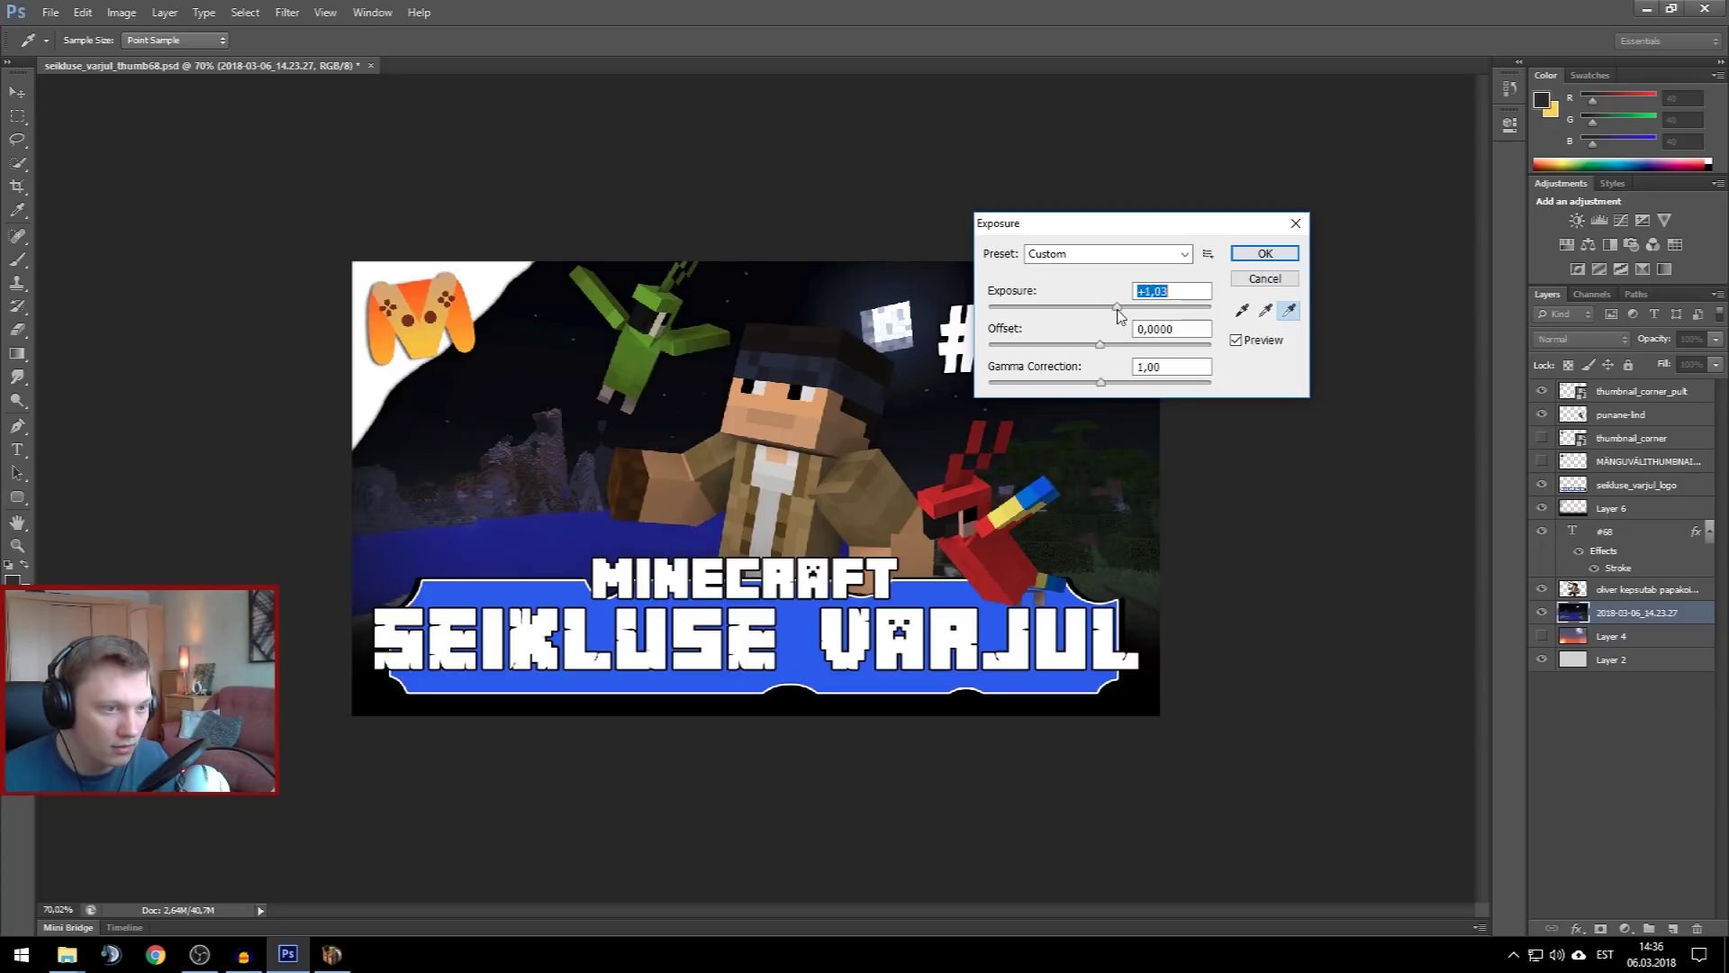
left_click(1263, 255)
Examine how the character and both parrots blend with the brightened background across the thumbnail
scroll(756, 491, "up", 3)
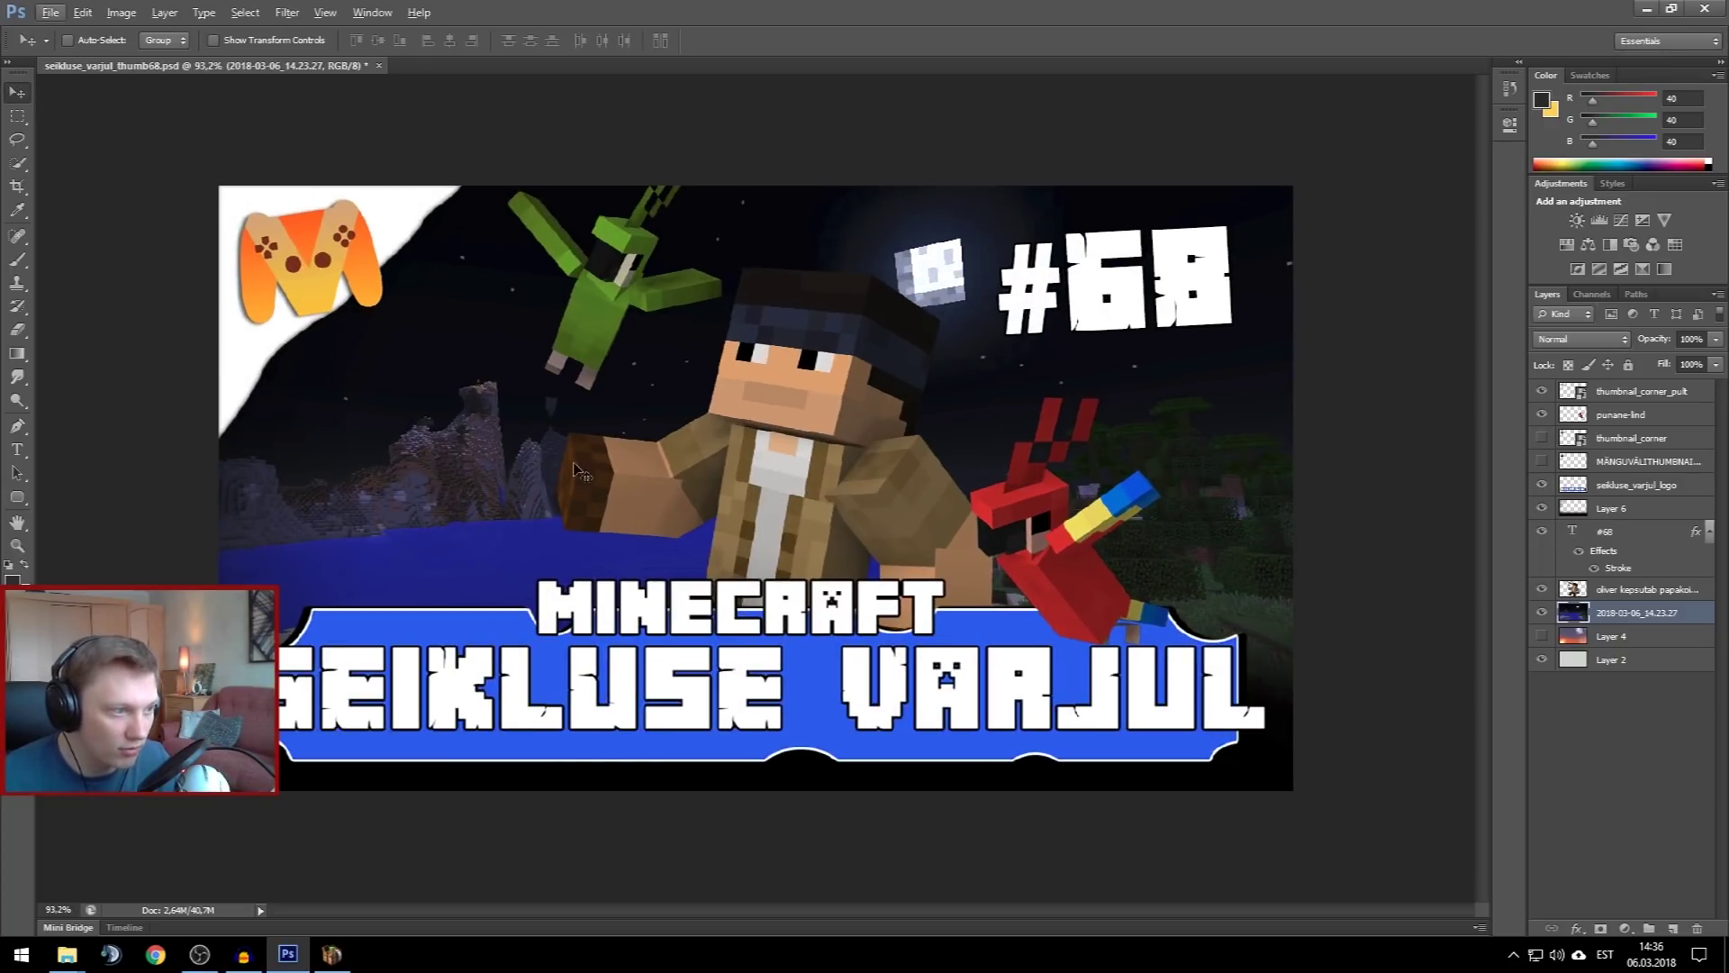
scroll(1045, 511, "down", 3)
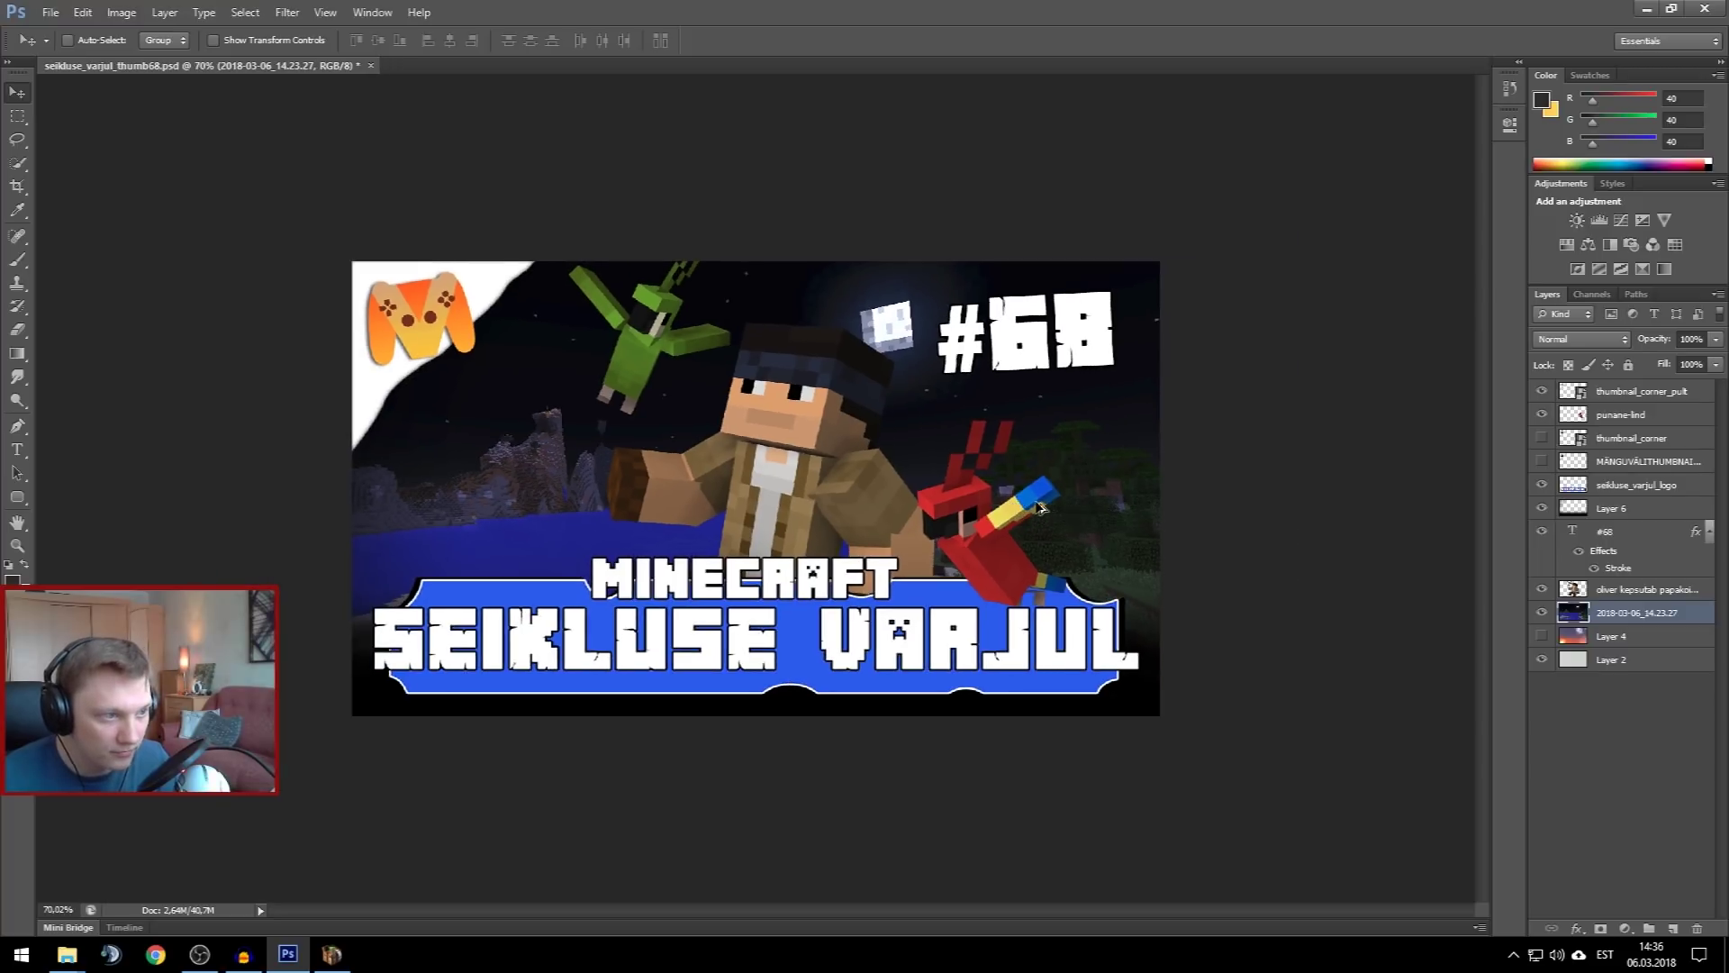
scroll(1036, 504, "up", 2)
scroll(1034, 503, "up", 1)
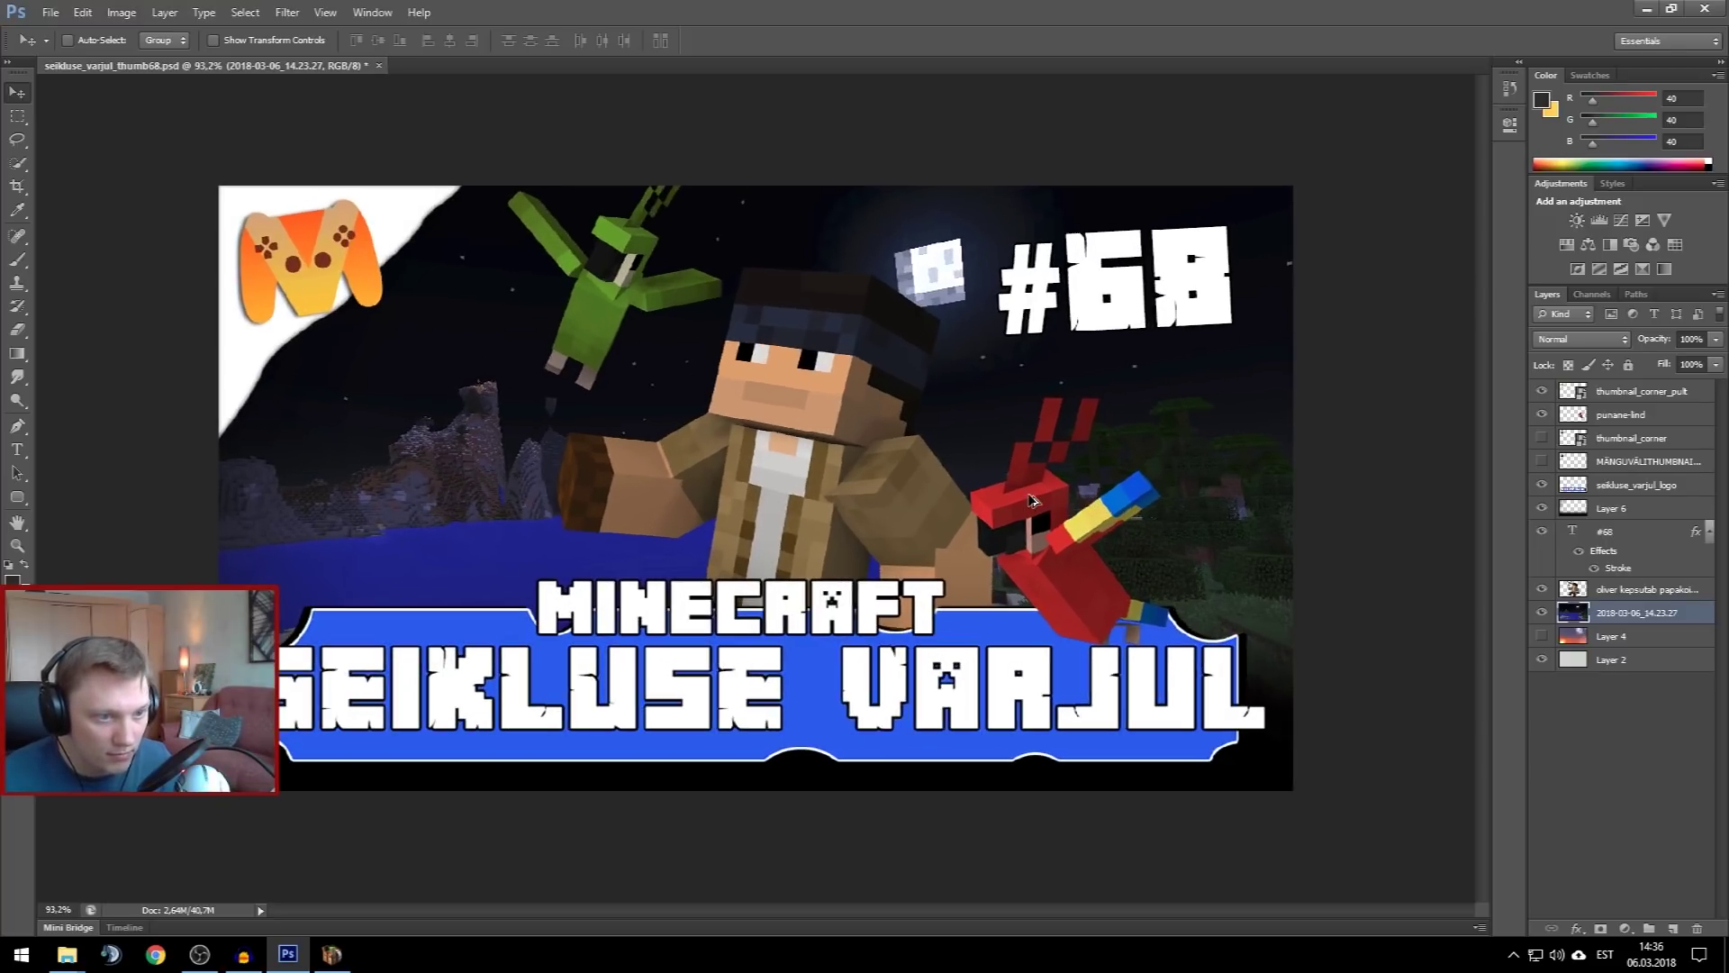
scroll(1085, 495, "up", 1)
scroll(1099, 527, "down", 2)
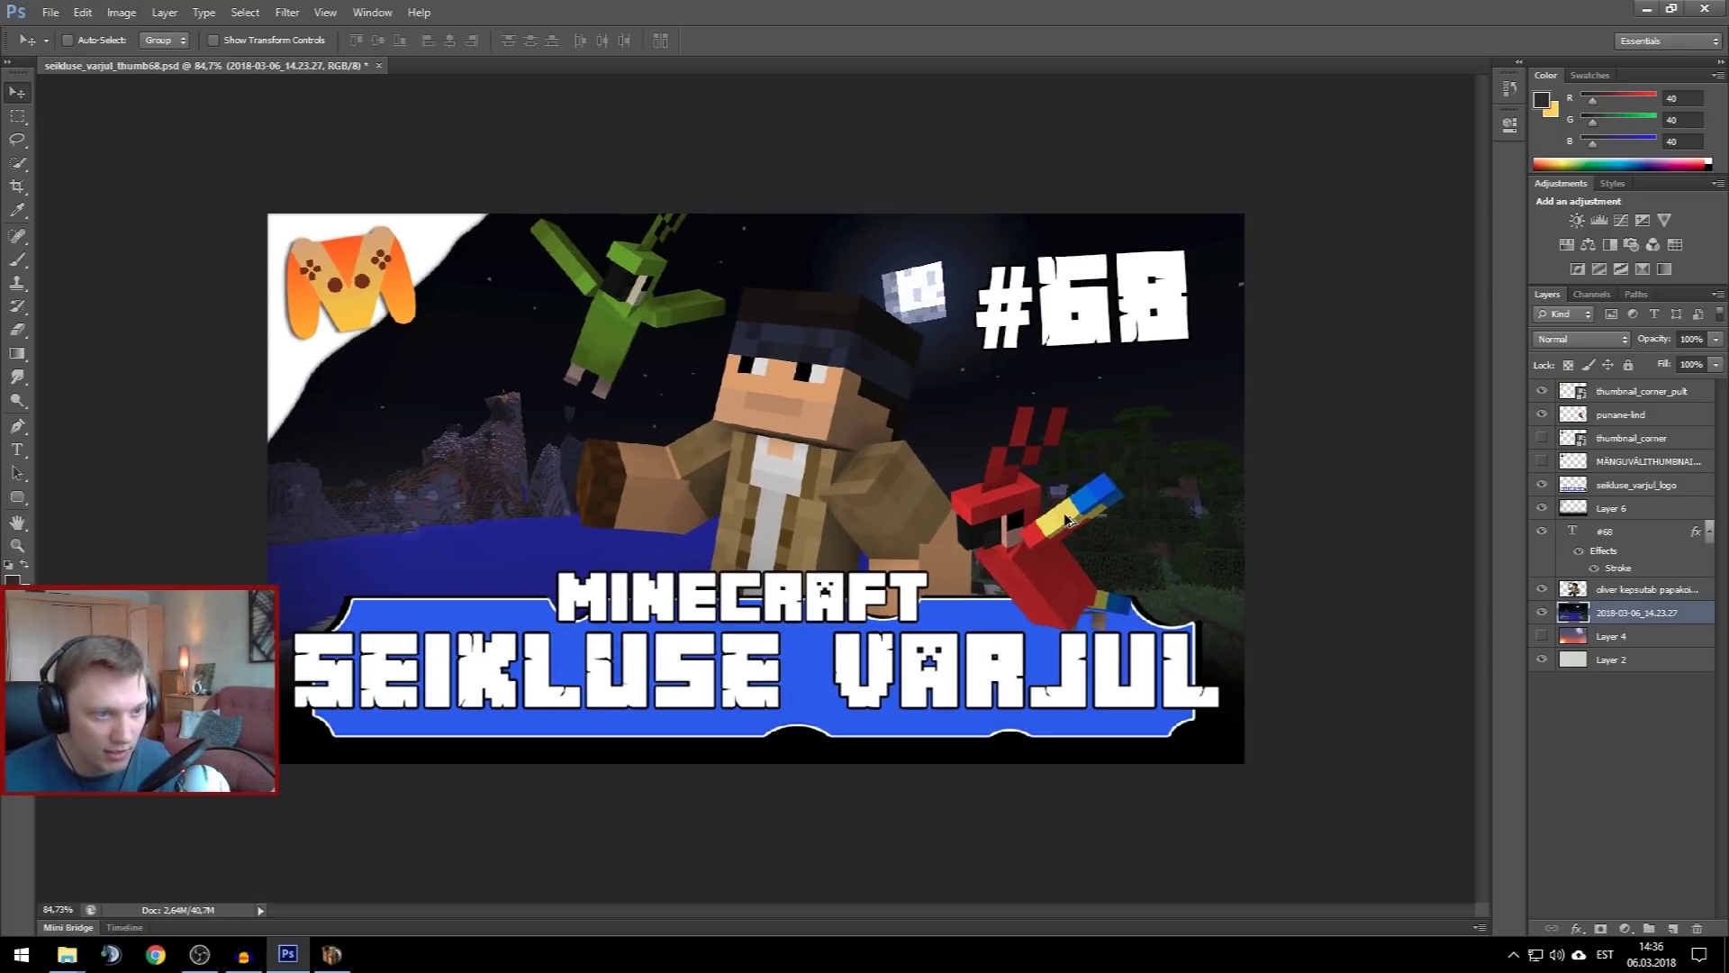
scroll(850, 344, "up", 3)
scroll(850, 344, "down", 1)
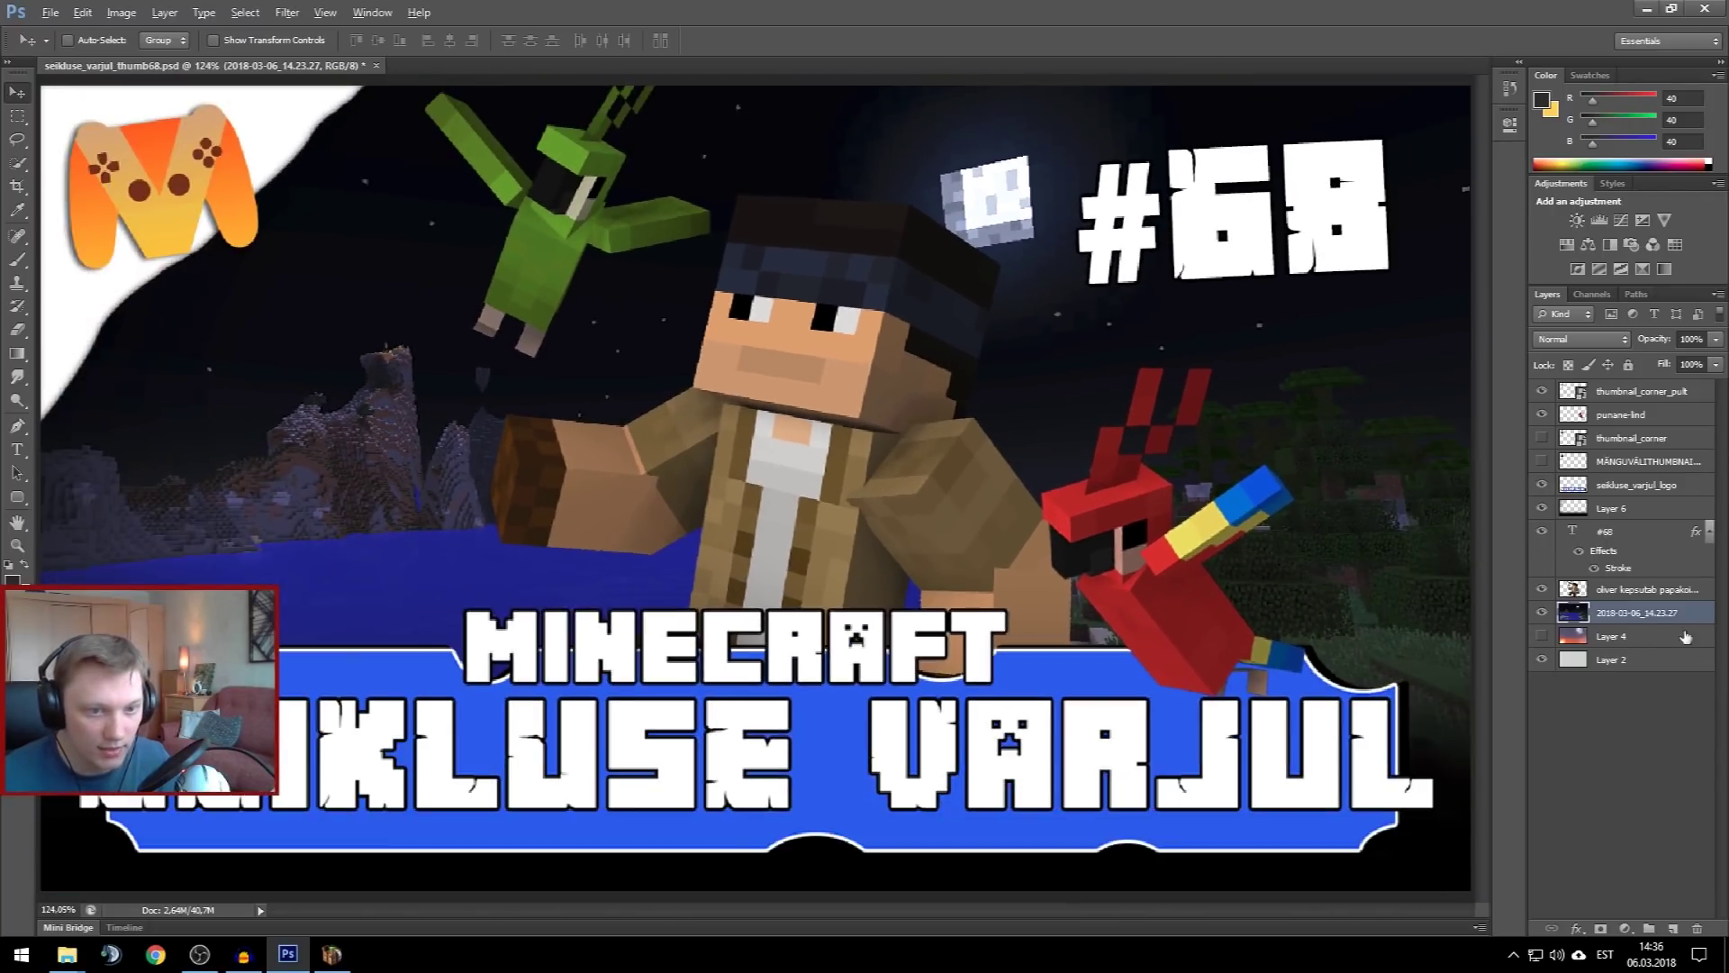
Add a new empty layer directly above the character layer and sample the skin tone beside the character's mouth as foreground colour
left_click(1672, 594)
left_click(1672, 929)
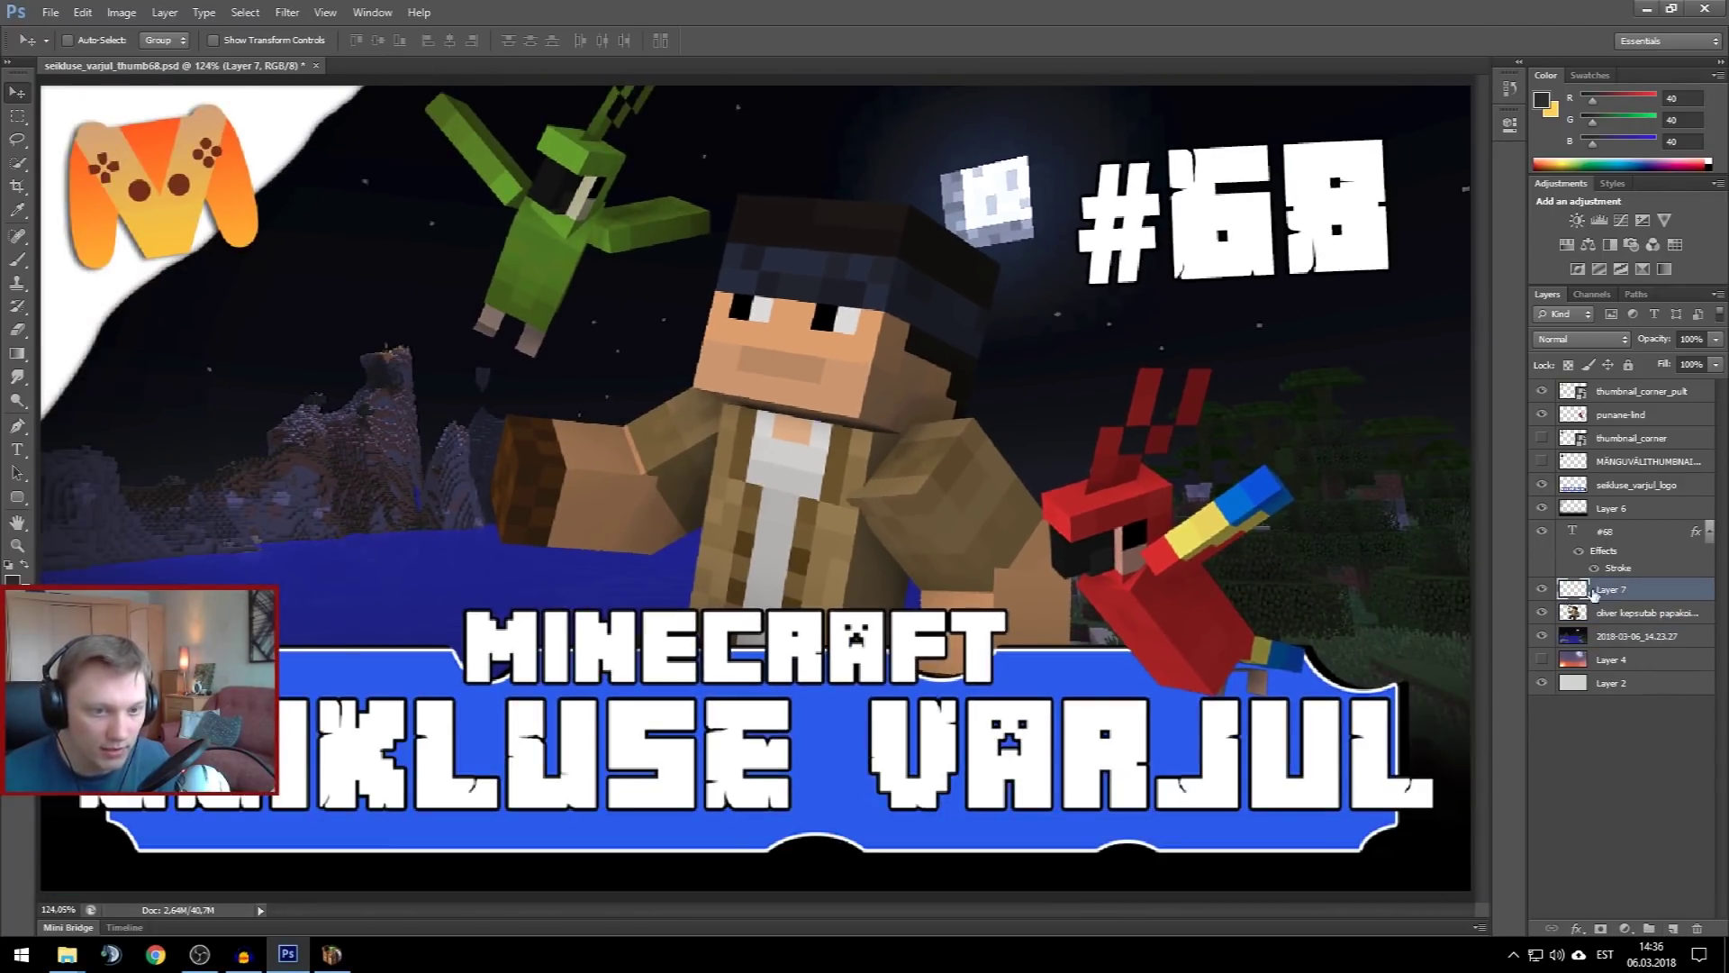
left_click(17, 210)
scroll(870, 387, "up", 2)
scroll(870, 388, "up", 2)
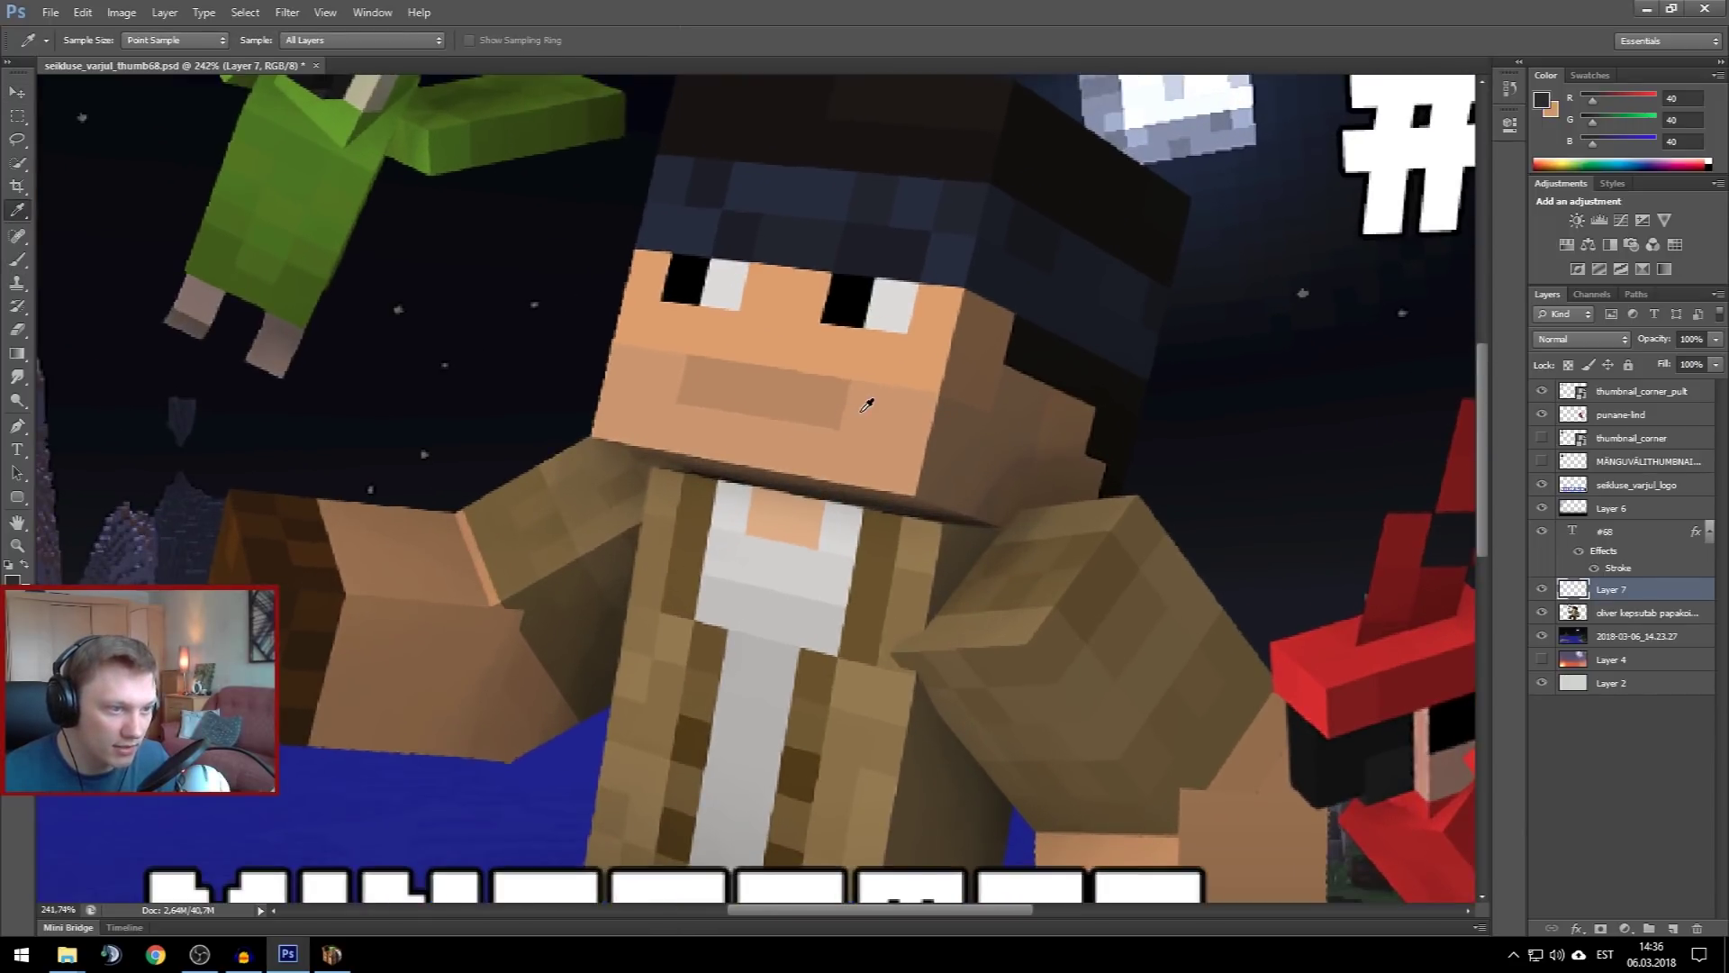
left_click(860, 412)
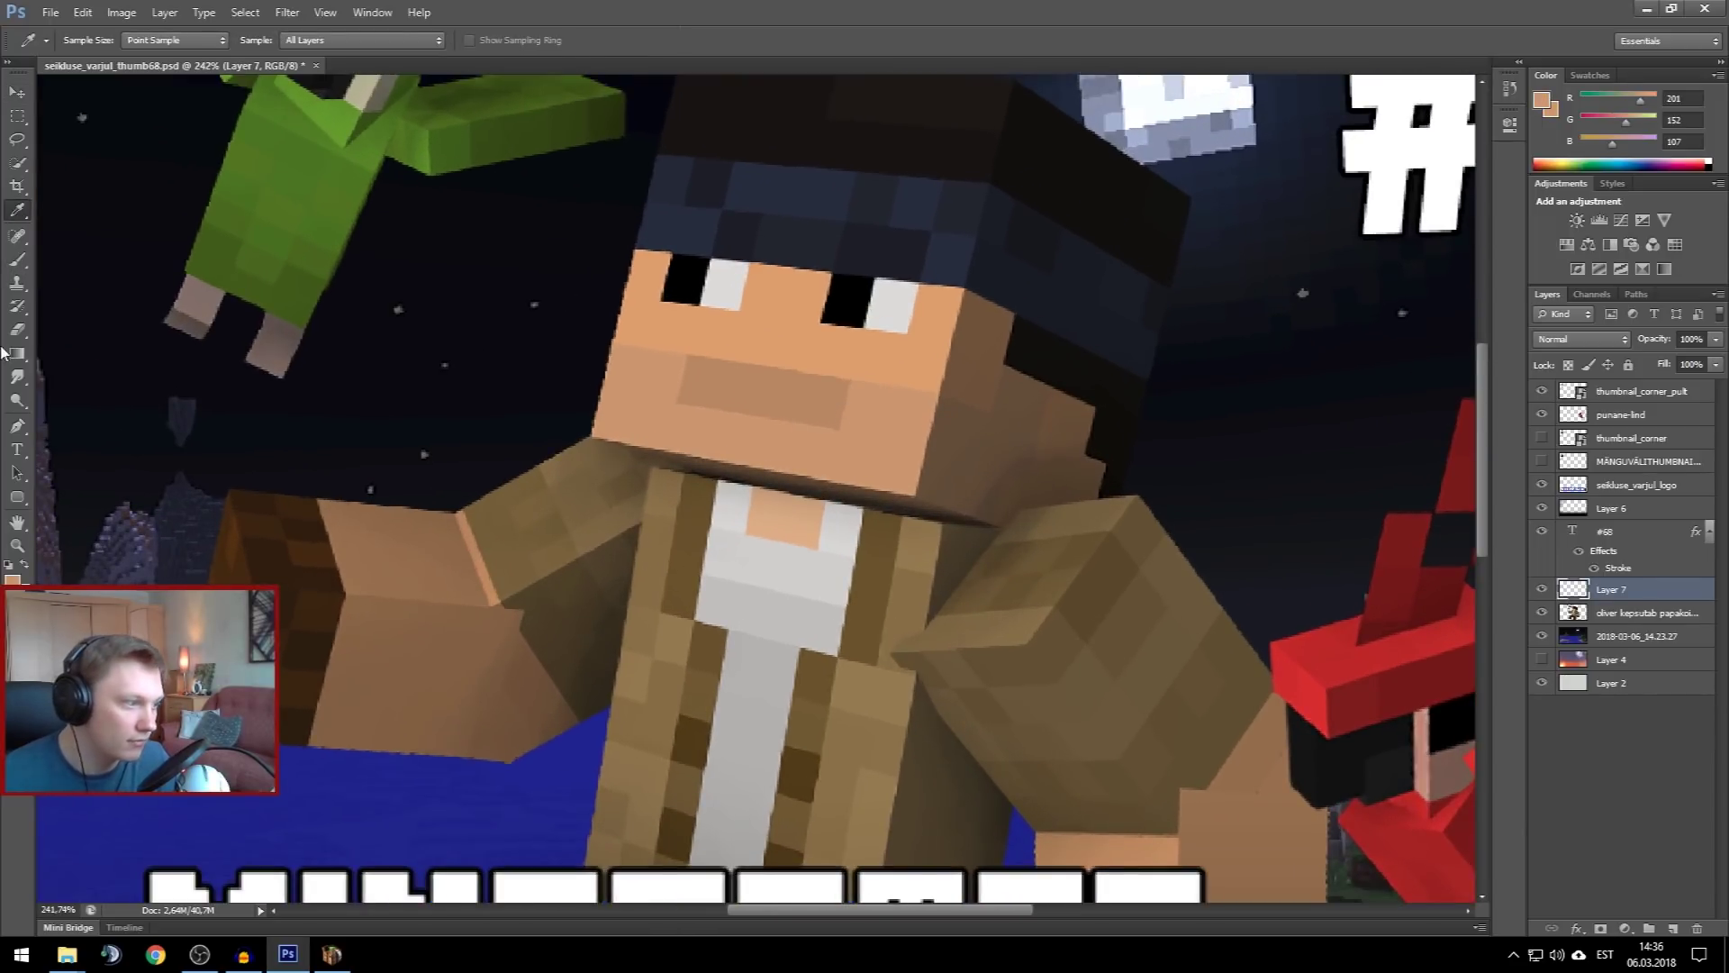
Paint over the character's mouth with the sampled skin tone using the Brush tool until it is fully covered
left_click(16, 259)
mouse_move(844, 426)
left_mouse_down()
mouse_move(626, 384)
mouse_move(829, 422)
mouse_move(665, 377)
left_mouse_up()
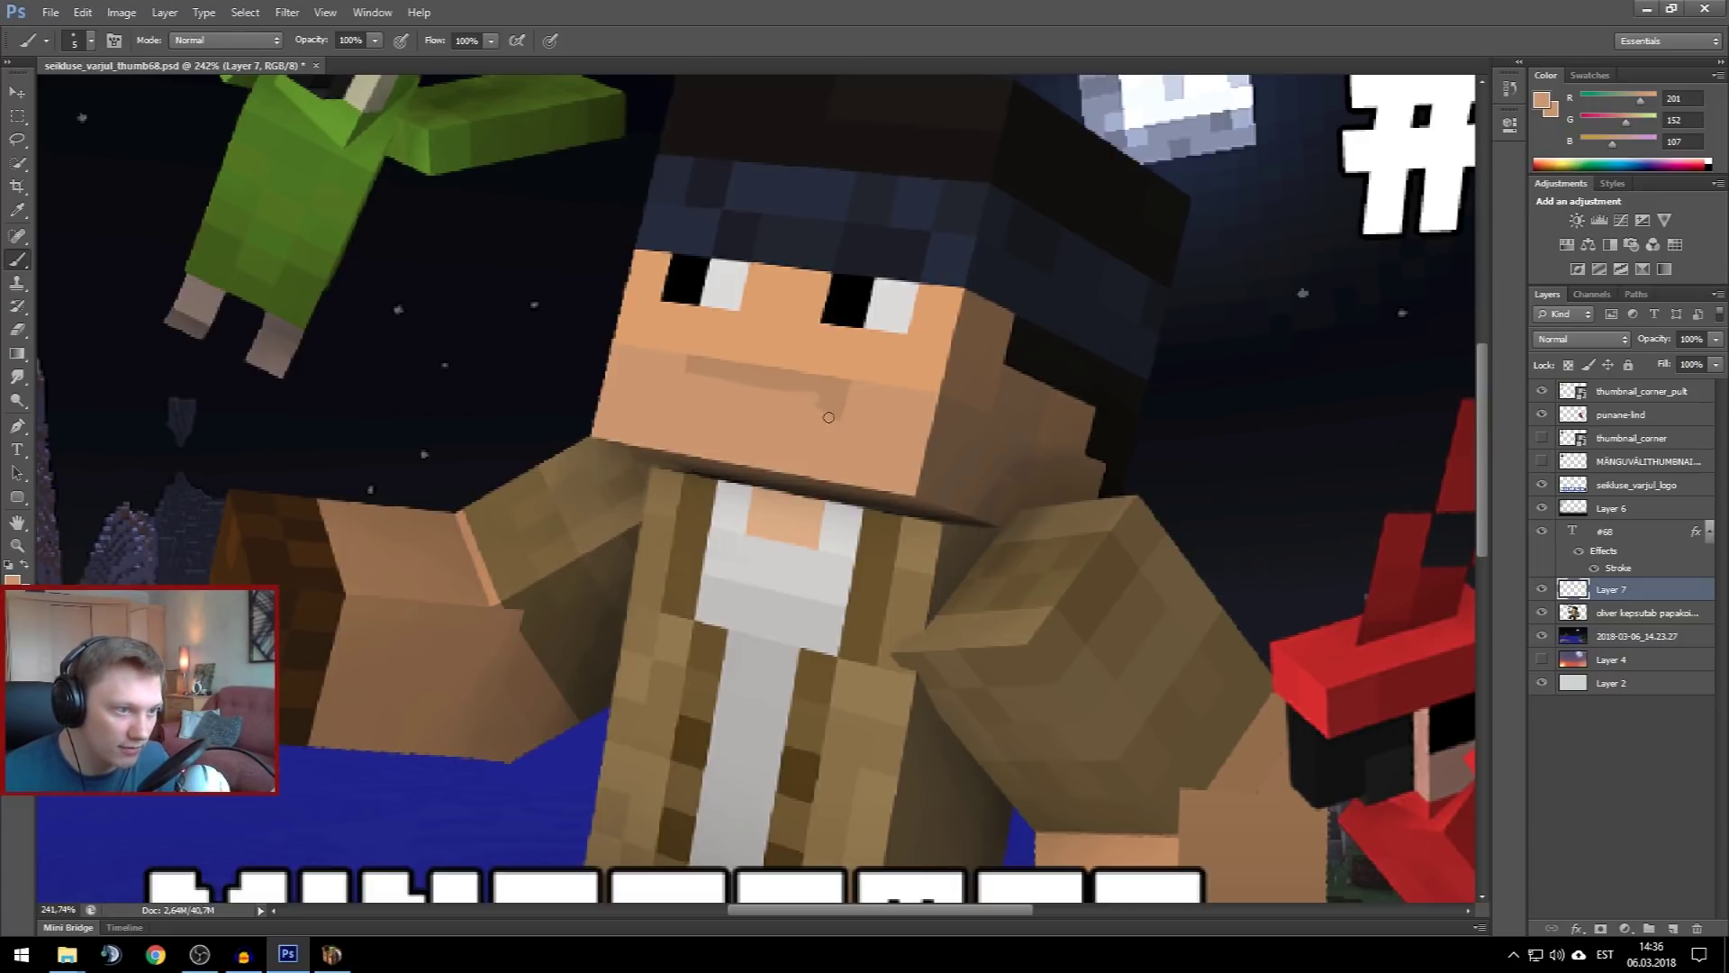
left_click_drag(837, 407, 745, 383)
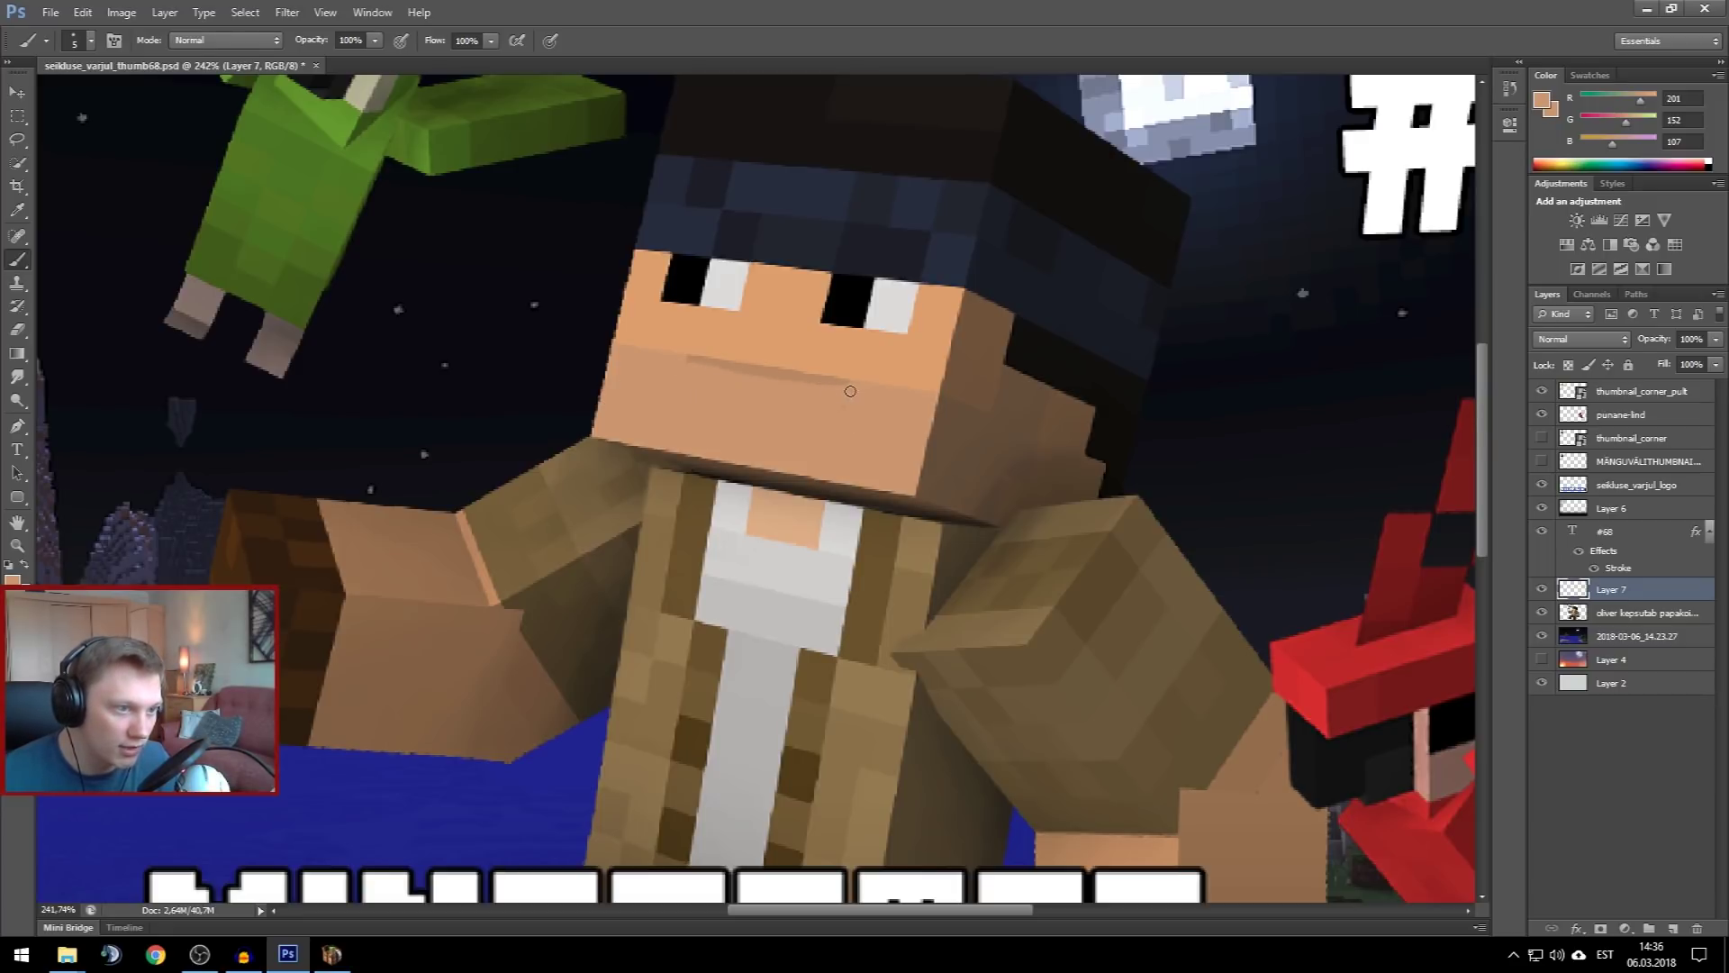
left_click_drag(772, 374, 690, 359)
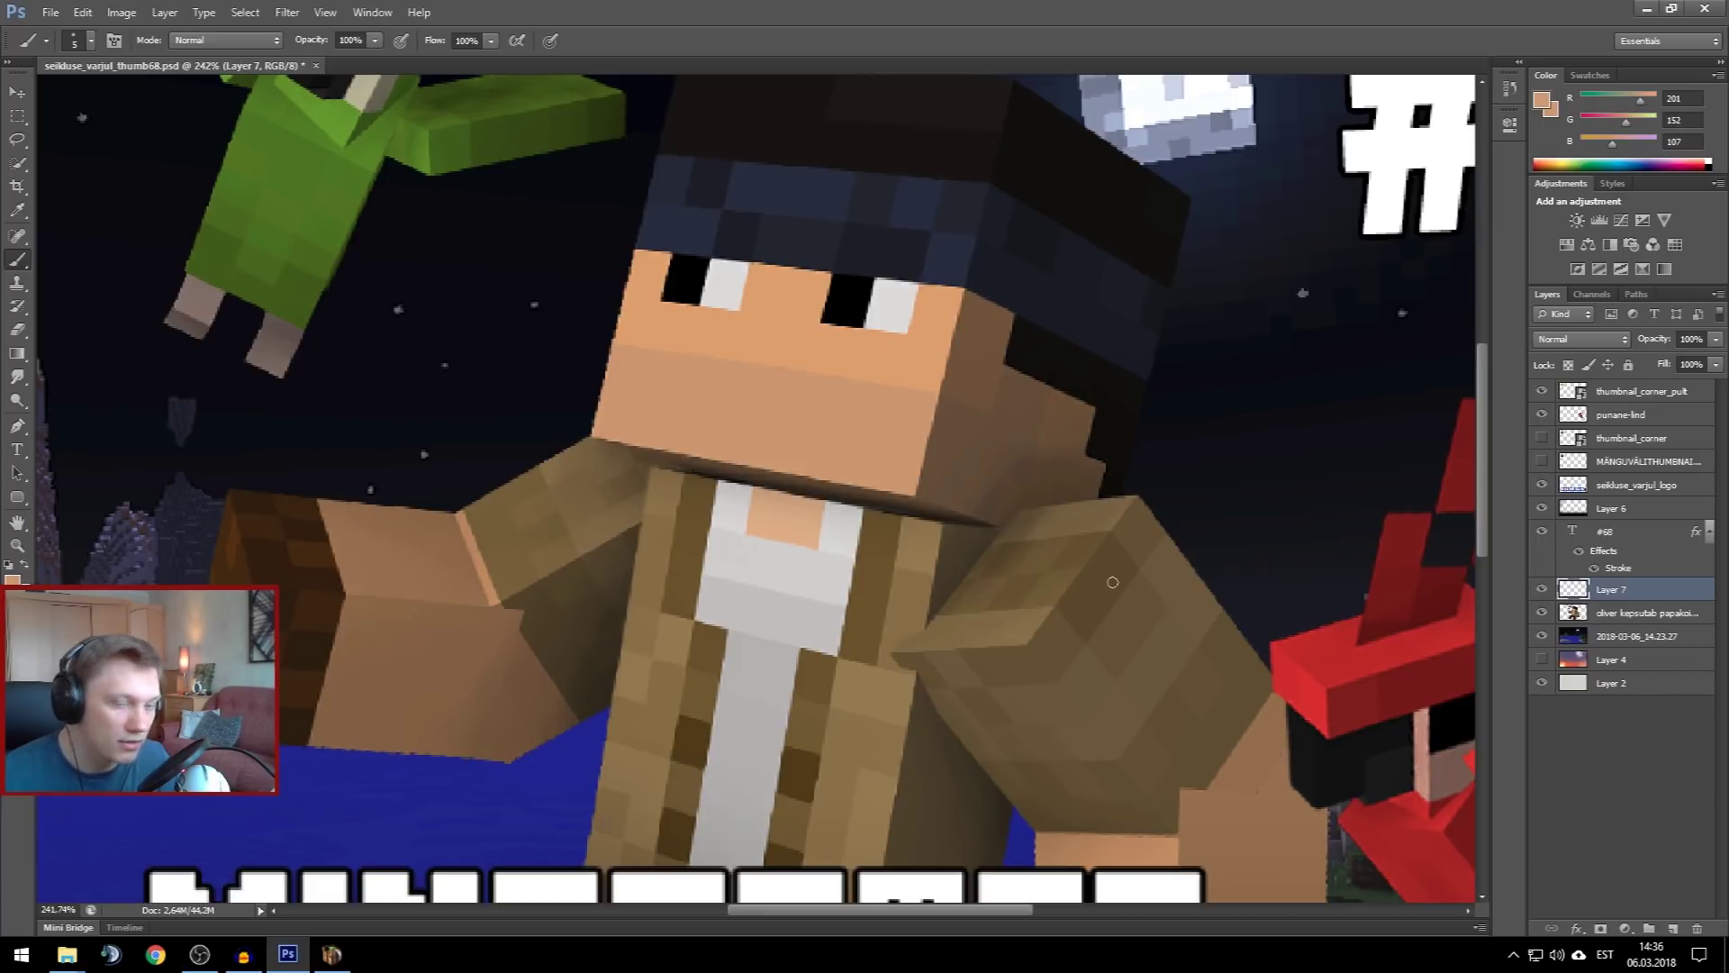
On a new layer, paint a wide smile on the lower face in the white sampled from the character's eye
left_click(1673, 929)
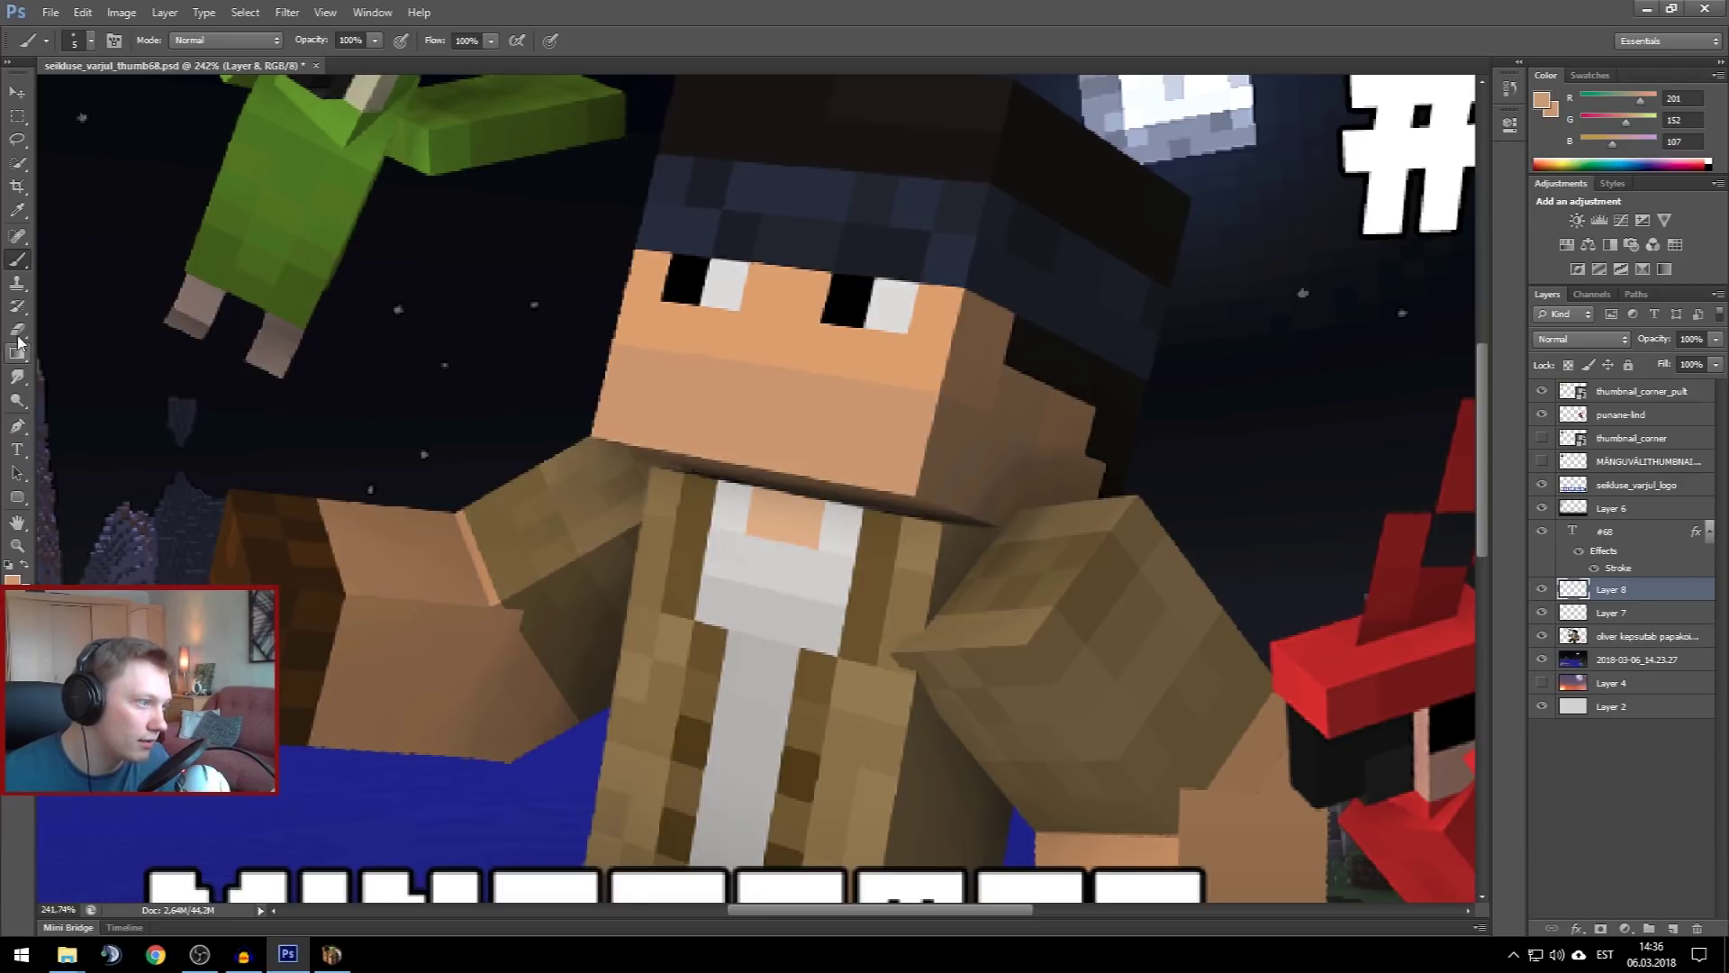
left_click(735, 280, "alt")
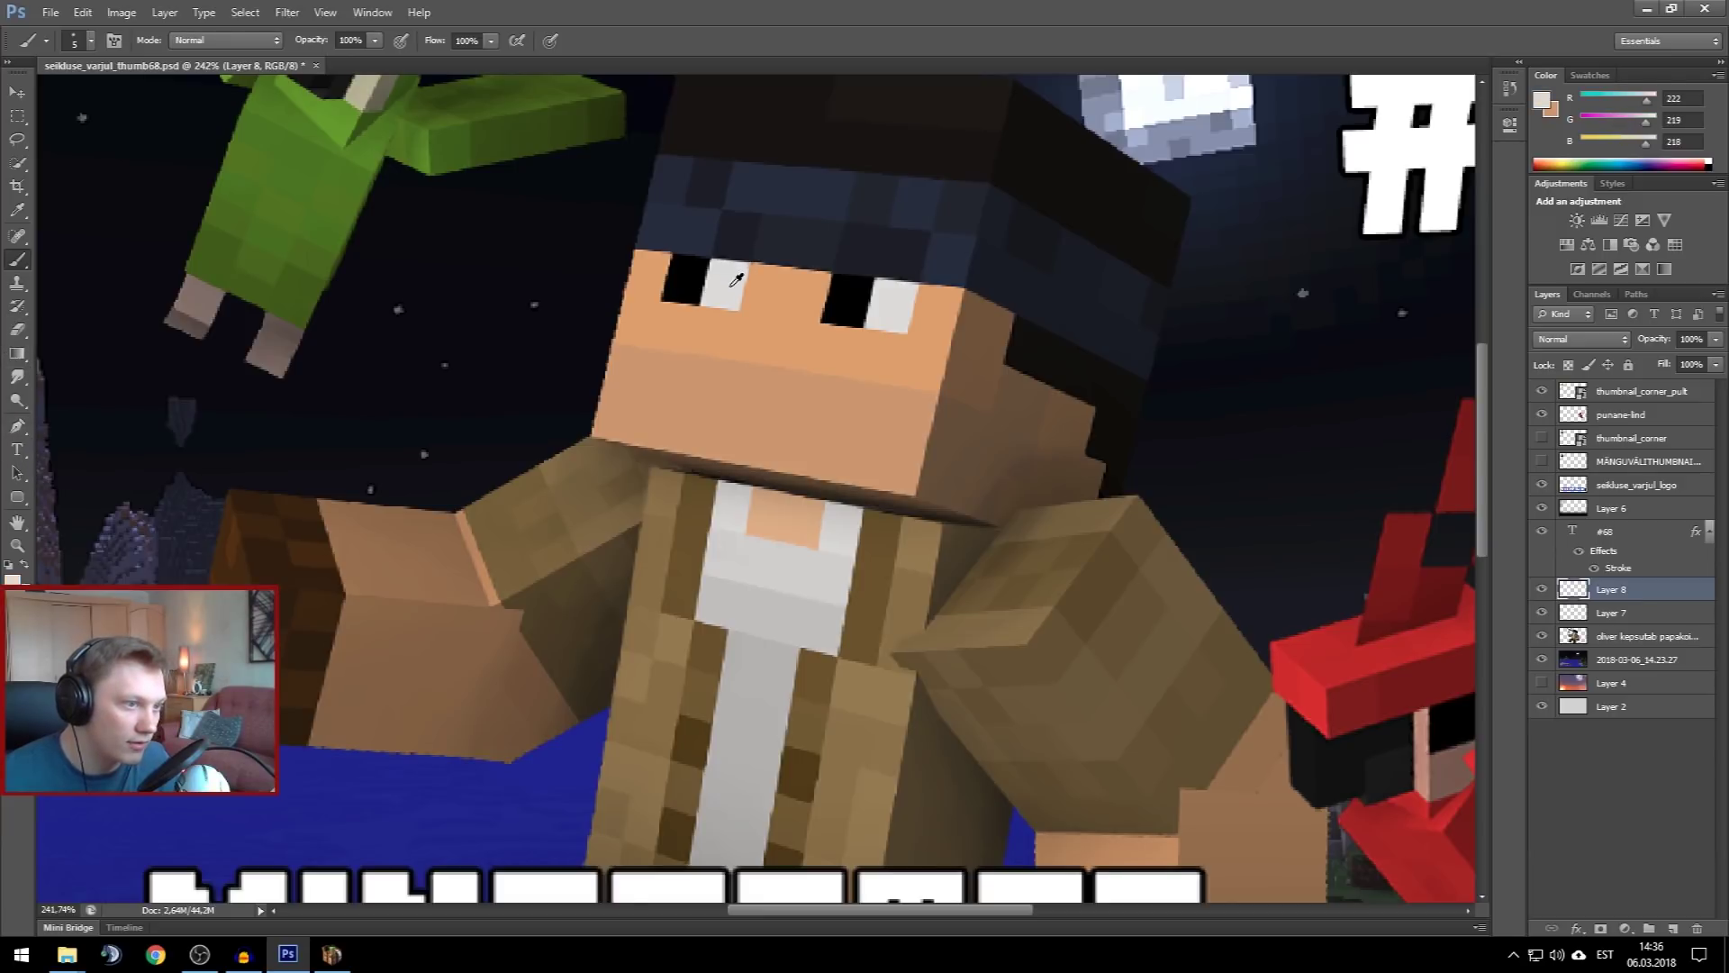
scroll(748, 320, "up", 2)
scroll(753, 410, "up", 6)
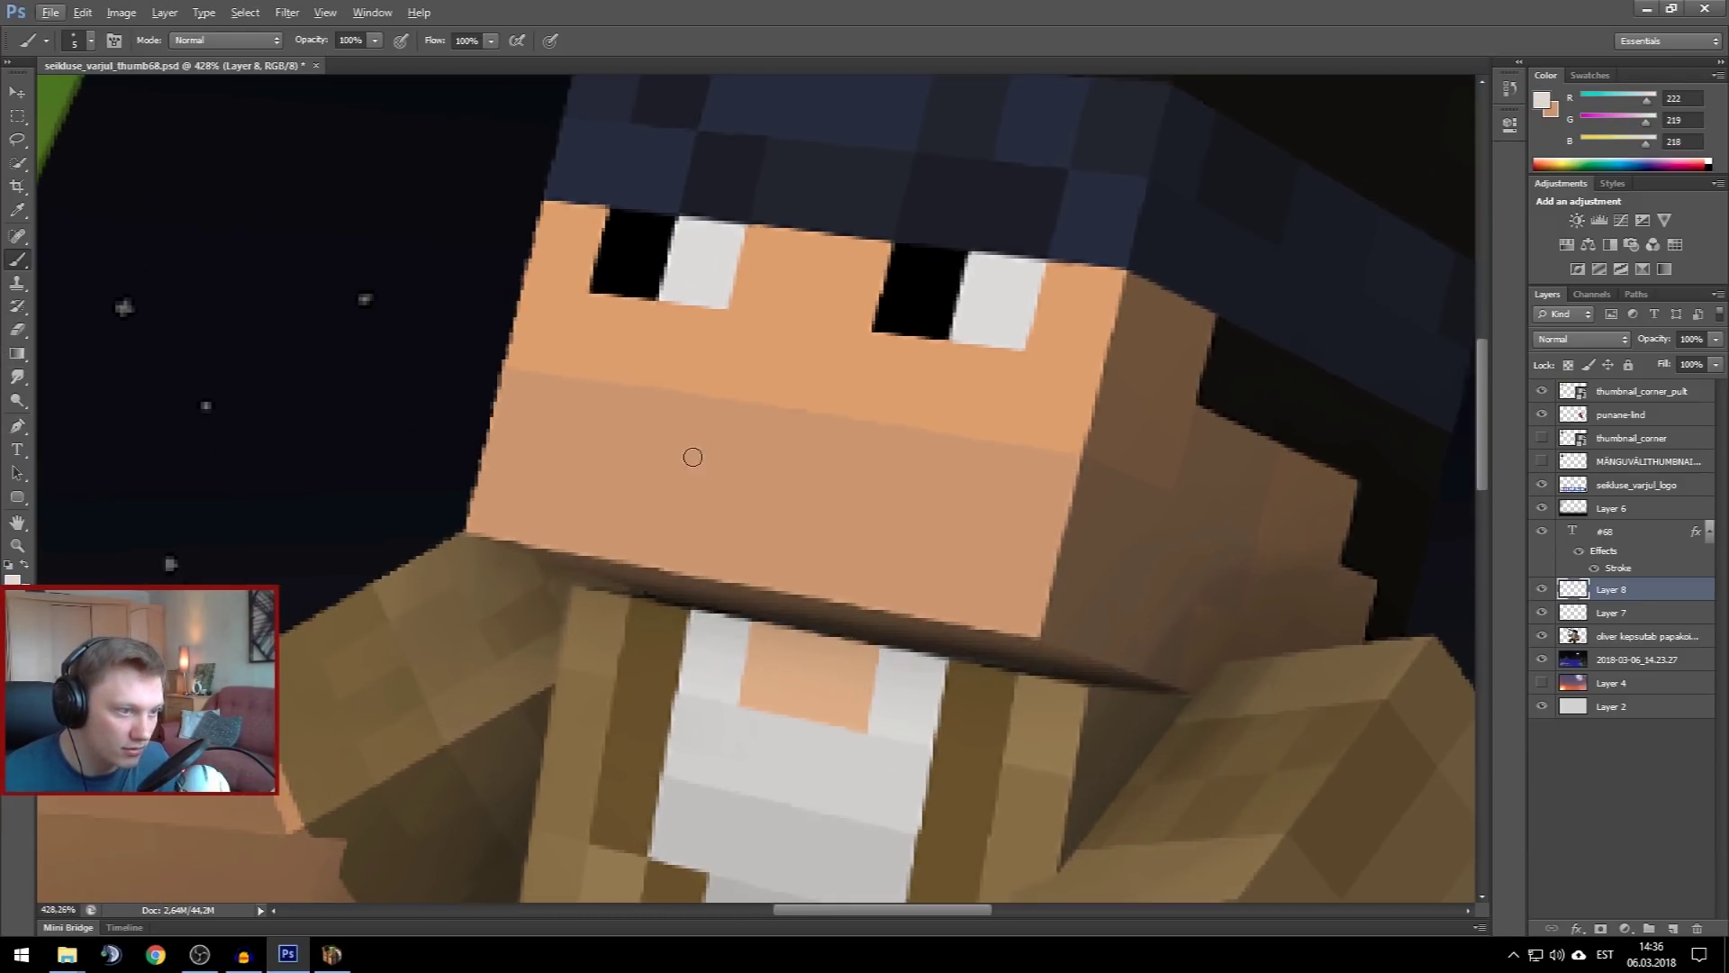
mouse_move(660, 417)
left_mouse_down()
mouse_move(875, 471)
mouse_move(828, 528)
mouse_move(748, 514)
mouse_move(684, 489)
mouse_move(664, 431)
mouse_move(702, 487)
mouse_move(745, 503)
mouse_move(823, 511)
mouse_move(854, 495)
mouse_move(855, 467)
mouse_move(698, 454)
mouse_move(788, 496)
mouse_move(844, 484)
mouse_move(756, 477)
mouse_move(845, 485)
left_mouse_up()
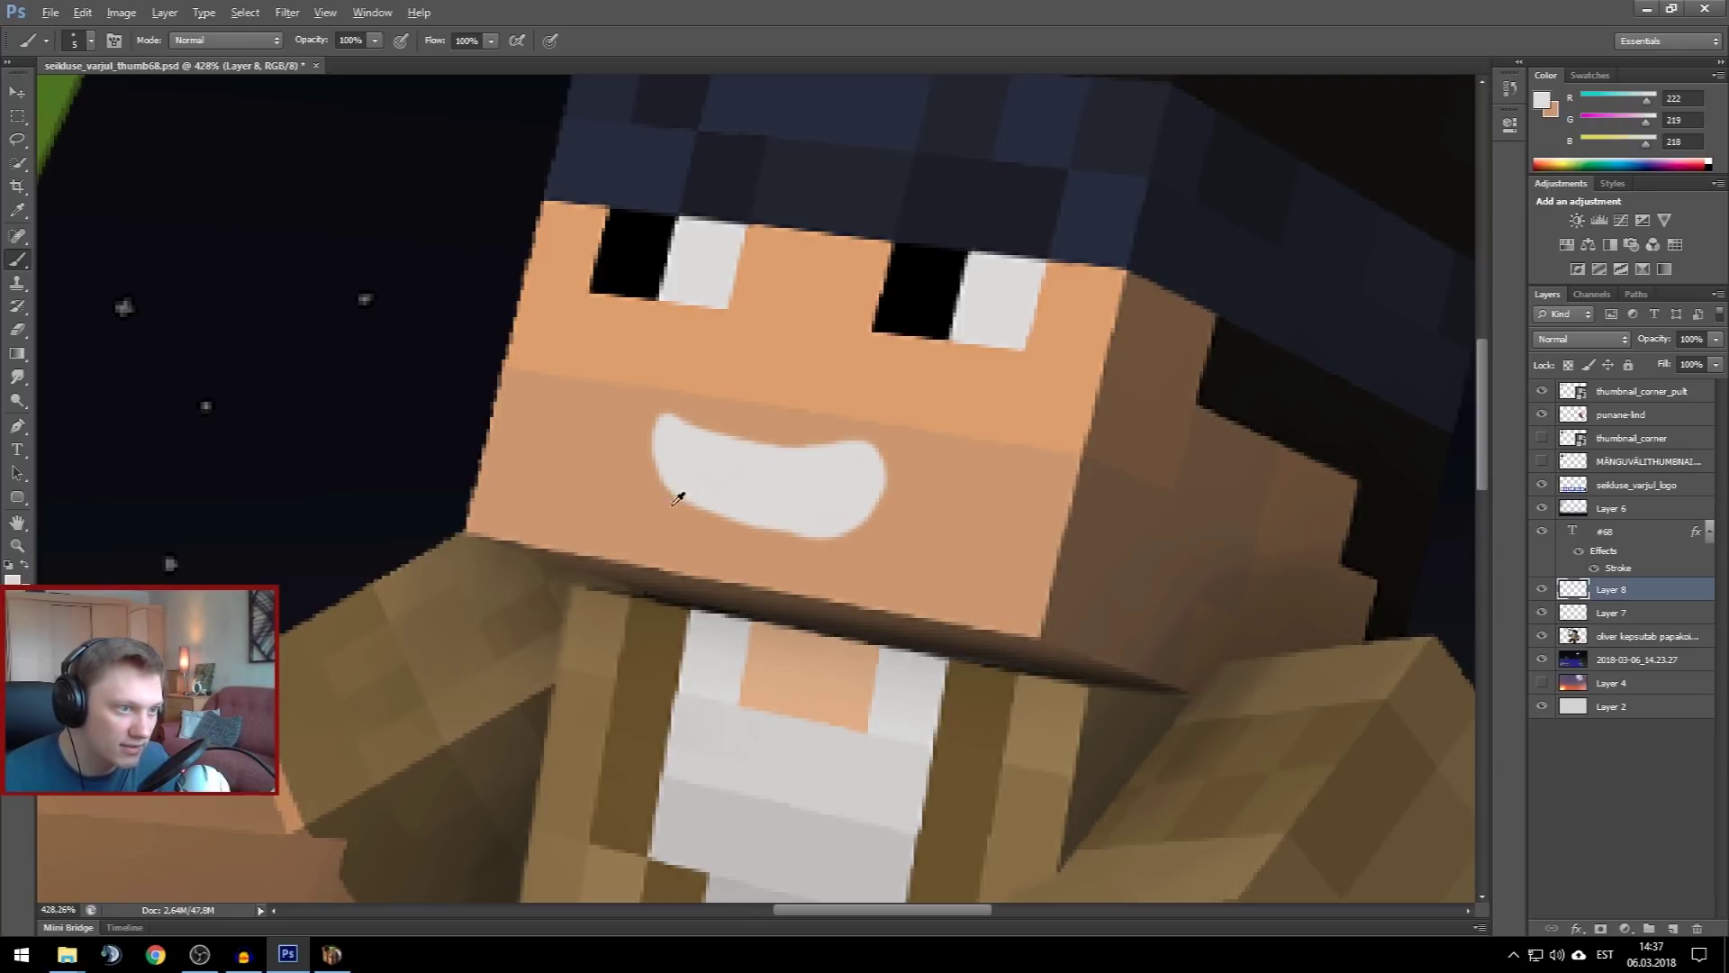
Paint two slanted eyebrows above the character's eyes in the near-black colour sampled from the character's cap
scroll(694, 498, "down", 4)
scroll(904, 237, "up", 3)
left_click(905, 236, "alt")
left_click_drag(839, 385, 896, 406)
left_click_drag(558, 369, 653, 357)
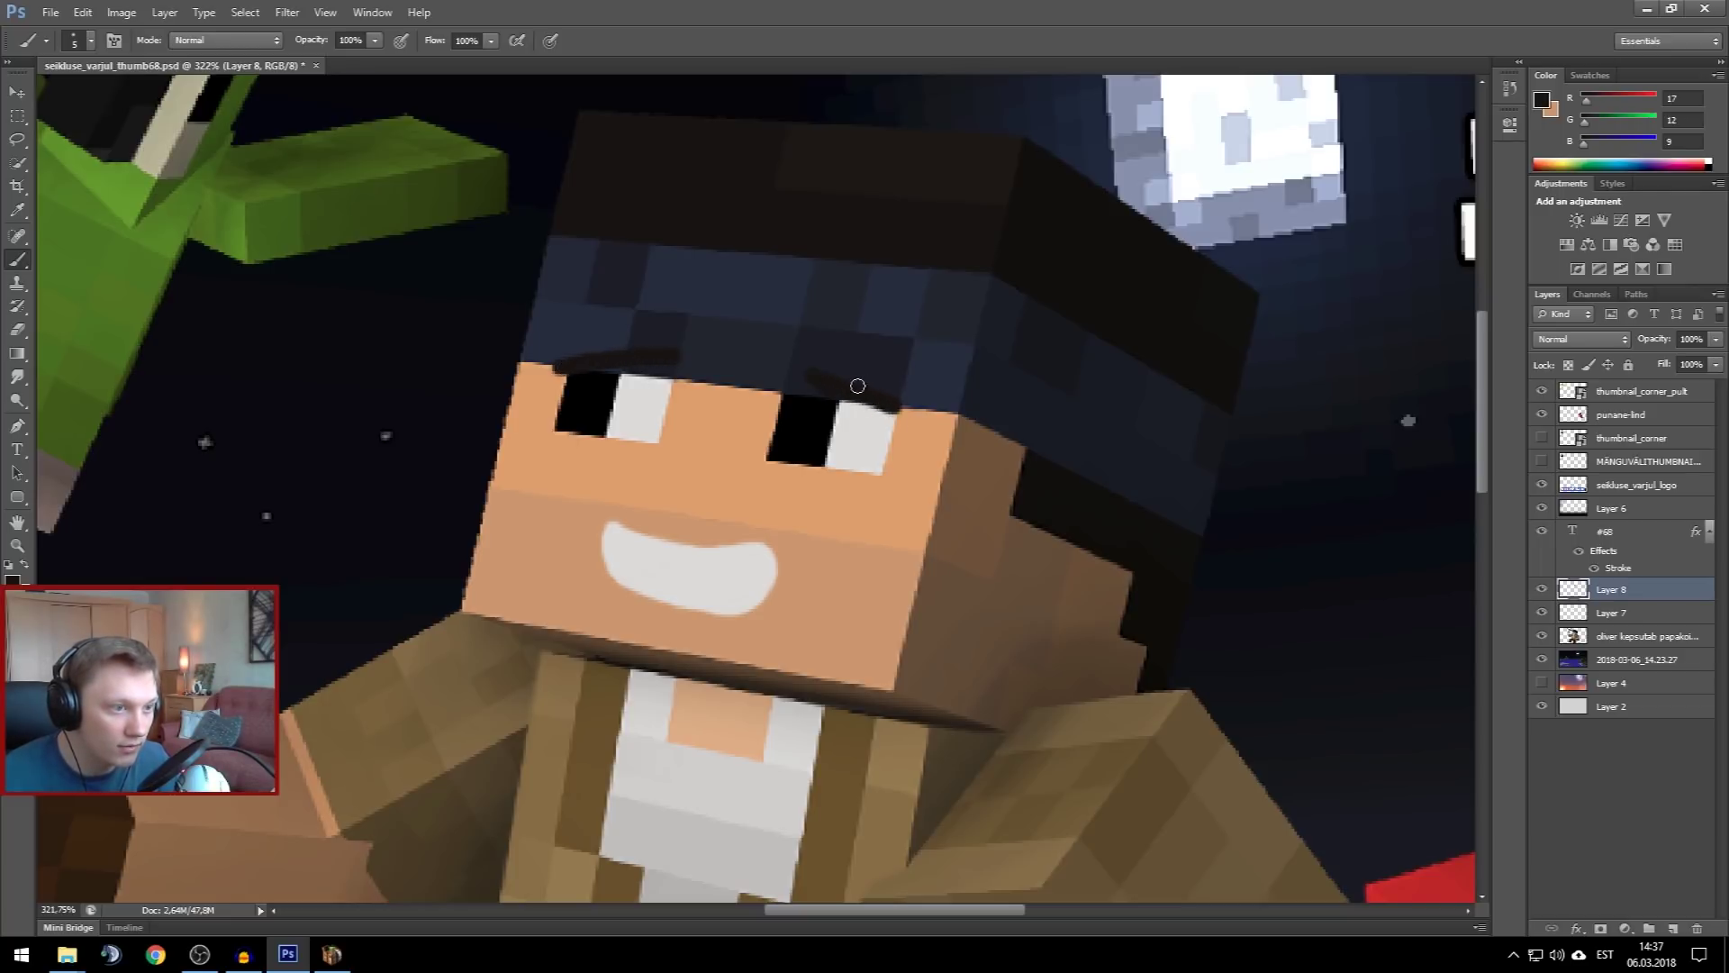
scroll(792, 515, "down", 8)
scroll(724, 394, "up", 10)
scroll(682, 576, "down", 3)
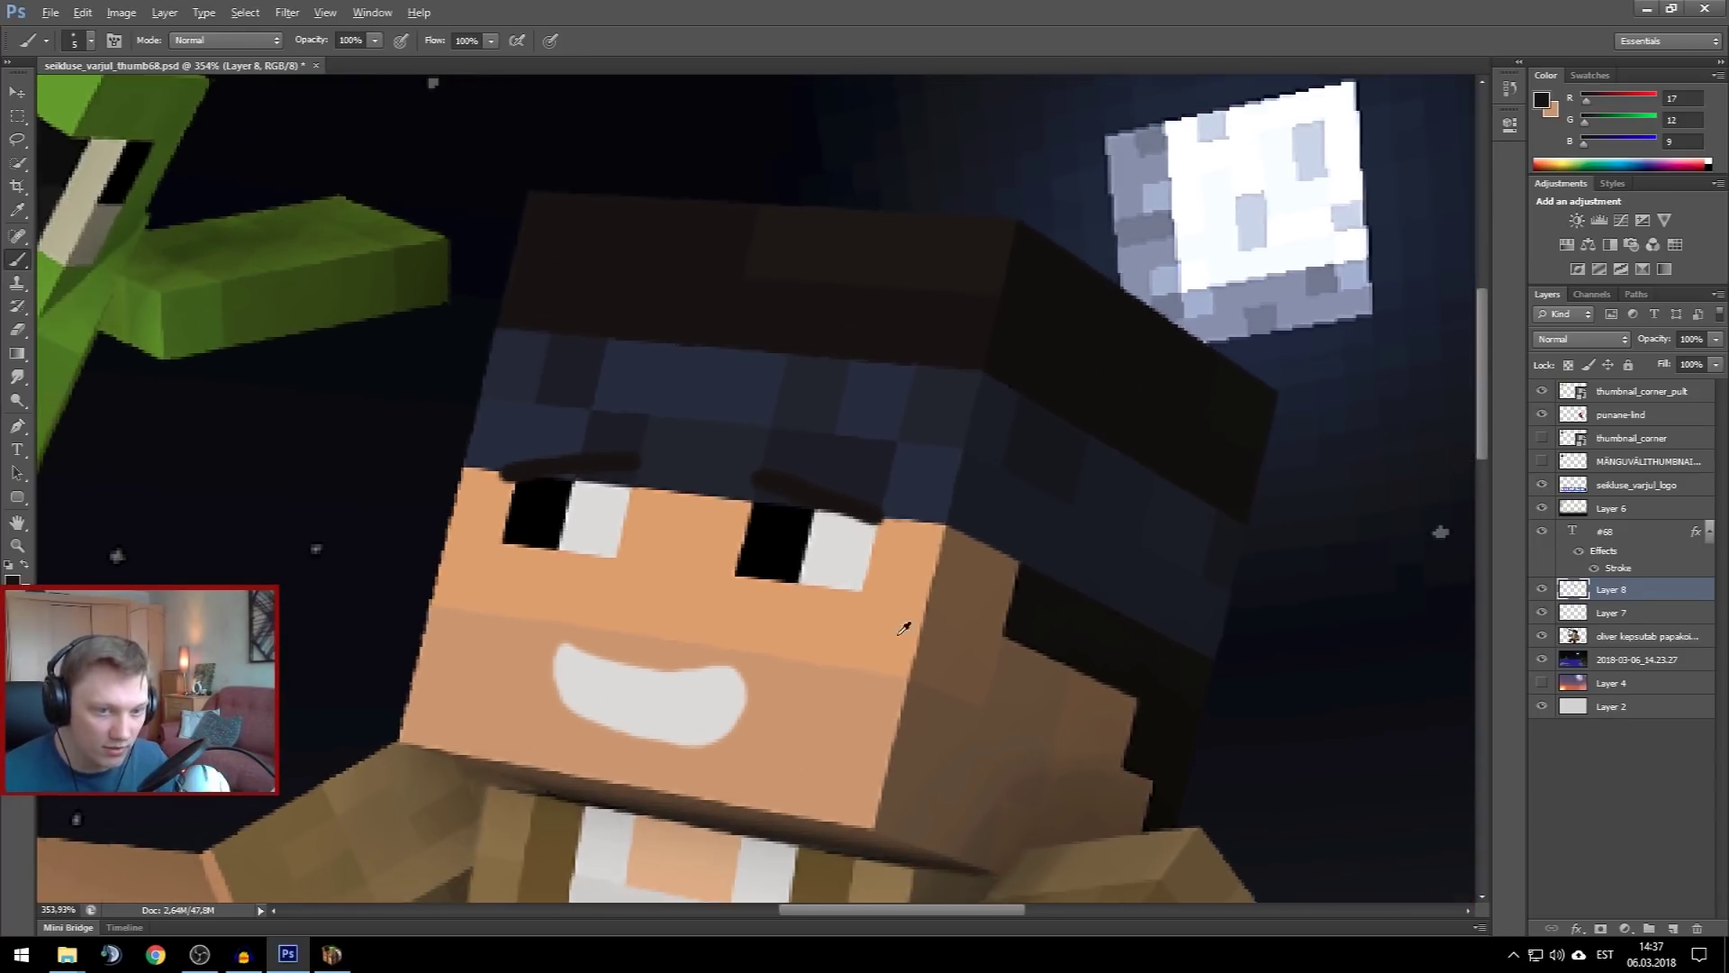
On a new layer, dab an eye-white highlight on each of the character's pupils and lower the layer's opacity to 48%
scroll(682, 576, "up", 4)
left_click(1676, 929)
left_click(825, 514, "alt")
left_click(734, 480)
left_click(450, 451)
left_click(1715, 339)
left_click_drag(1677, 356, 1671, 363)
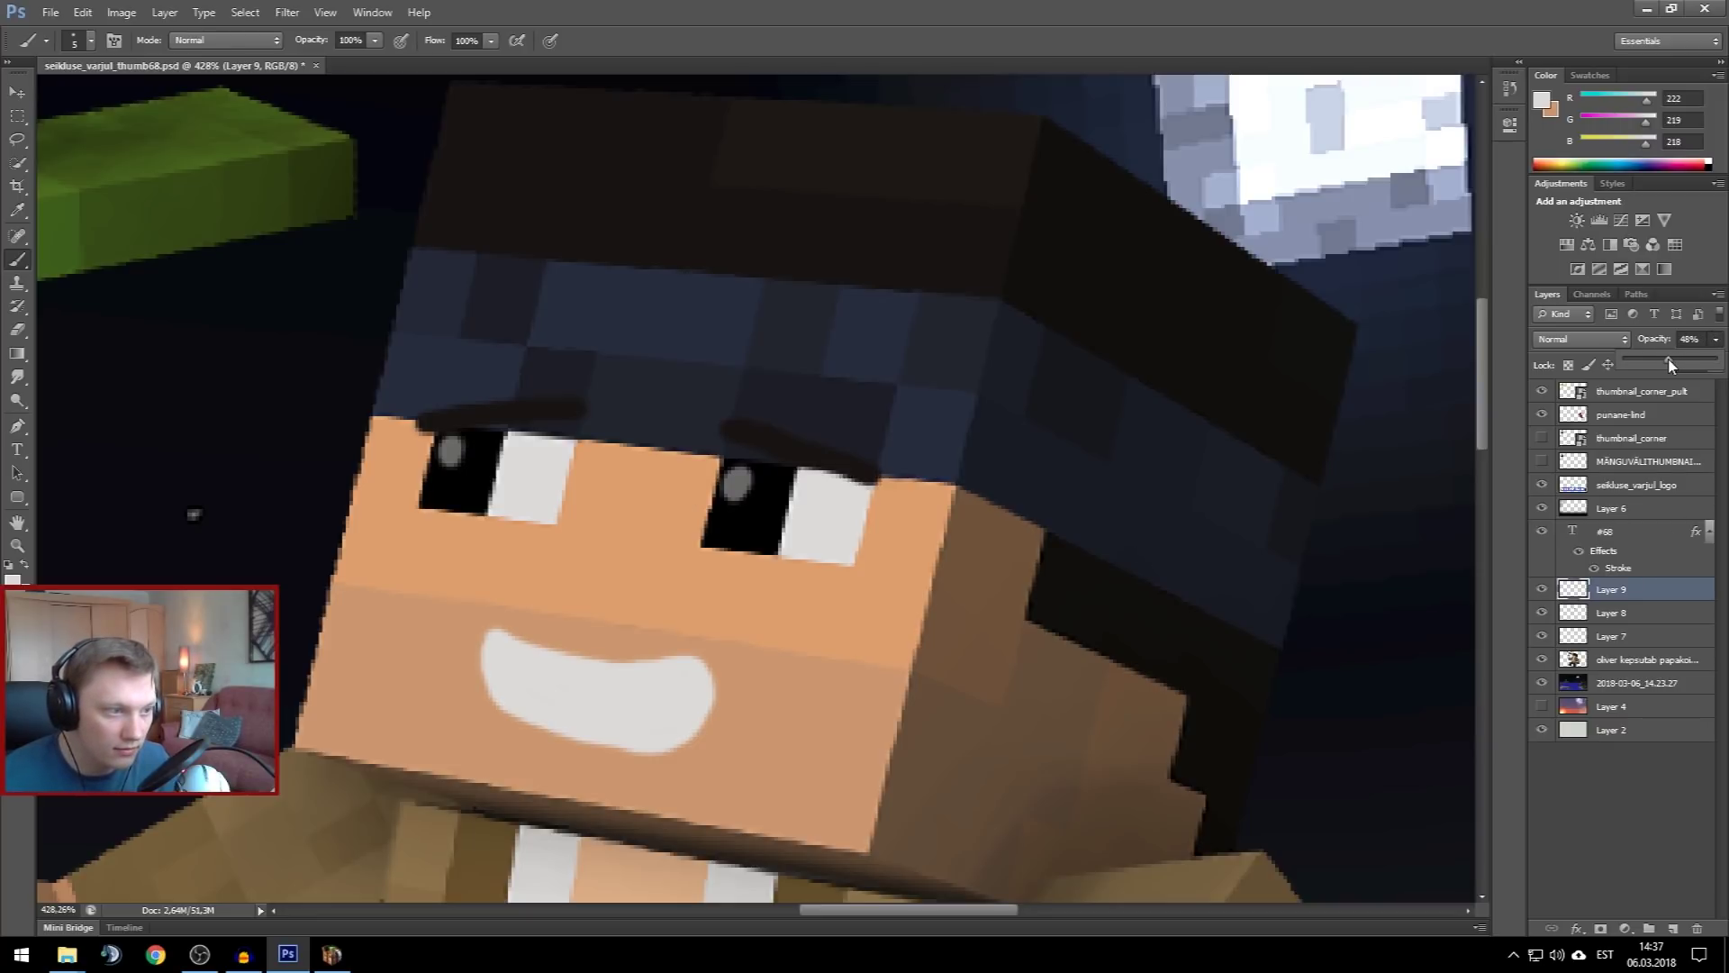
Move the eye-highlight layer directly above the punane-lind layer and dab a highlight on the red parrot's eye
key("ctrl+0")
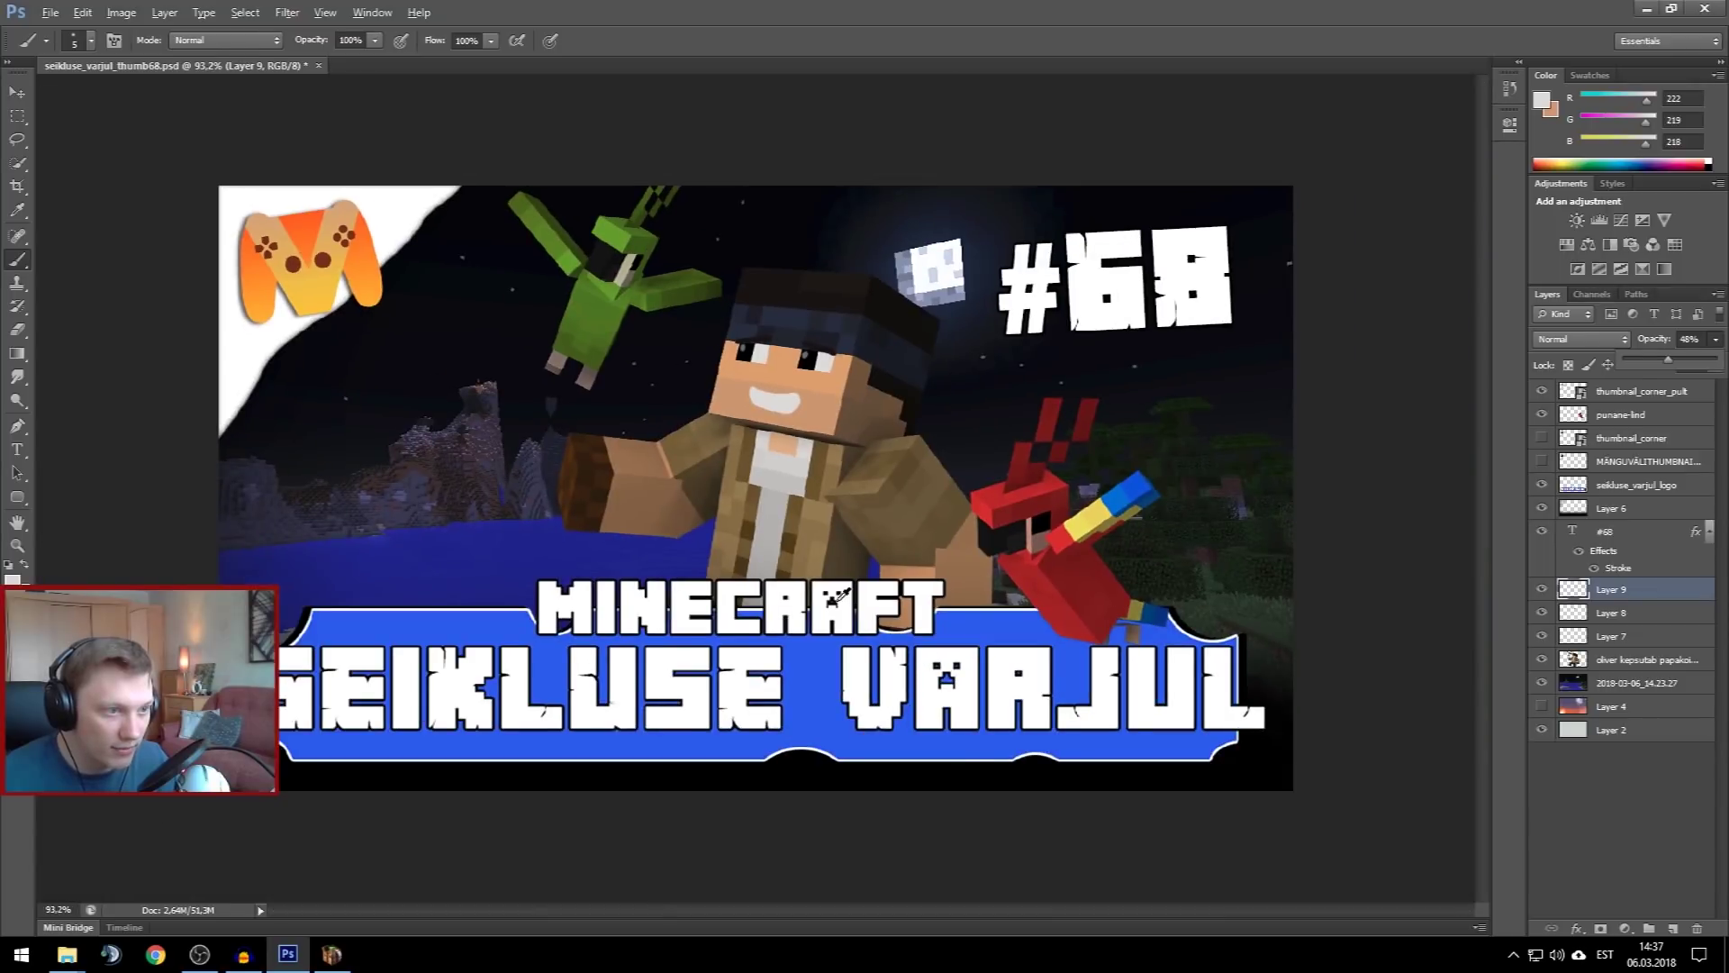
scroll(838, 595, "up", 4)
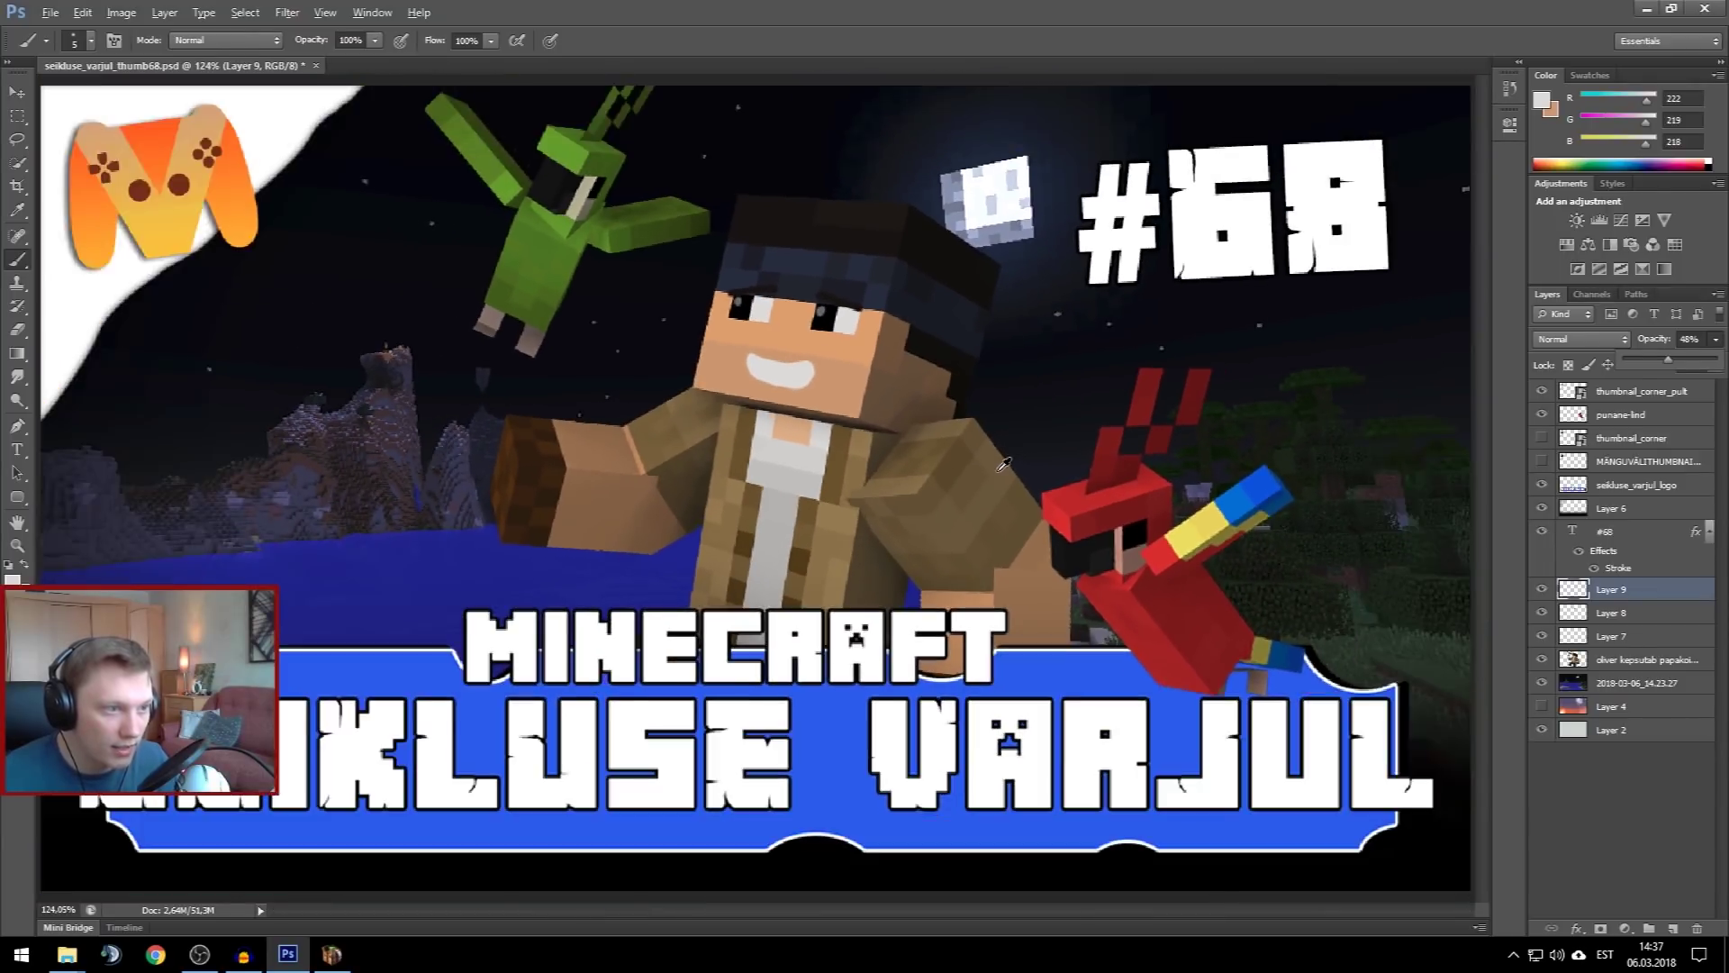
scroll(1004, 464, "down", 3)
scroll(1126, 478, "up", 4)
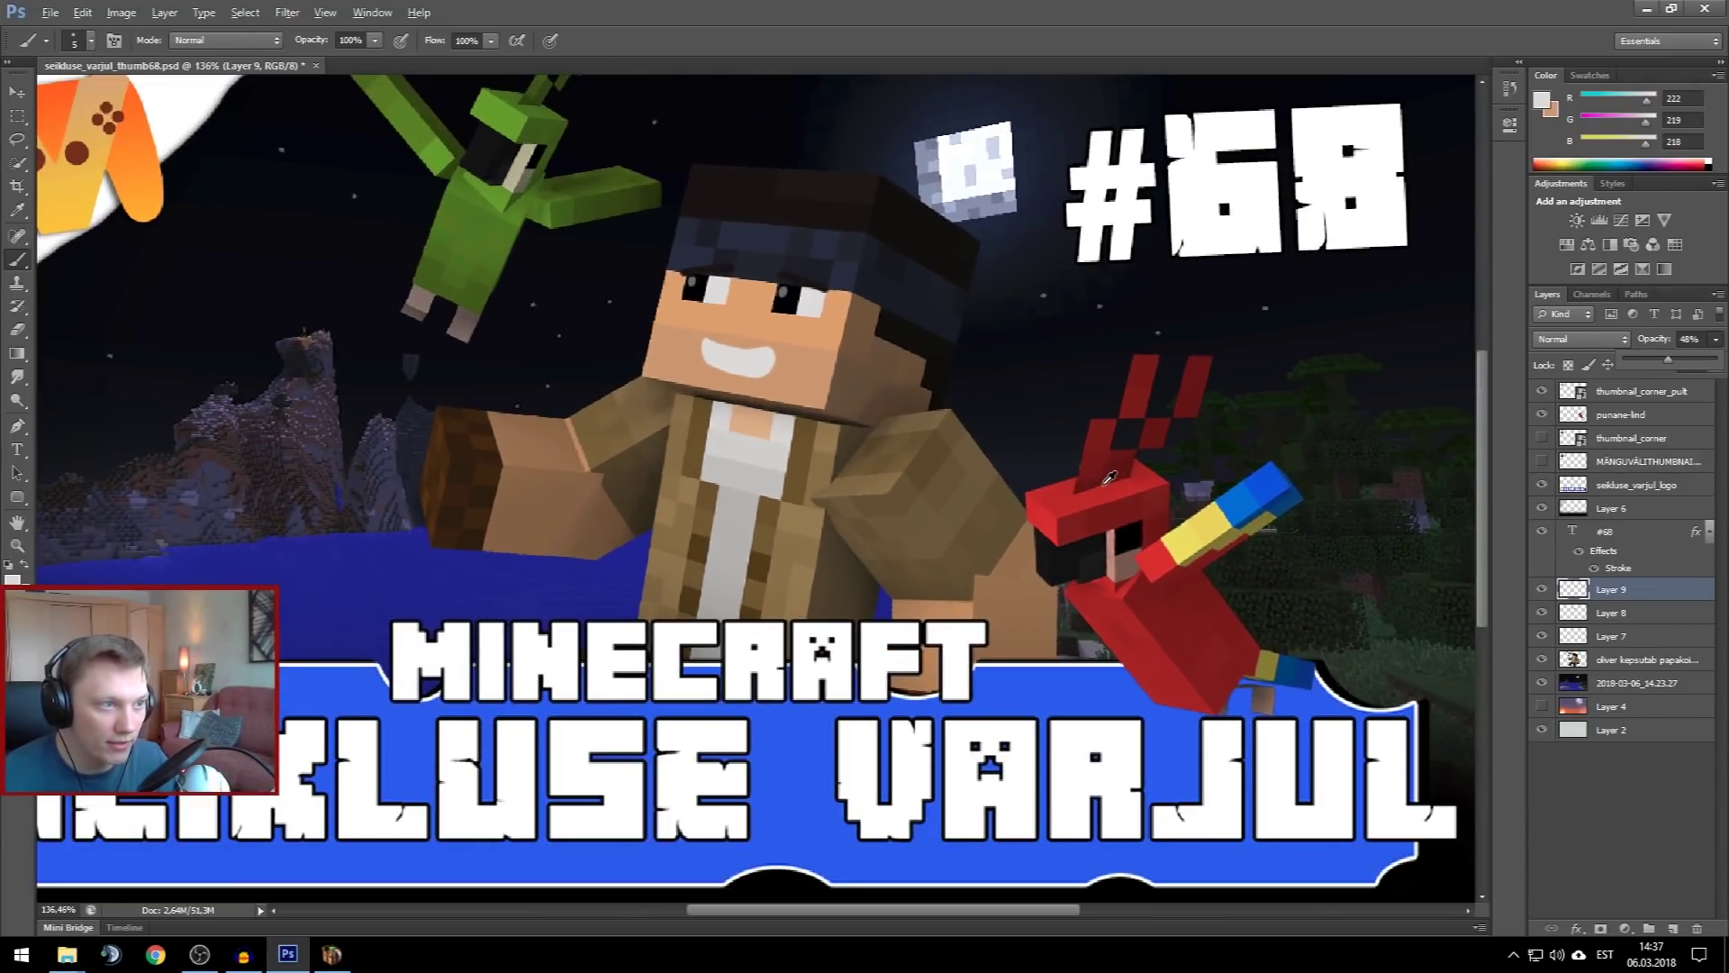
scroll(1273, 495, "up", 1)
scroll(1292, 509, "up", 3)
scroll(1114, 548, "up", 1)
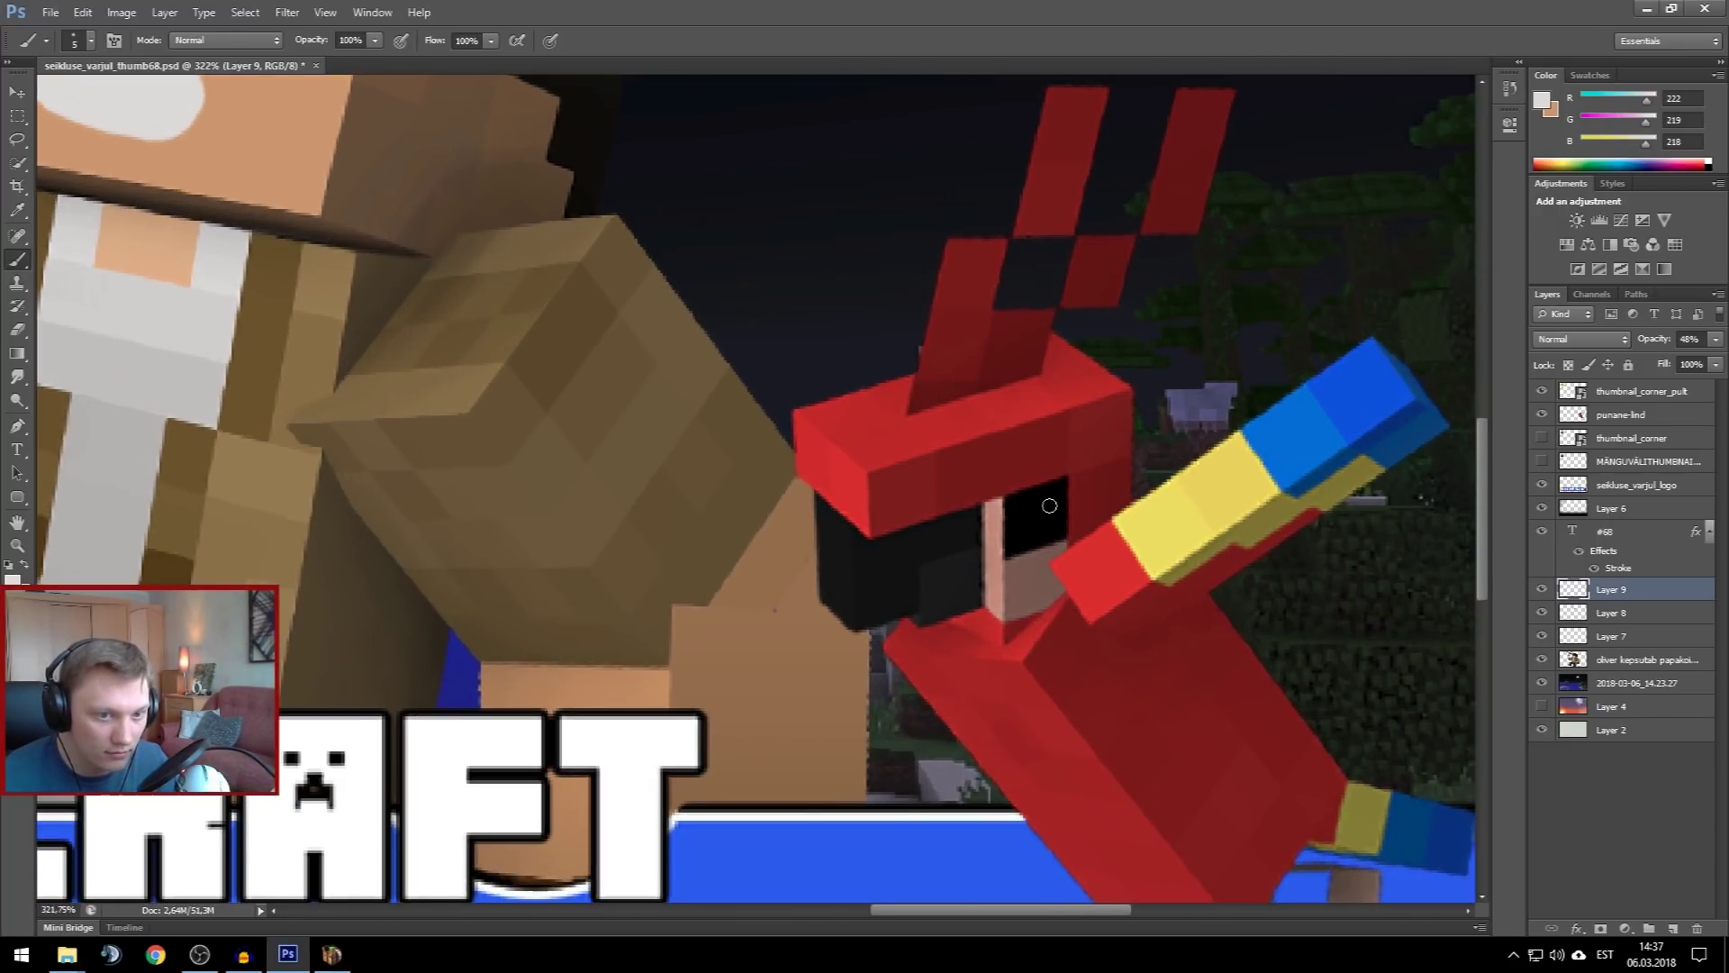
left_click_drag(1609, 596, 1608, 415)
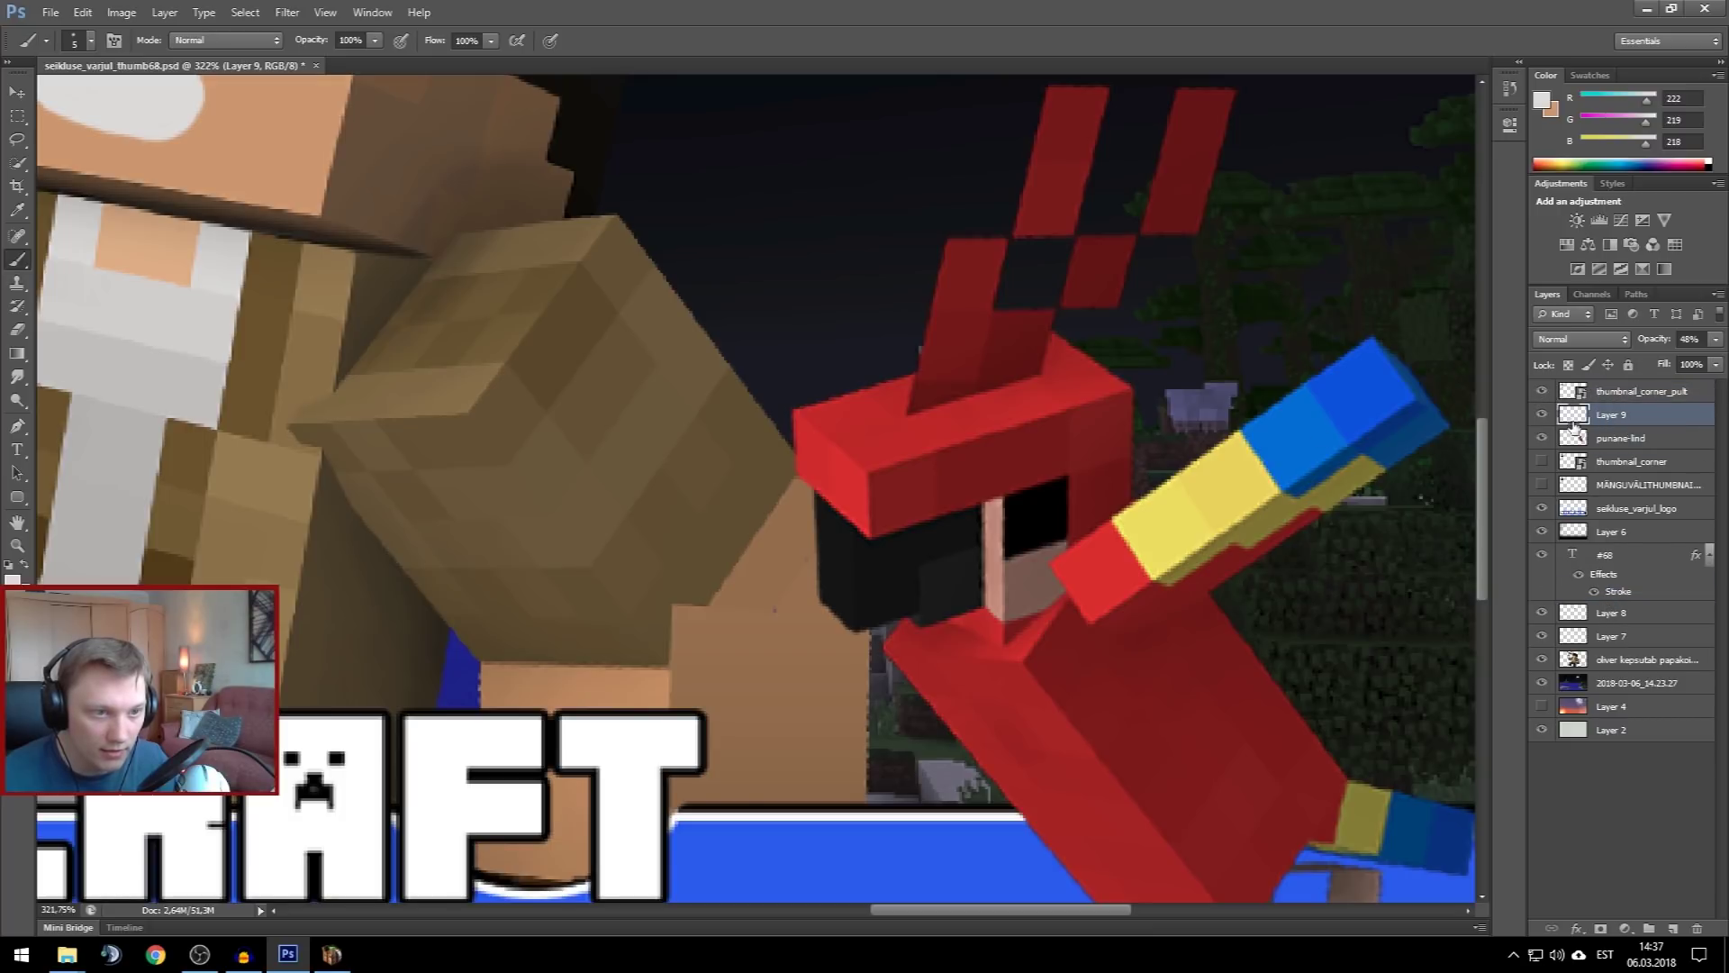
scroll(694, 571, "down", 3)
key("a")
left_click(372, 12)
left_click(1306, 452)
key("m")
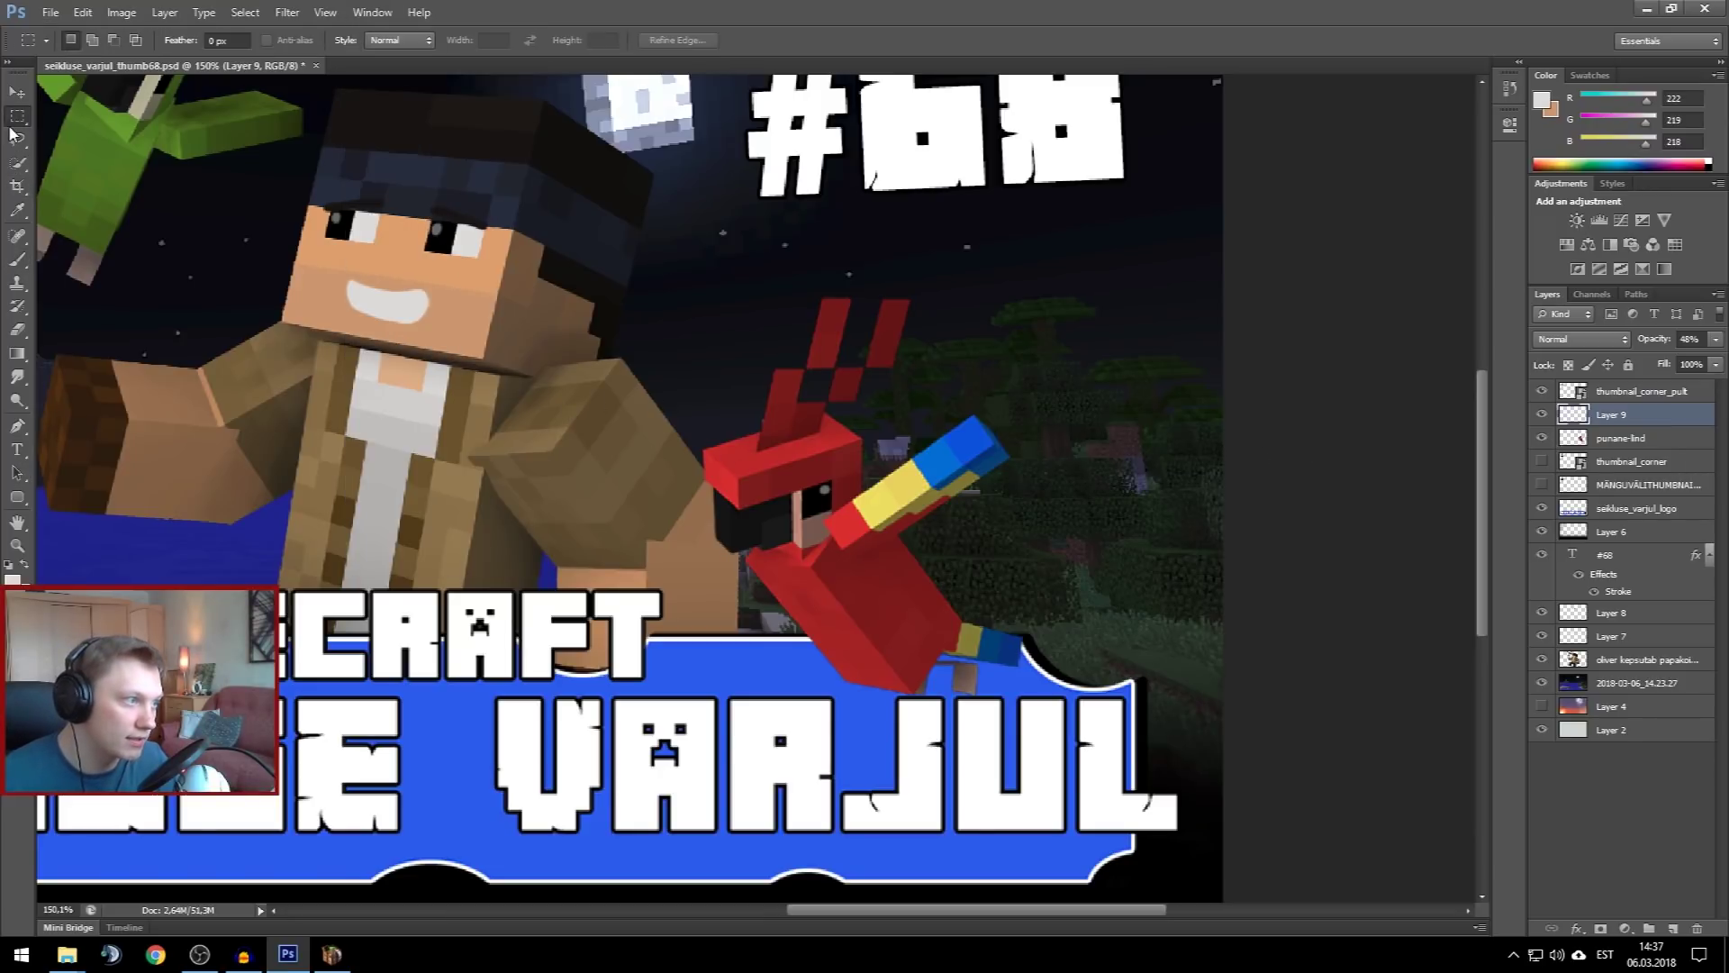
left_click_drag(870, 913, 634, 913)
scroll(1000, 659, "down", 1)
scroll(977, 651, "down", 5)
scroll(540, 507, "up", 2)
Dab a matching highlight on the green parrot's eye with the Brush tool
left_click(17, 259)
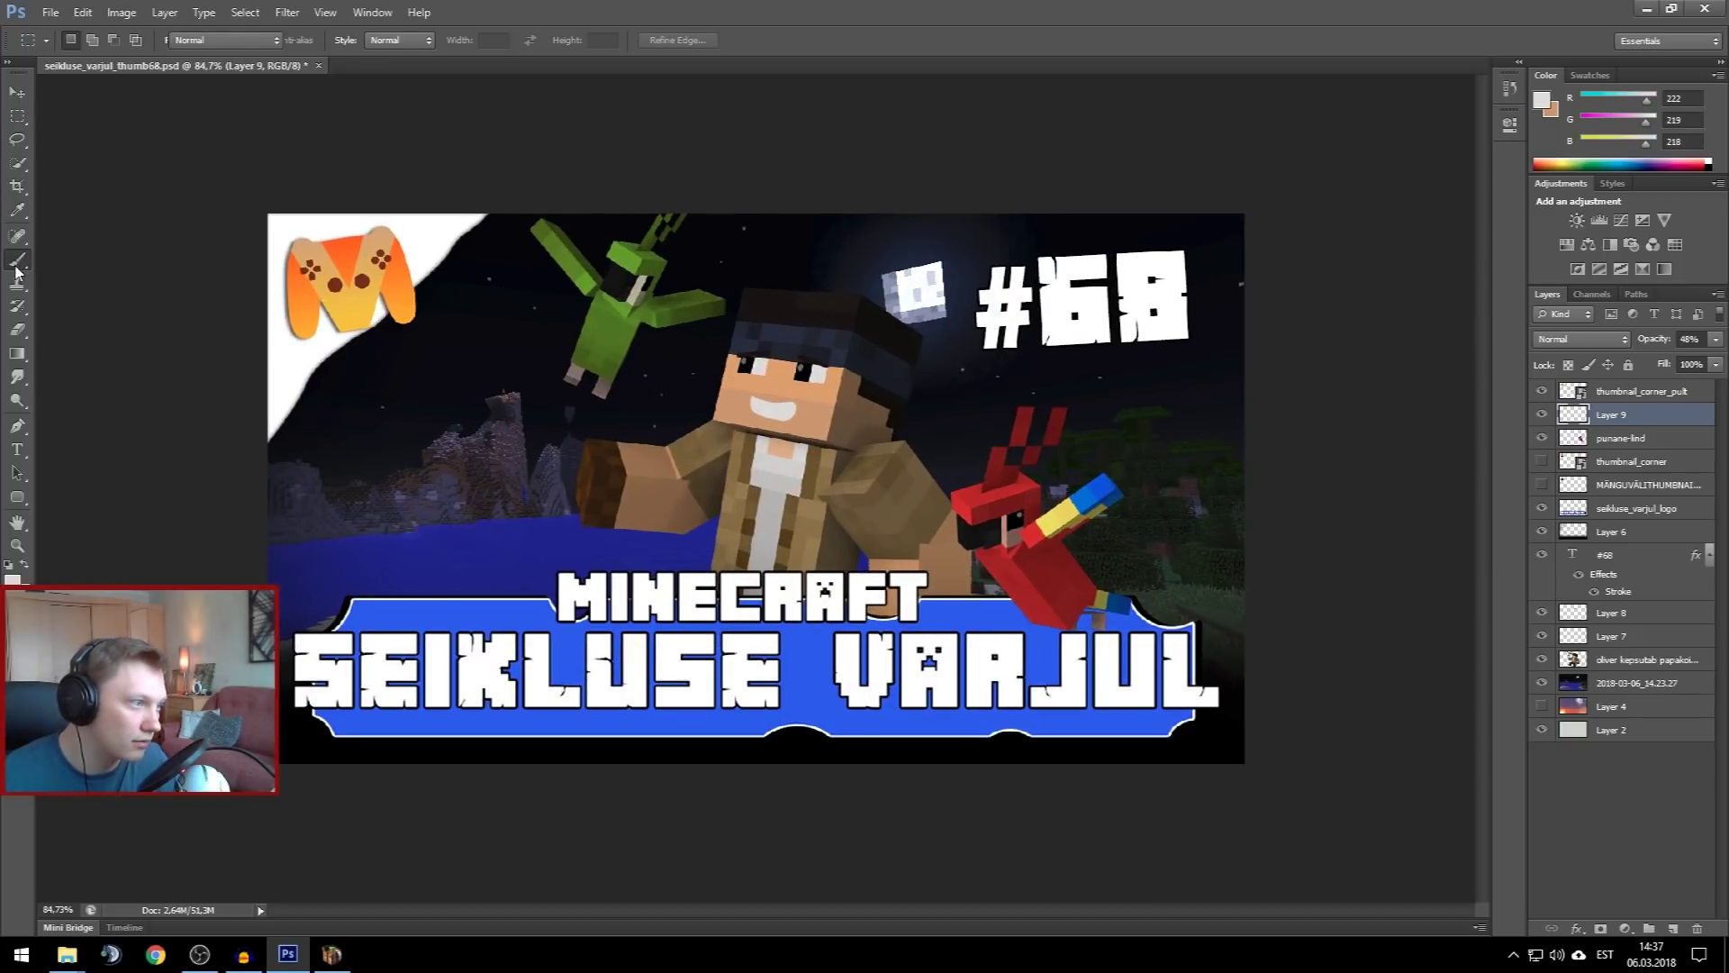
scroll(696, 390, "up", 4)
scroll(477, 162, "up", 4)
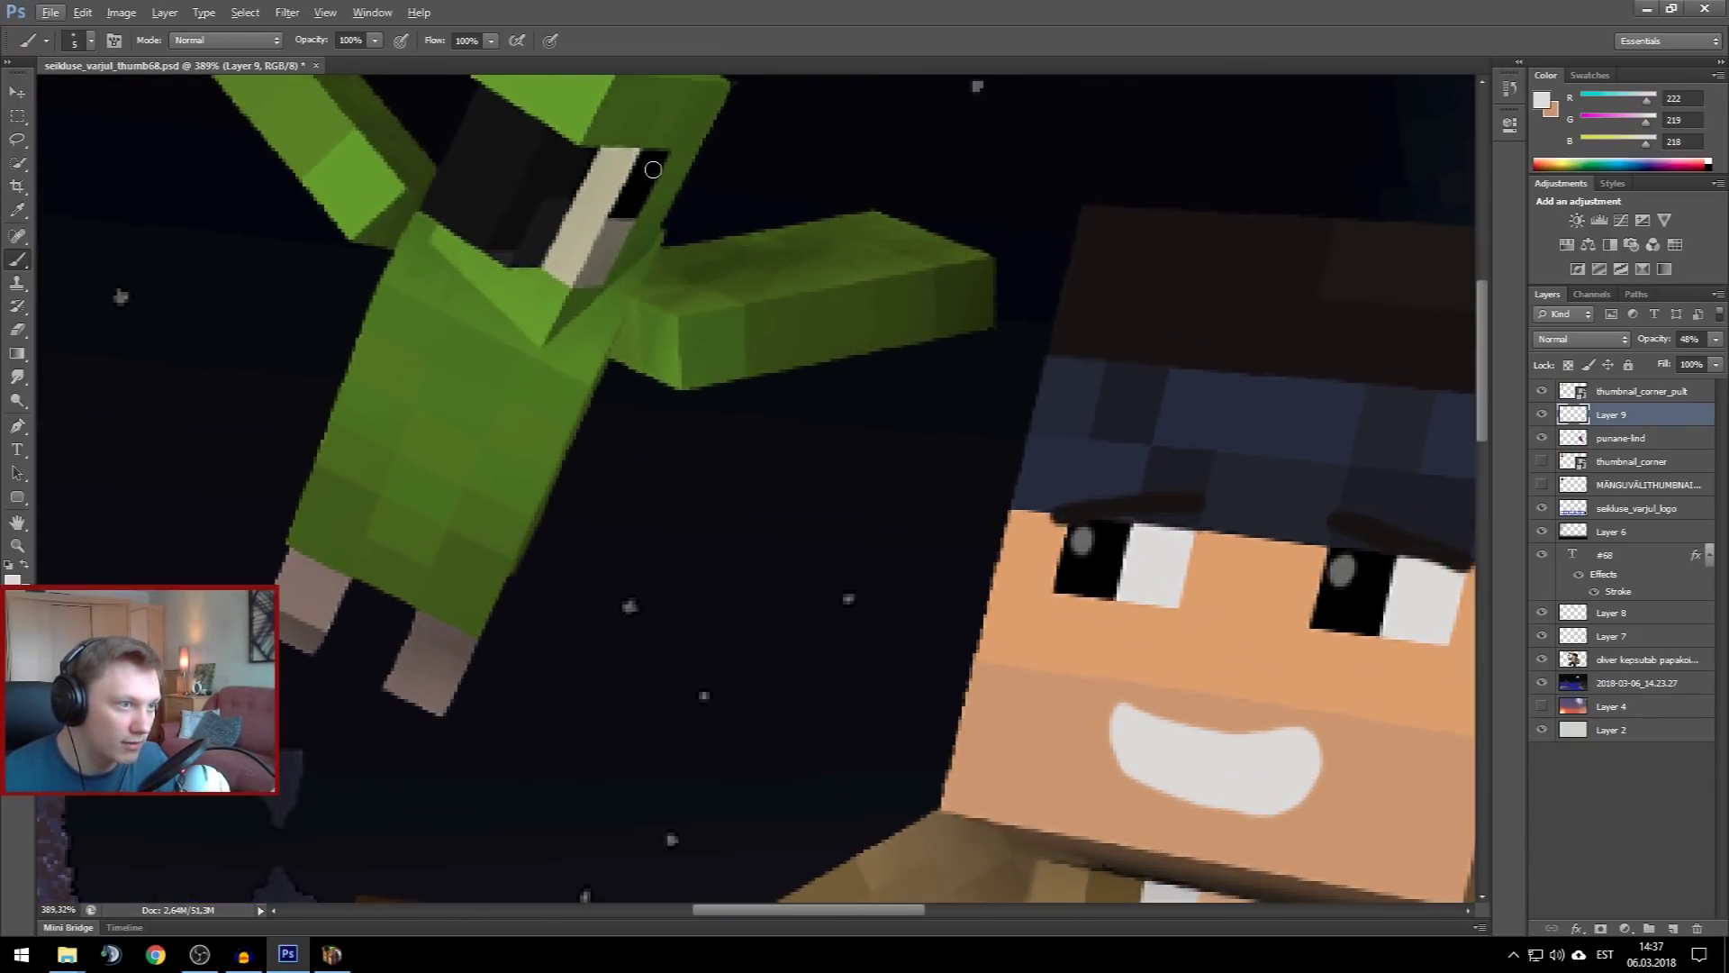
scroll(651, 167, "down", 8)
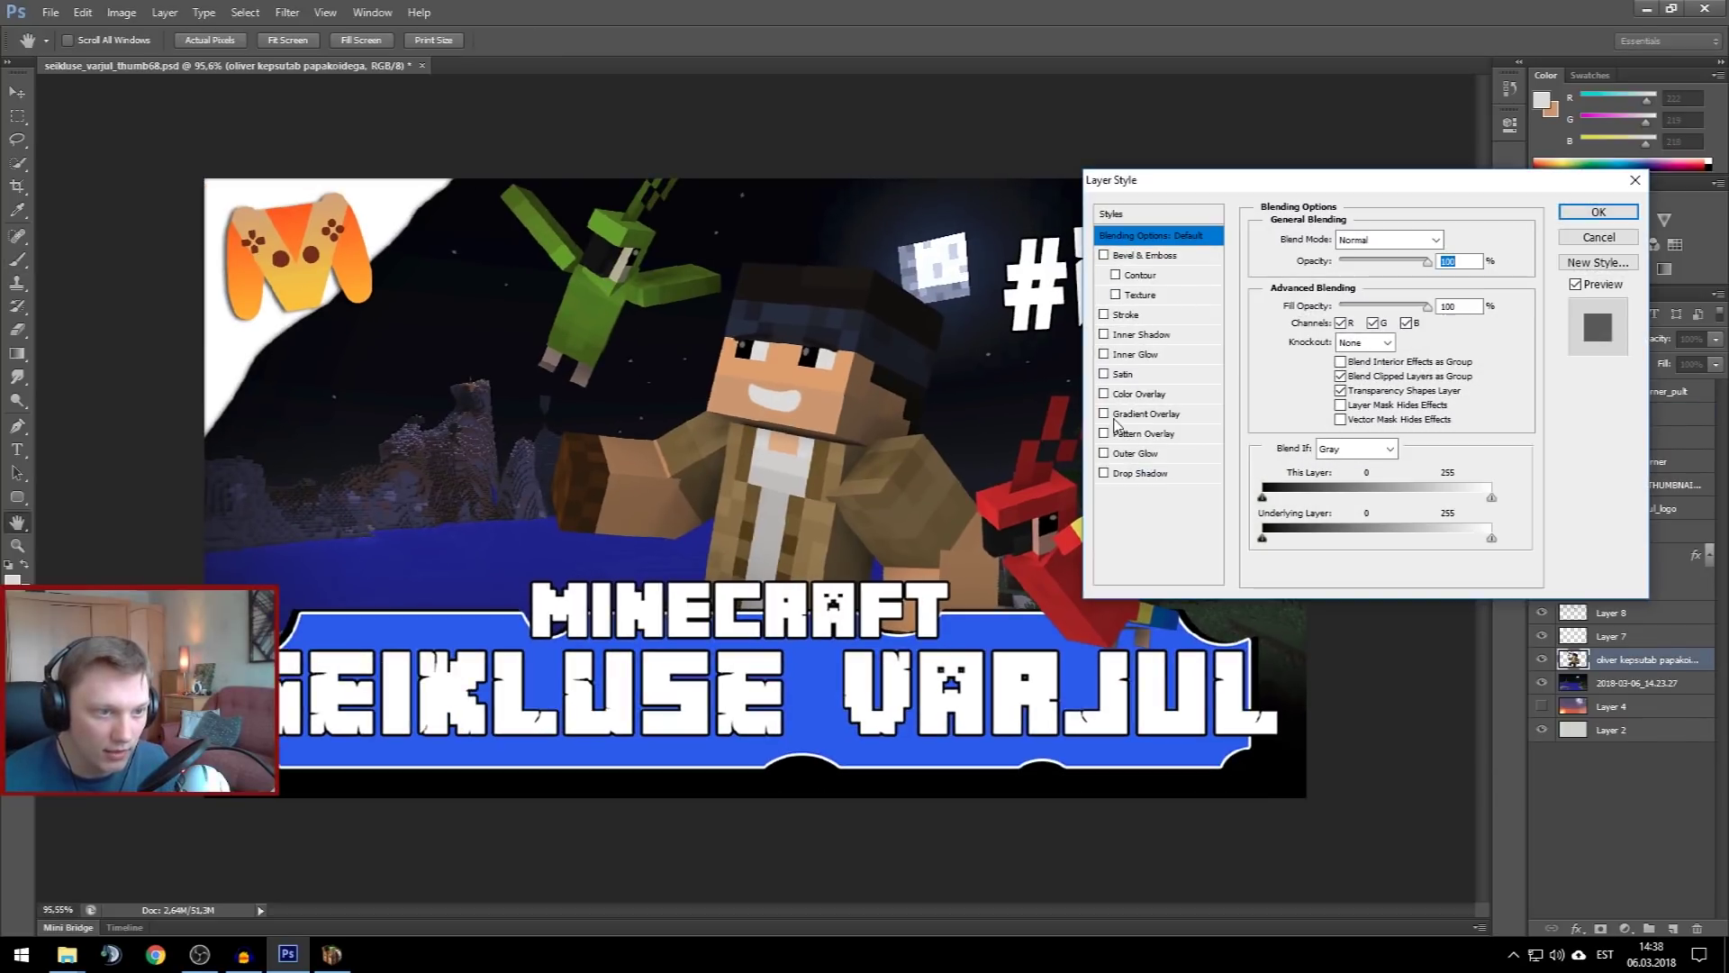
Add an Outer Glow effect to the character layer and set its glow colour to white (ffffff)
left_click(1104, 454)
left_click(1117, 454)
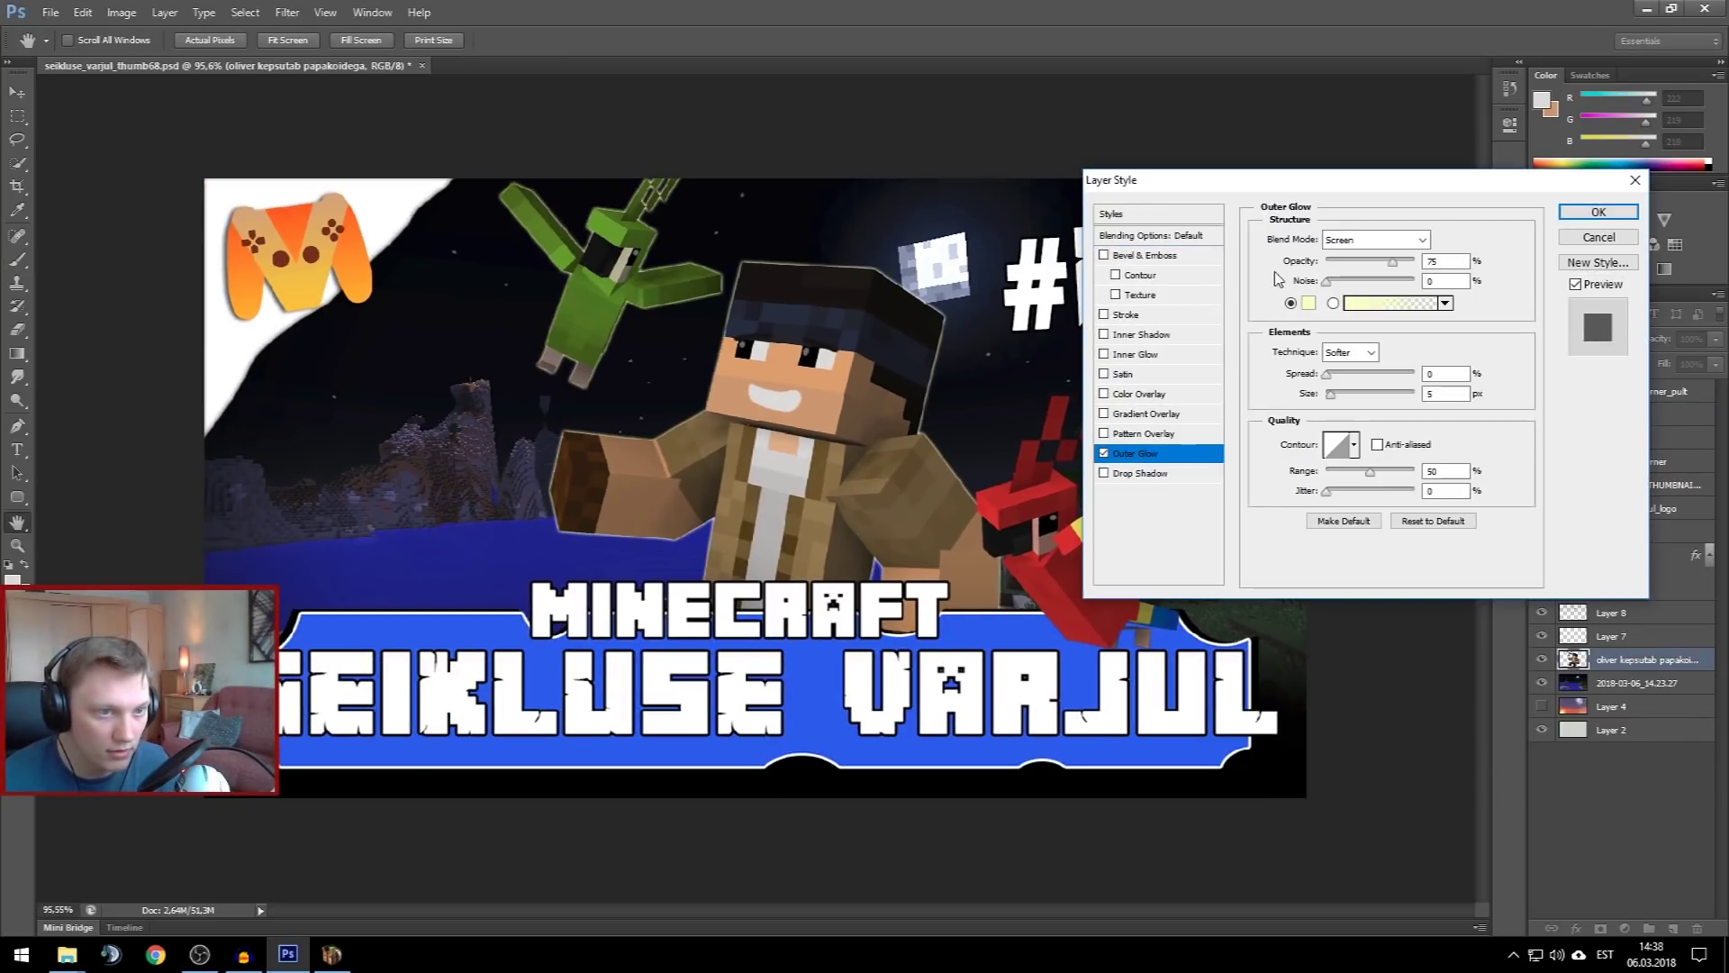
left_click(1310, 304)
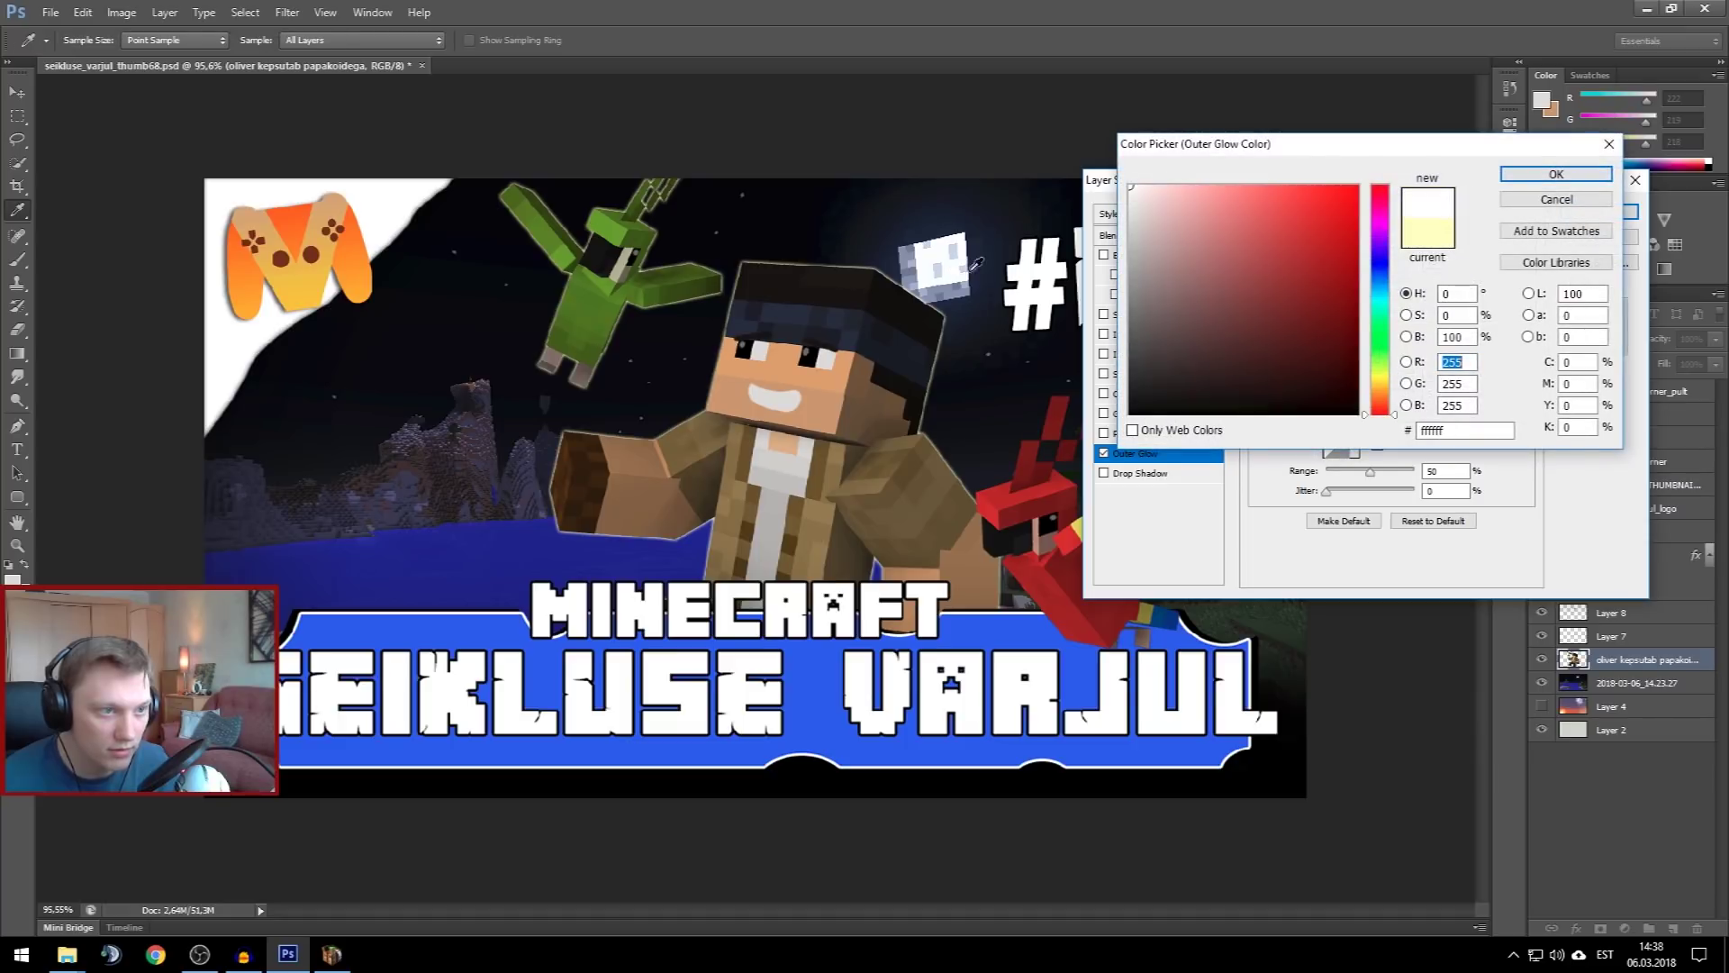
left_click(1556, 173)
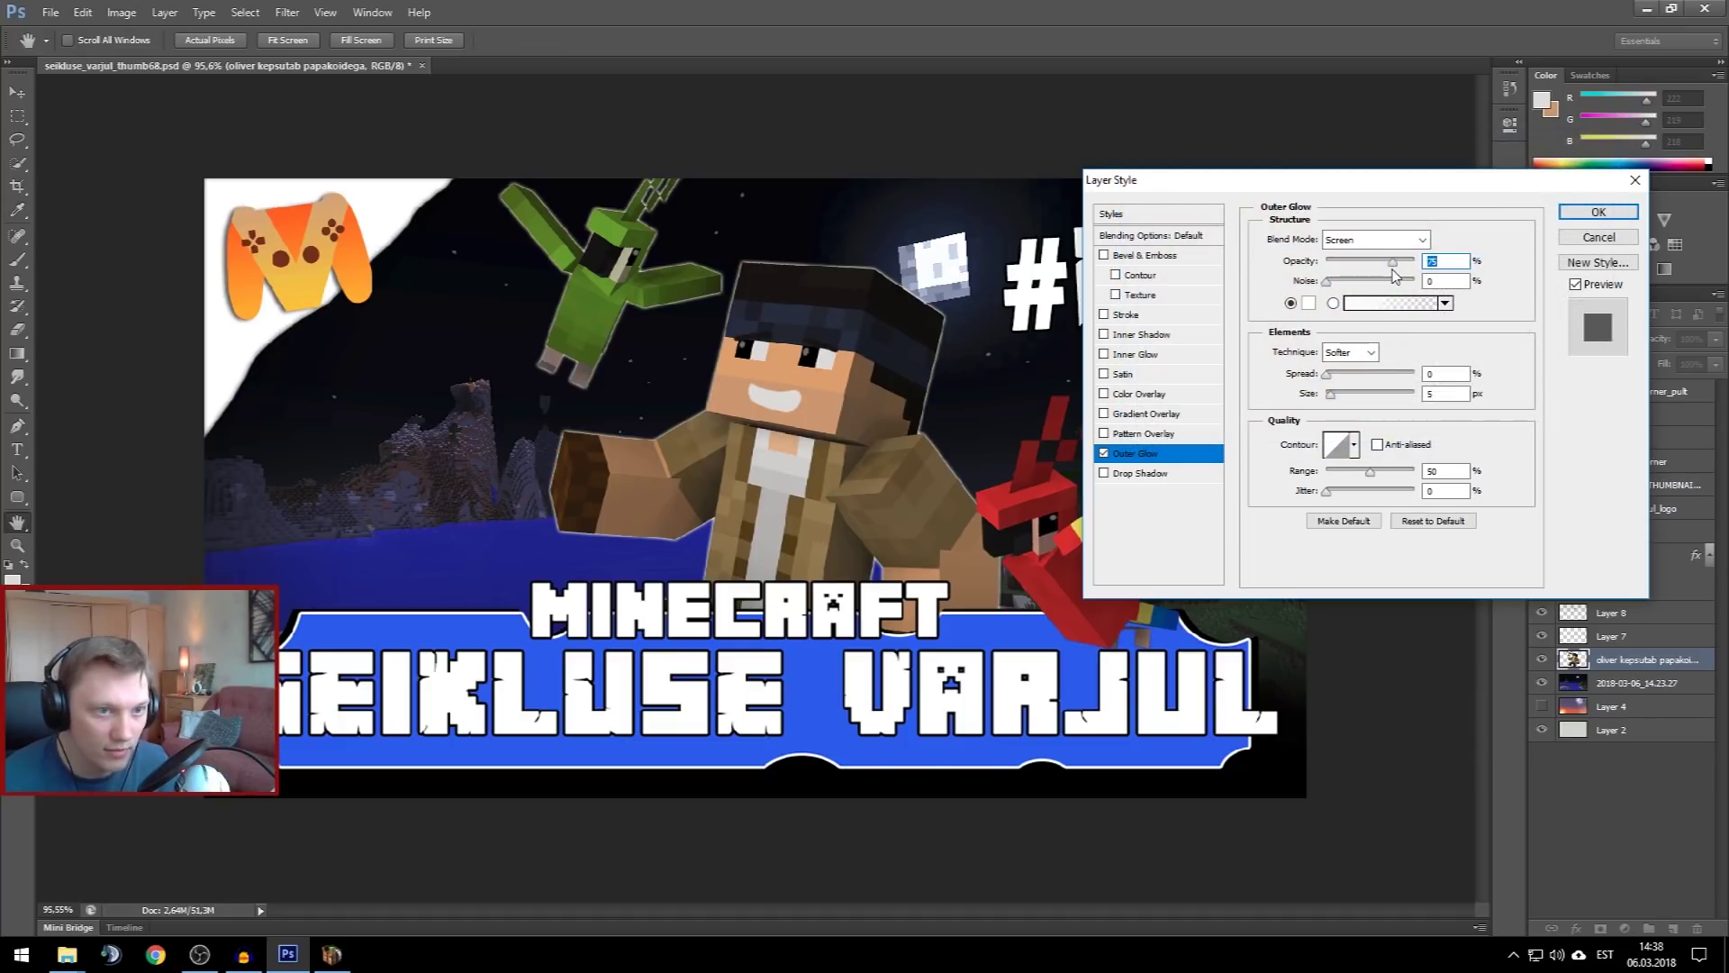
Reduce the outer glow to a very low opacity with 2% spread and 18 px size, and apply the layer style
left_click_drag(1399, 268, 1342, 270)
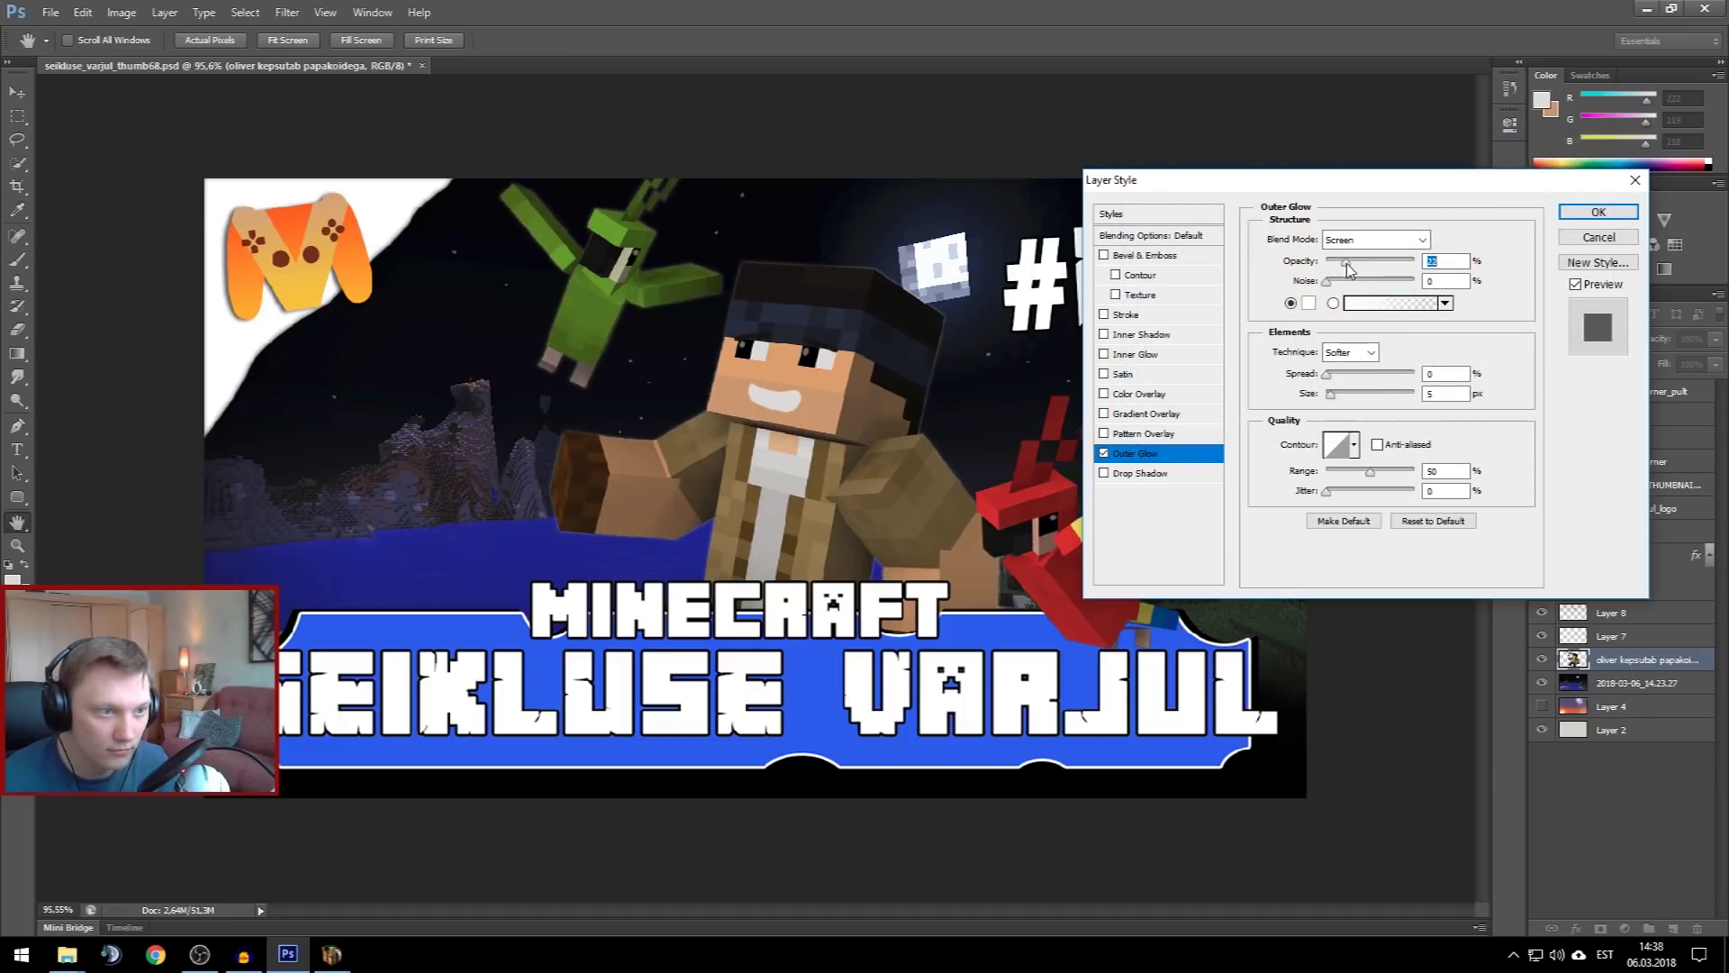
left_click(1326, 375)
left_click(1340, 393)
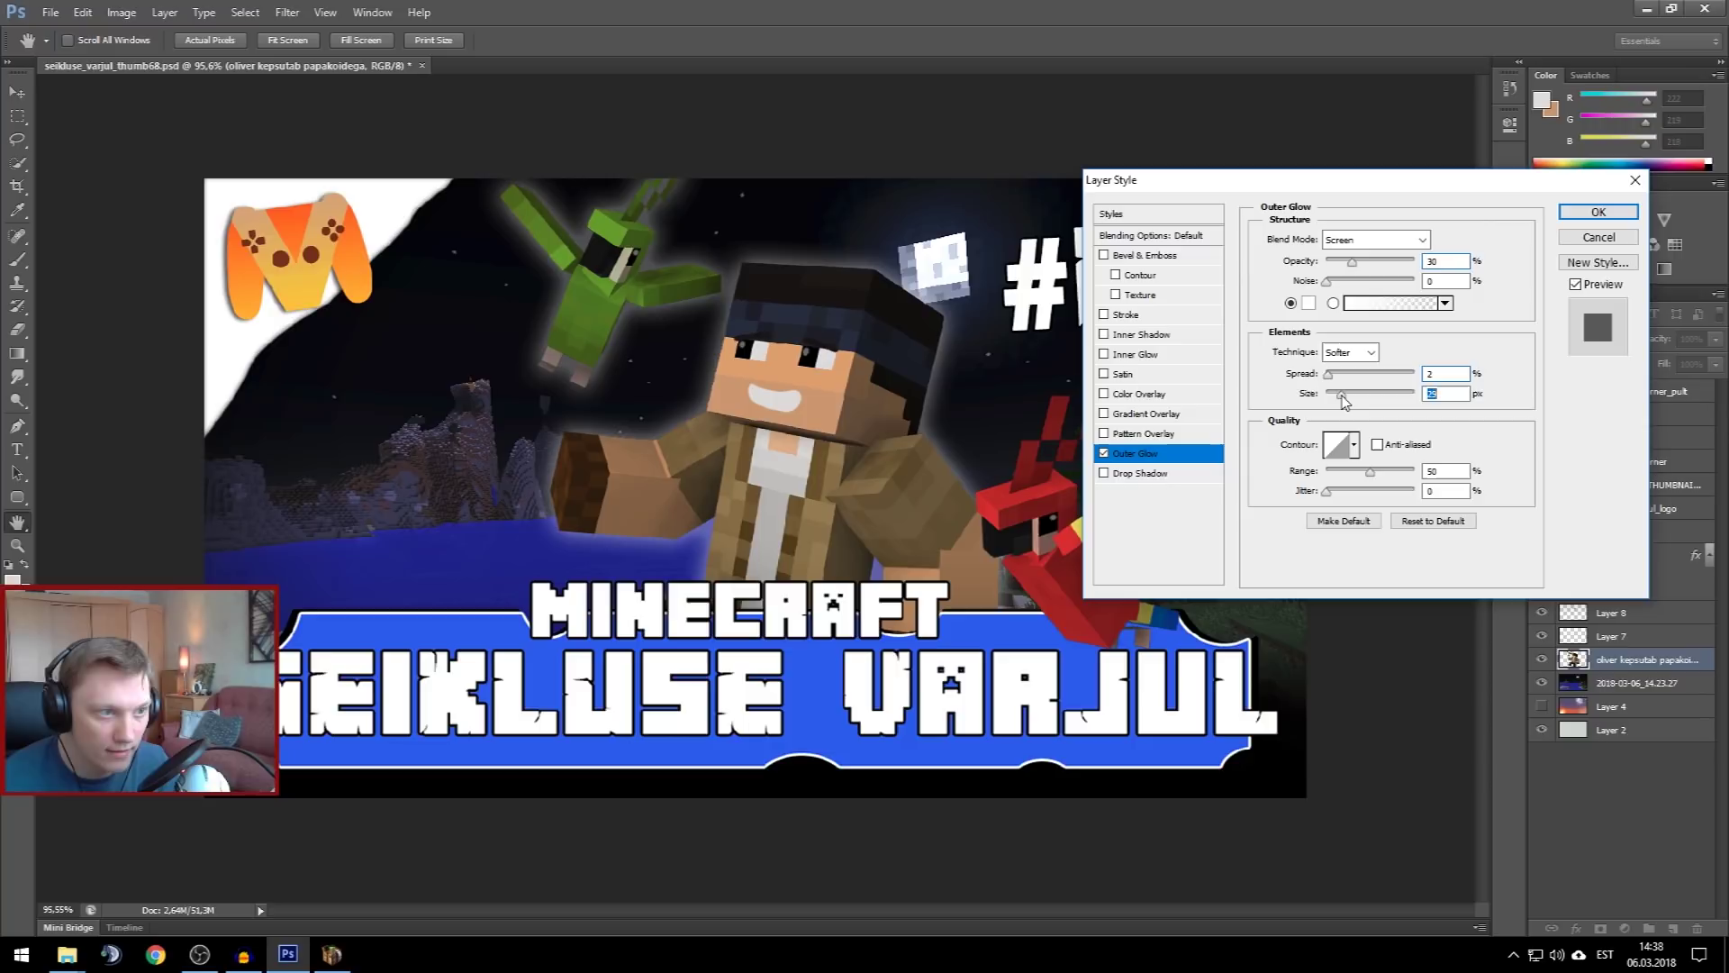
left_click_drag(1352, 262, 1335, 267)
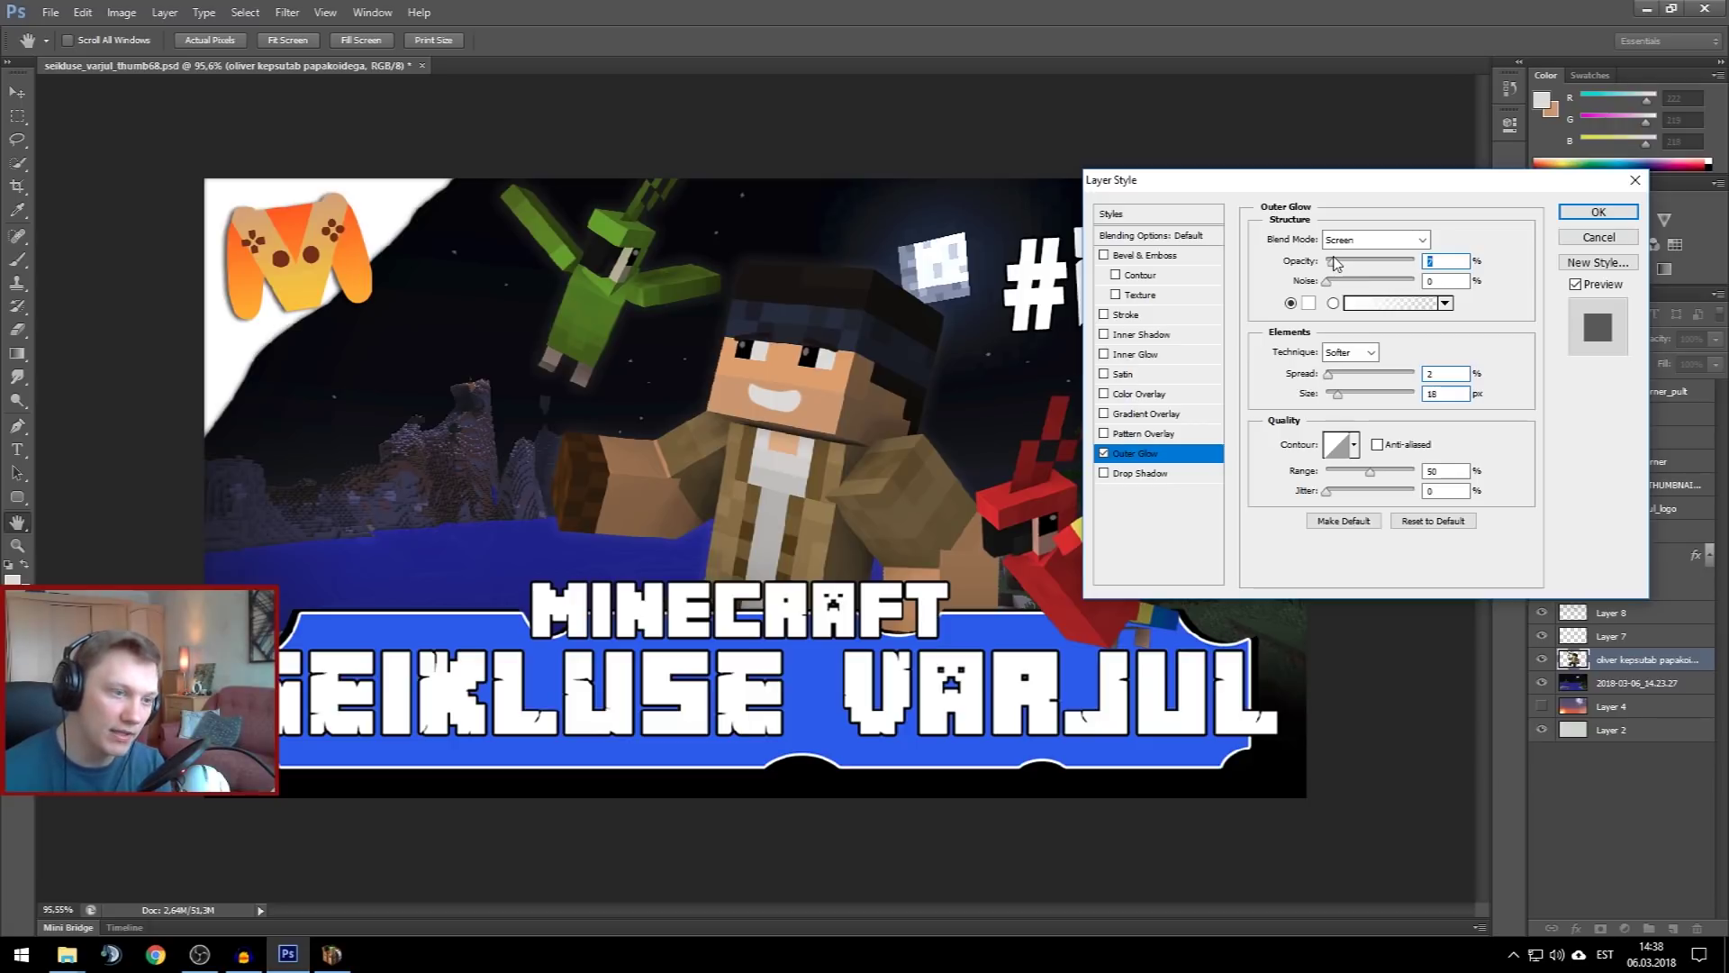
left_click(1599, 212)
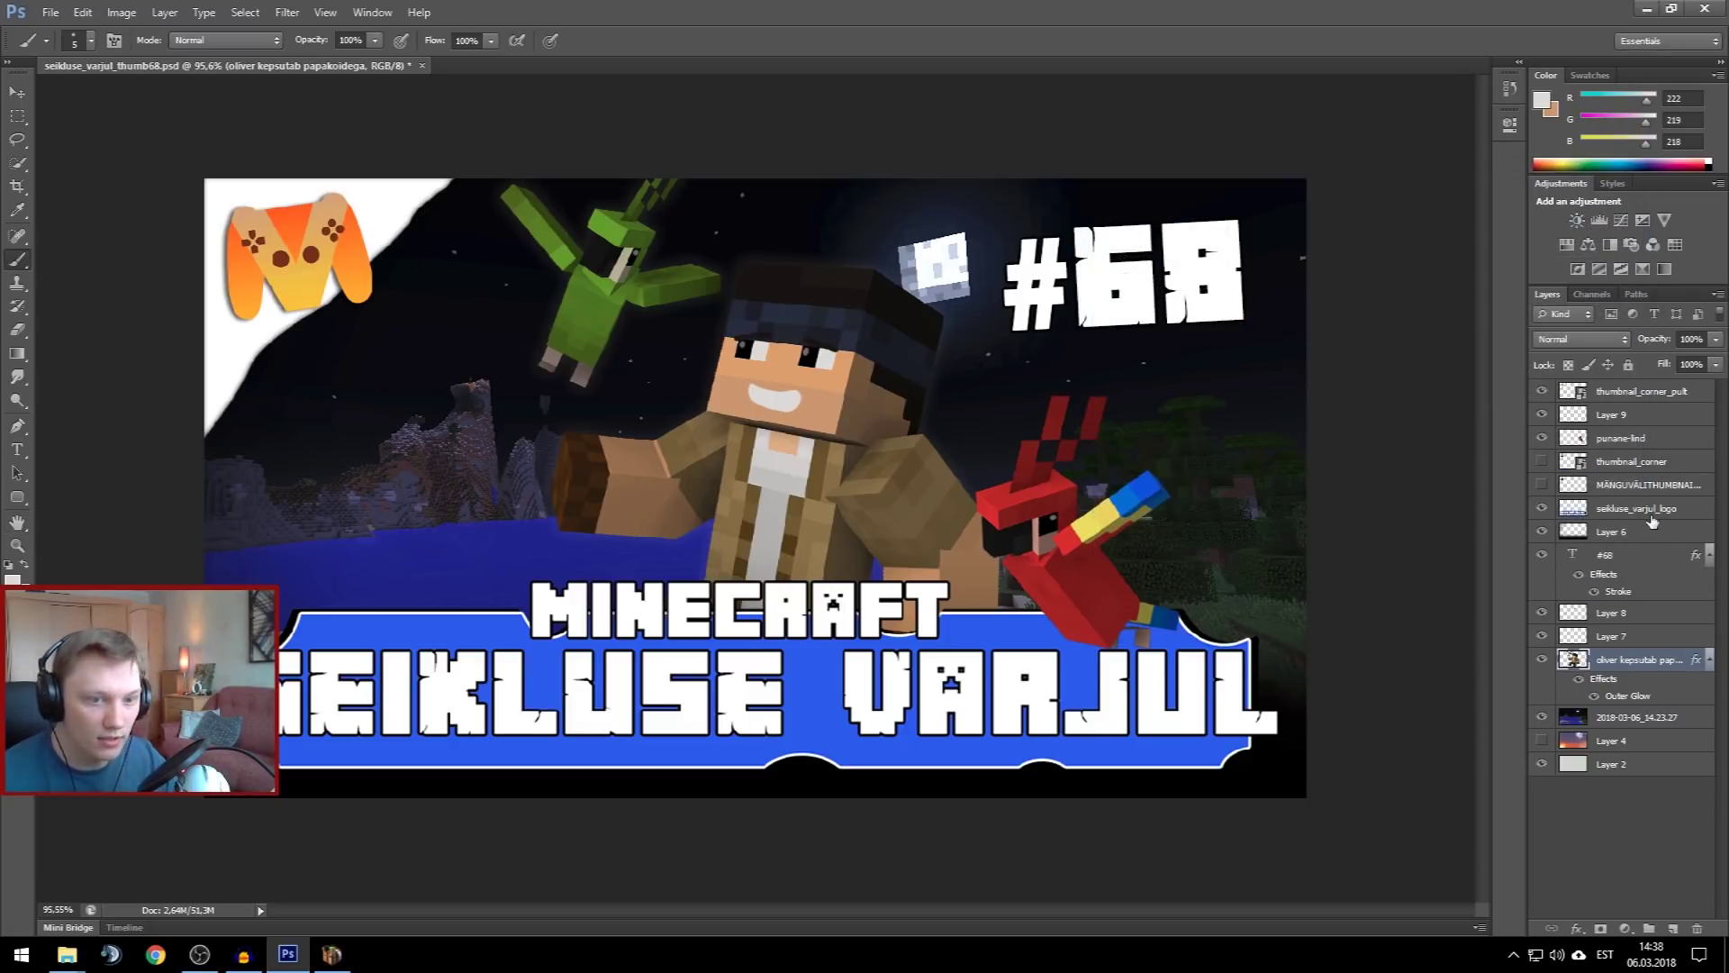
Copy the character layer's style and paste it onto the punane-lind layer
right_click(1641, 664)
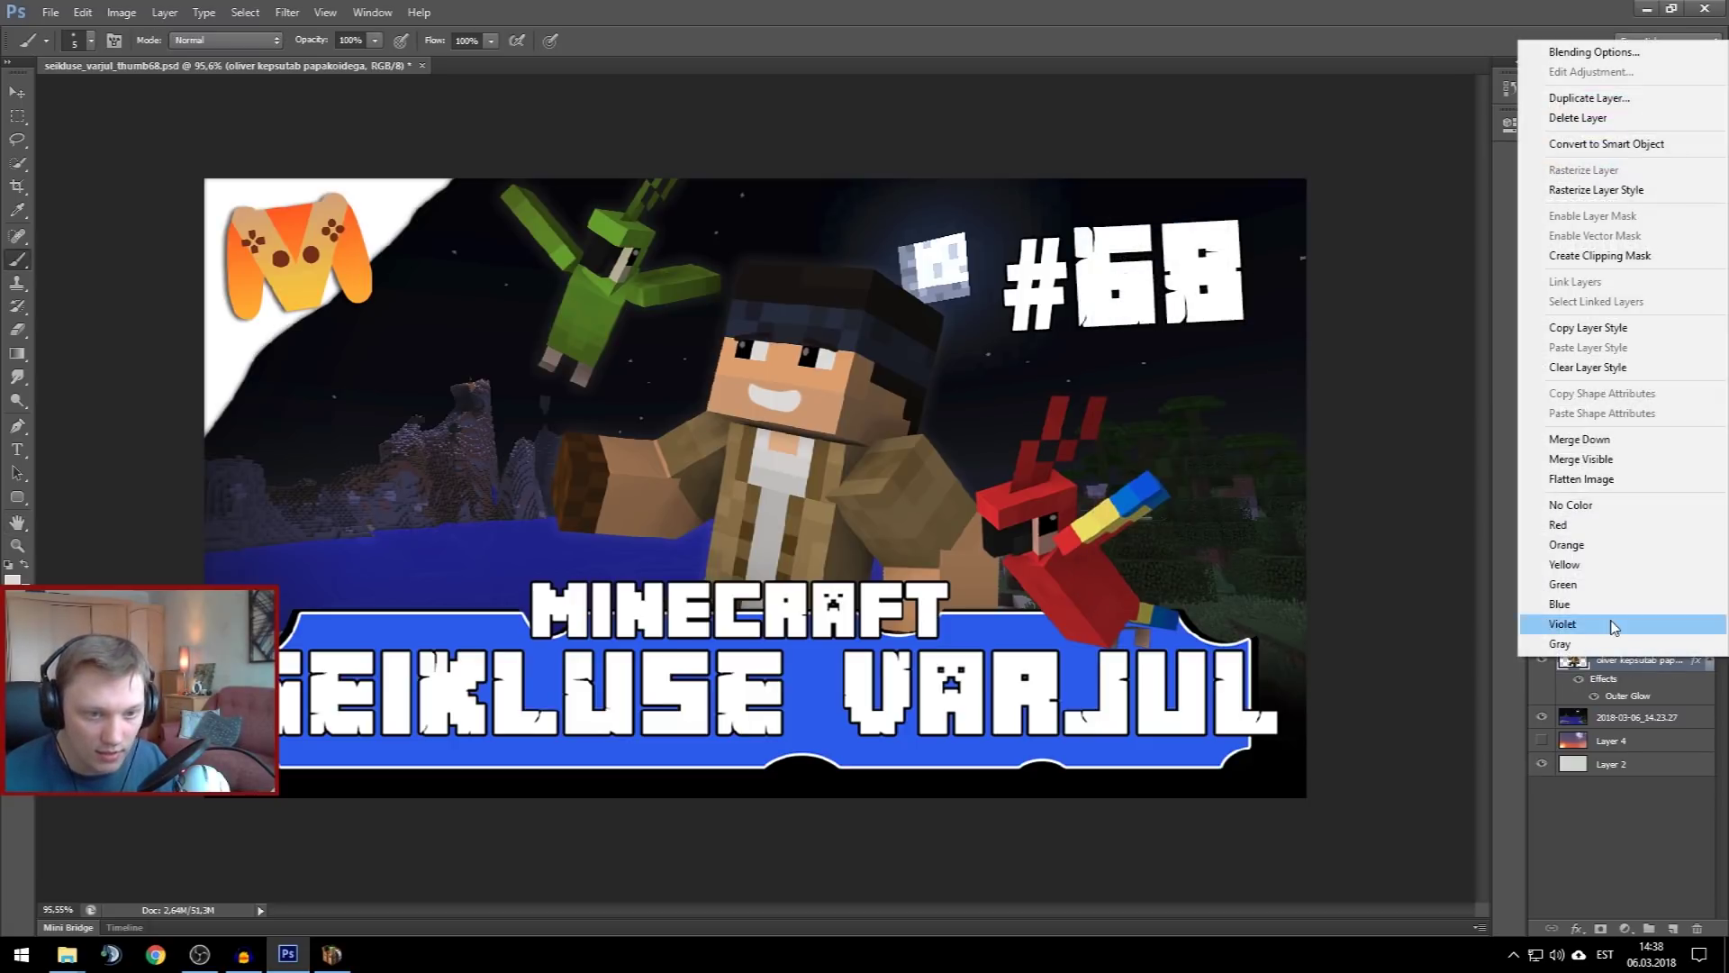
left_click(1631, 330)
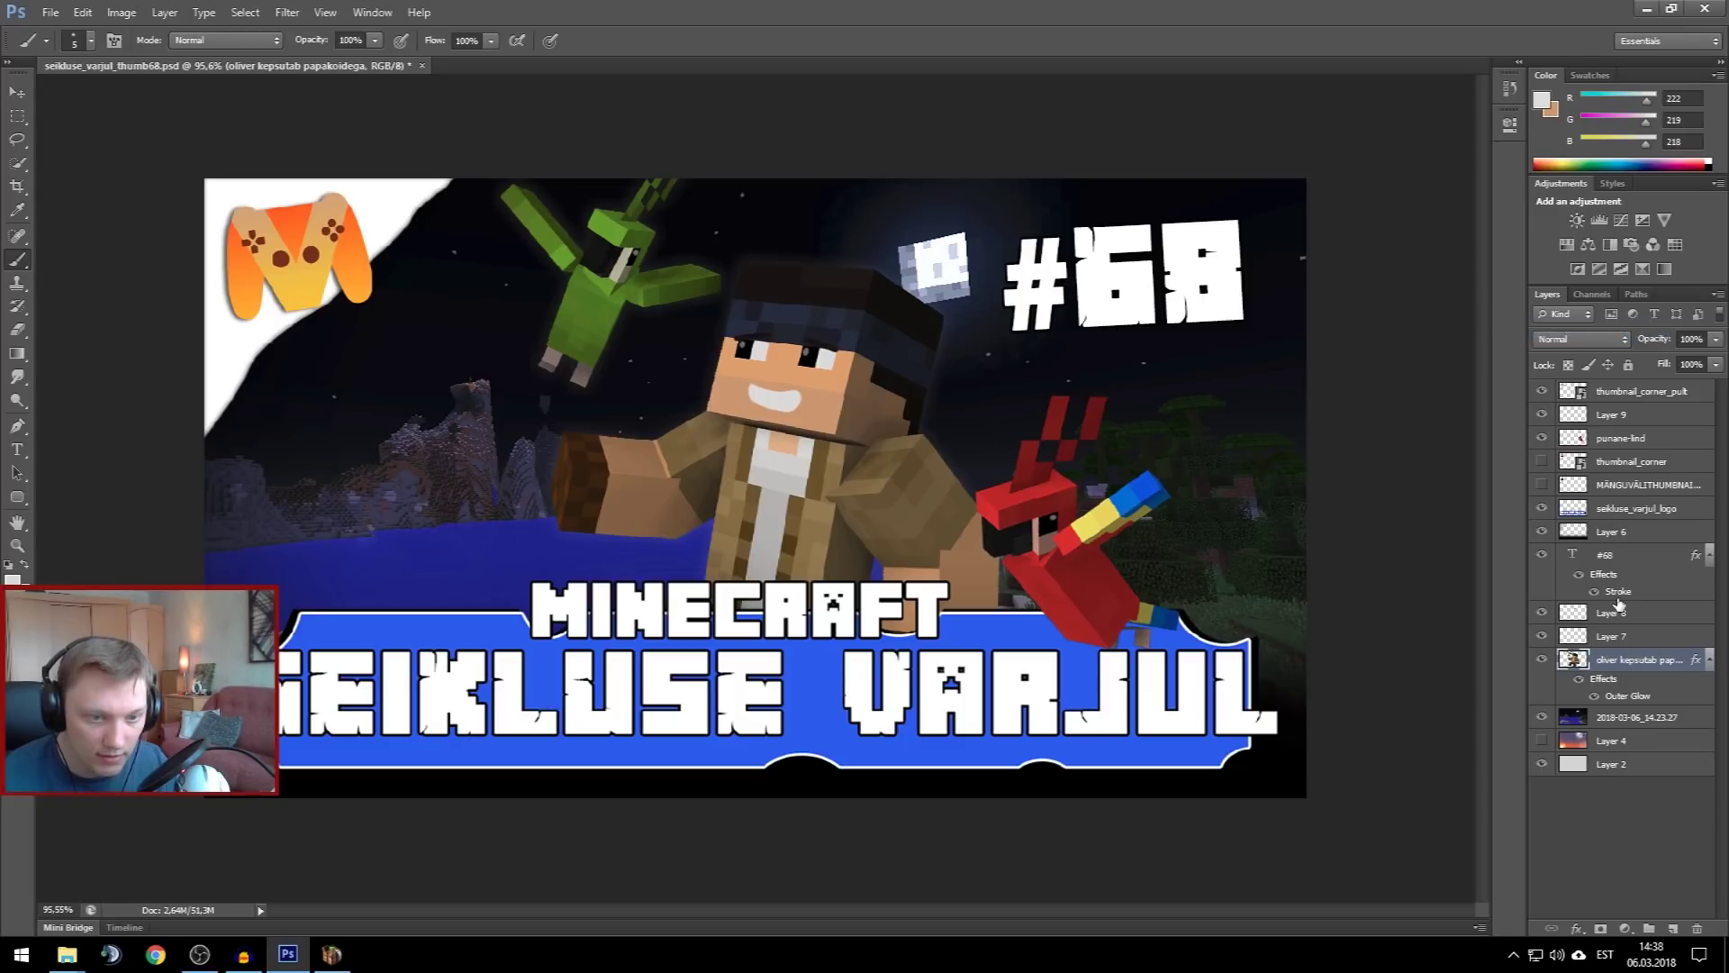
right_click(1618, 449)
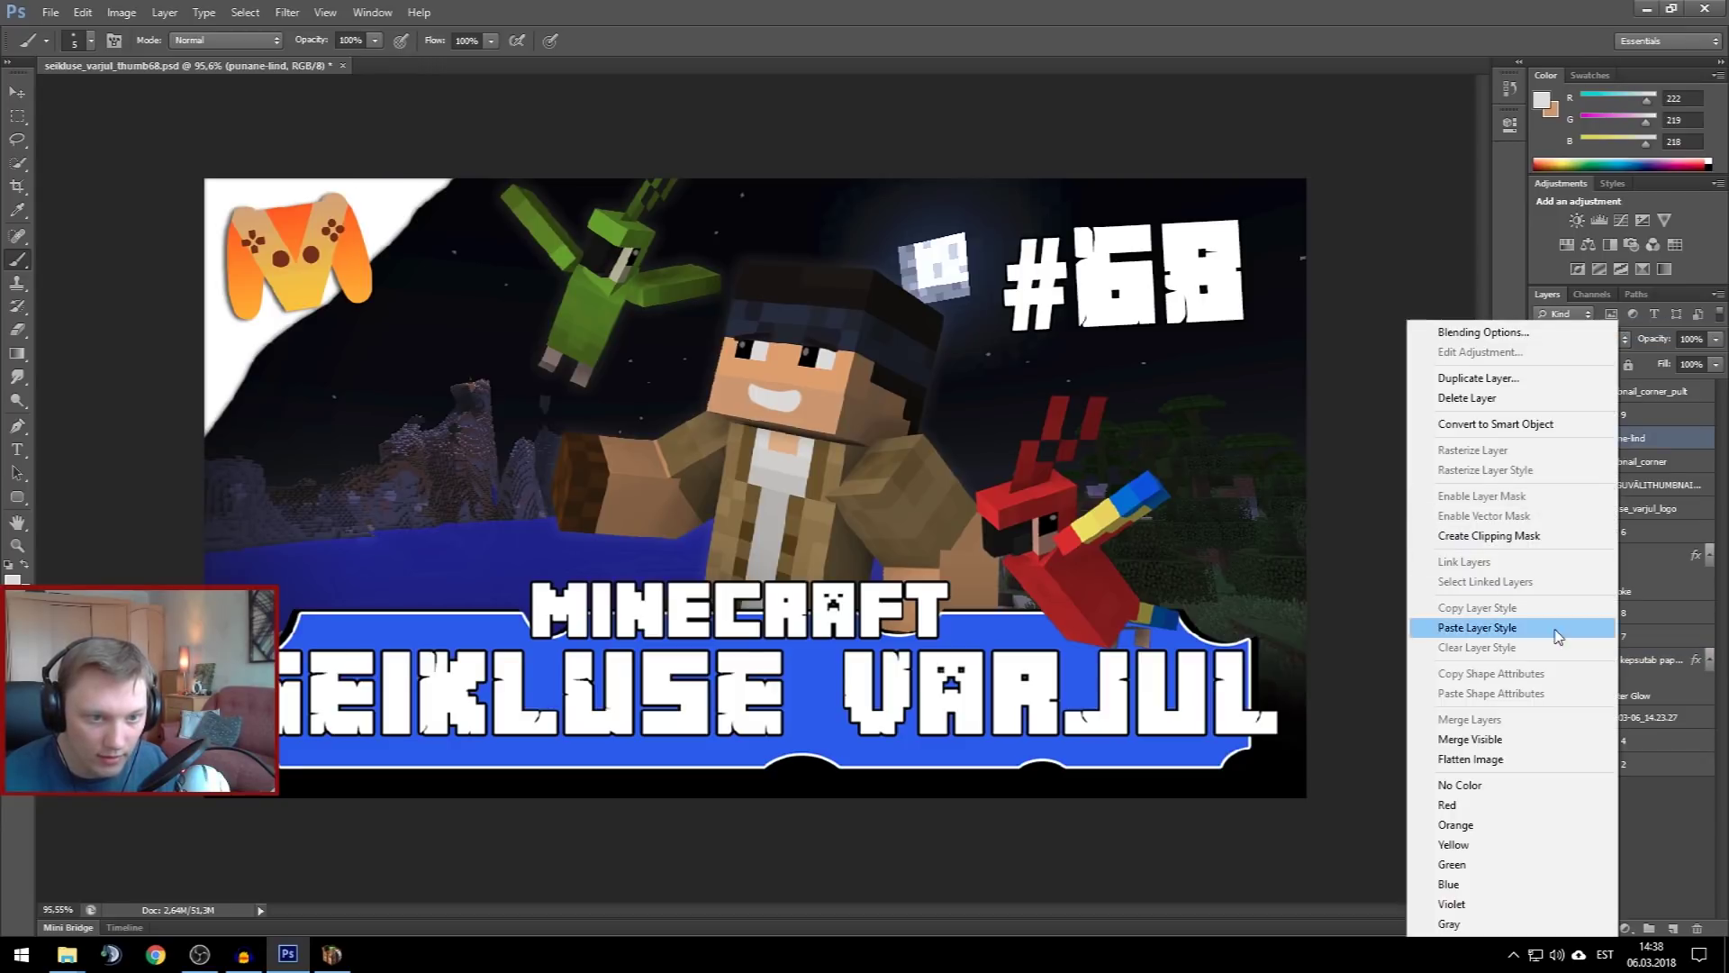
left_click(1536, 628)
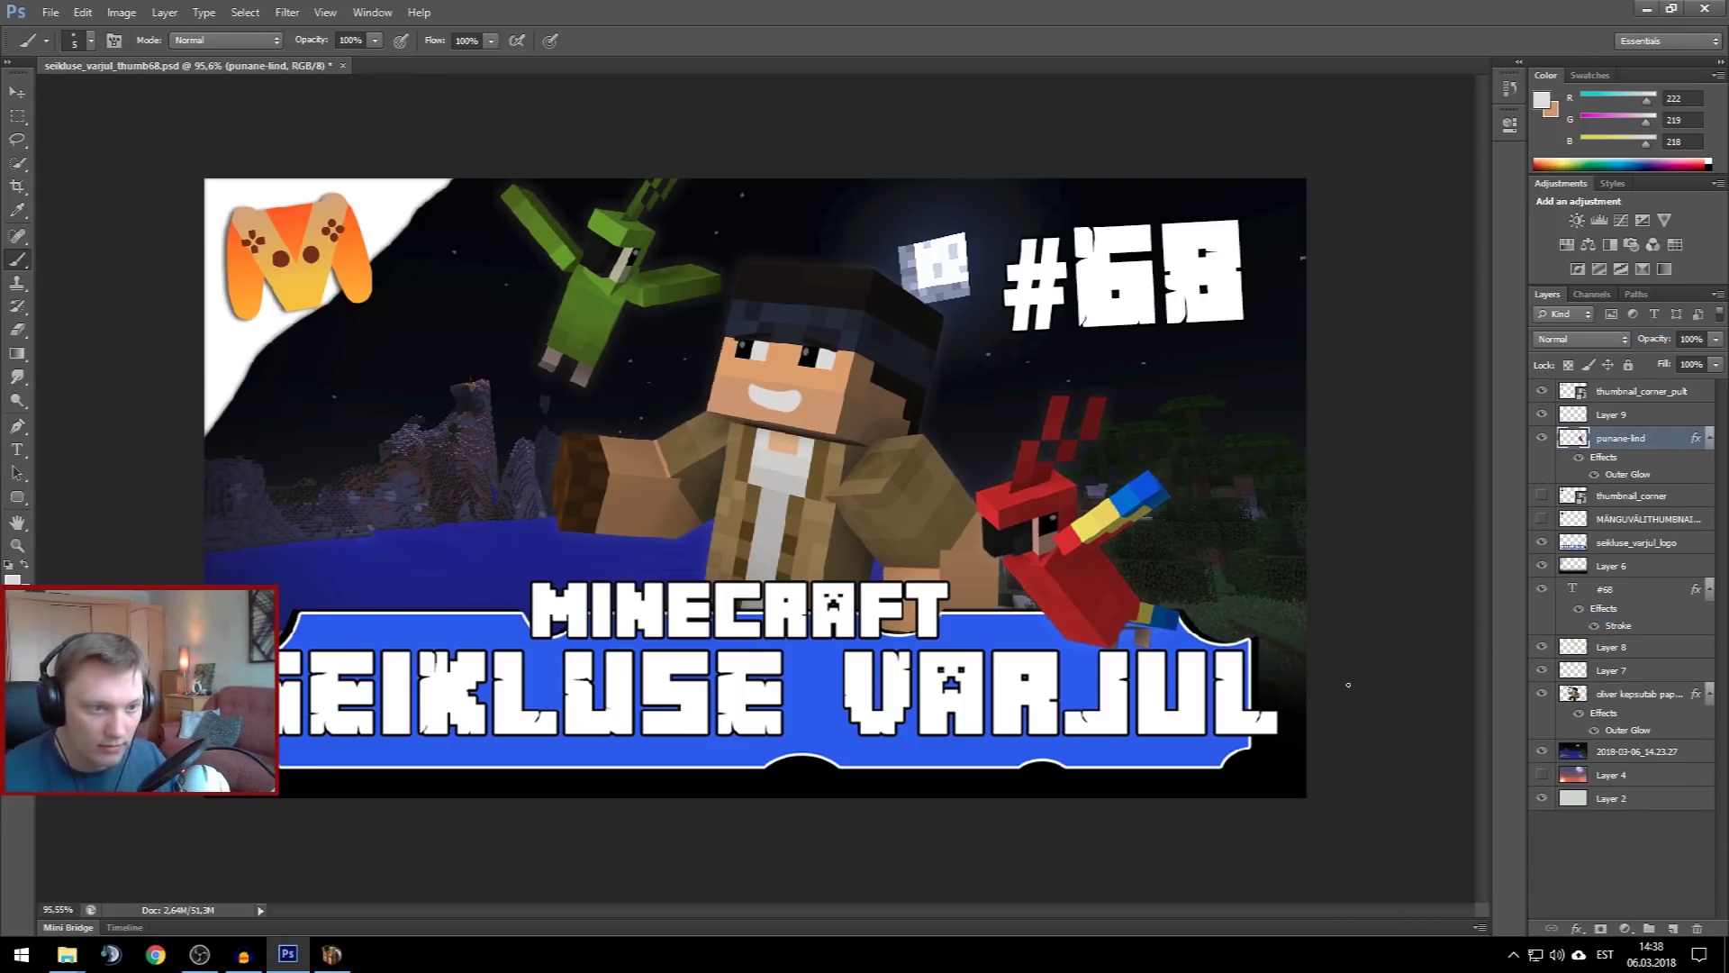
key("alt")
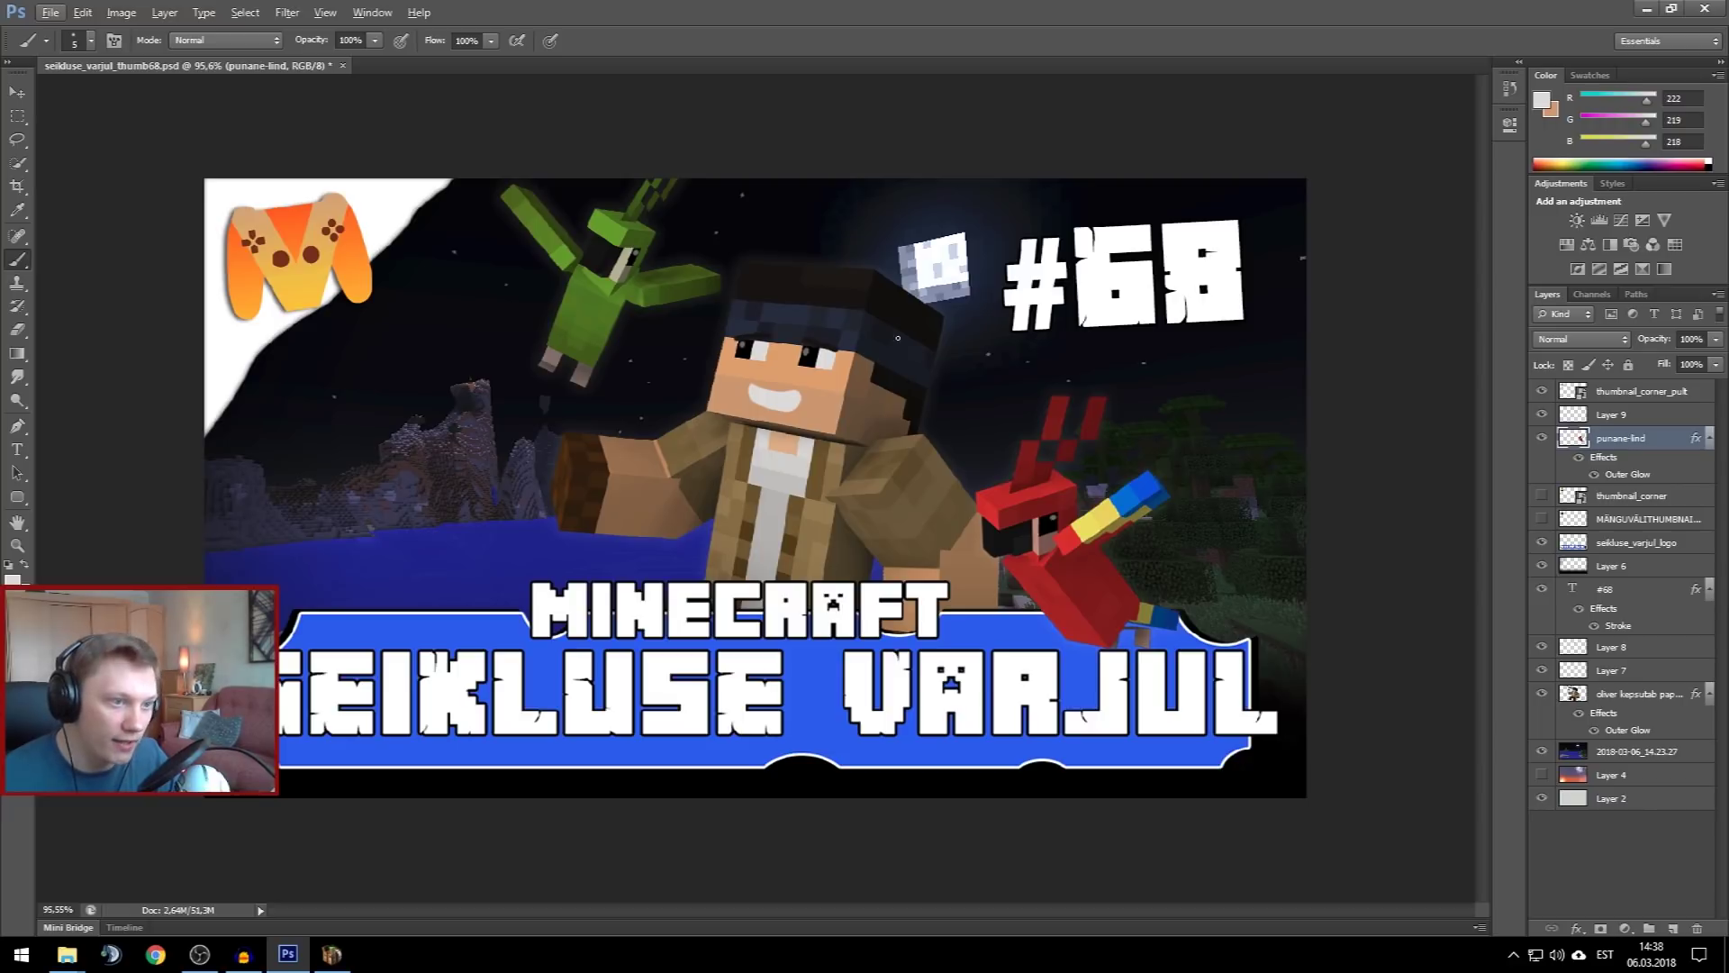
Soften the 2018-03-06_14.23.27 background layer with the Blur More filter and repeat the filter once
left_click(1637, 736)
left_click(1638, 749)
left_click(287, 12)
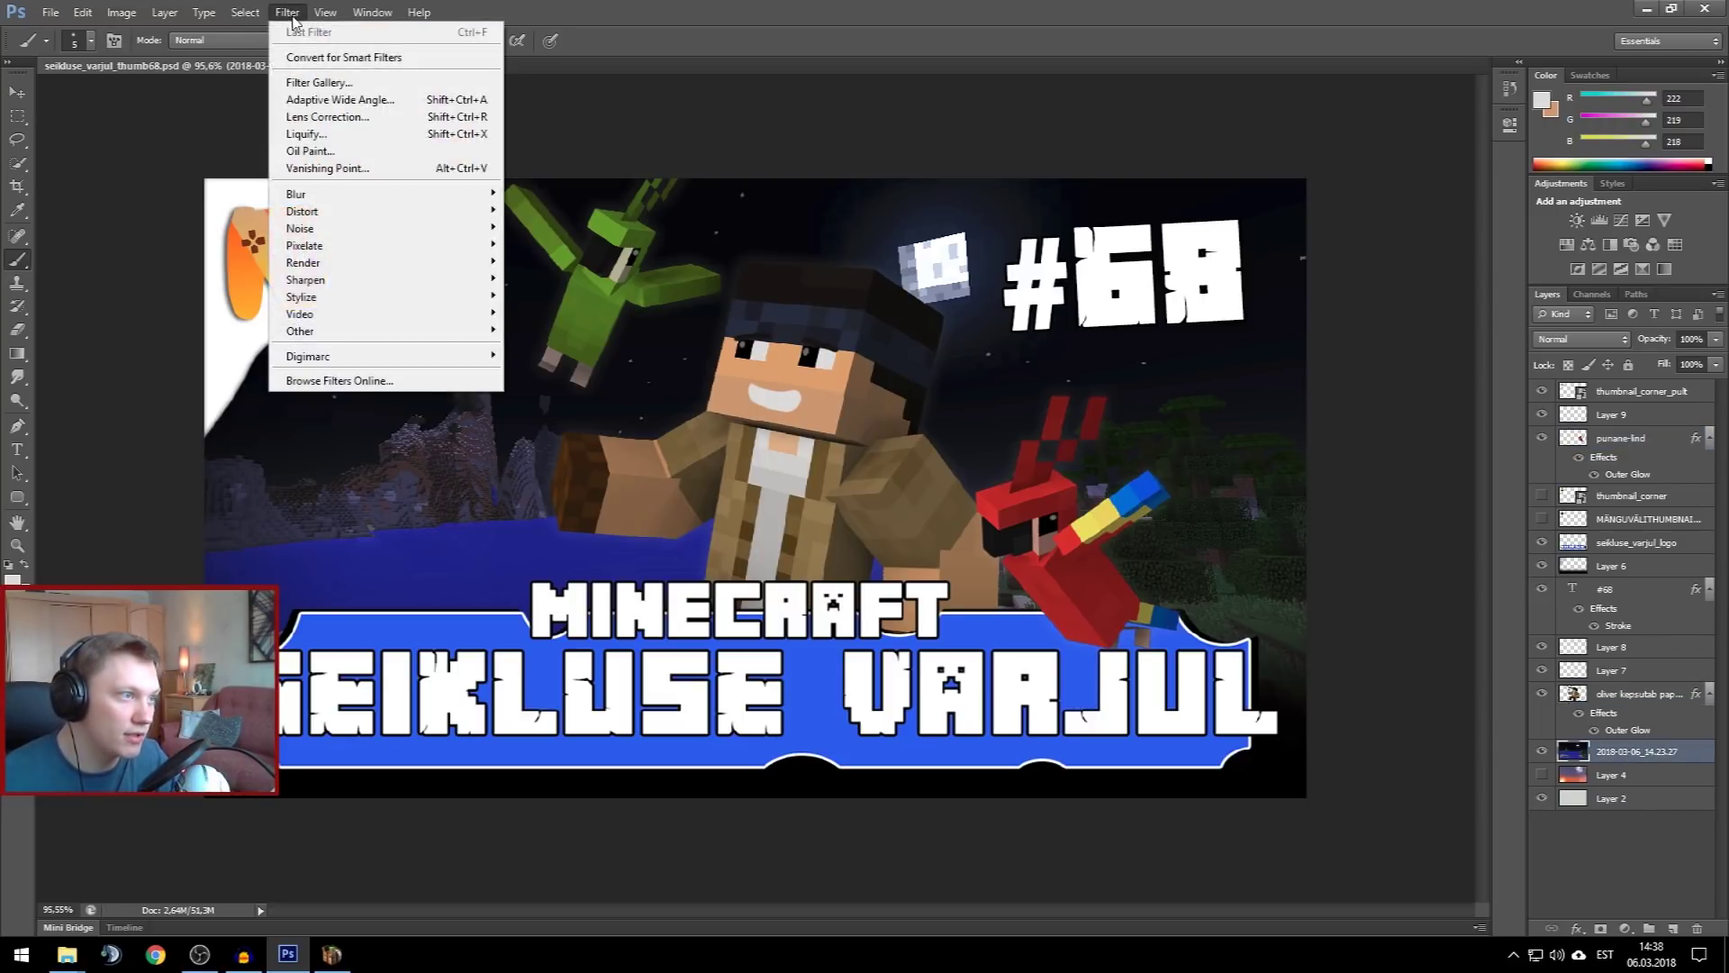
mouse_move(347, 197)
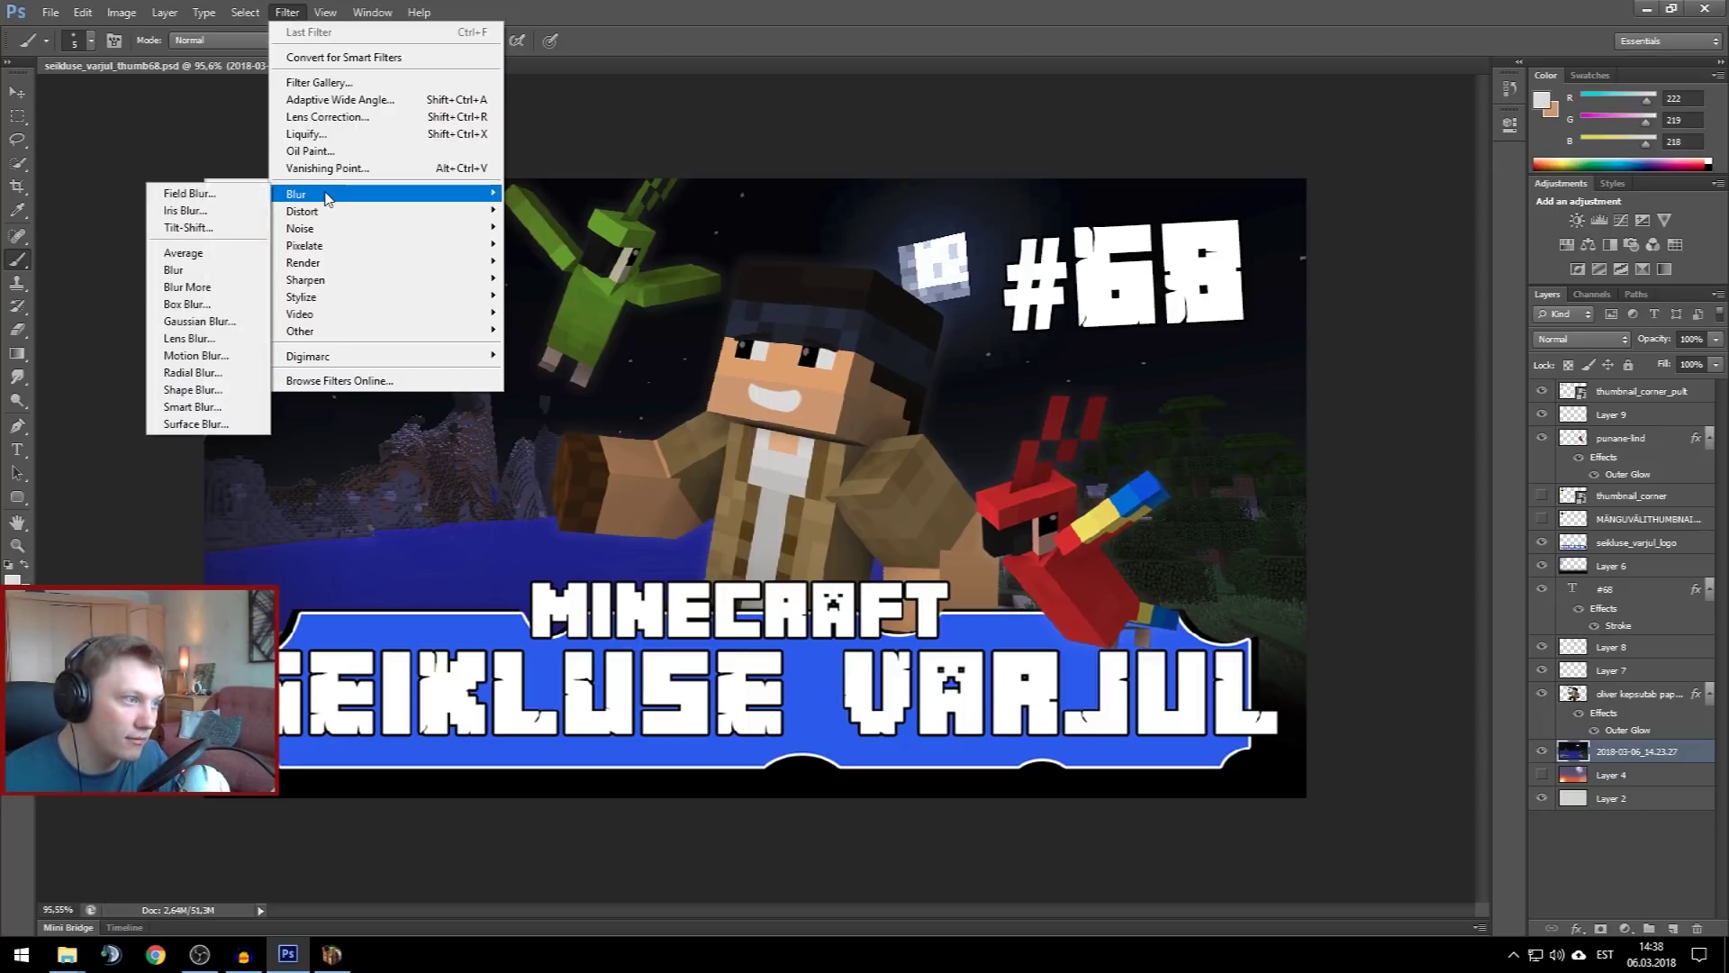
left_click(221, 287)
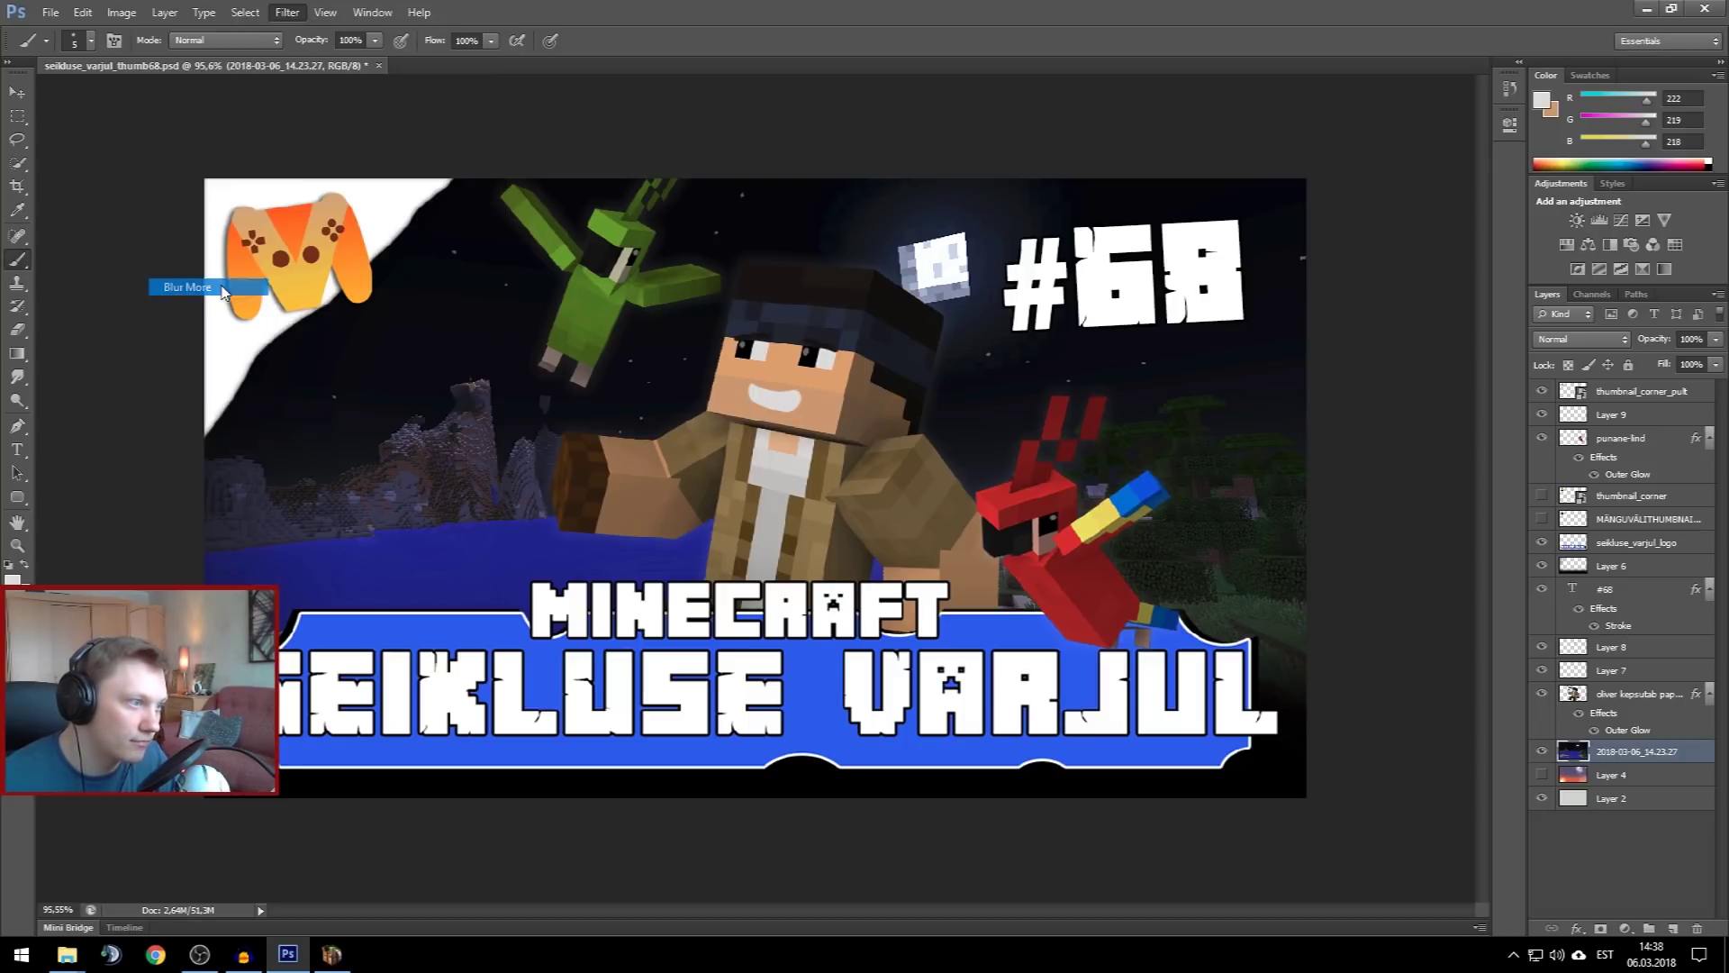
left_click(288, 12)
left_click(297, 32)
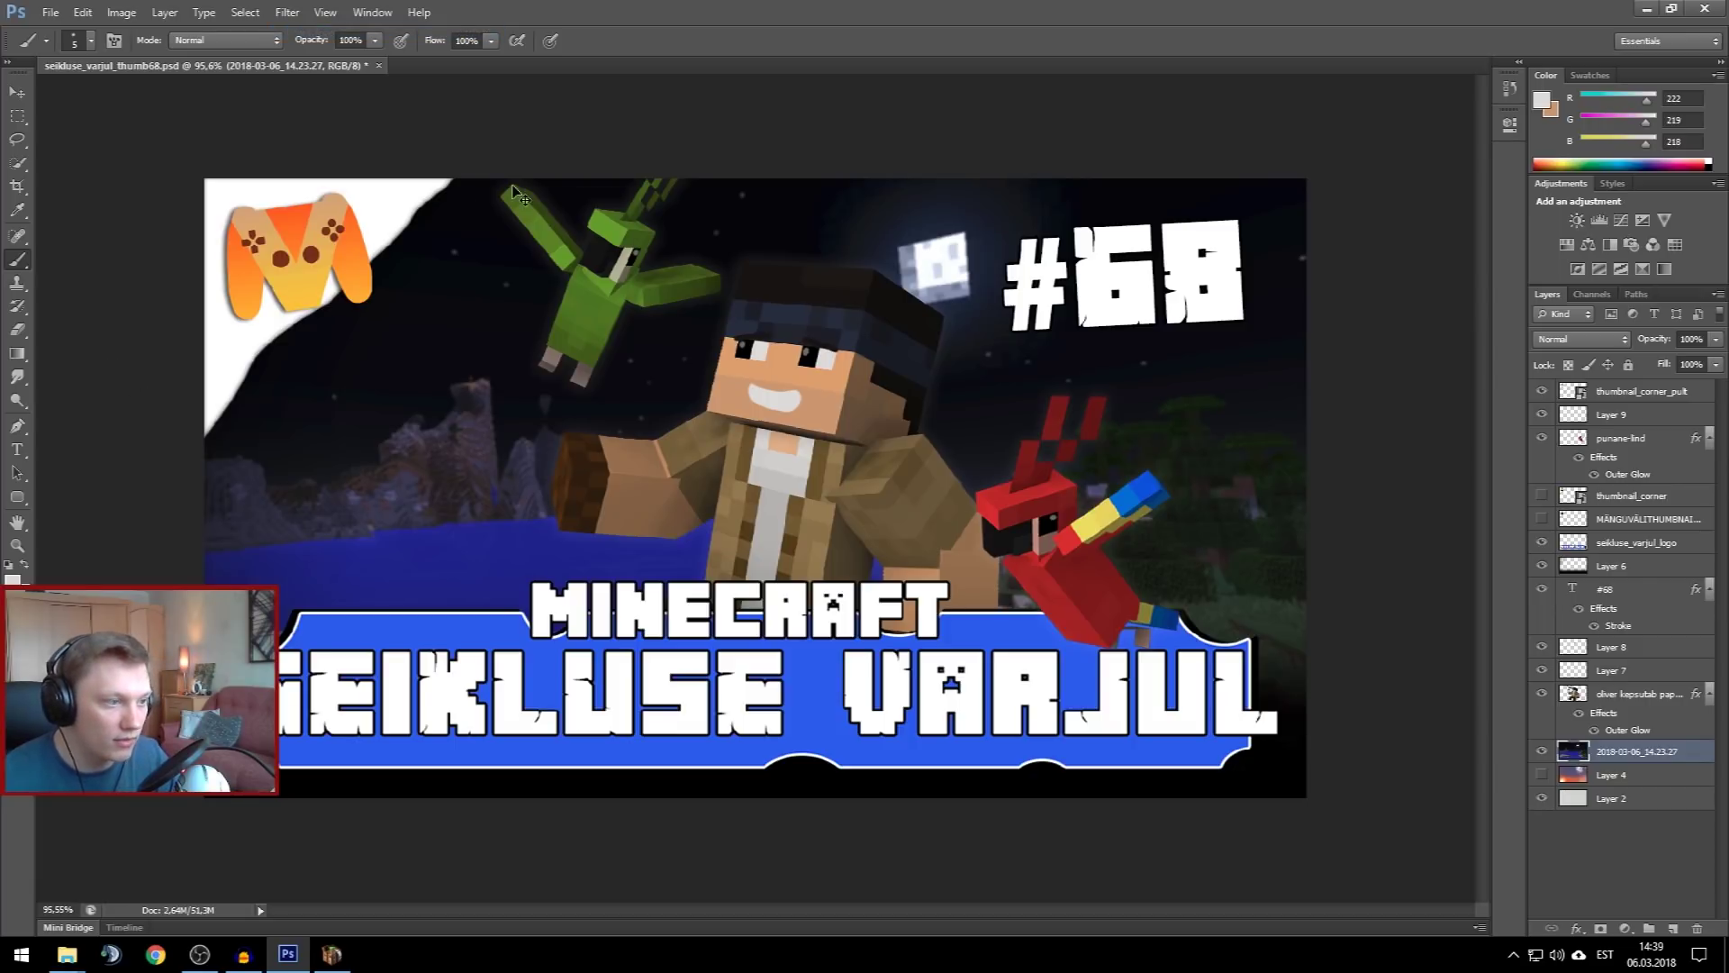
Change the episode number text from #68 to #69
left_click(18, 116)
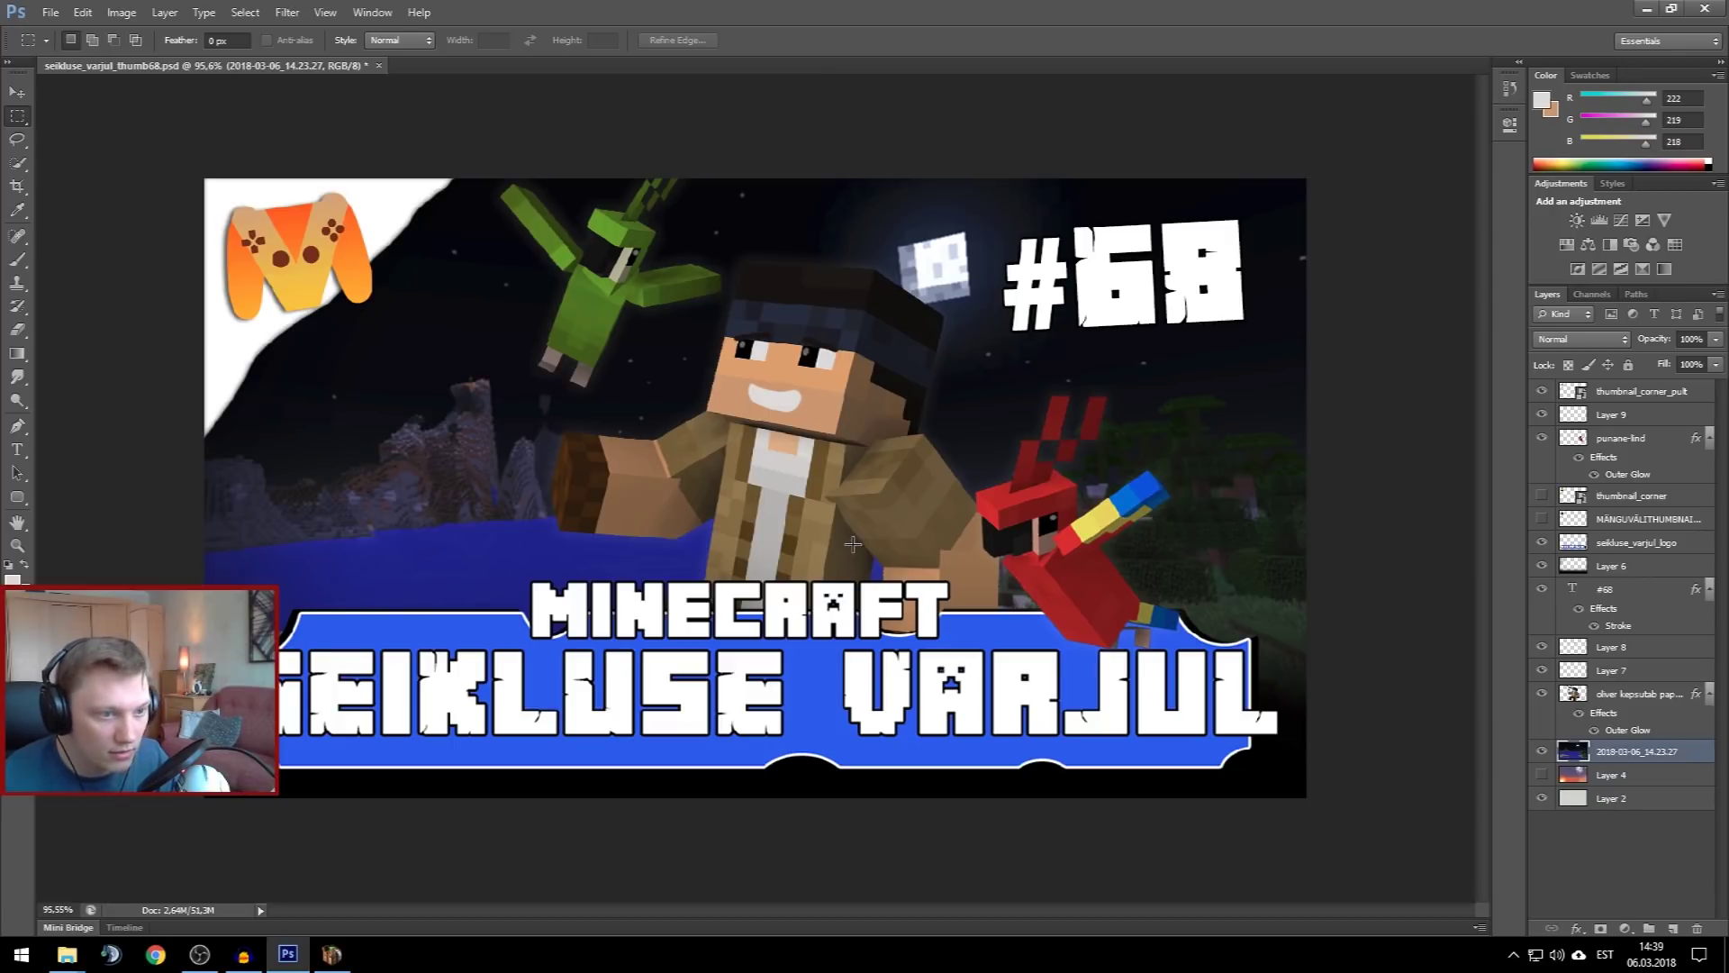
scroll(1143, 593, "up", 4)
scroll(1027, 585, "down", 7)
scroll(657, 552, "up", 2)
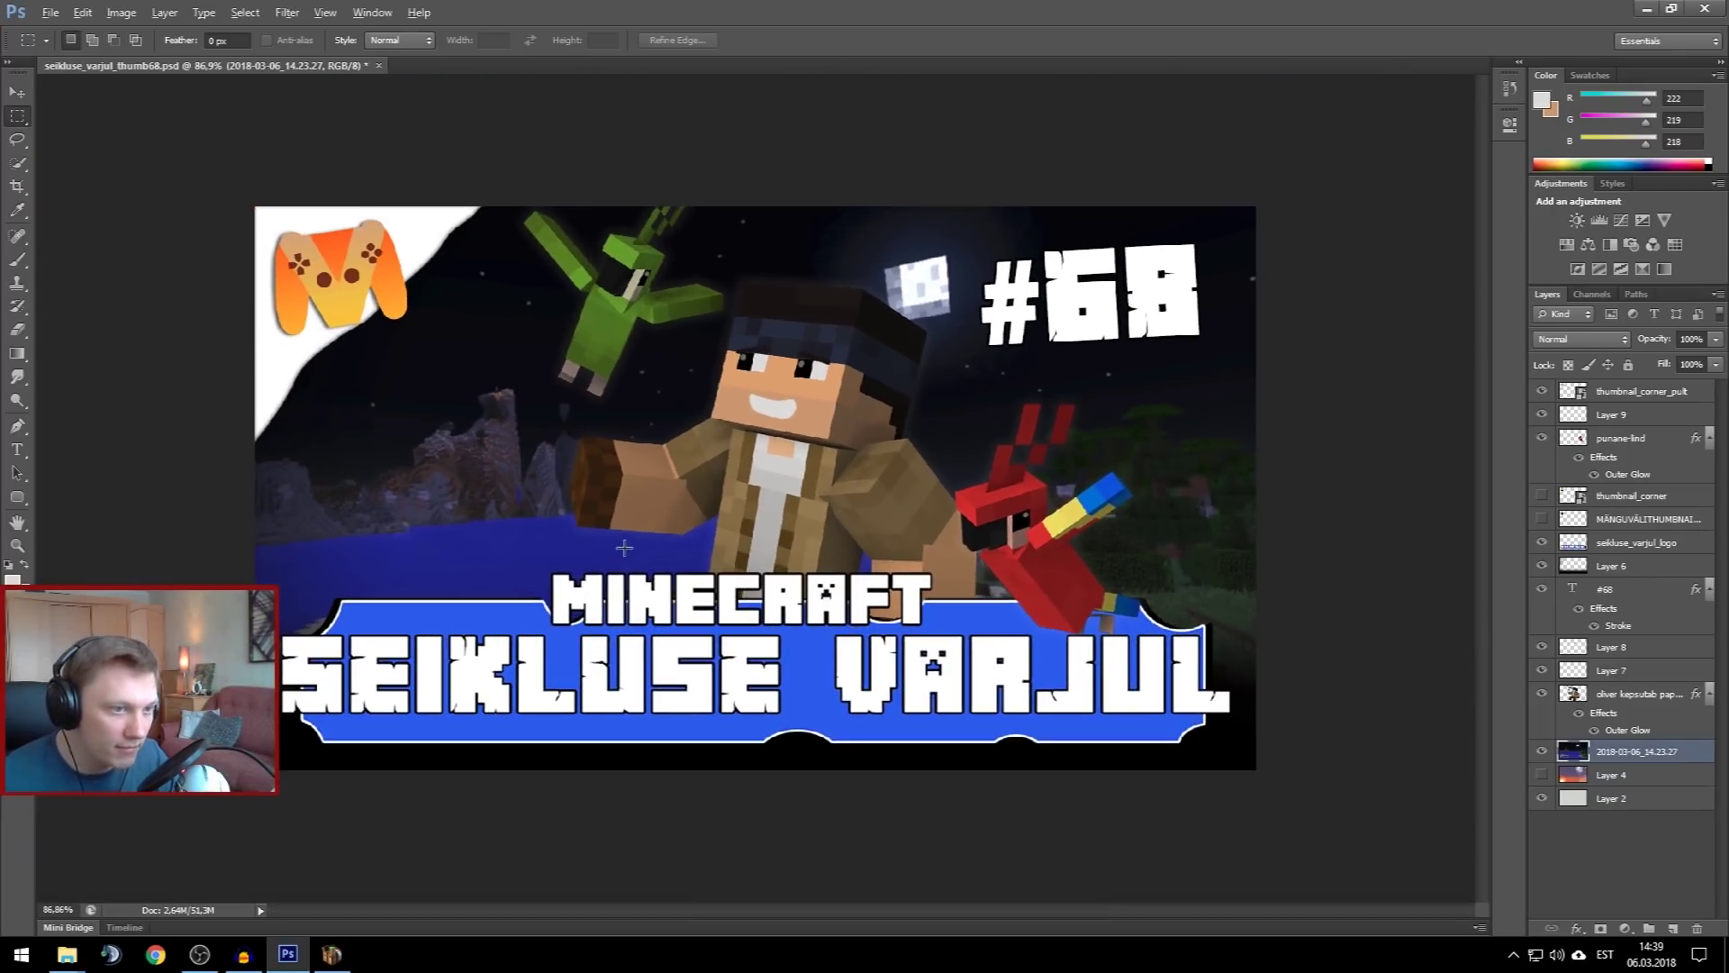
left_click(17, 450)
left_click(1177, 277)
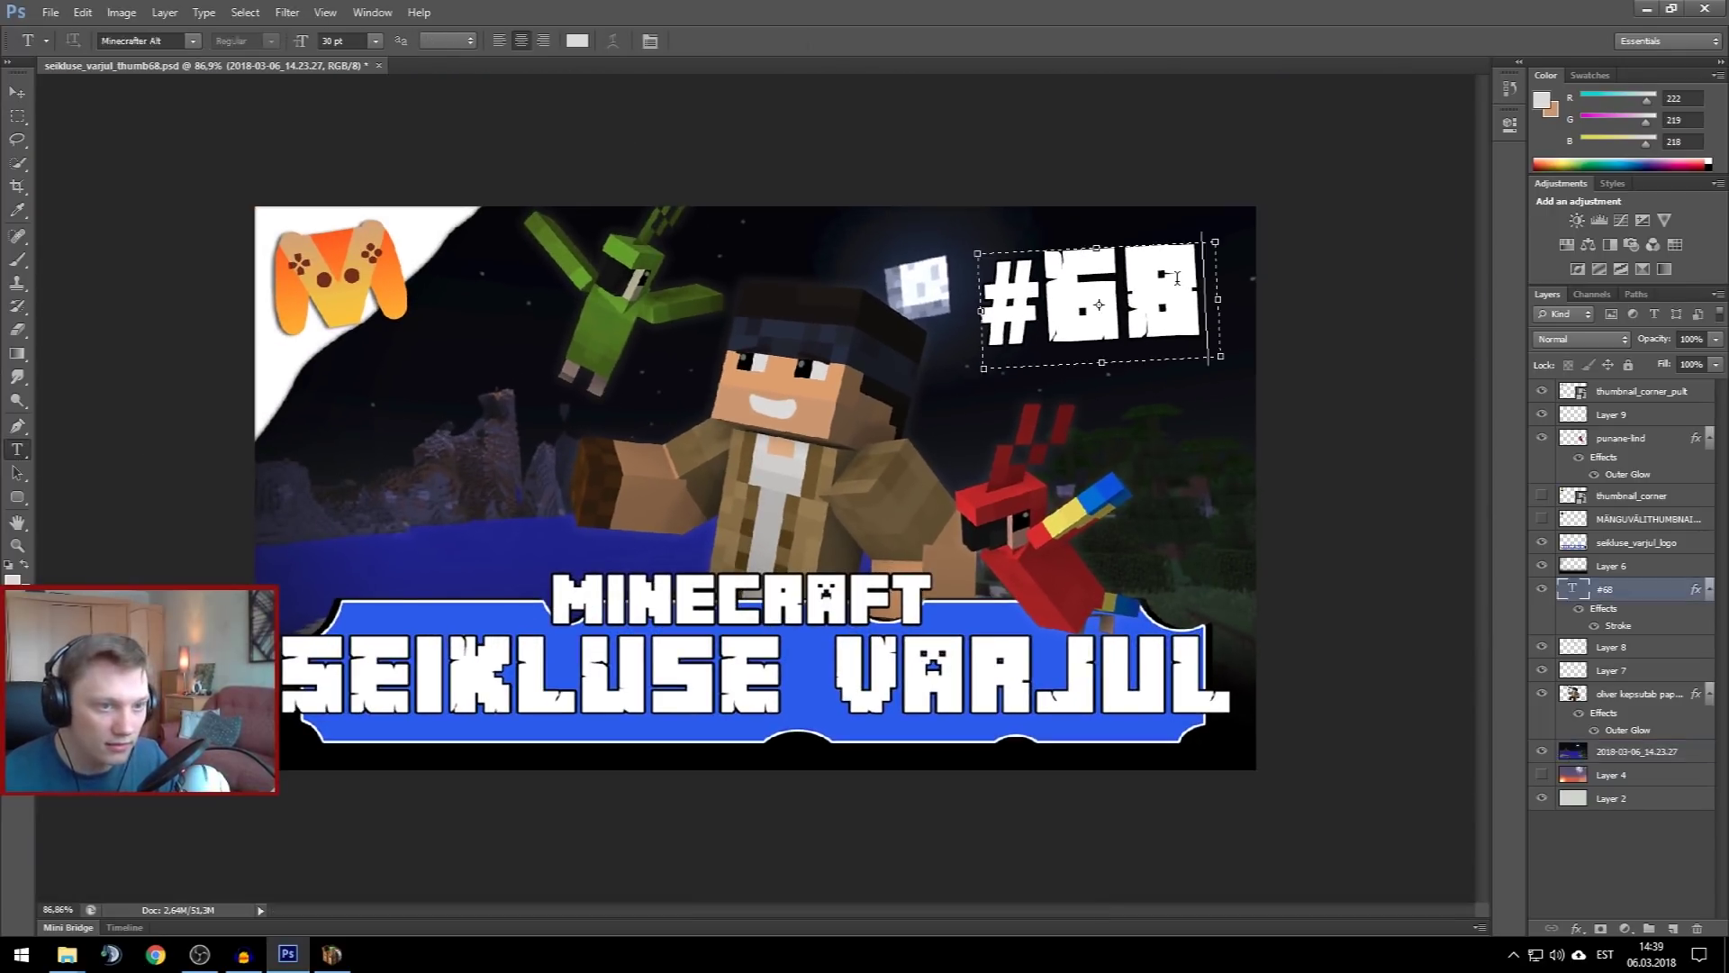
key("BackSpace")
type("9")
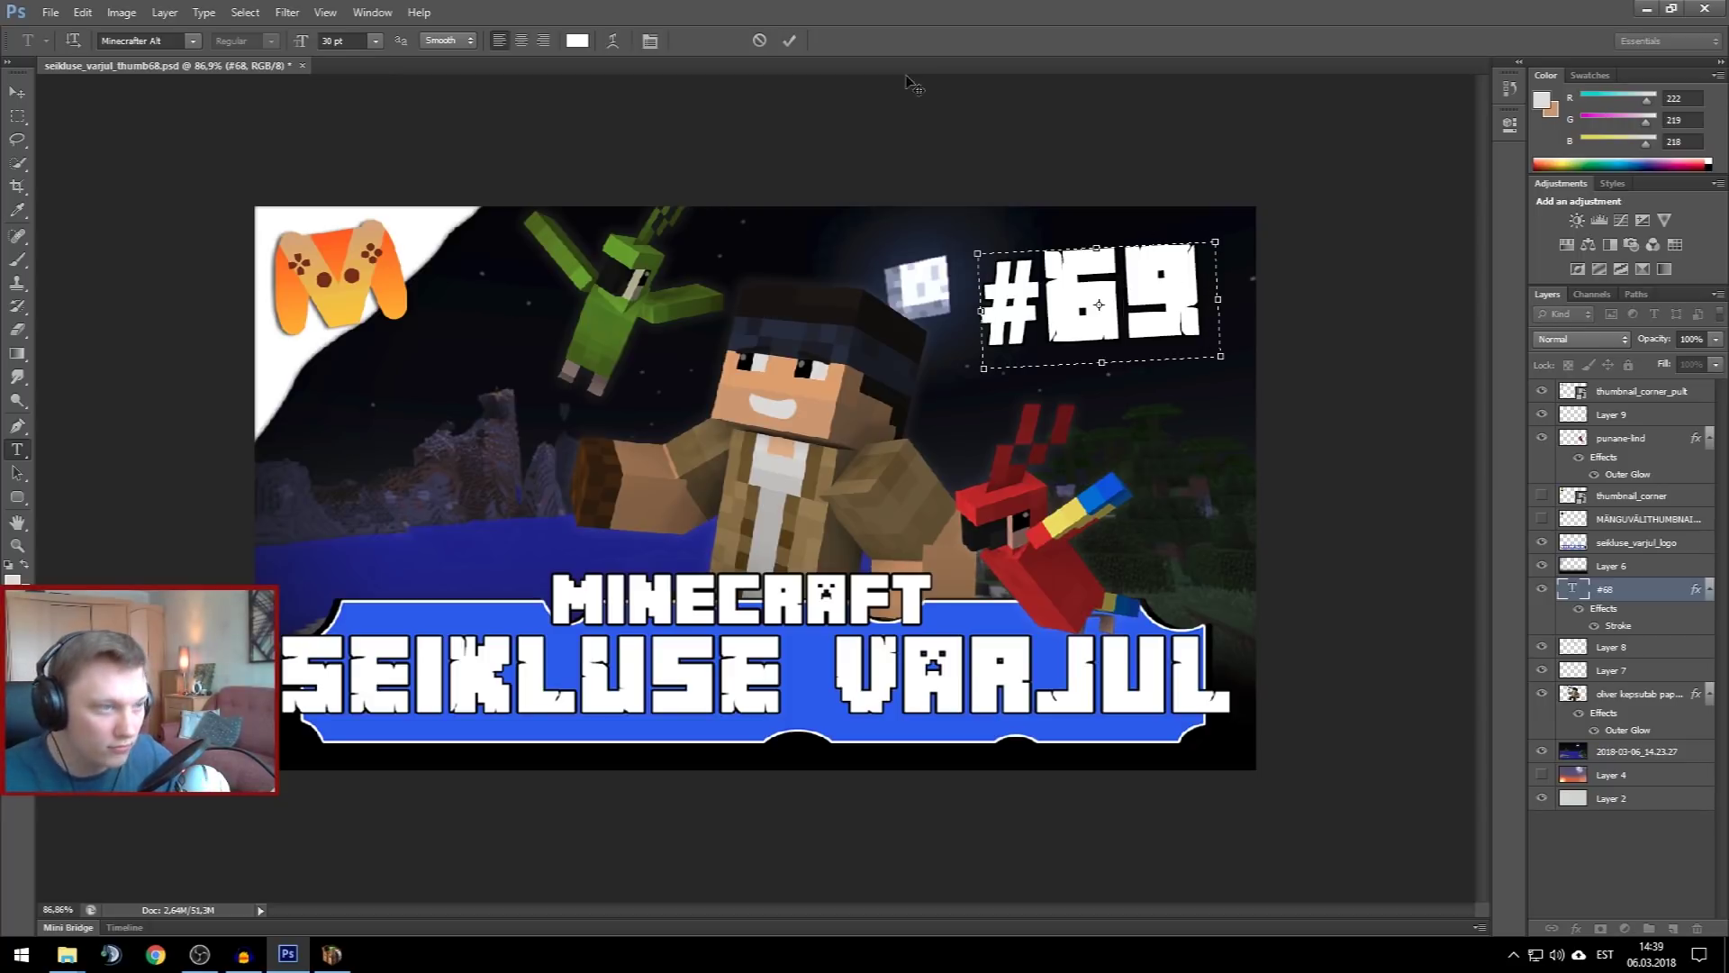
left_click(83, 121)
key("m")
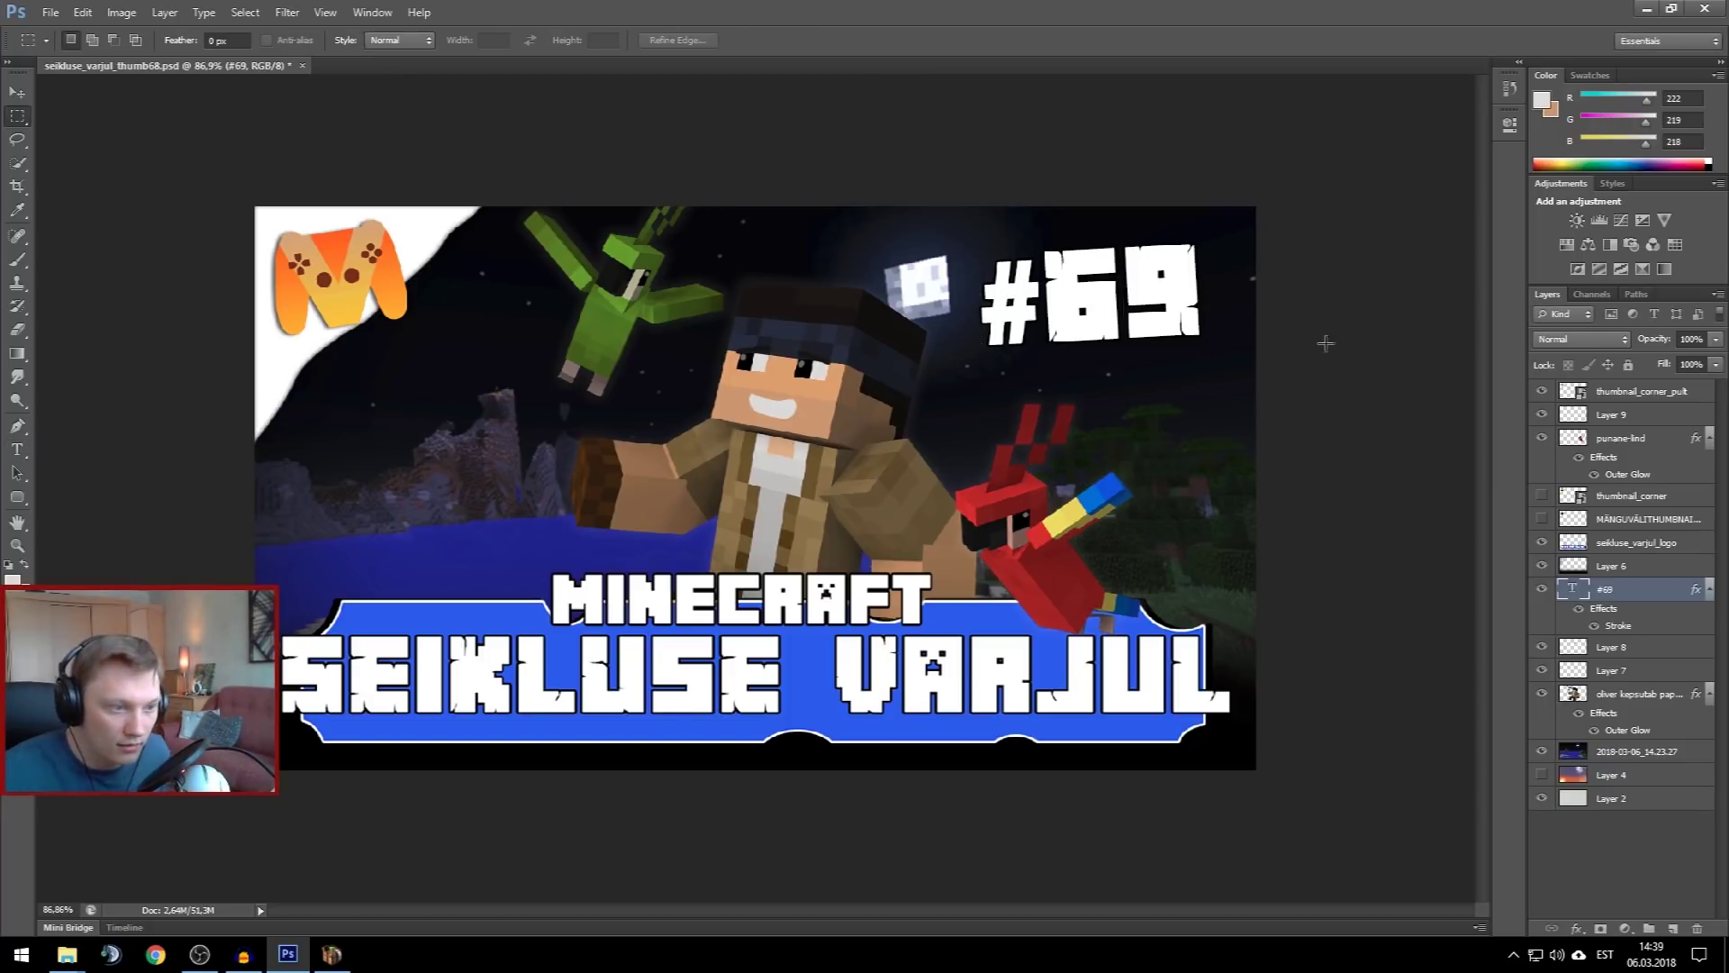
Duplicate the punane-lind layer, move the copy below the original, and delete the copy's part above the blue title banner
scroll(1335, 401, "down", 4)
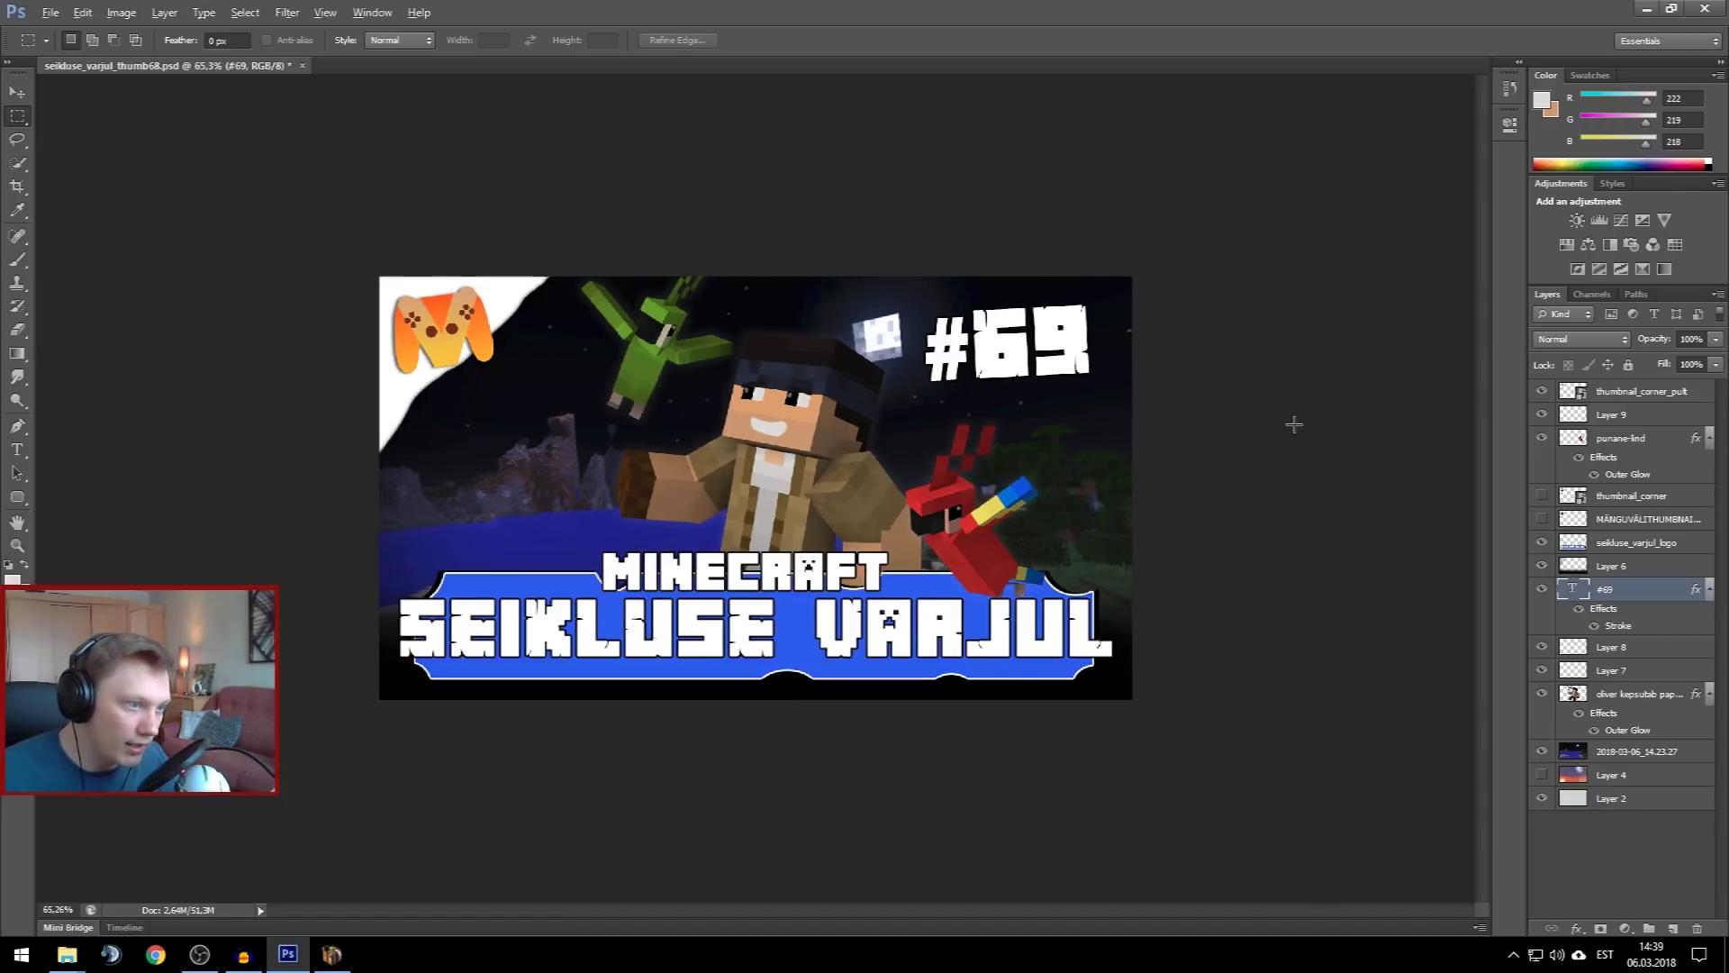
scroll(1085, 471, "up", 5)
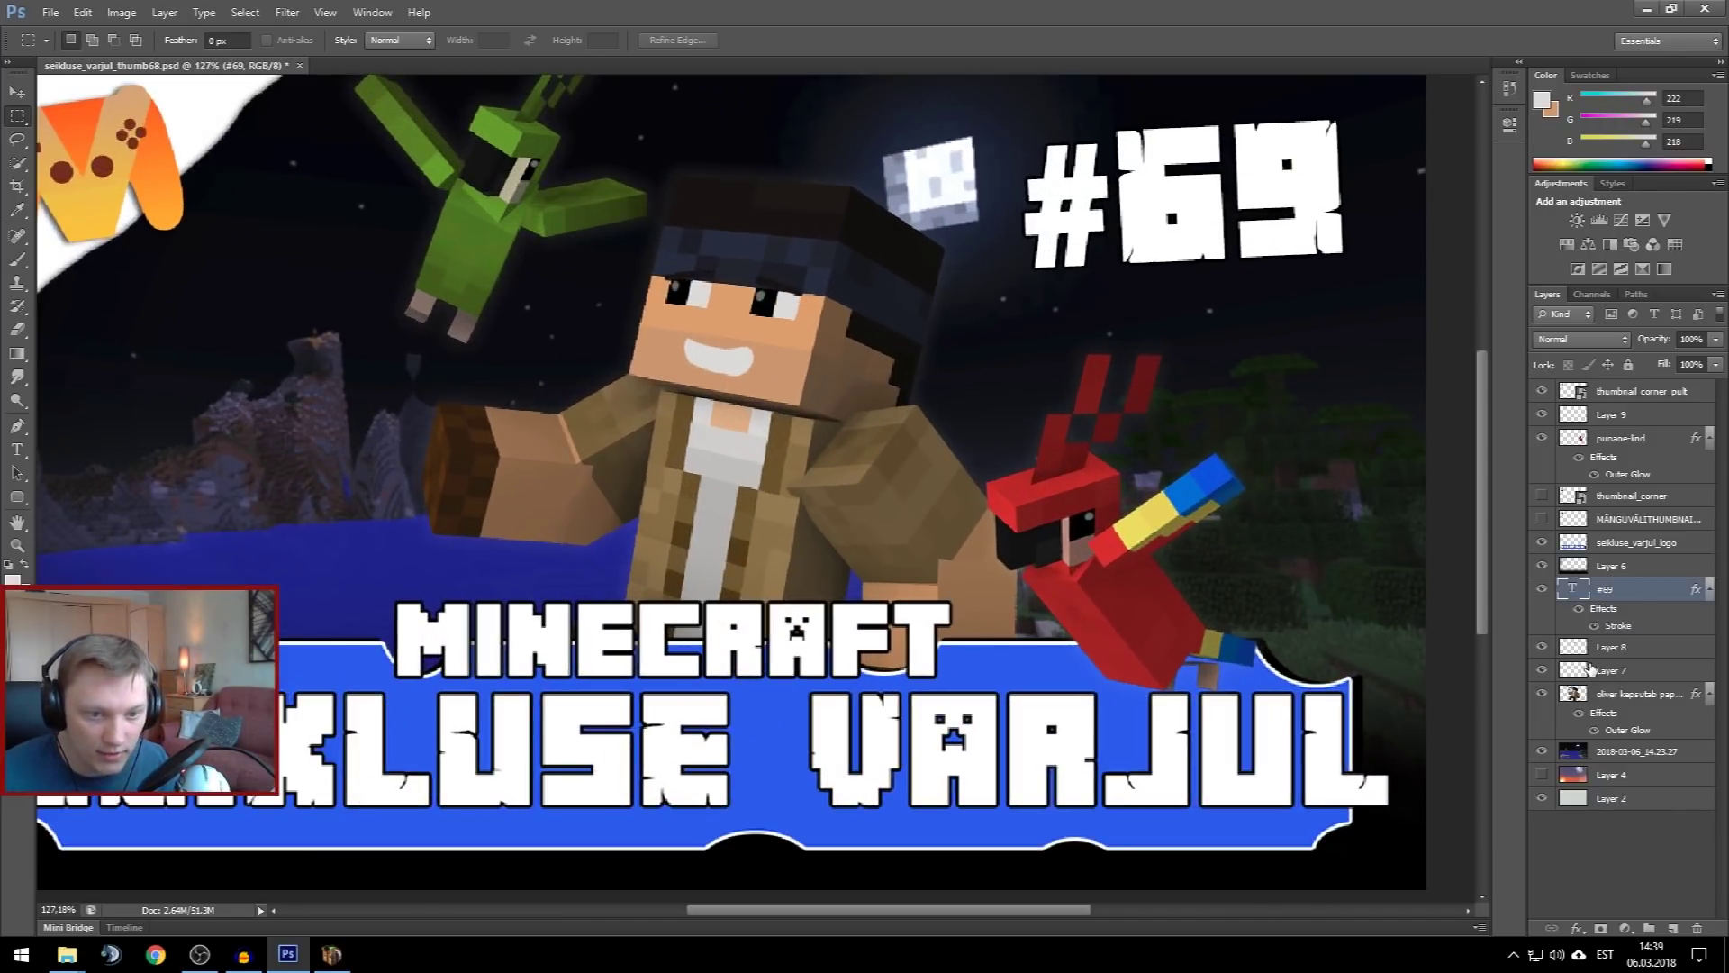
left_click(1592, 670)
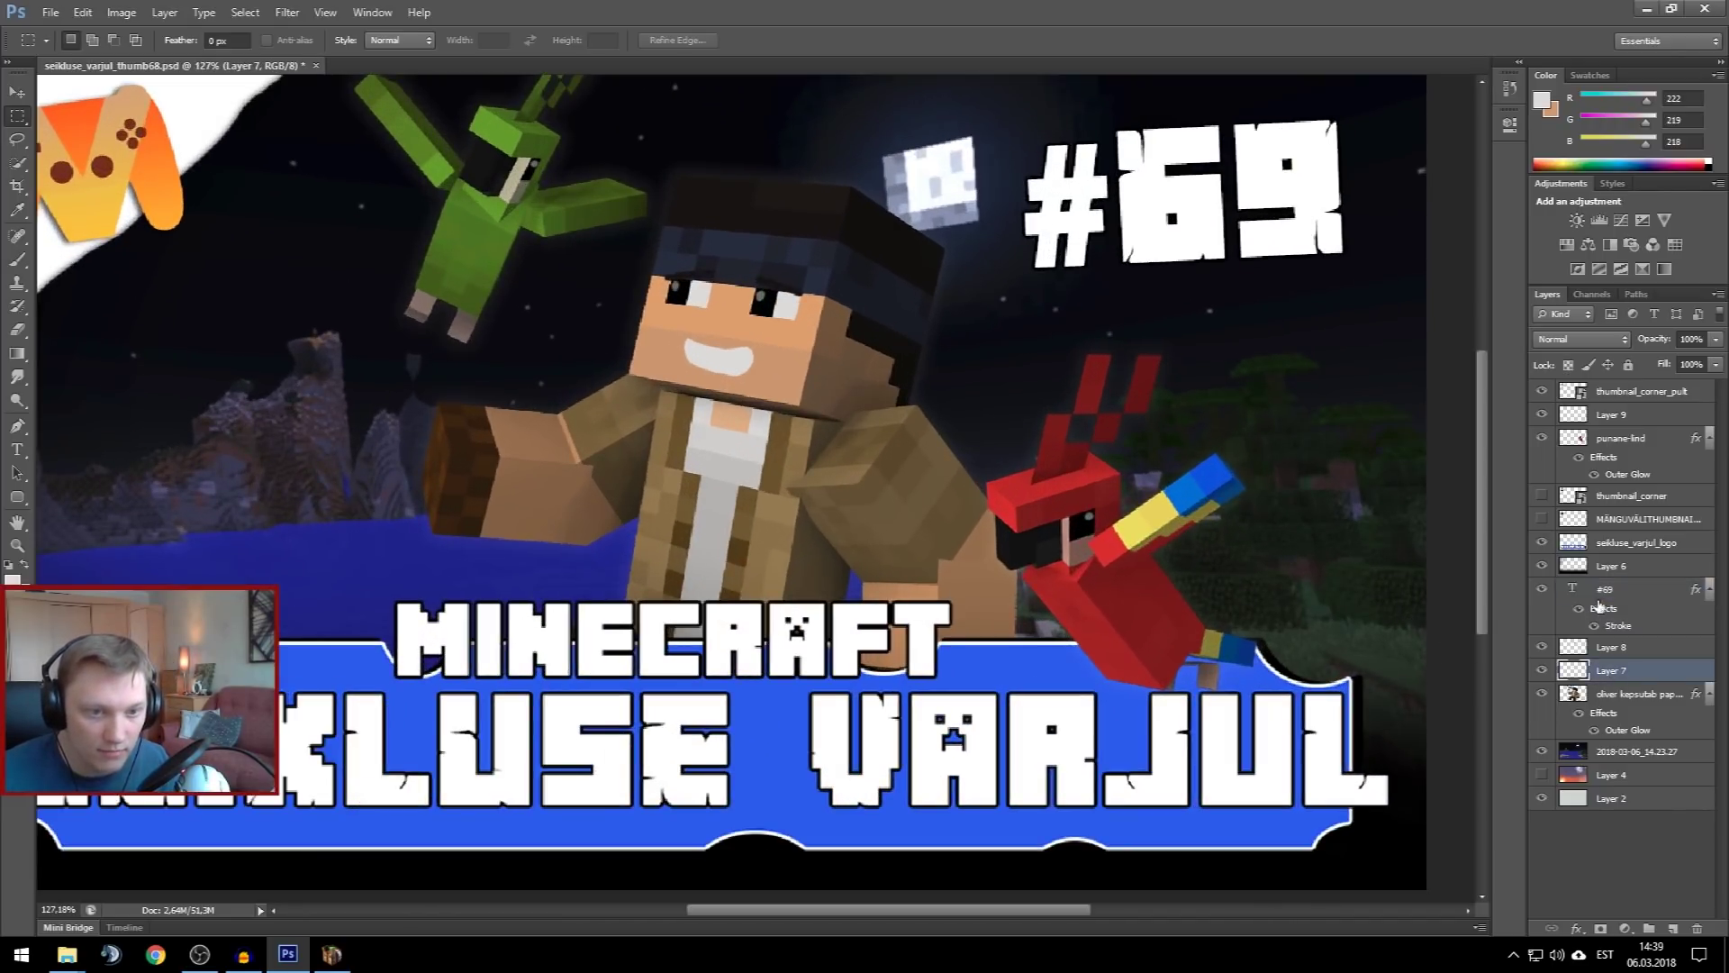
left_click(1614, 438)
right_click(1614, 438)
left_click(1432, 378)
key("Return")
left_click_drag(1653, 443, 1594, 524)
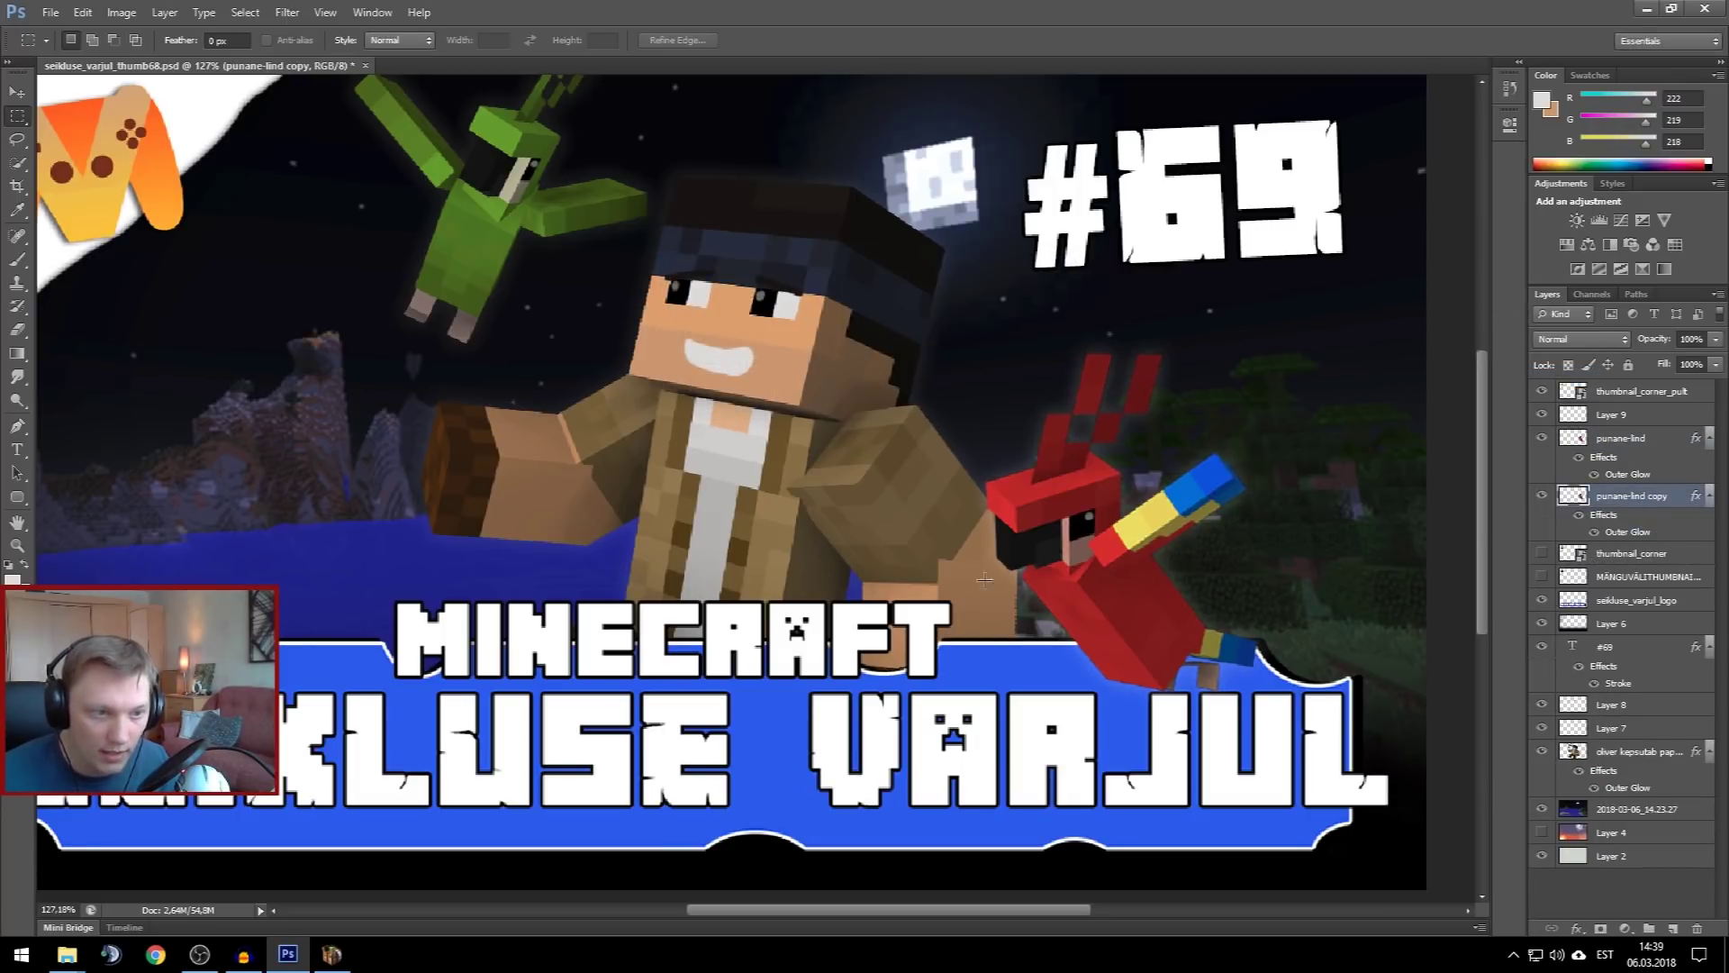
left_click_drag(843, 332, 1294, 637)
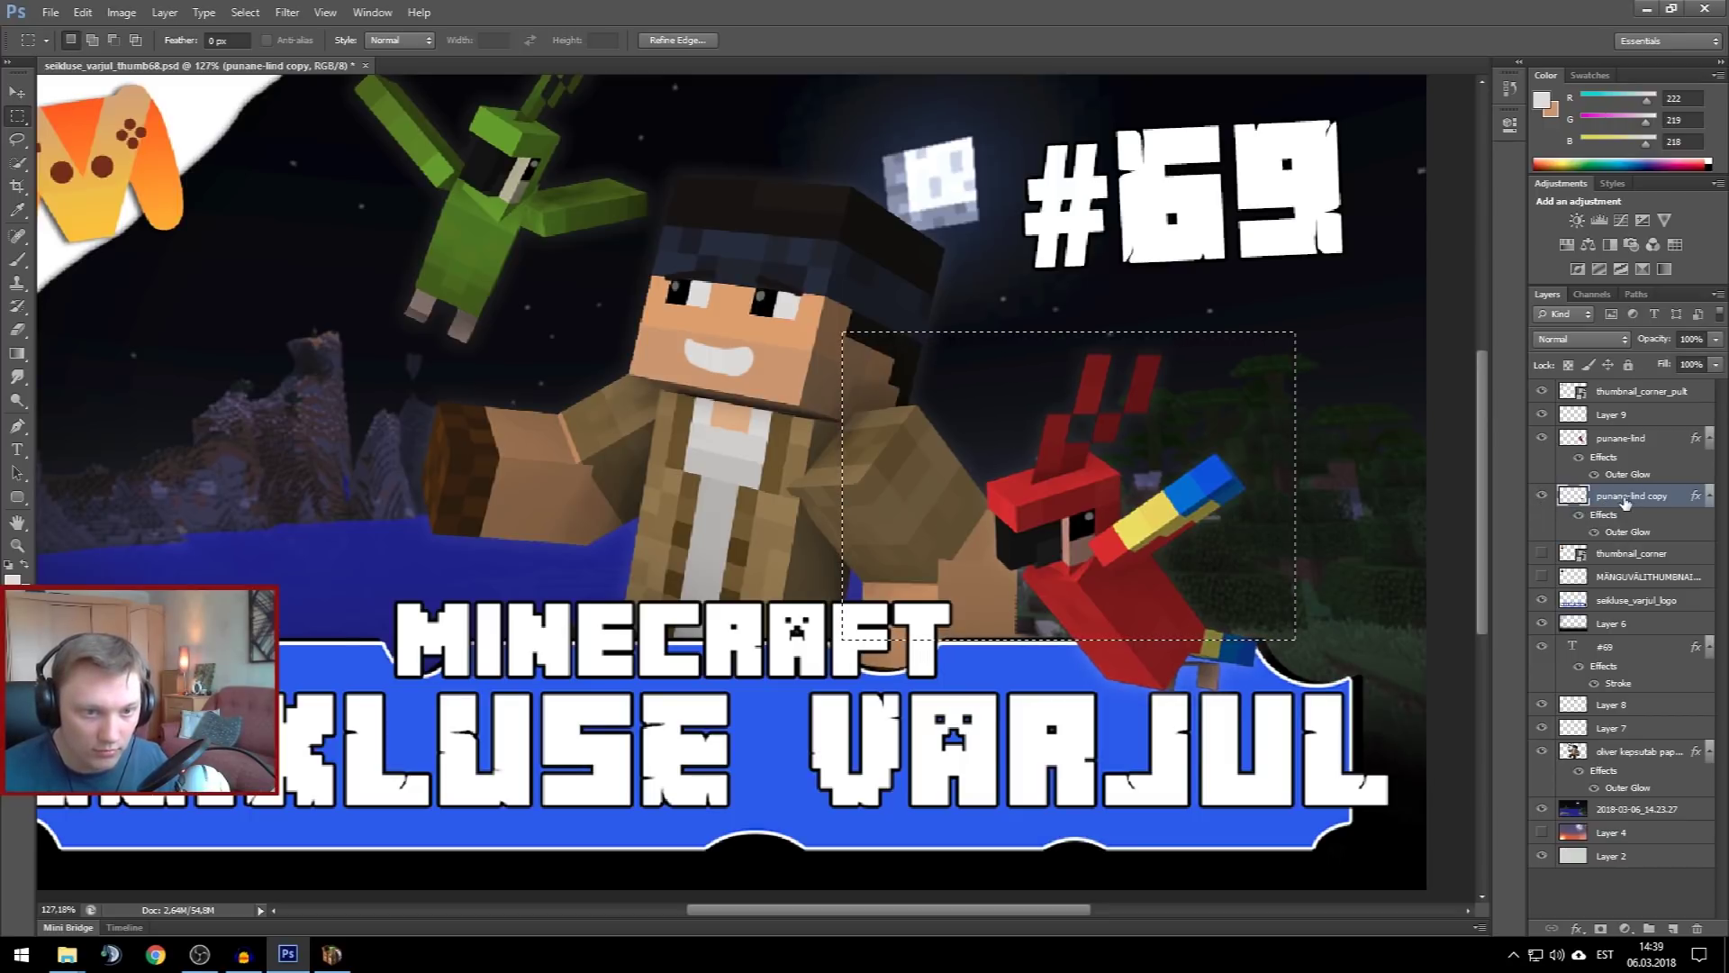
Add a Drop Shadow effect to the punane-lind copy layer and set its angle to 88°
double_click(1635, 439)
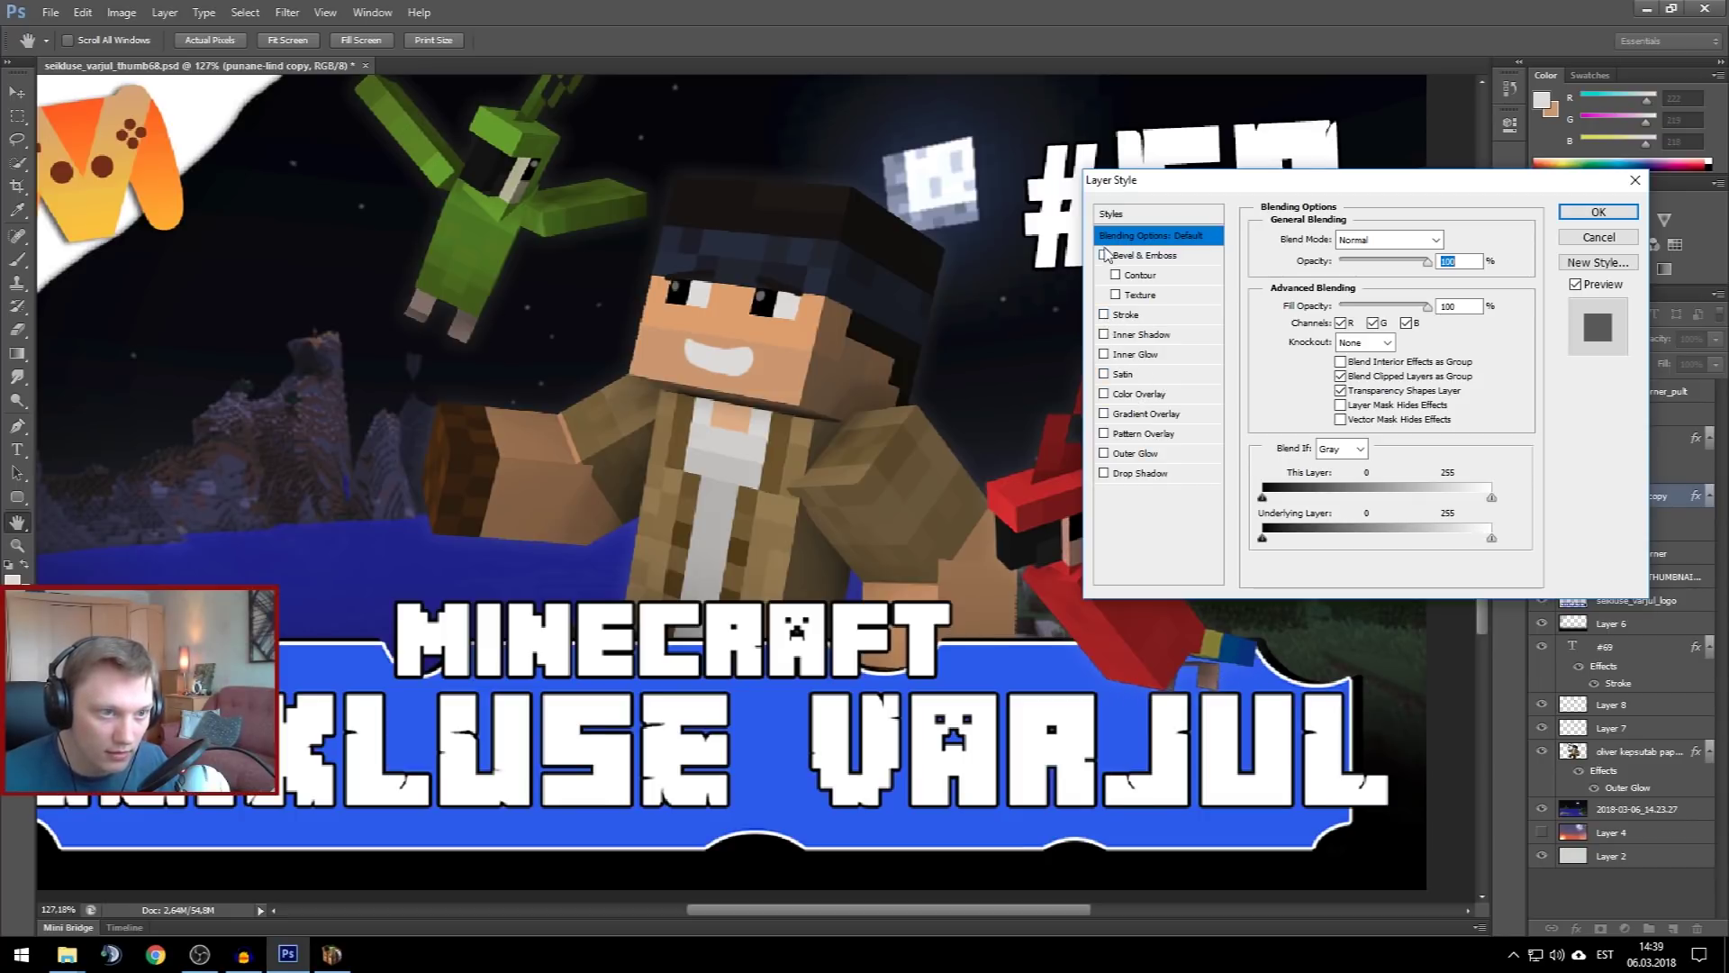
left_click(1105, 475)
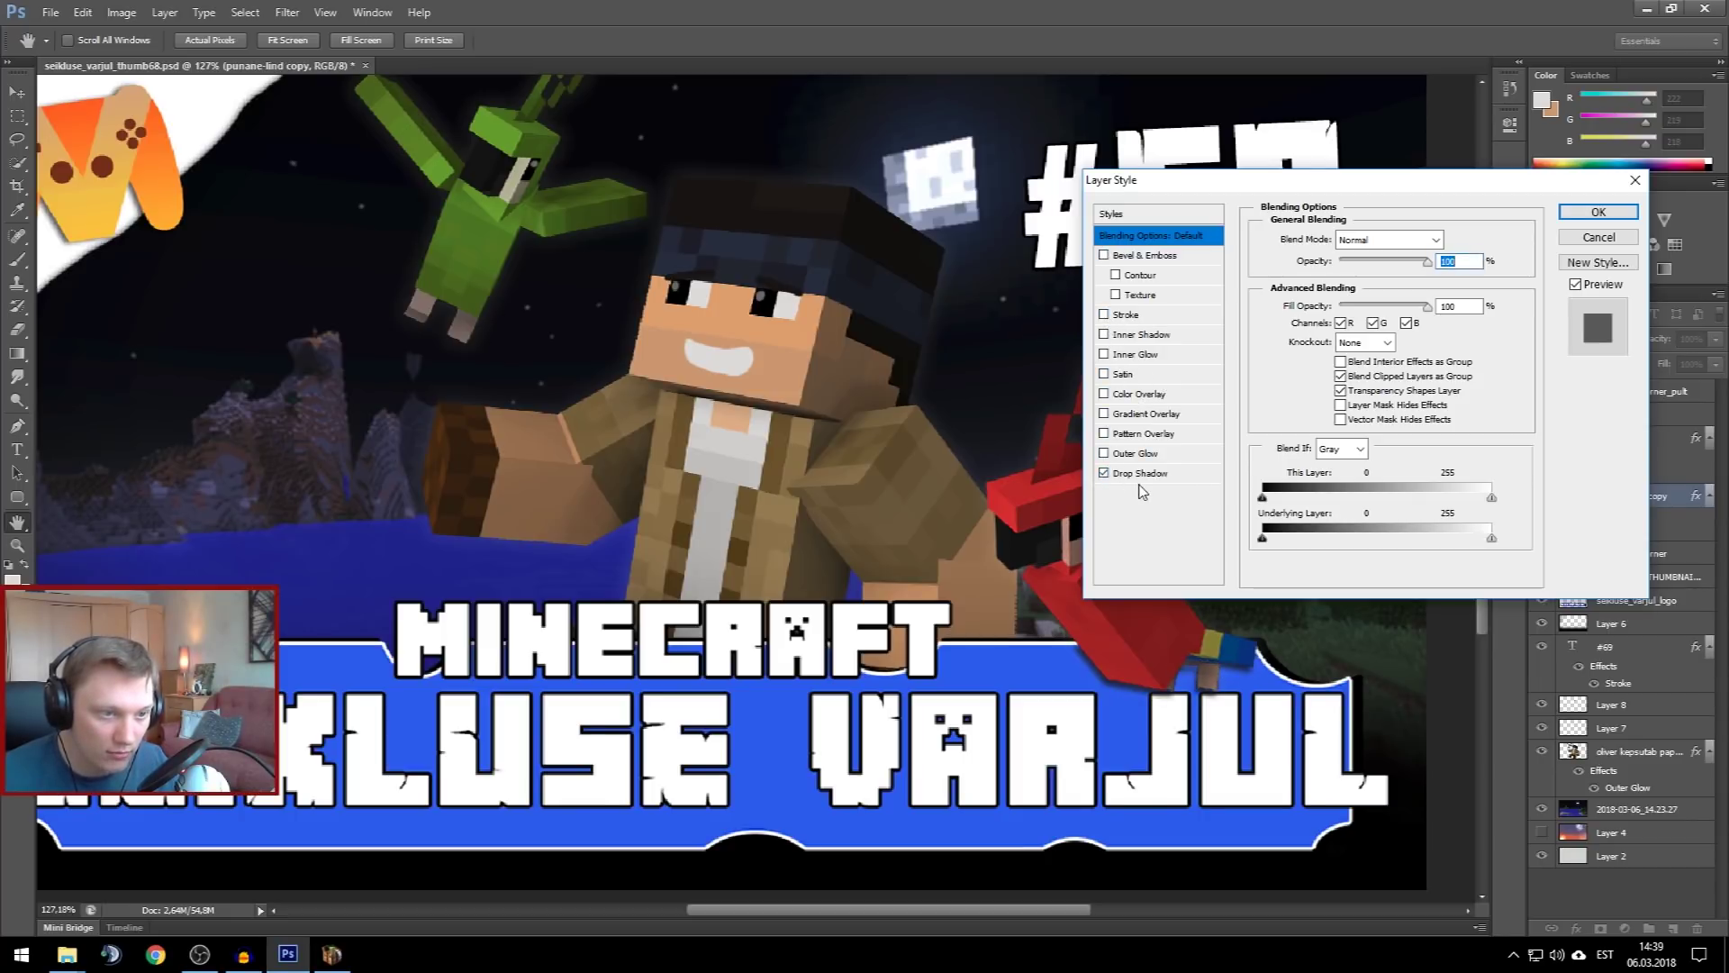
left_click(1142, 475)
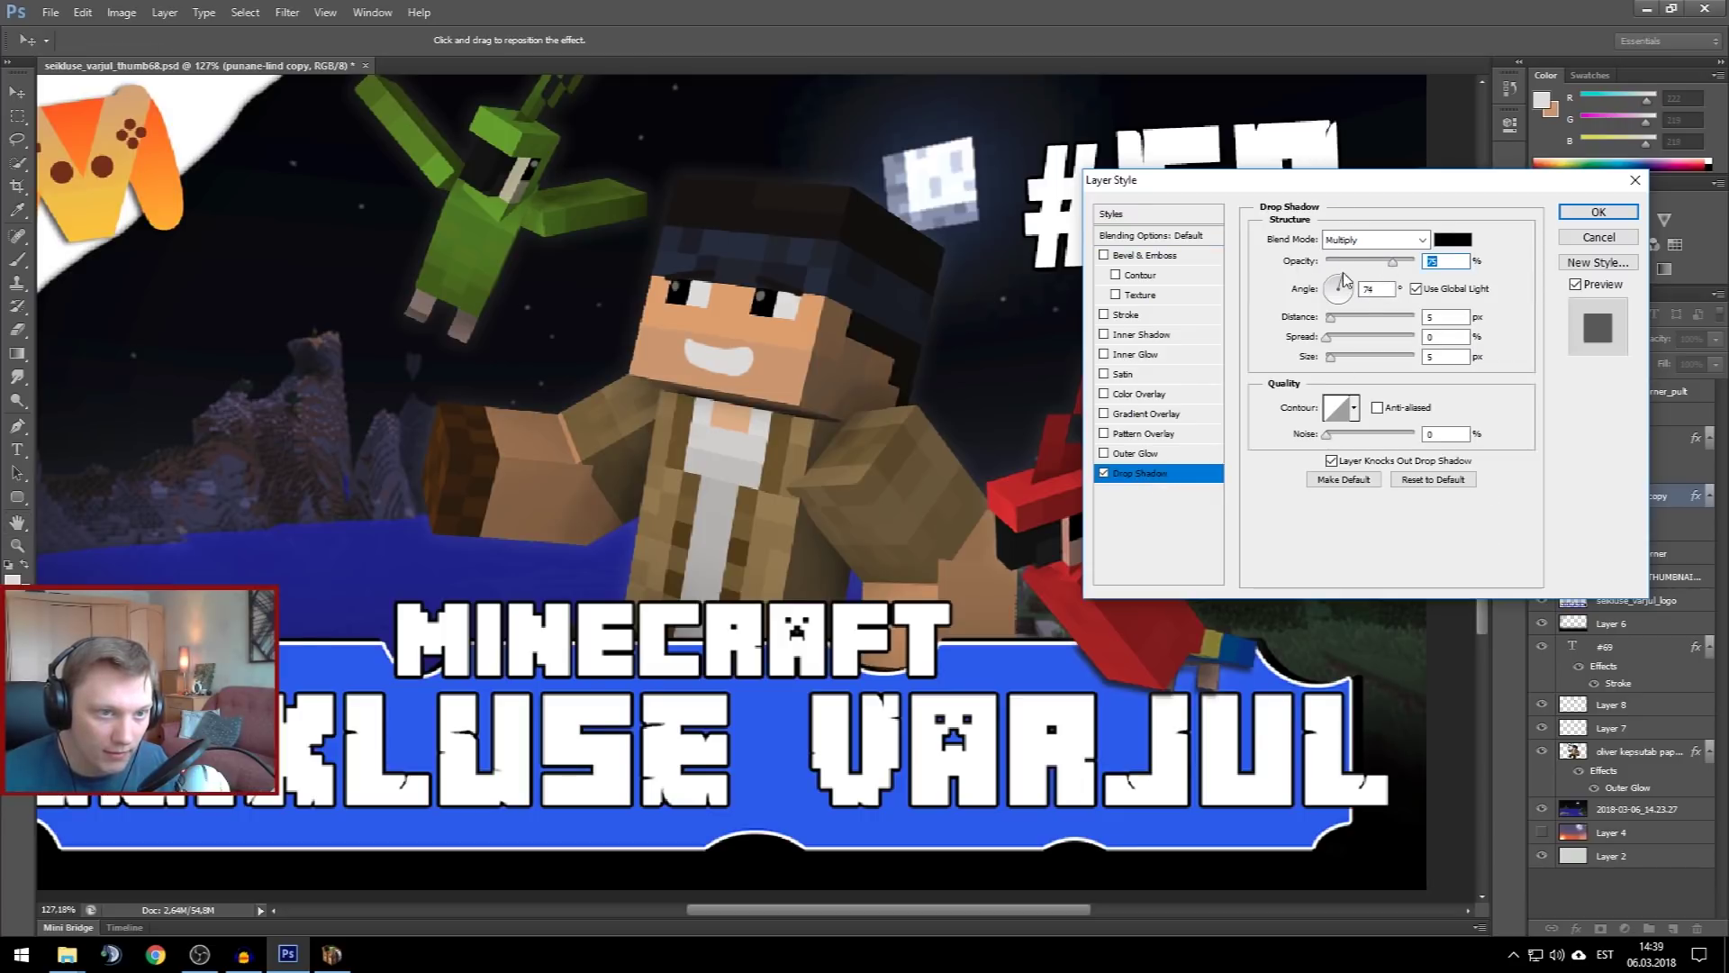
left_click(1375, 286)
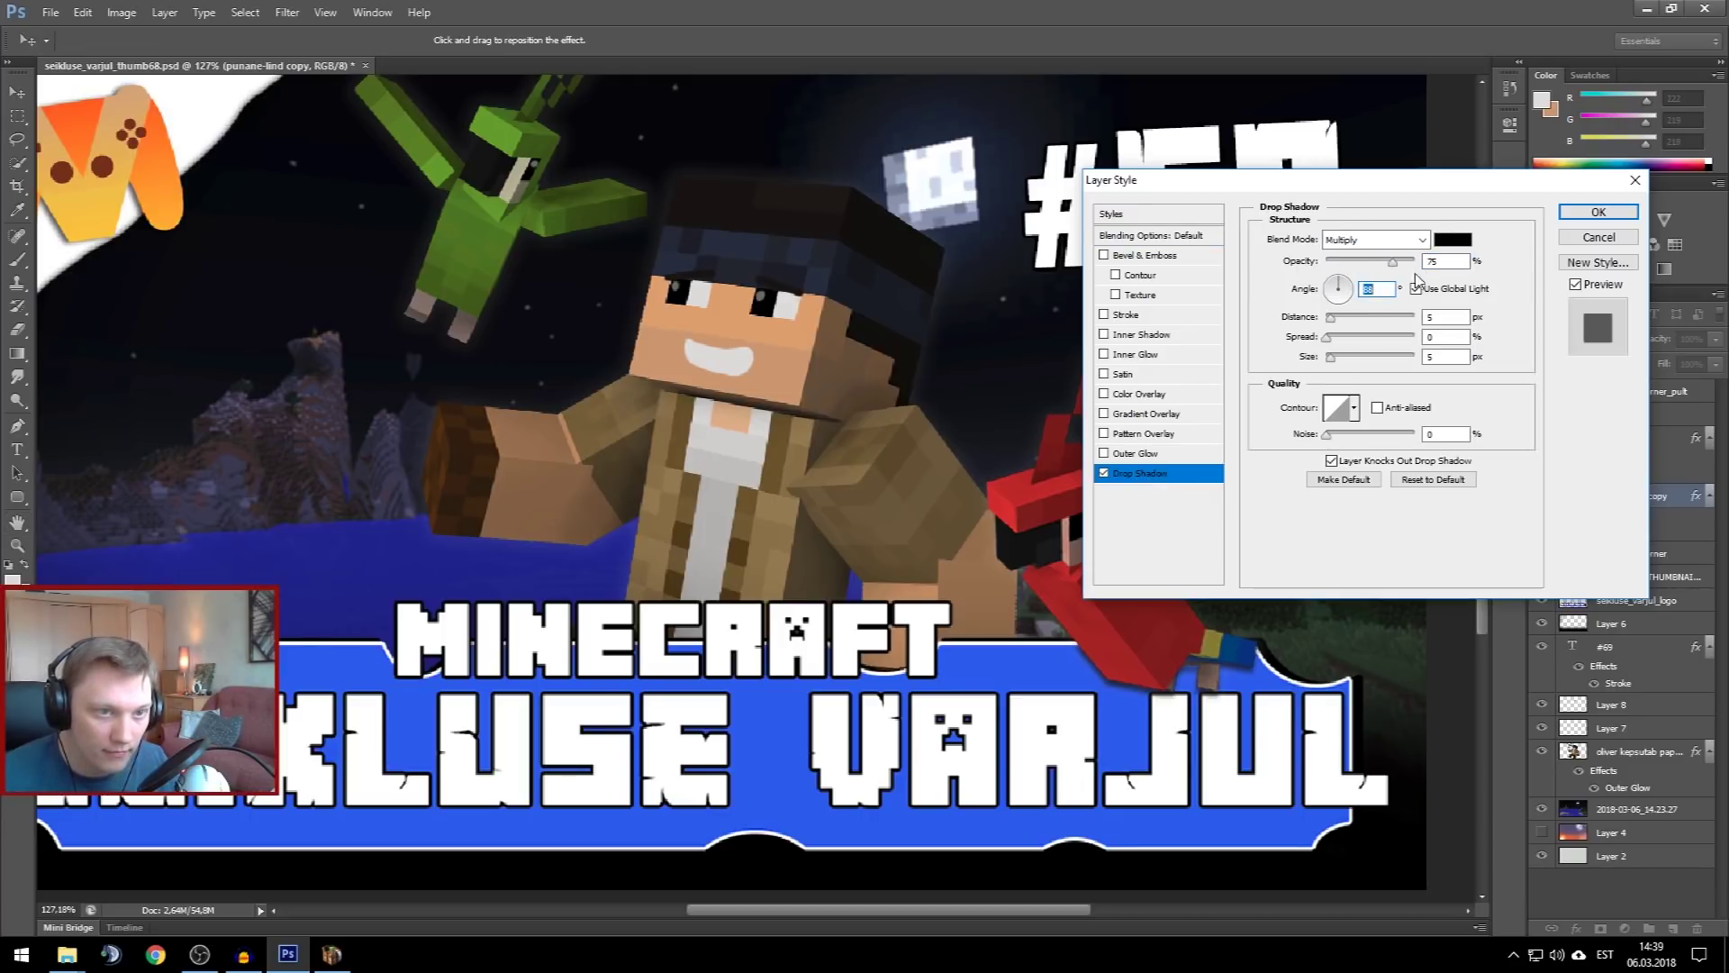
Set the drop shadow to 0 px distance and 7% spread, increase its size, reduce its opacity, and apply the style
mouse_move(1393, 270)
left_mouse_down()
mouse_move(1367, 263)
mouse_move(1385, 270)
left_mouse_up()
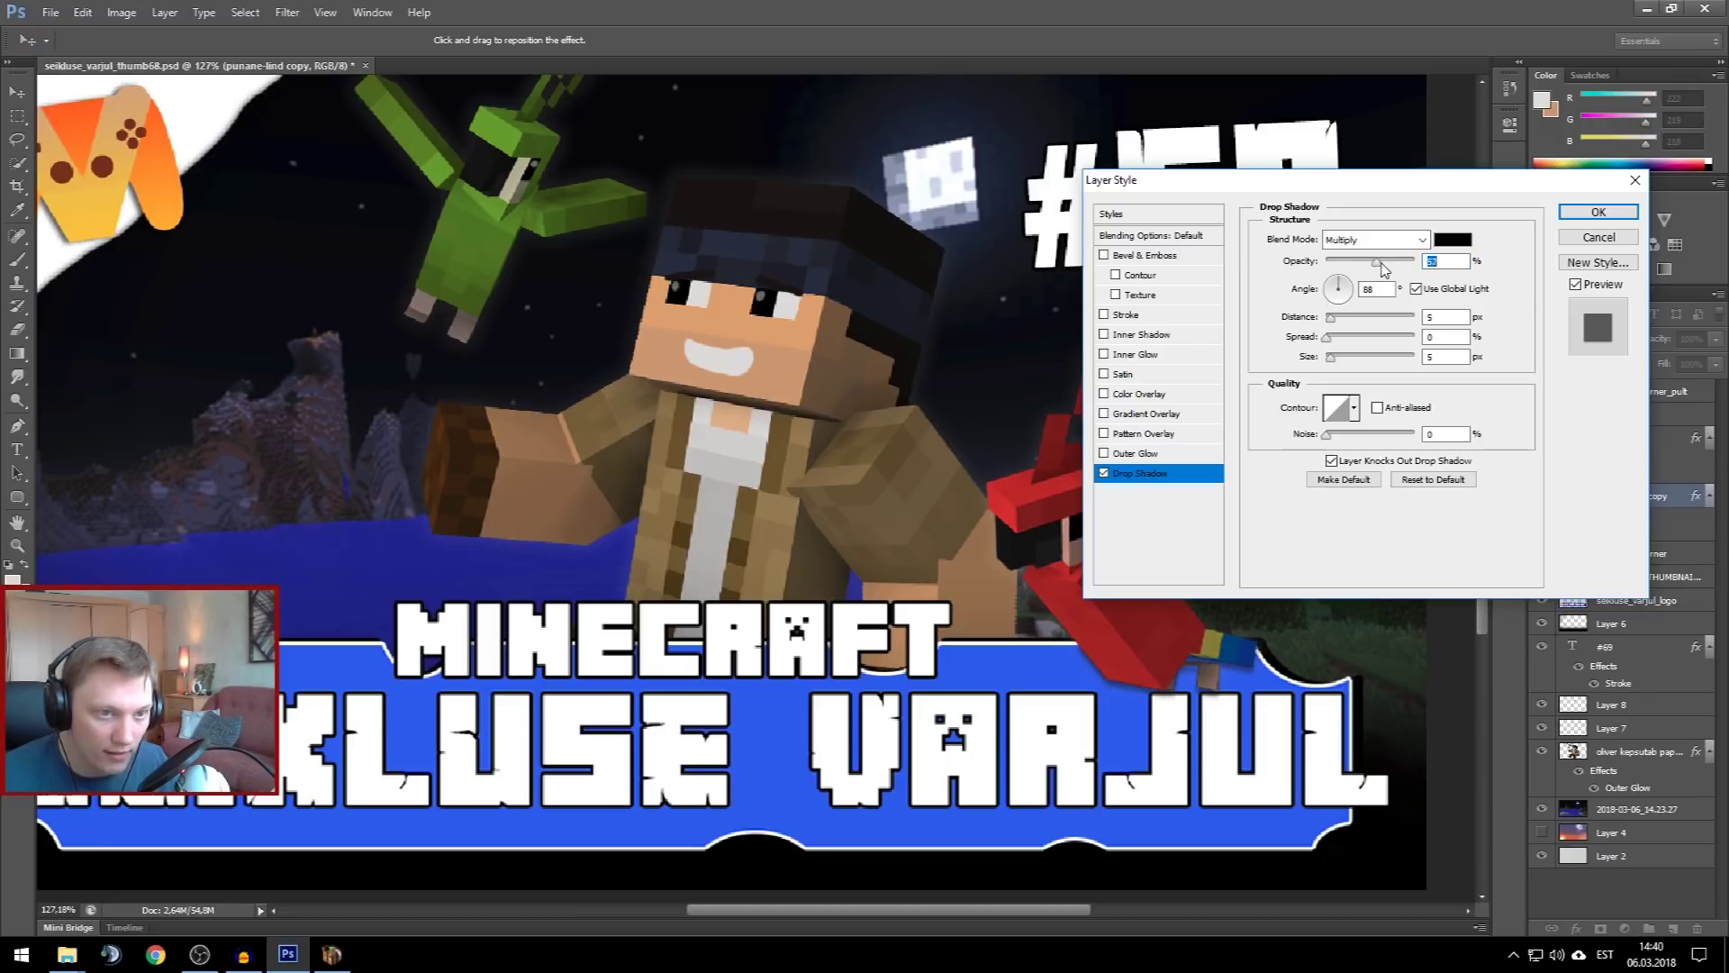
left_click(1329, 318)
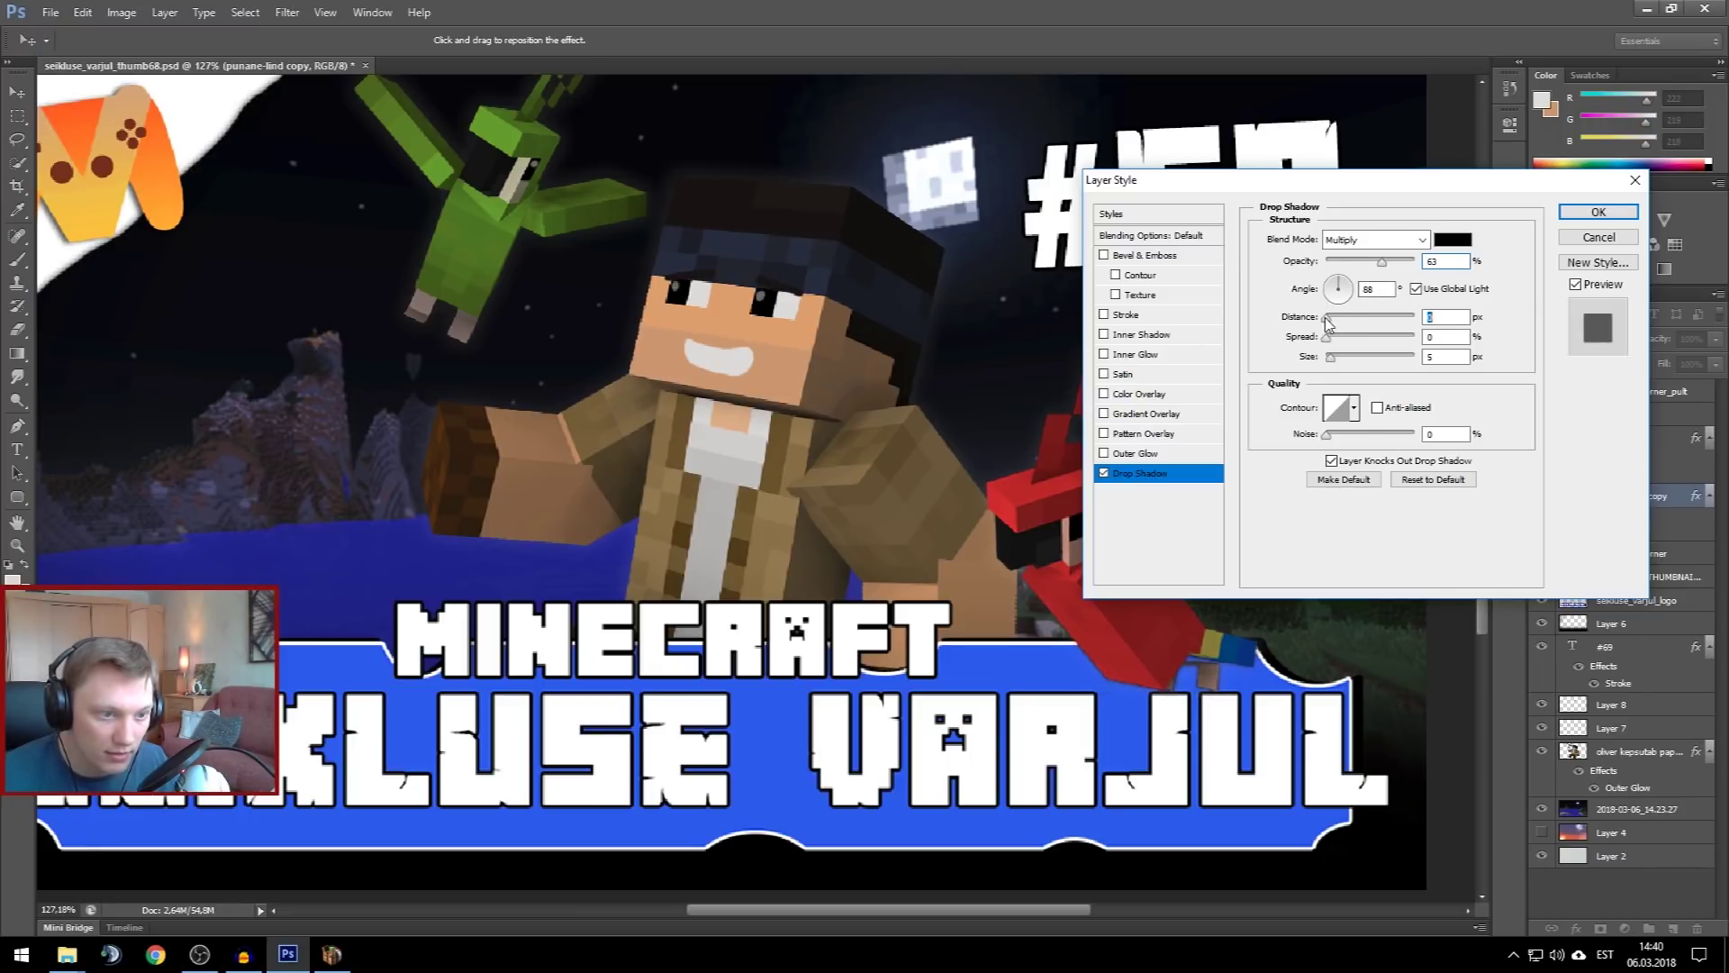
left_click(1331, 338)
left_click_drag(1337, 339, 1339, 362)
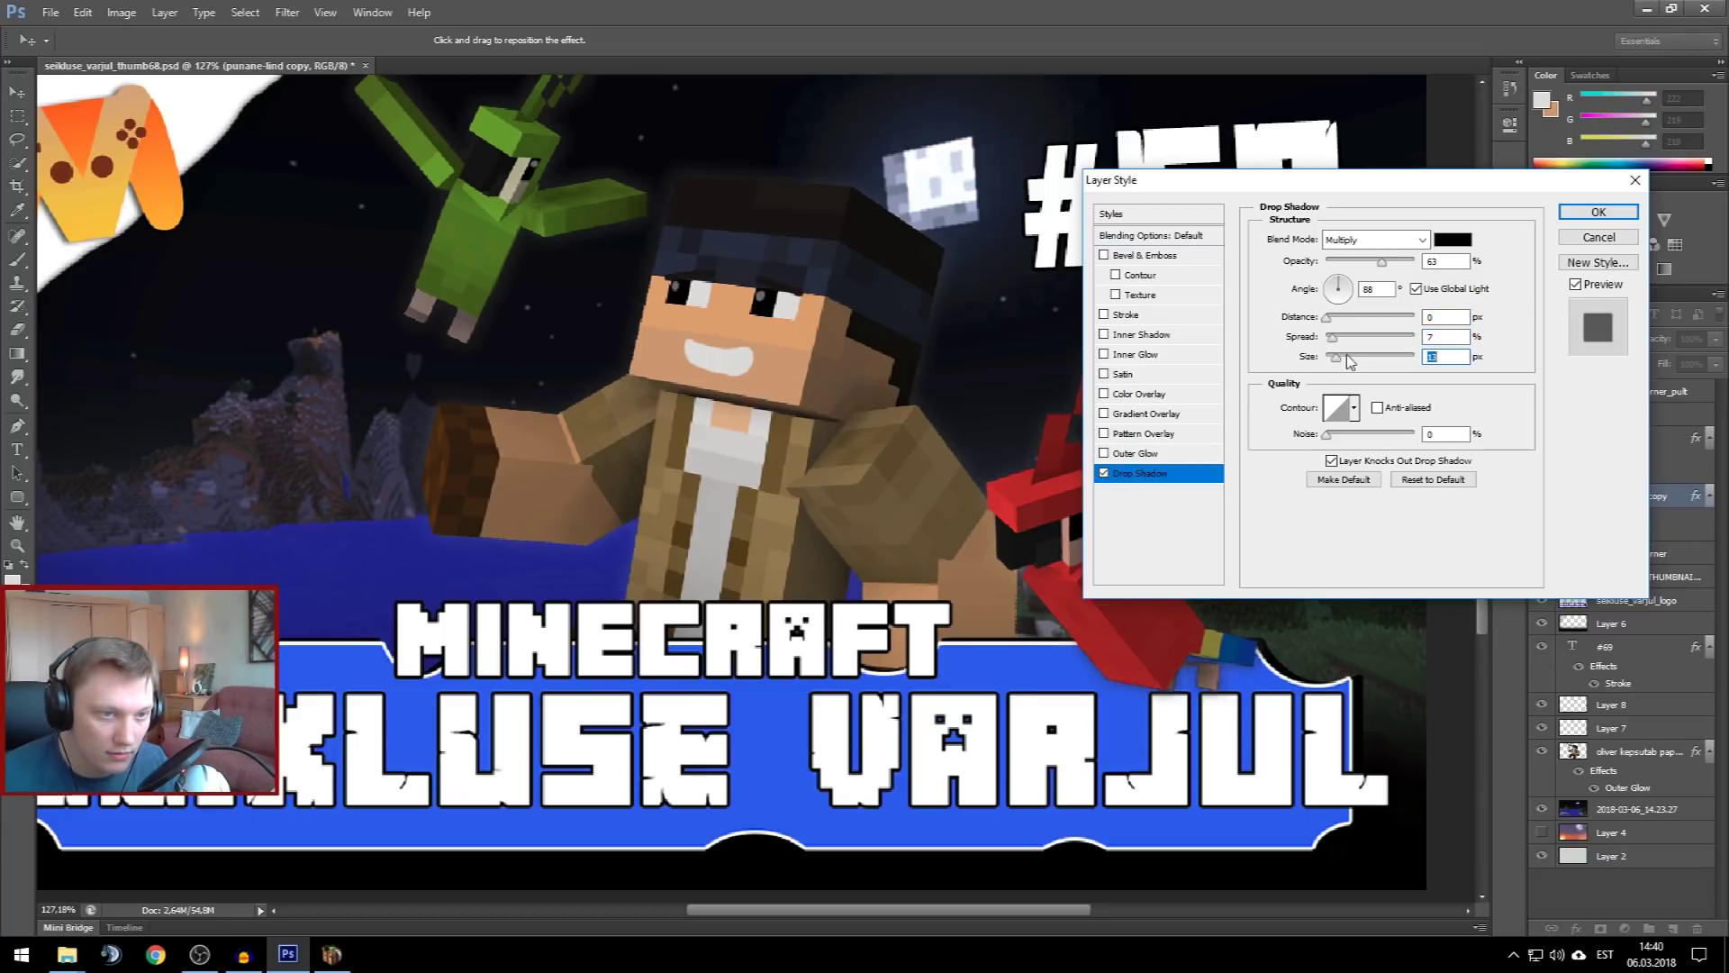
left_click_drag(1382, 263, 1373, 270)
left_click(1598, 212)
scroll(1072, 621, "down", 3)
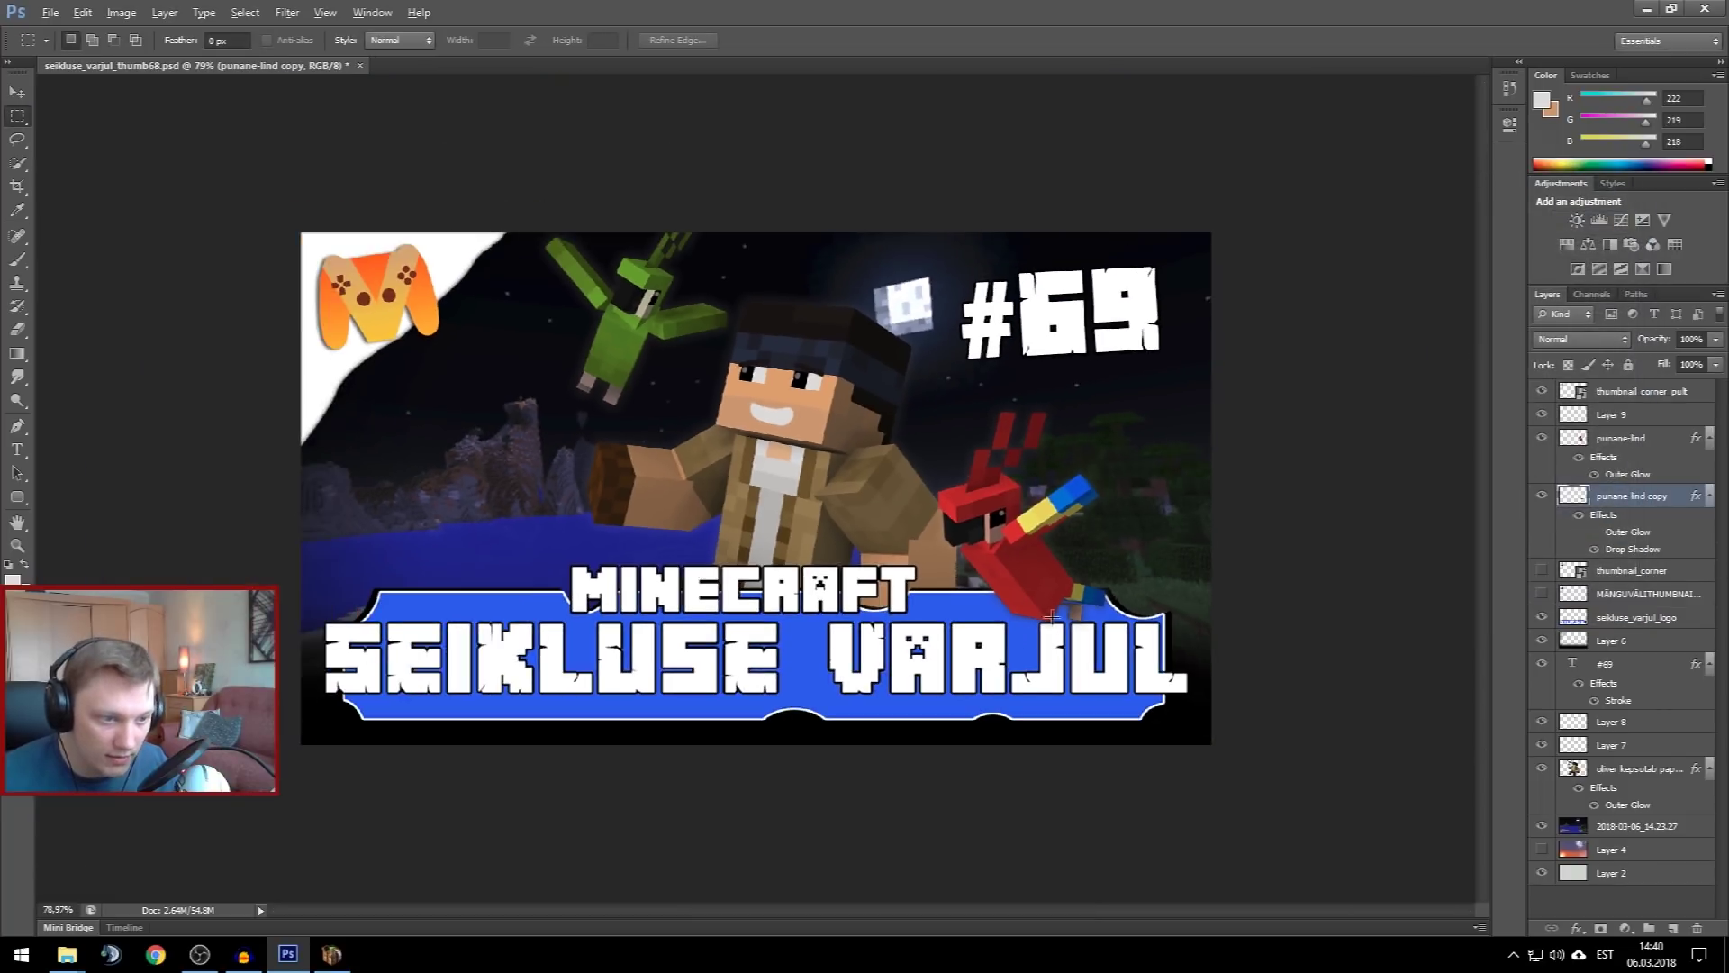
scroll(1003, 698, "up", 2)
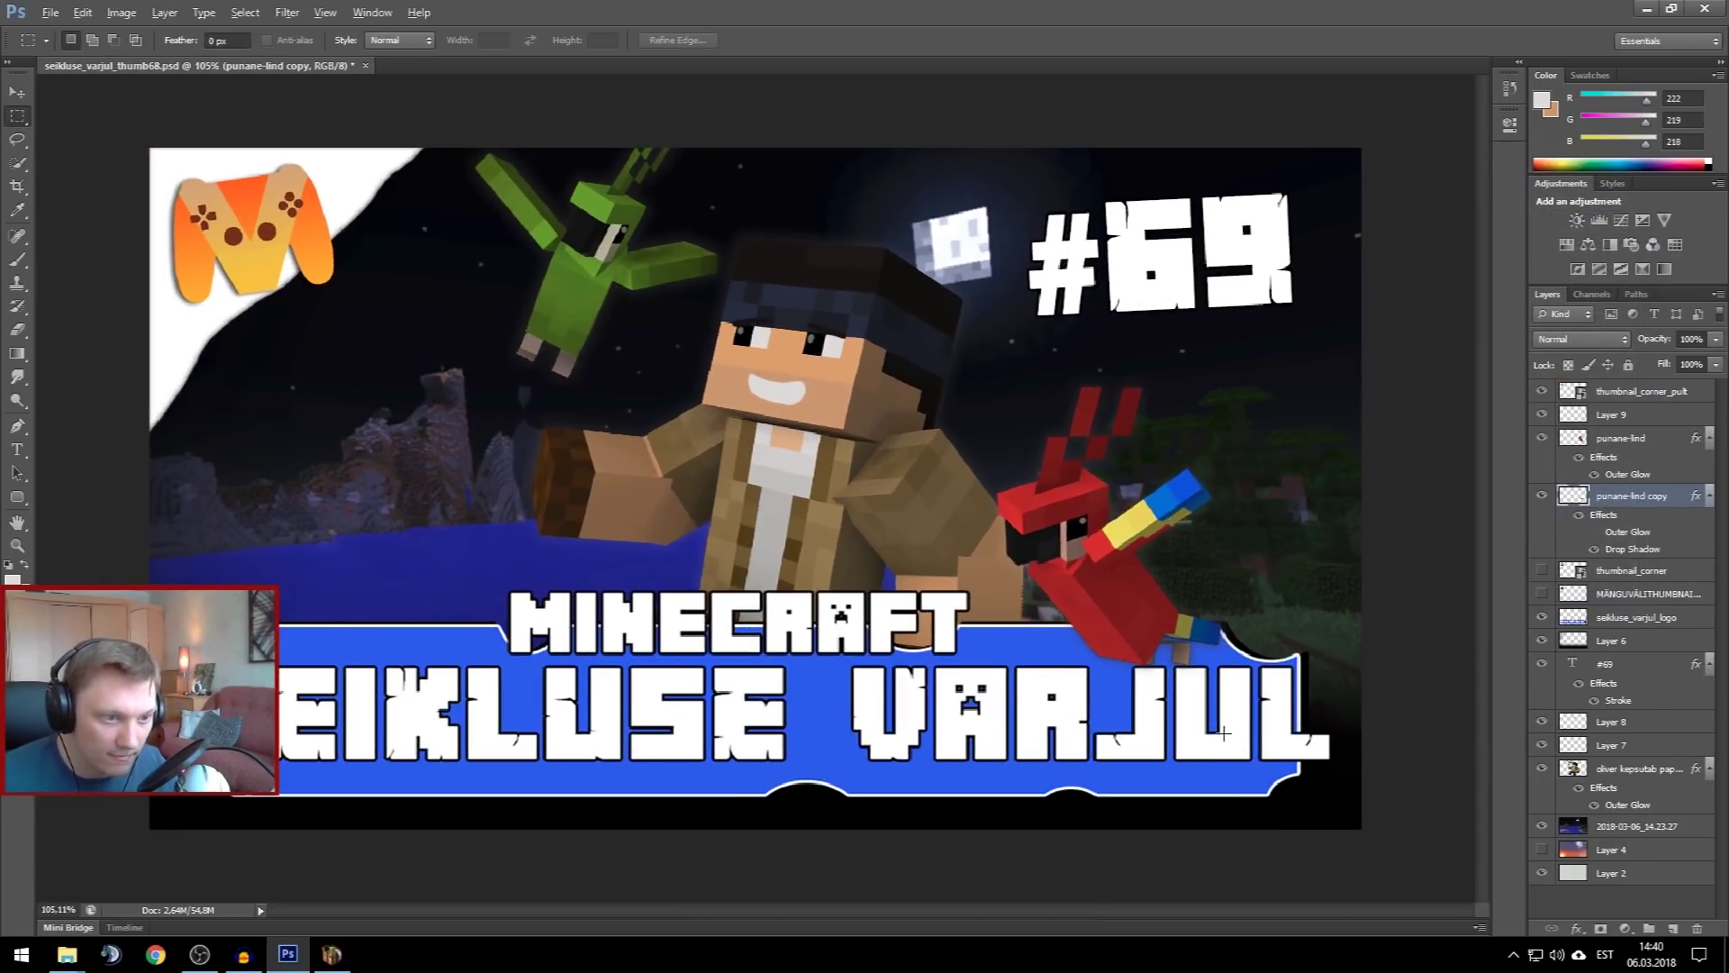
scroll(1229, 736, "down", 1)
scroll(1177, 718, "down", 1)
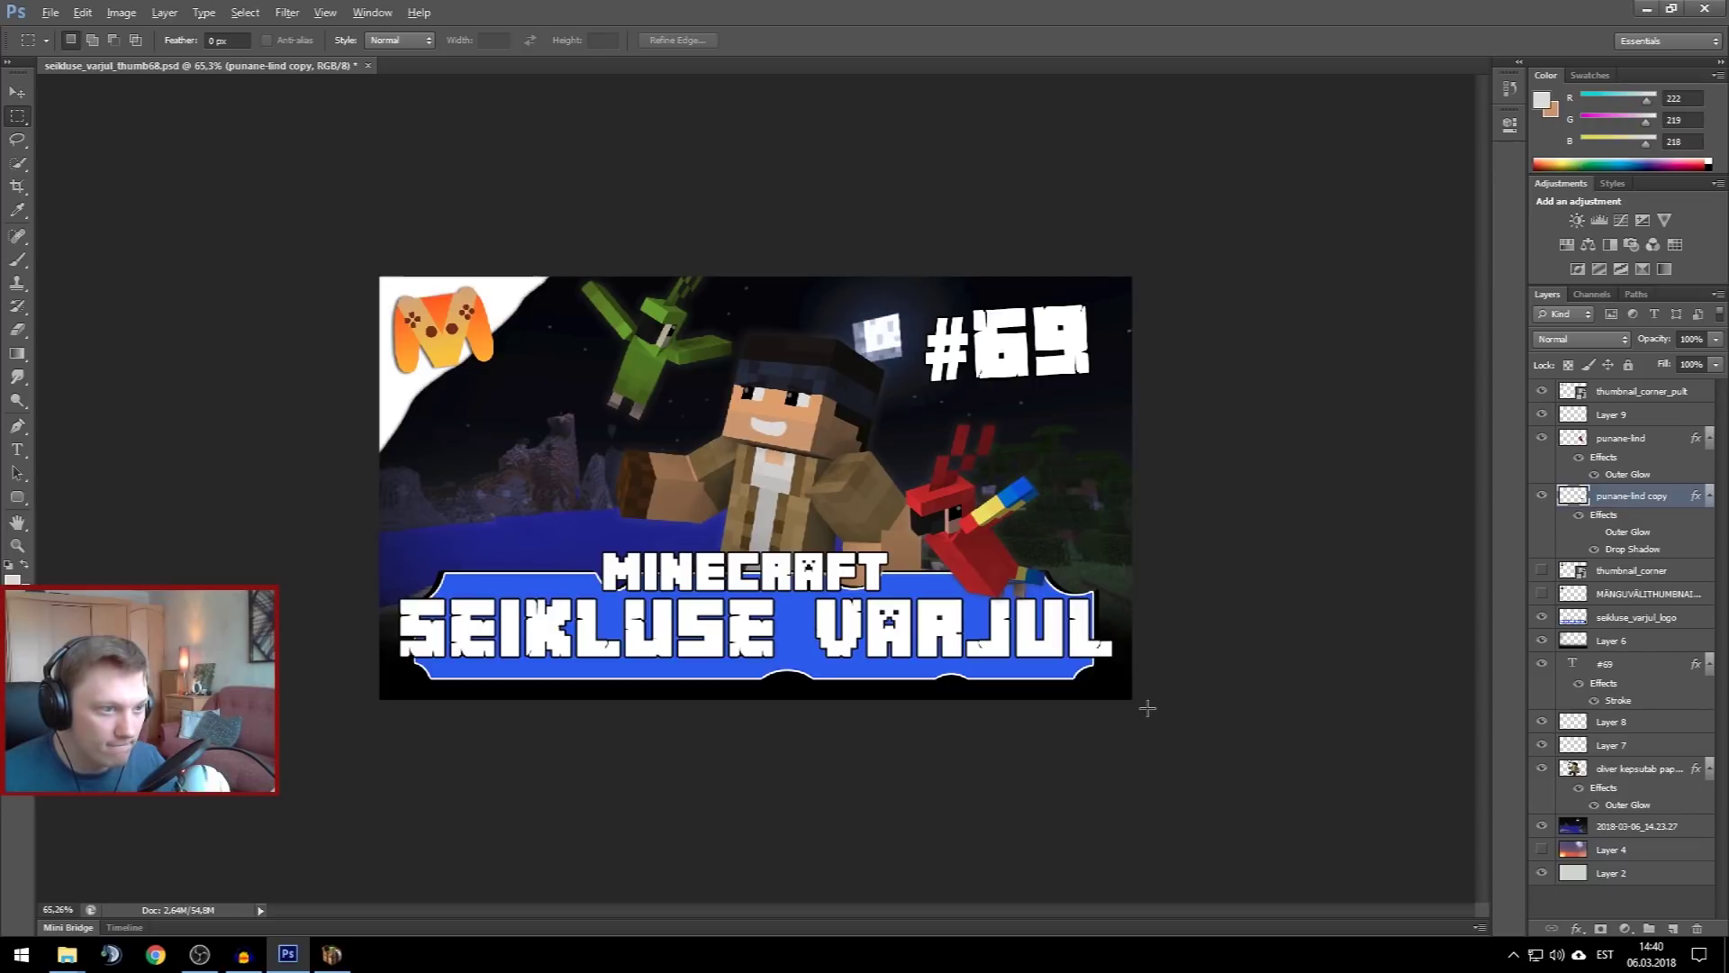
scroll(1108, 706, "down", 1)
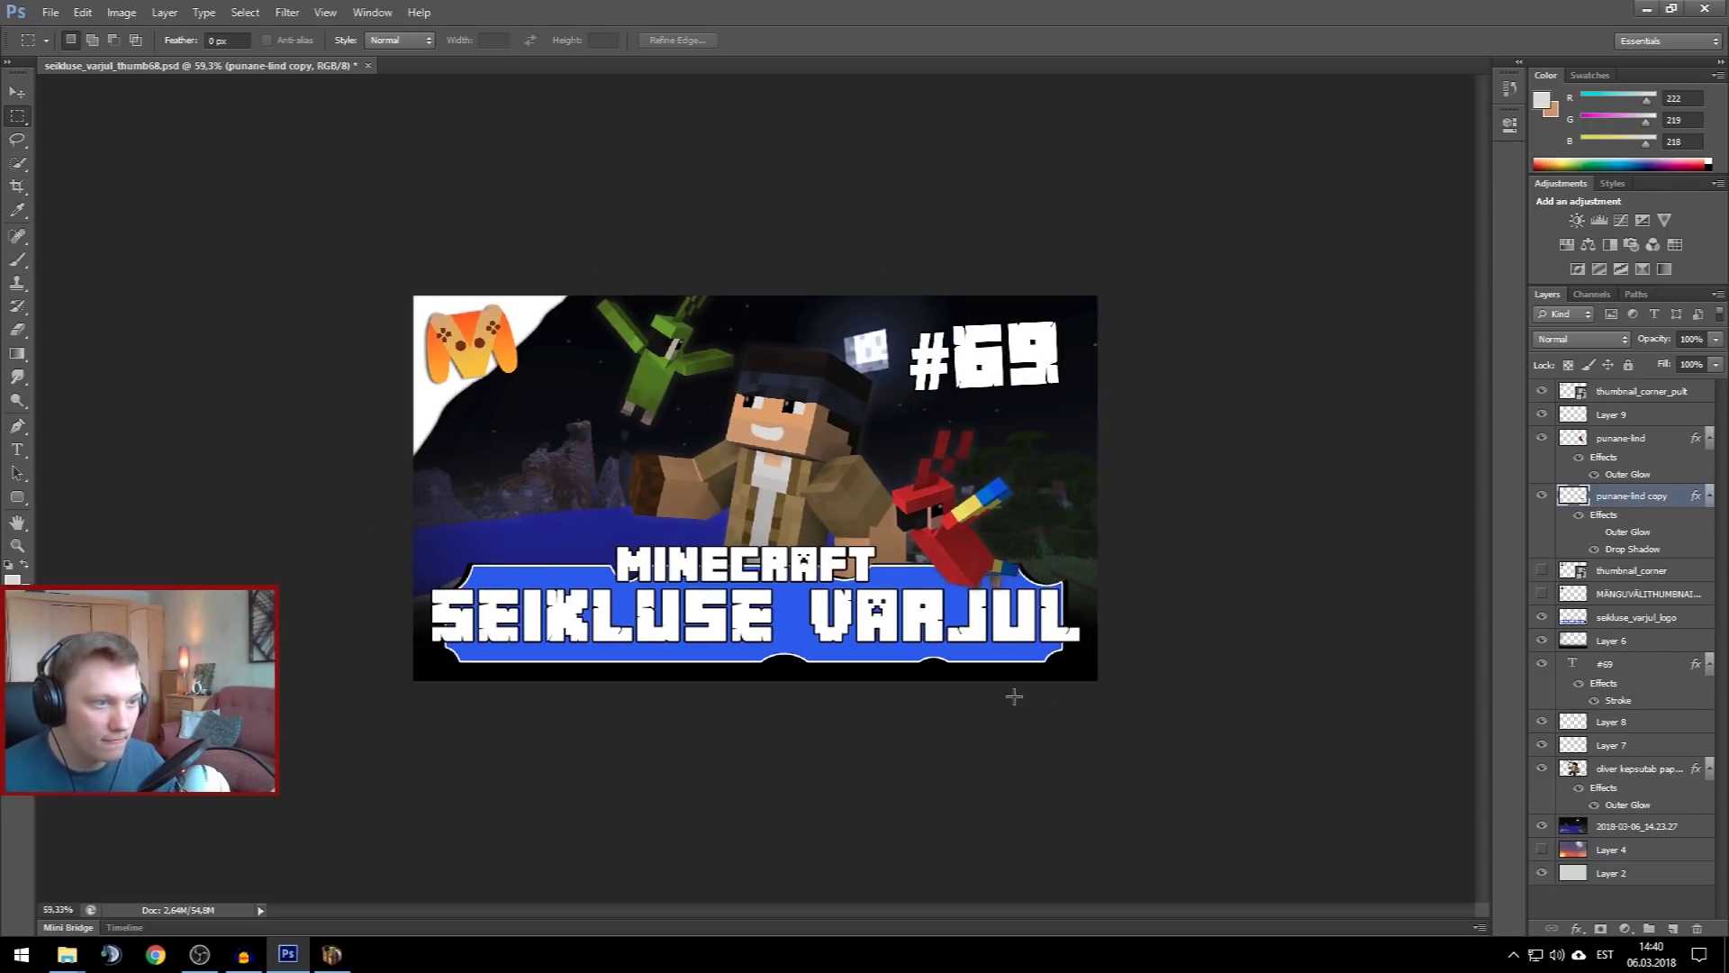
scroll(956, 680, "up", 1)
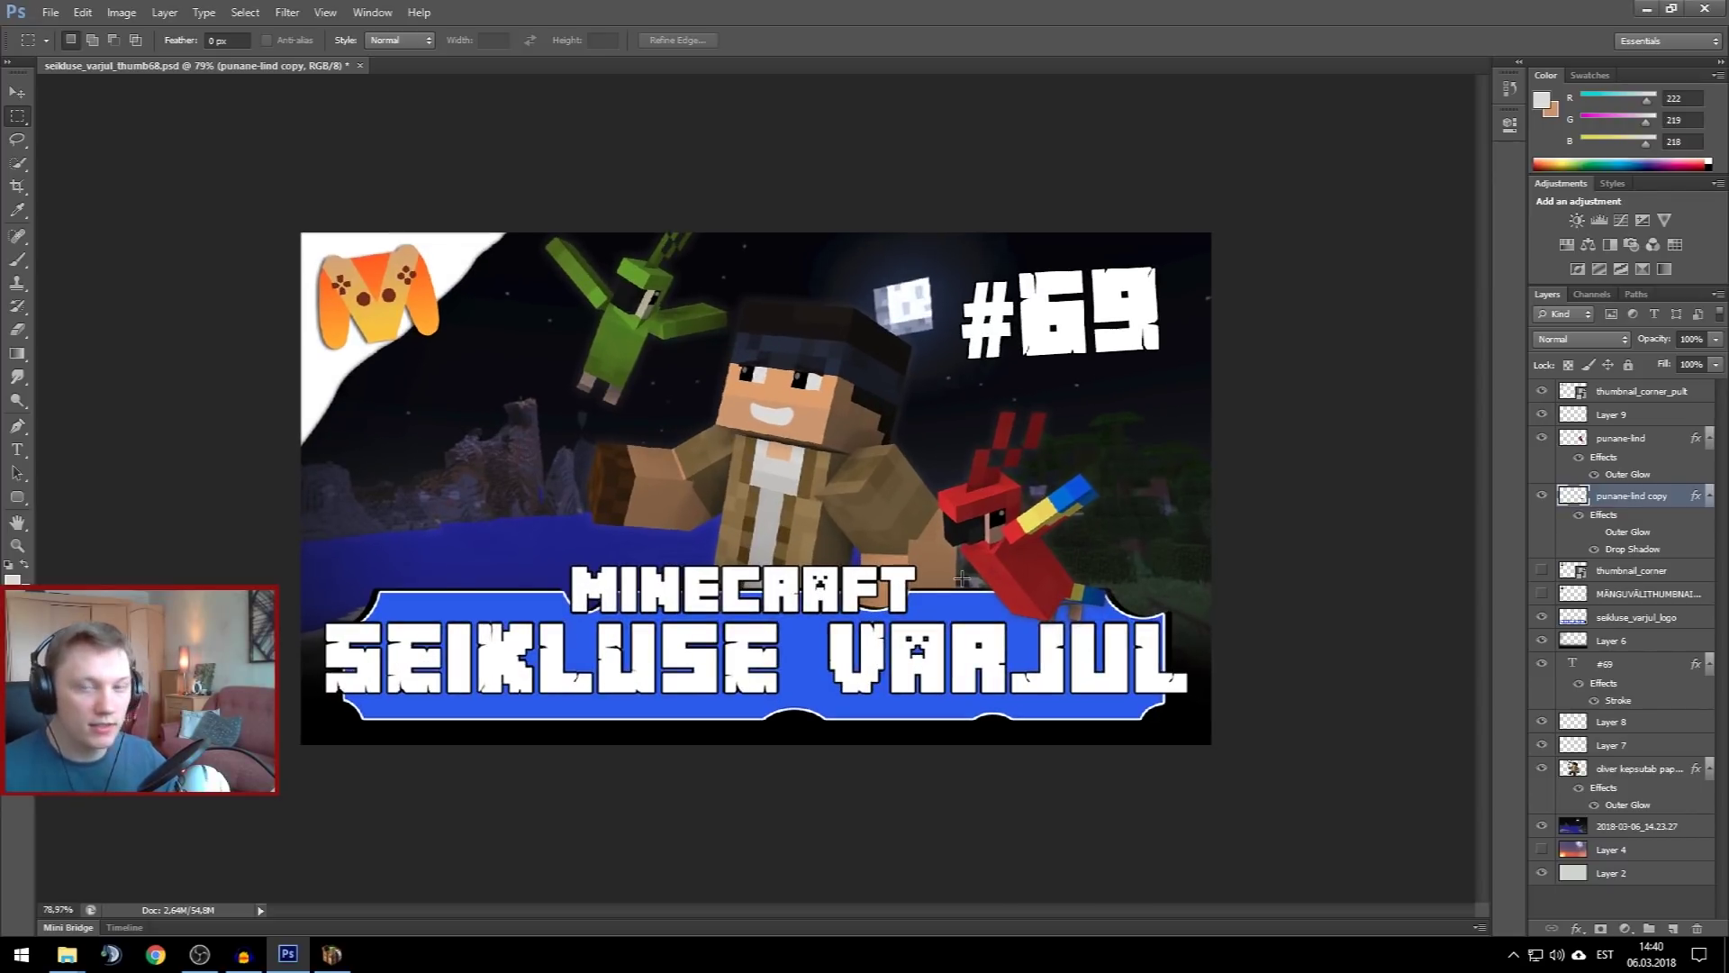
Save the document as a new Photoshop file named seikluse_varjul_thumb69 in the Minecraft Seikluse varjul folder
left_click(49, 12)
left_click(90, 230)
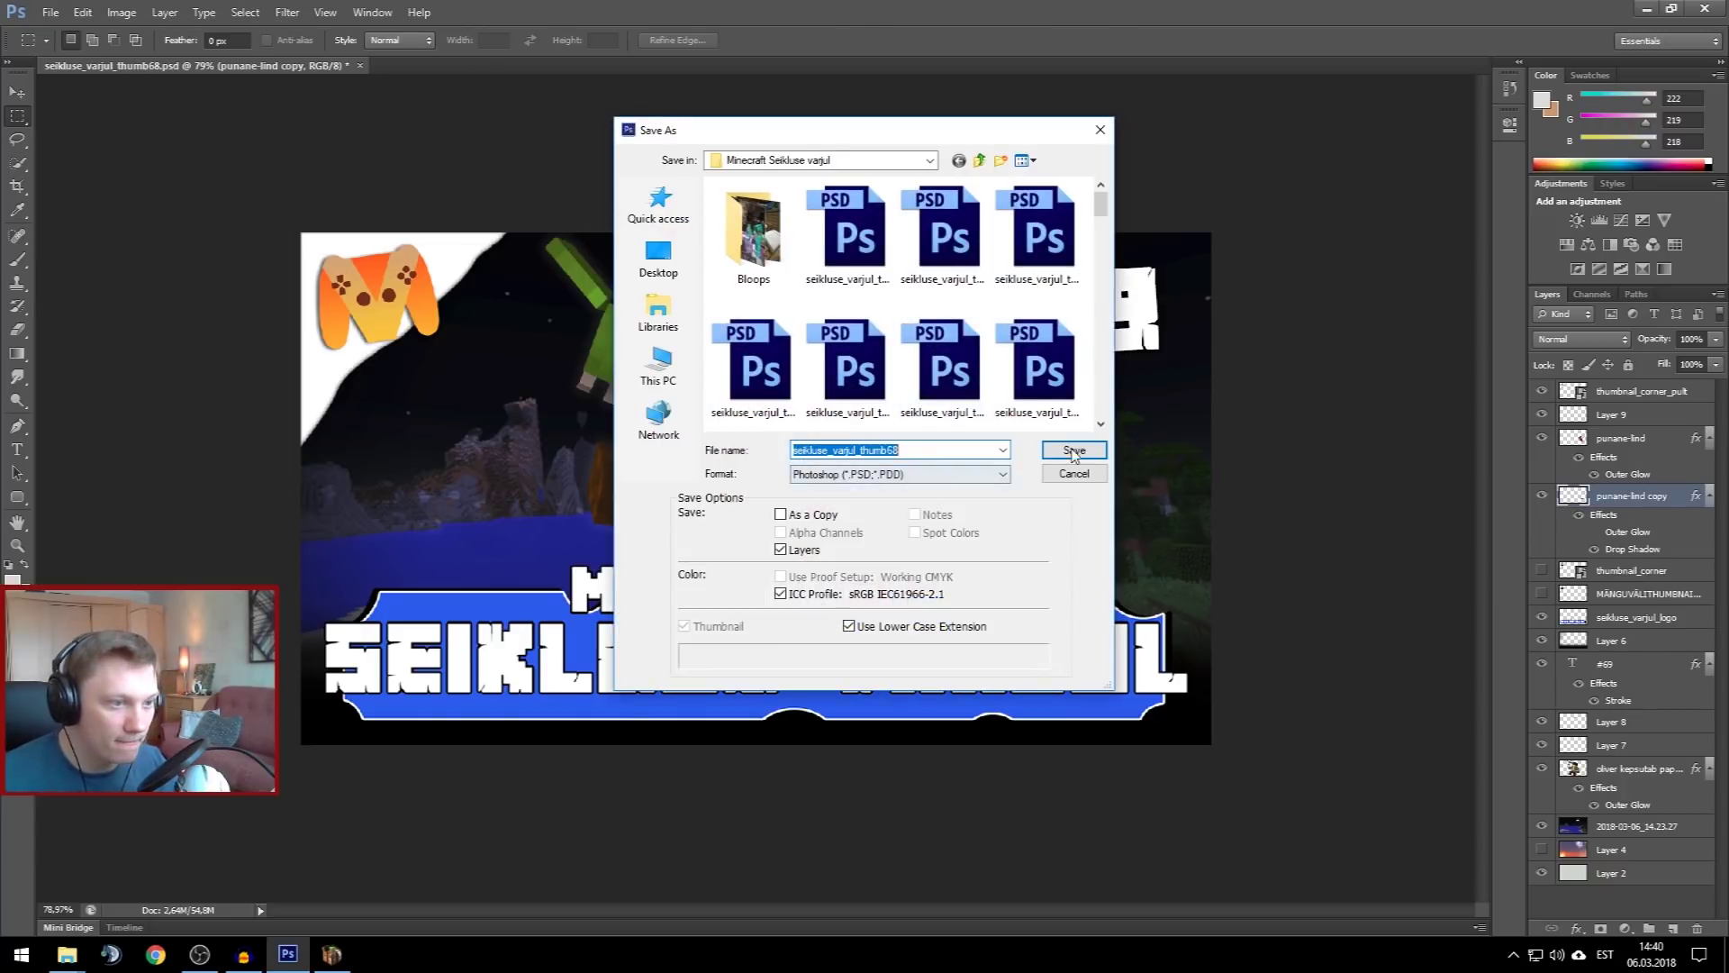
left_click(921, 448)
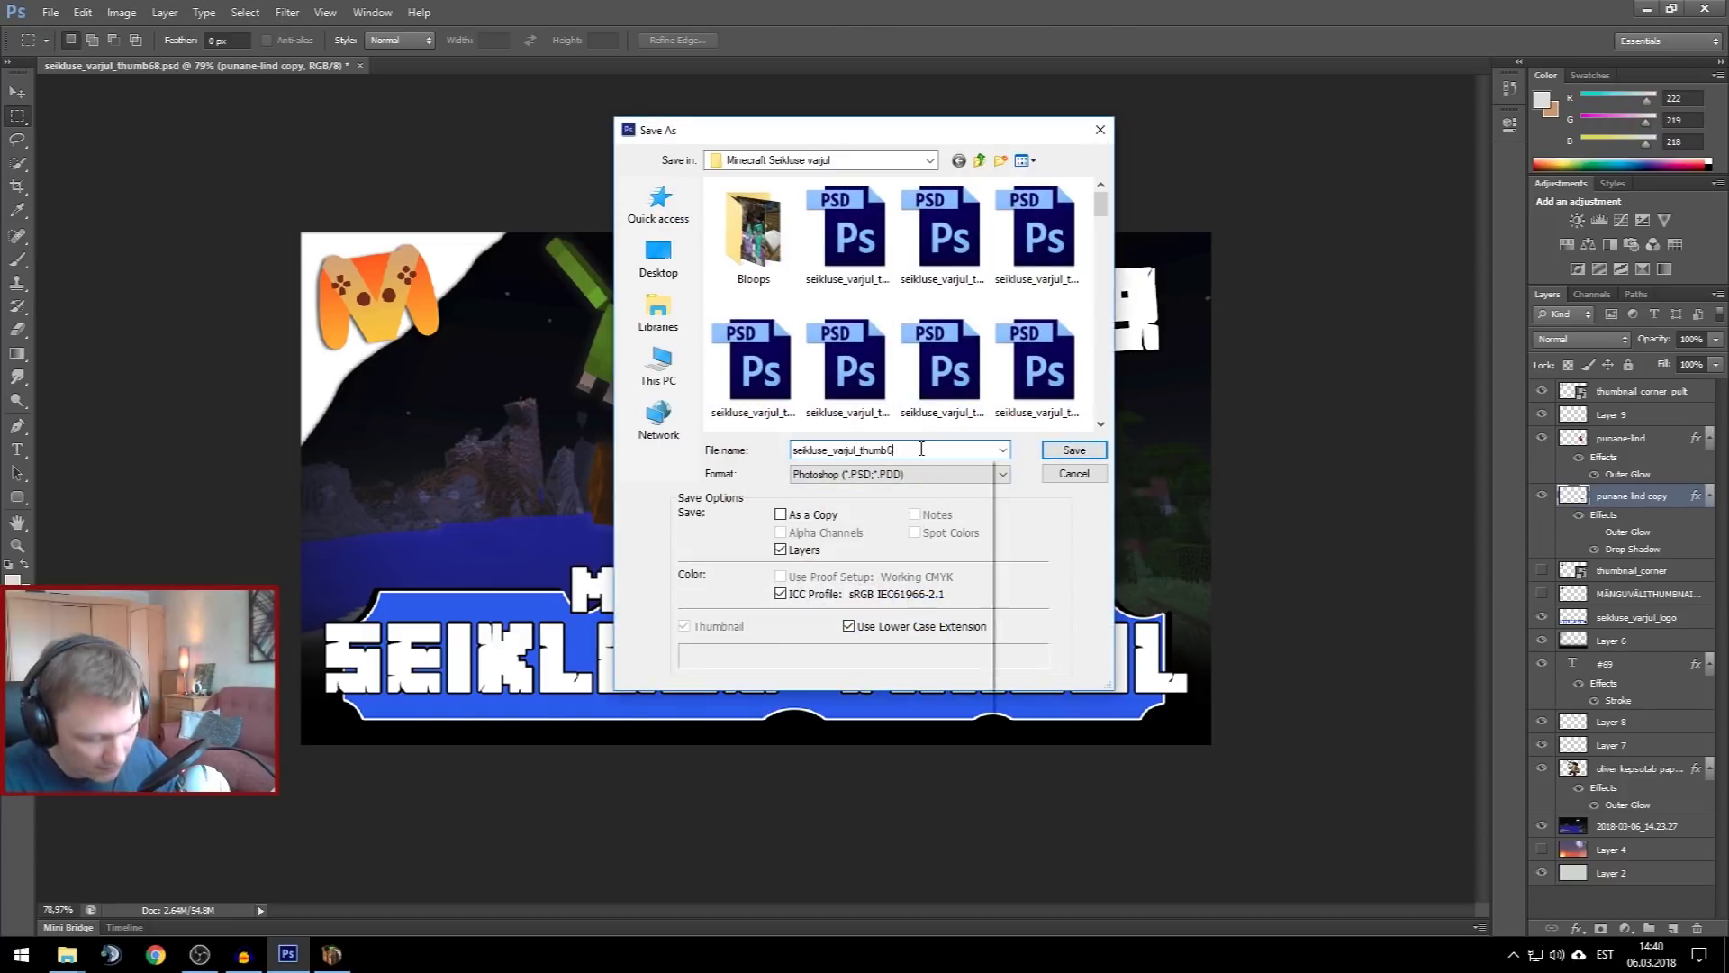
key("BackSpace")
type("9")
left_click(1075, 449)
left_click(1067, 297)
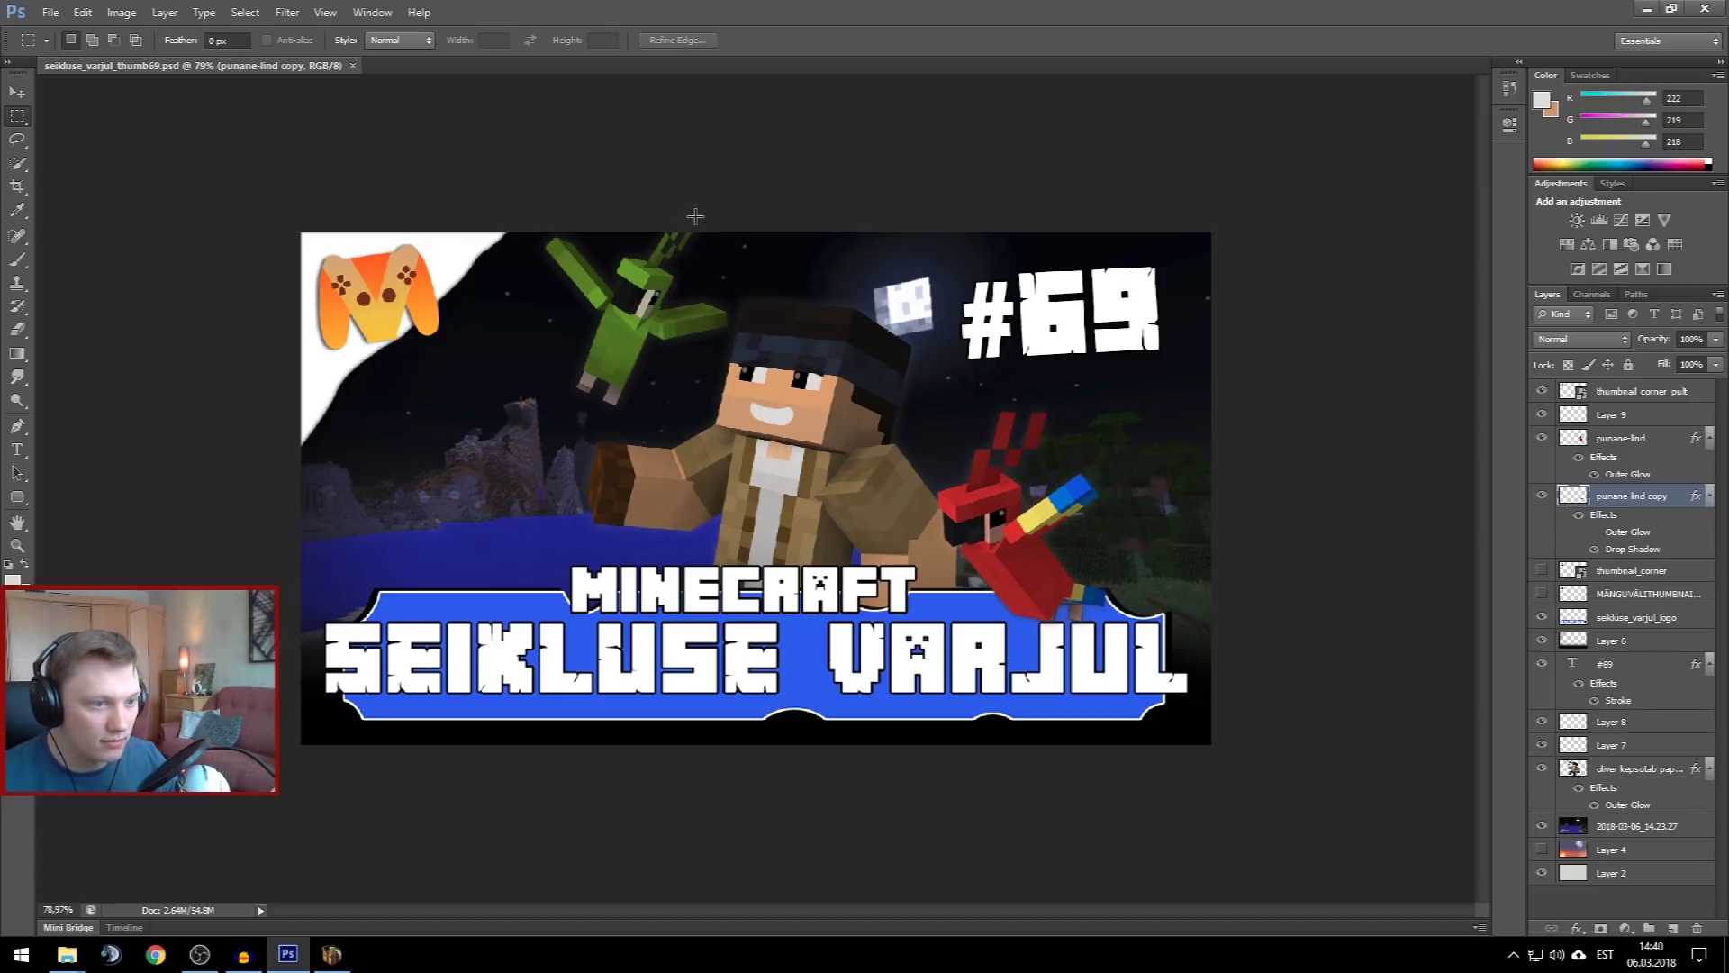
Save a JPEG version of seikluse_varjul_thumb69 at High quality with the Baseline ("Standard") format
left_click(50, 12)
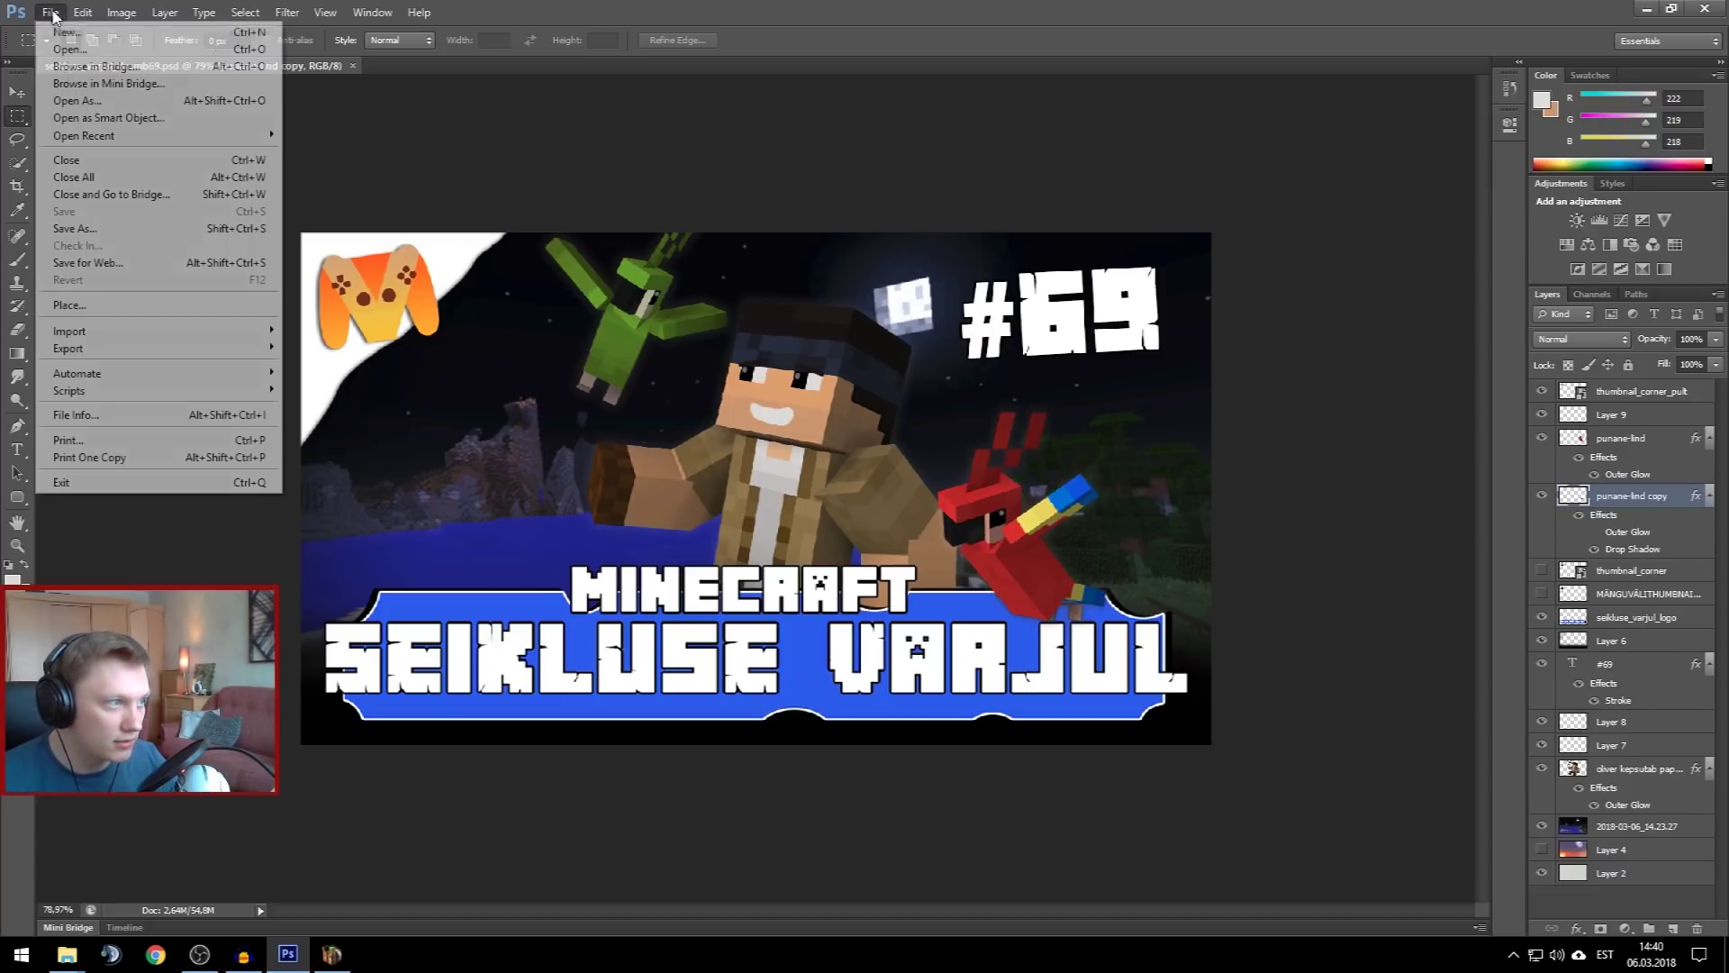
left_click(135, 237)
left_click(901, 474)
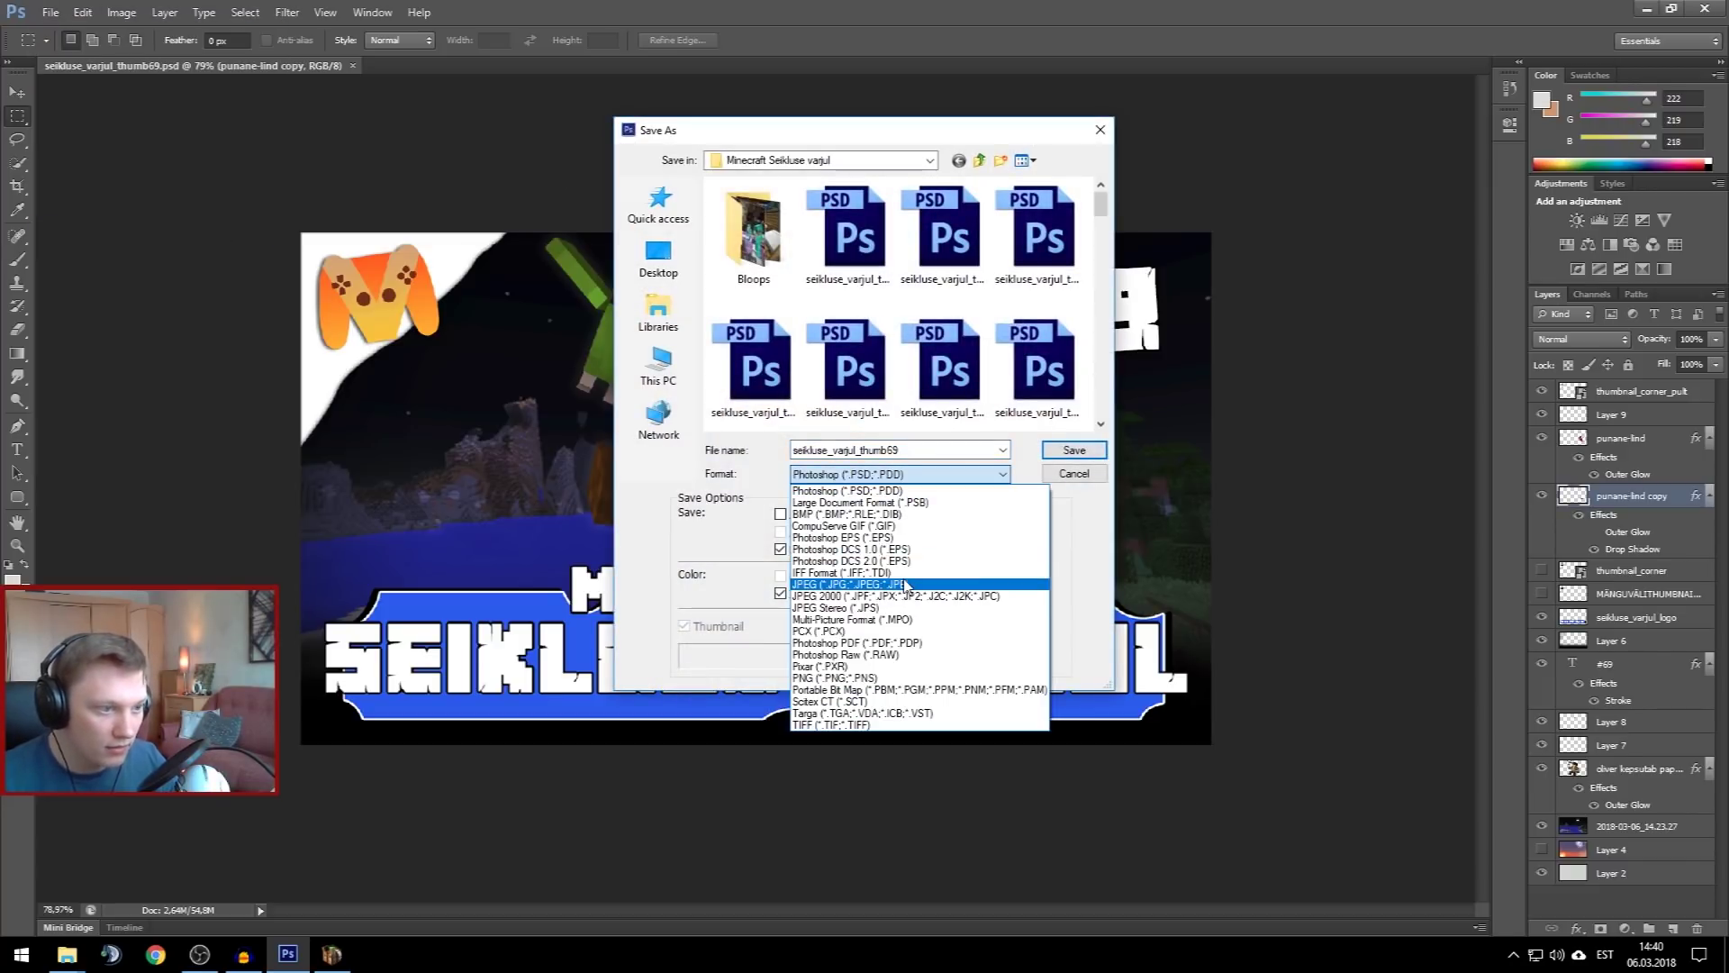
left_click(864, 586)
left_click(1074, 450)
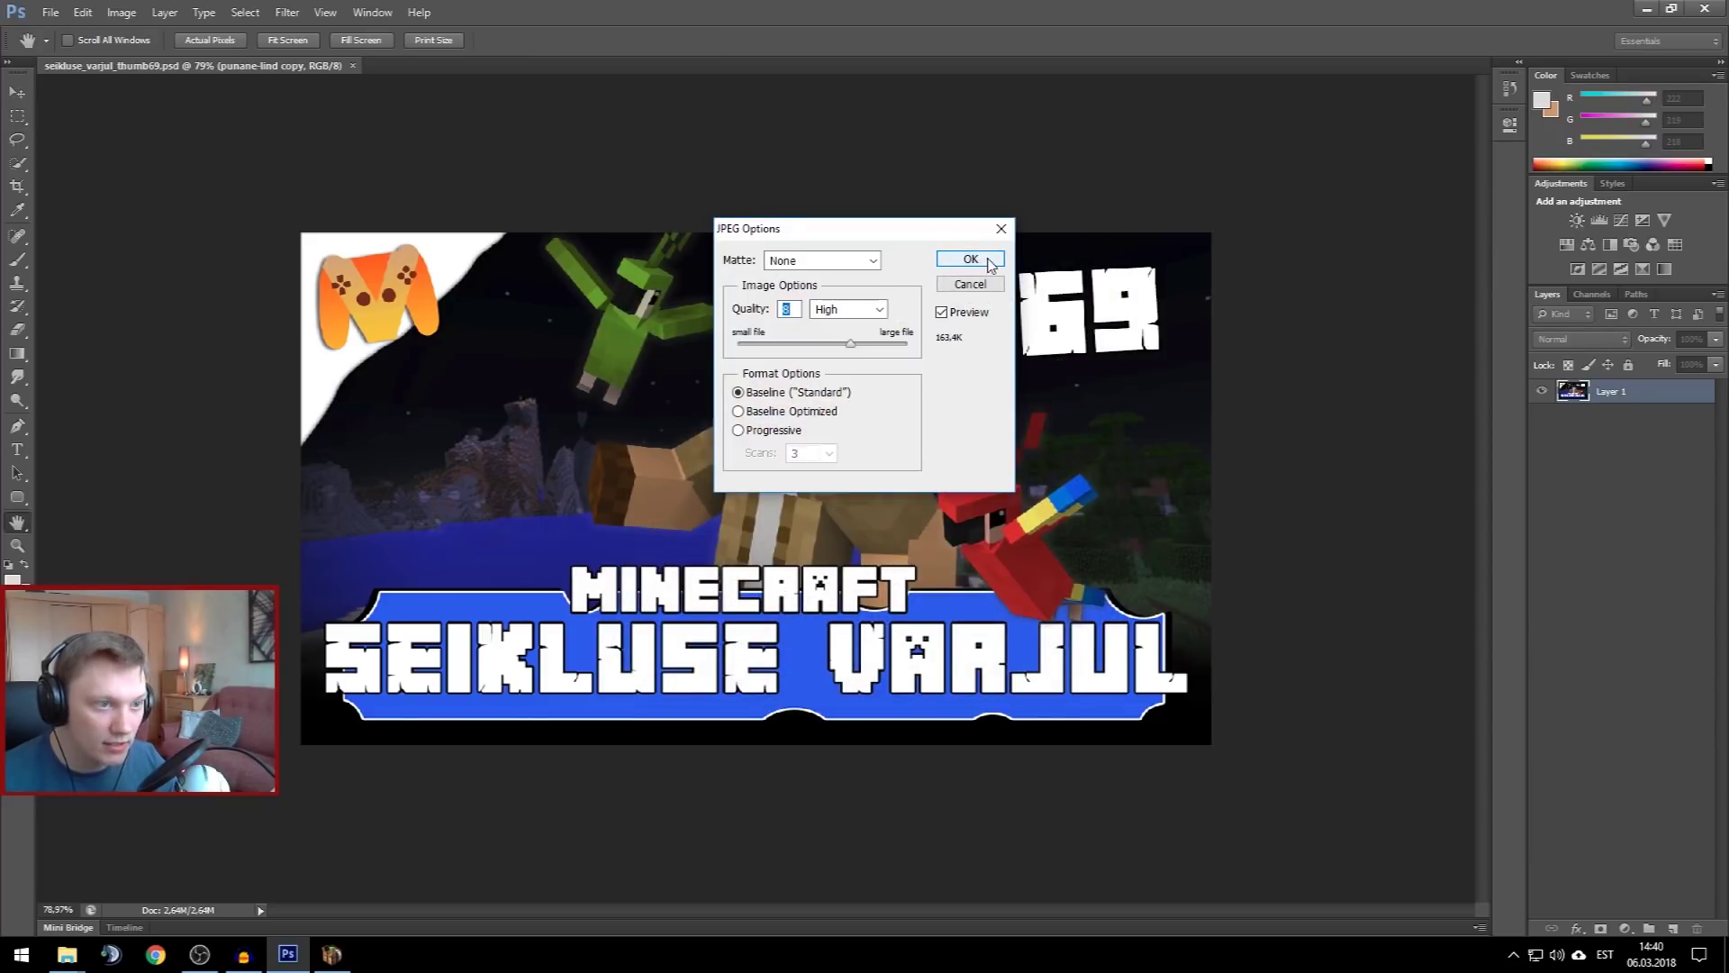
left_click(988, 262)
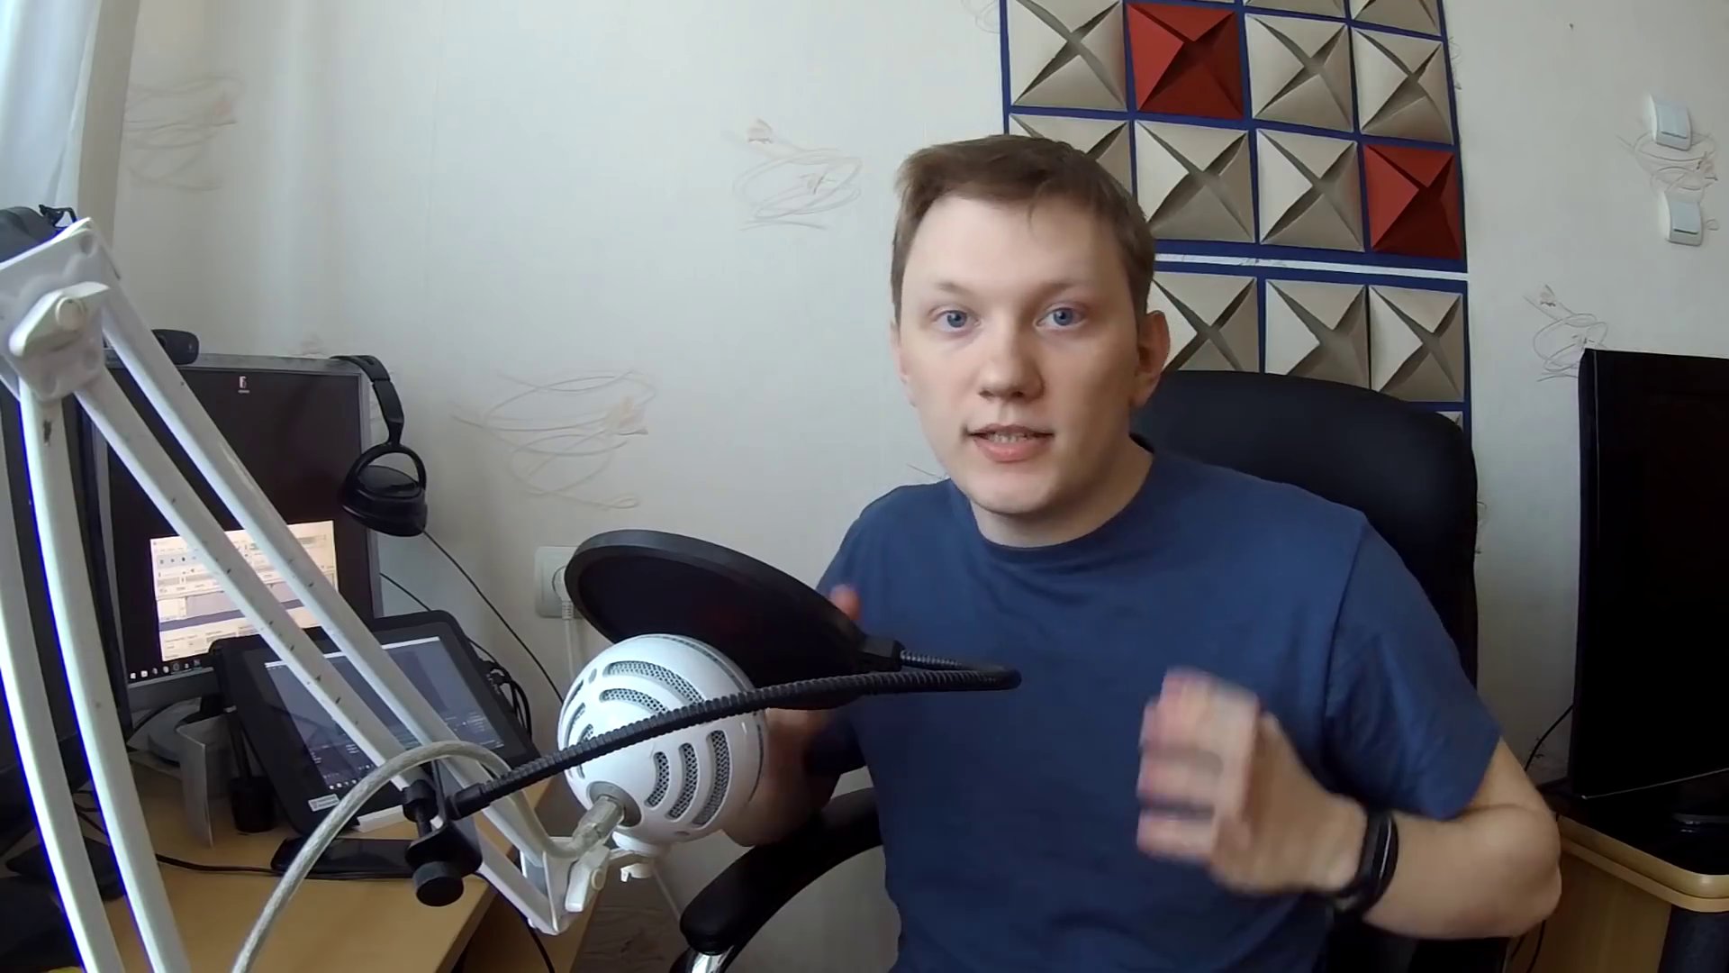